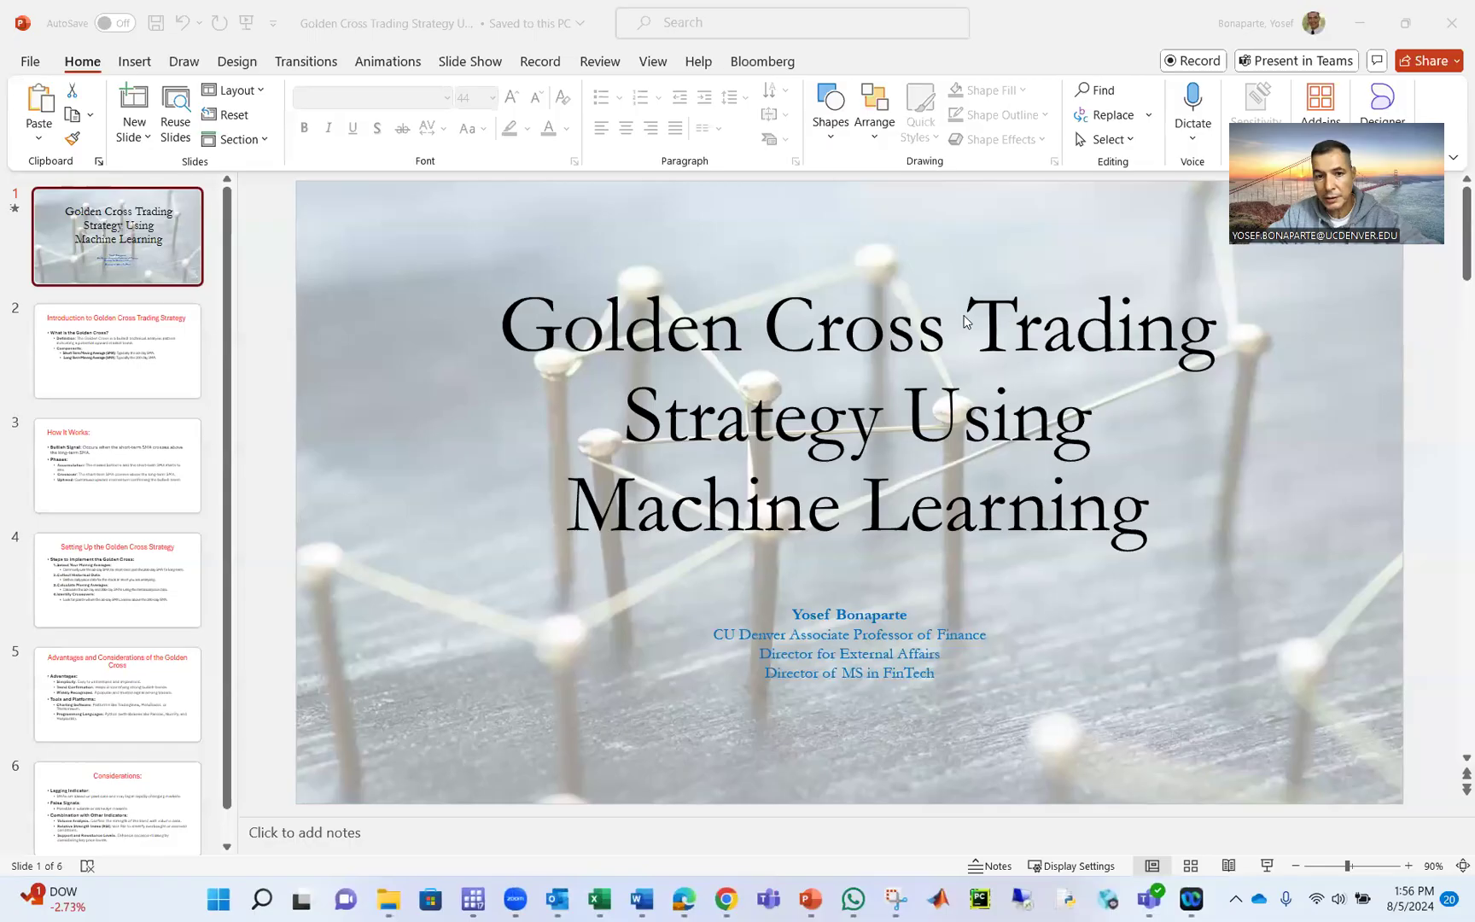
- Click into the title slide's heading, then move to slide 2, the Golden Cross introduction
click(861, 504)
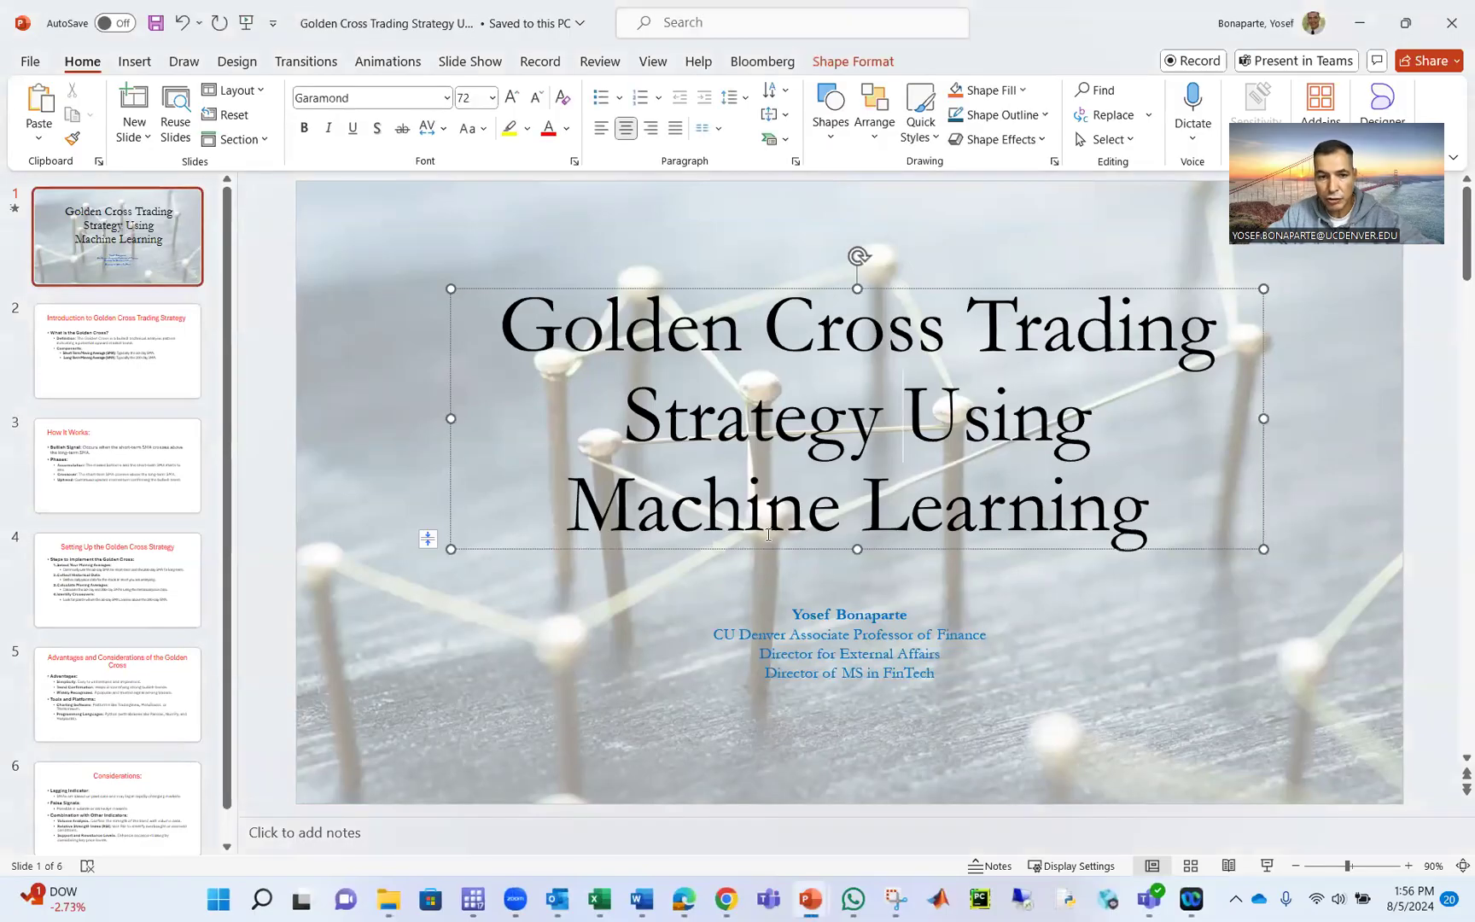
click(77, 350)
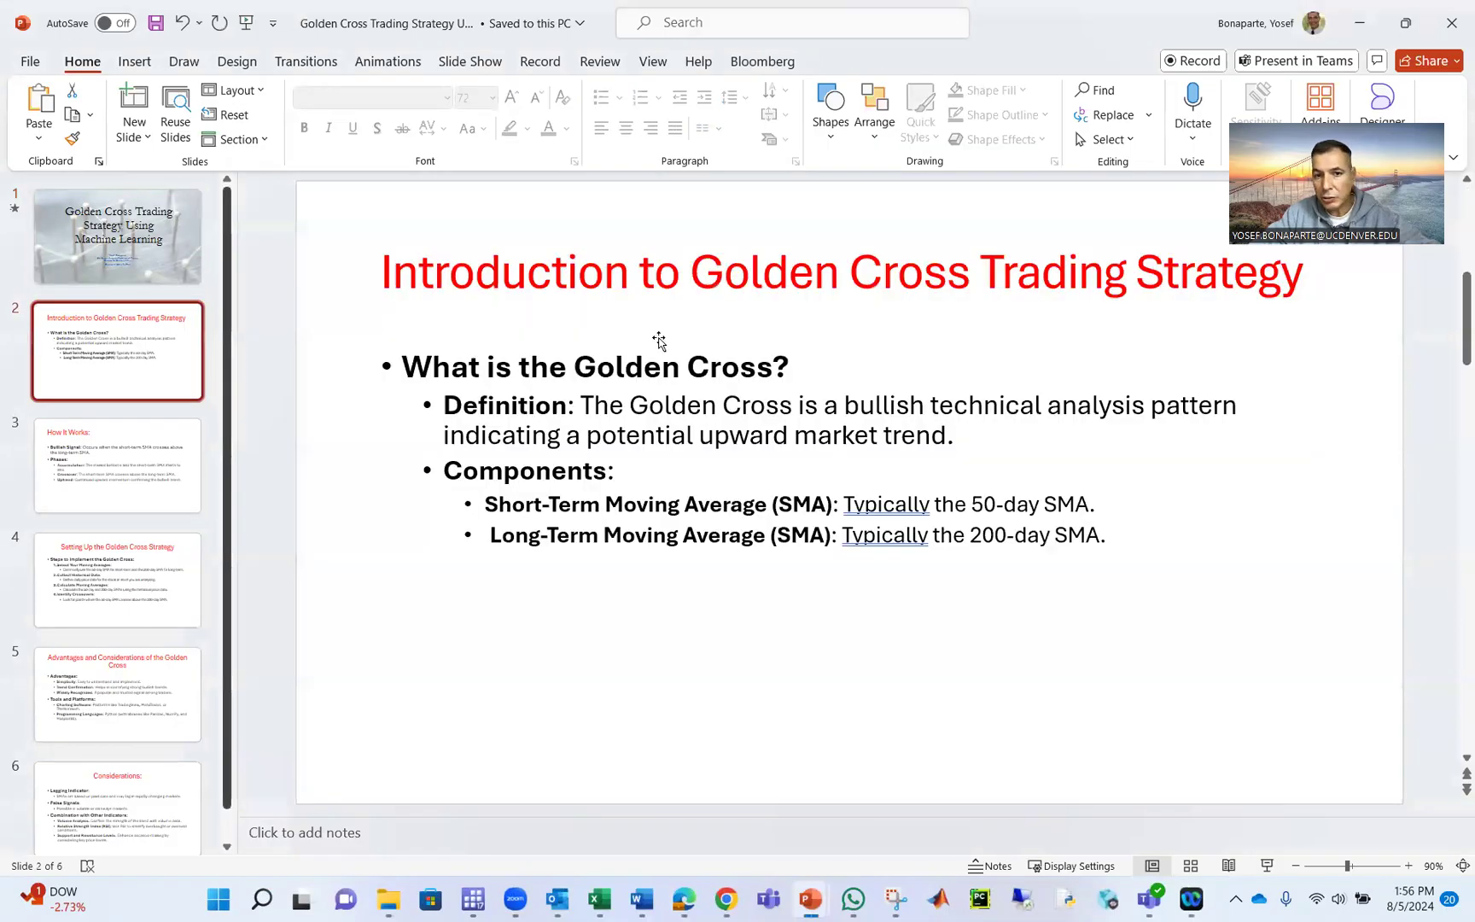
click(845, 331)
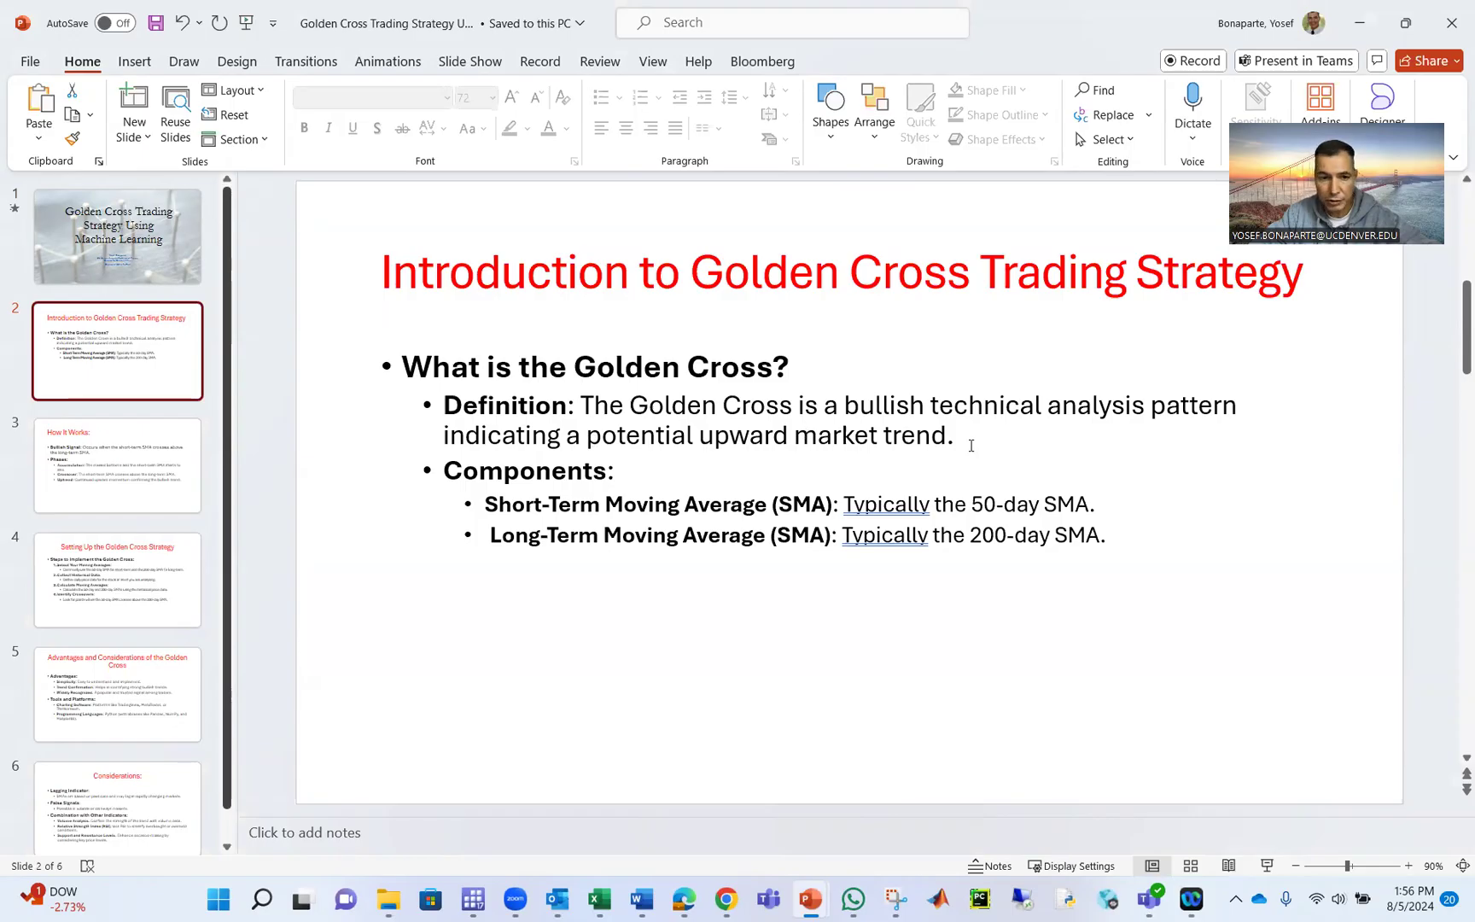
- Review the 50-day and 200-day SMA bullets on slide 2, then show slide 3
click(558, 503)
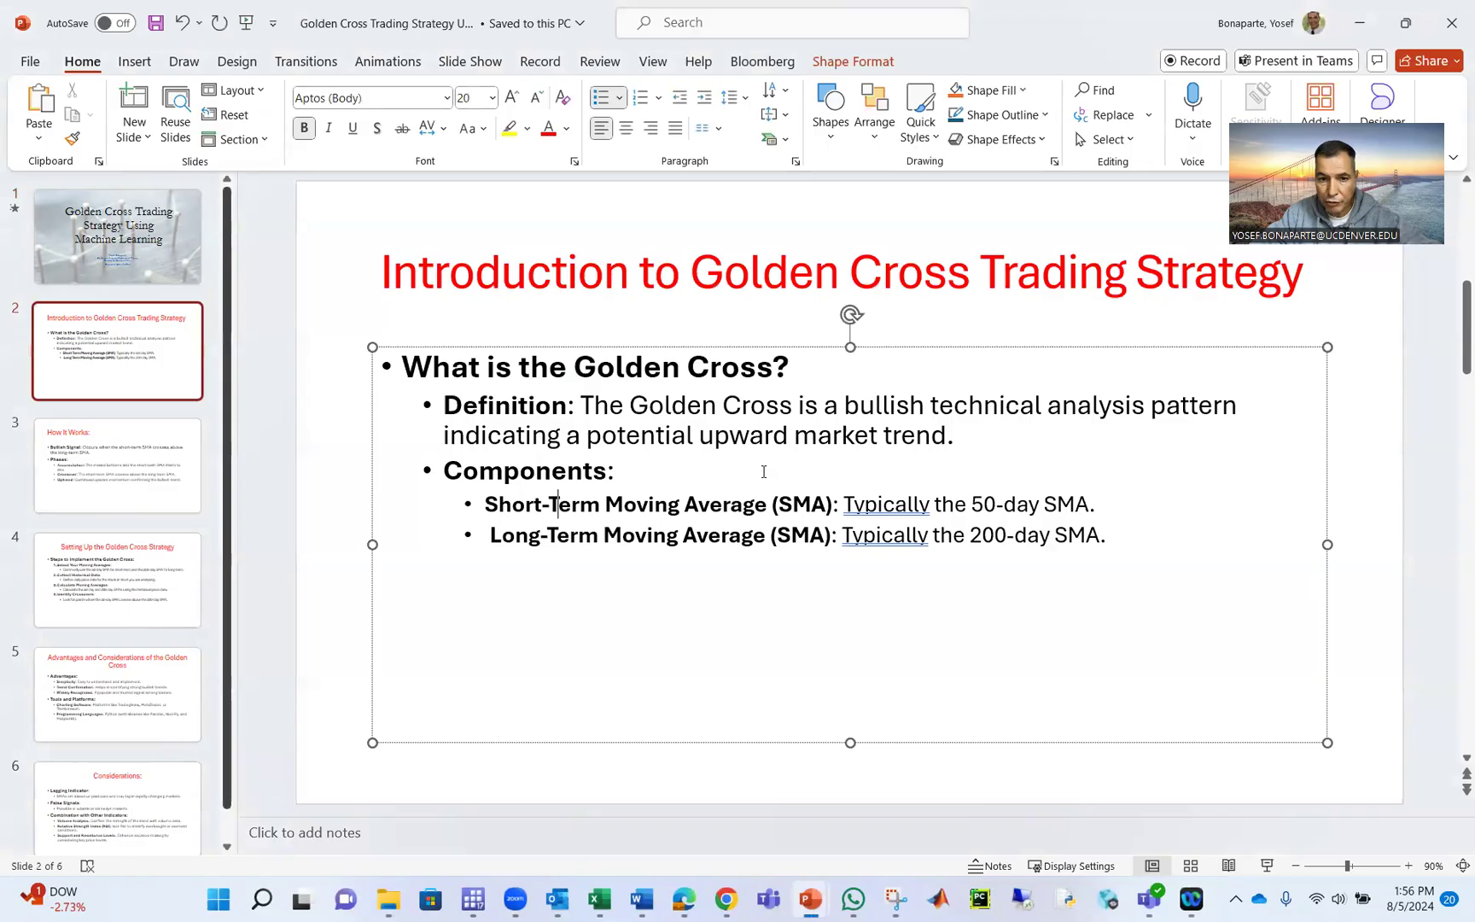
click(995, 504)
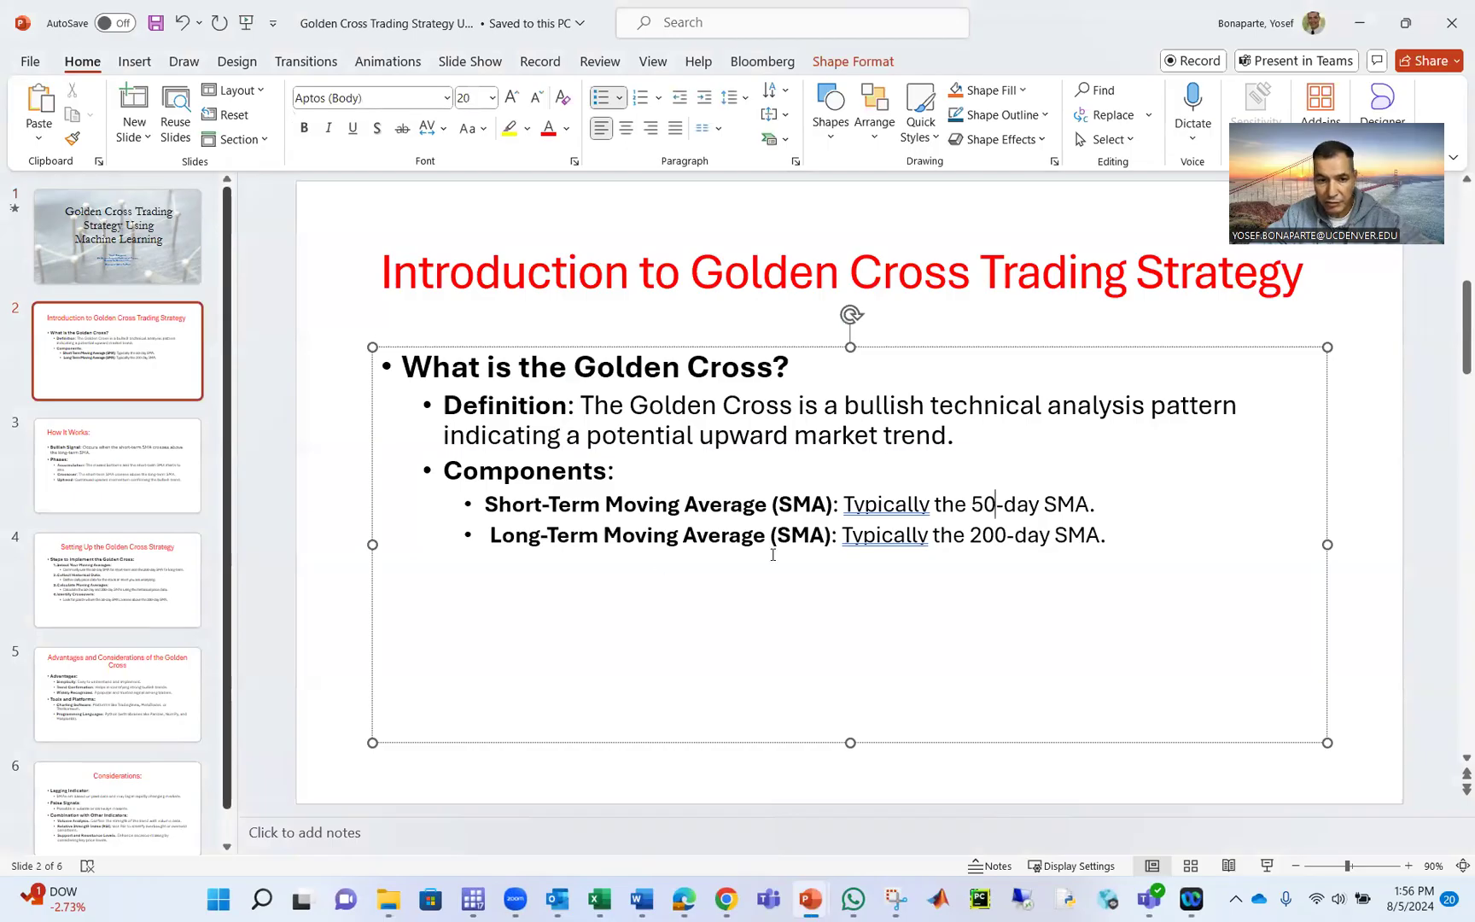
key(Down)
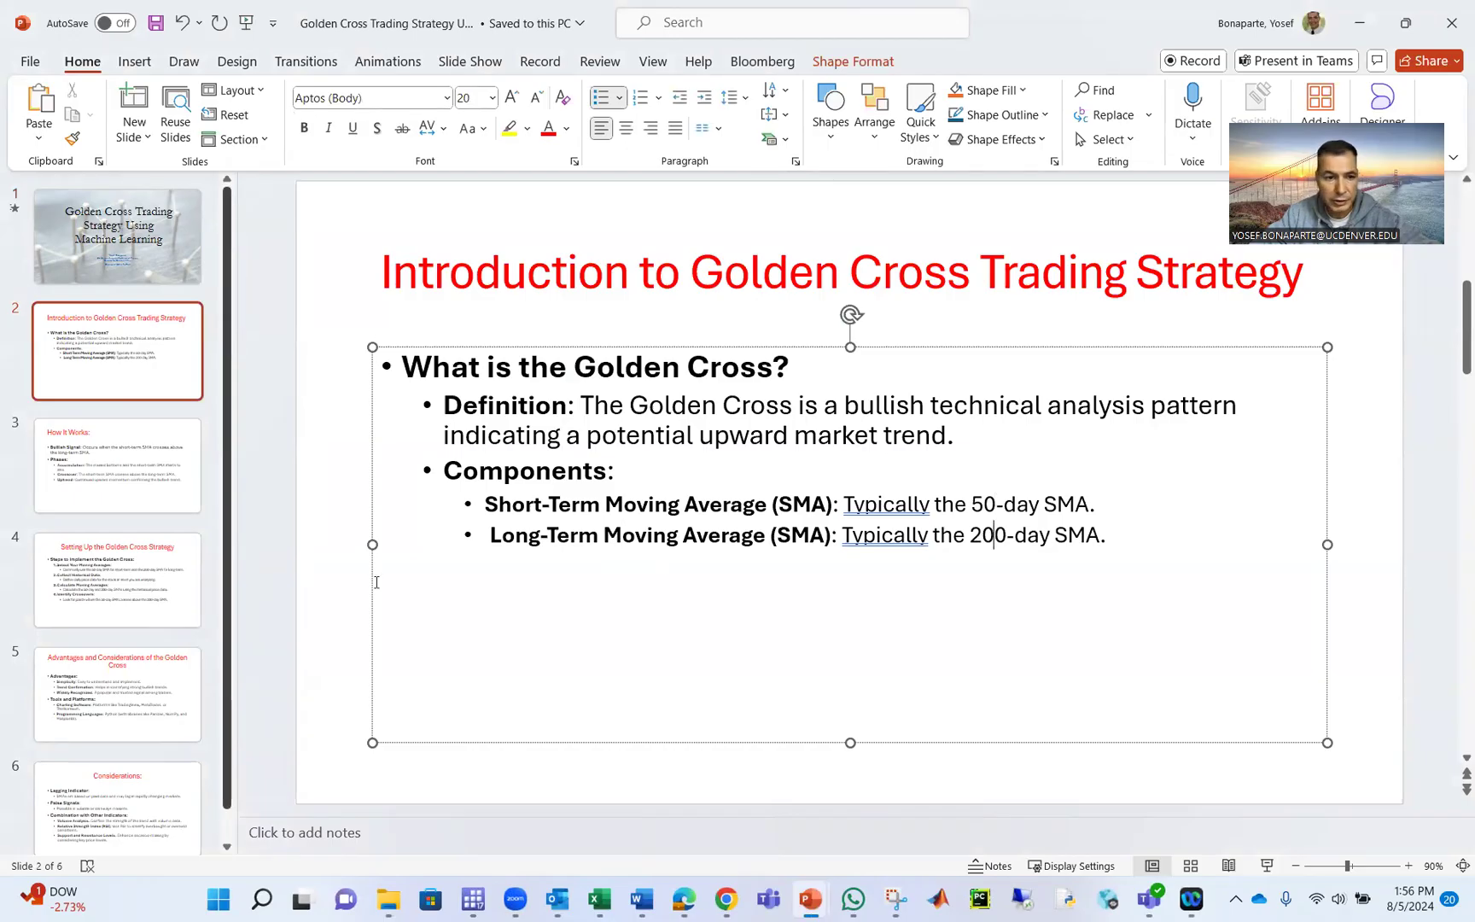
click(126, 488)
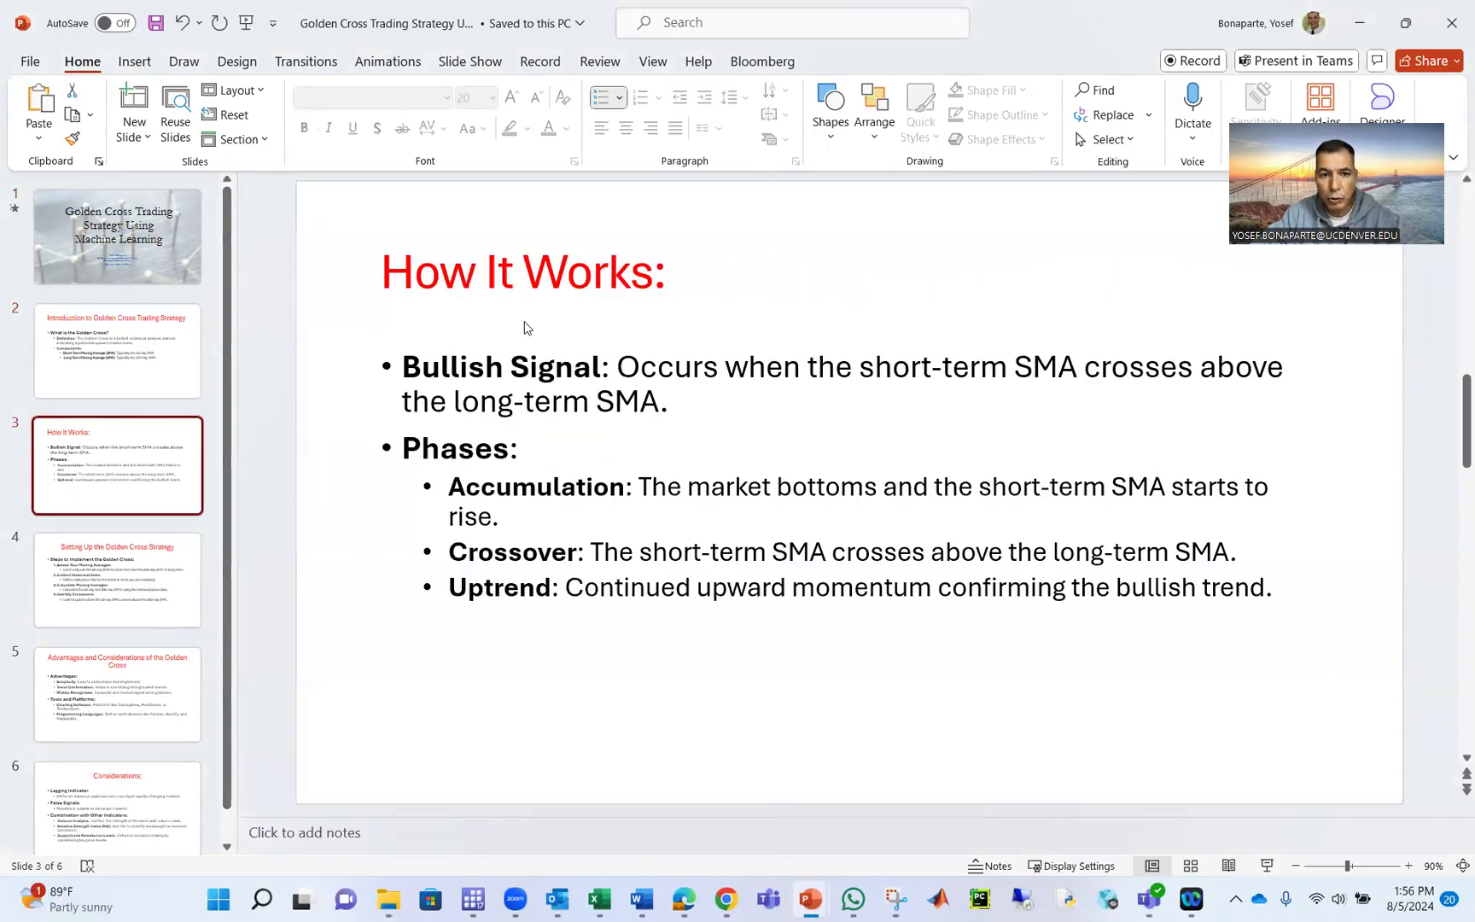
- Review slides 2–4, including slide 4's Collect Historical Data step, before showing slide 5
click(557, 375)
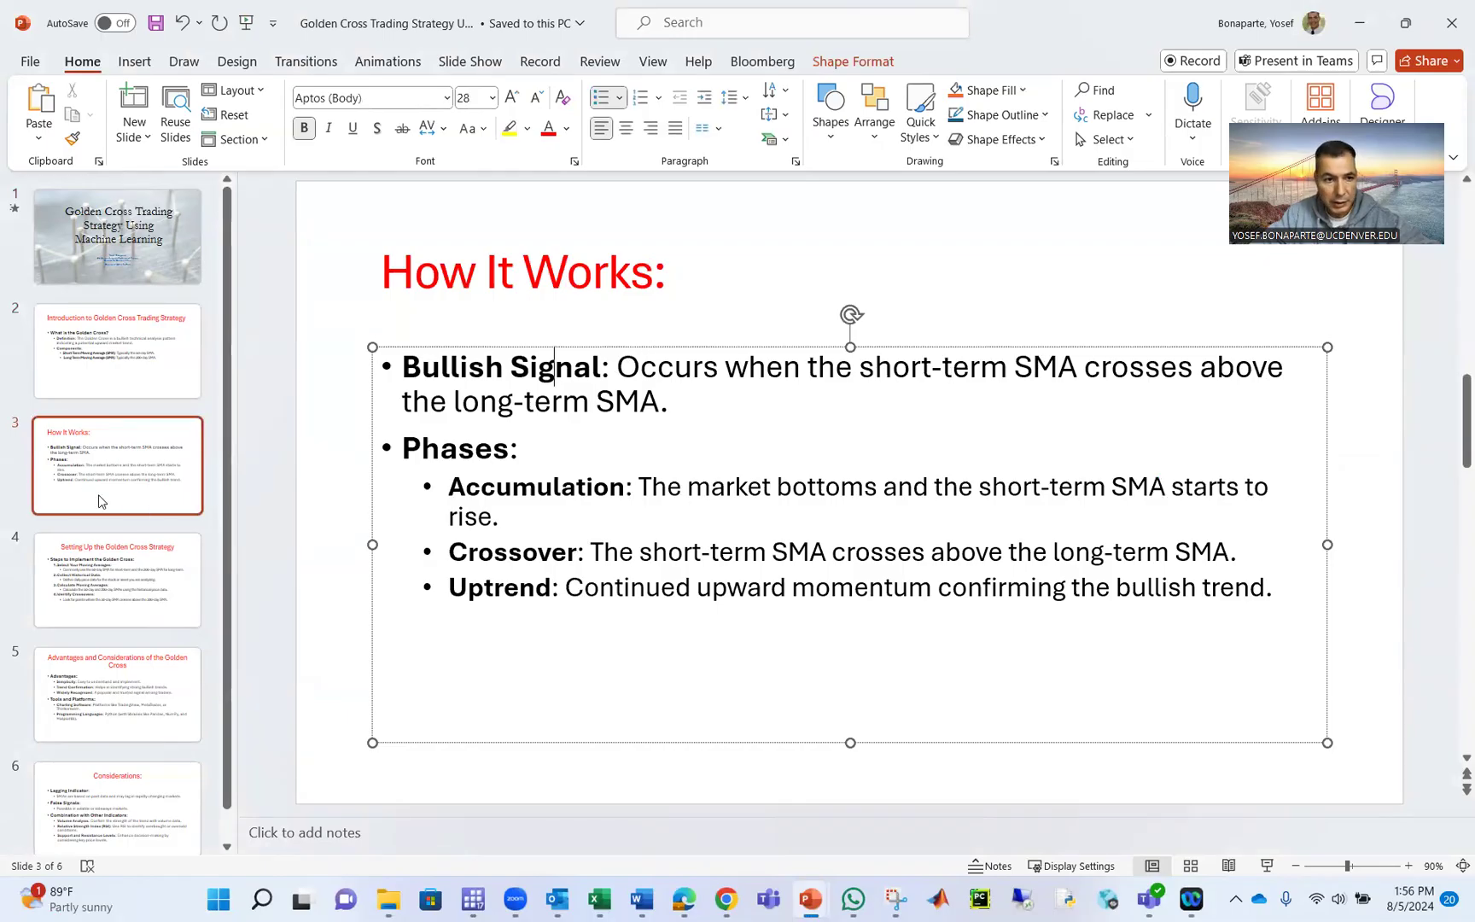
click(94, 380)
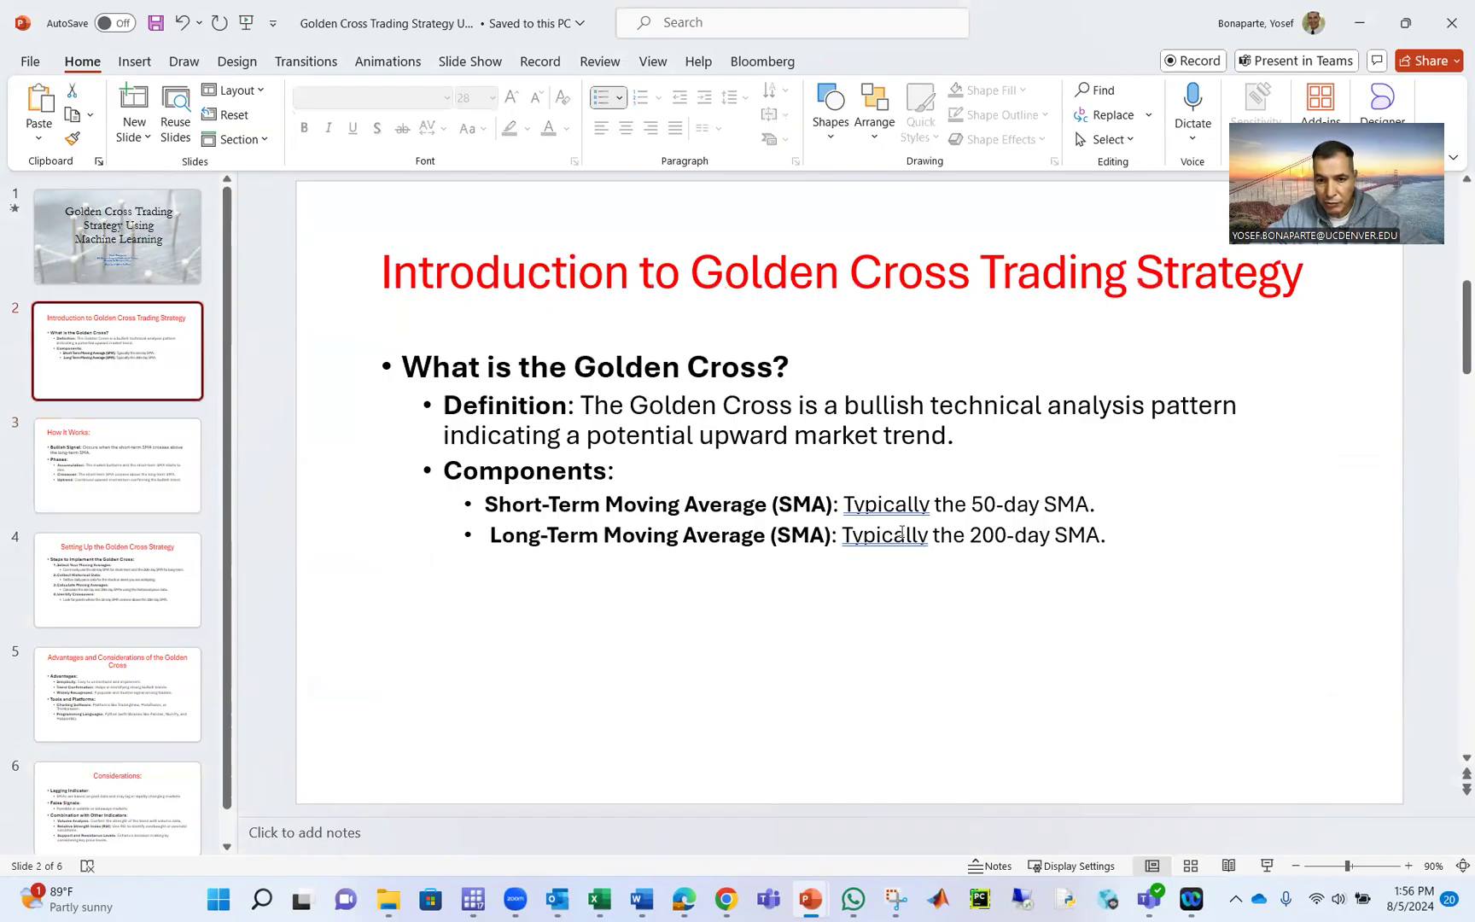
click(92, 535)
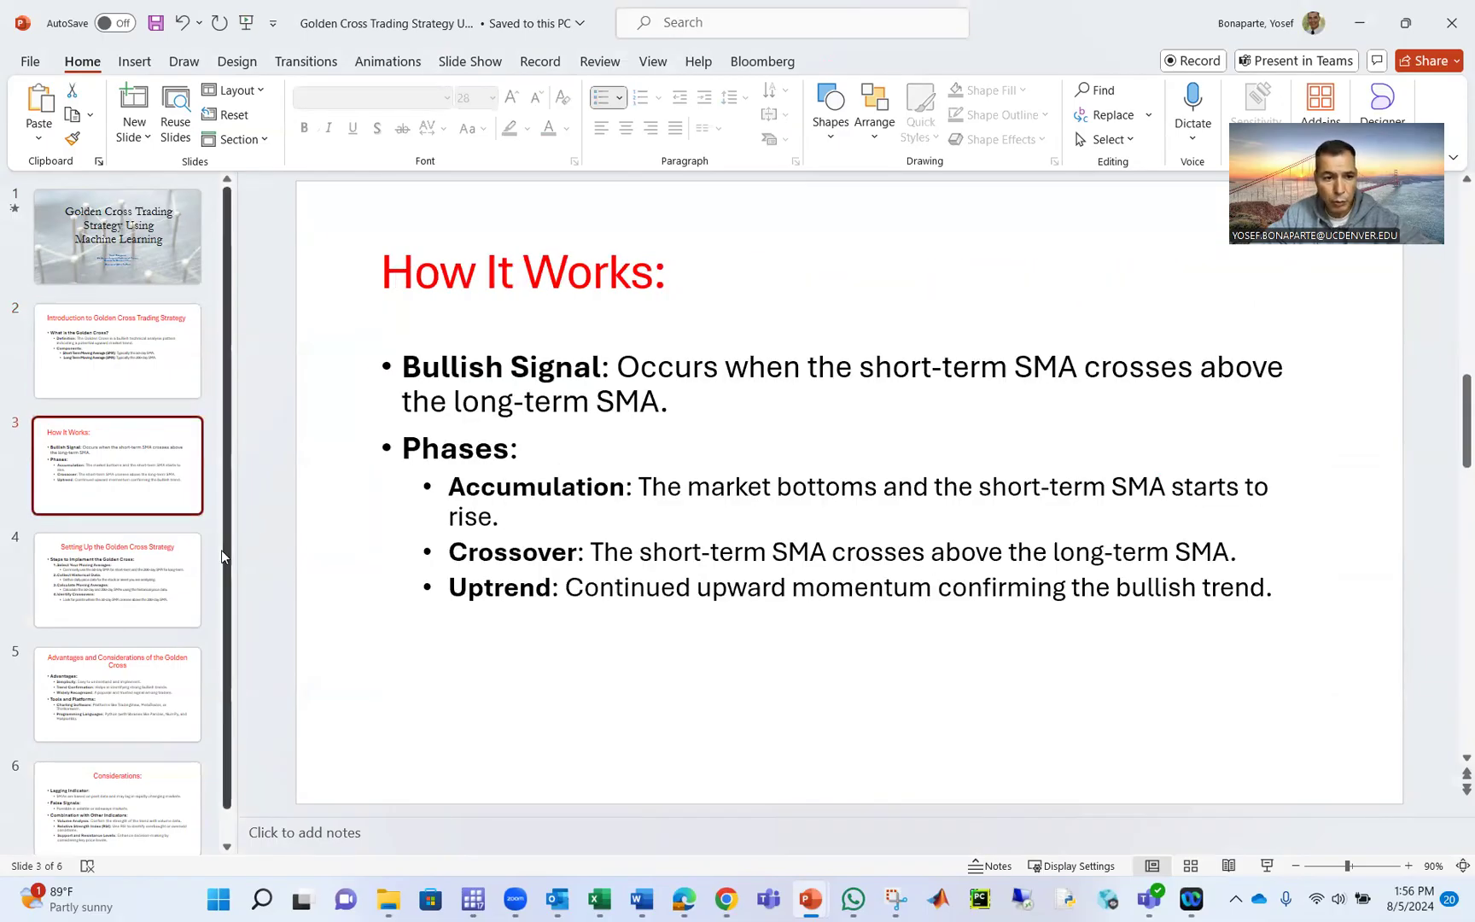
click(157, 578)
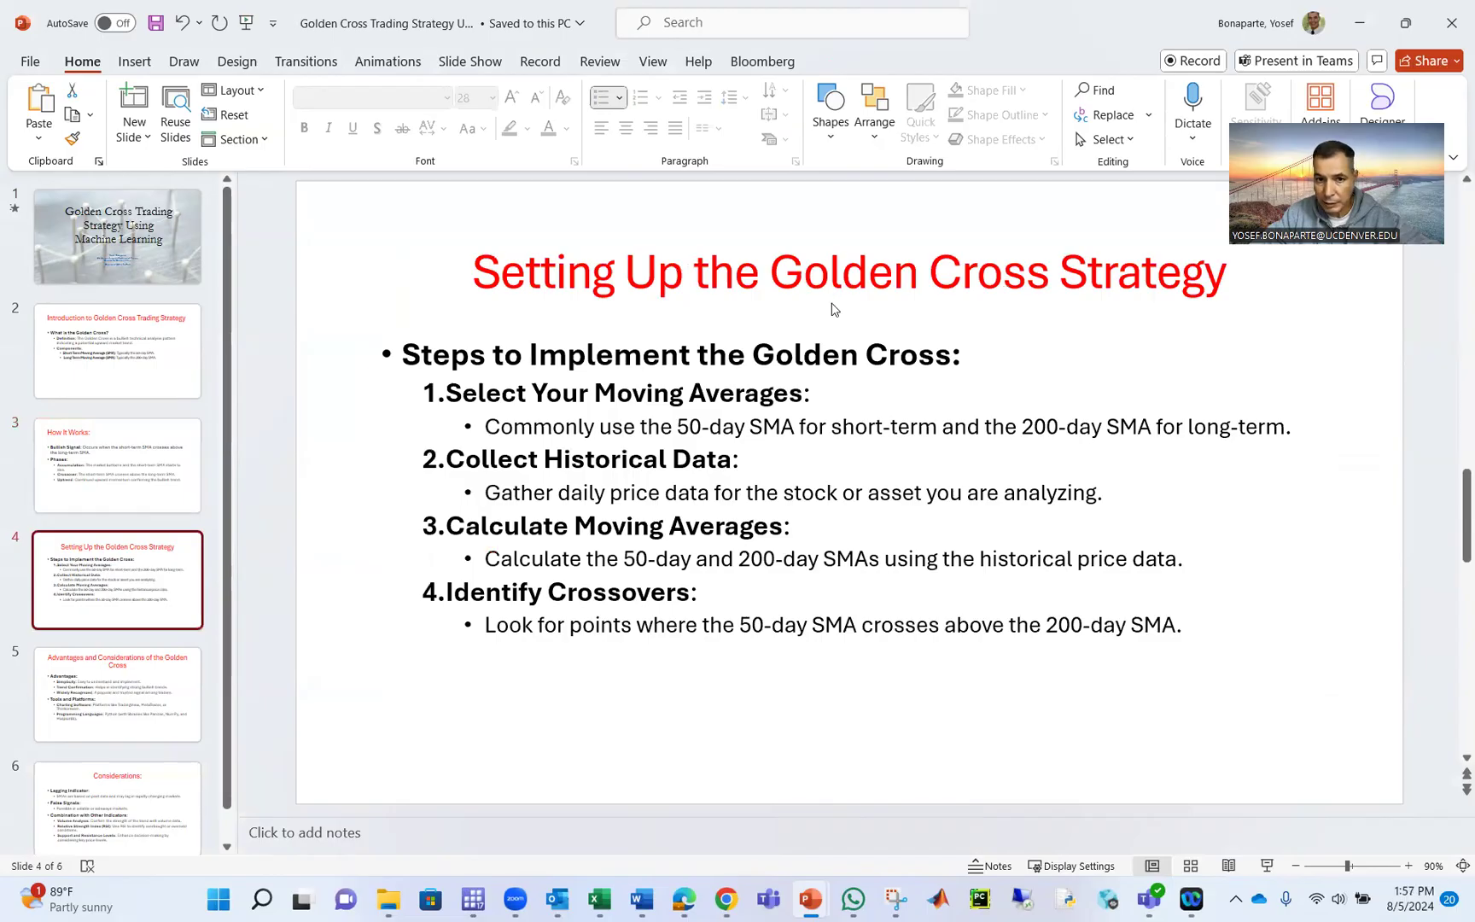
click(748, 454)
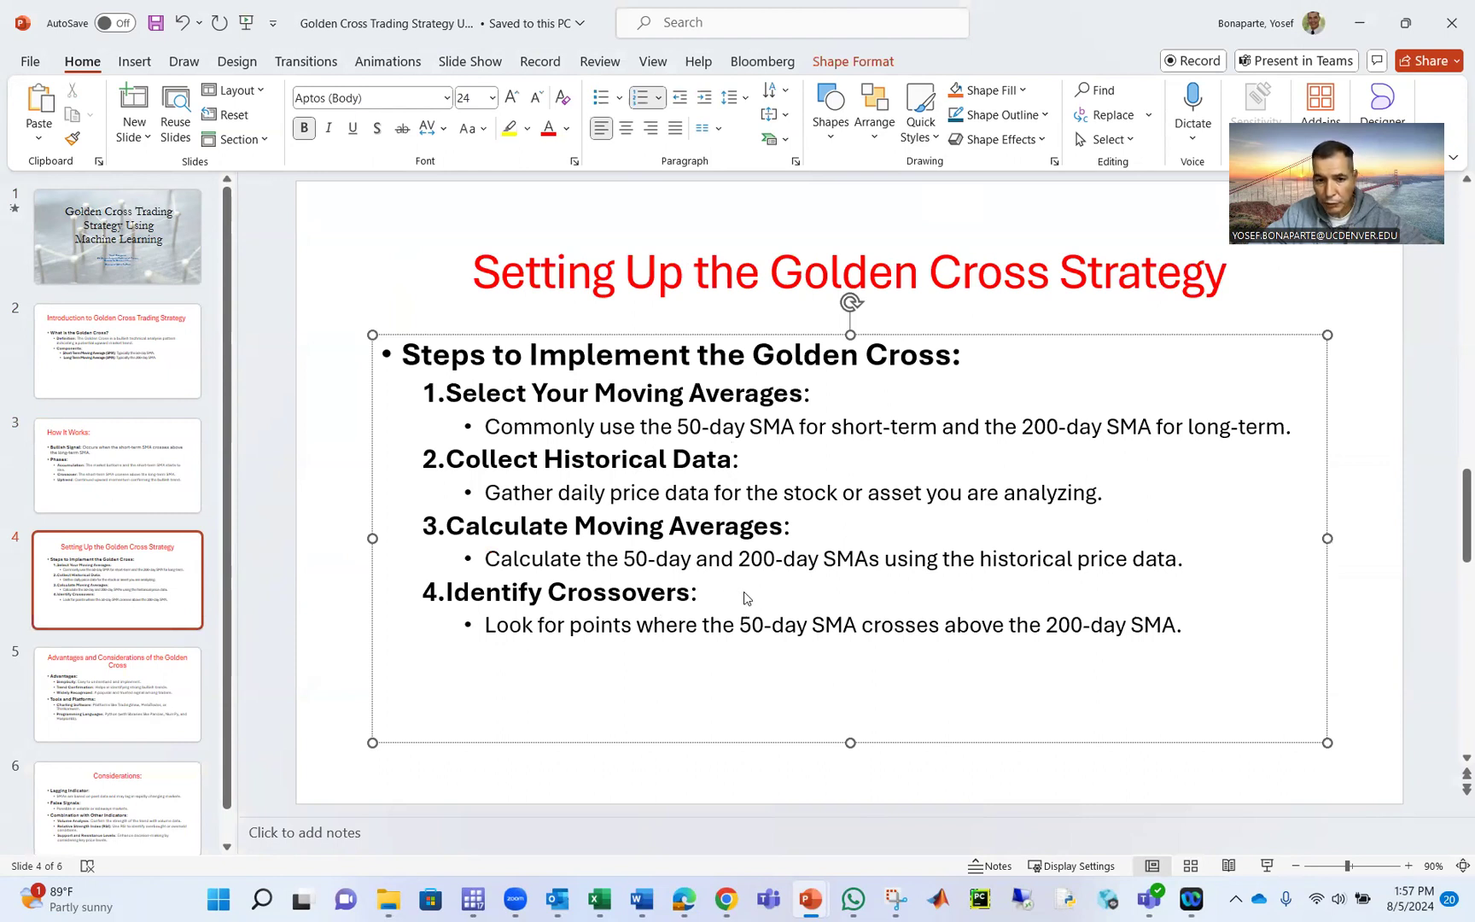
click(139, 679)
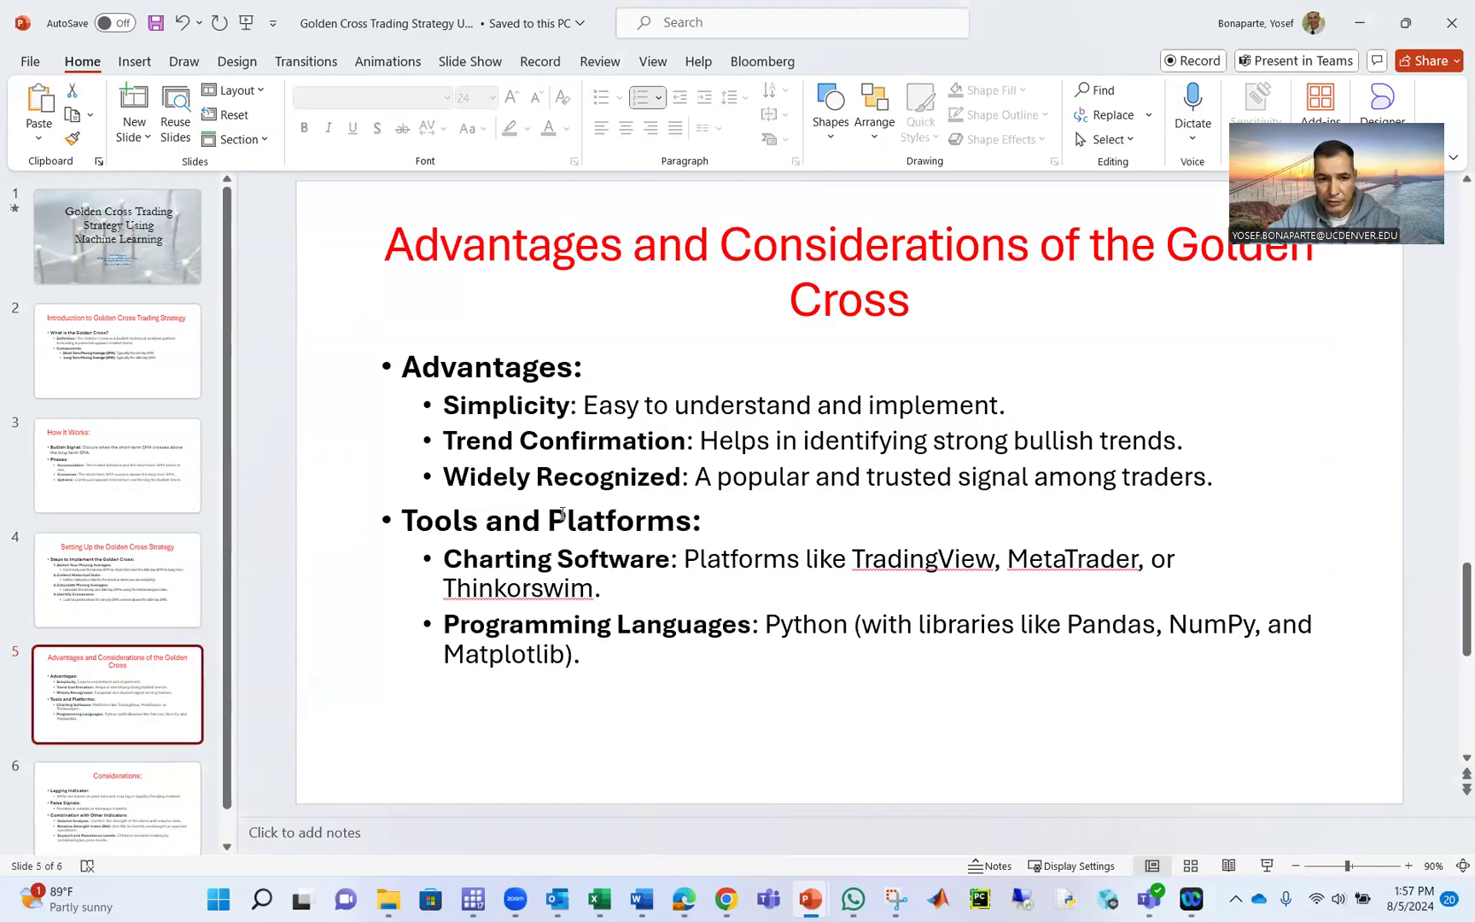
- Scroll the thumbnail pane down and display slide 6, Considerations:
scroll(152, 722, down, 1)
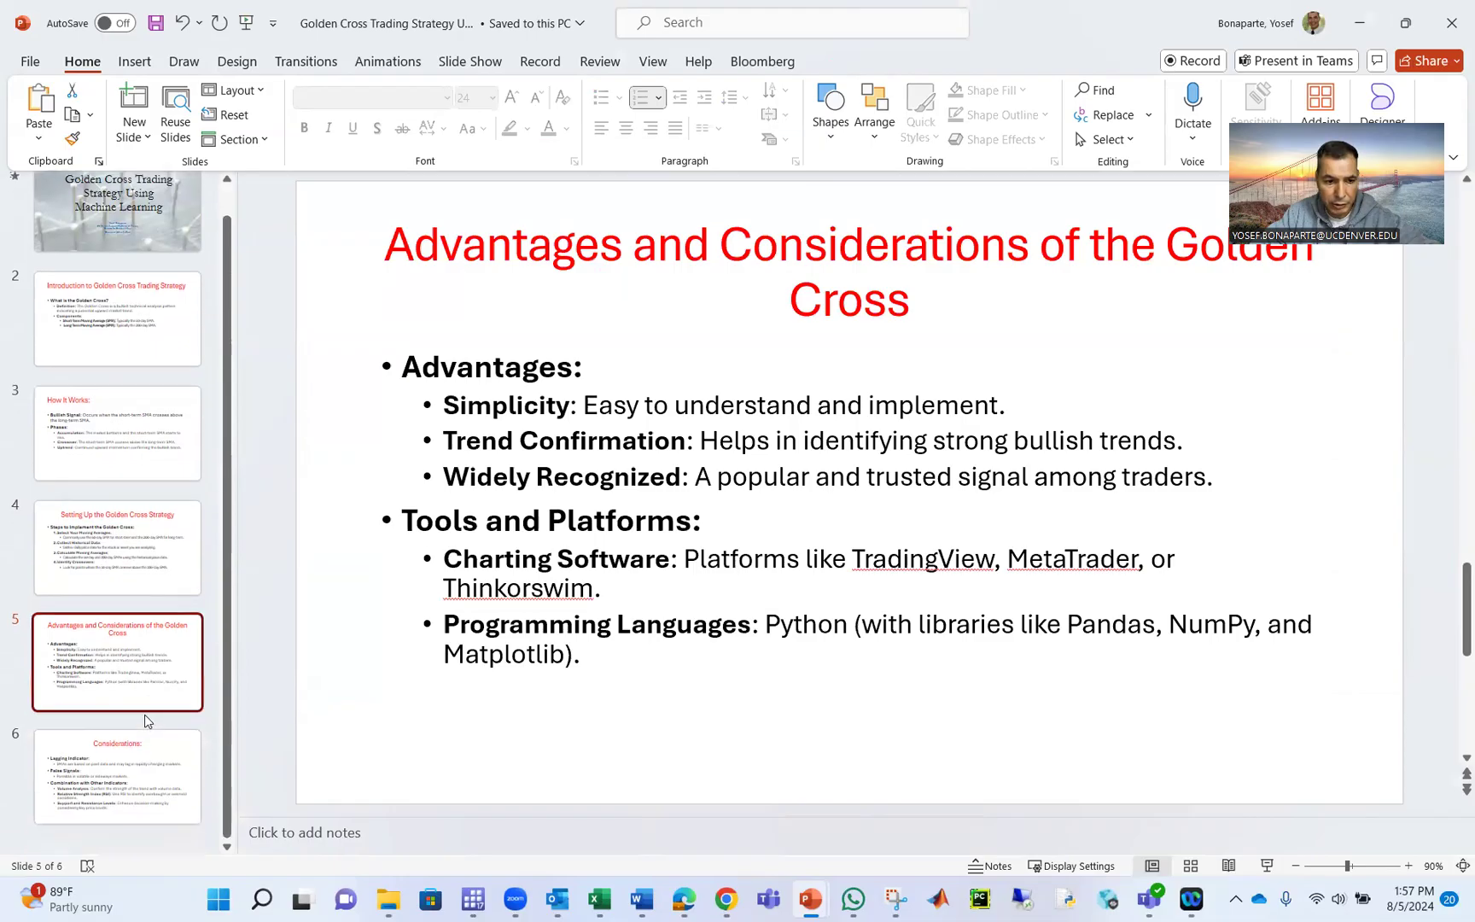
click(134, 765)
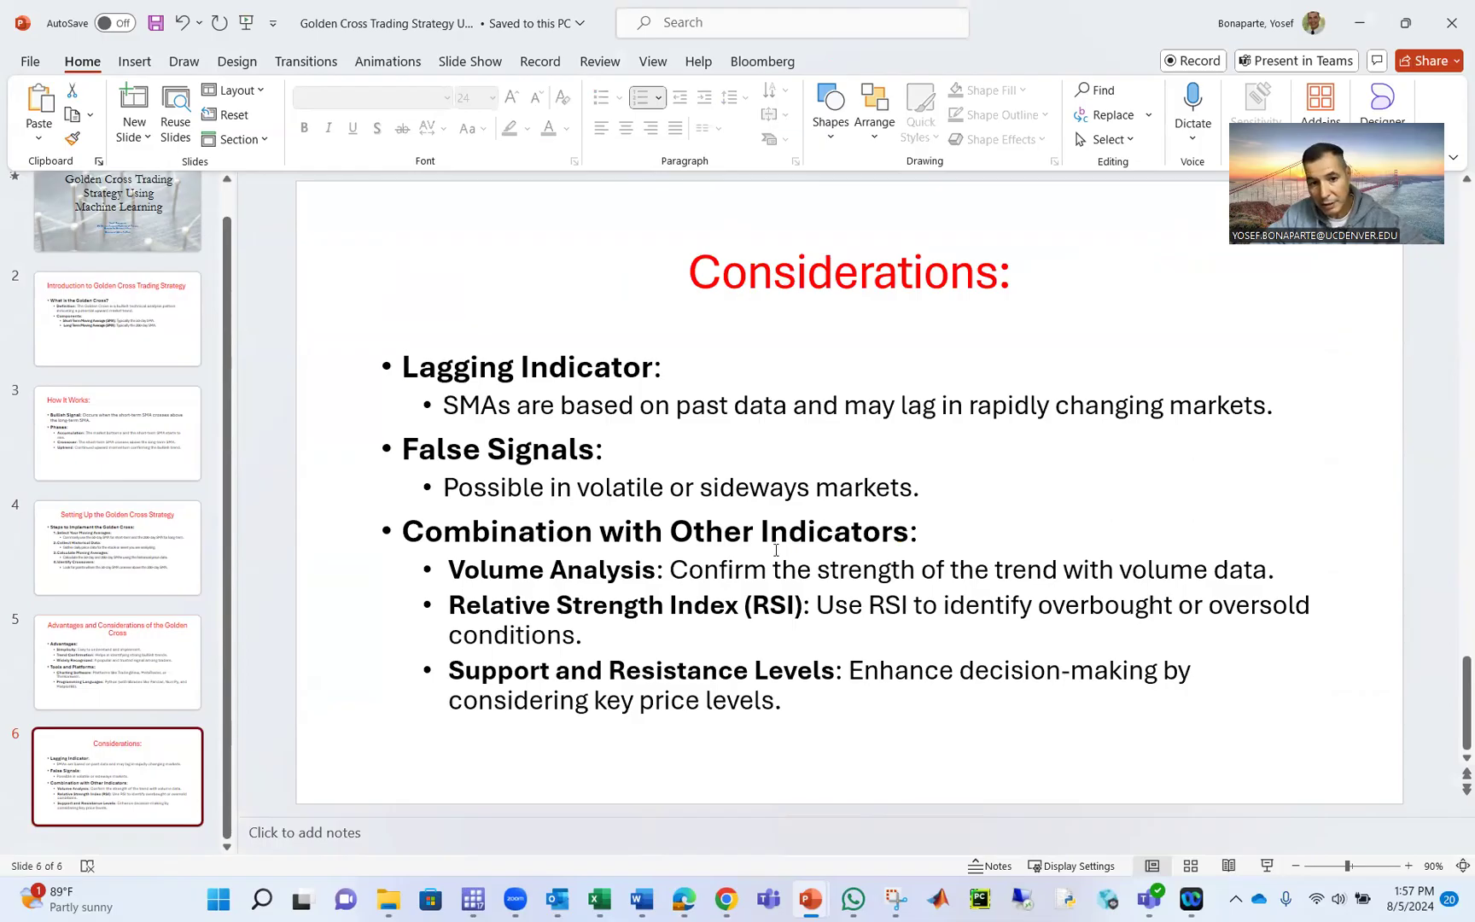
mouse_move(726, 903)
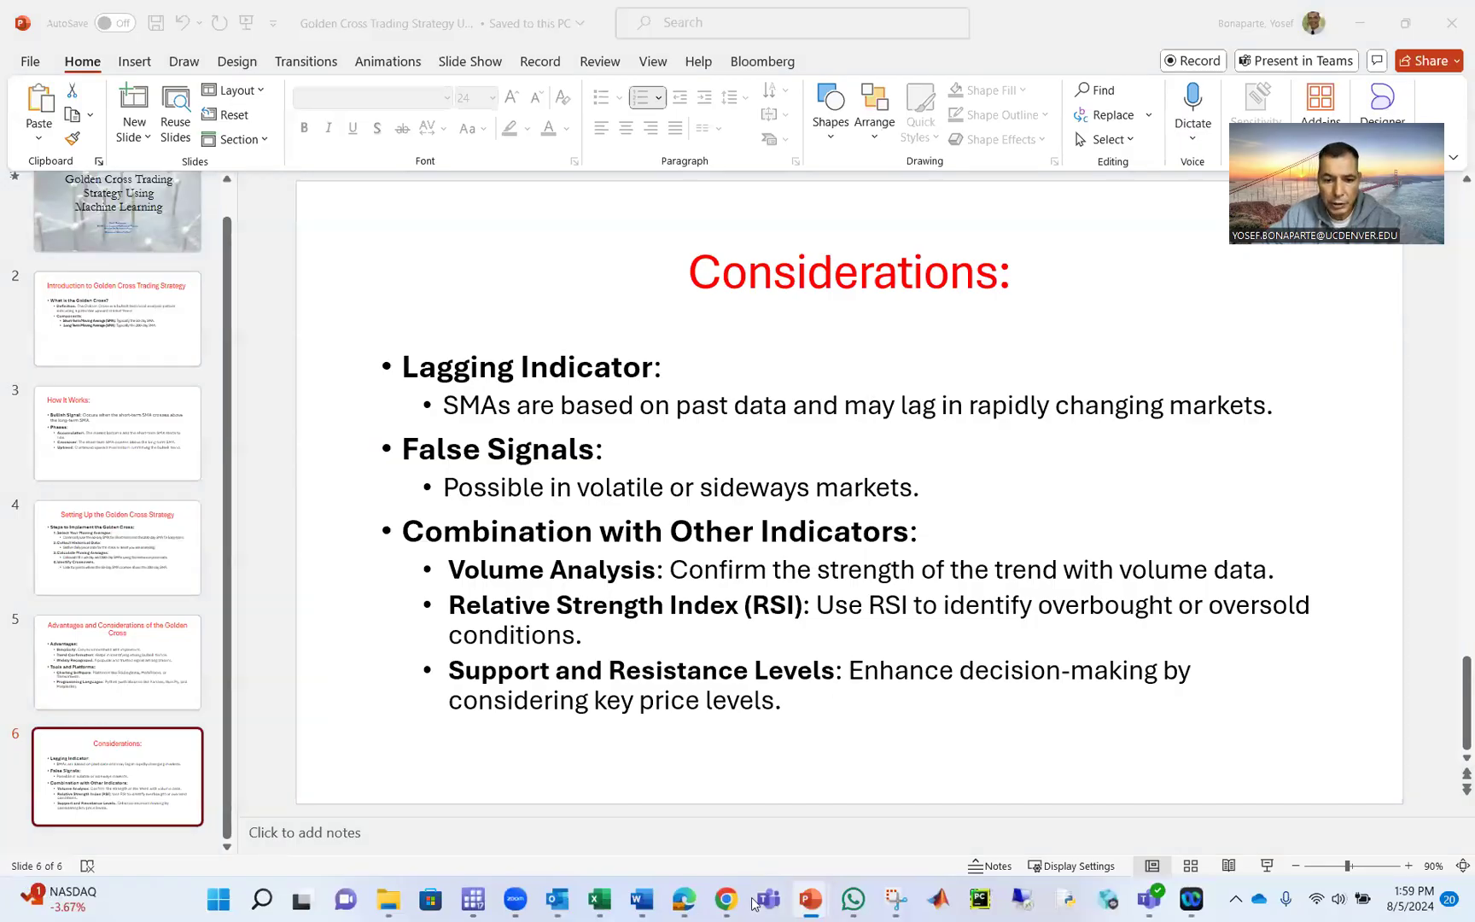
- In the browser, search Yahoo Finance for amzn and show Amazon's historical data
click(727, 900)
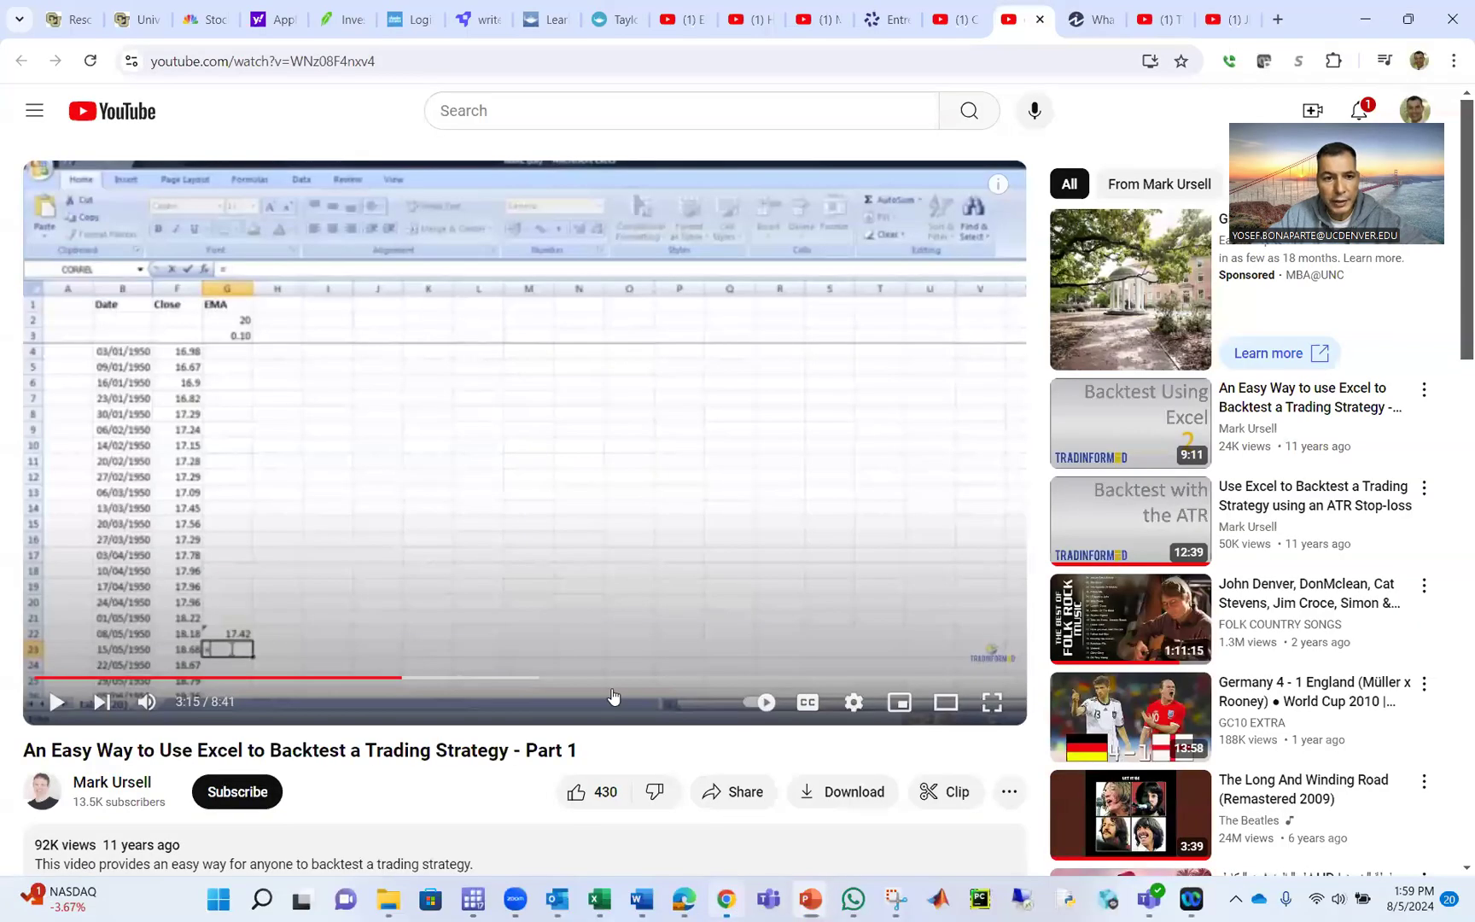
click(256, 12)
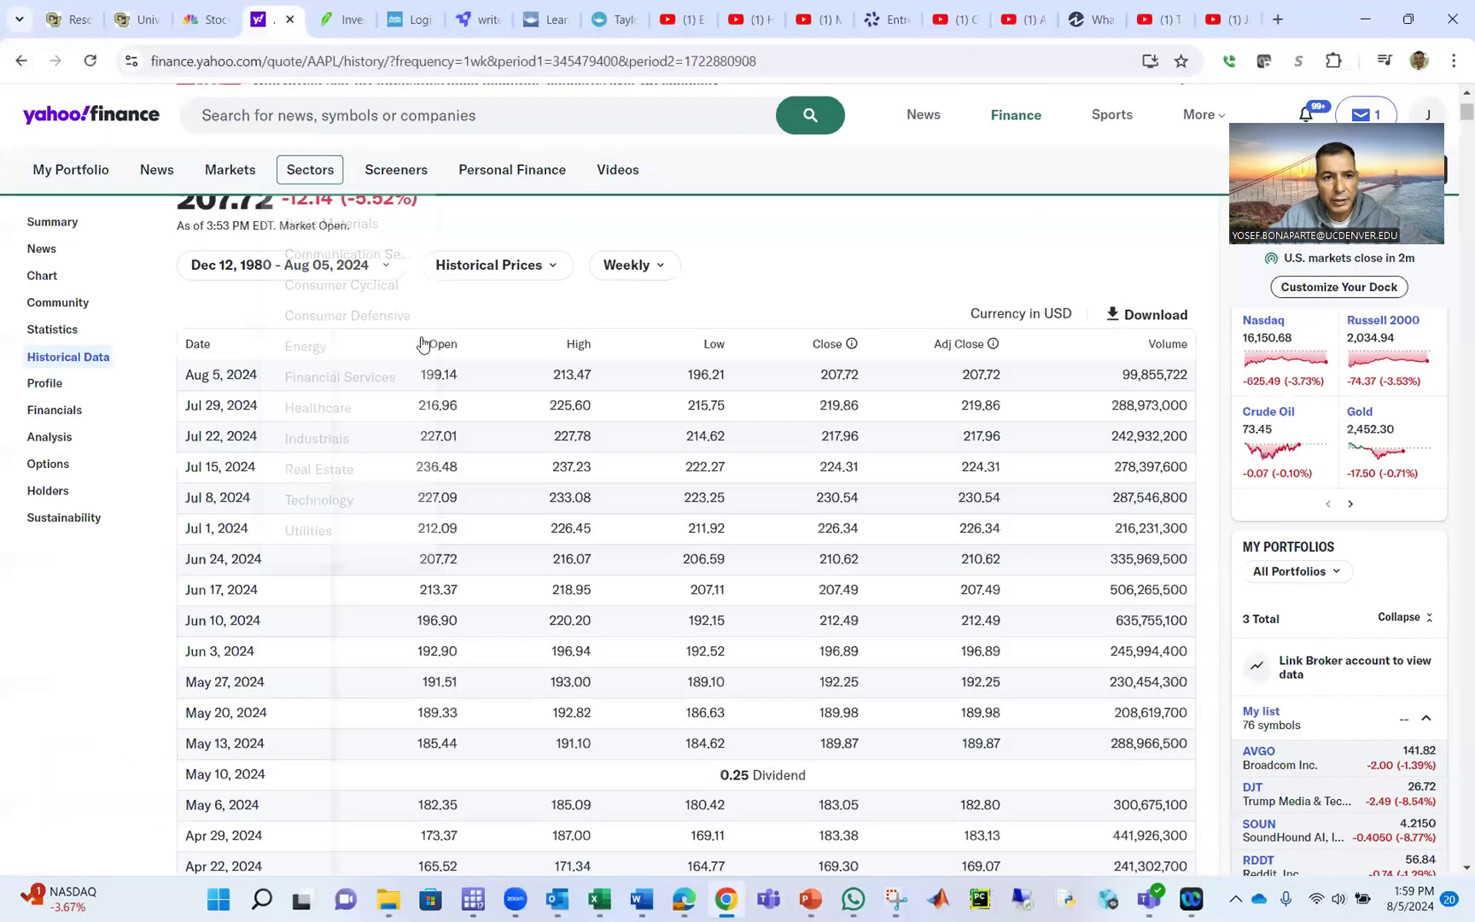
scroll(269, 167, up, 5)
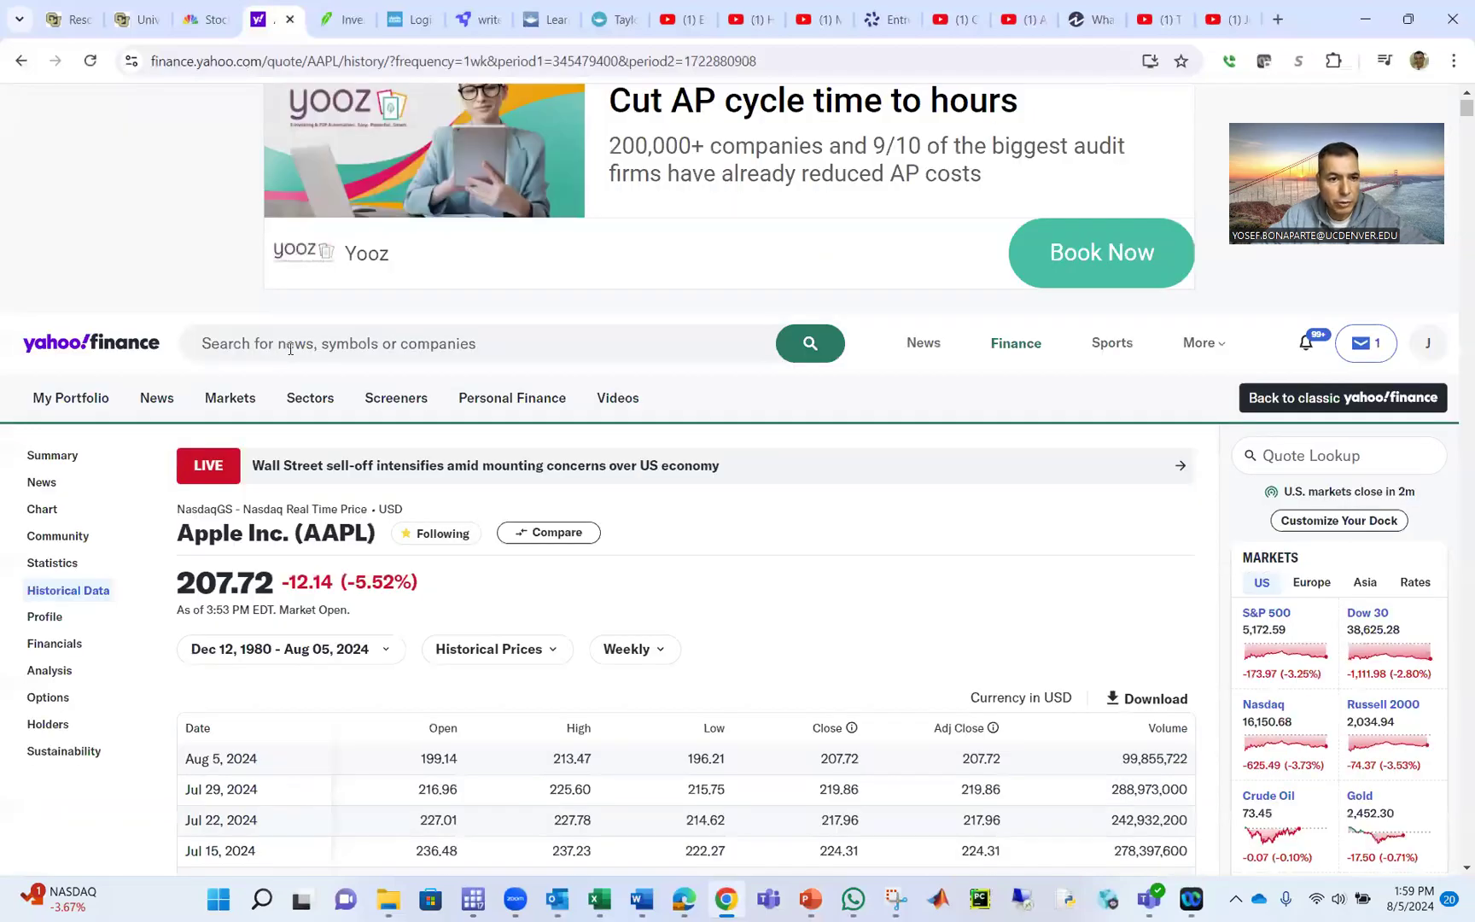
click(285, 350)
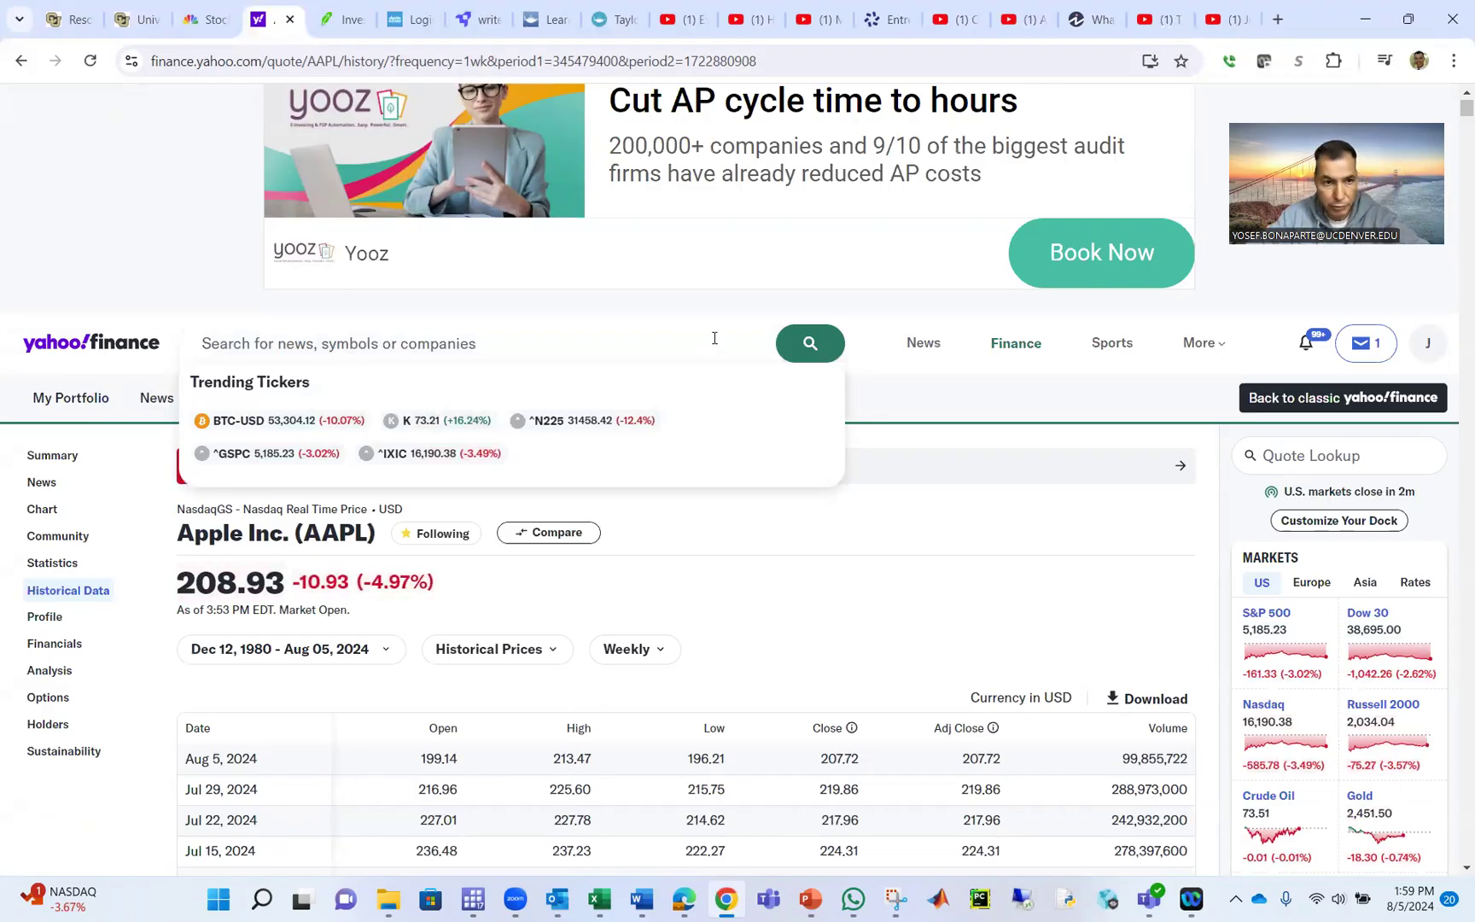
text(amzn)
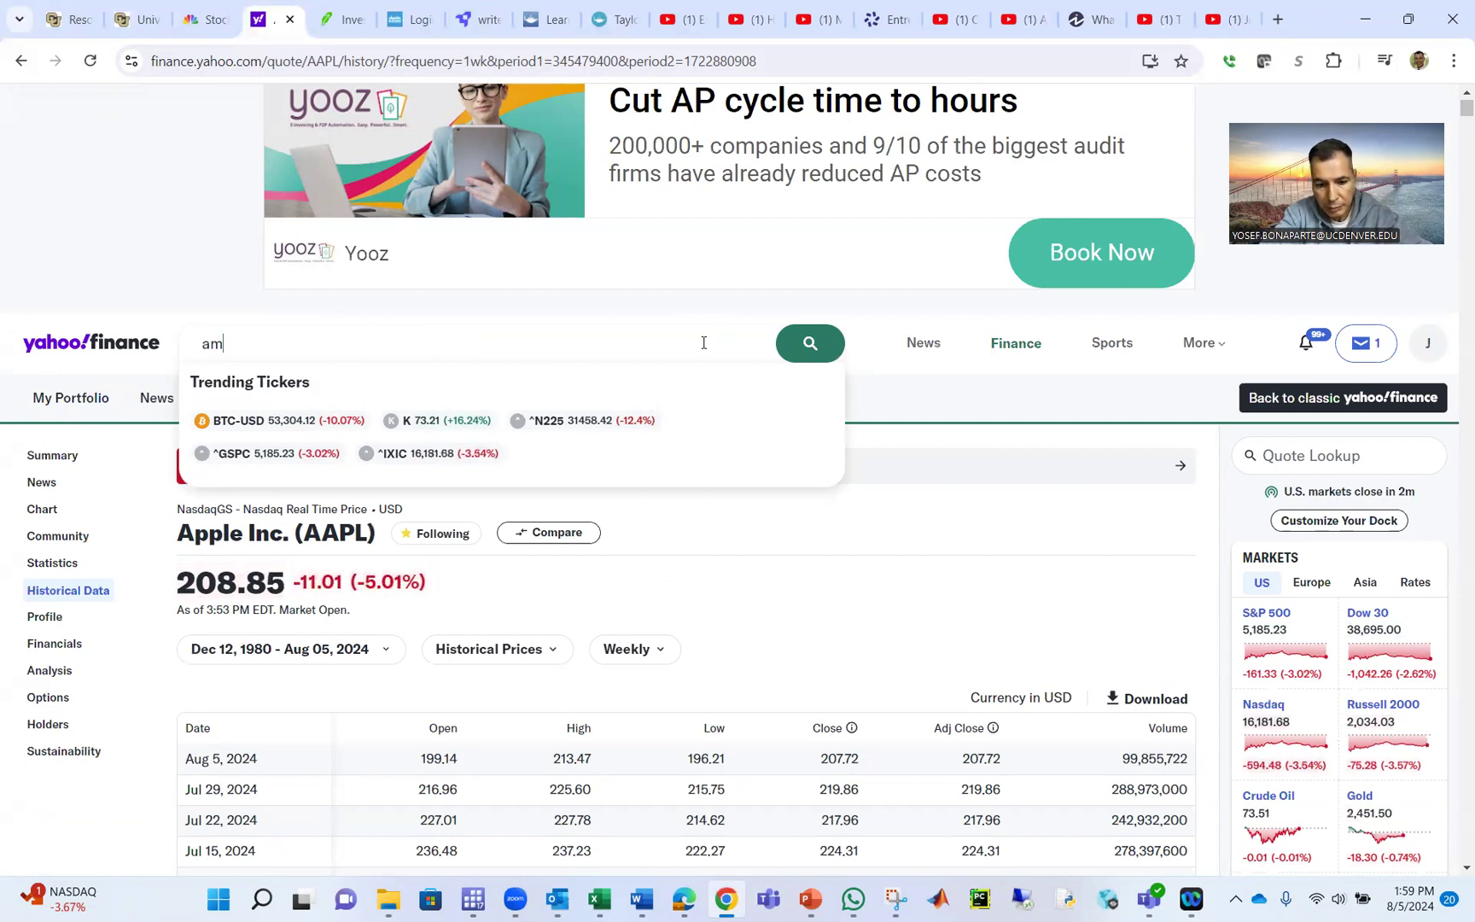
click(553, 422)
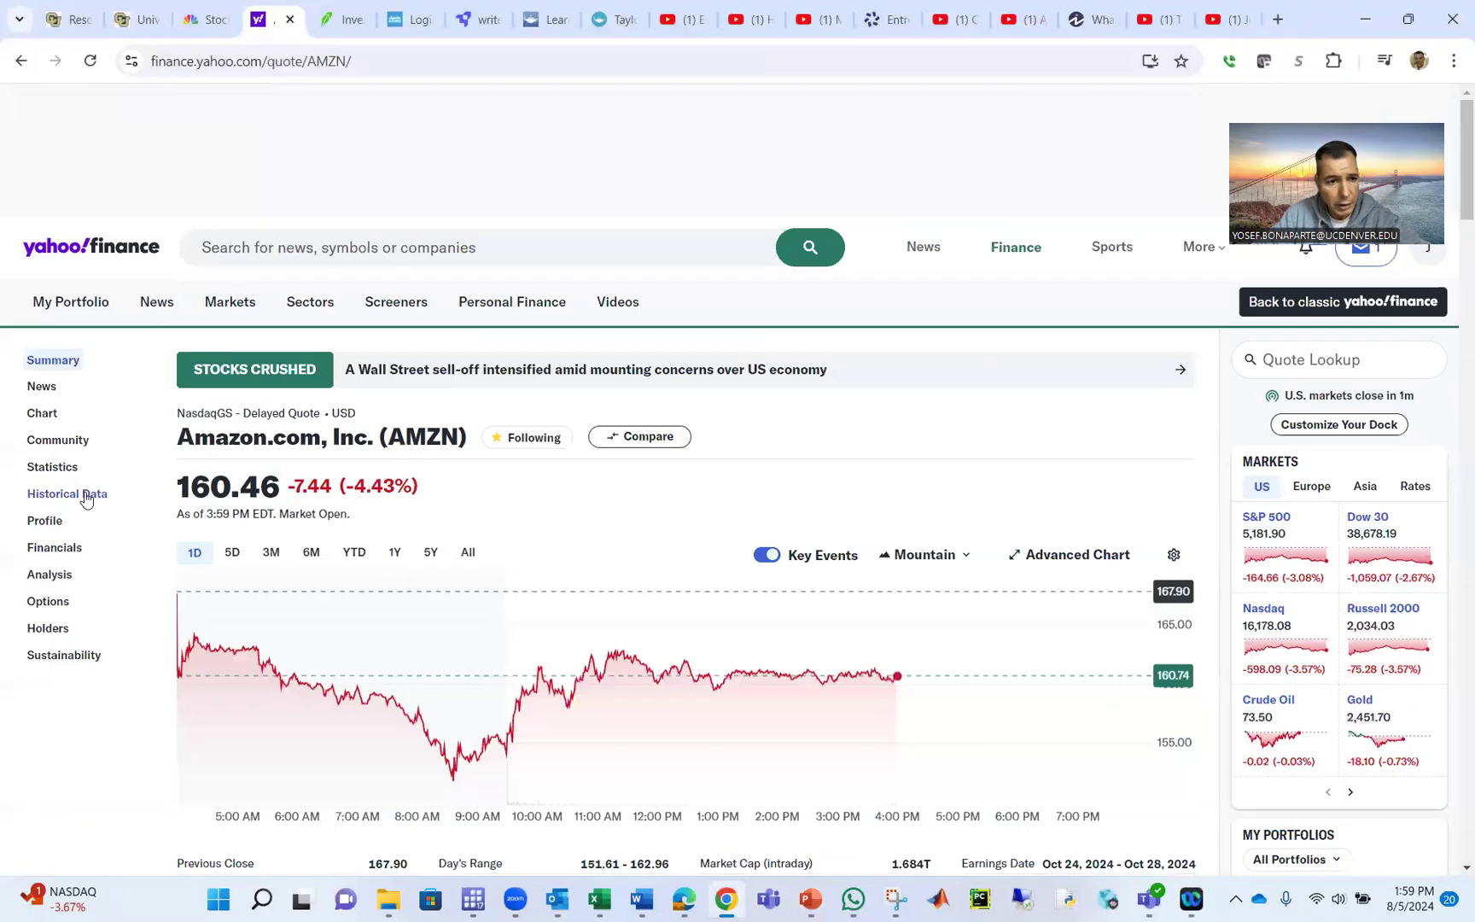
click(87, 499)
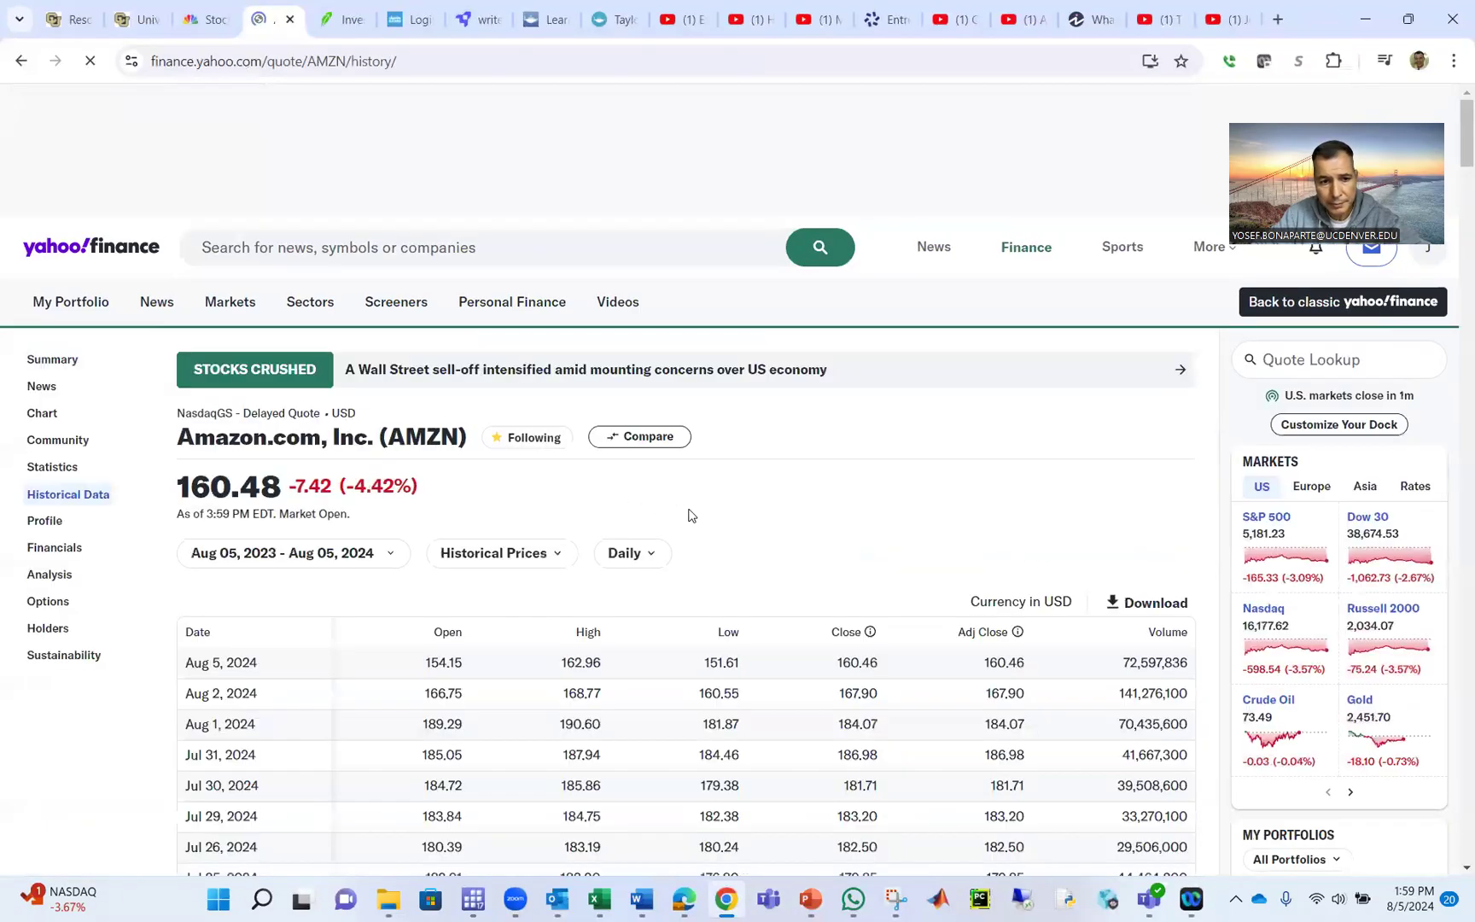
- Set Weekly frequency and the Max date range, then download and open AMZN.csv
click(614, 553)
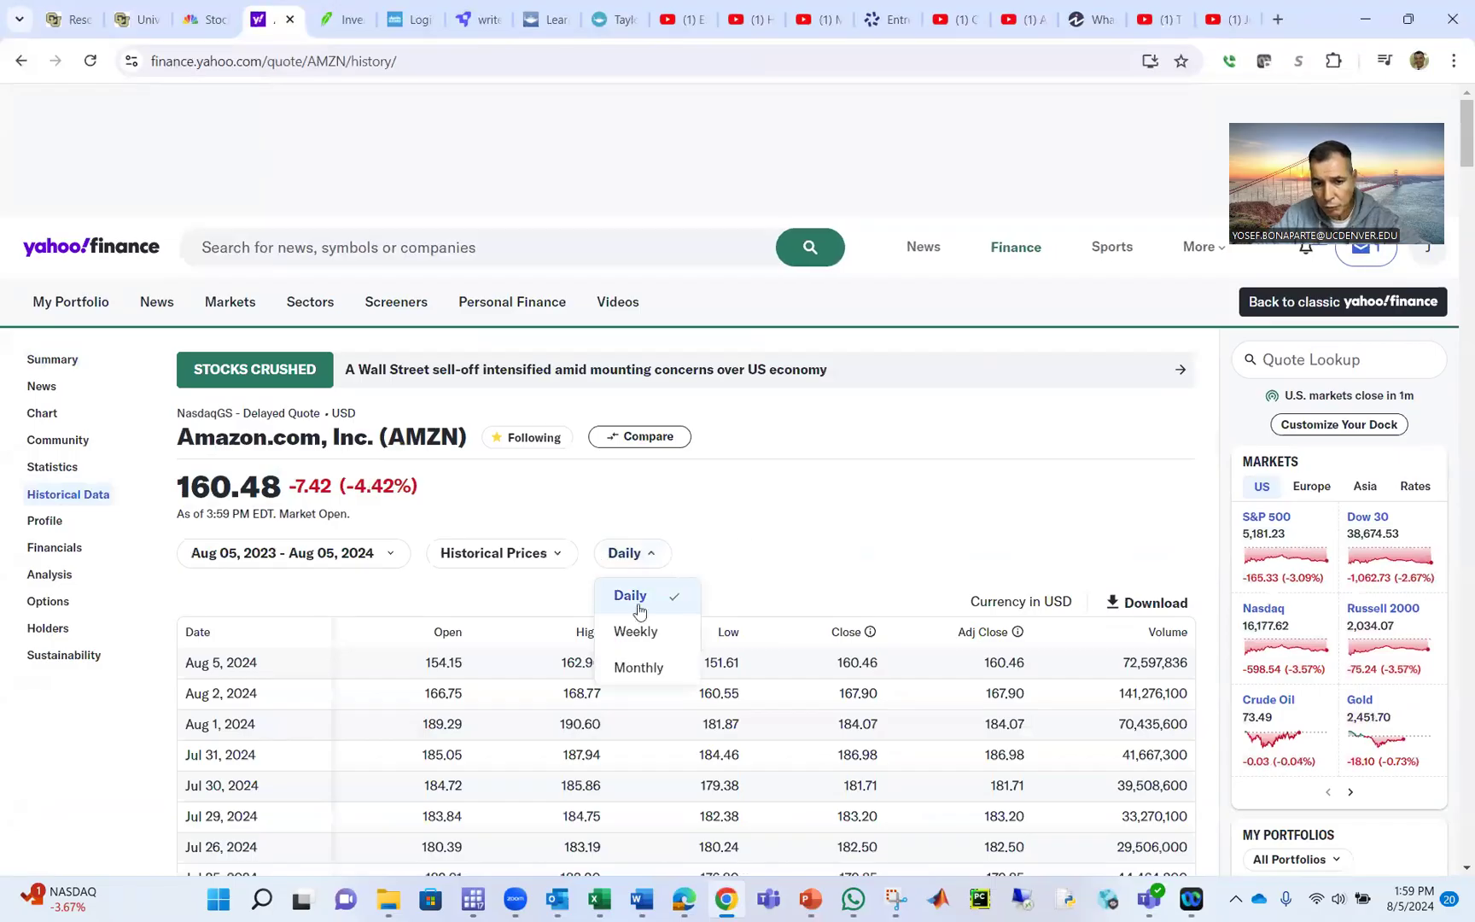
click(636, 629)
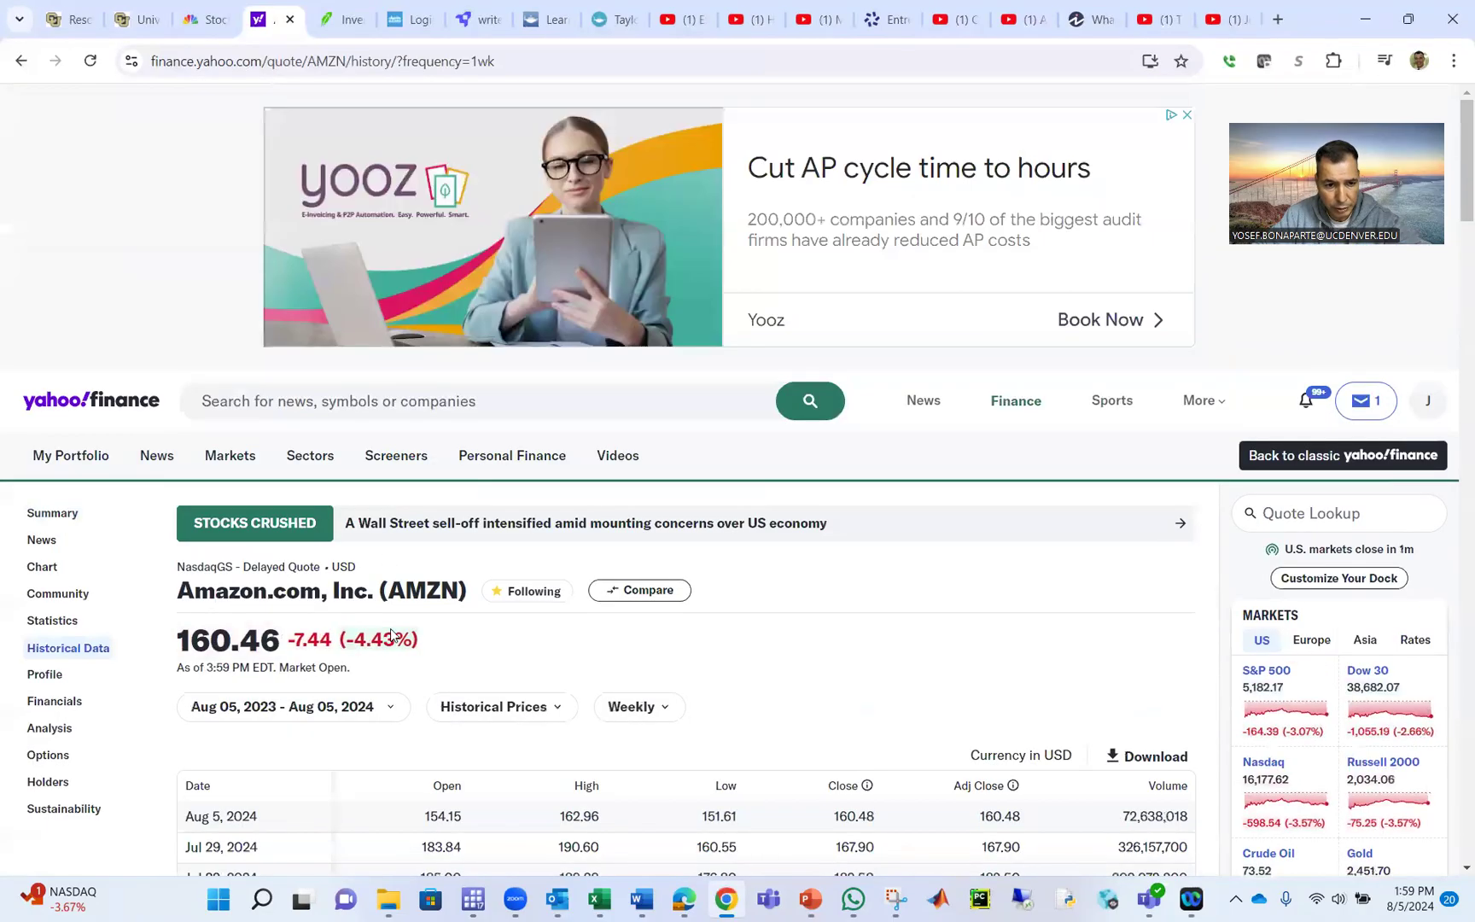
click(373, 713)
click(377, 818)
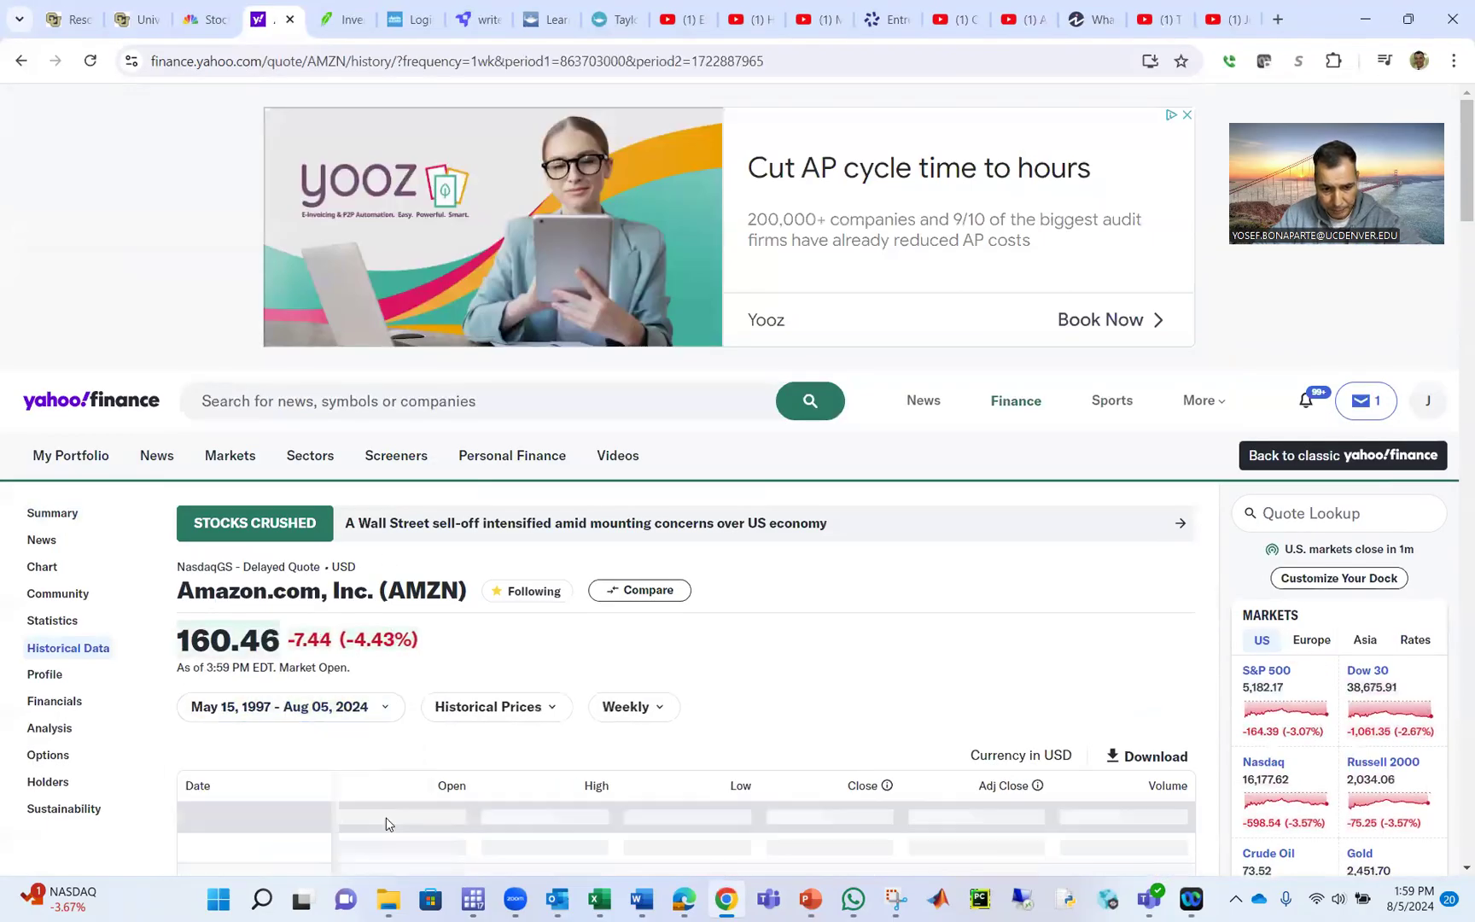
scroll(1144, 590, down, 1)
scroll(1143, 590, down, 1)
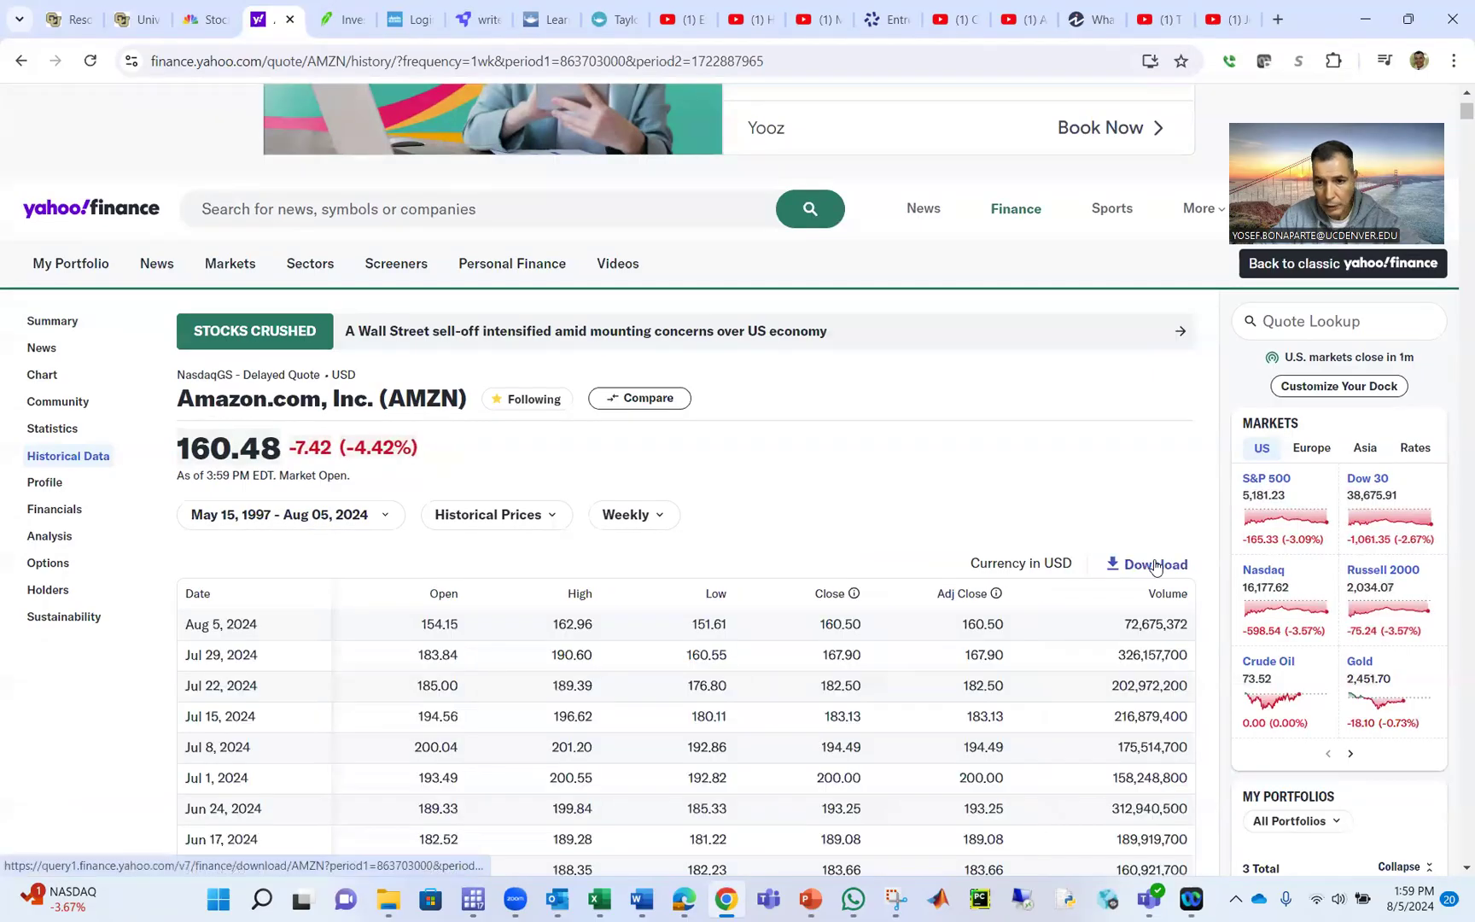
click(1153, 564)
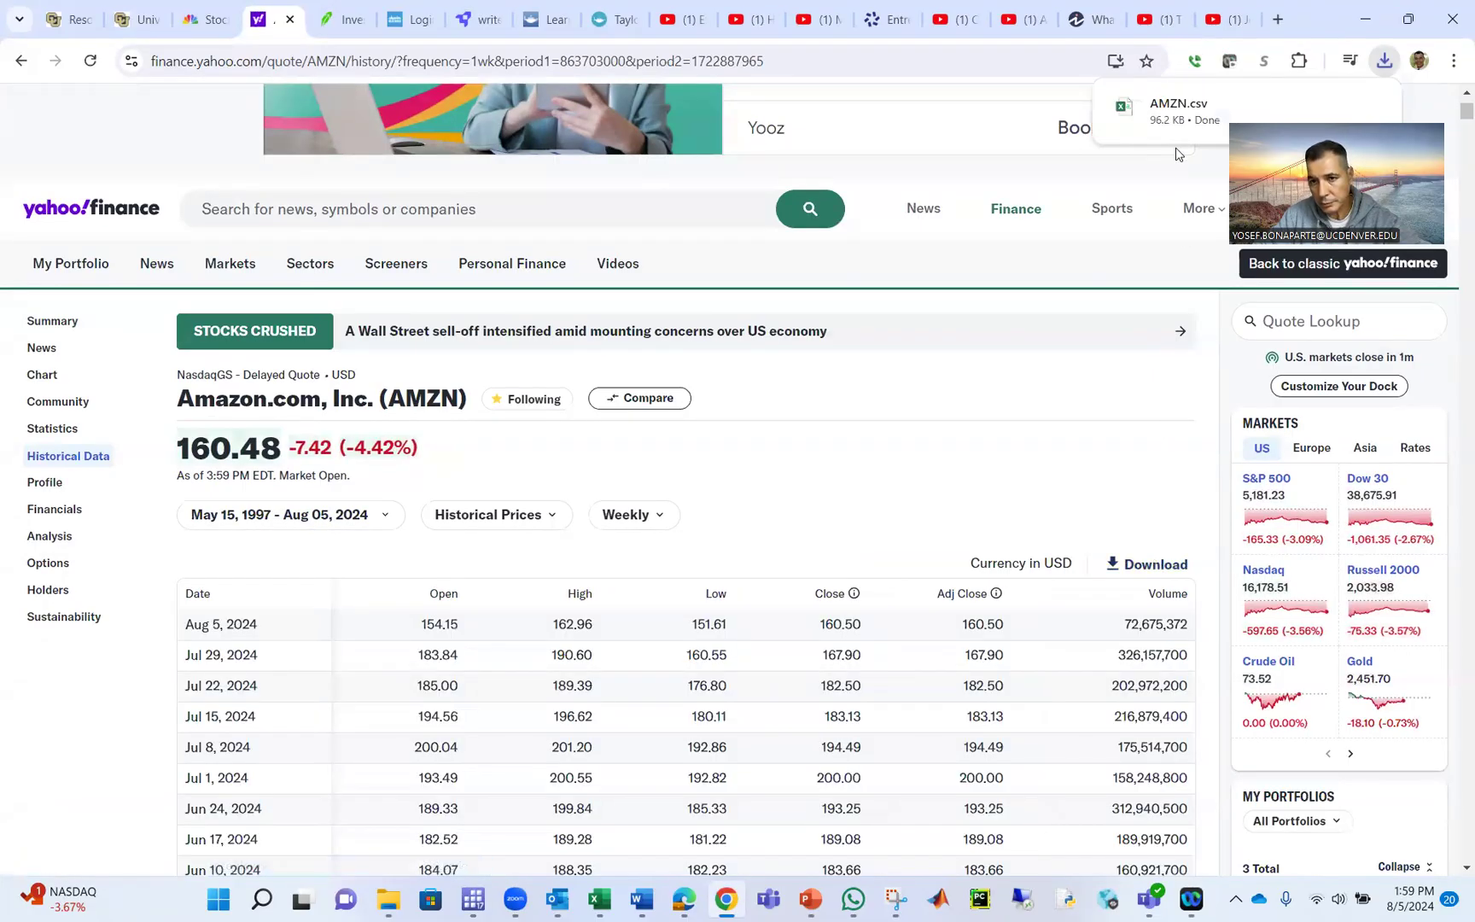
click(1182, 106)
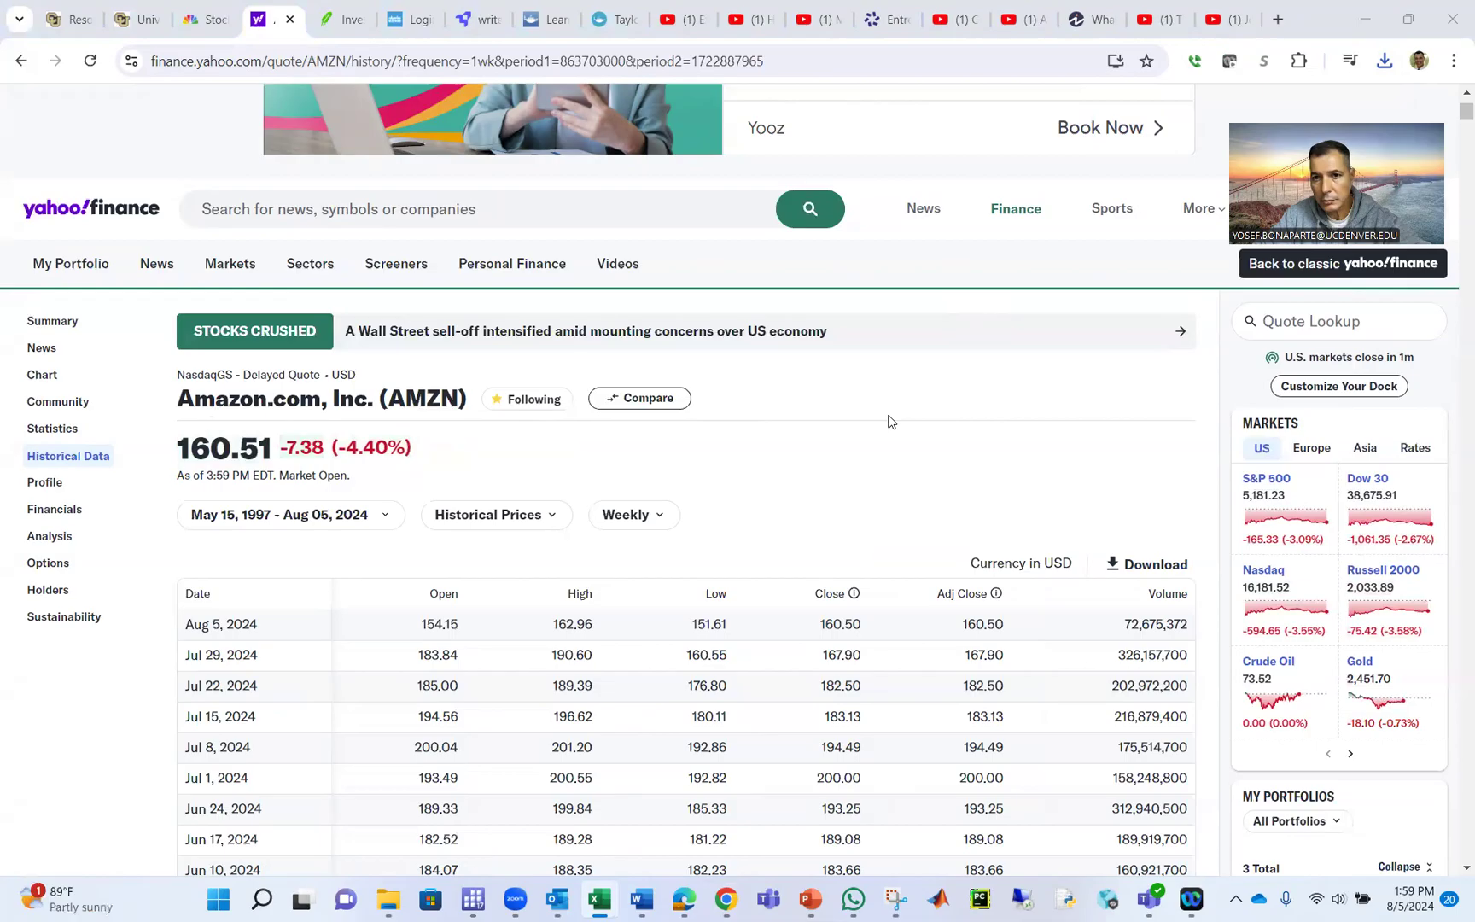
- Delete the Open, High, Low, Close and Volume columns from the AMZN sheet and autofit column A
key(alt+Tab)
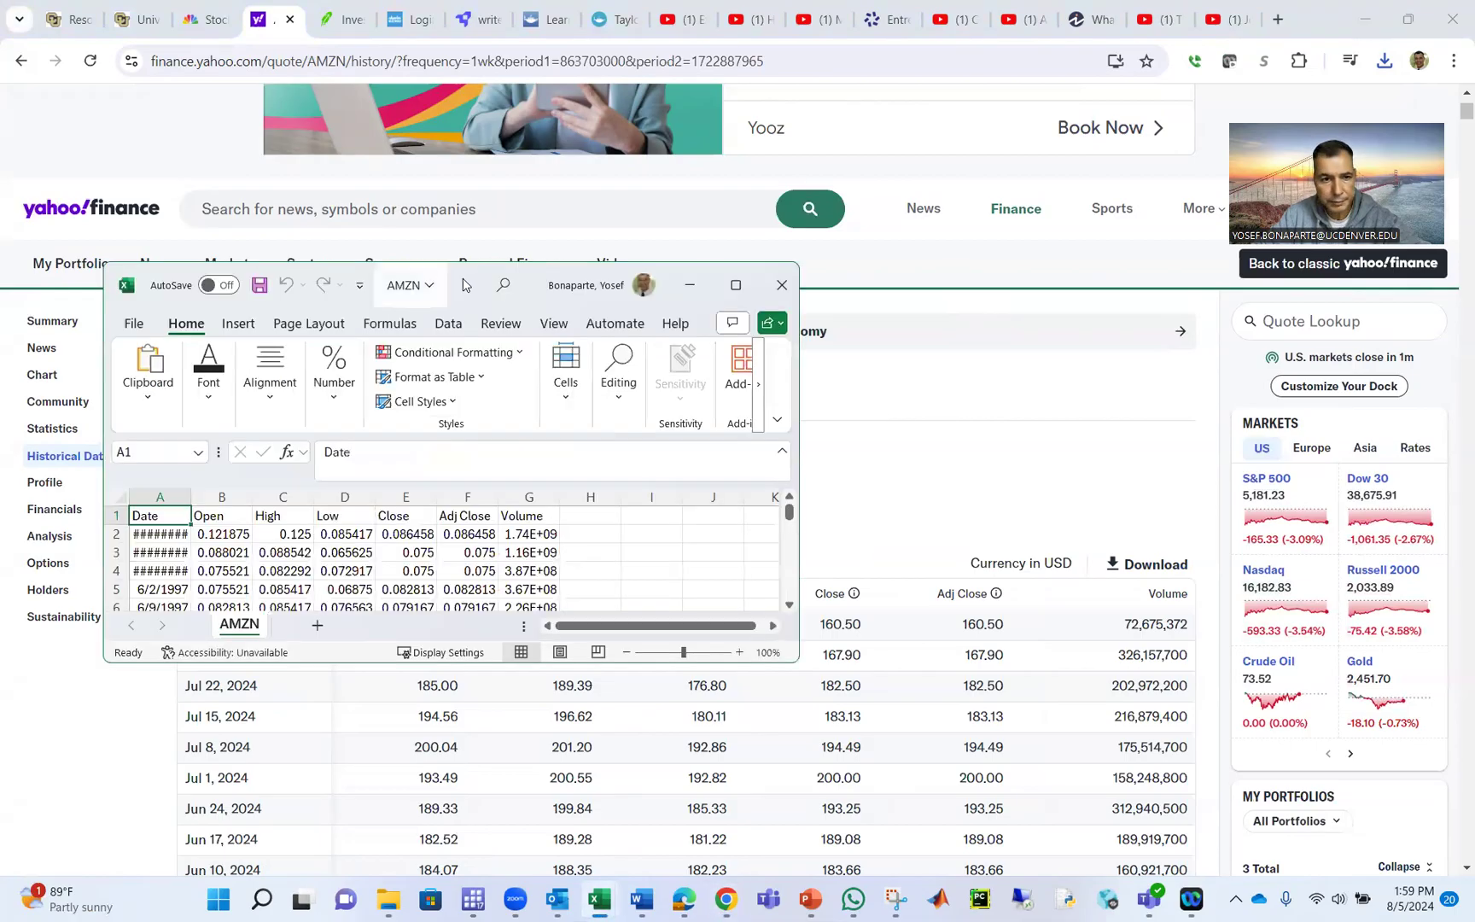
double_click(409, 284)
click(408, 253)
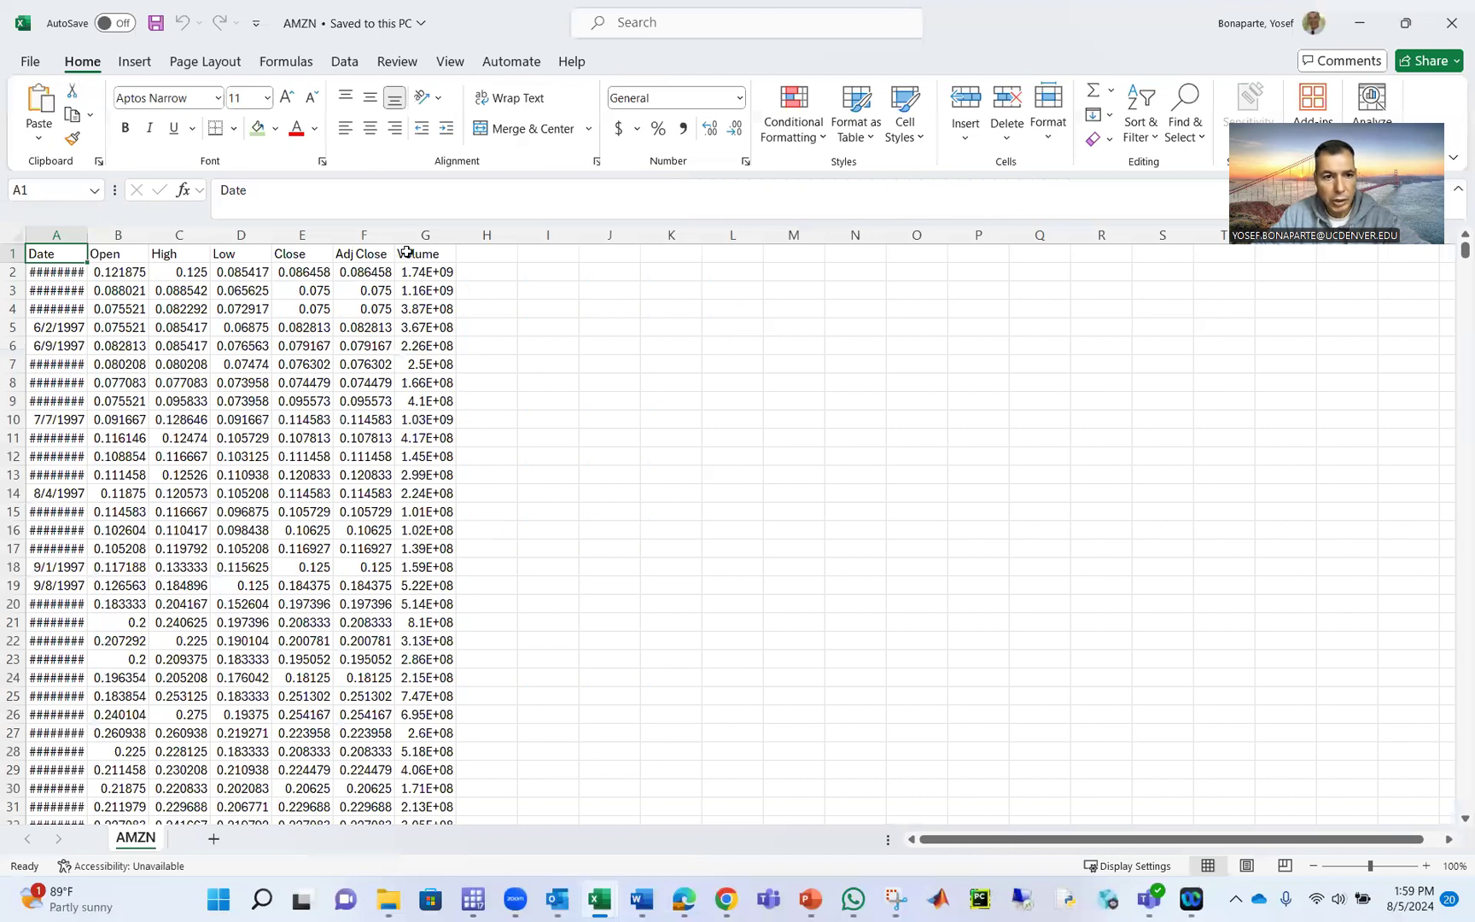
key(ctrl+shift+Down)
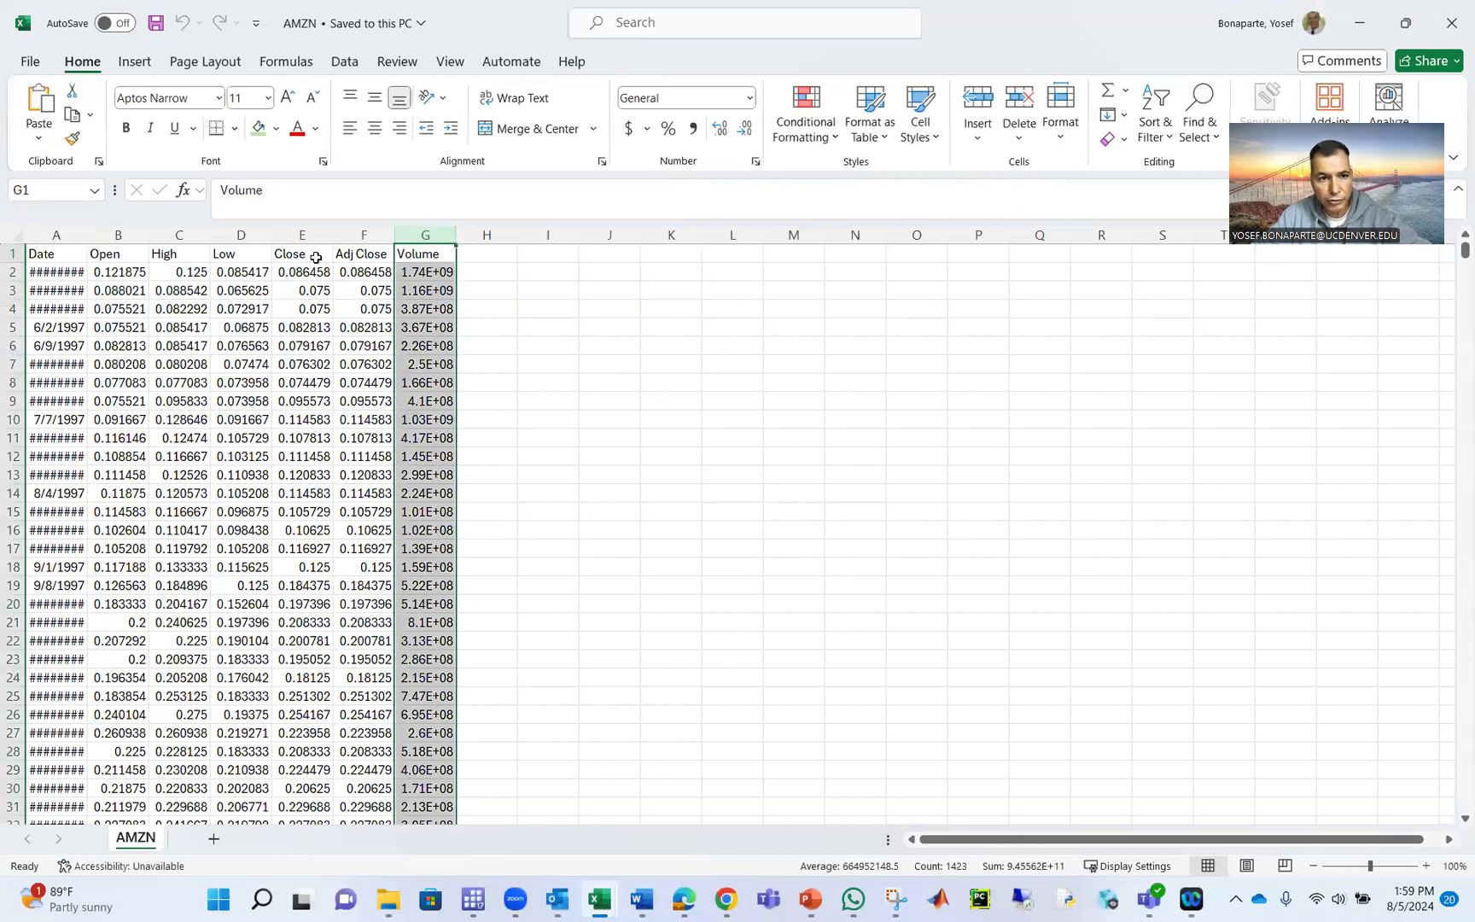
drag(301, 238, 149, 310)
right_click(149, 310)
click(184, 512)
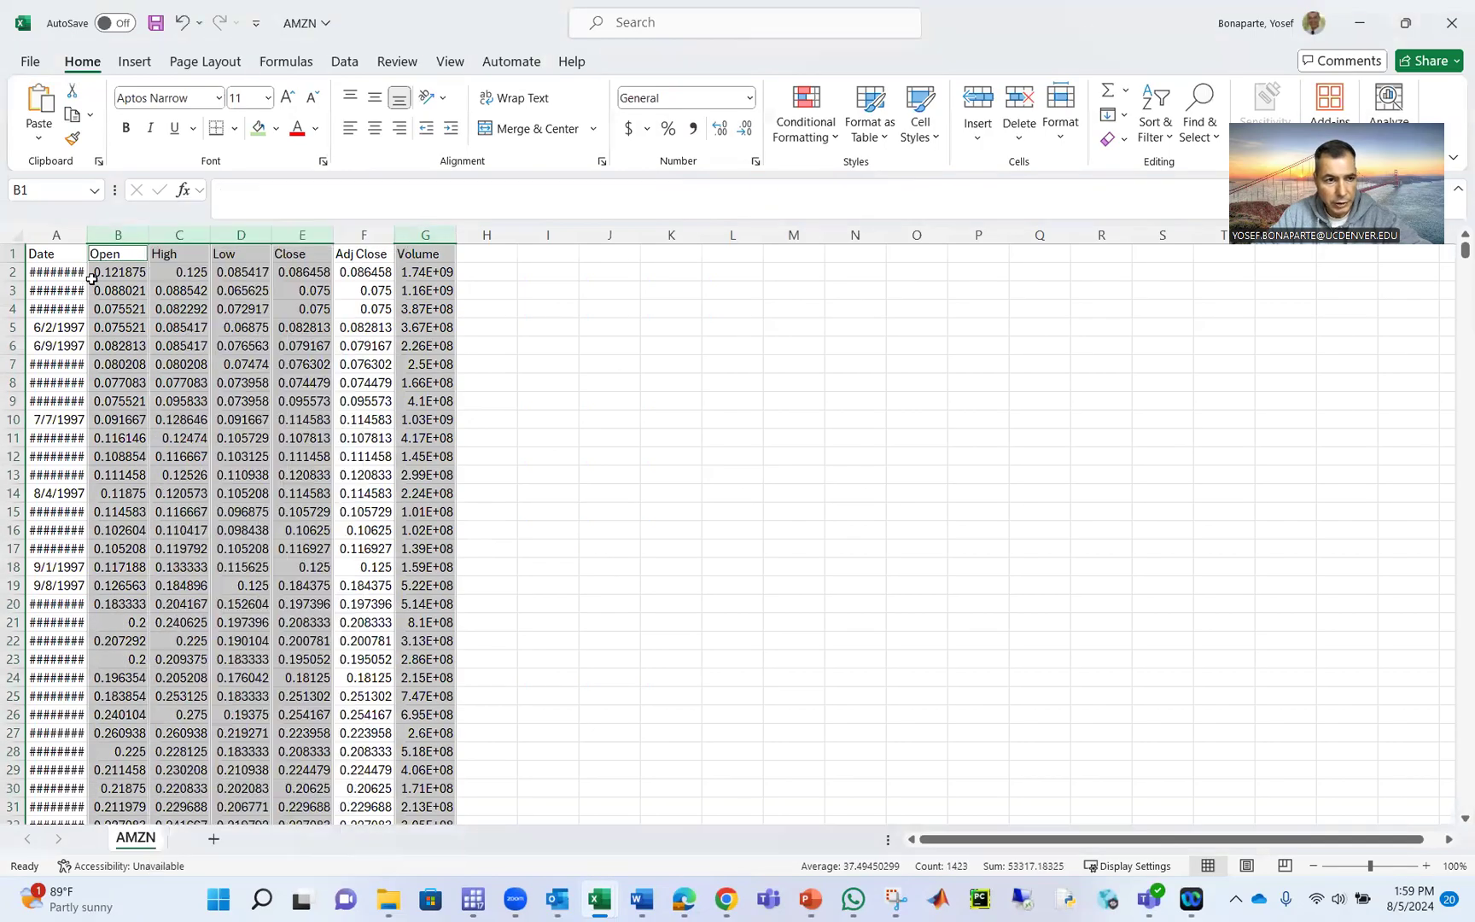
double_click(89, 231)
click(286, 313)
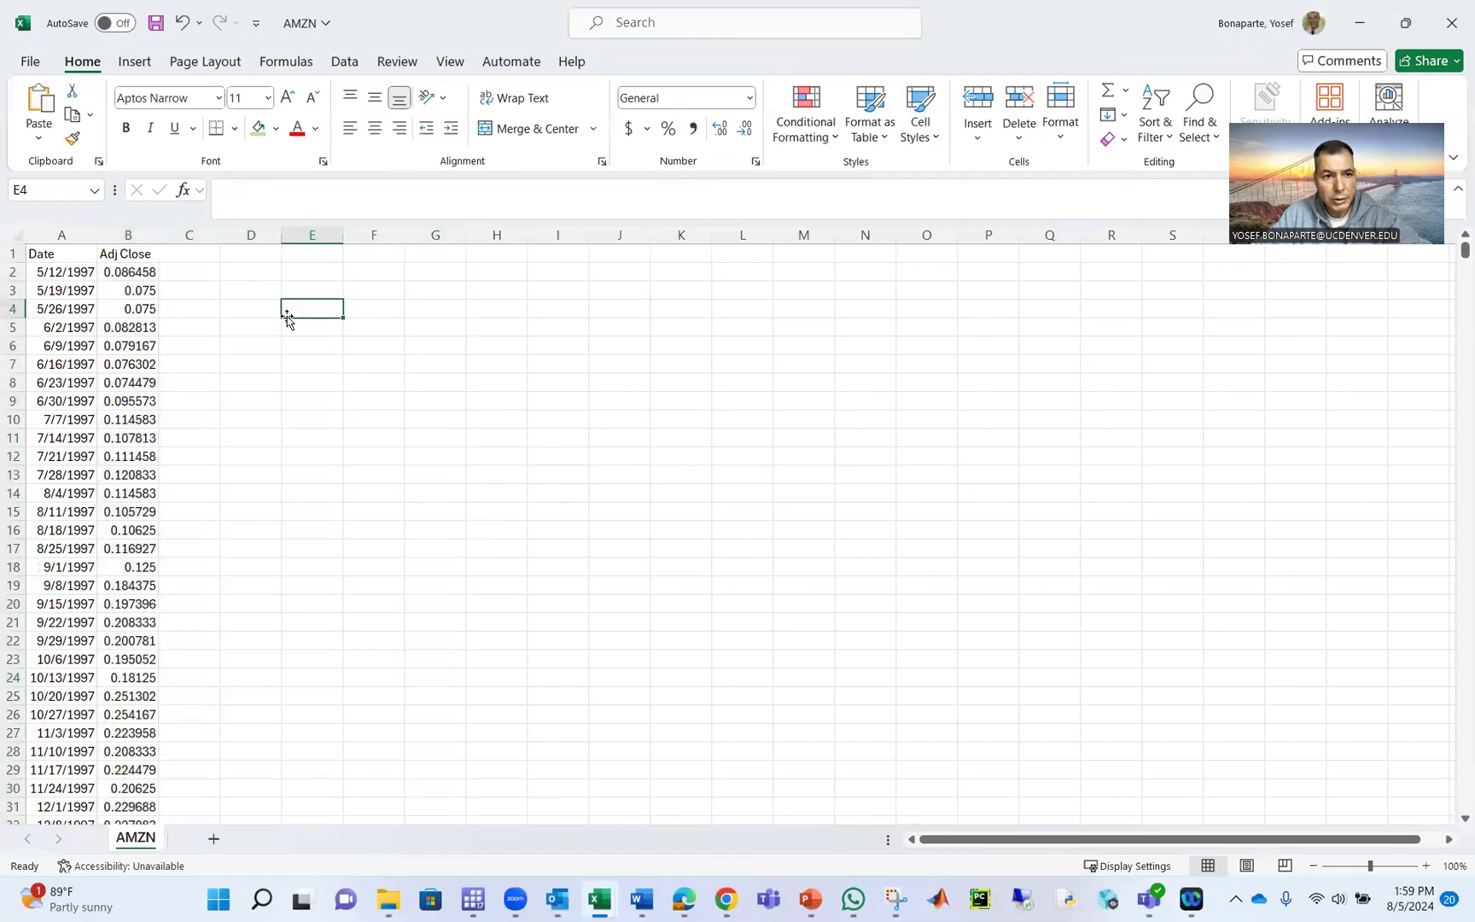
- Enter the MA 50 header in D1 and begin the MA200 header in E1
click(236, 256)
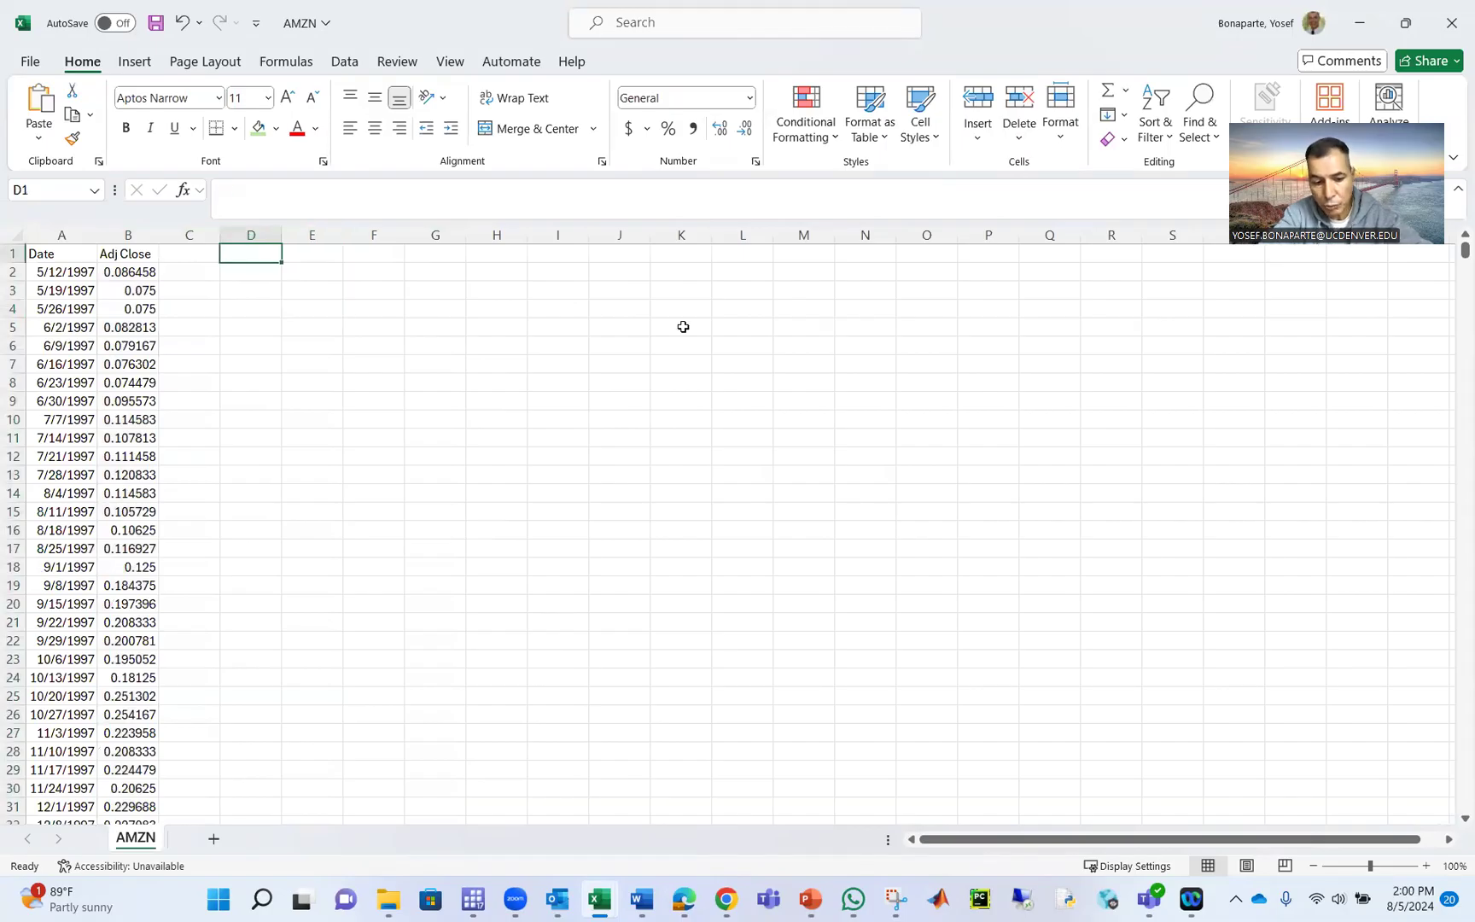
text(MA 50)
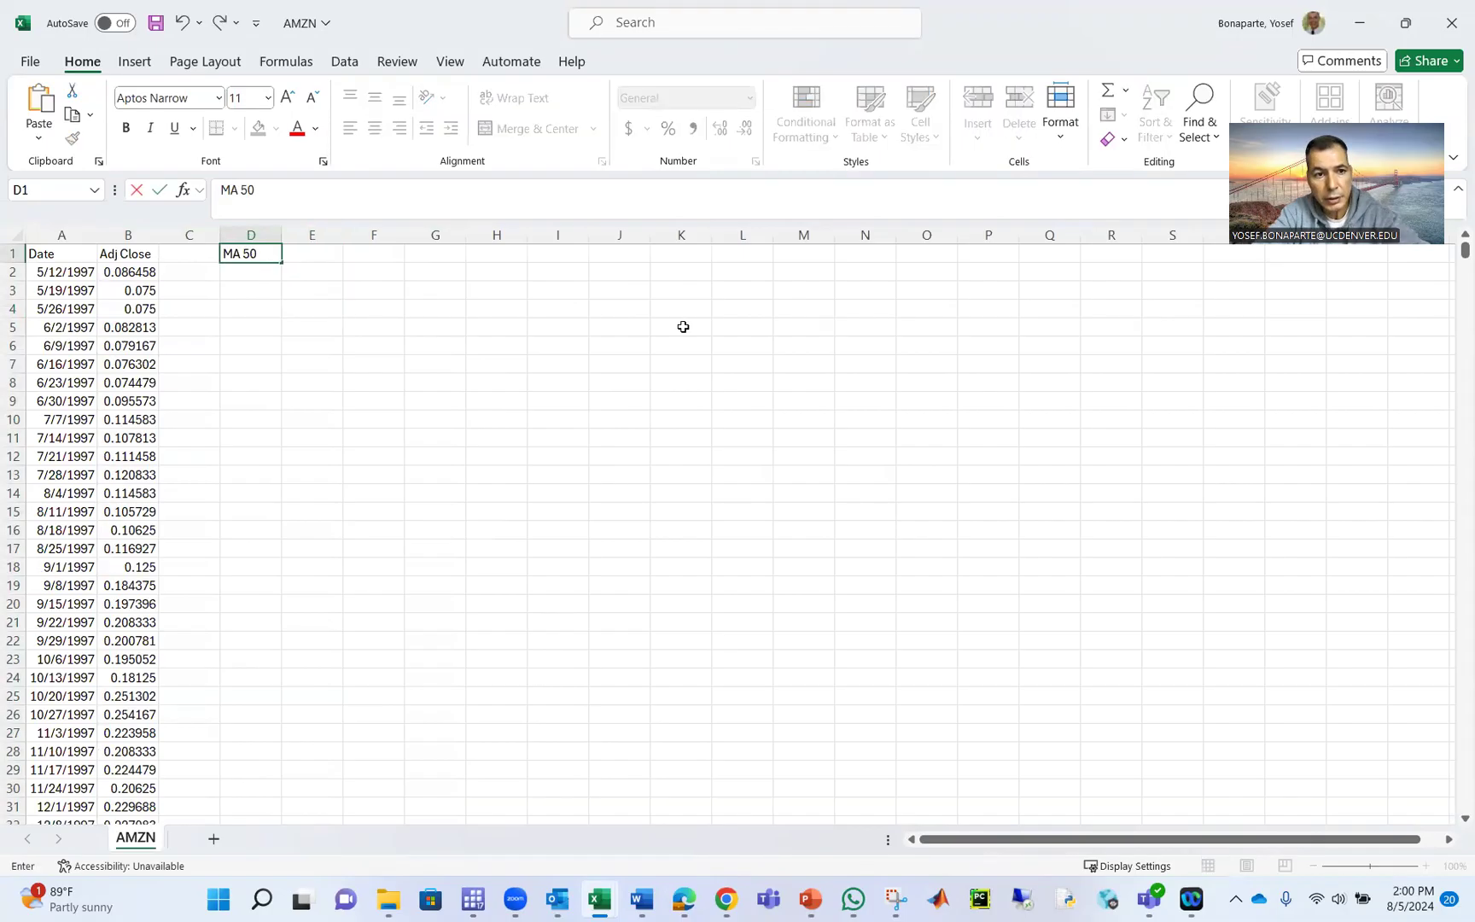
key(Tab)
text(MA)
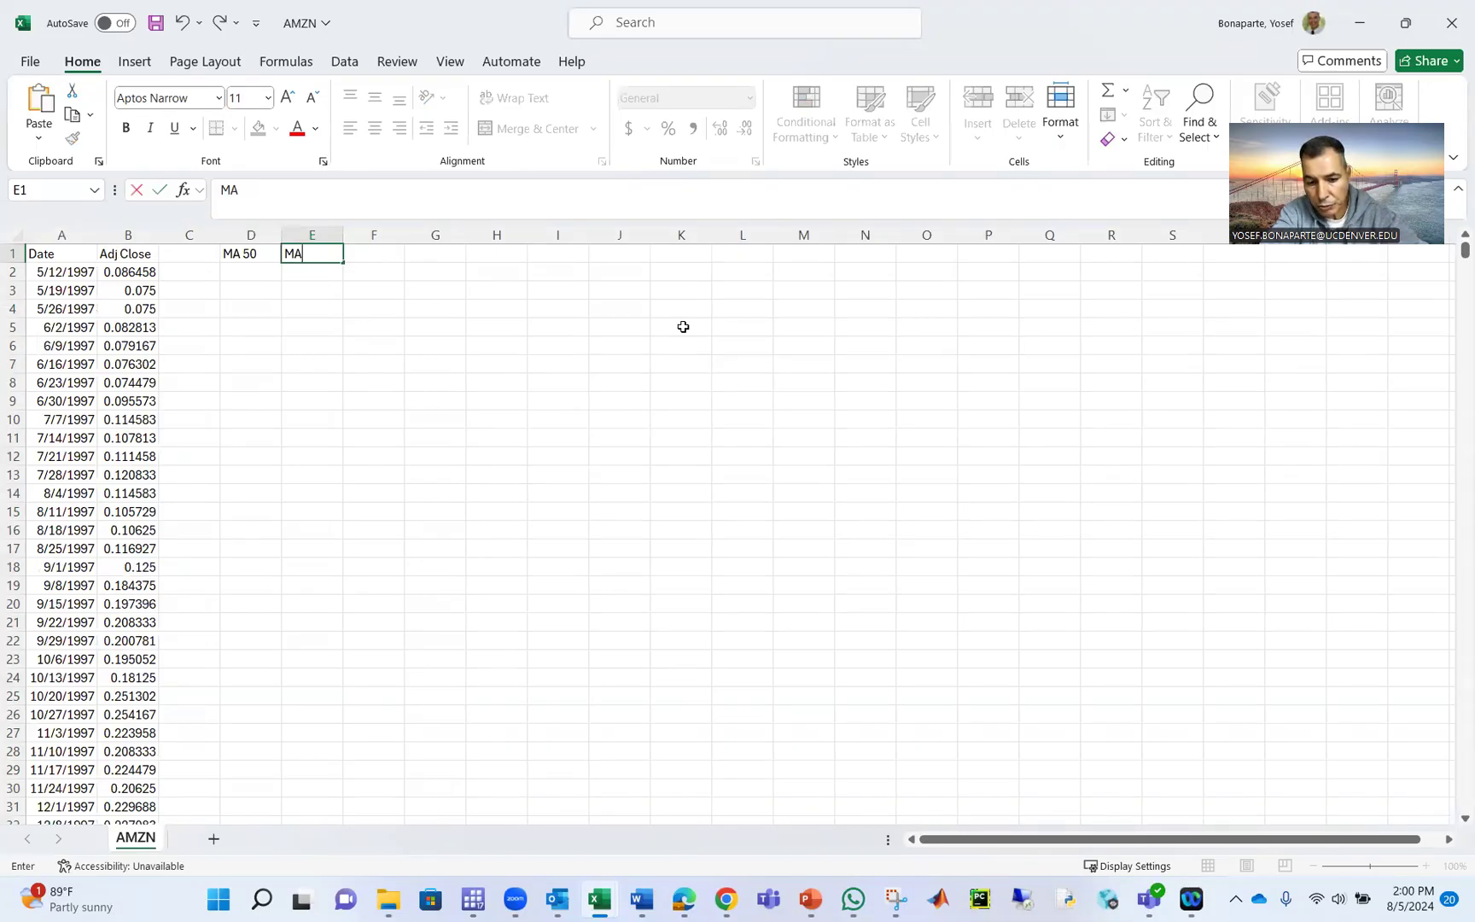
click(809, 899)
- Check PowerPoint's Golden Cross definition slide, then return to Excel and finish the MA200 header
click(835, 772)
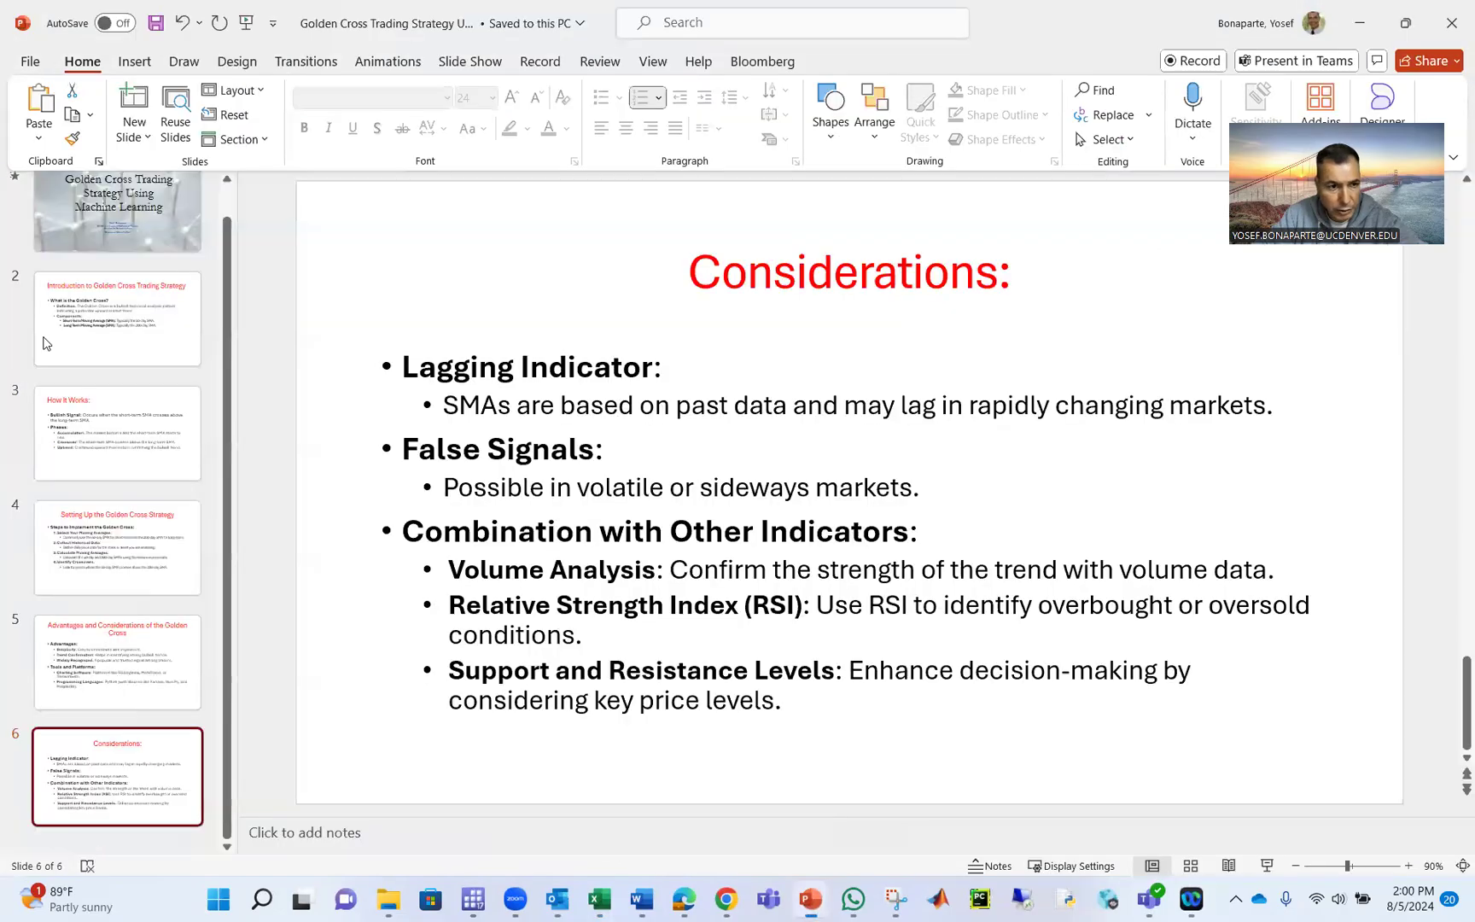
click(47, 344)
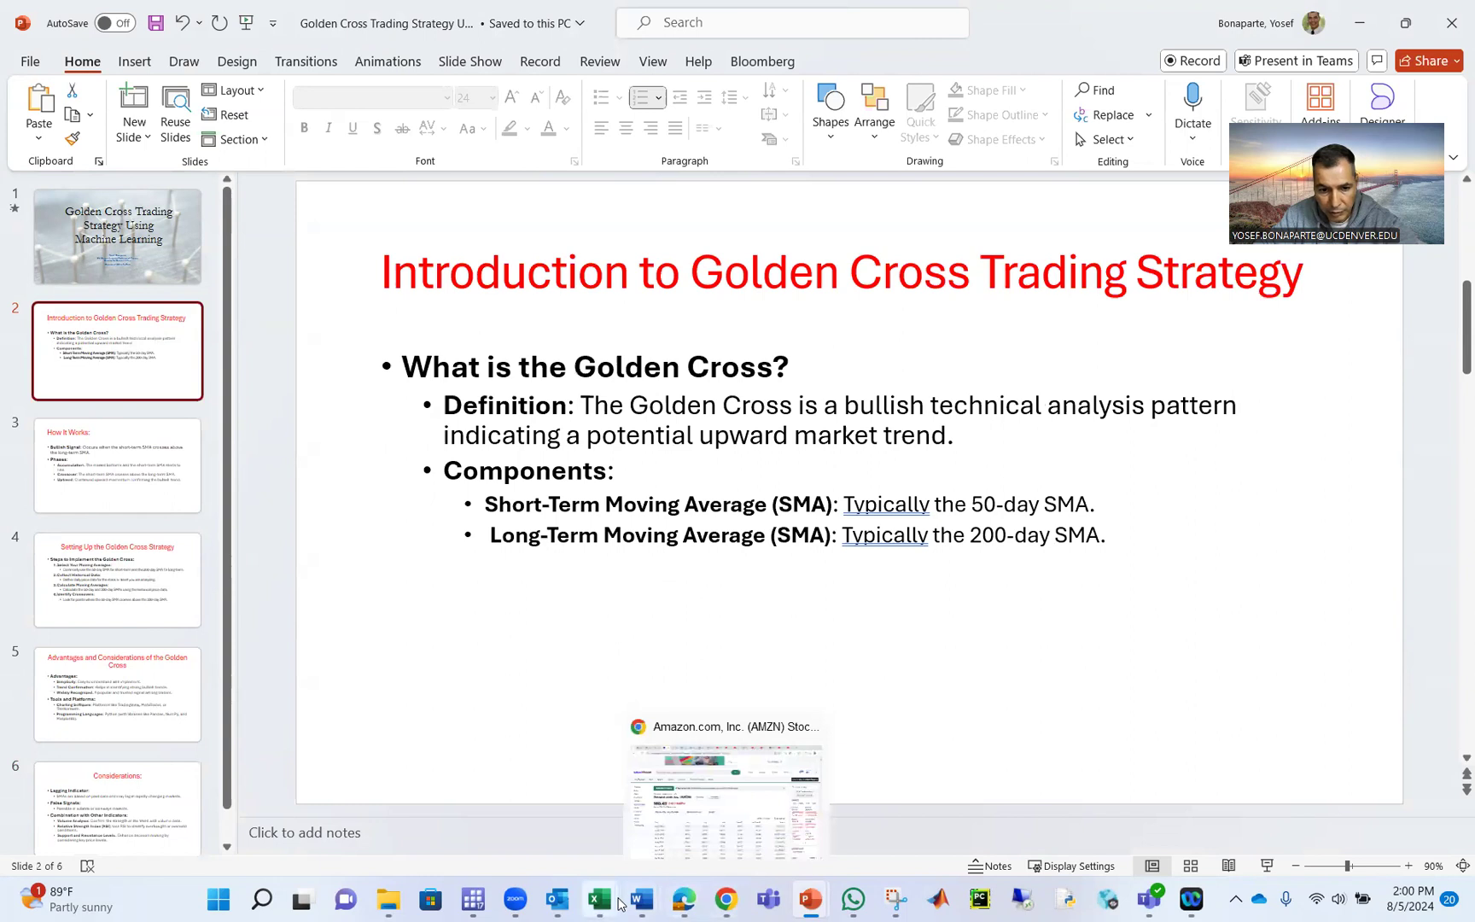
mouse_move(599, 898)
click(790, 794)
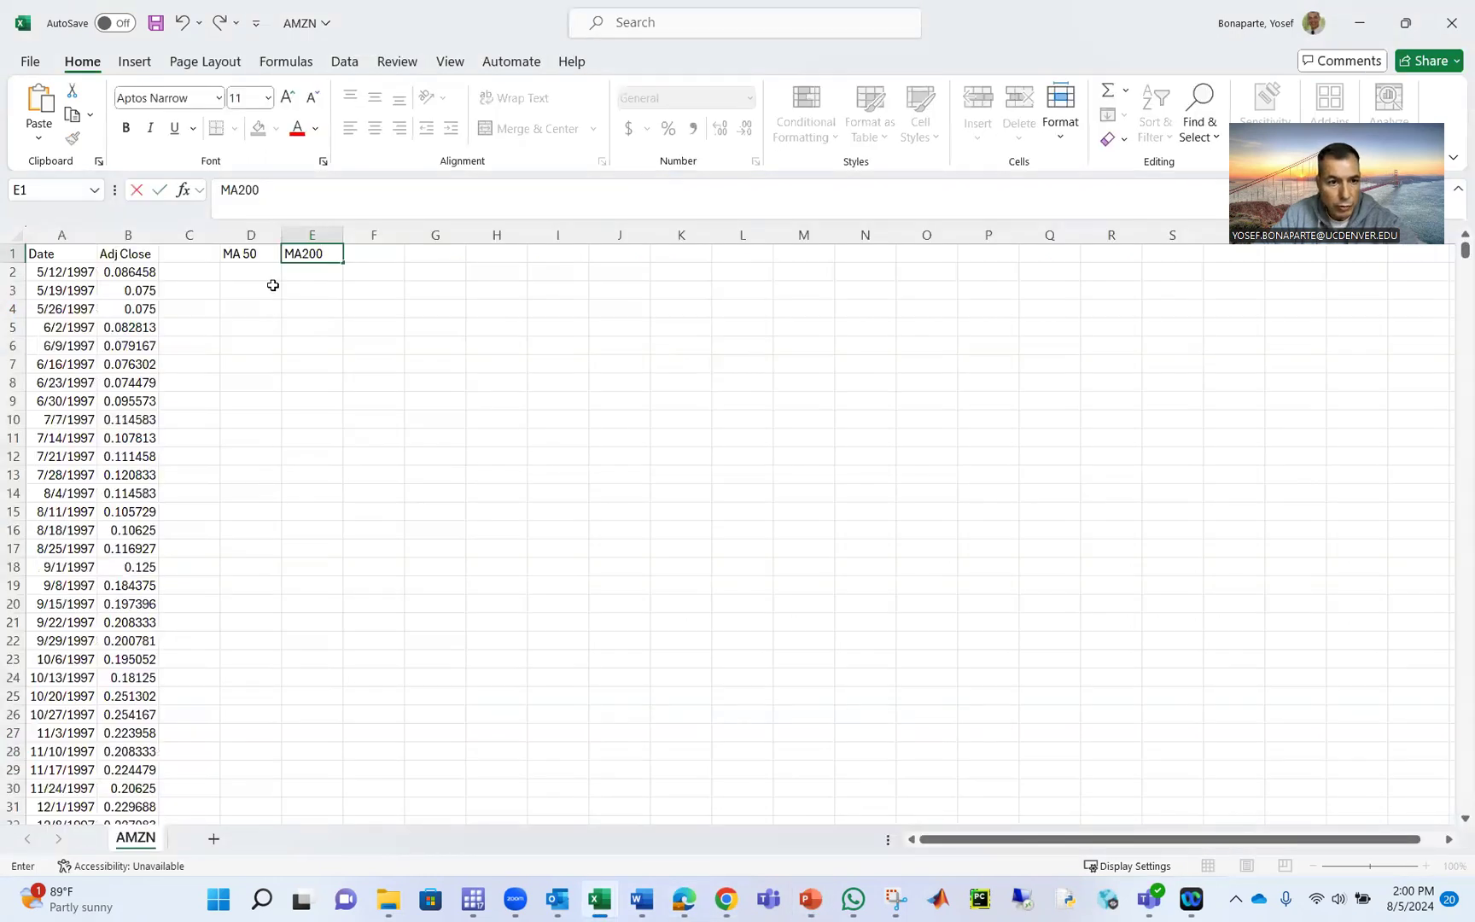
click(225, 288)
click(135, 271)
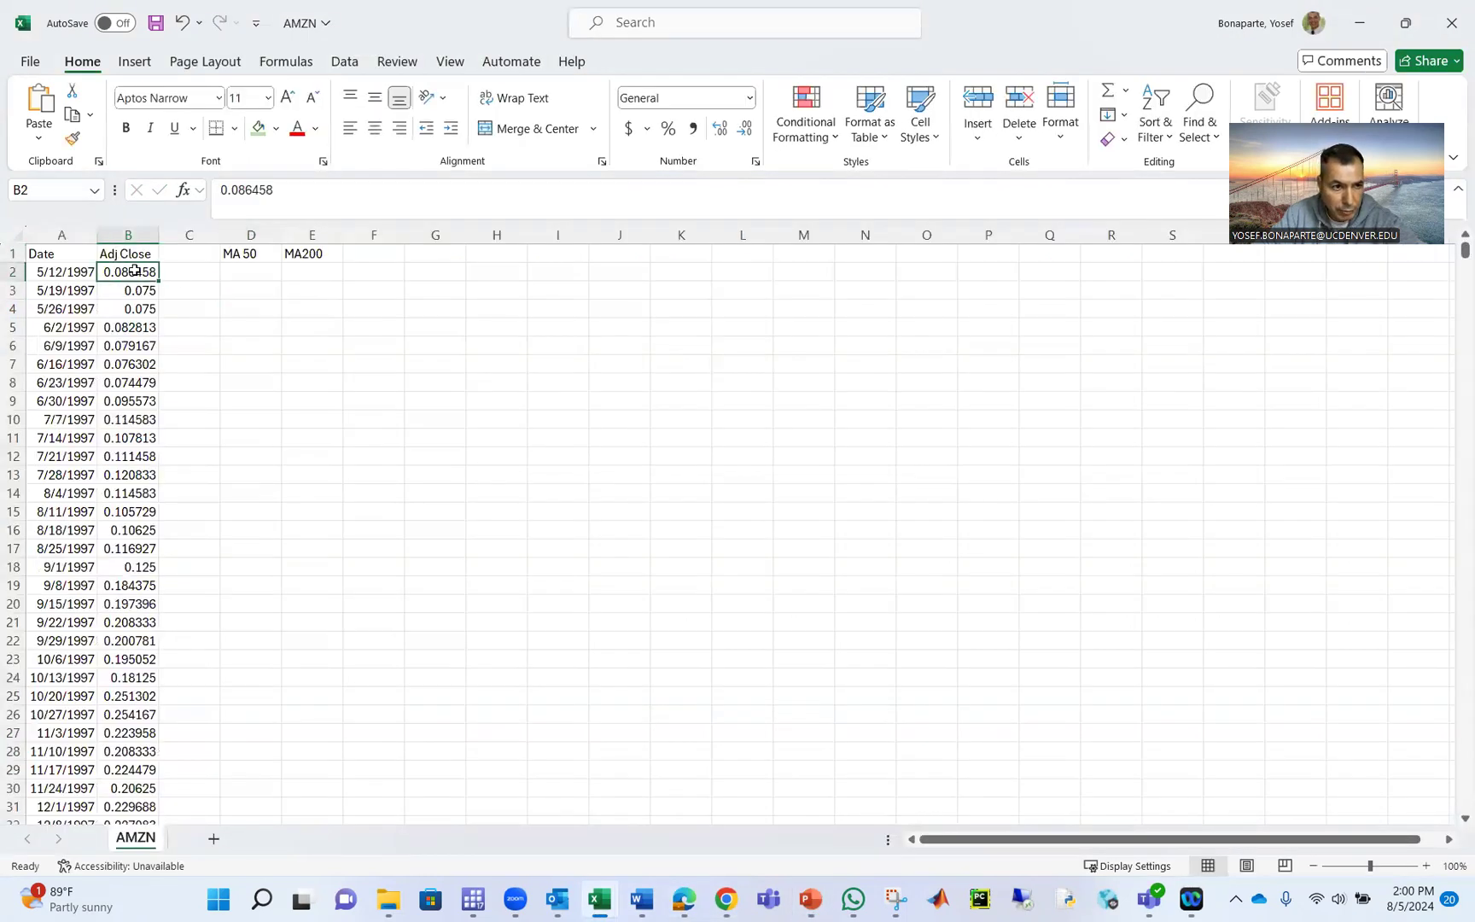
scroll(136, 680, down, 11)
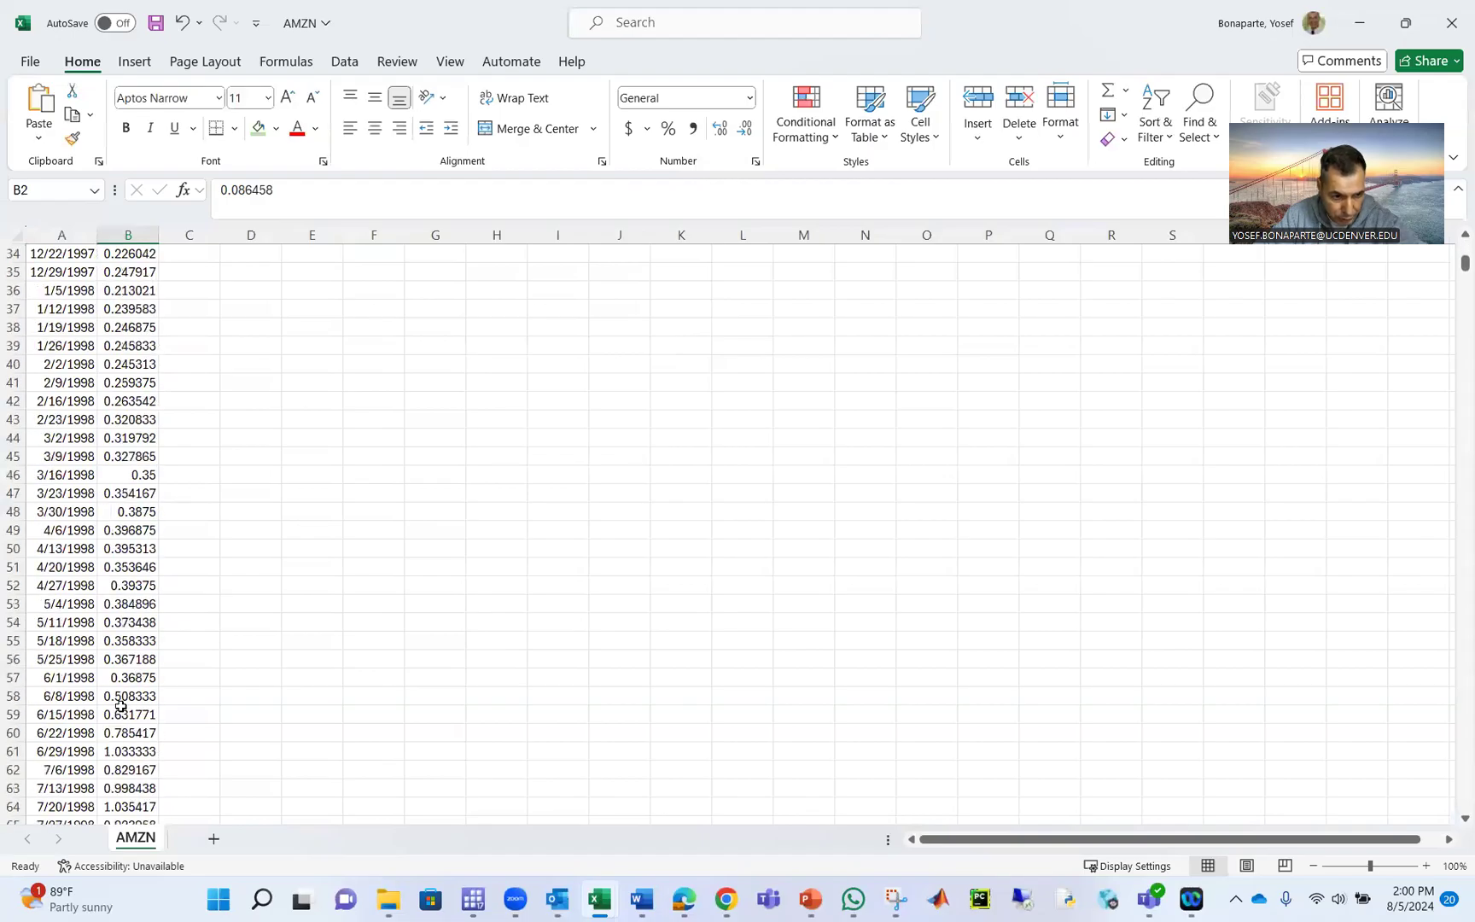
- Insert =AVERAGE(B2:B51) in C51 as the first 50-week average, 0.205578
click(187, 587)
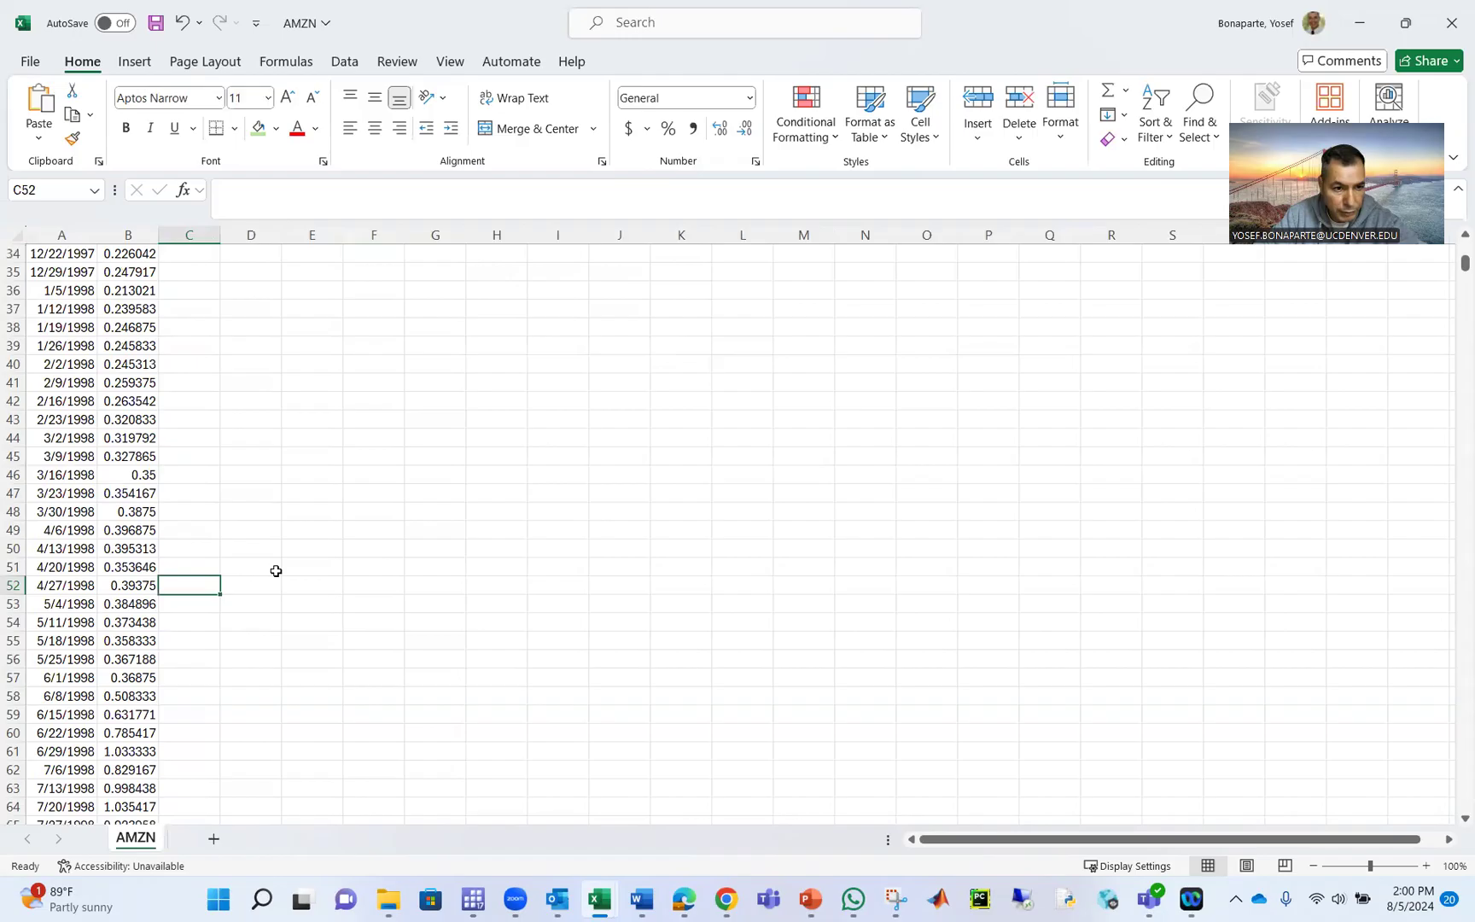
click(216, 568)
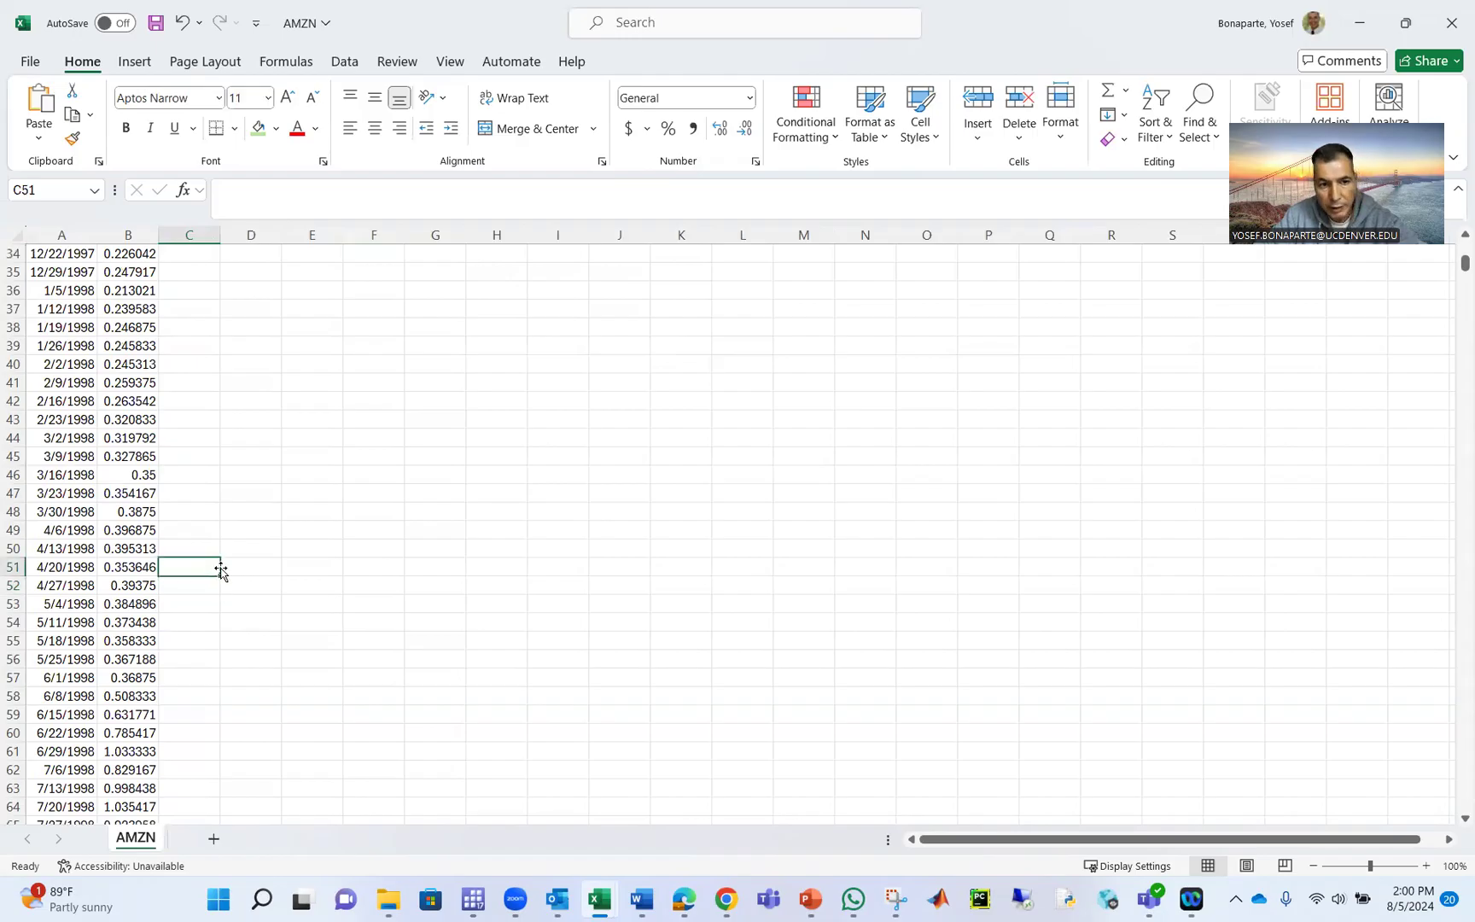
click(182, 189)
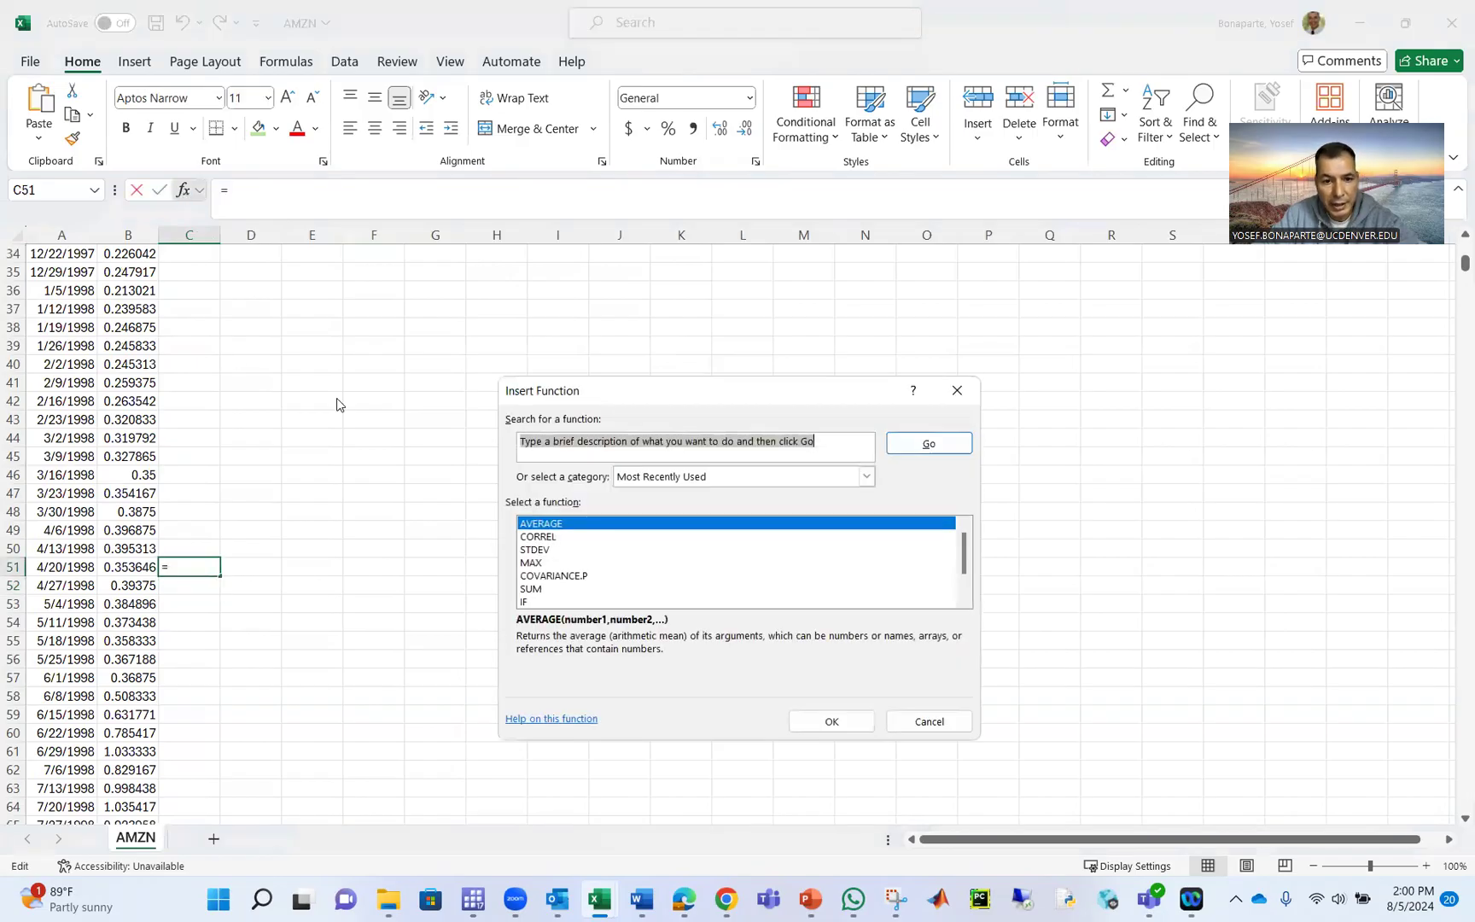
click(843, 719)
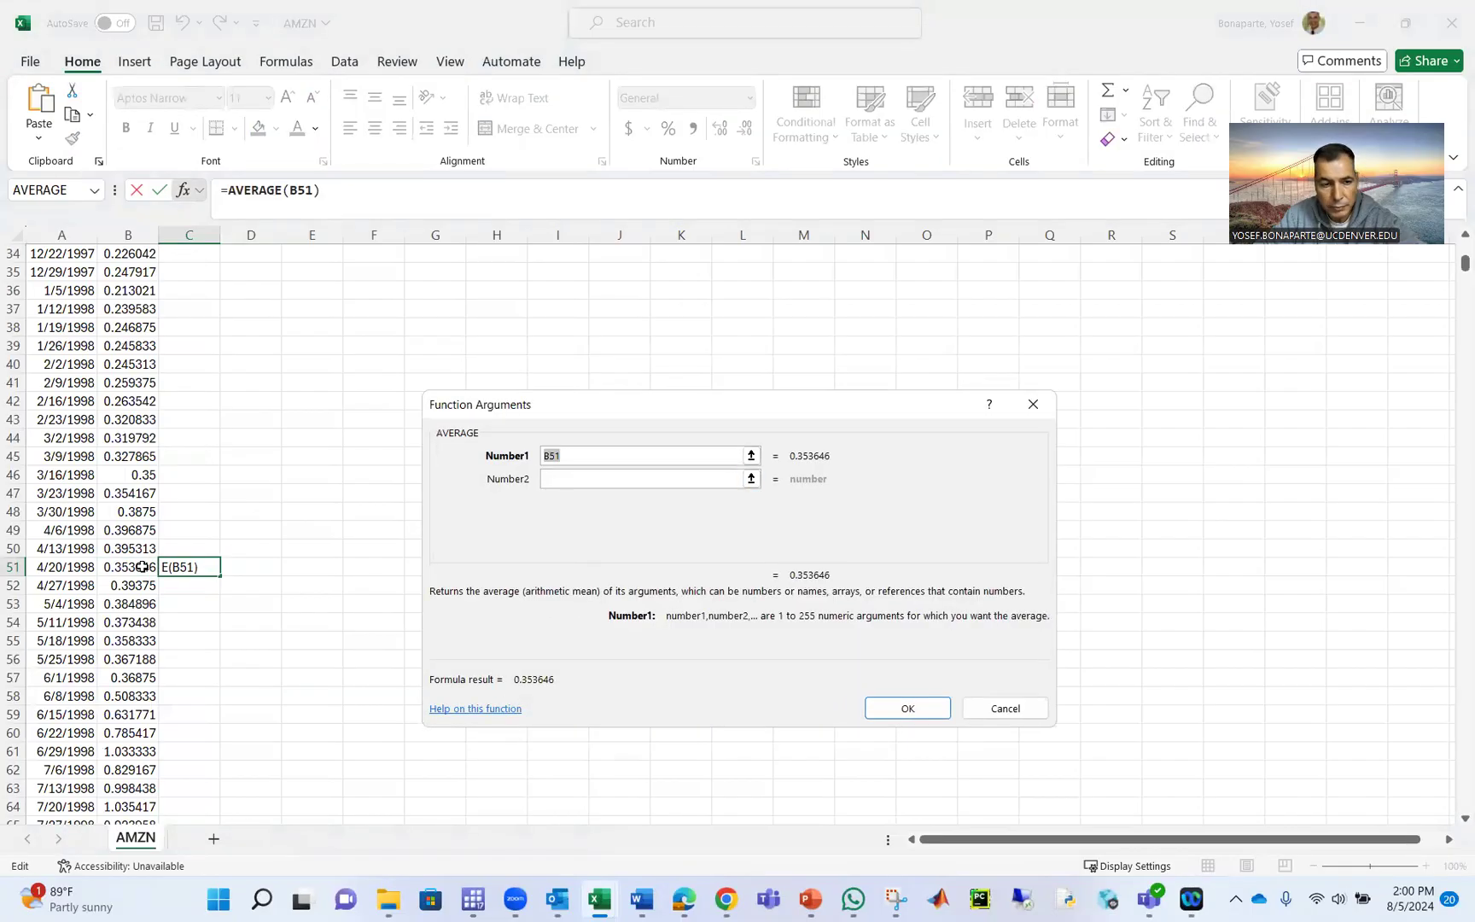
drag(141, 567, 138, 275)
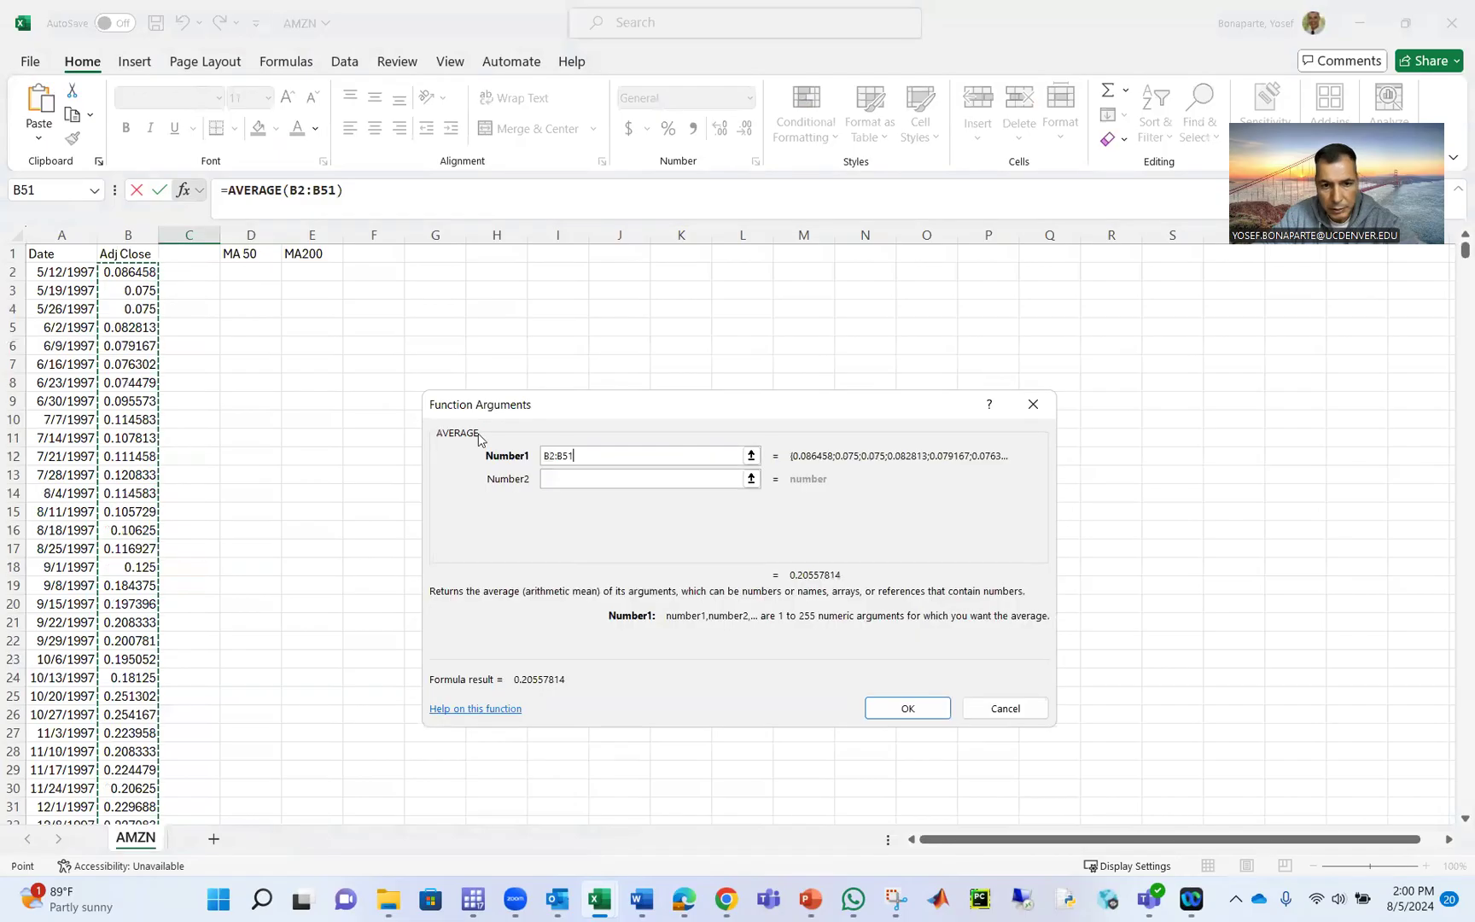
click(907, 708)
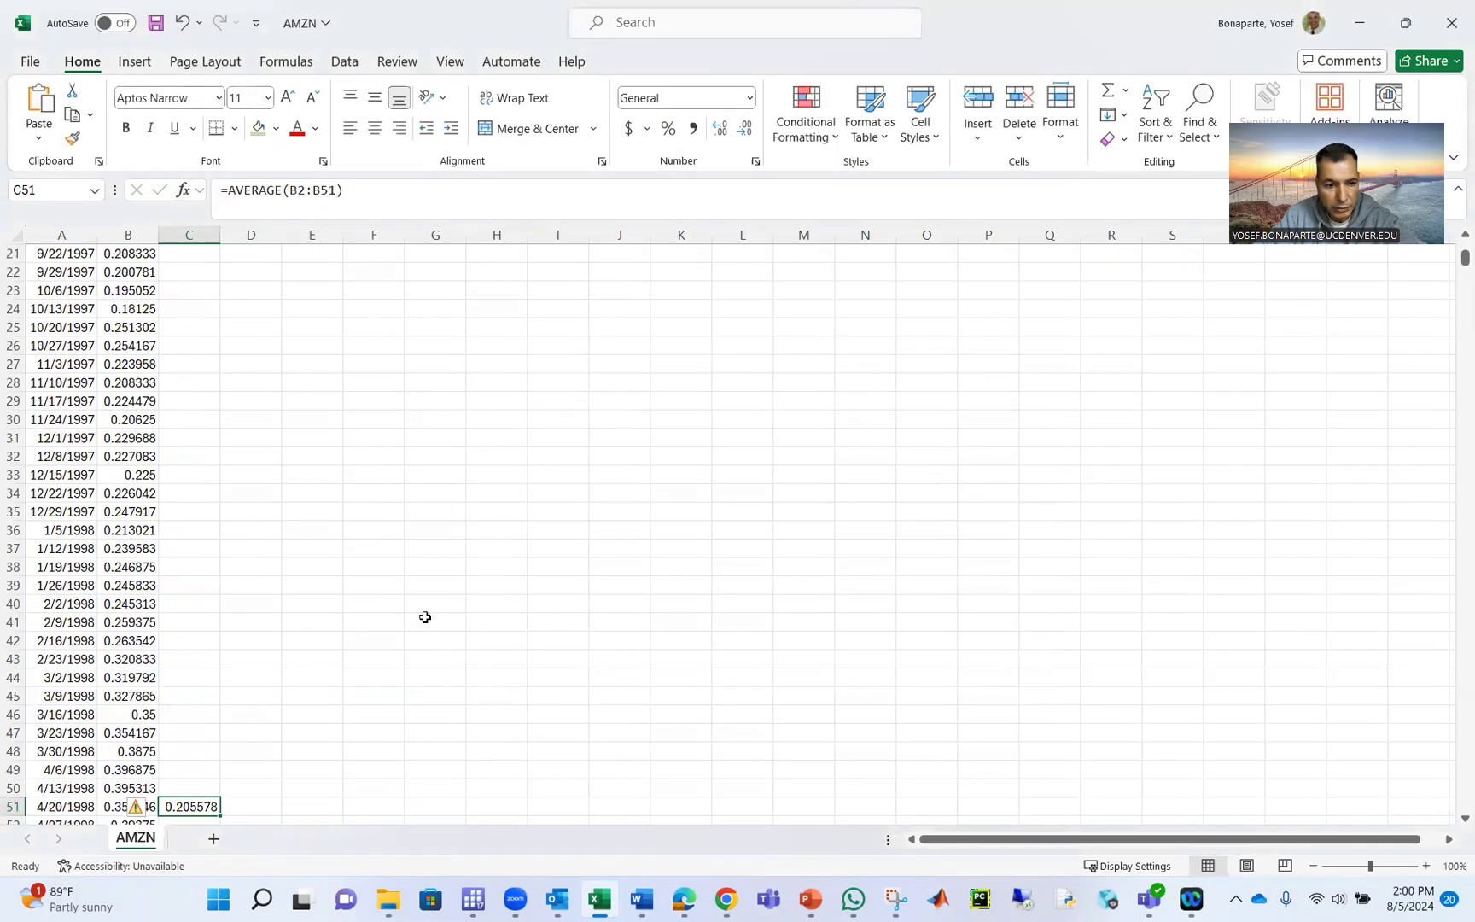
- Move the MA 50 and MA200 headers from D1:E1 into C1:D1
scroll(437, 605, up, 7)
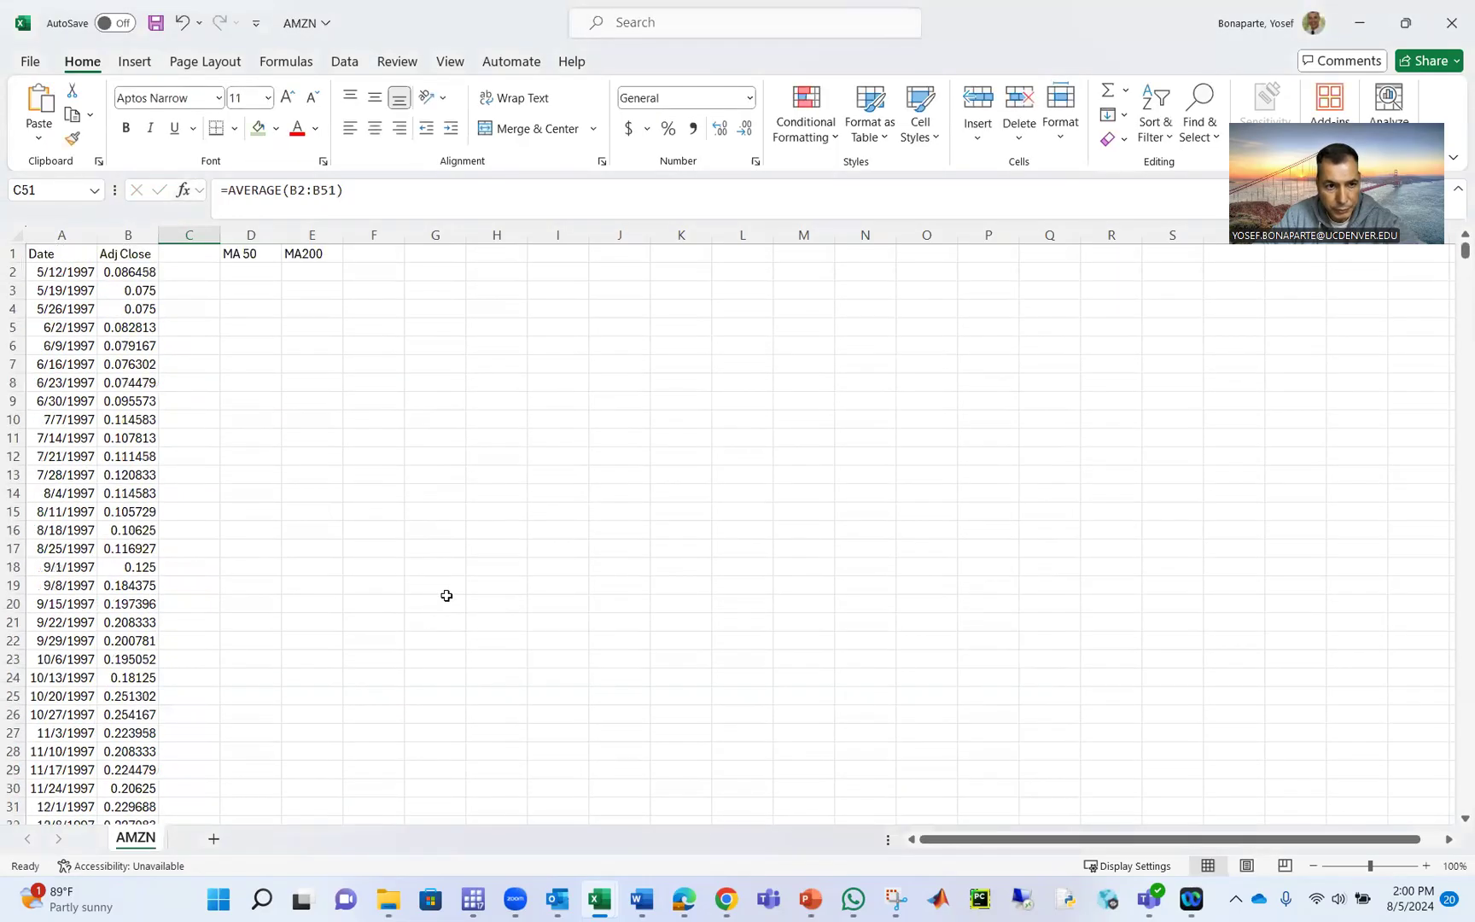
click(268, 250)
mouse_move(268, 250)
mouse_down()
mouse_move(307, 253)
mouse_move(267, 262)
mouse_up()
click(257, 290)
- Freeze the top header row from View > Freeze Panes
click(60, 254)
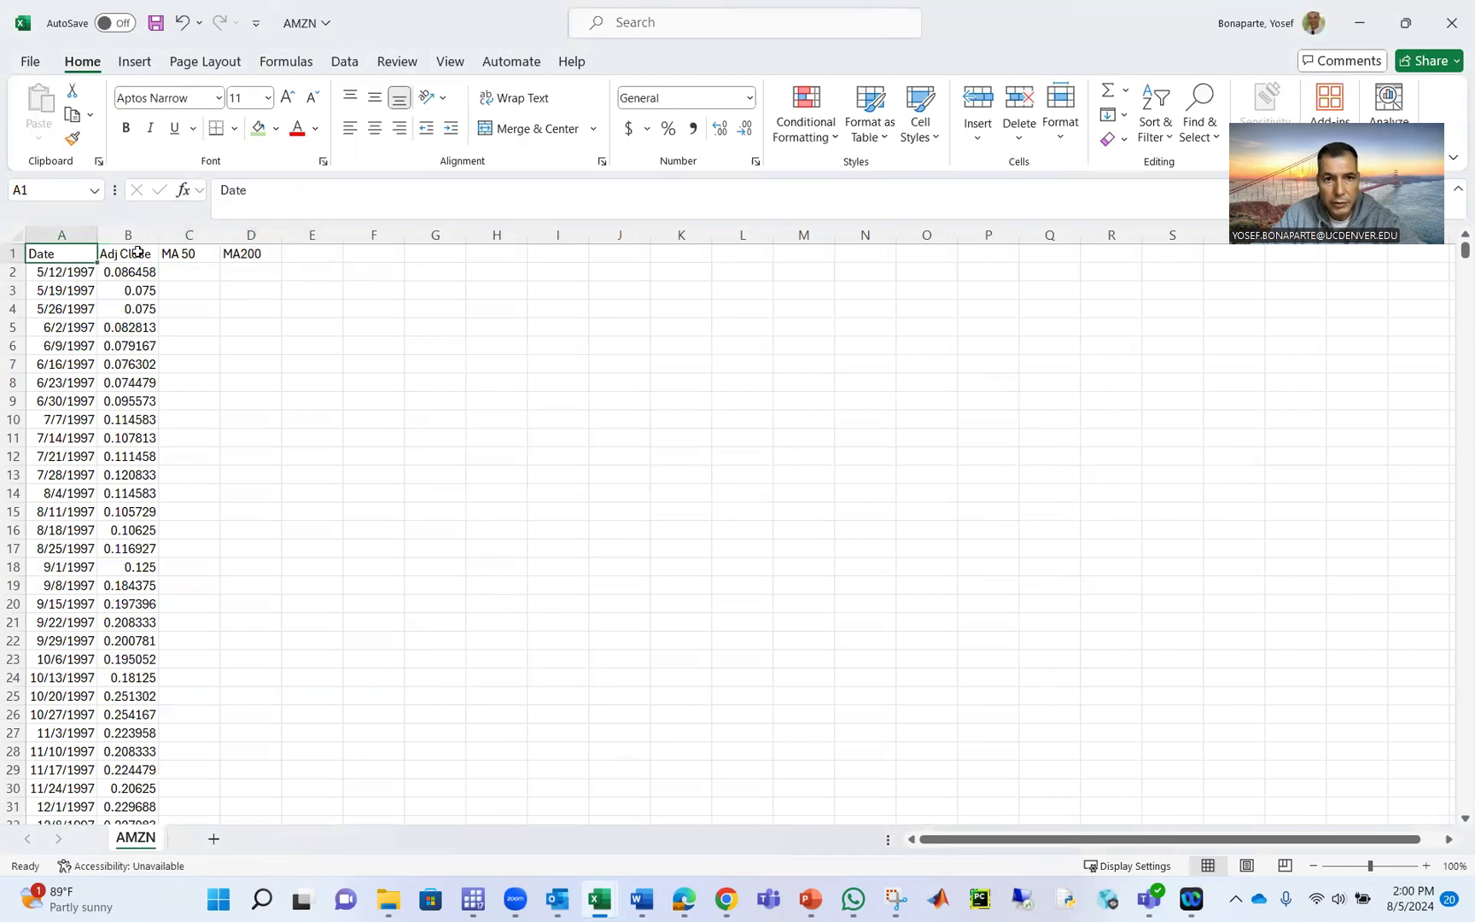
click(448, 61)
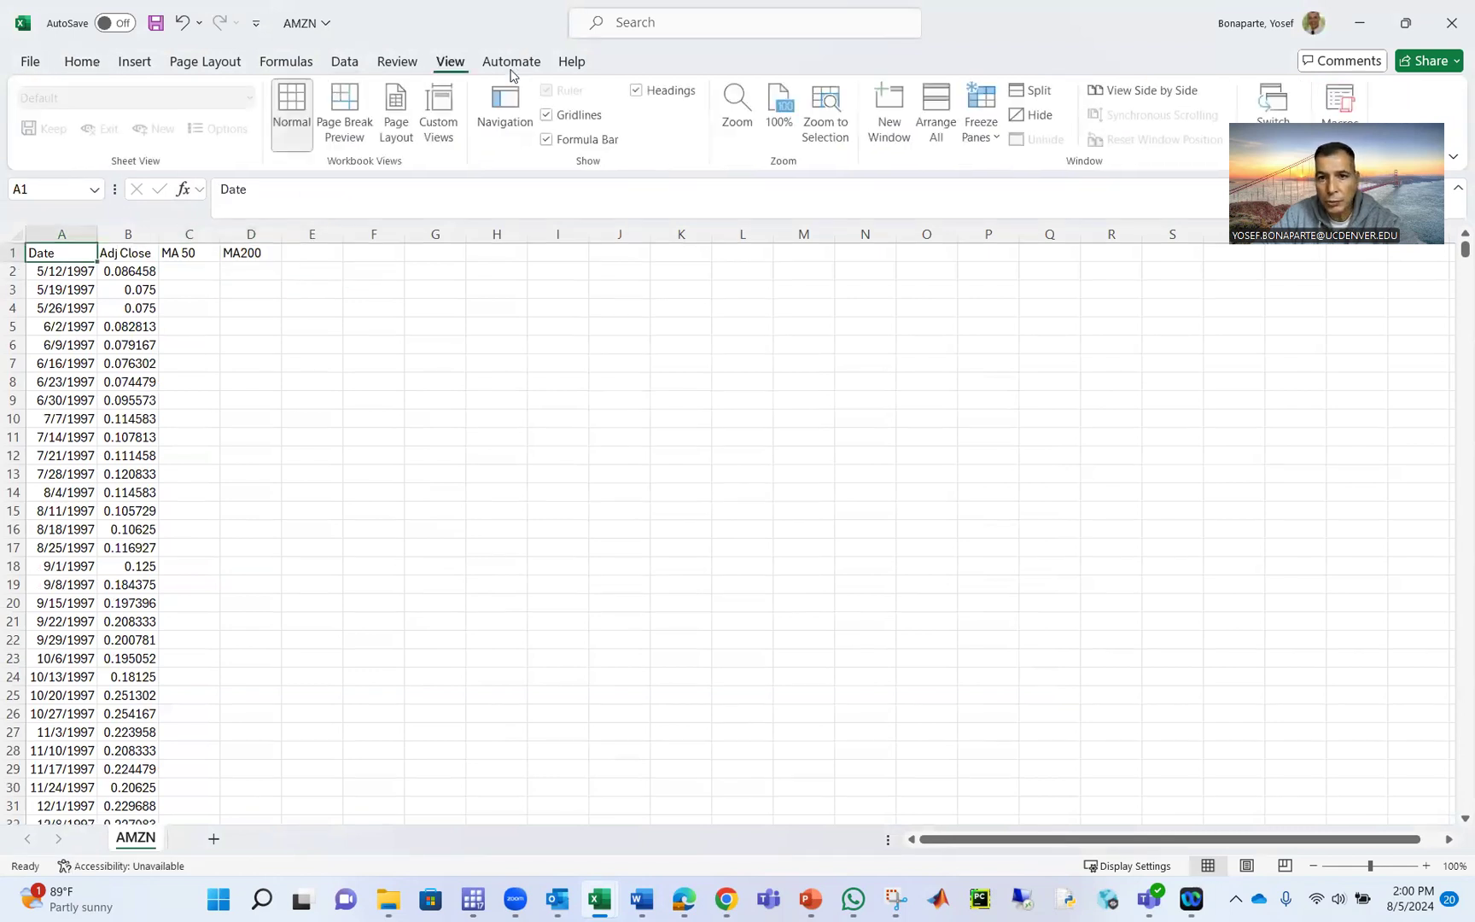
click(983, 124)
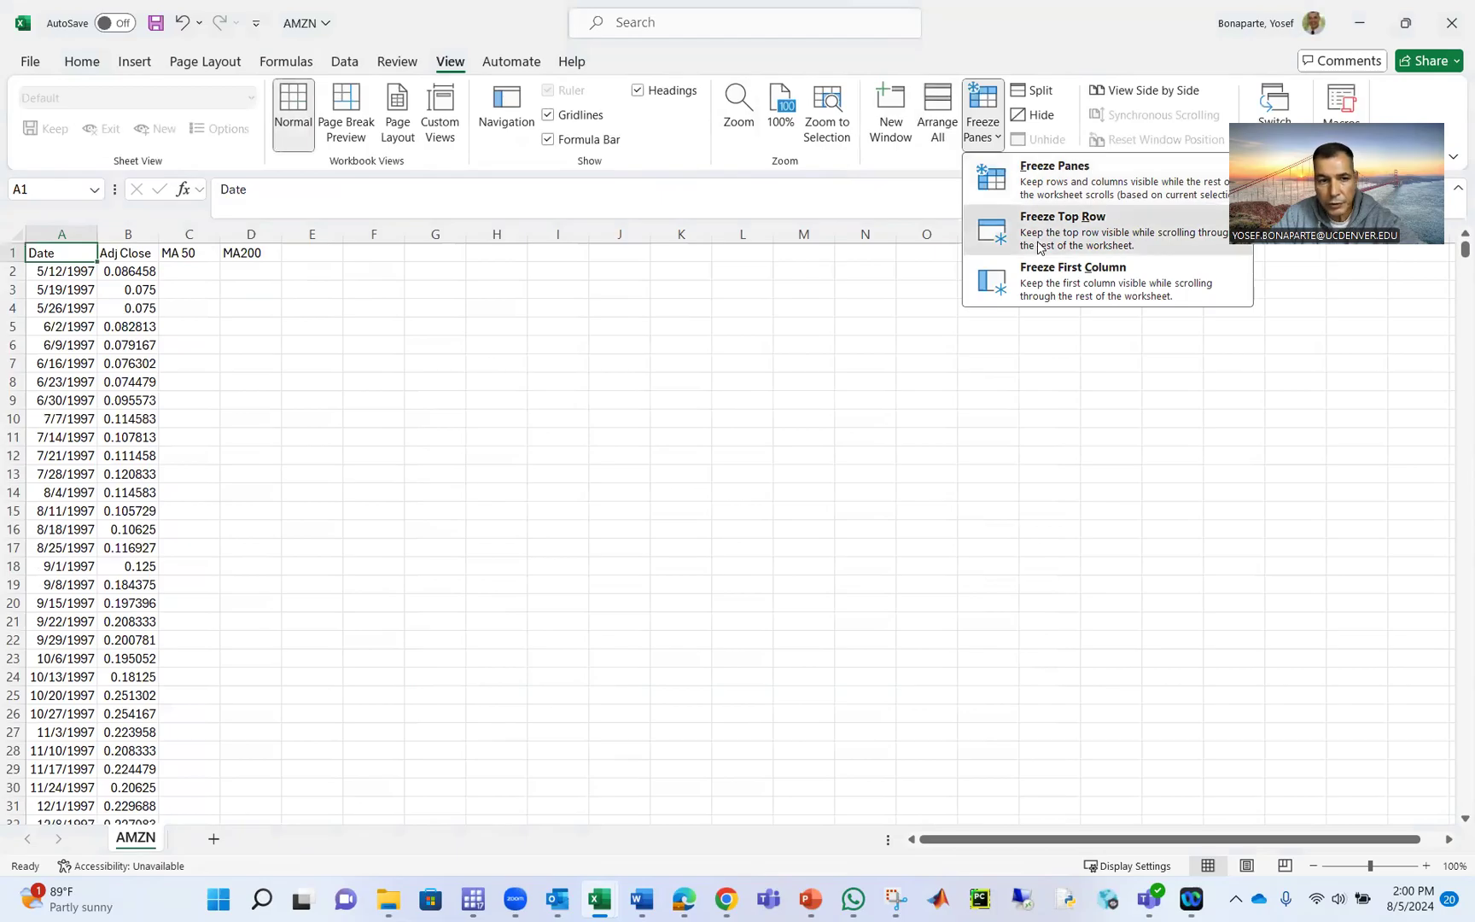
click(546, 563)
scroll(543, 560, down, 20)
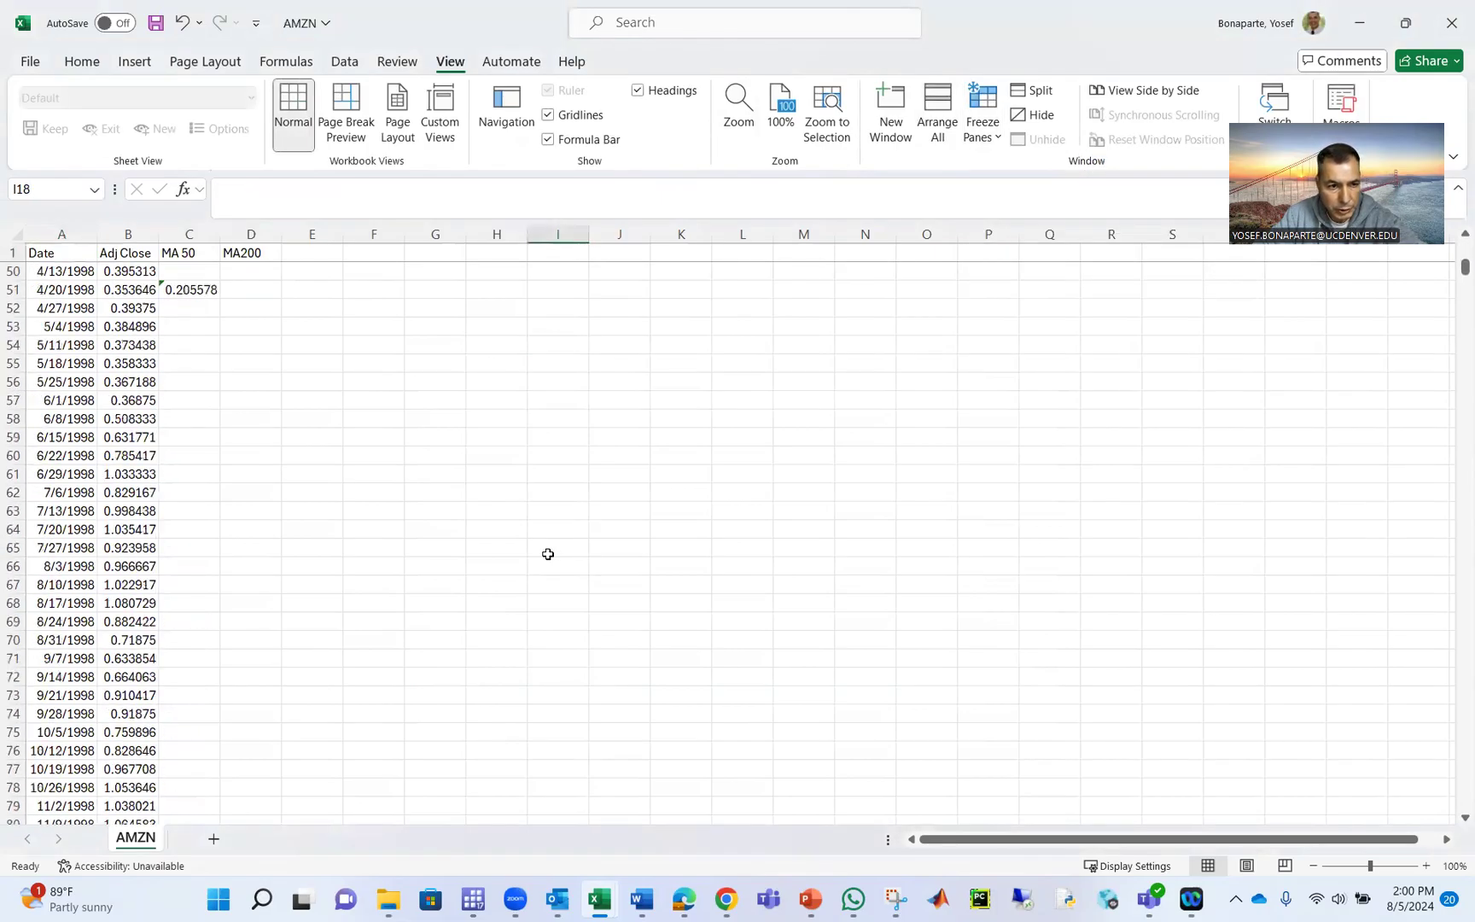
- Scroll down the sheet and select D201 in the MA200 column
scroll(538, 556, down, 20)
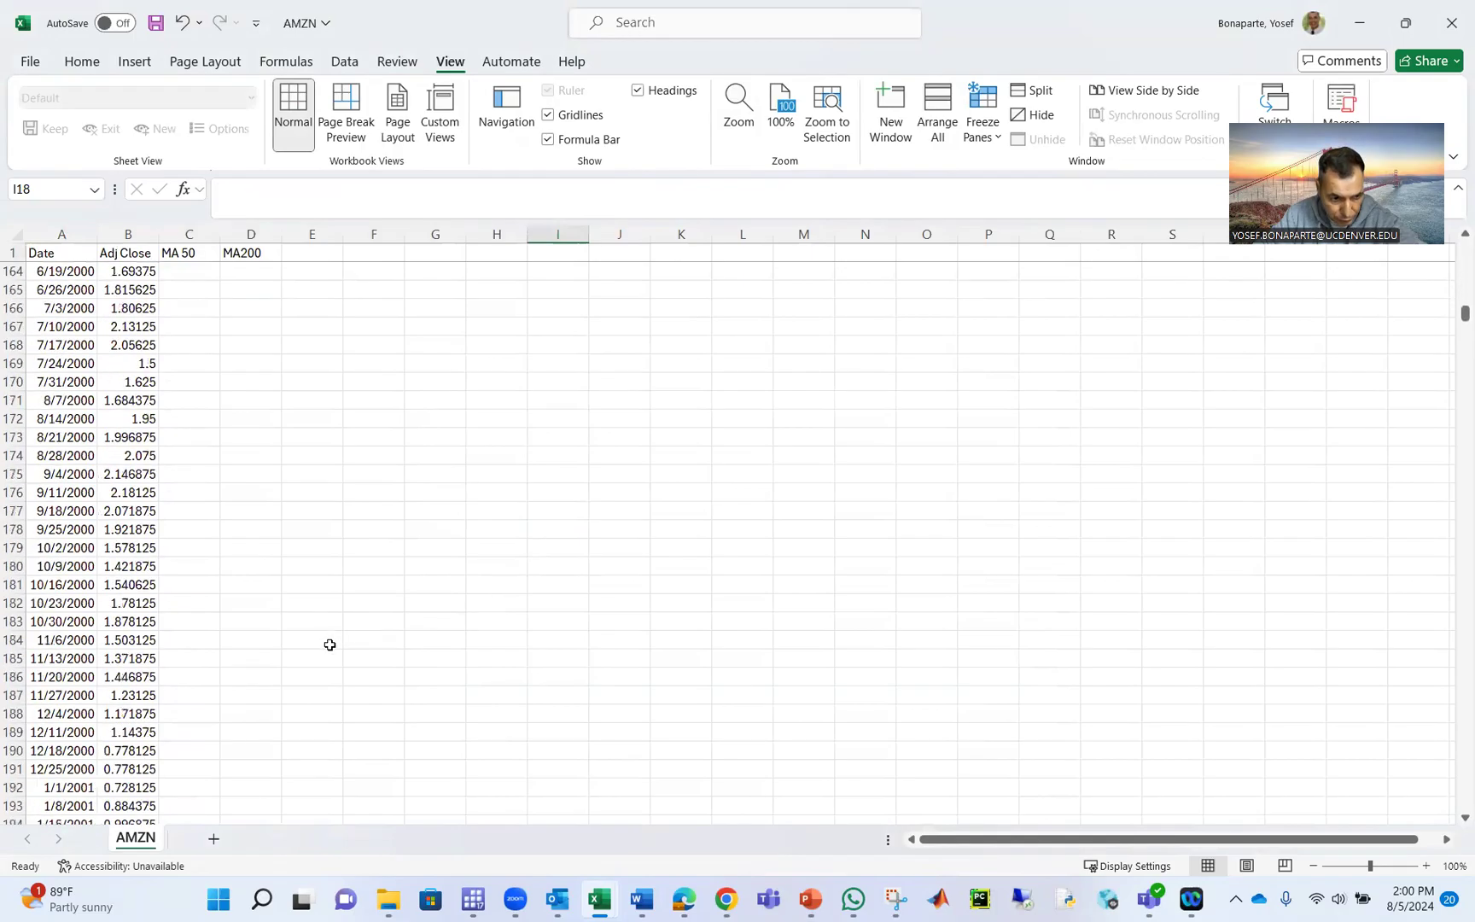
scroll(61, 749, down, 4)
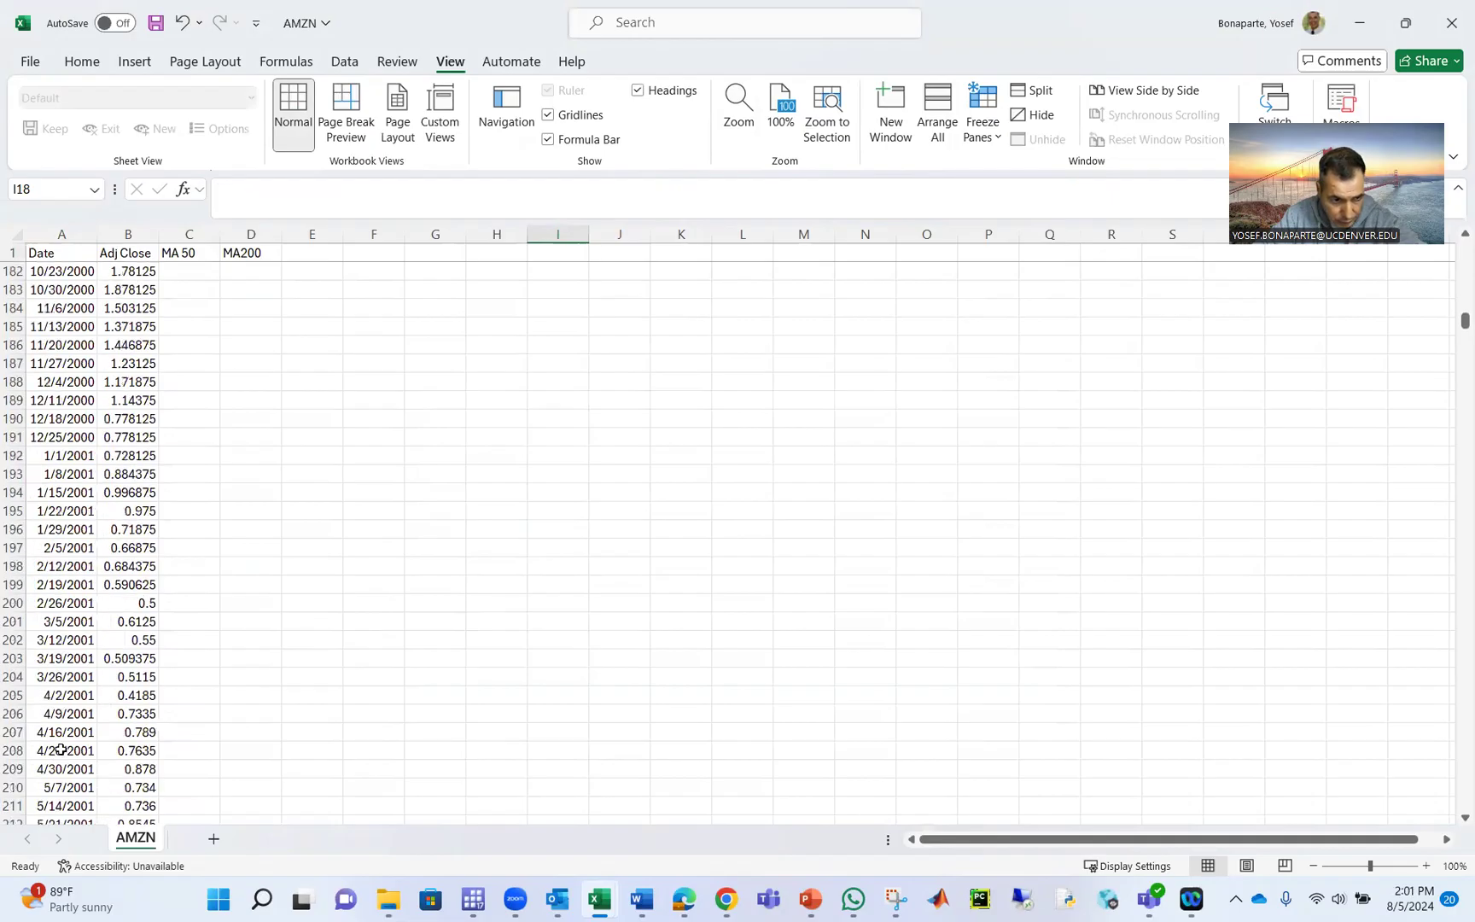
scroll(60, 750, down, 19)
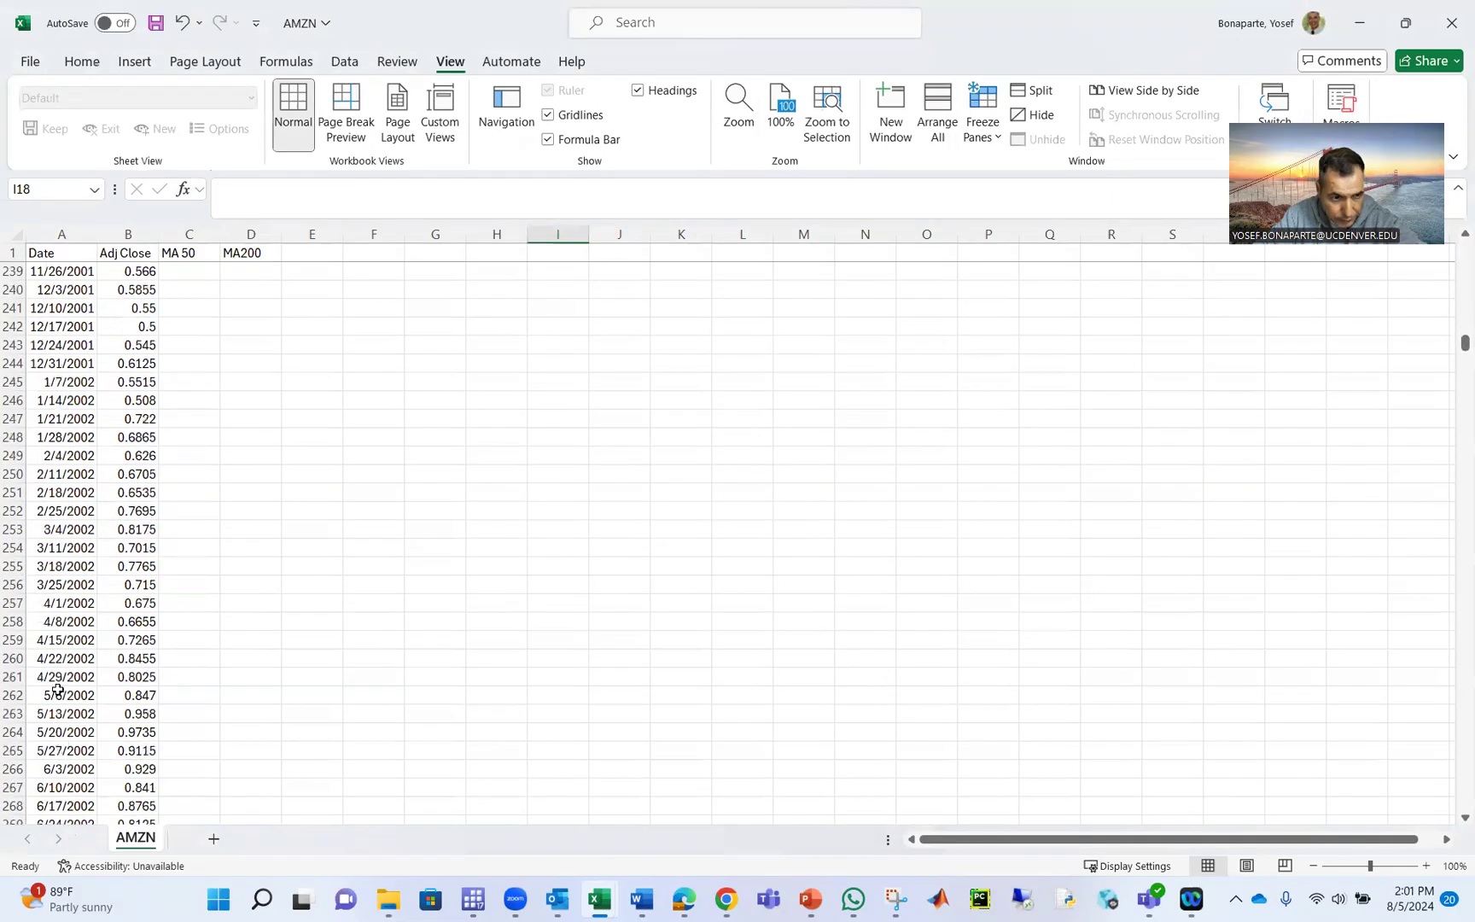
click(248, 490)
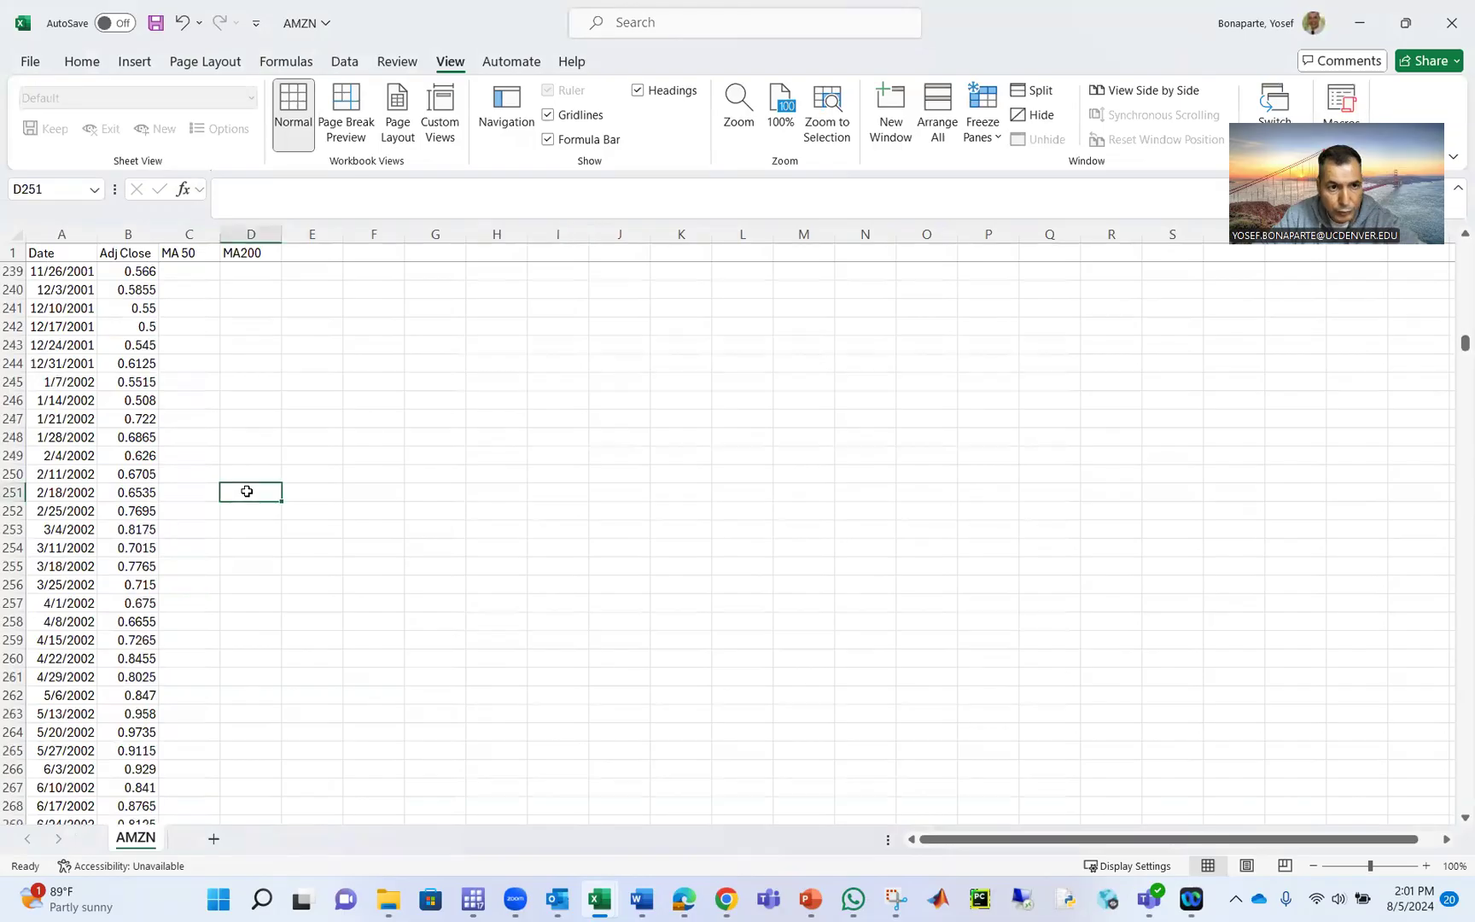
scroll(257, 388, up, 9)
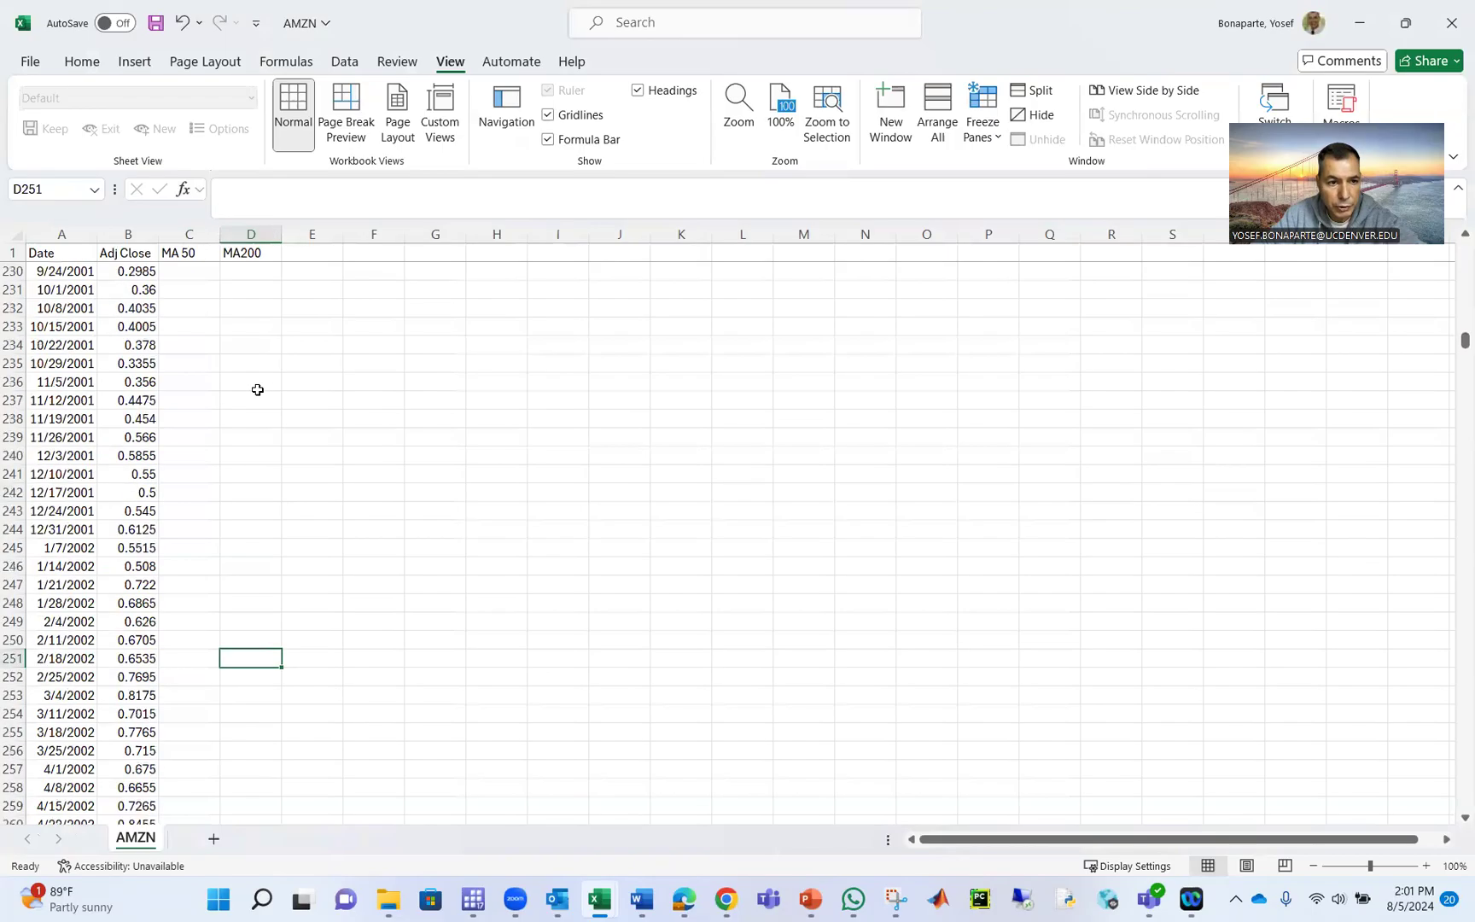
scroll(257, 403, up, 5)
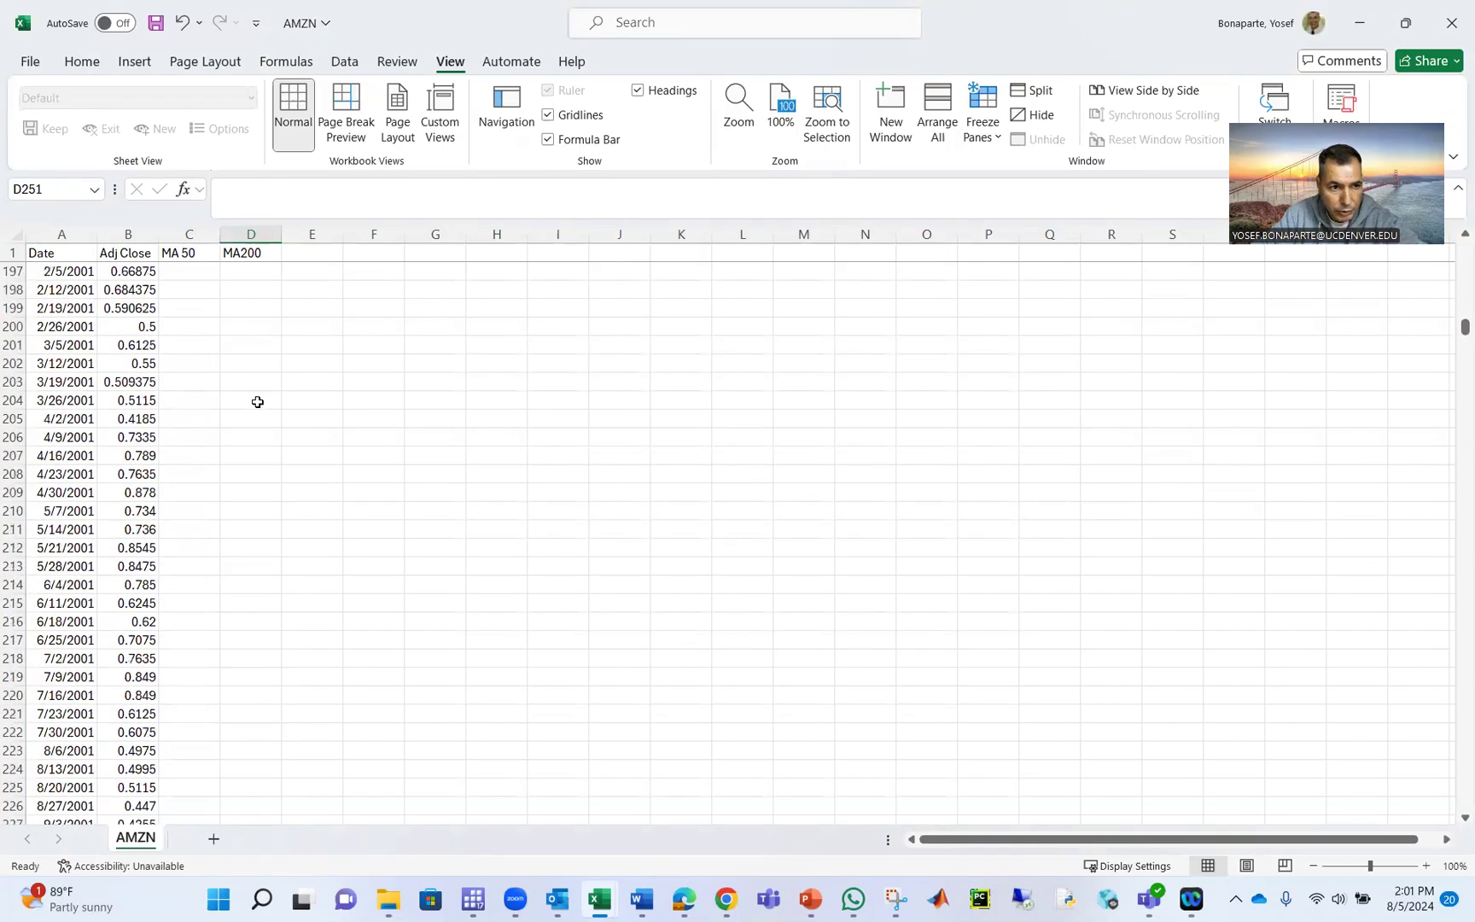
click(256, 344)
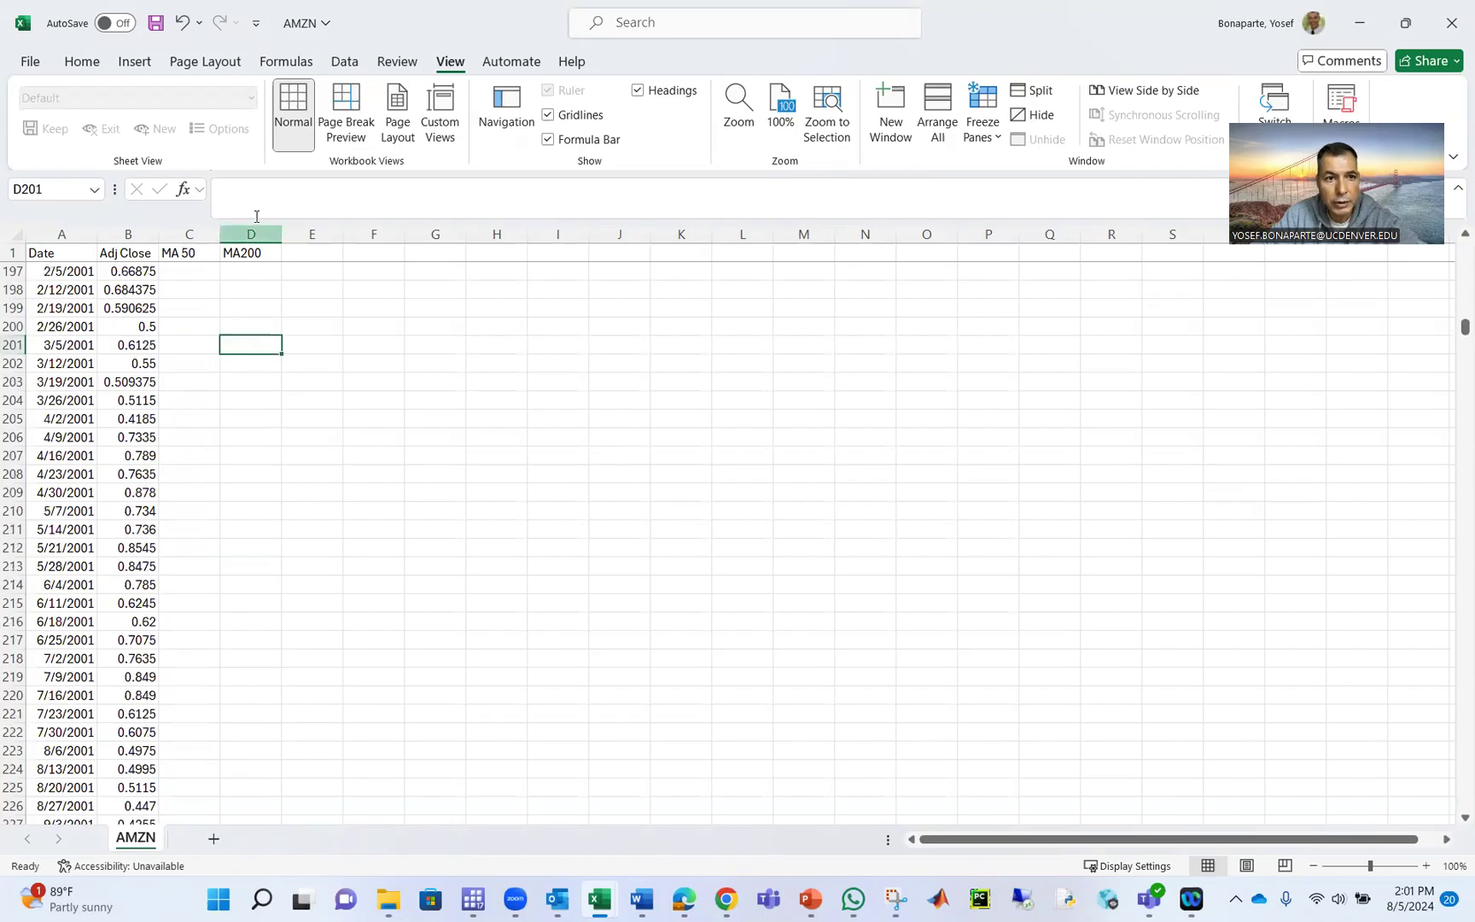
- Insert =AVERAGE(B2:B201) in D201, giving 1.778848
click(182, 190)
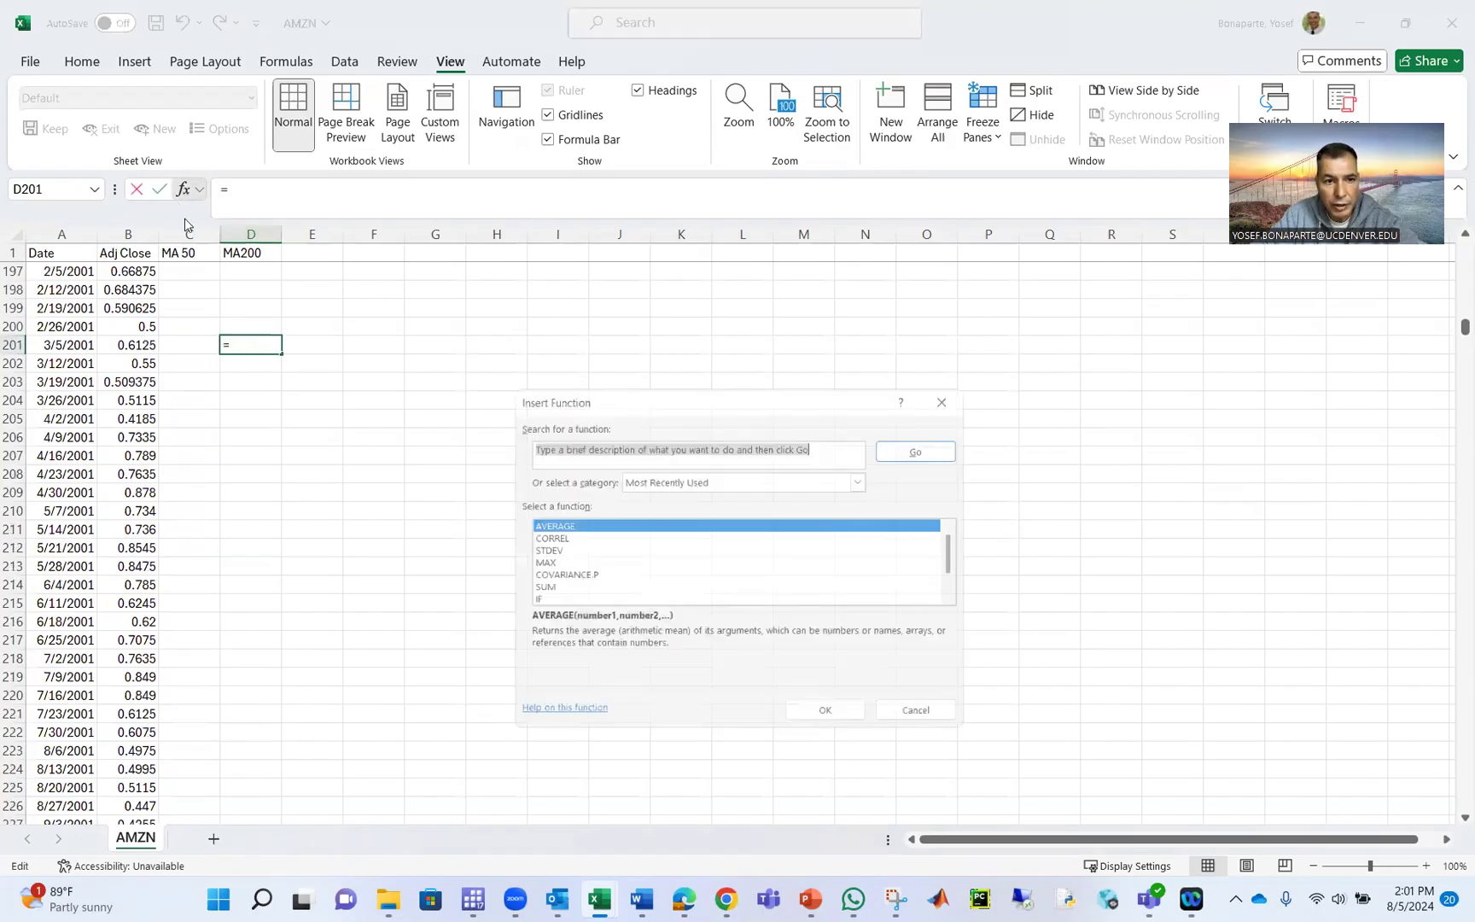
click(817, 717)
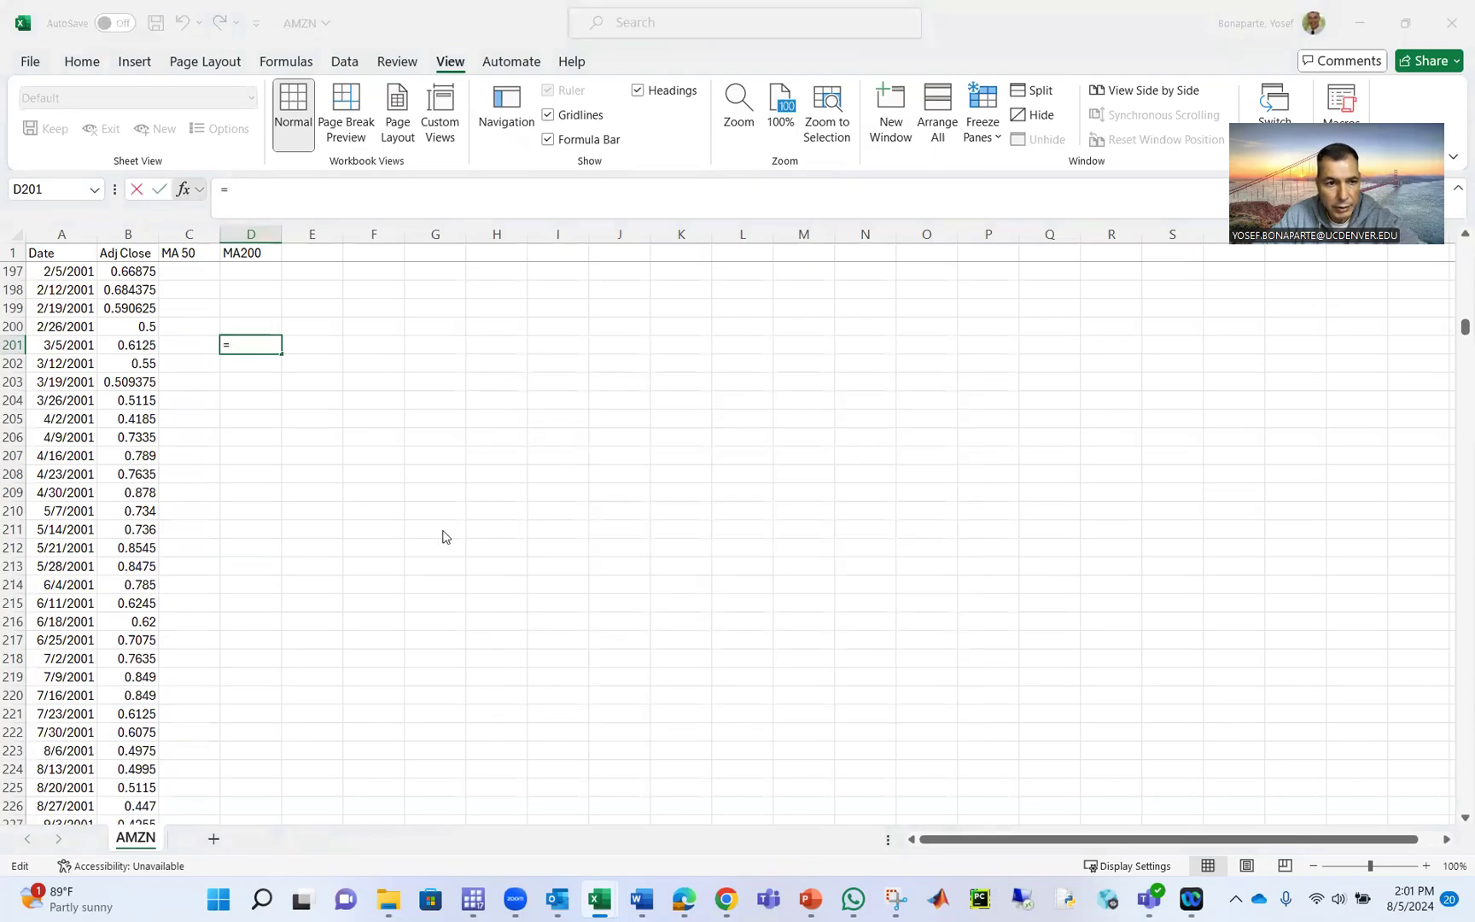
click(751, 457)
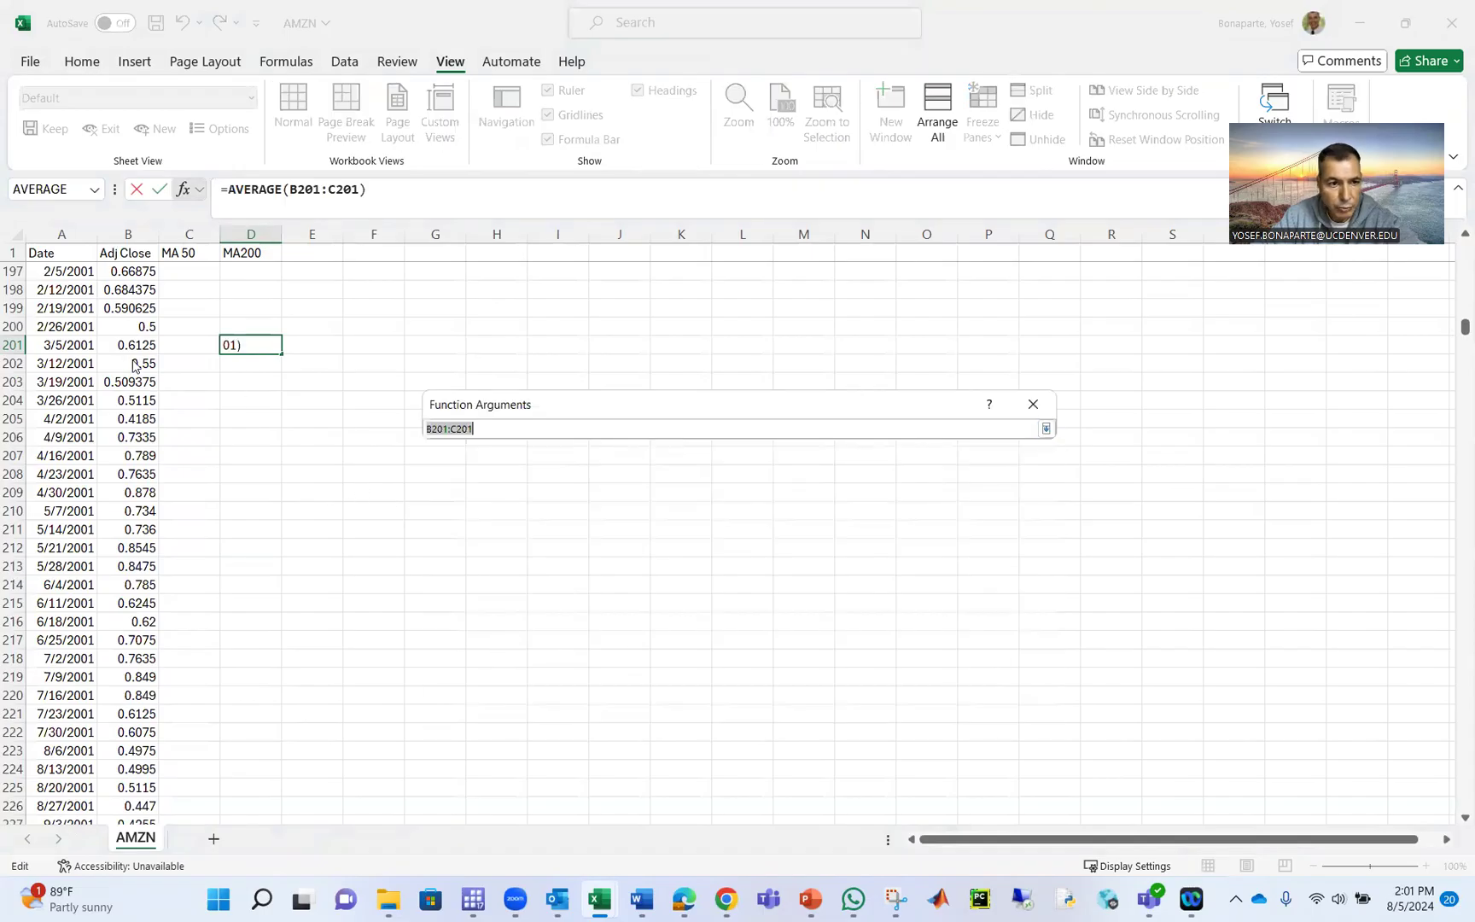
drag(134, 346, 142, 273)
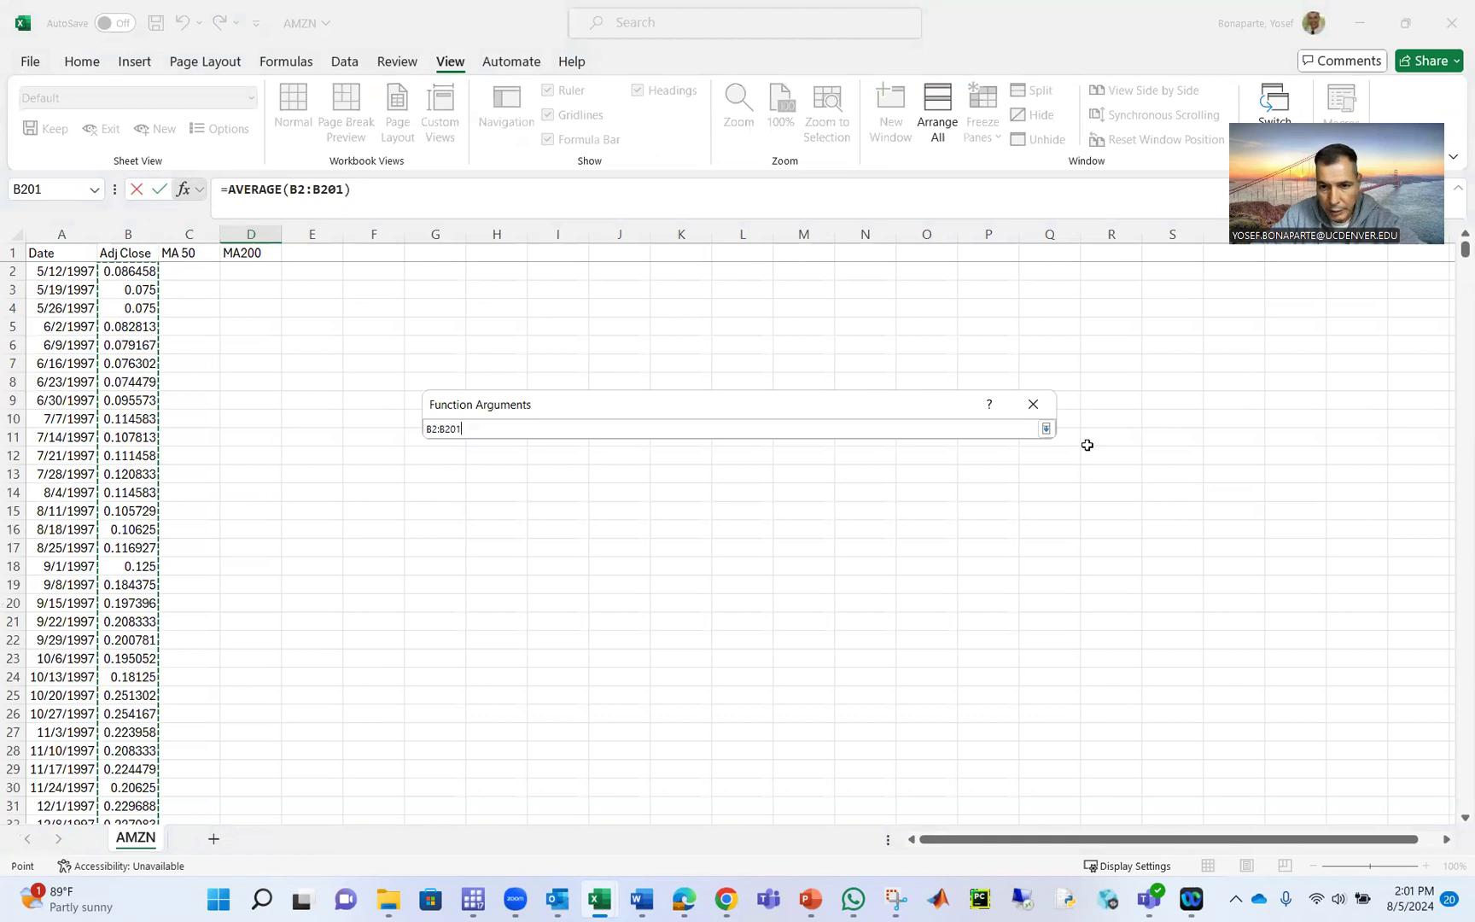
click(1046, 428)
click(929, 707)
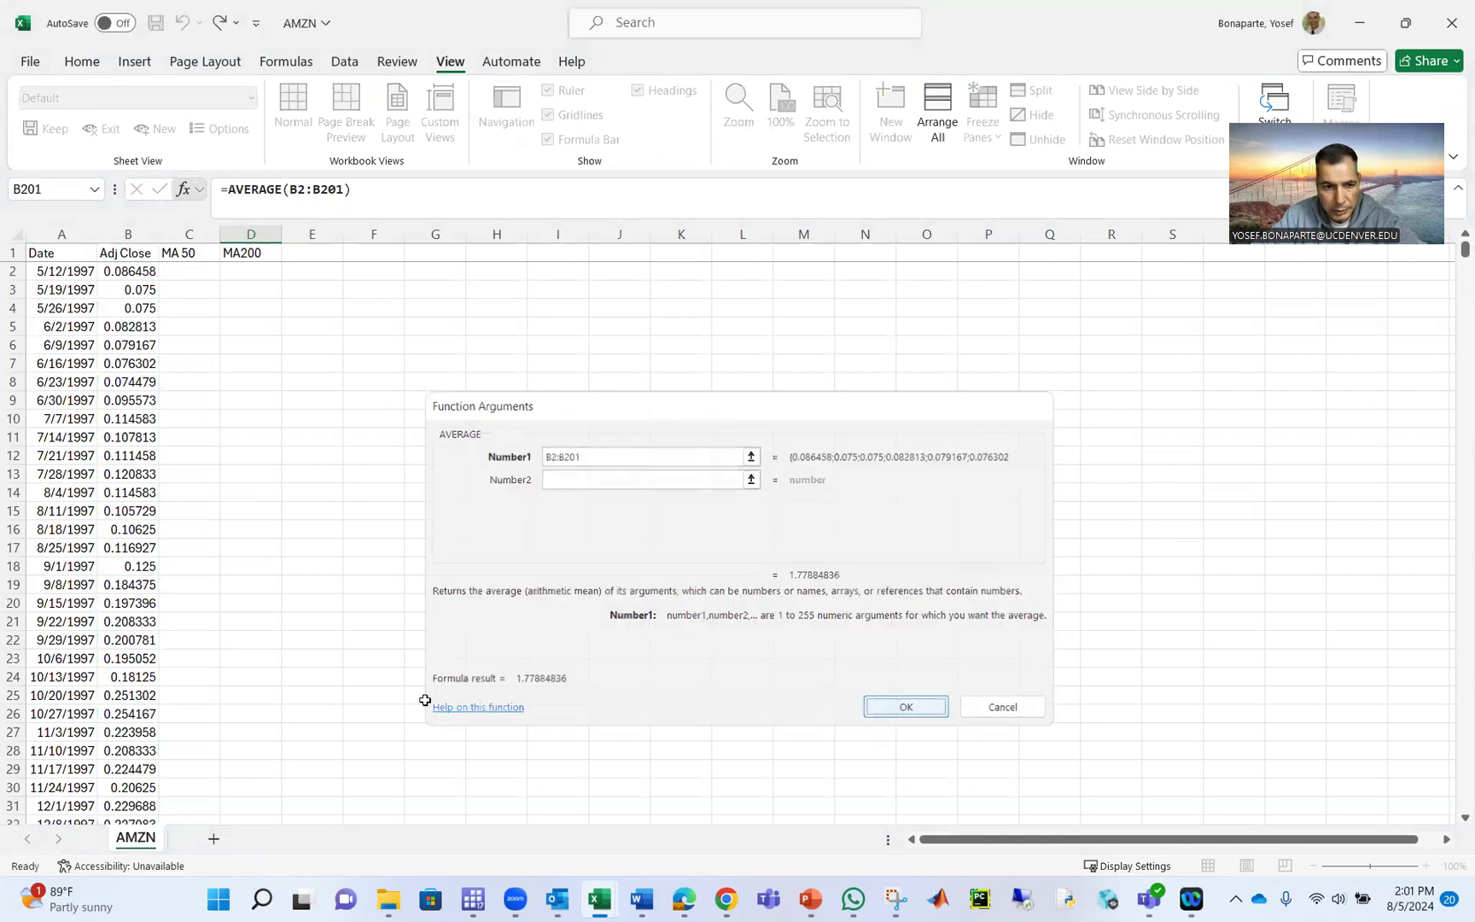
scroll(404, 674, down, 3)
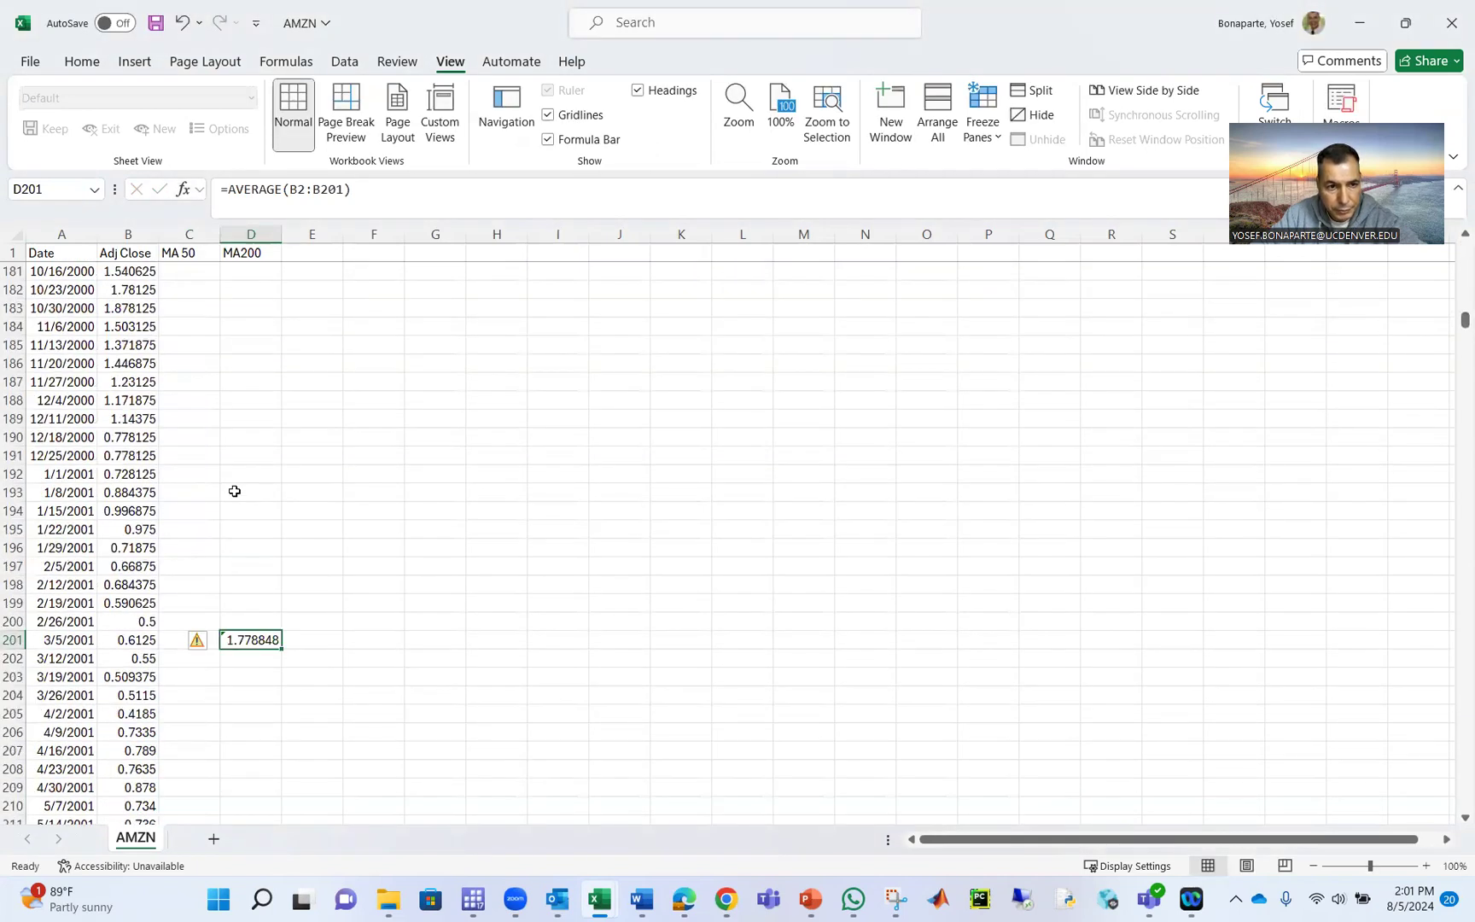
- Fill the MA 50 formula from C51 down the column
scroll(234, 491, up, 5)
scroll(235, 495, up, 20)
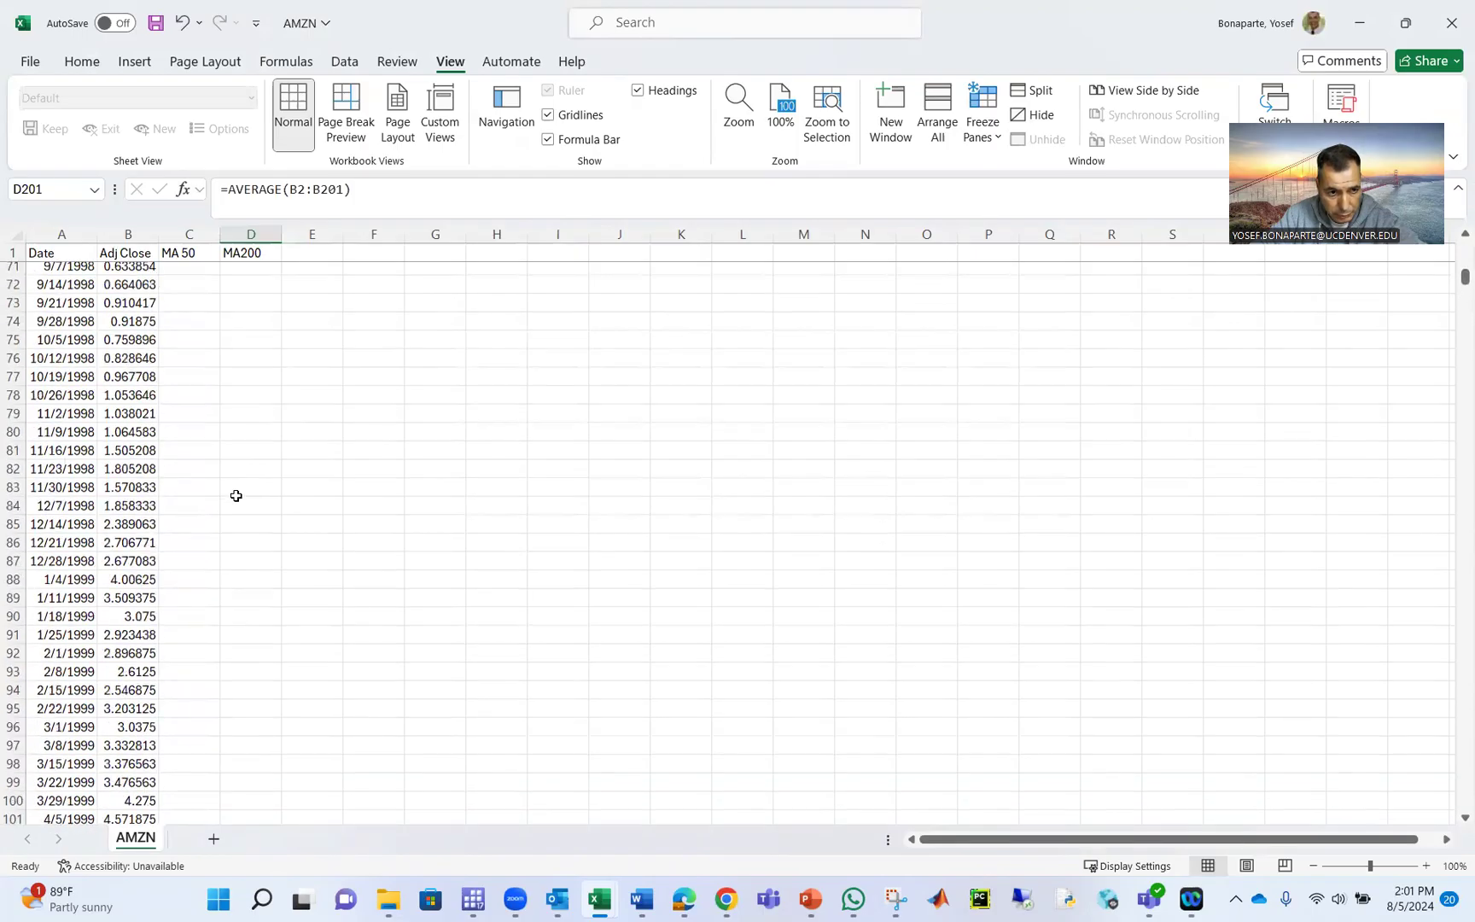
scroll(236, 495, up, 9)
click(199, 697)
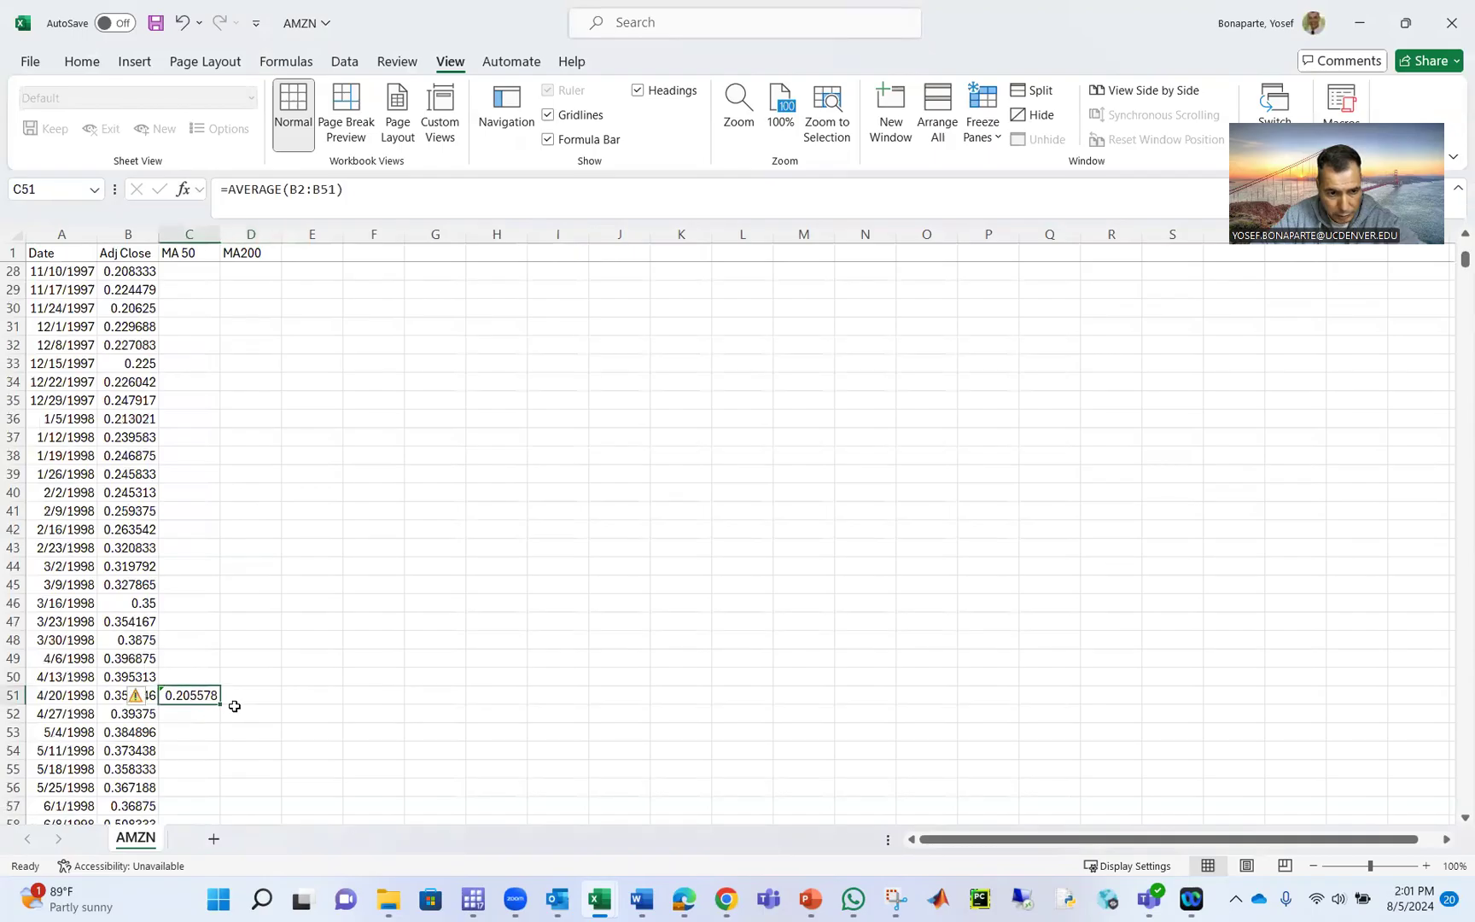
double_click(222, 705)
- Fill the MA200 formula from D201 down and check the last row, 1423
scroll(295, 702, down, 20)
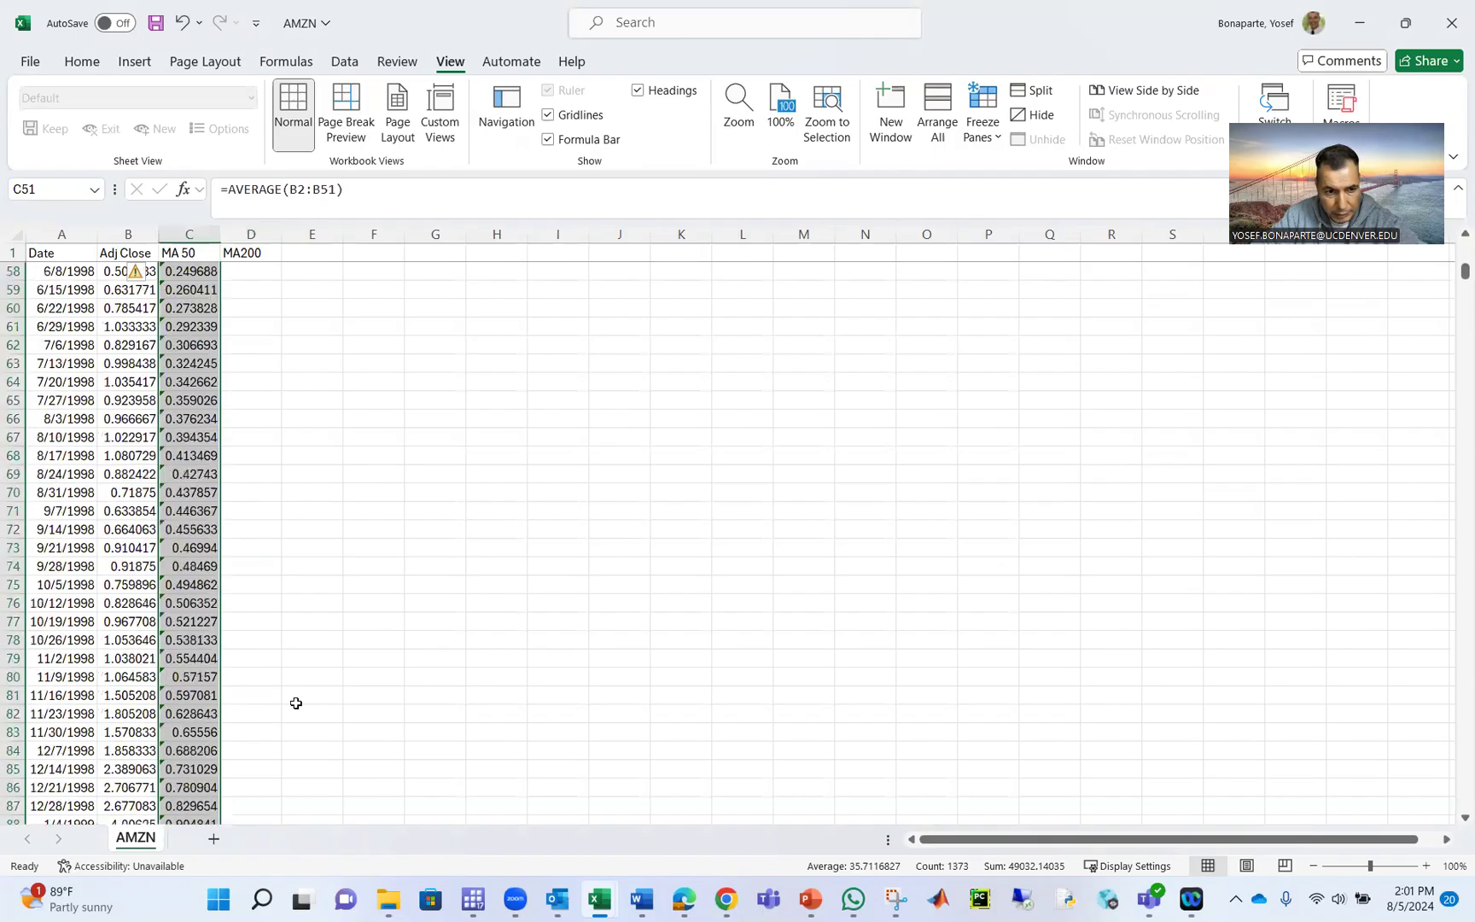
scroll(295, 703, down, 20)
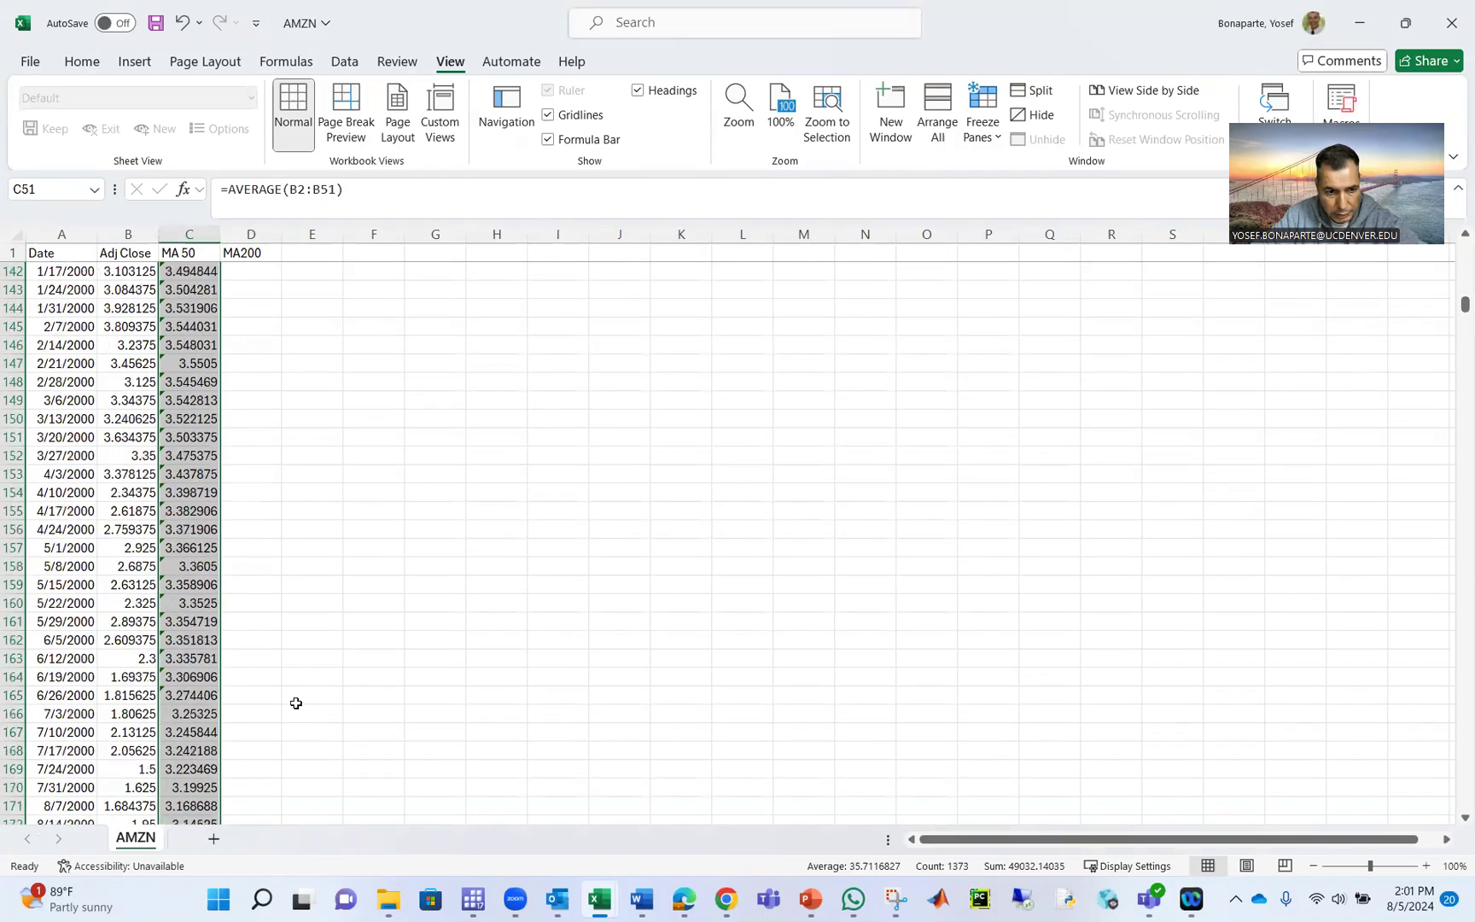
scroll(295, 702, down, 6)
click(268, 422)
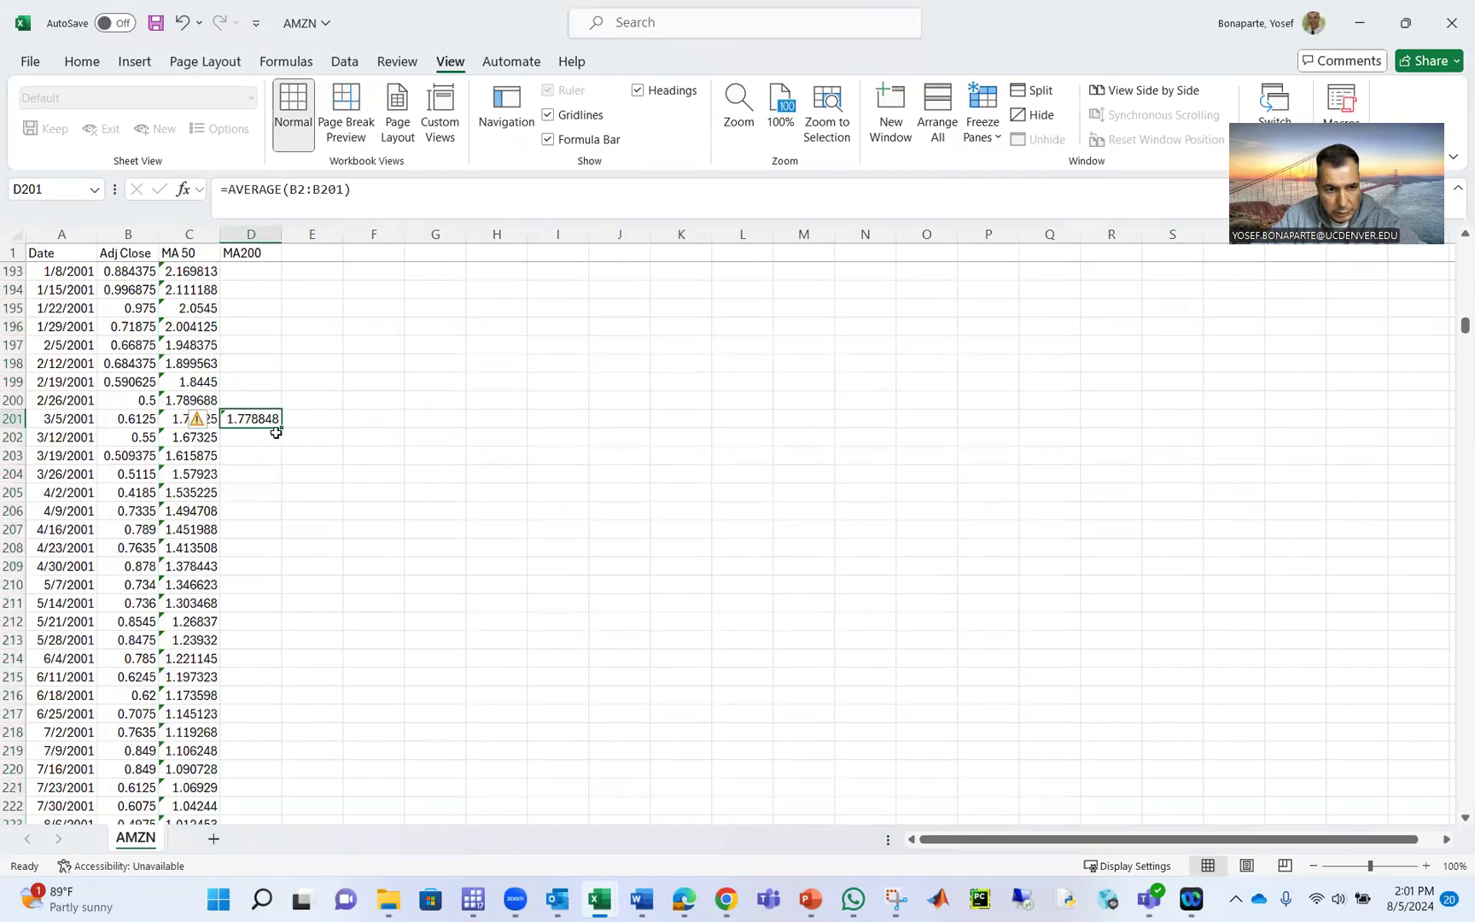
double_click(281, 423)
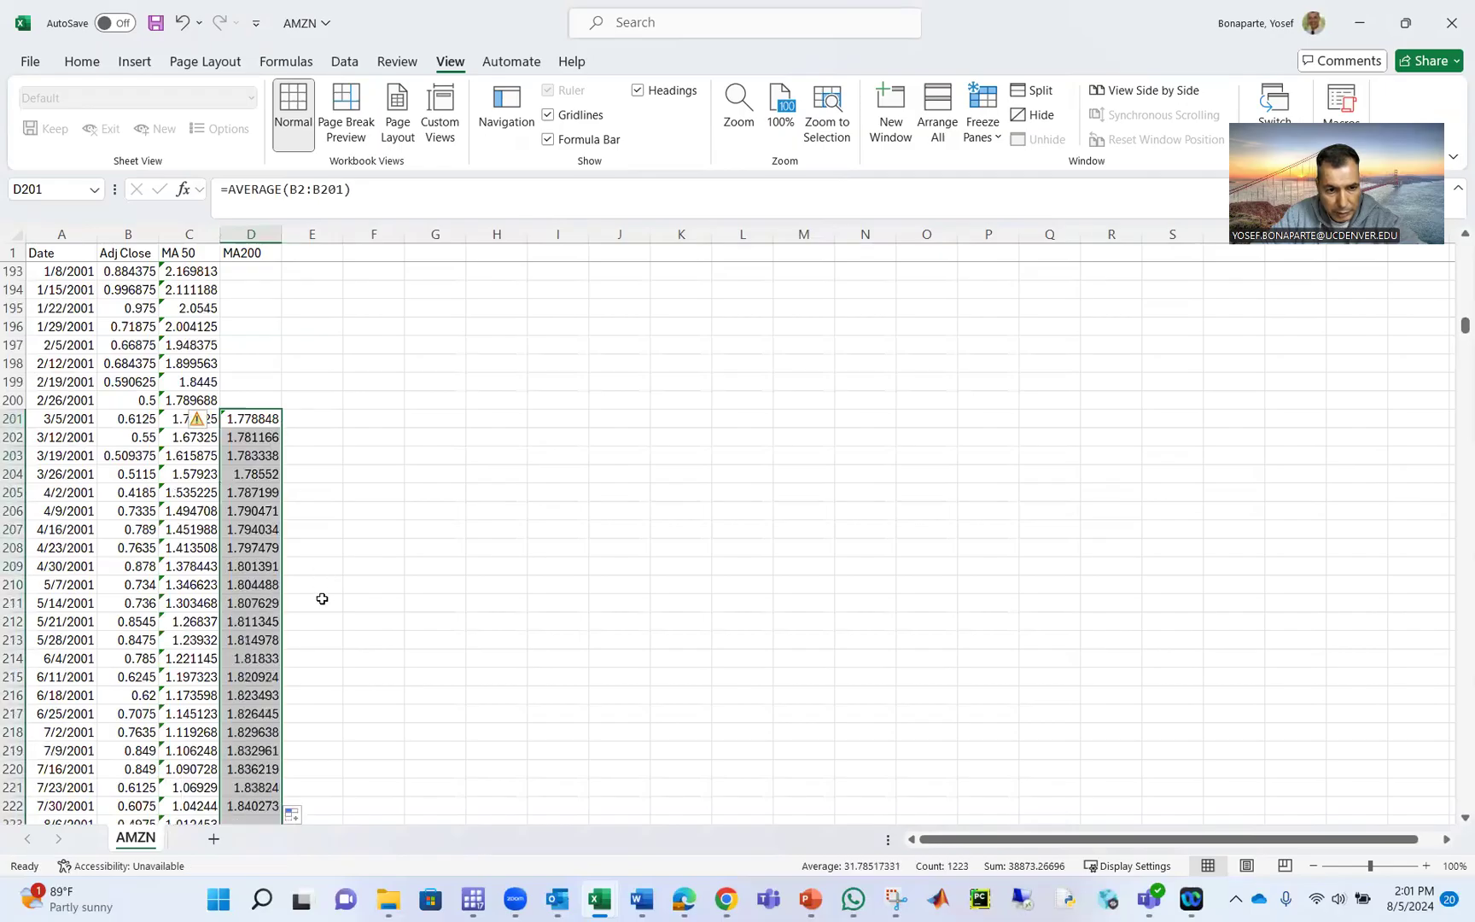
scroll(319, 616, down, 10)
scroll(319, 626, down, 20)
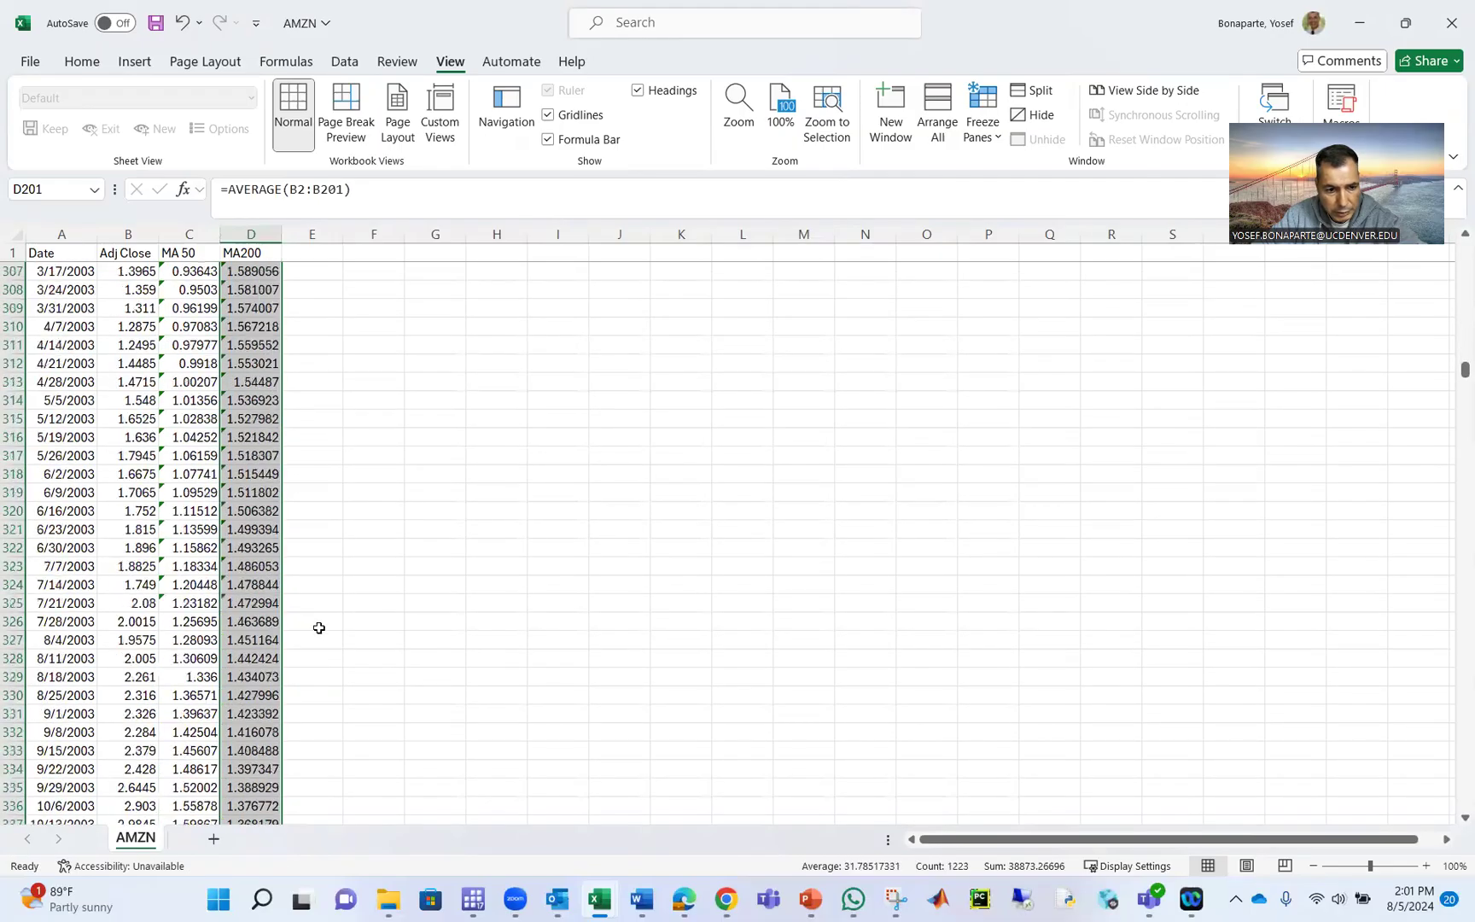
scroll(319, 632, down, 20)
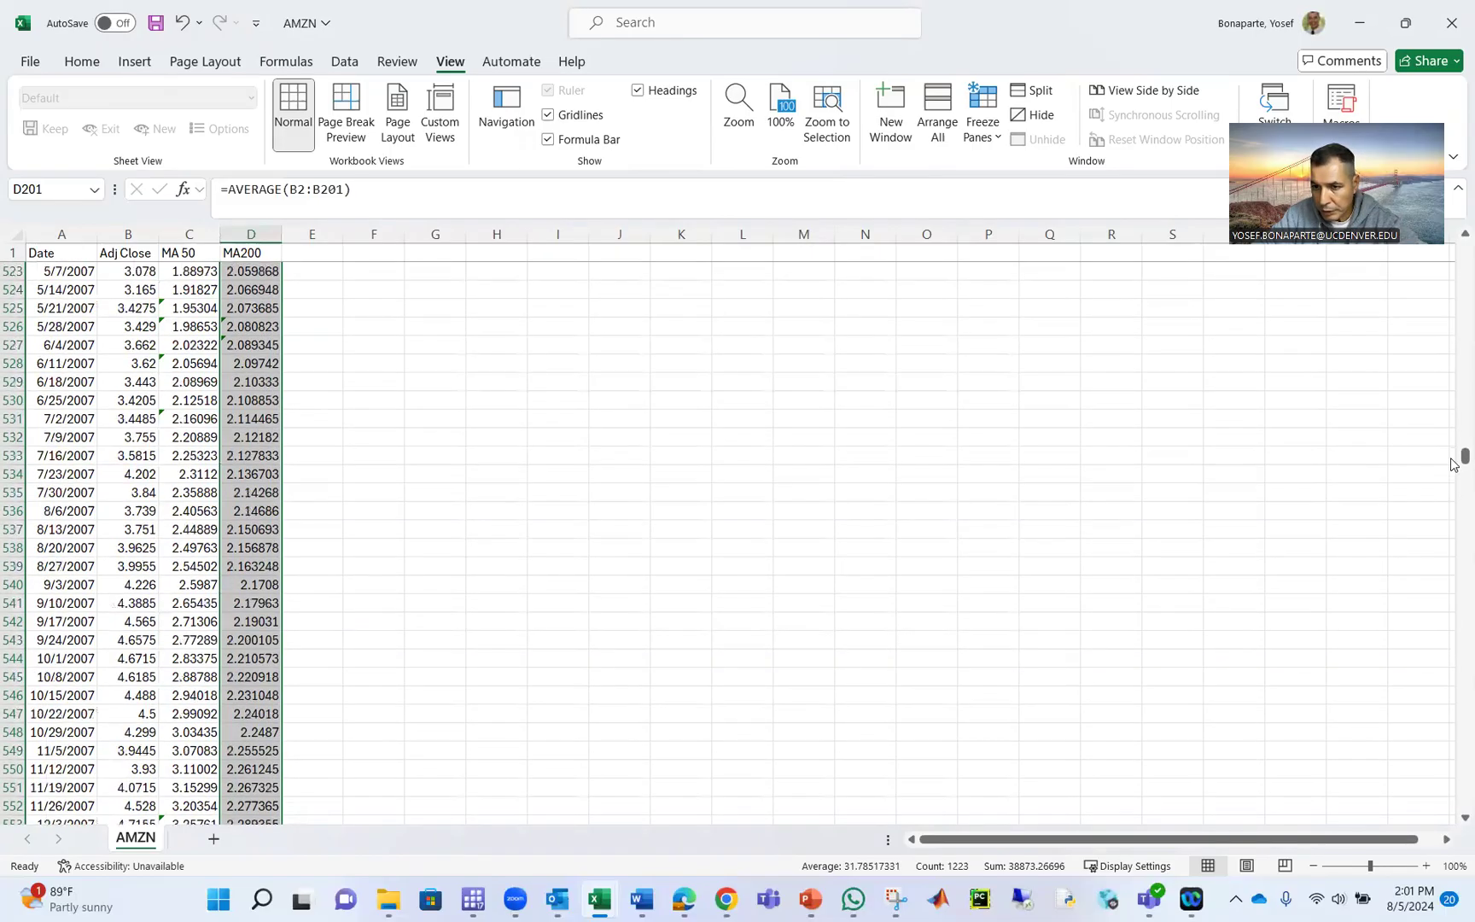
drag(1464, 459, 1439, 821)
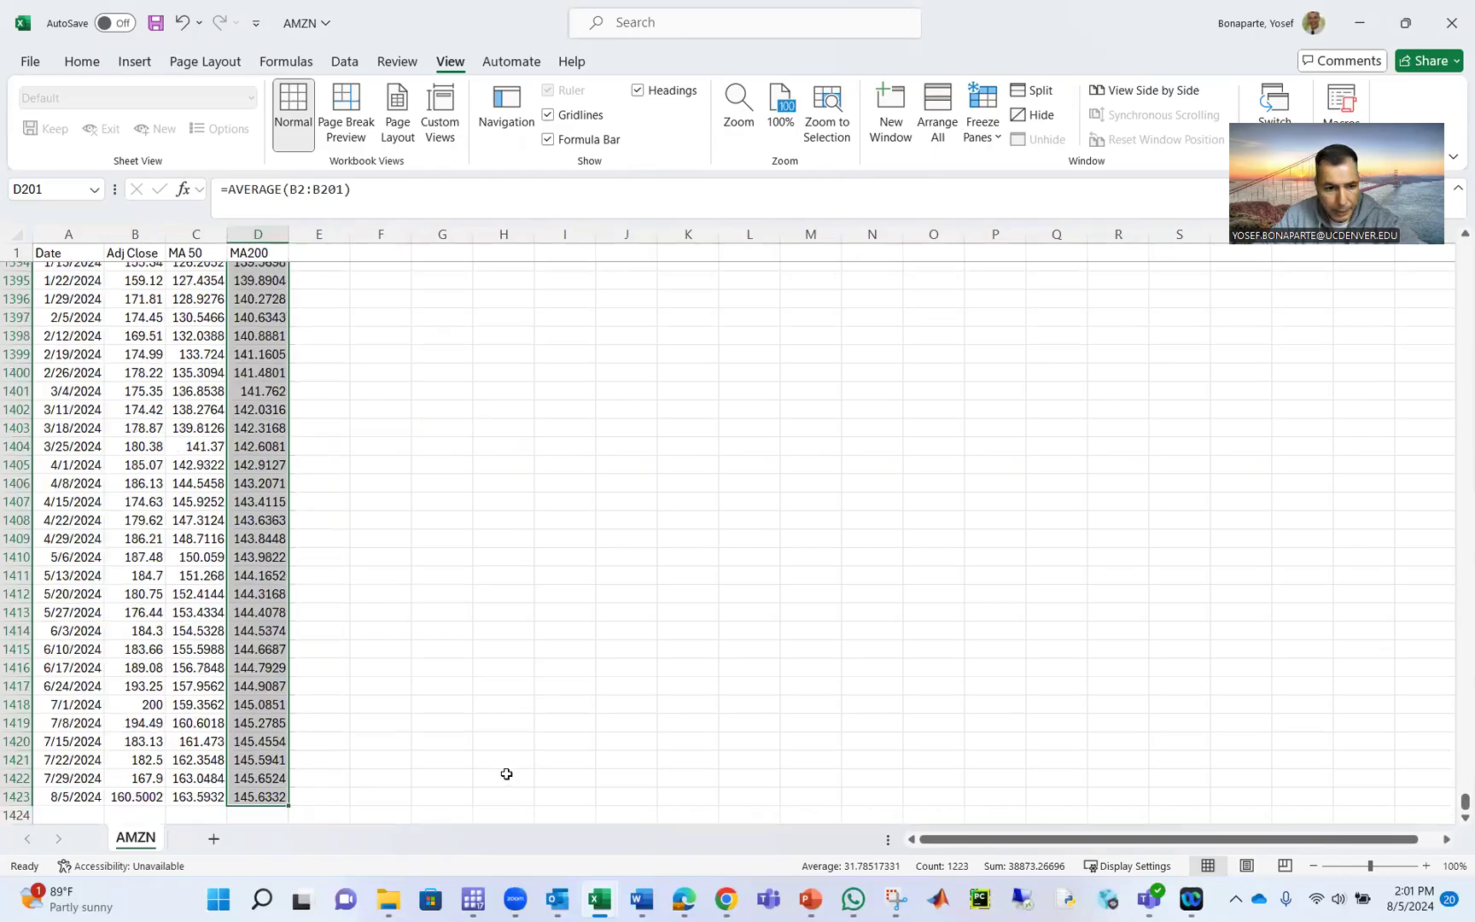
- Turn the Date, Adj Close, MA 50 and MA200 headers in A1:D1 red
click(189, 791)
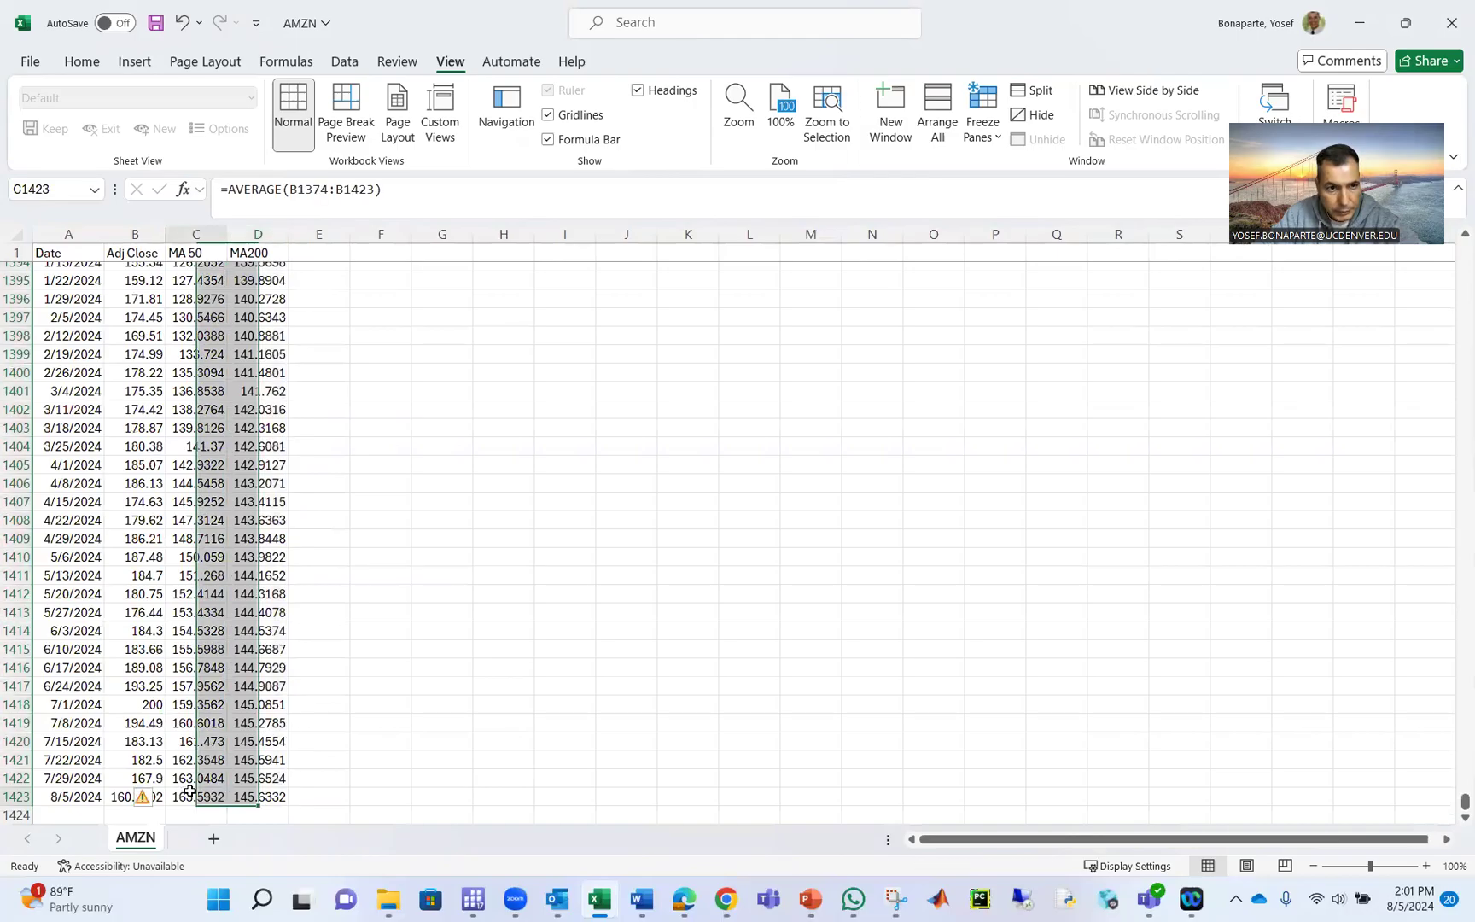
click(151, 254)
click(177, 253)
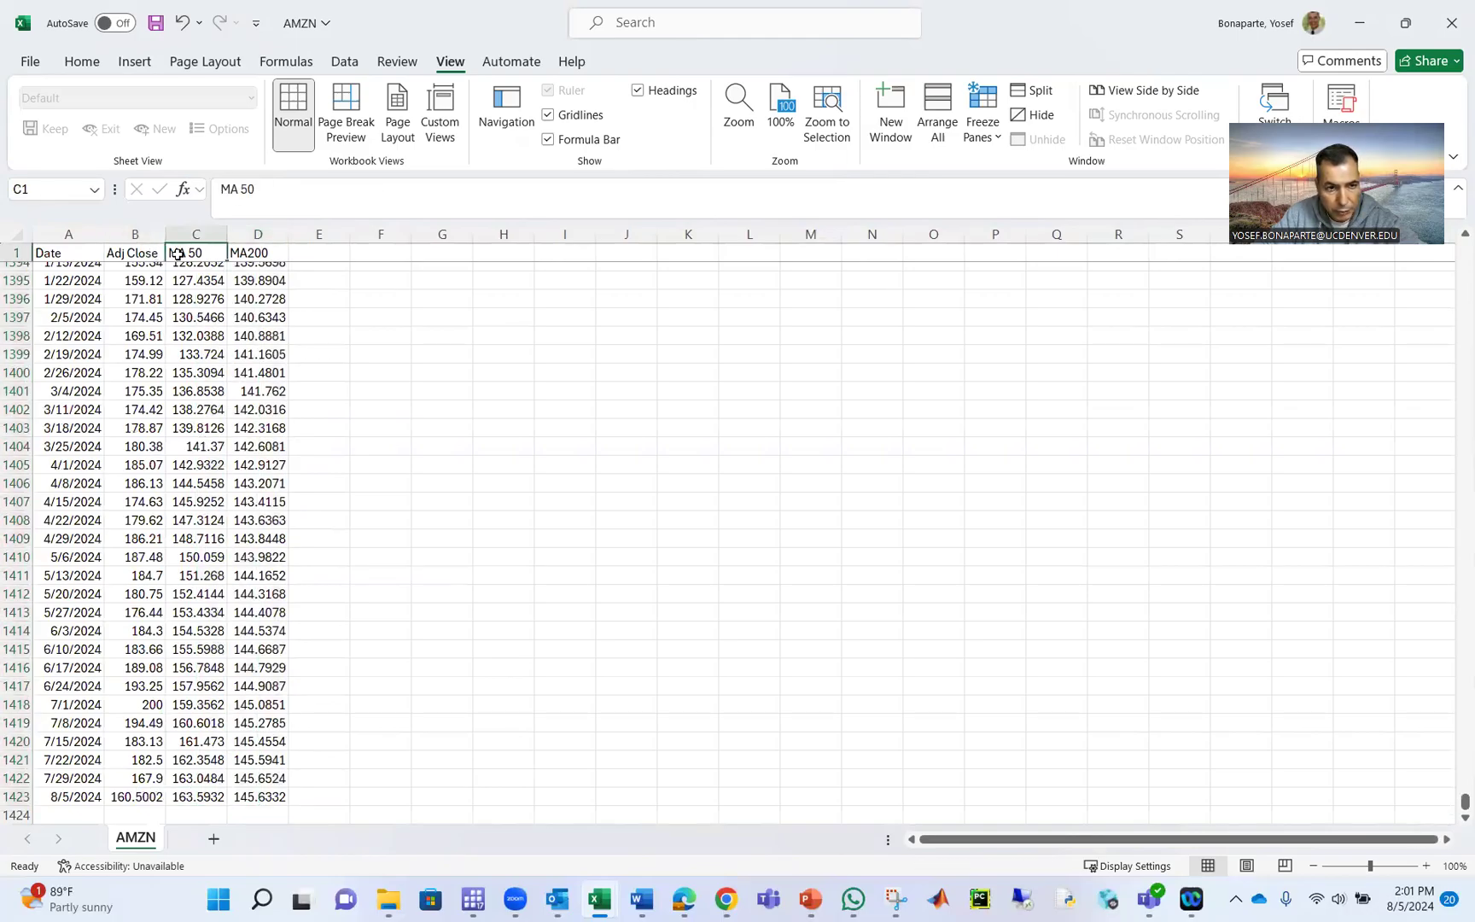
click(265, 249)
drag(41, 247, 261, 253)
click(106, 70)
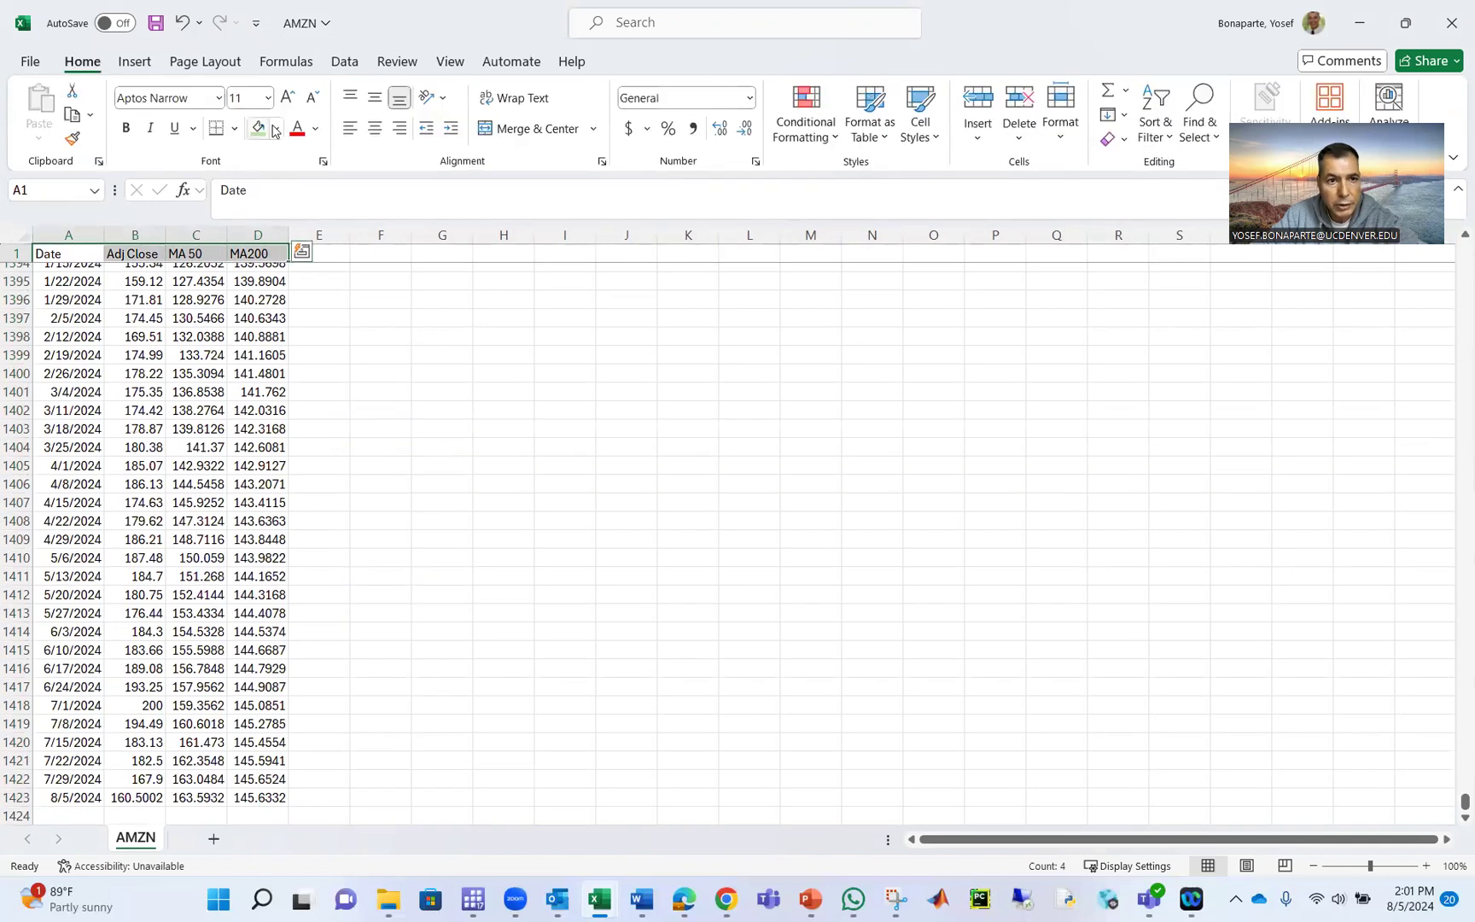
click(300, 130)
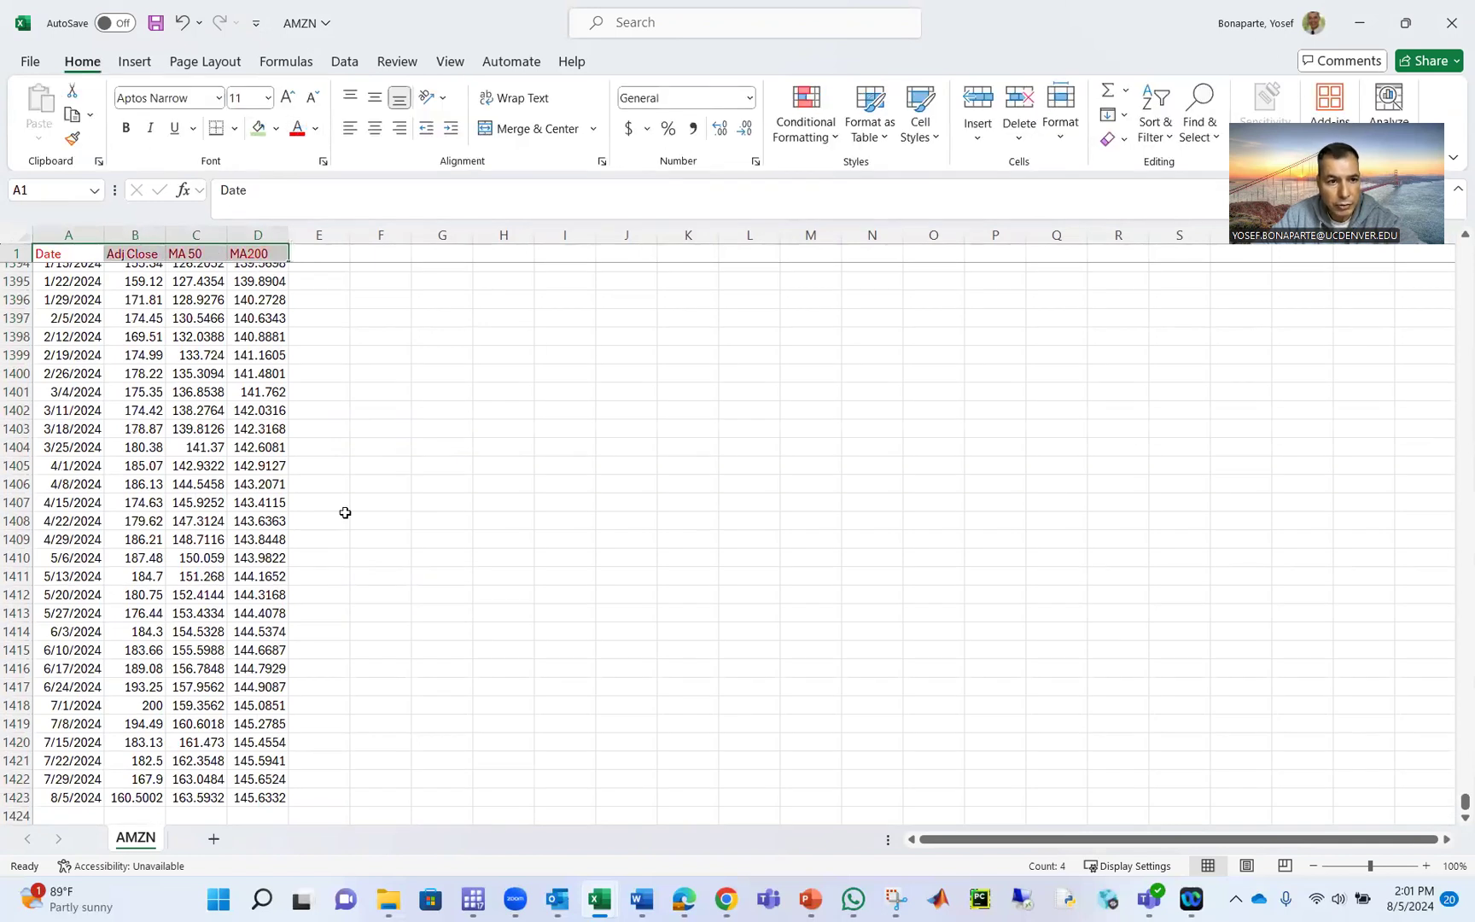
- Make row 1 taller and centre the headers horizontally and vertically
drag(28, 262, 29, 276)
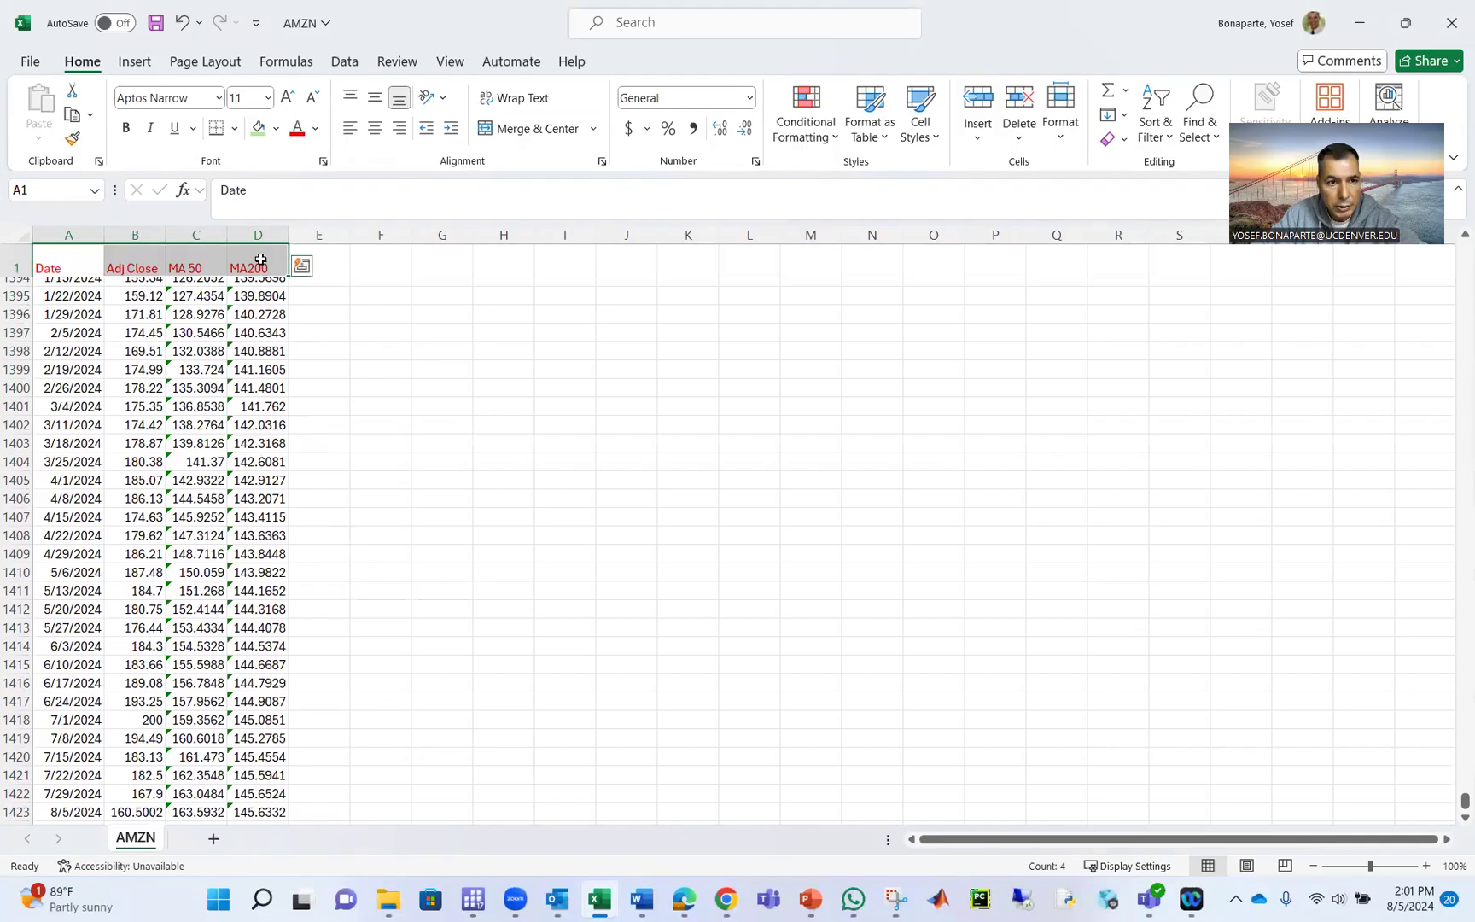
drag(256, 266, 49, 266)
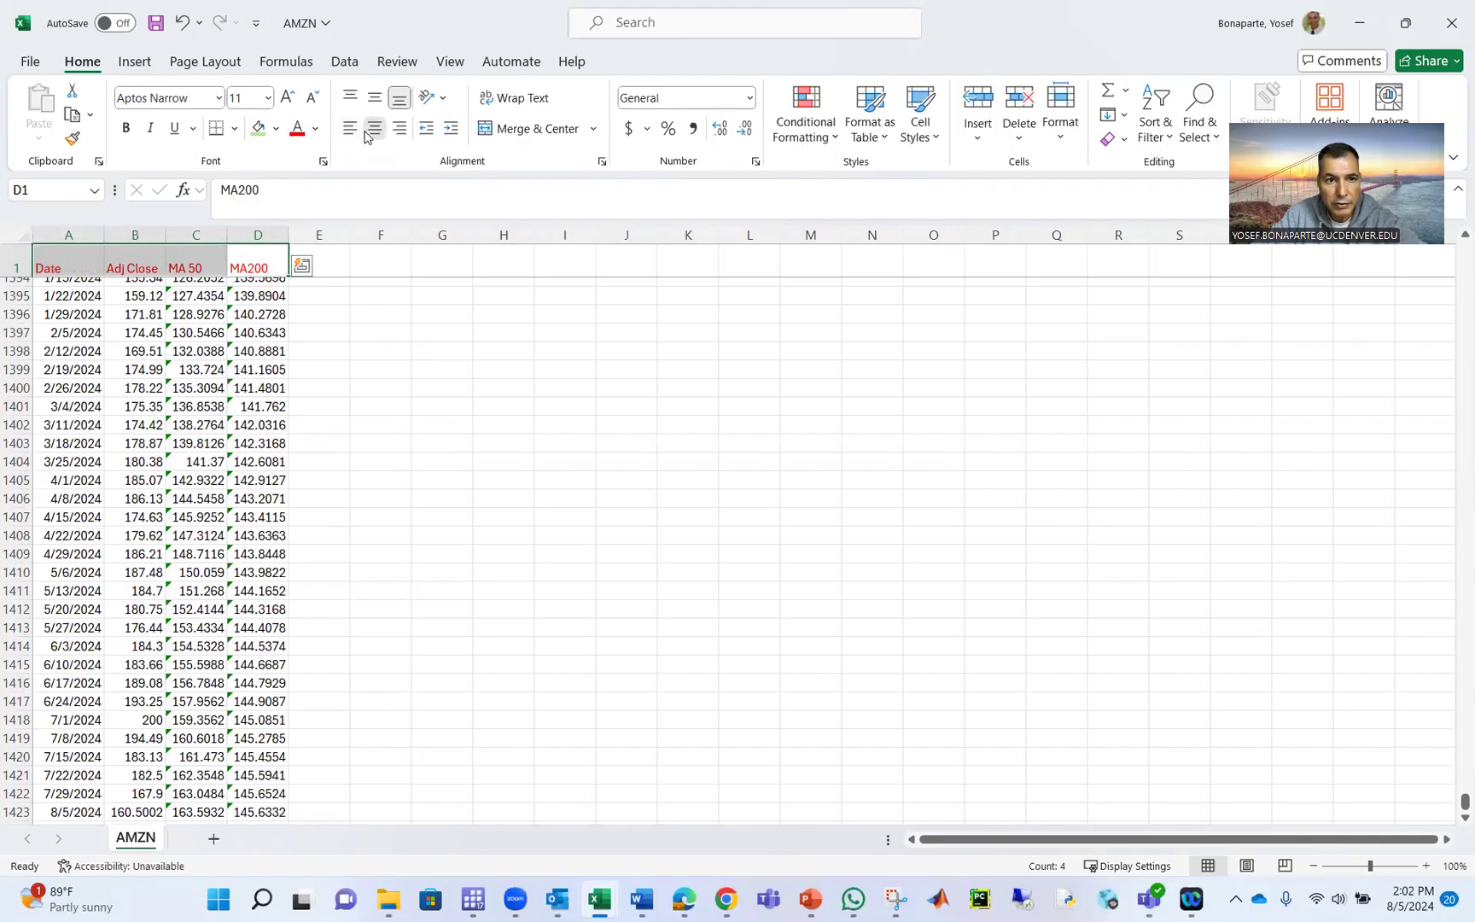
click(375, 128)
click(374, 97)
scroll(391, 556, down, 4)
scroll(391, 557, down, 1)
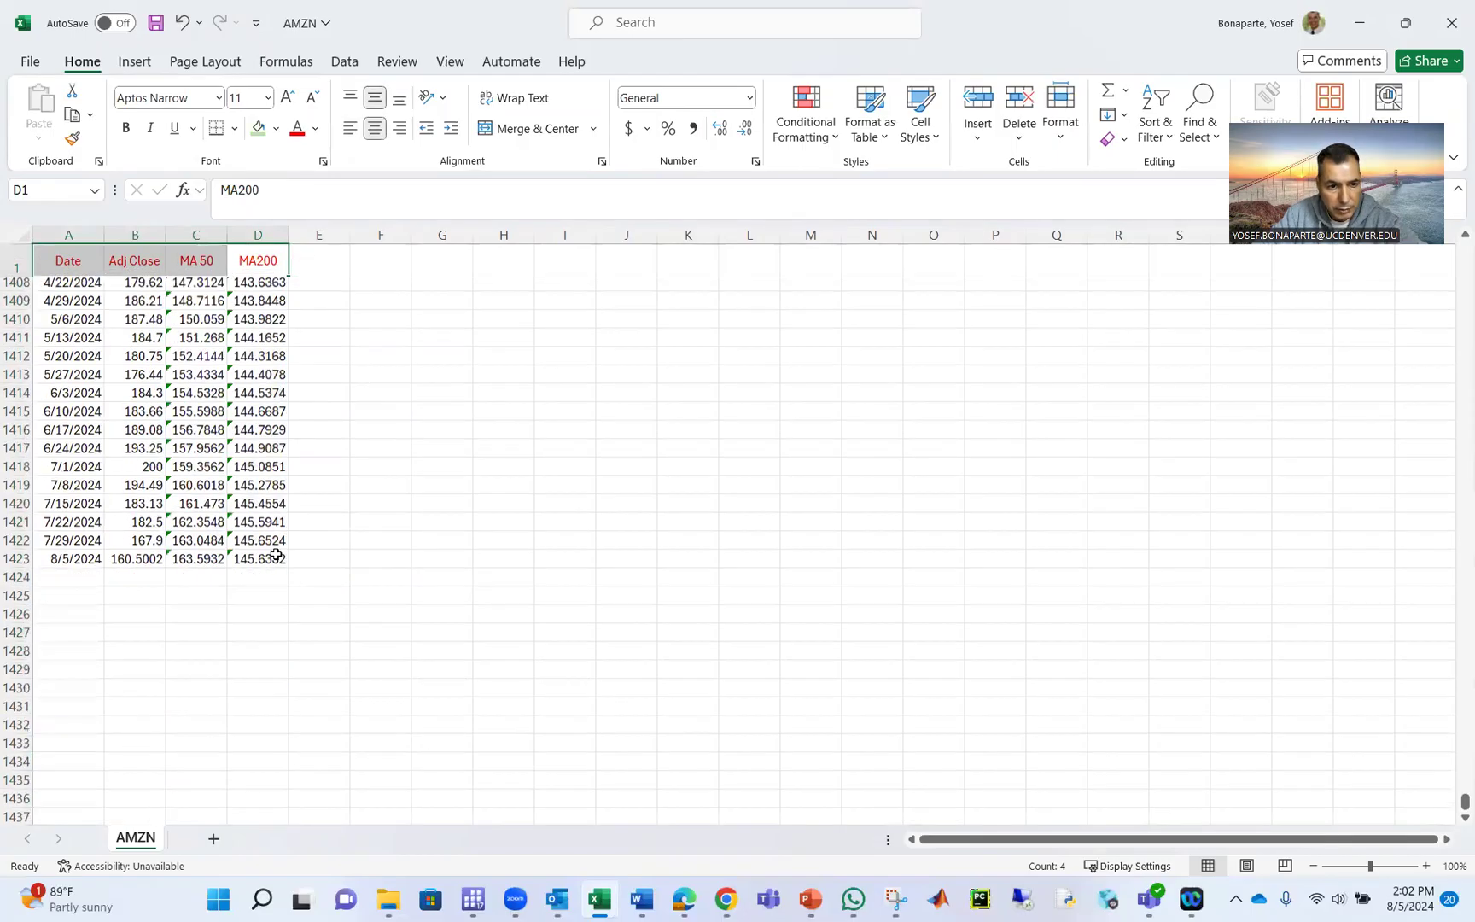
click(276, 533)
scroll(372, 537, up, 6)
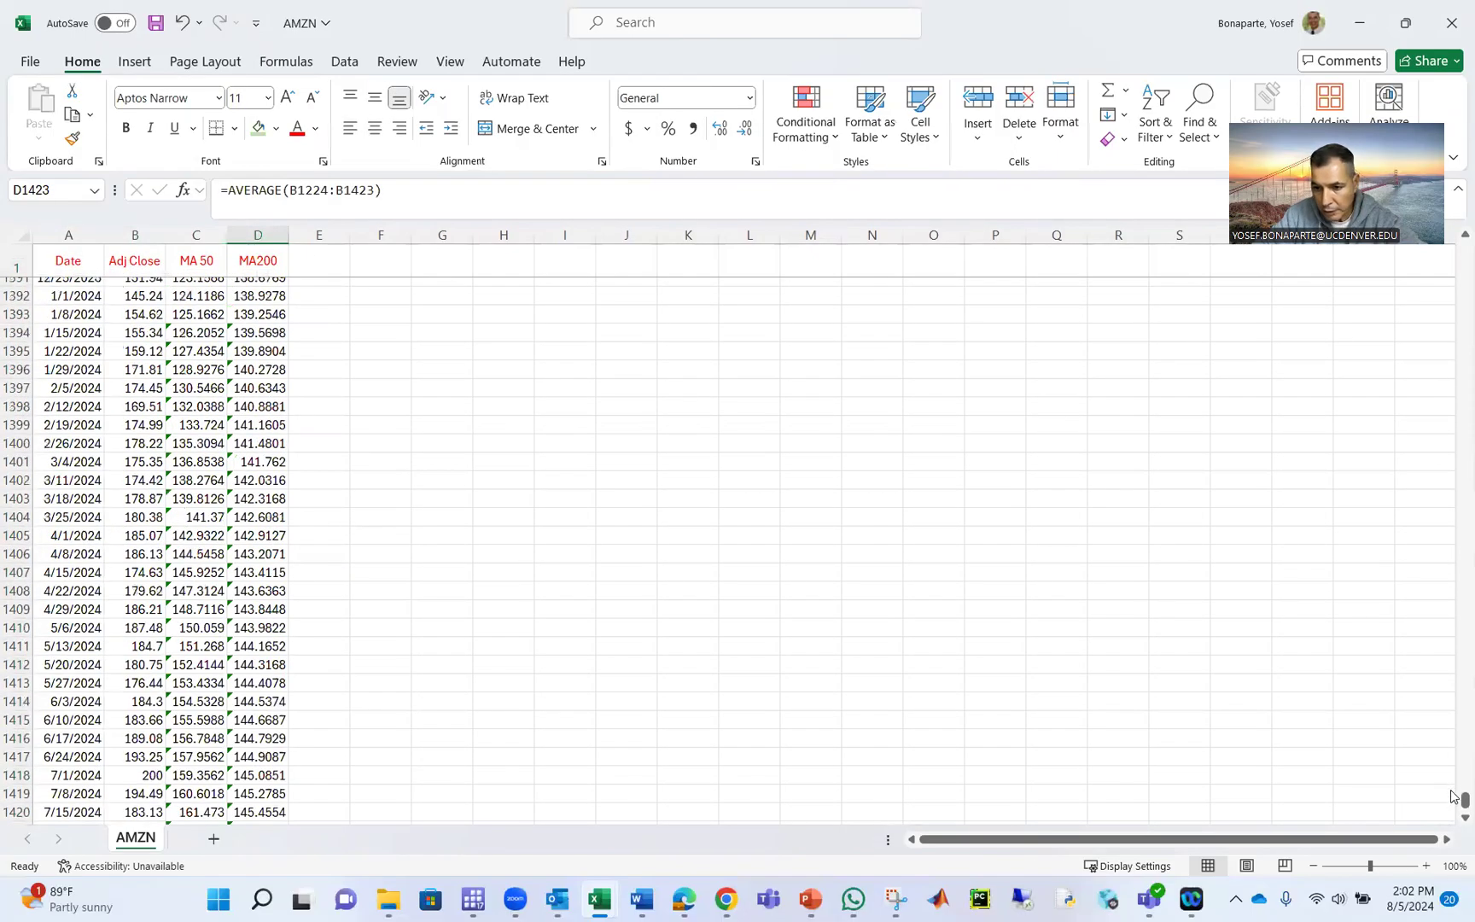
drag(1463, 798, 1437, 655)
drag(1426, 538, 1405, 326)
scroll(919, 613, up, 10)
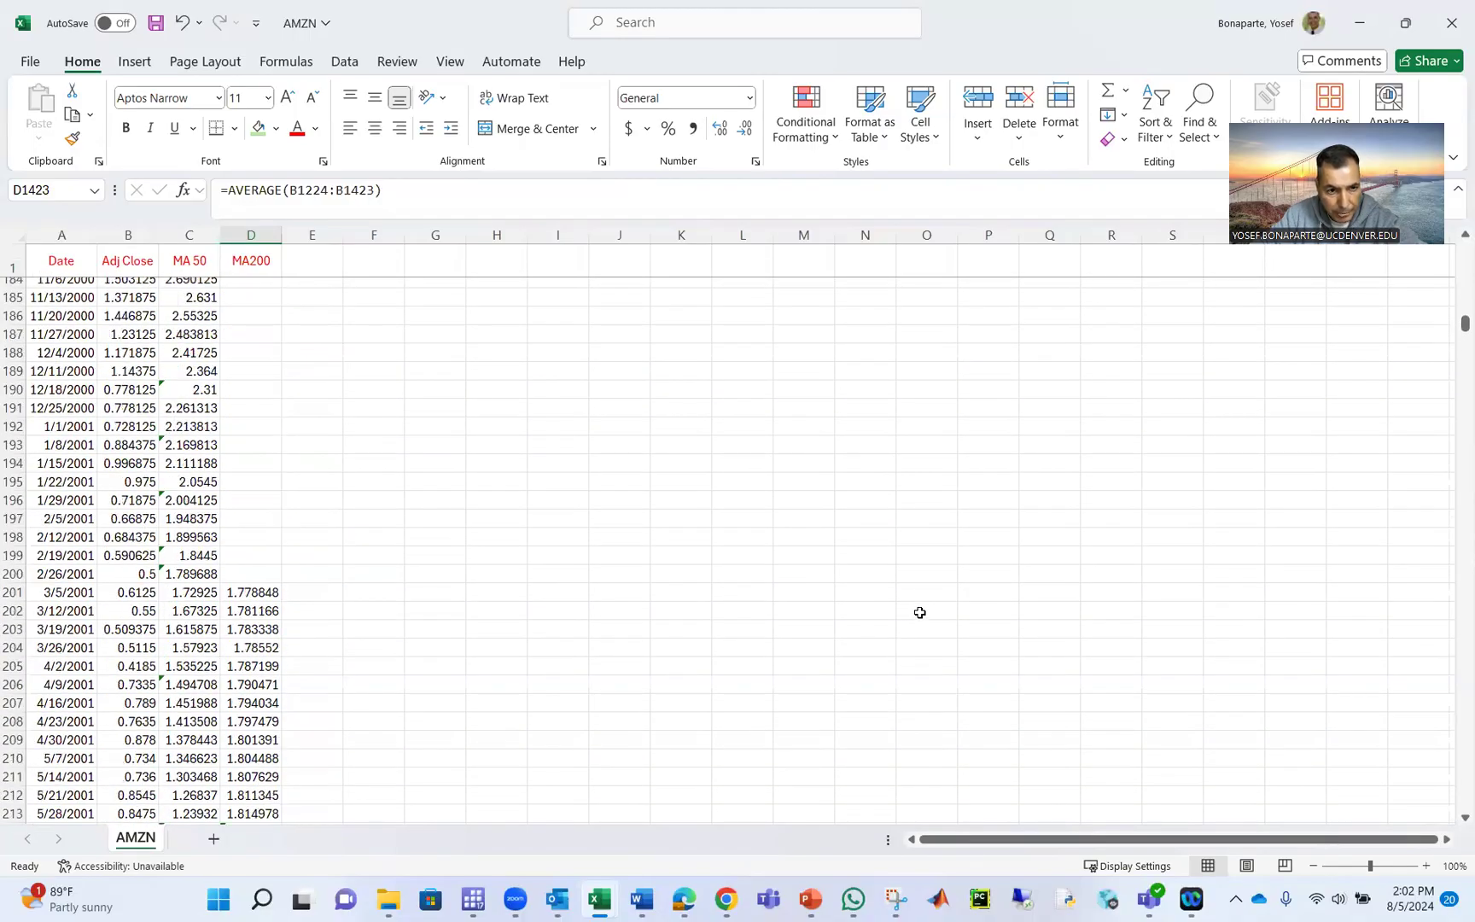
click(128, 607)
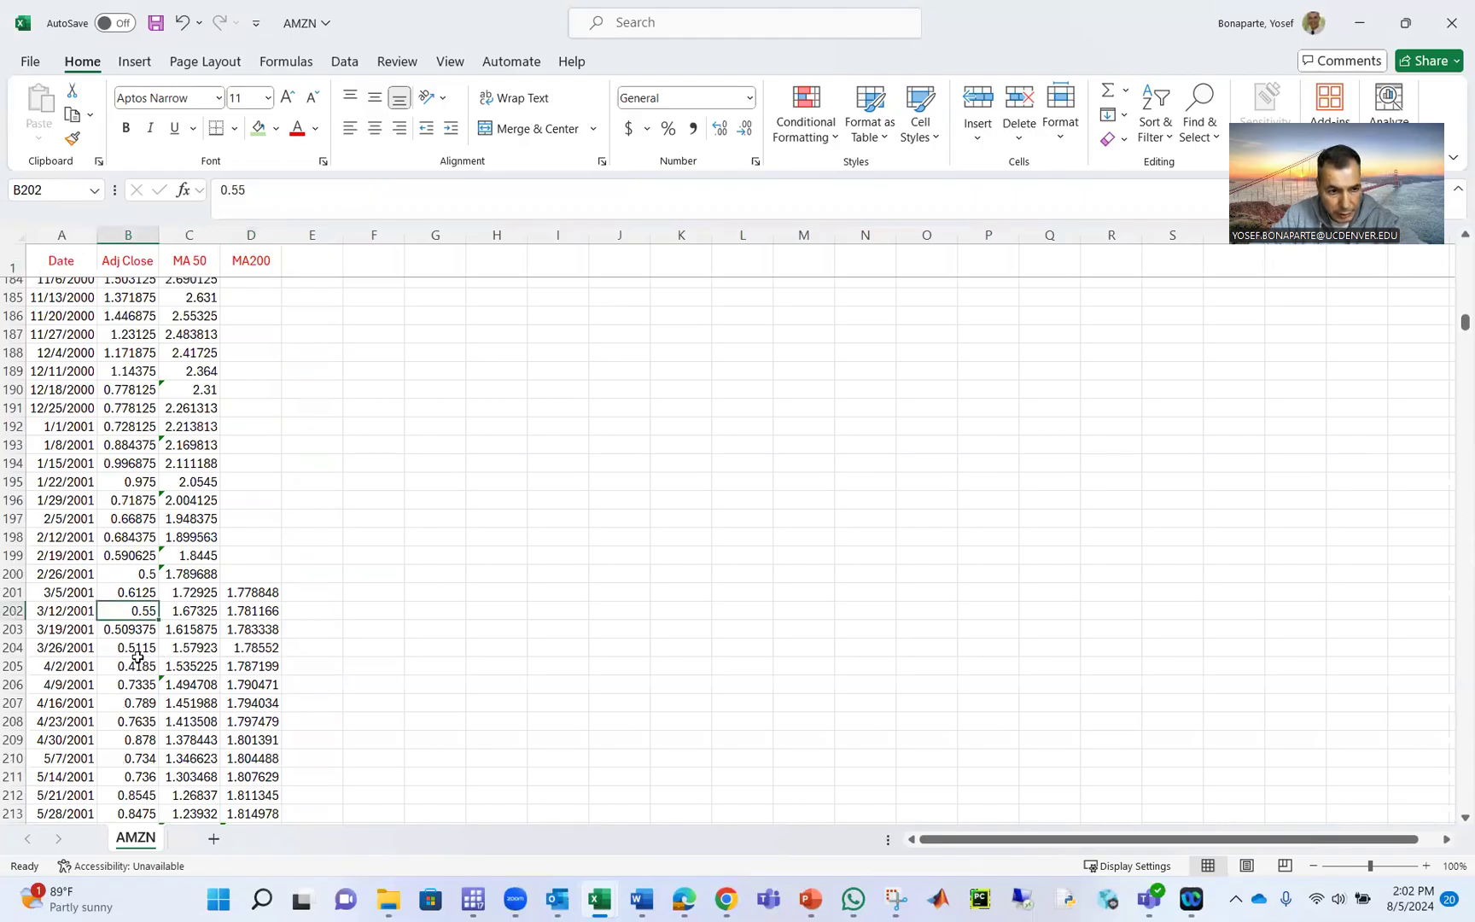
click(71, 609)
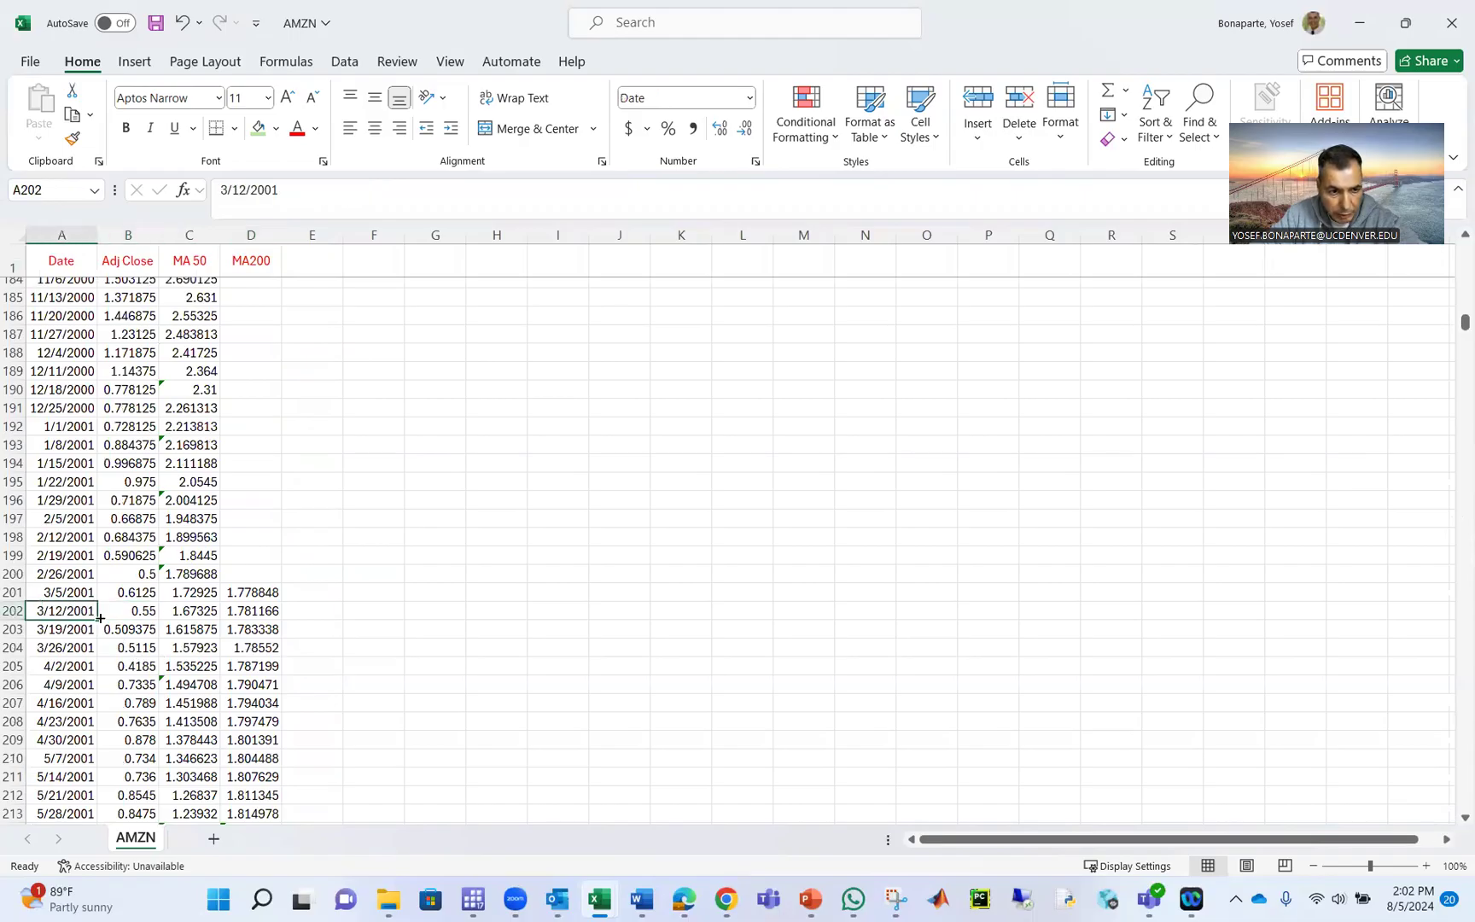
click(150, 609)
click(206, 609)
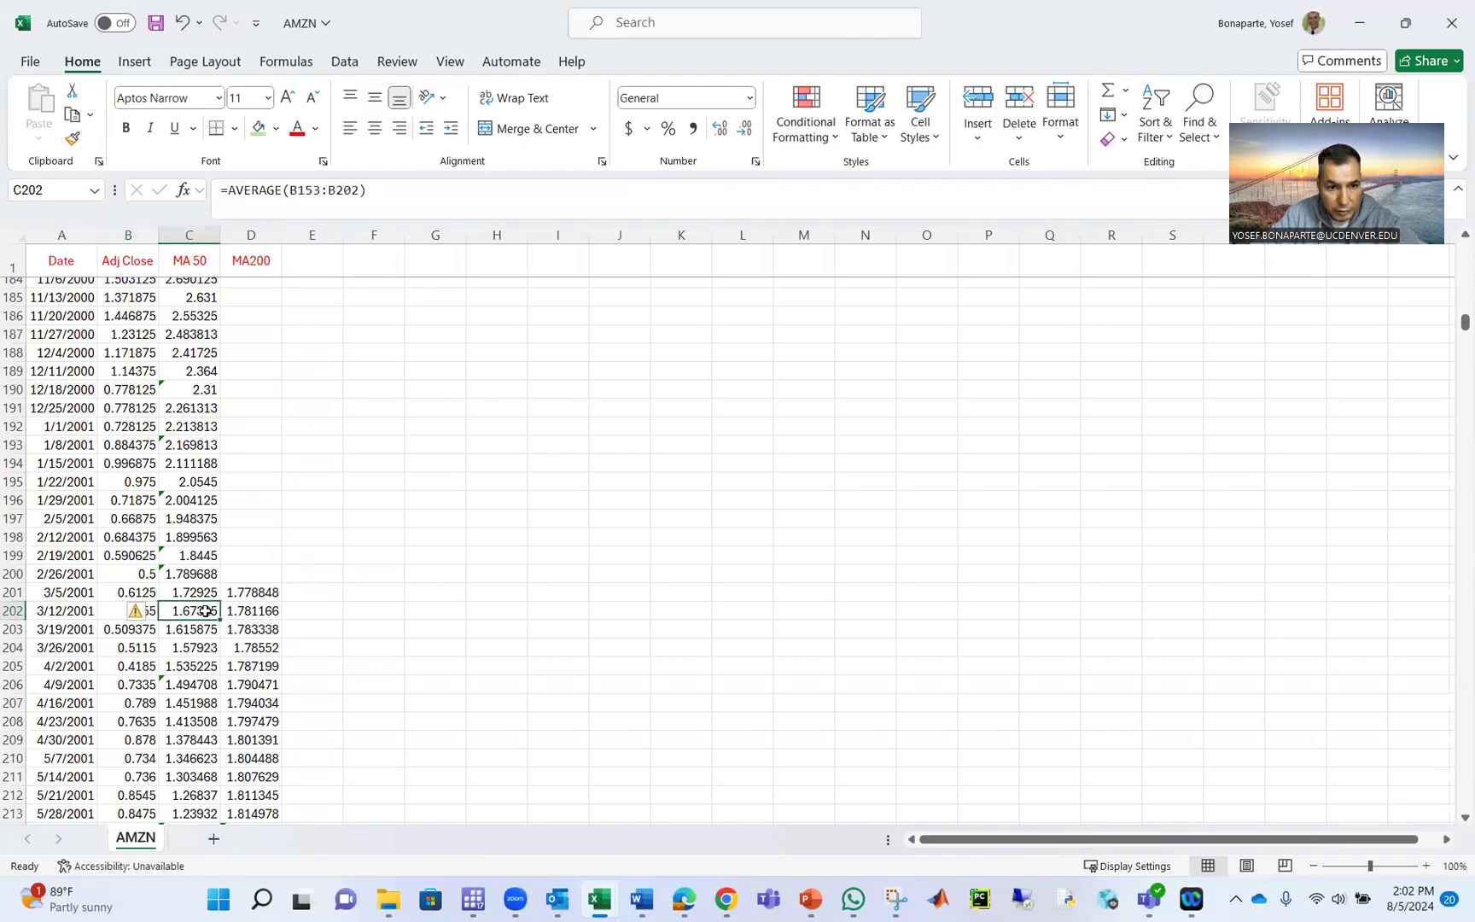
click(252, 611)
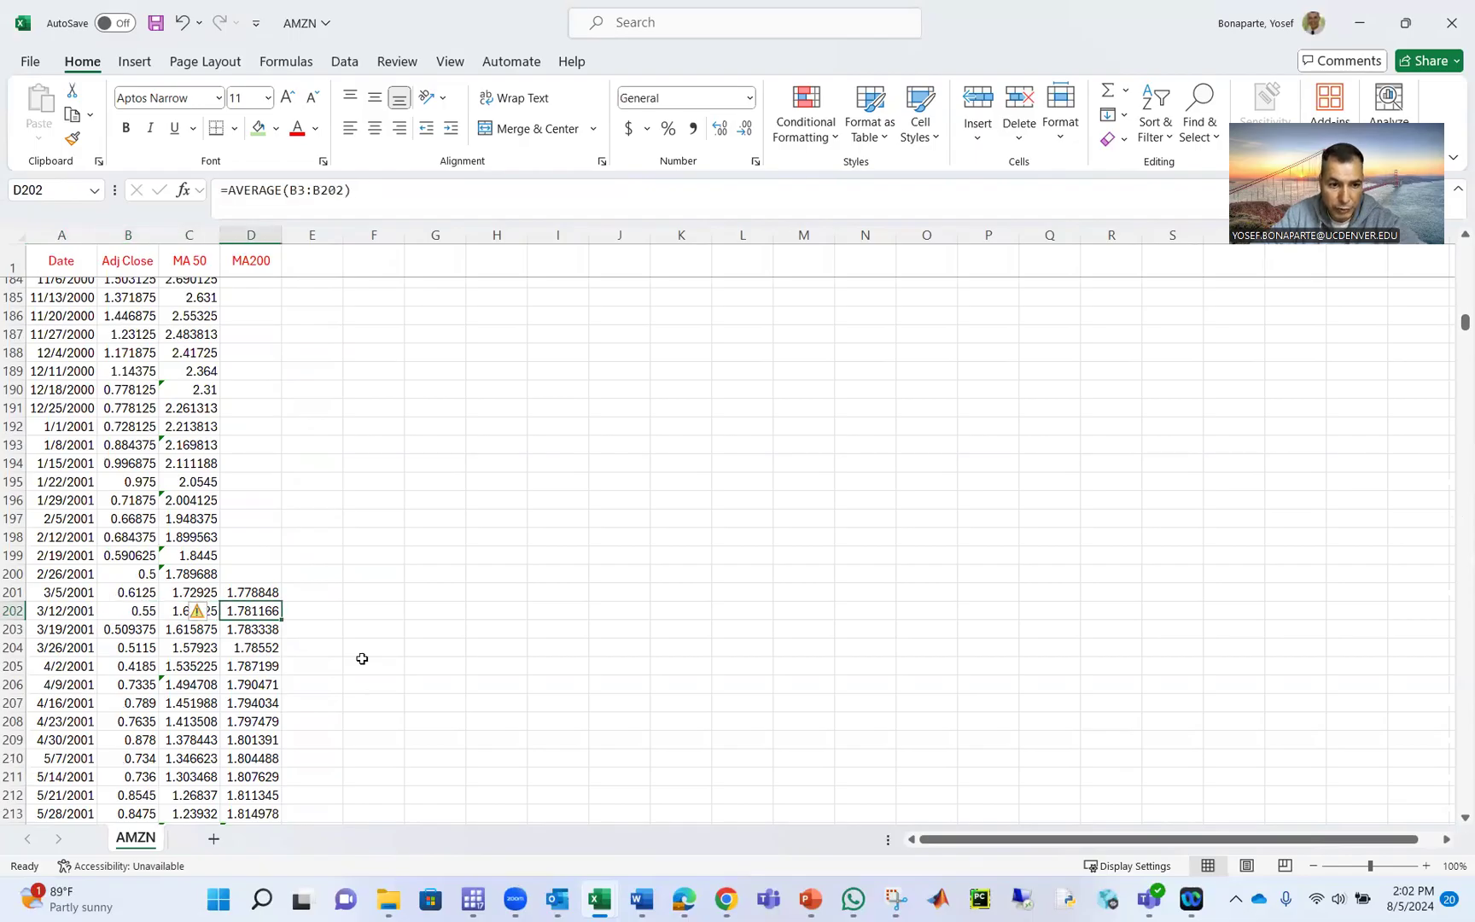
- Add a Buy header in E1 with 'if MA50>MA200' in E2, and autofit column E
click(314, 255)
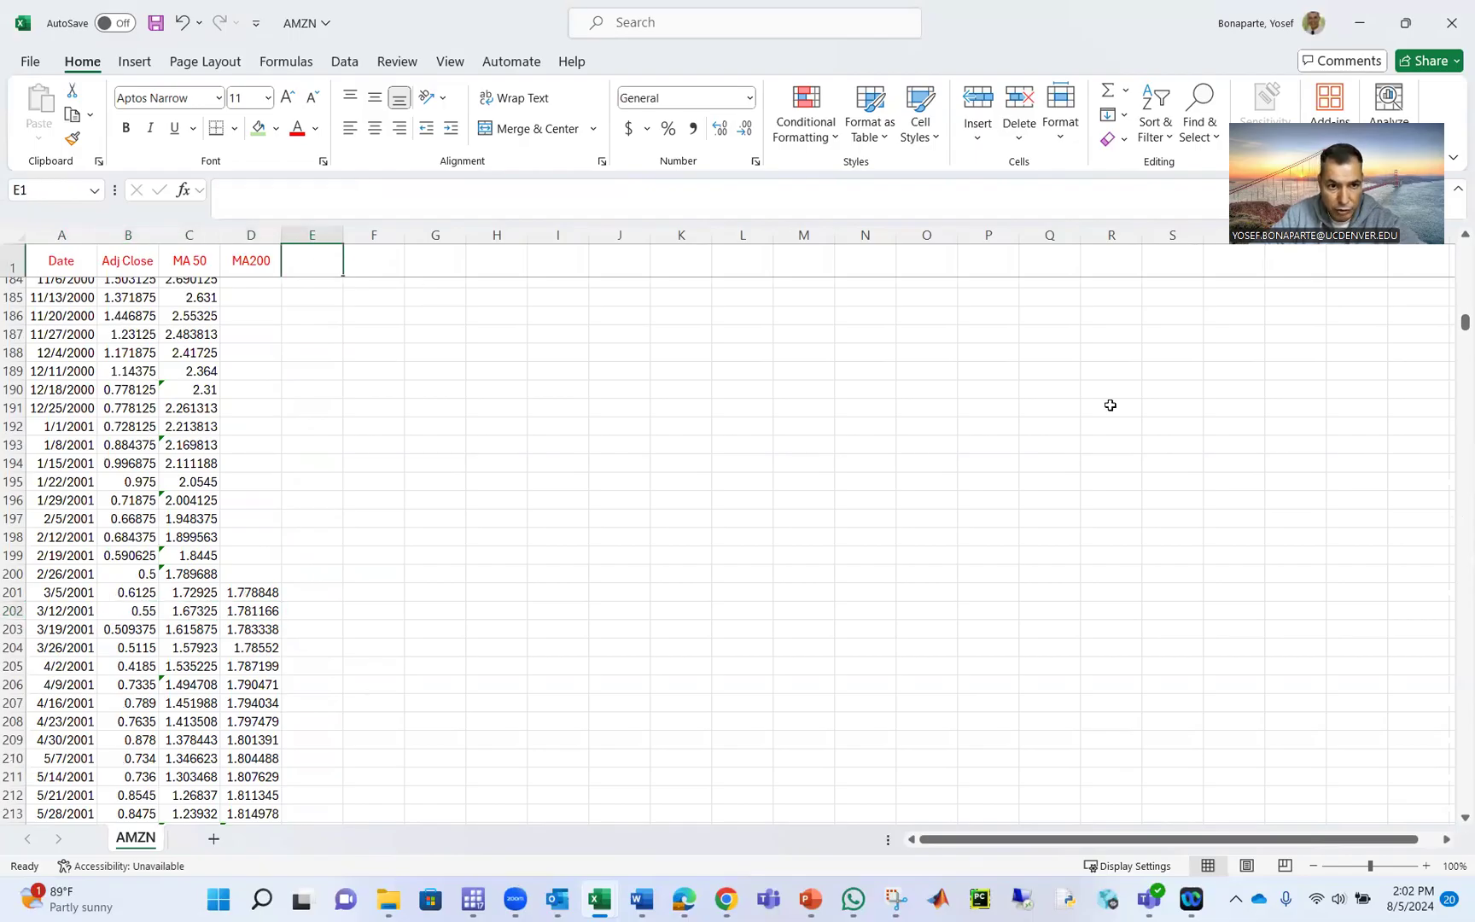
text(T)
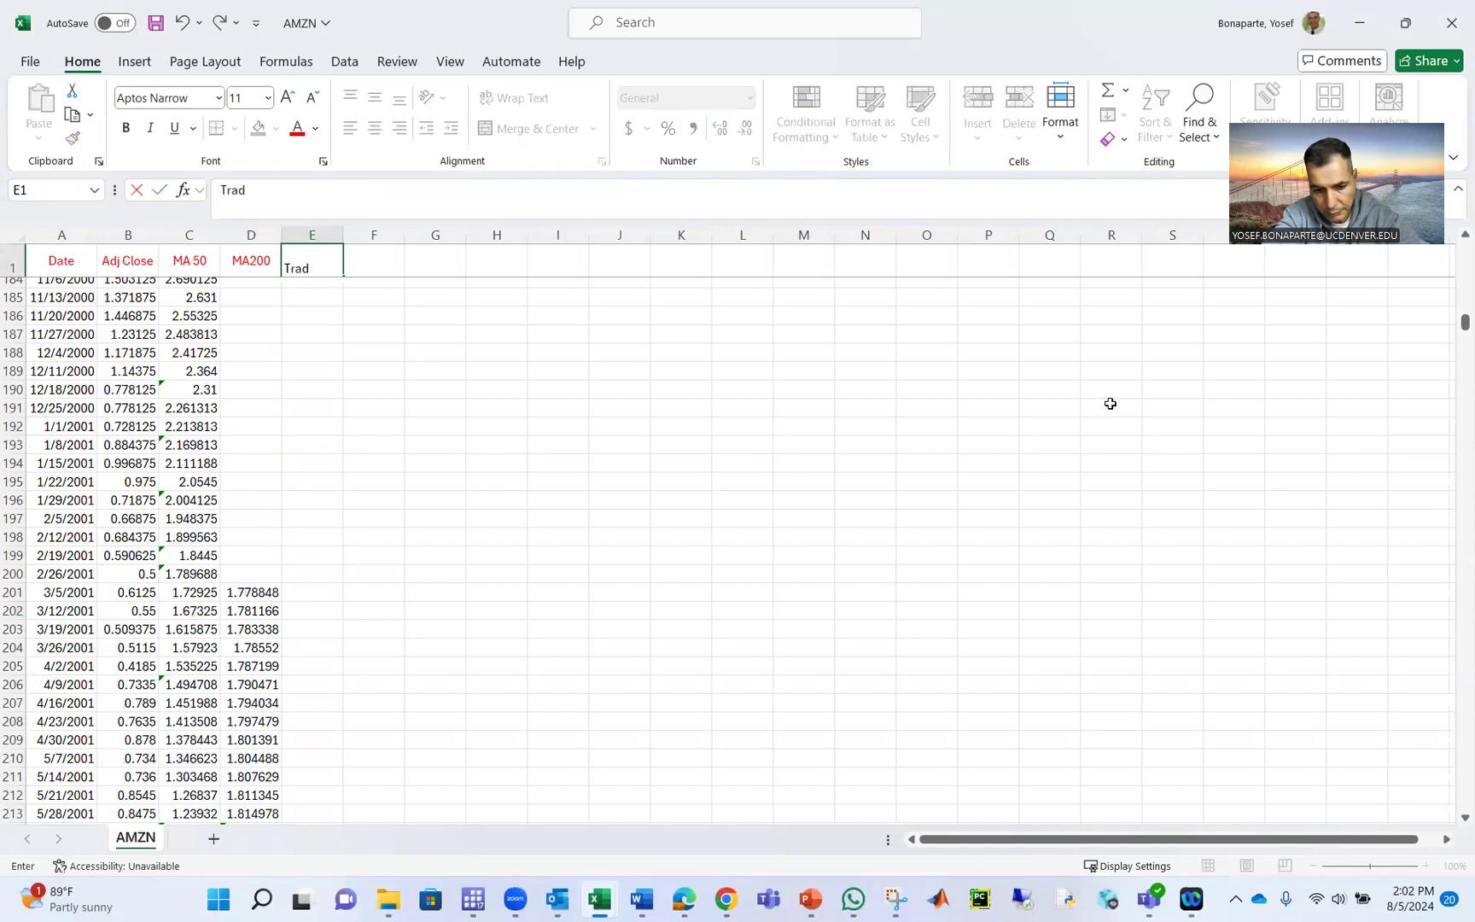
text(rad)
key(BackSpace)
key(BackSpace)
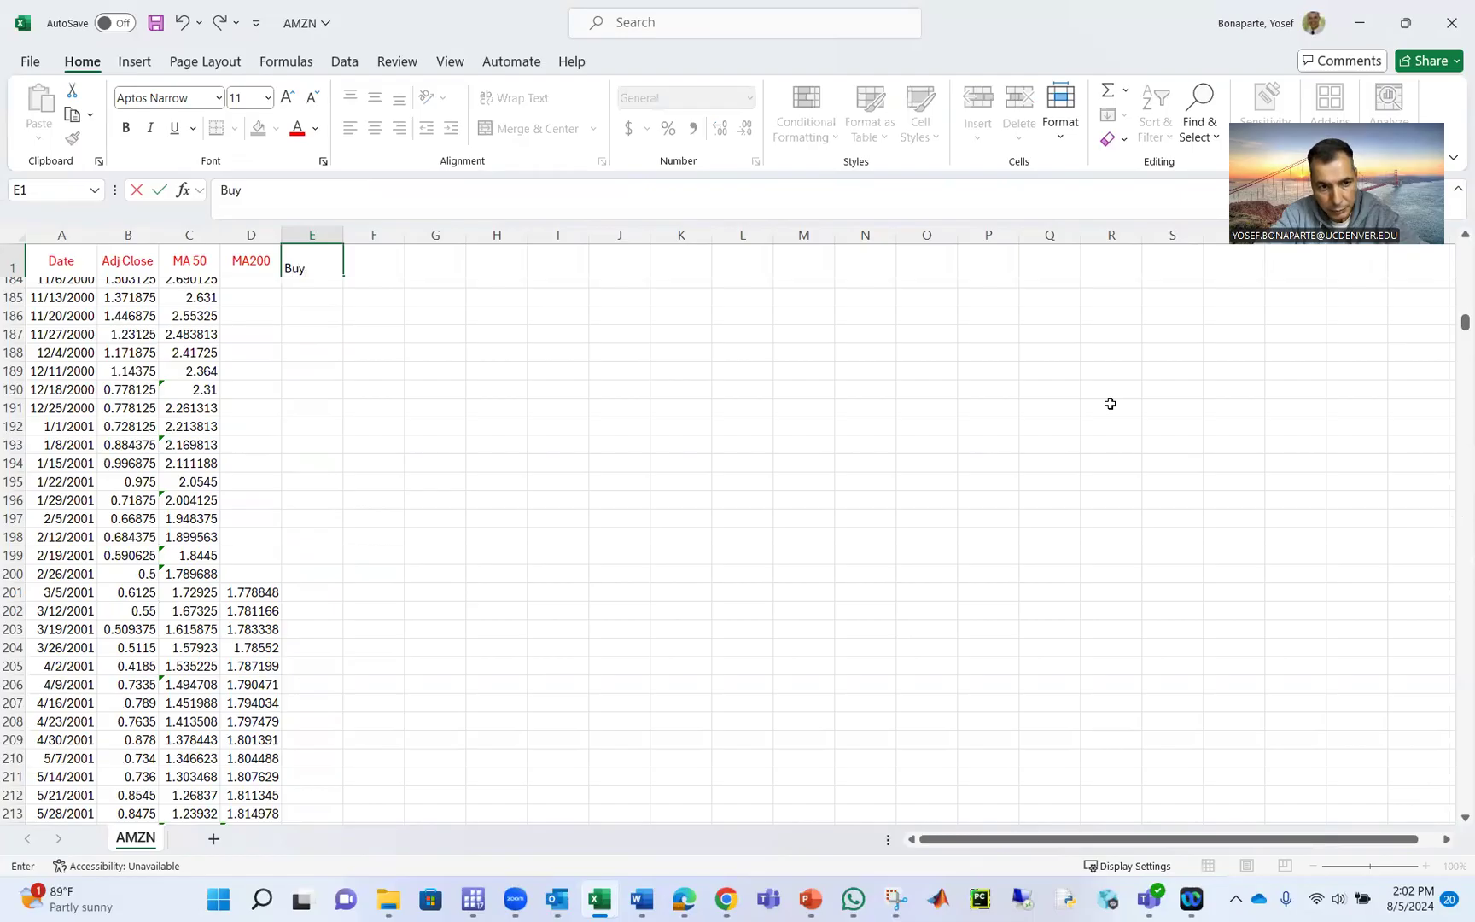
text(Buy)
key(Return)
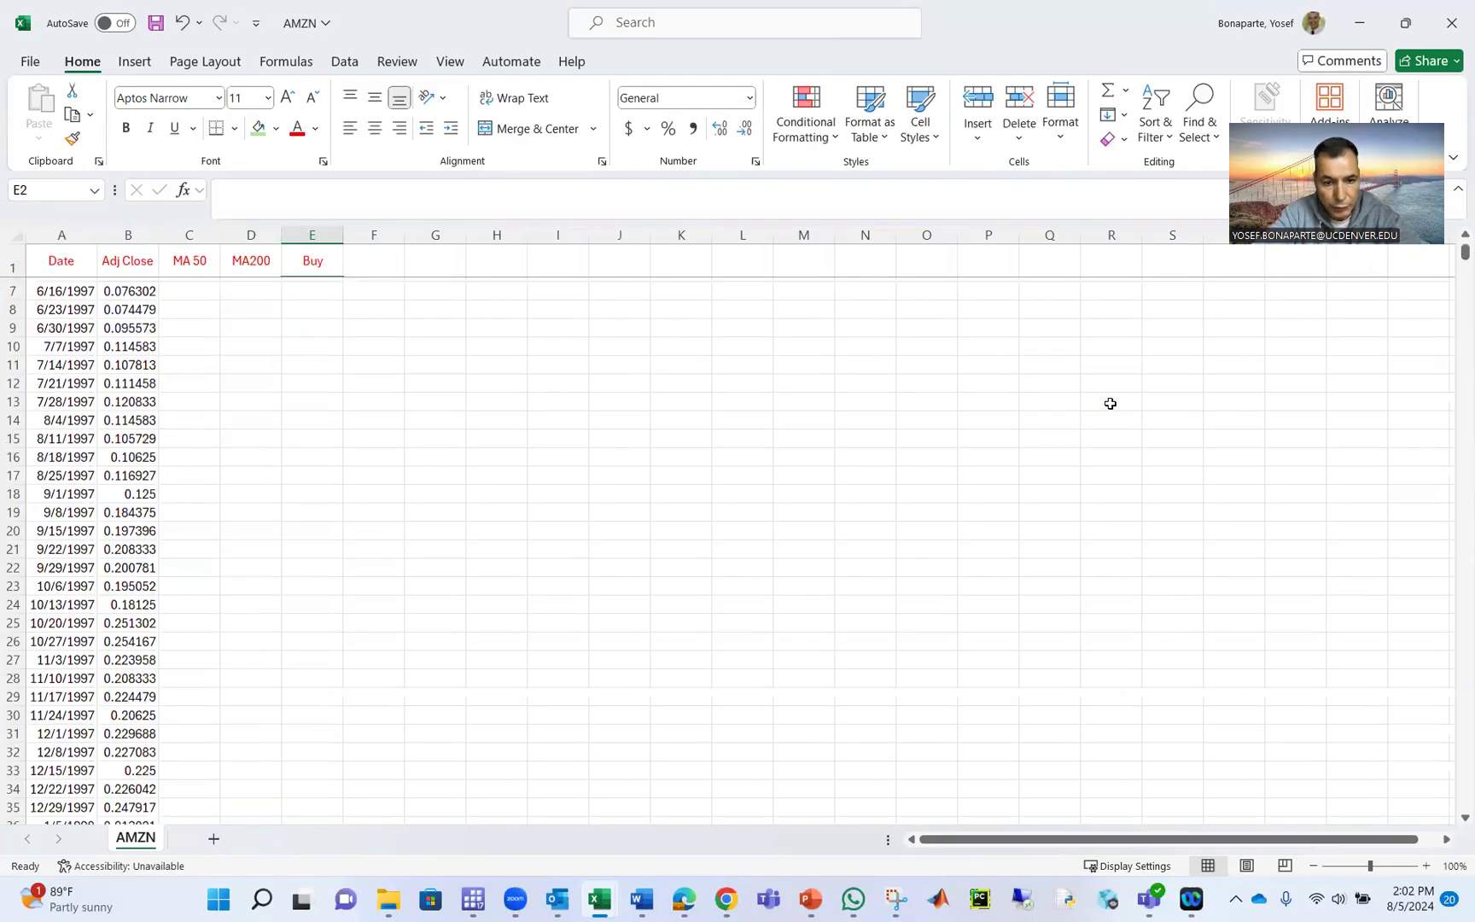
text(if MA50>)
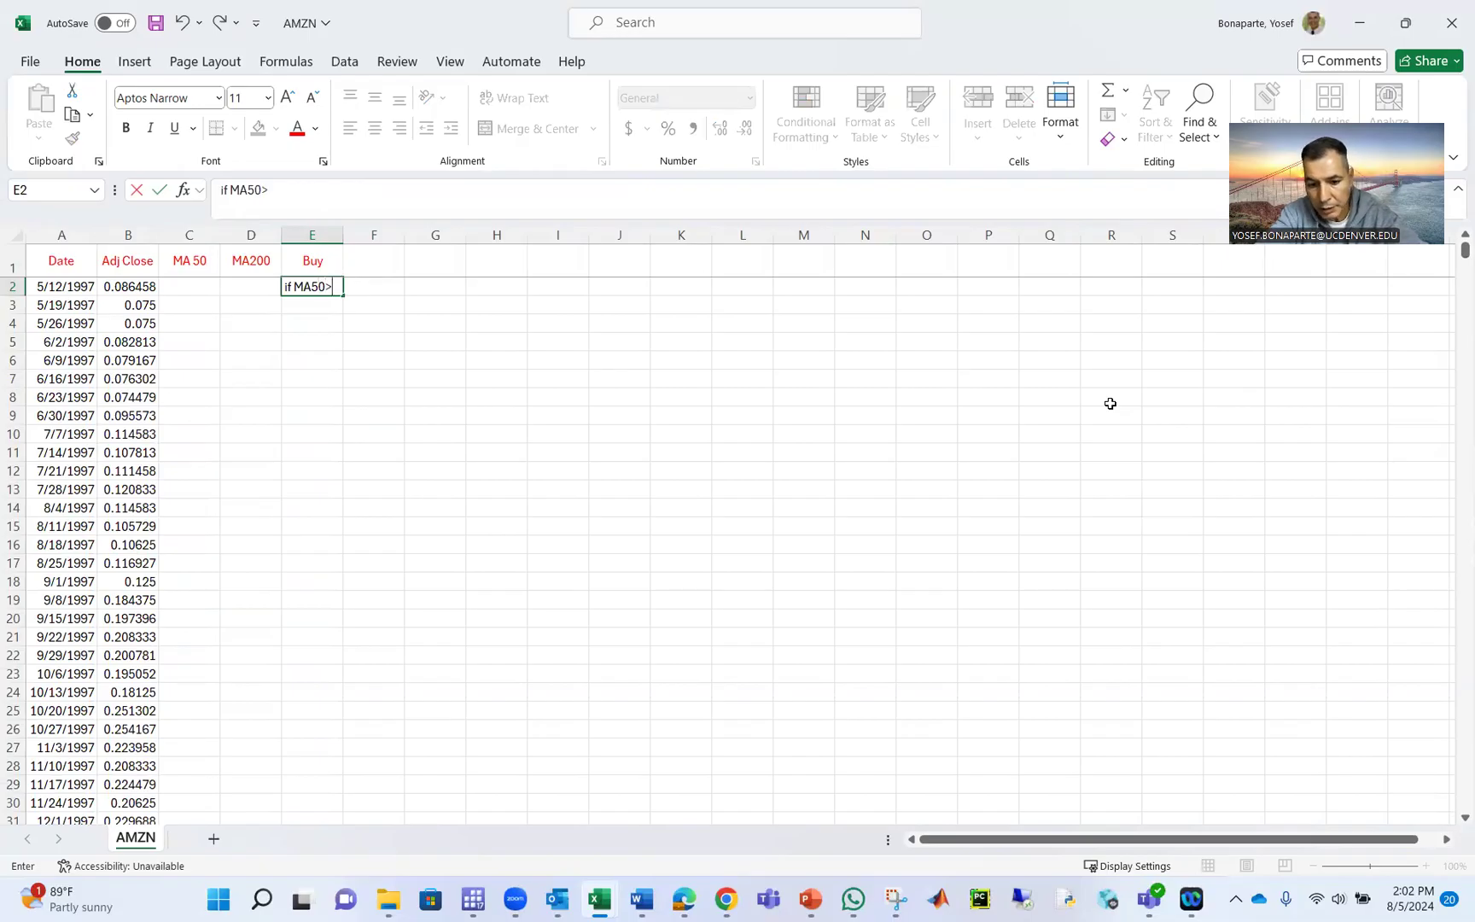
text(mA200)
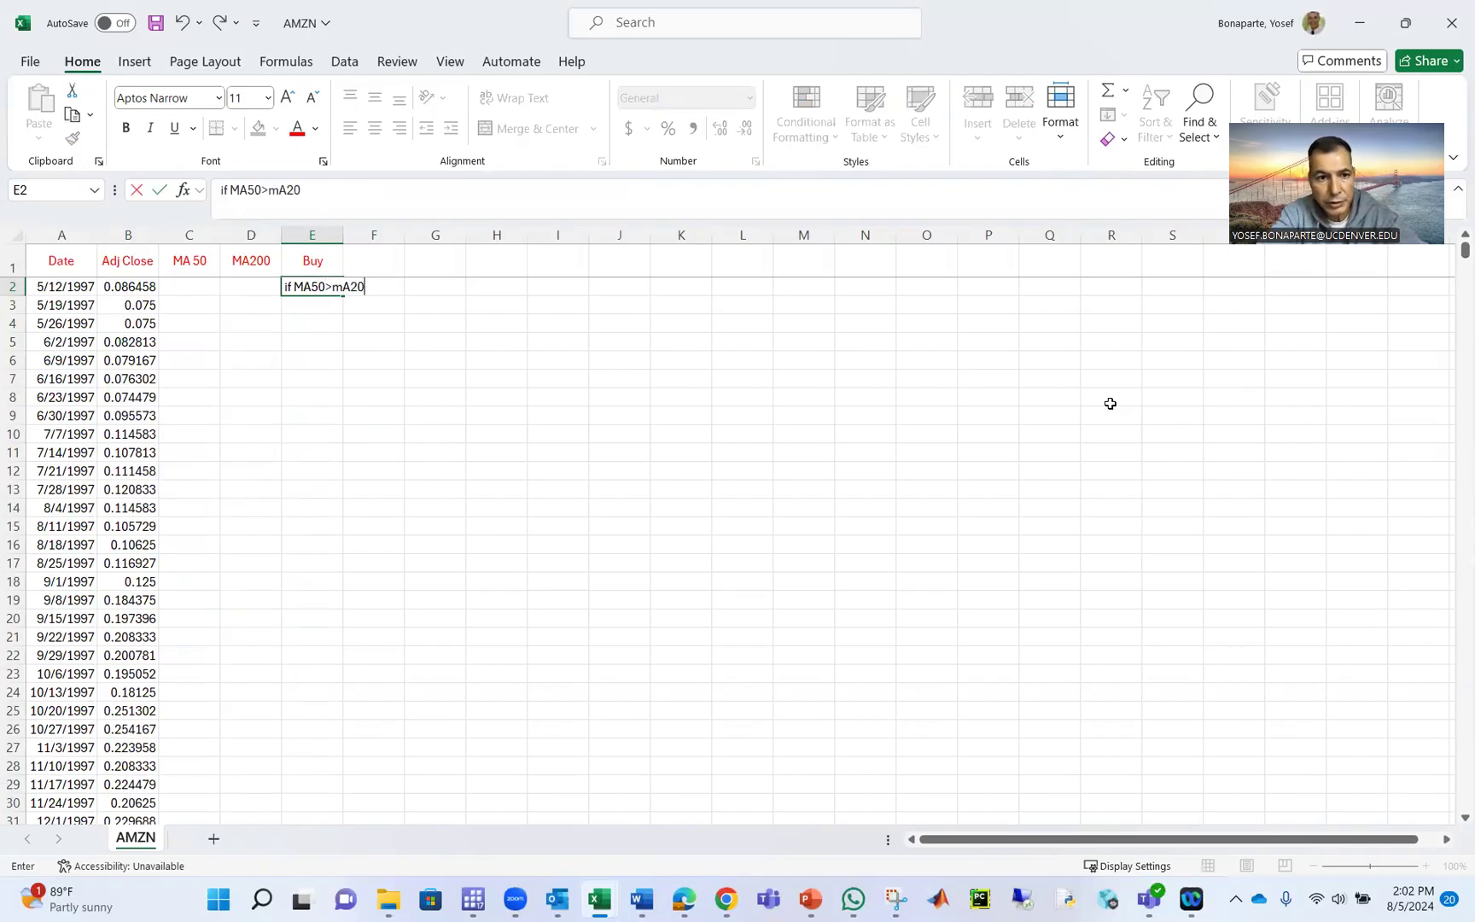
key(Return)
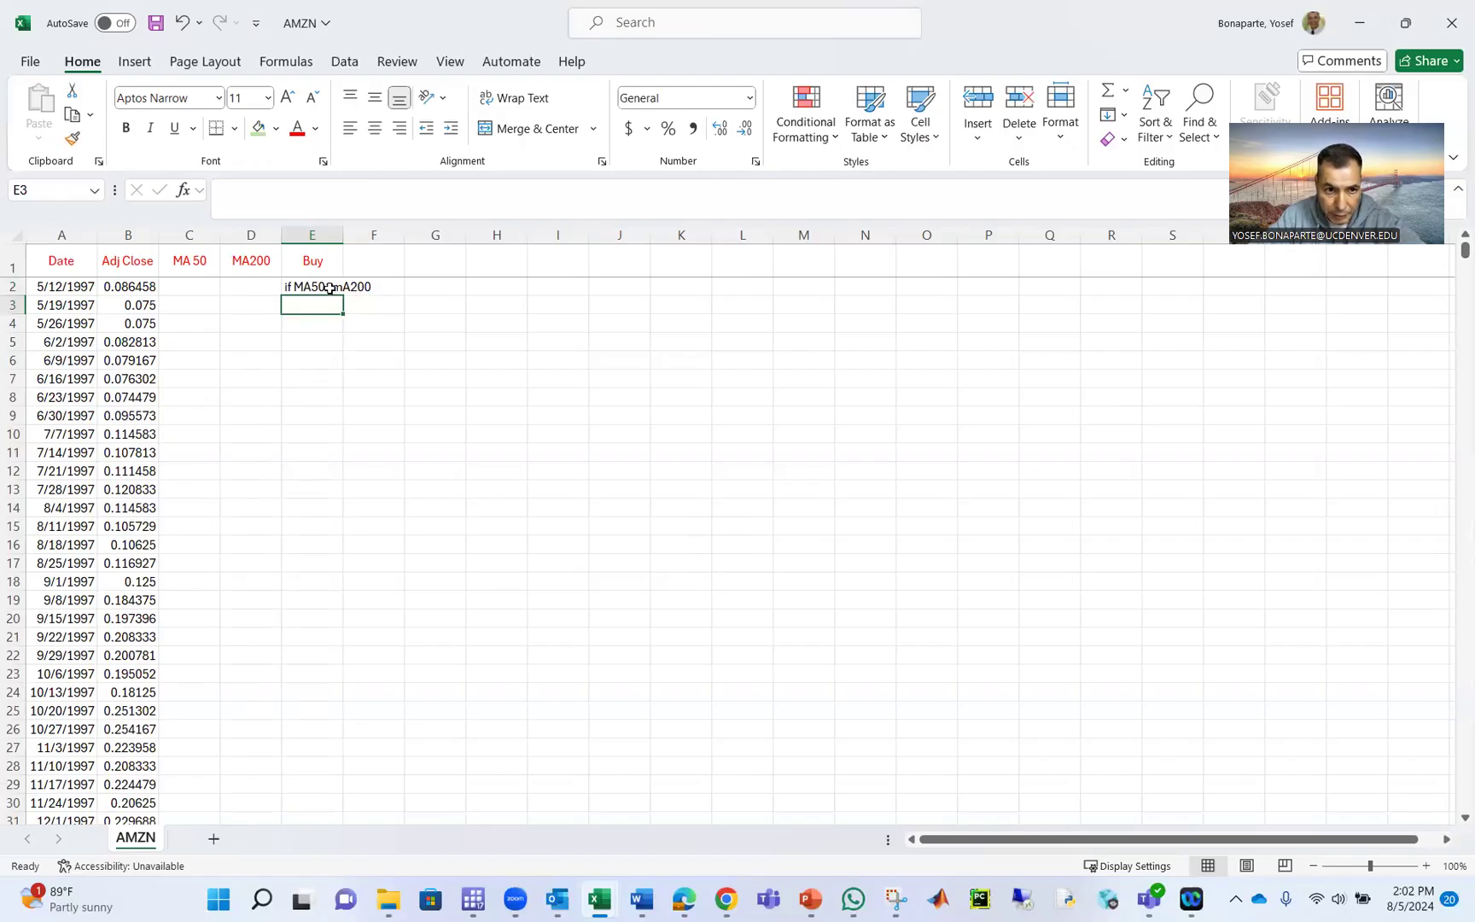
click(324, 285)
click(277, 186)
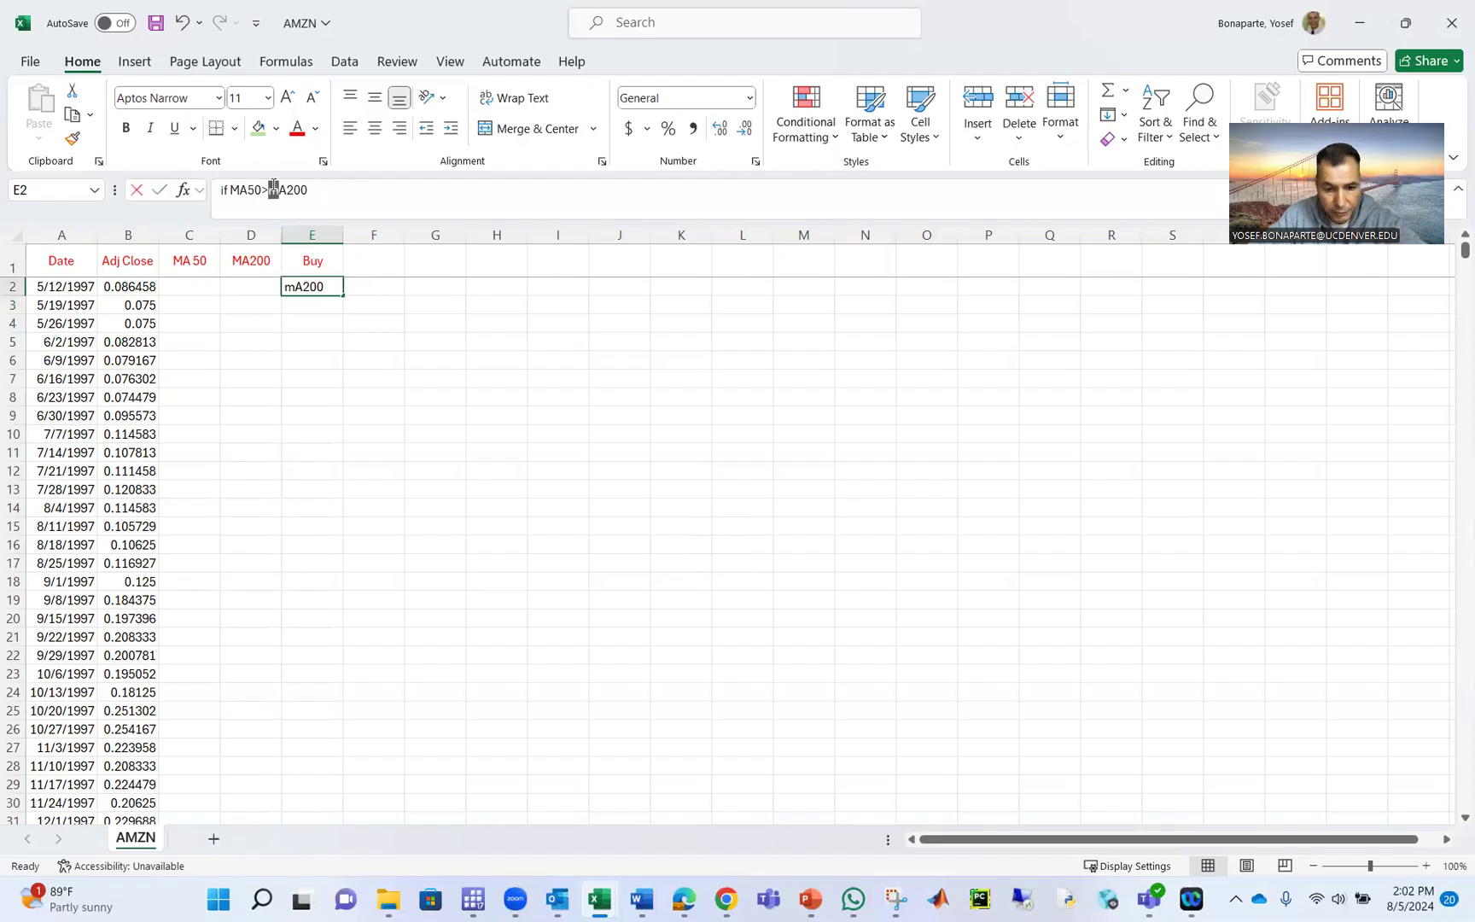
text(M)
key(Return)
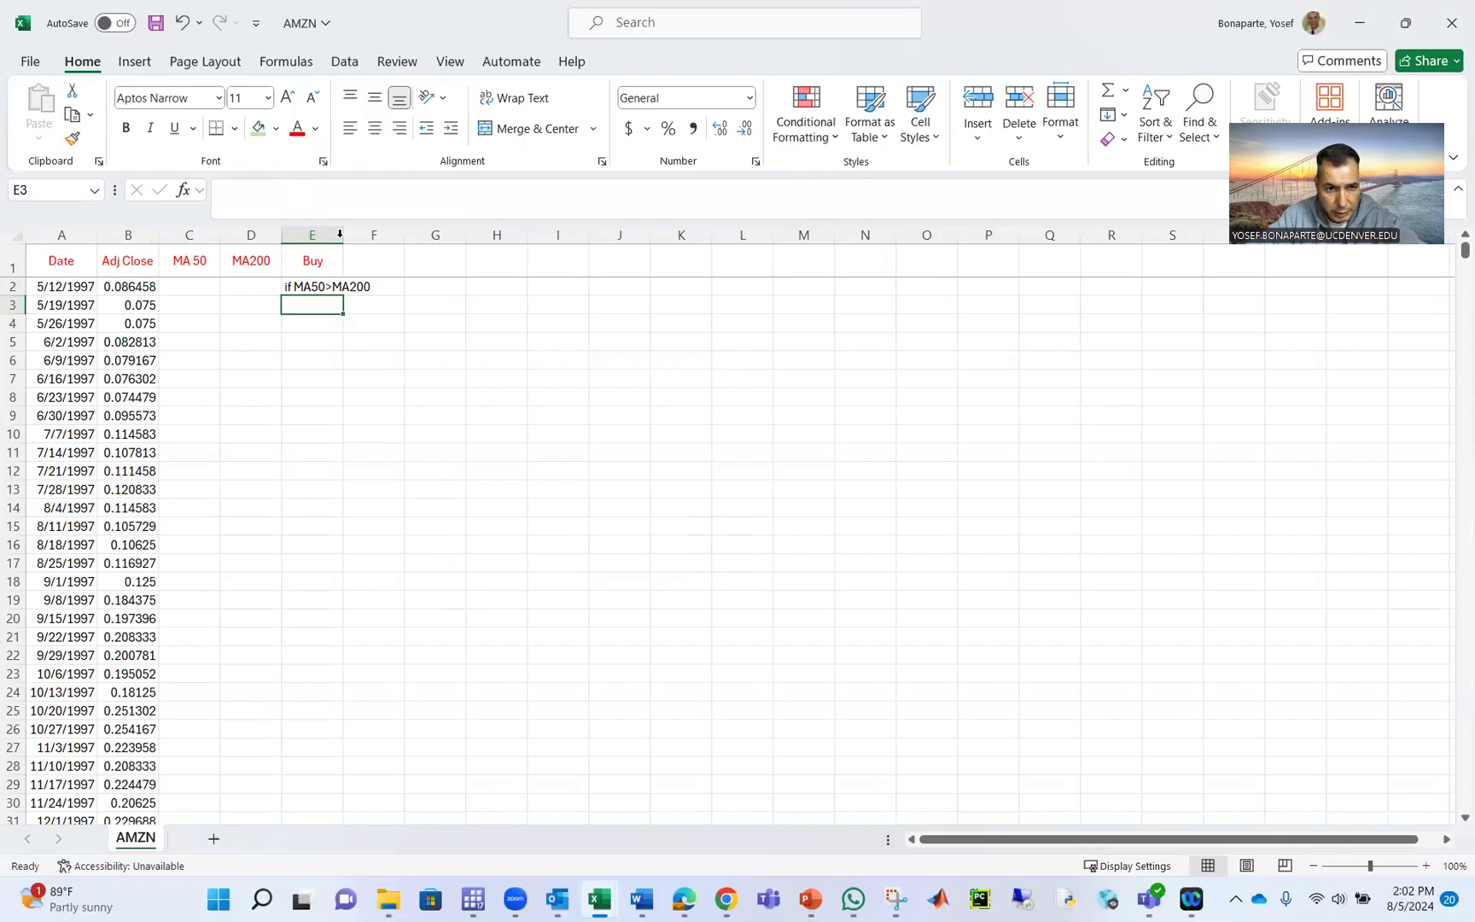
double_click(342, 235)
- Add a Sell header in F1 with 'if MA200>MA50' in F2
click(429, 260)
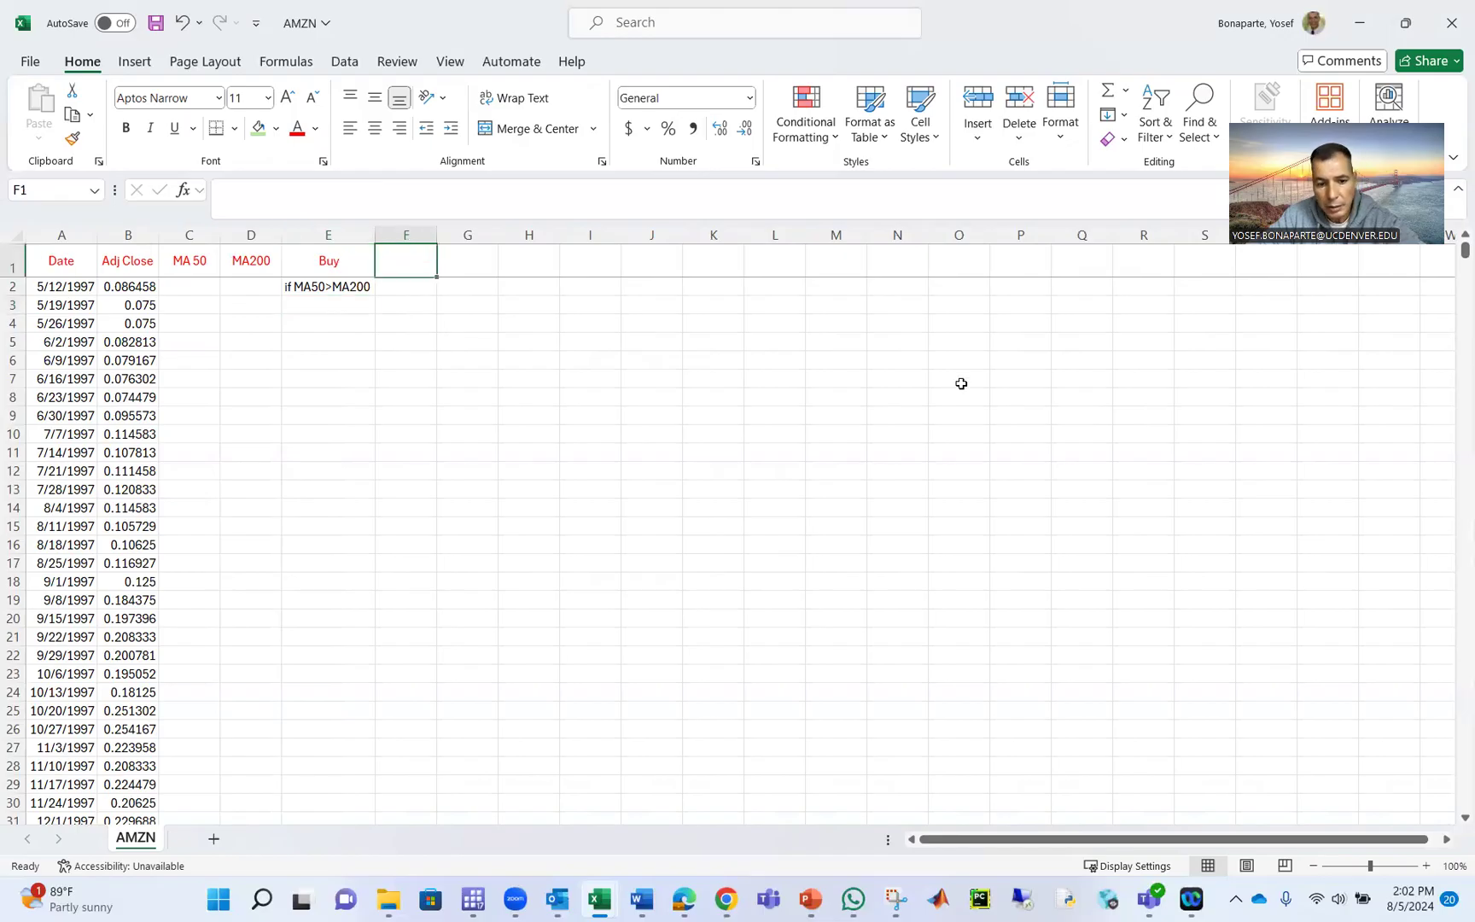
text(Sell)
key(Return)
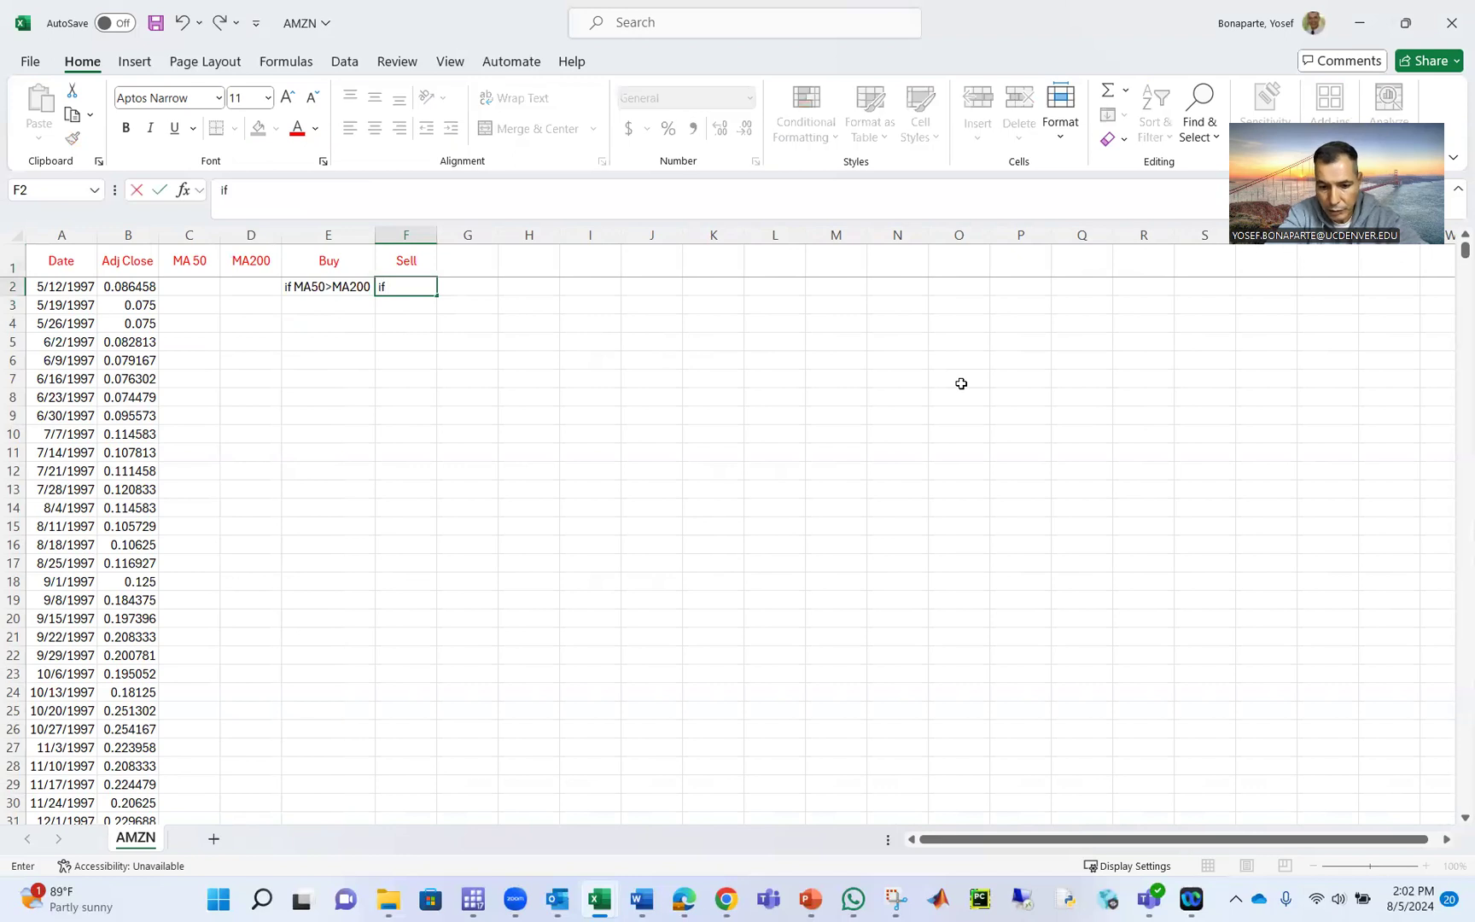
text(200)
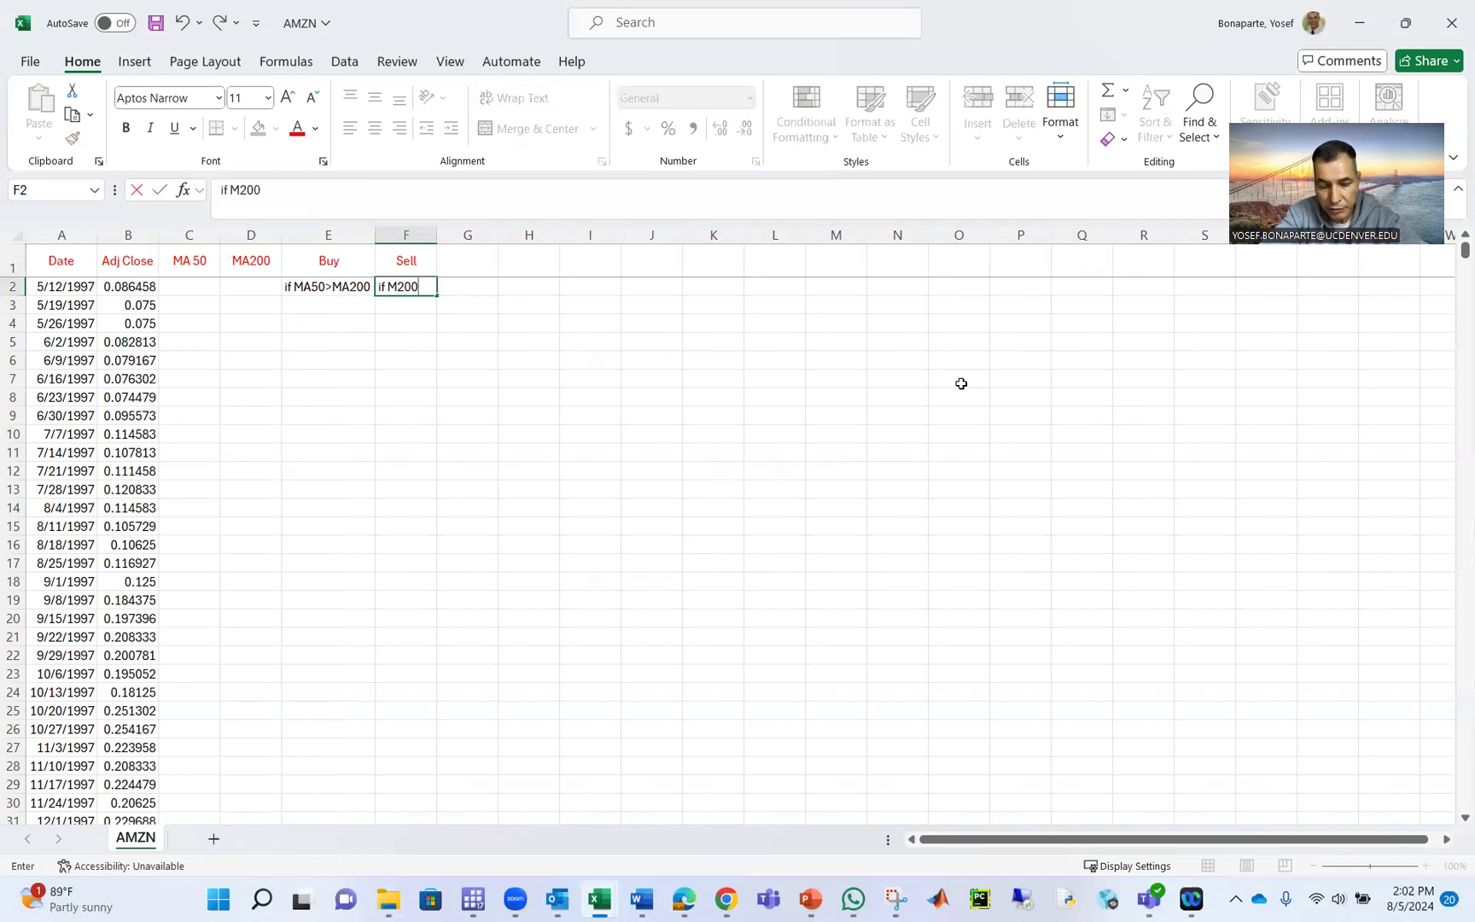
text(>M)
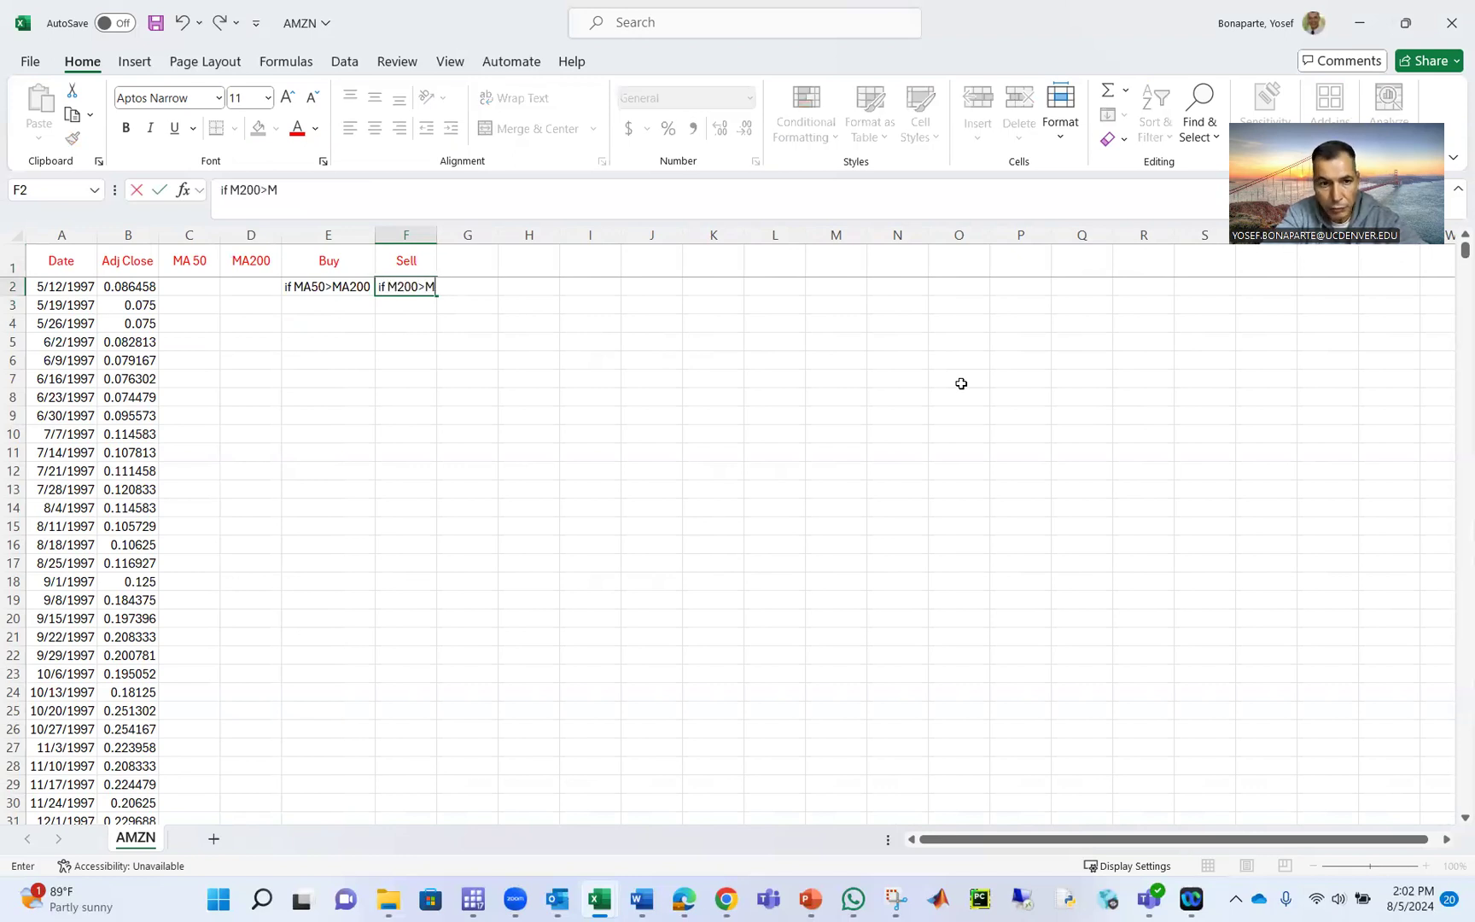
text(A50)
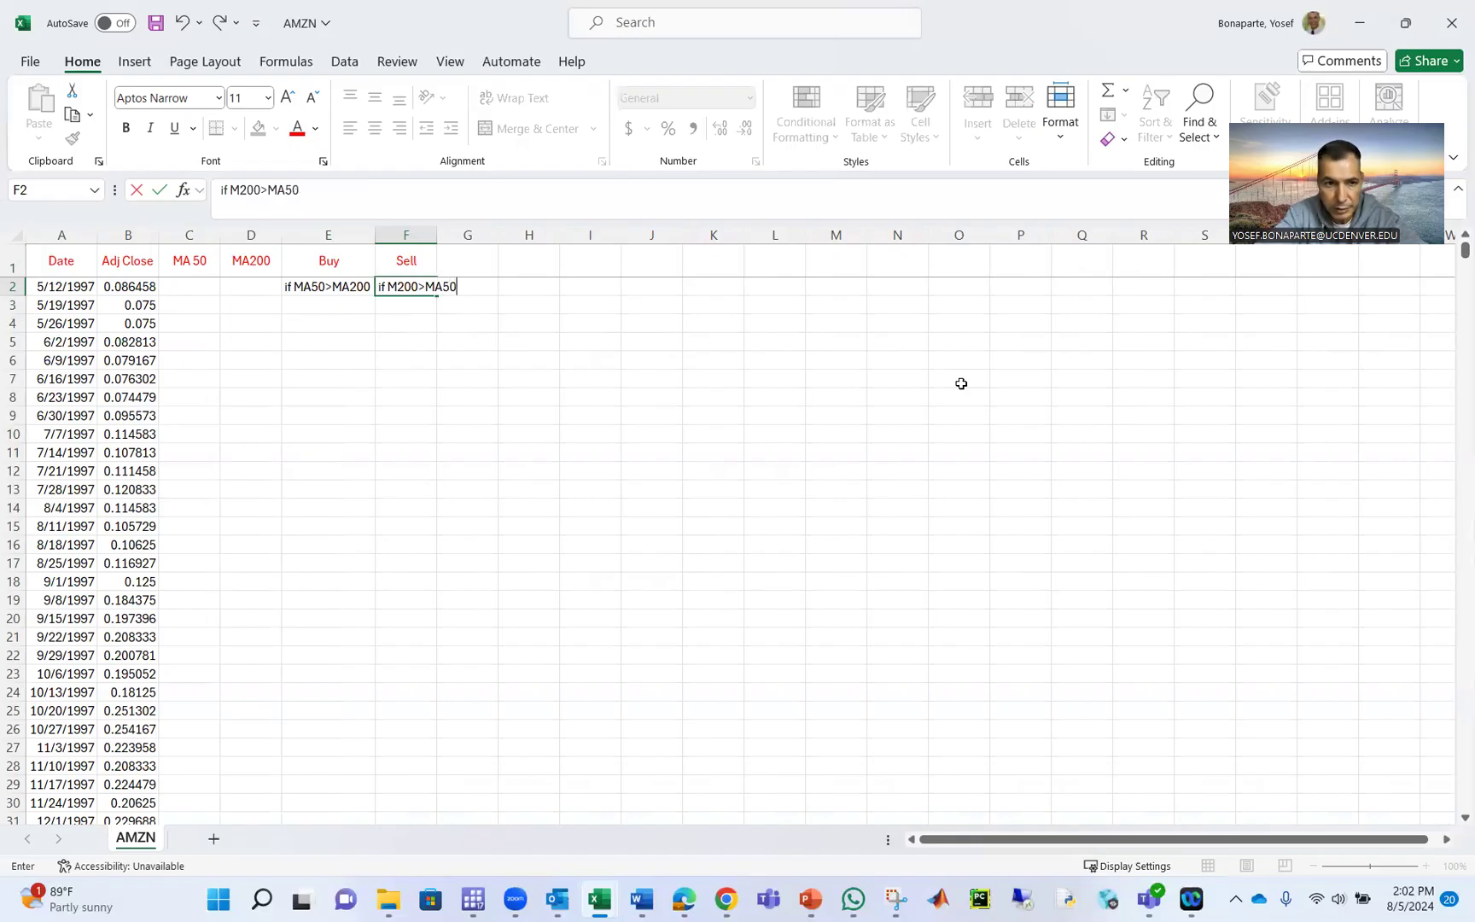
click(935, 488)
click(415, 286)
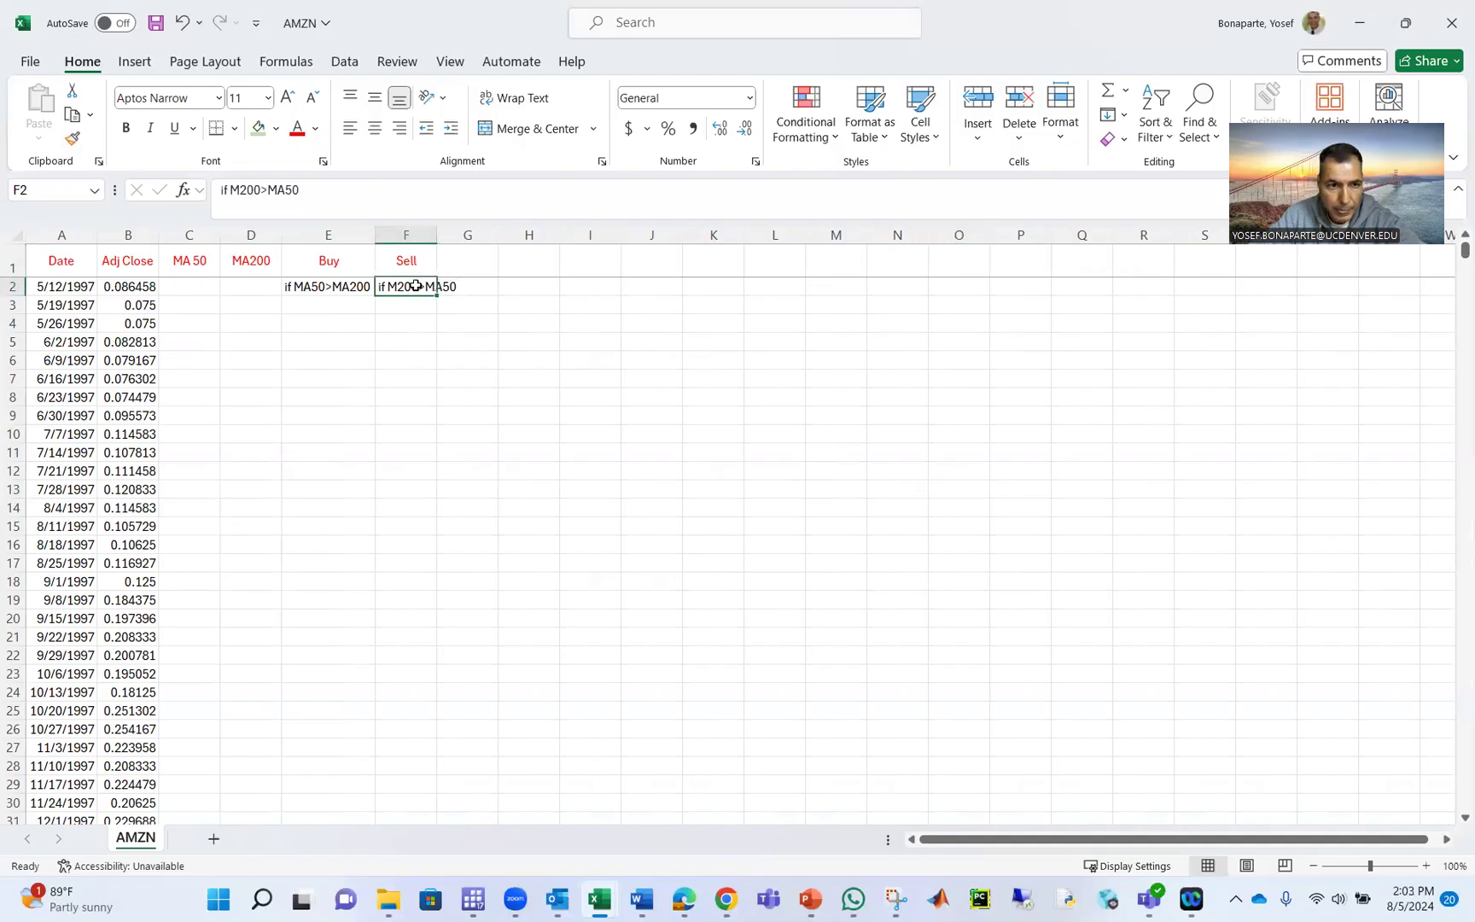
click(245, 190)
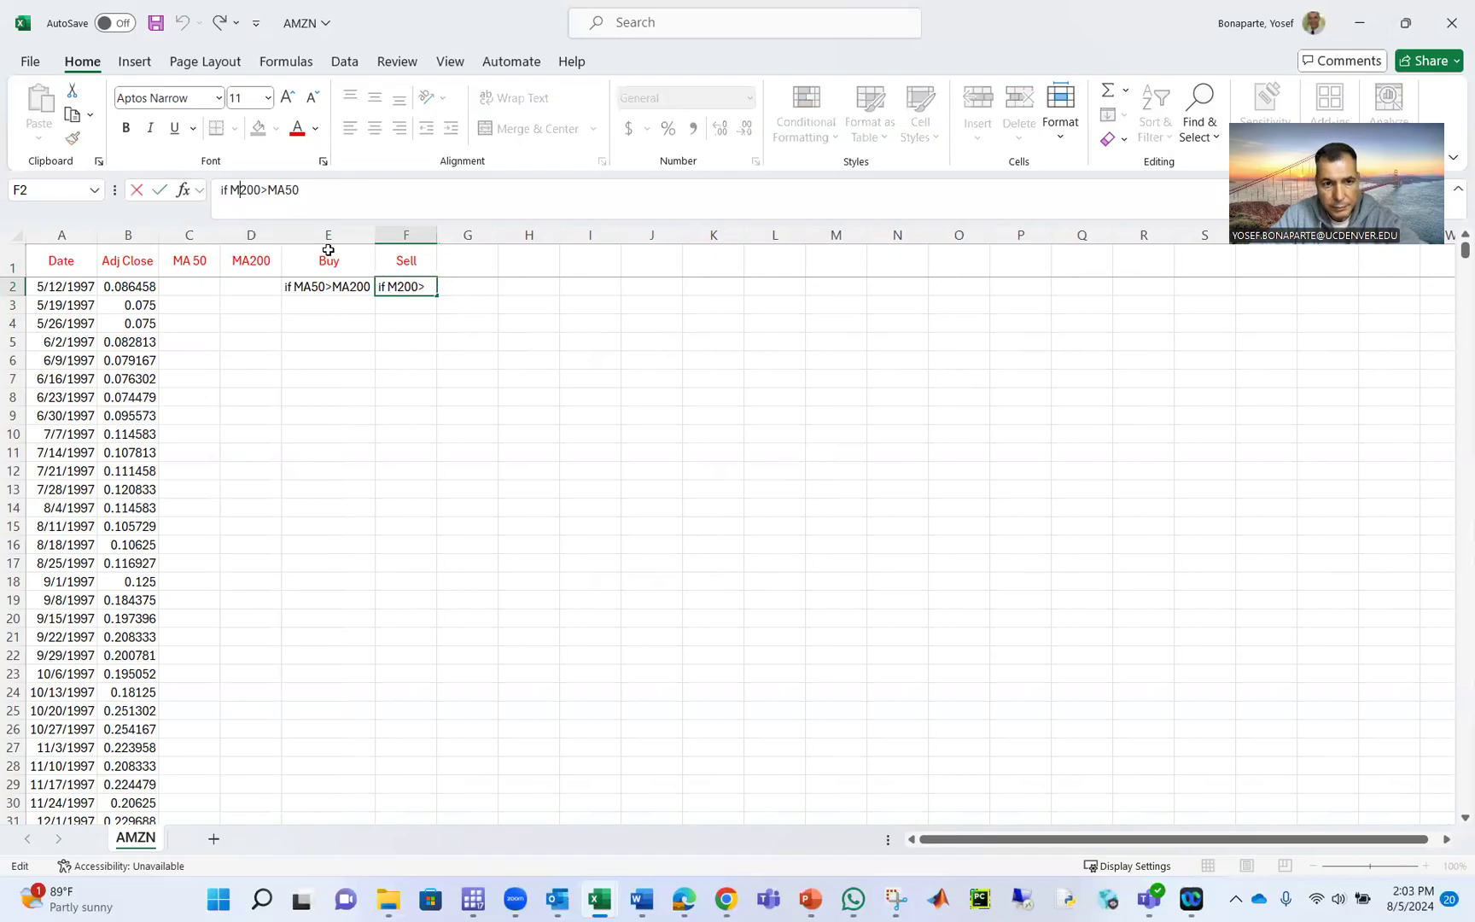
text(A)
key(Return)
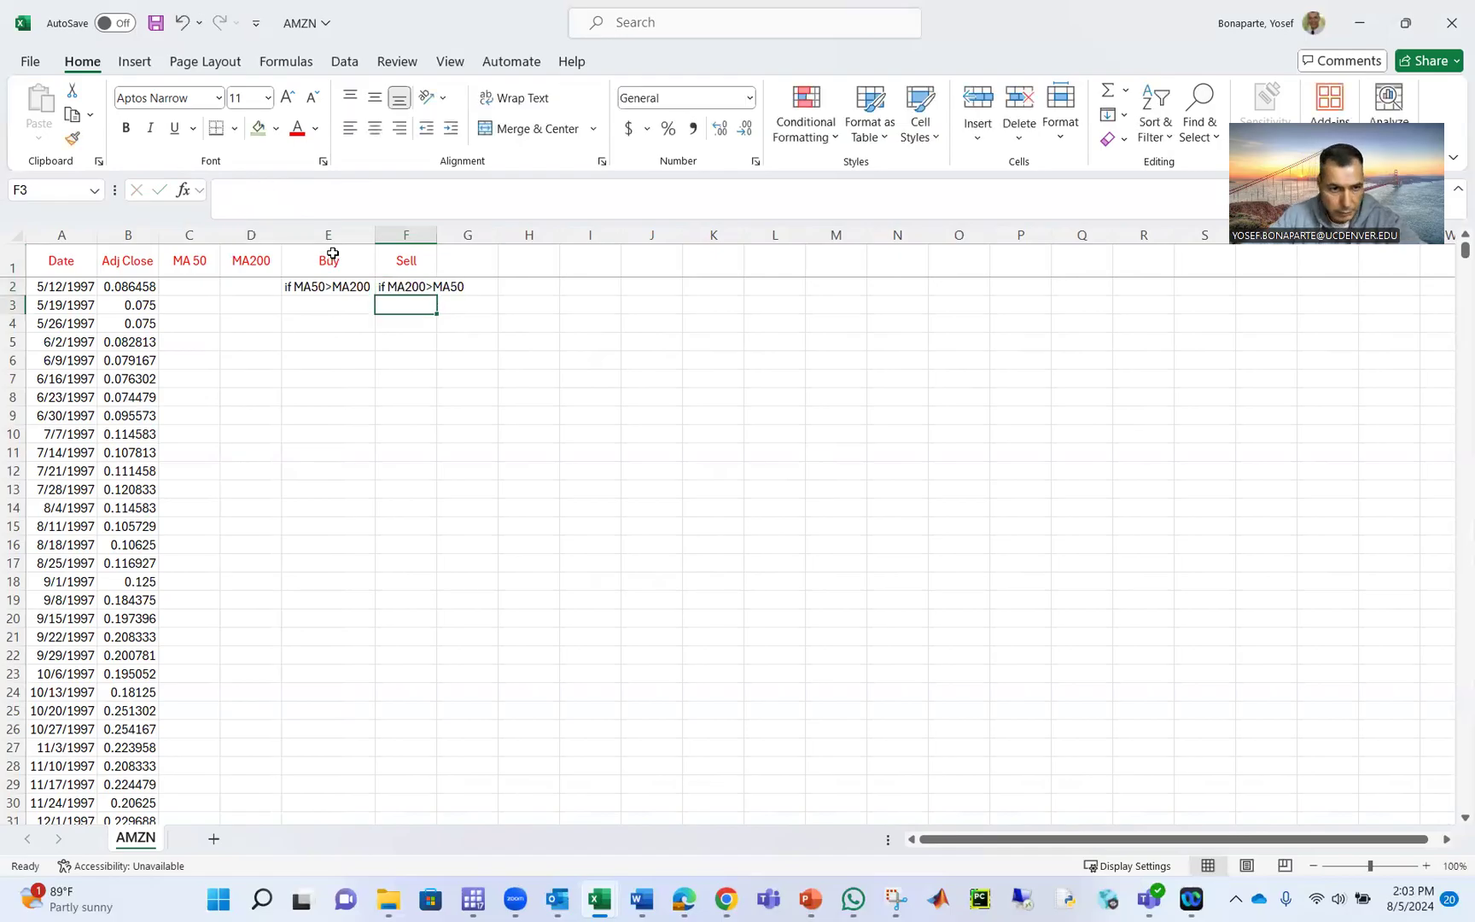
- Check the first MA 50 formula in C51 and whether D51 has an MA200 value
scroll(414, 588, down, 14)
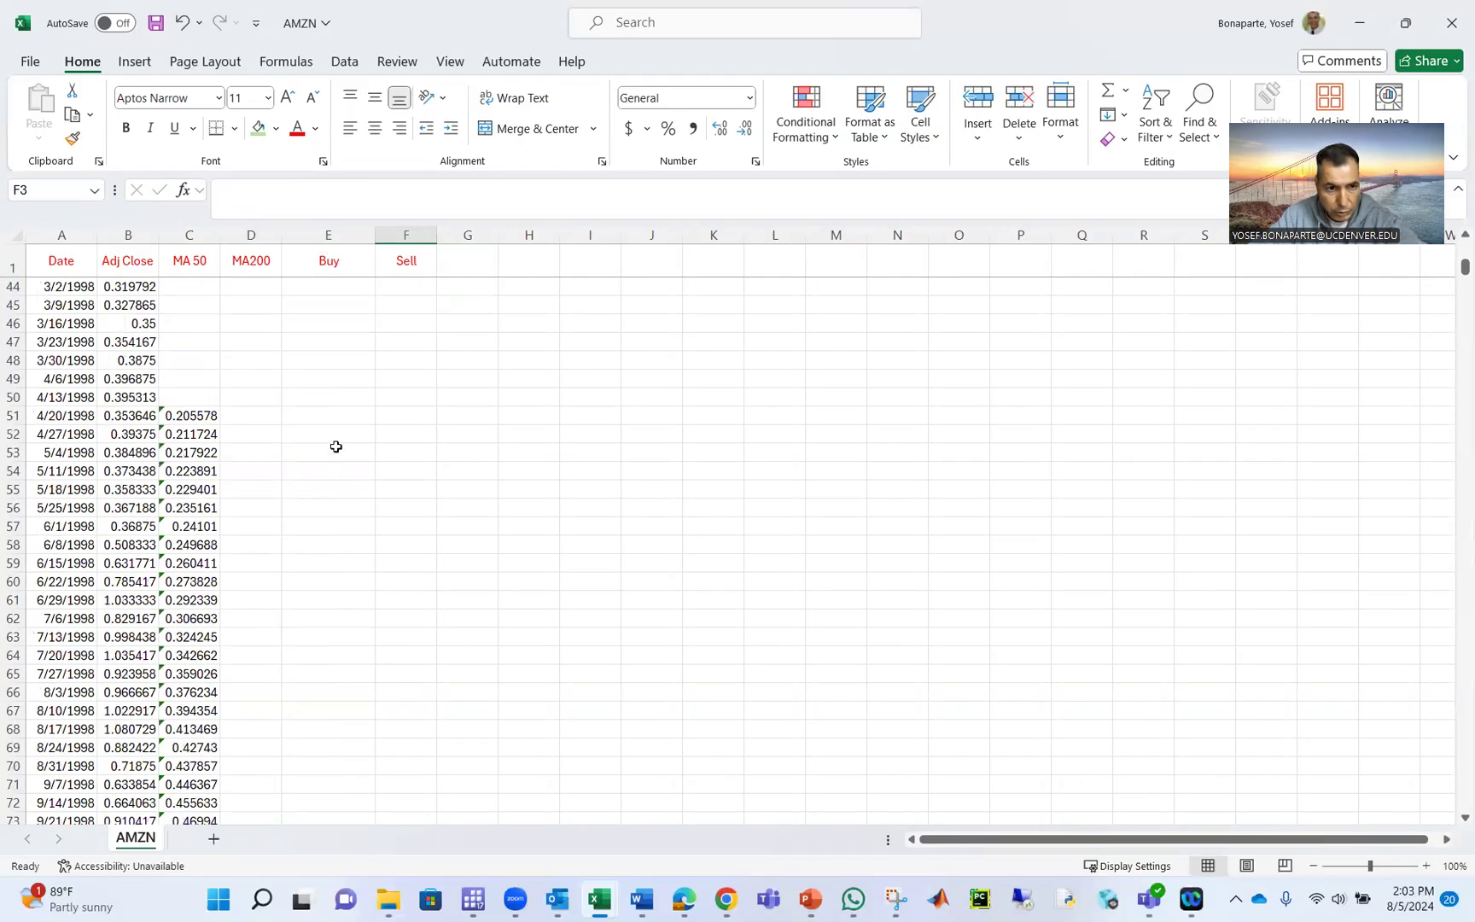
click(331, 414)
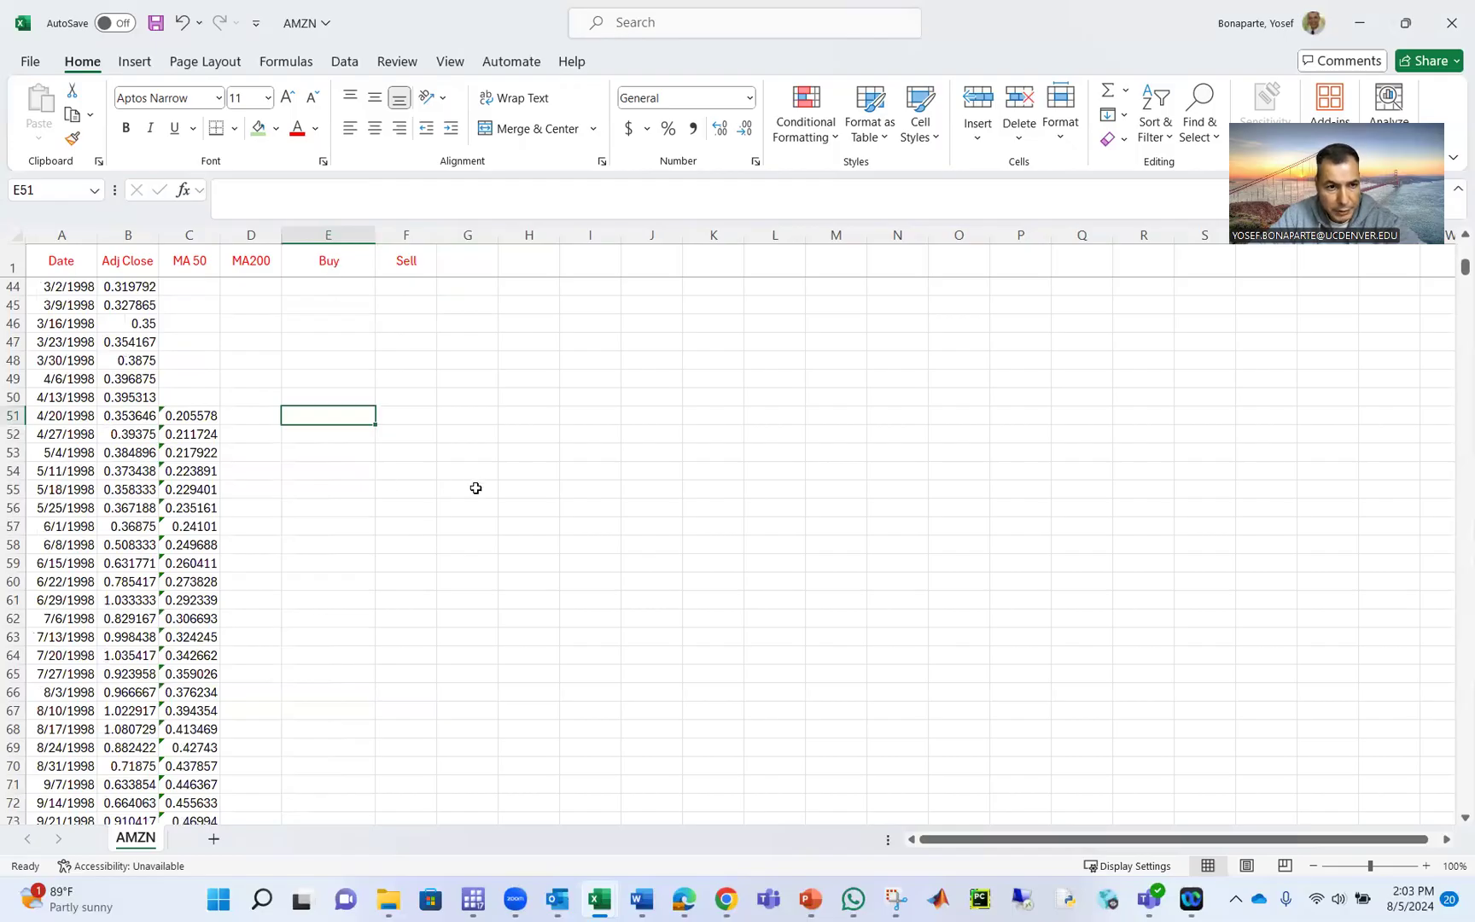
click(205, 416)
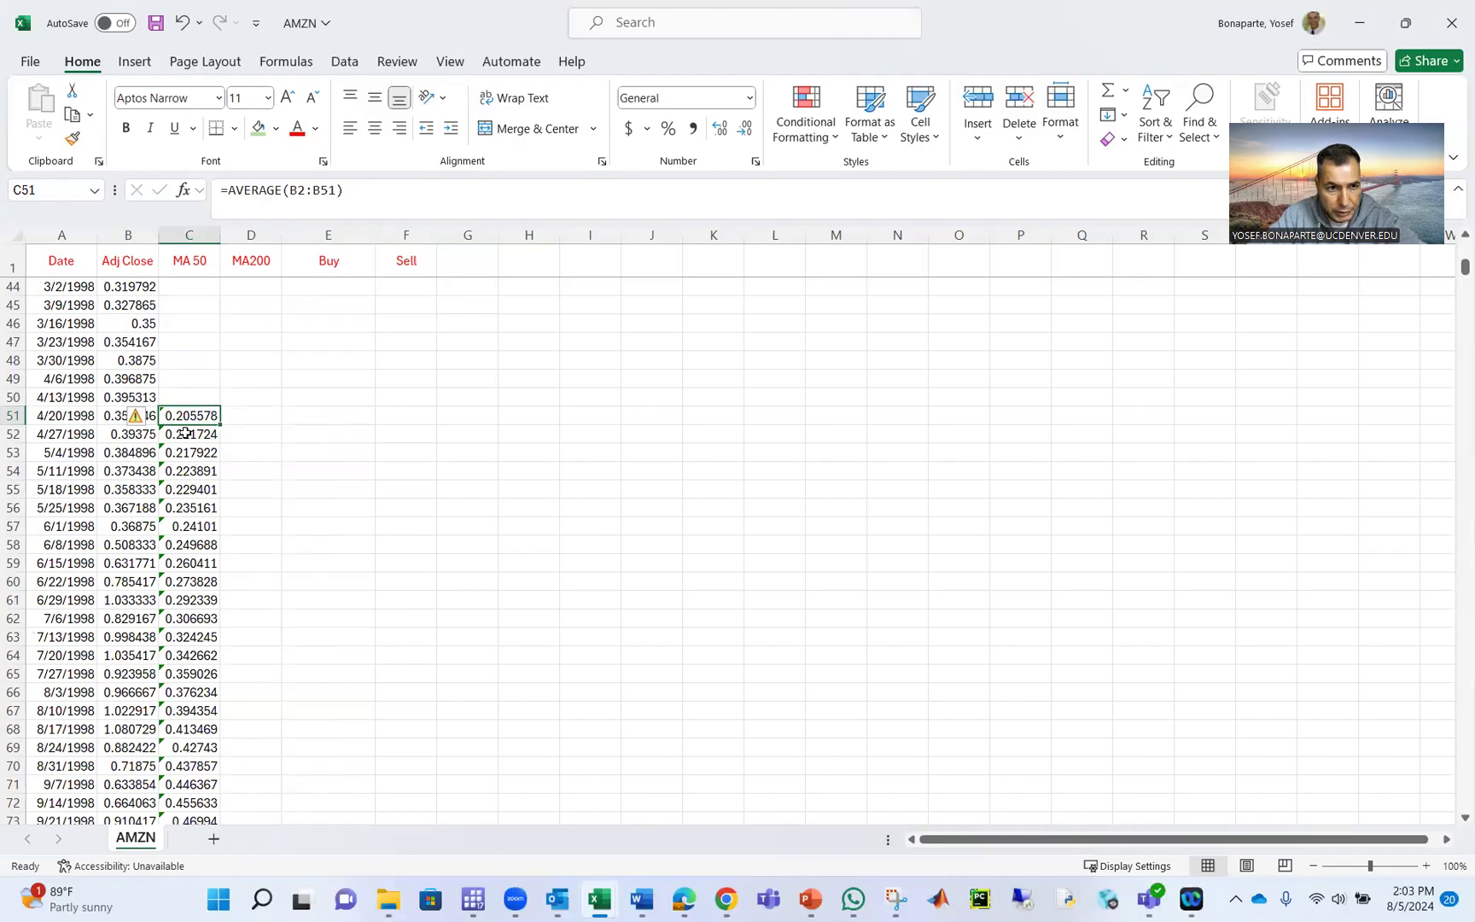
click(237, 416)
scroll(281, 504, down, 20)
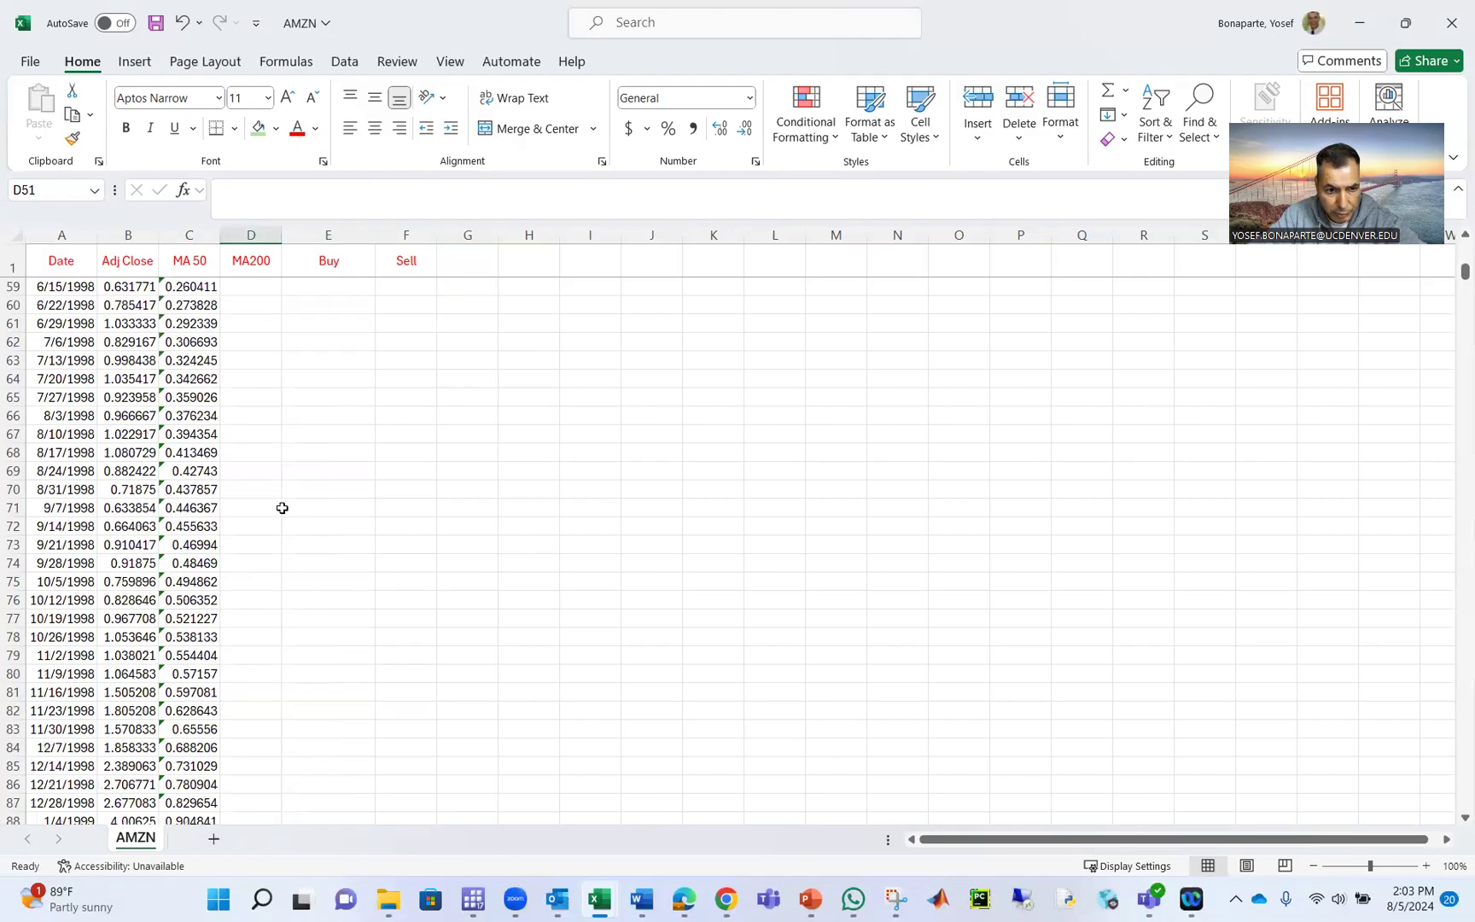
scroll(290, 522, down, 20)
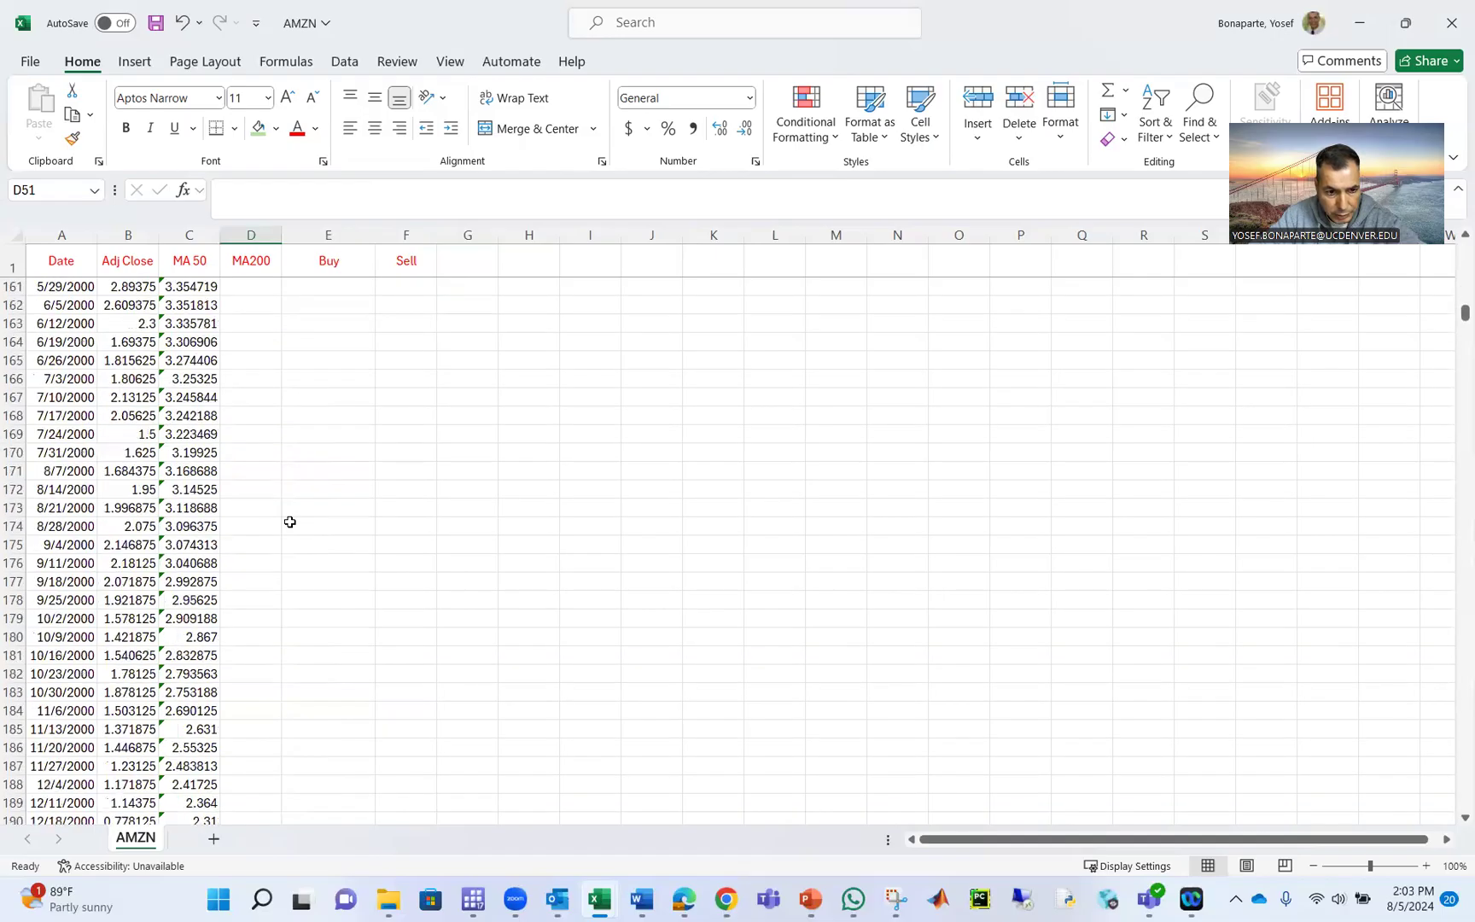
scroll(290, 521, up, 2)
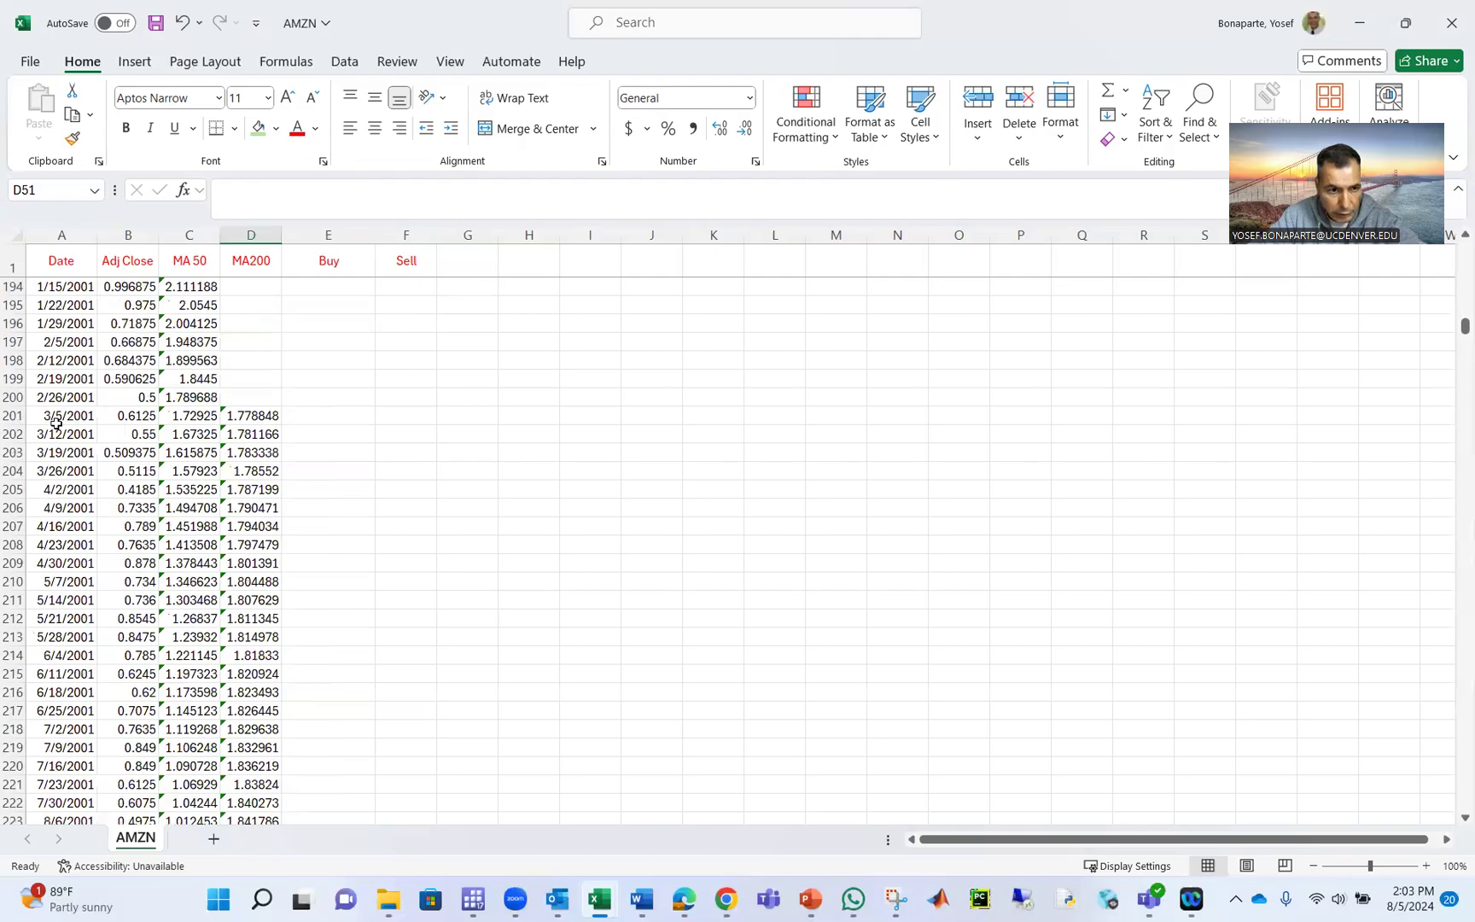
- Fill row 201 (3/5/2001) light green and inspect its MA 50 and MA200 values
click(13, 415)
click(257, 129)
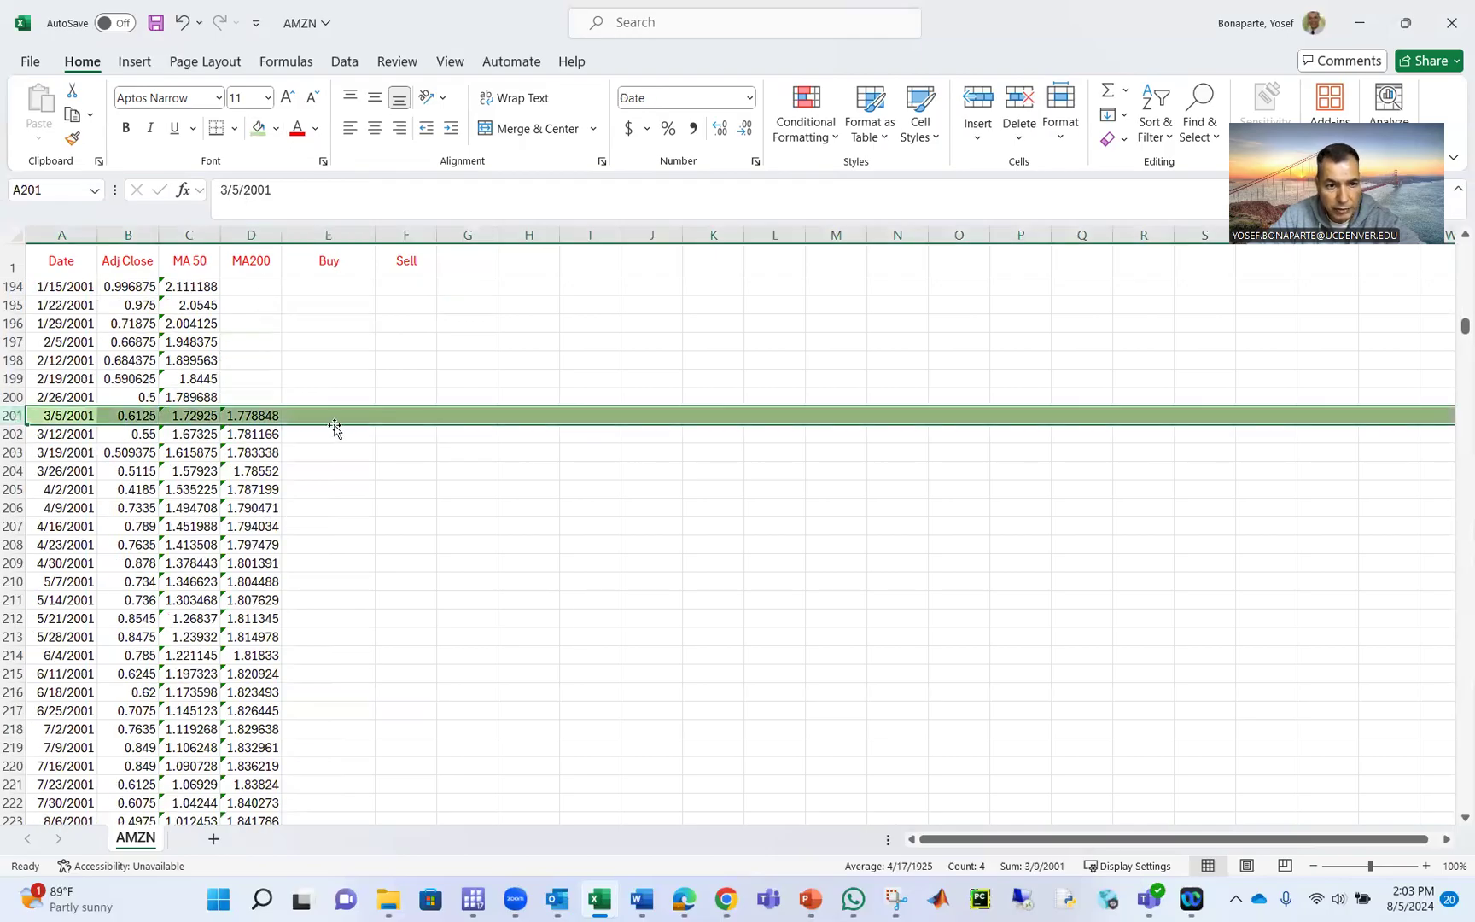
click(332, 417)
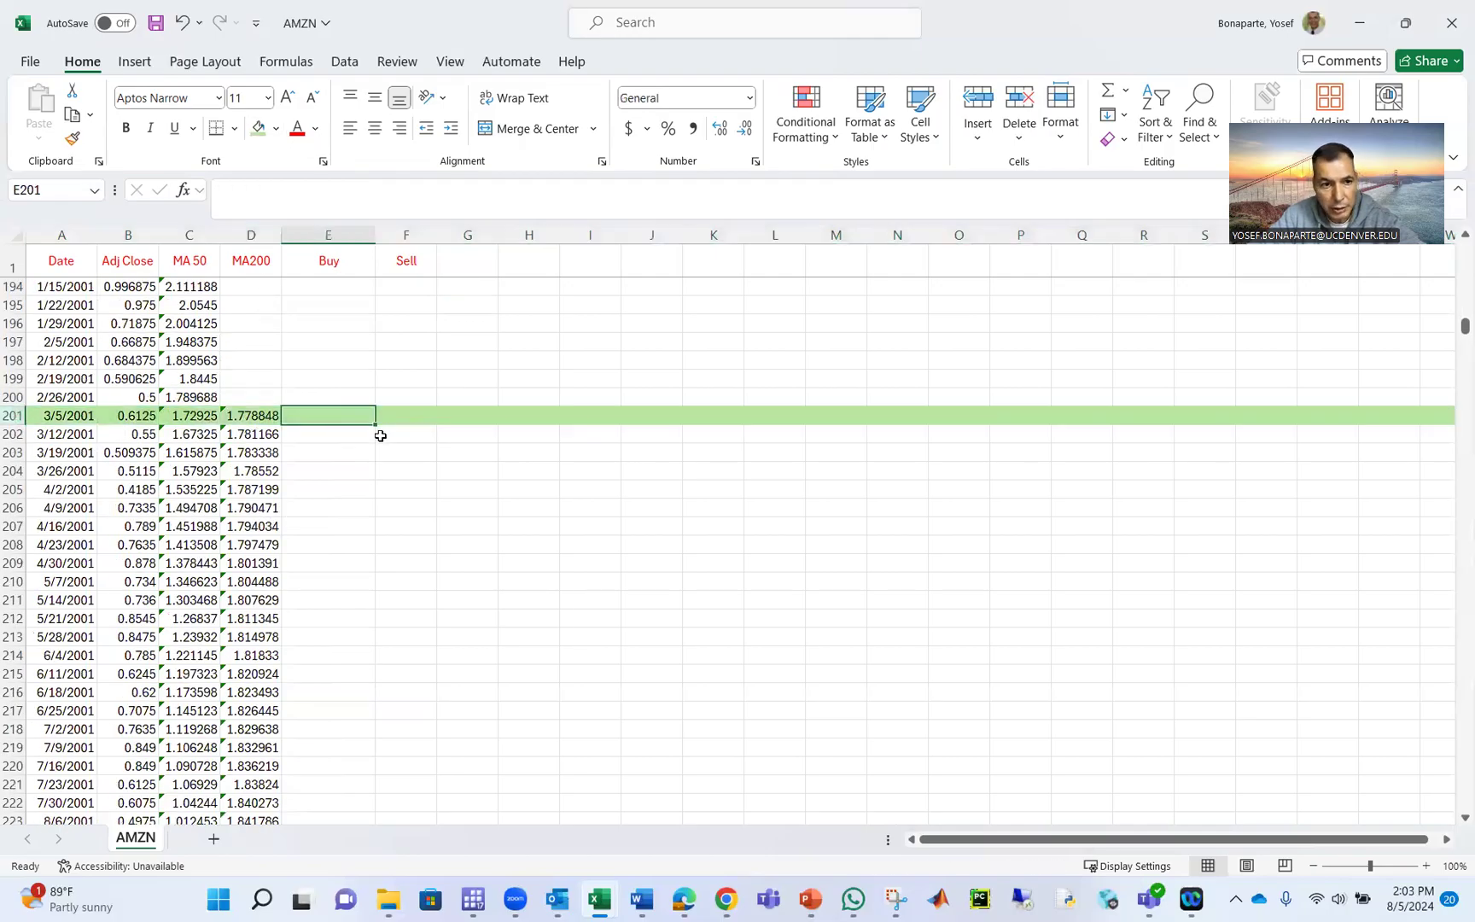
click(189, 412)
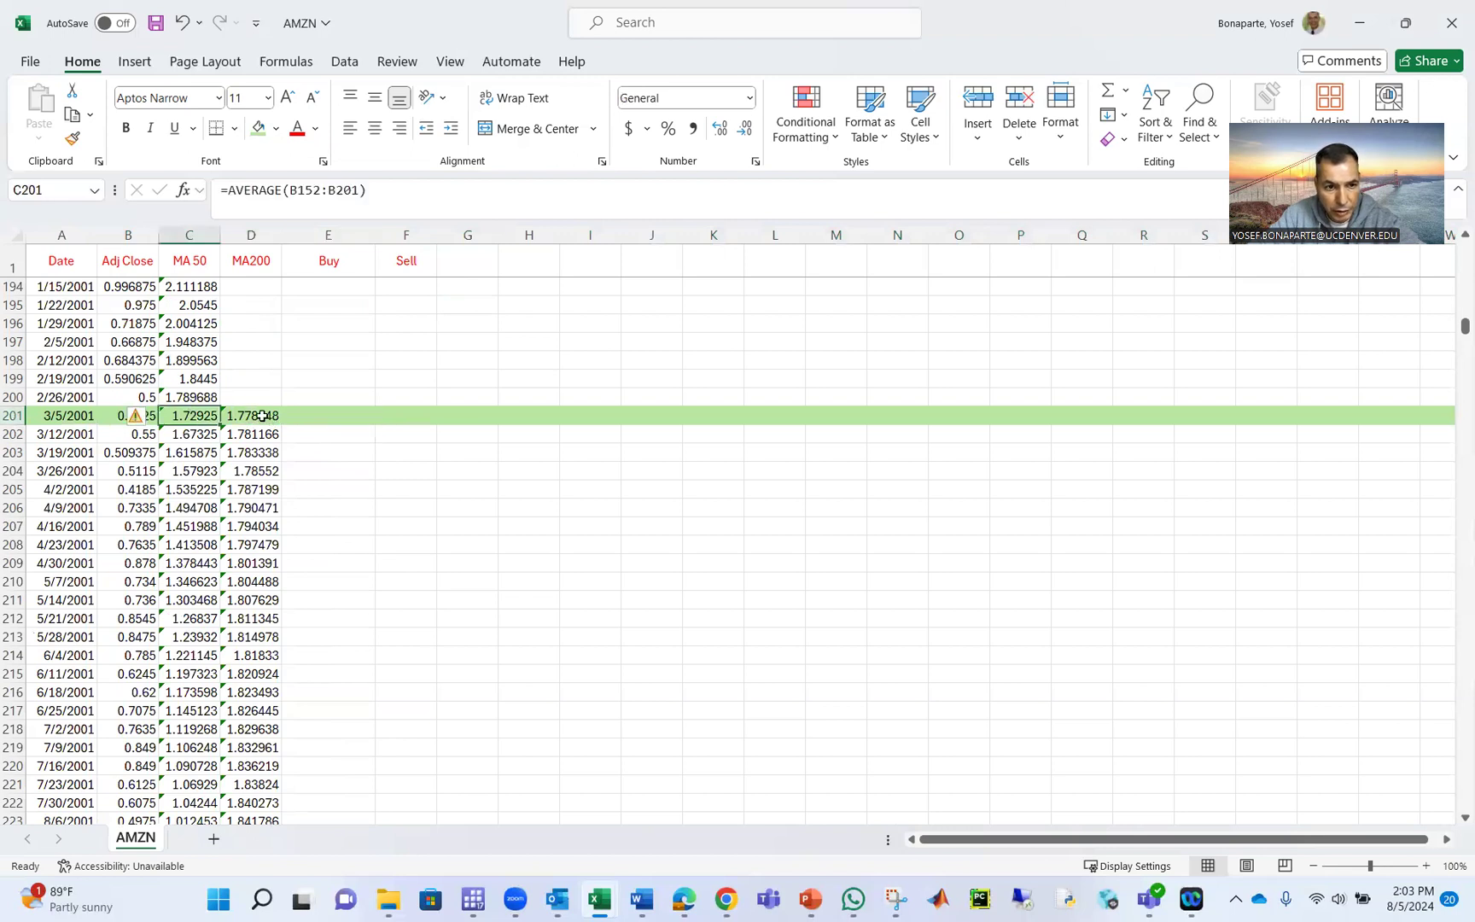
click(256, 418)
click(356, 412)
- Put 1000 starting capital in G1 and make E200 reference it with =G1
click(357, 400)
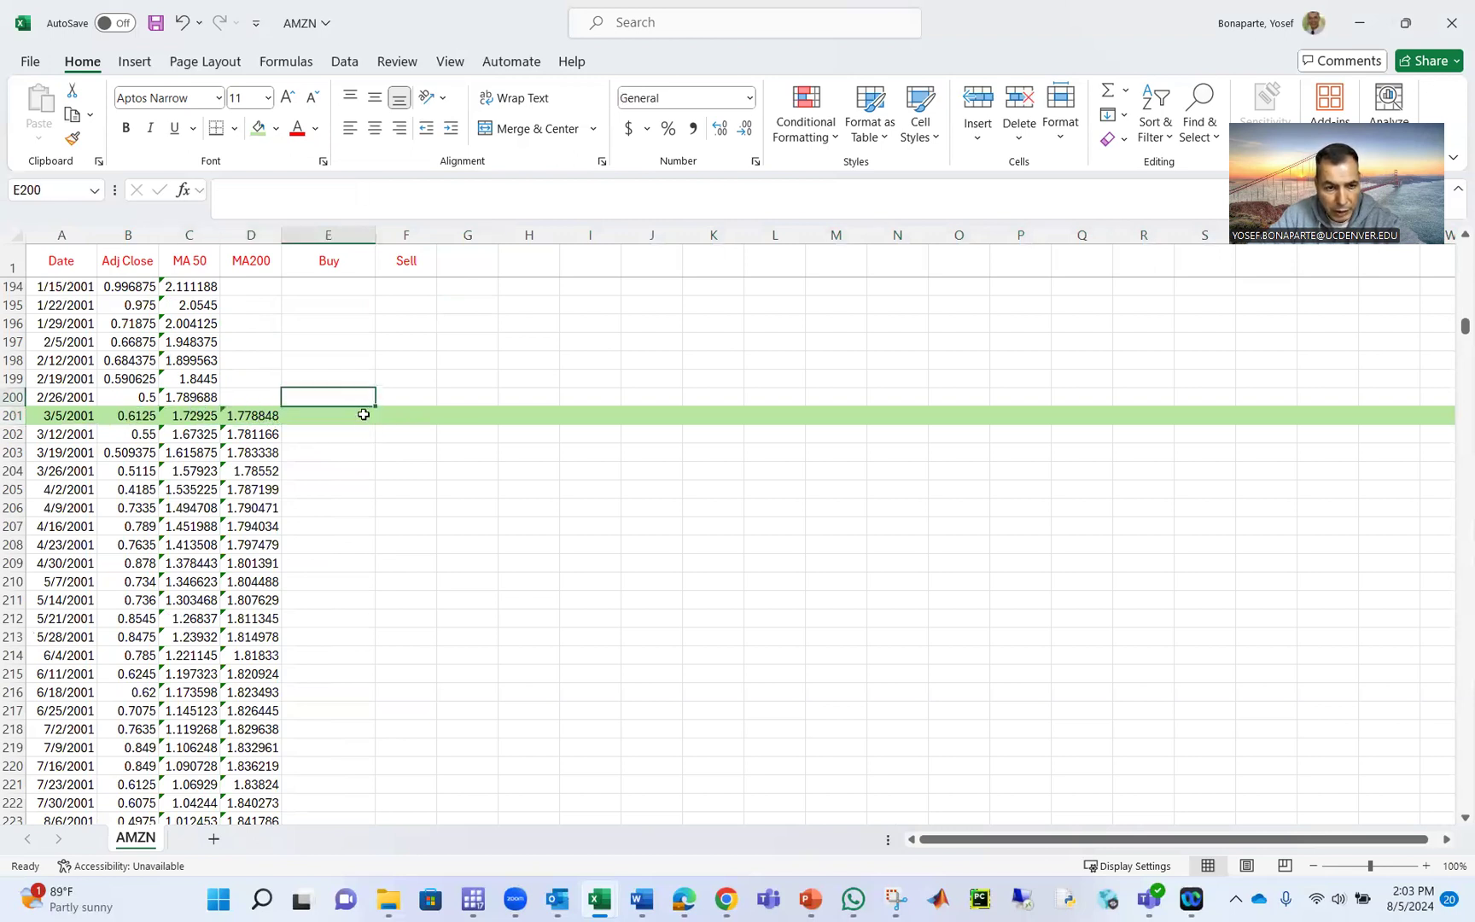
text(1000)
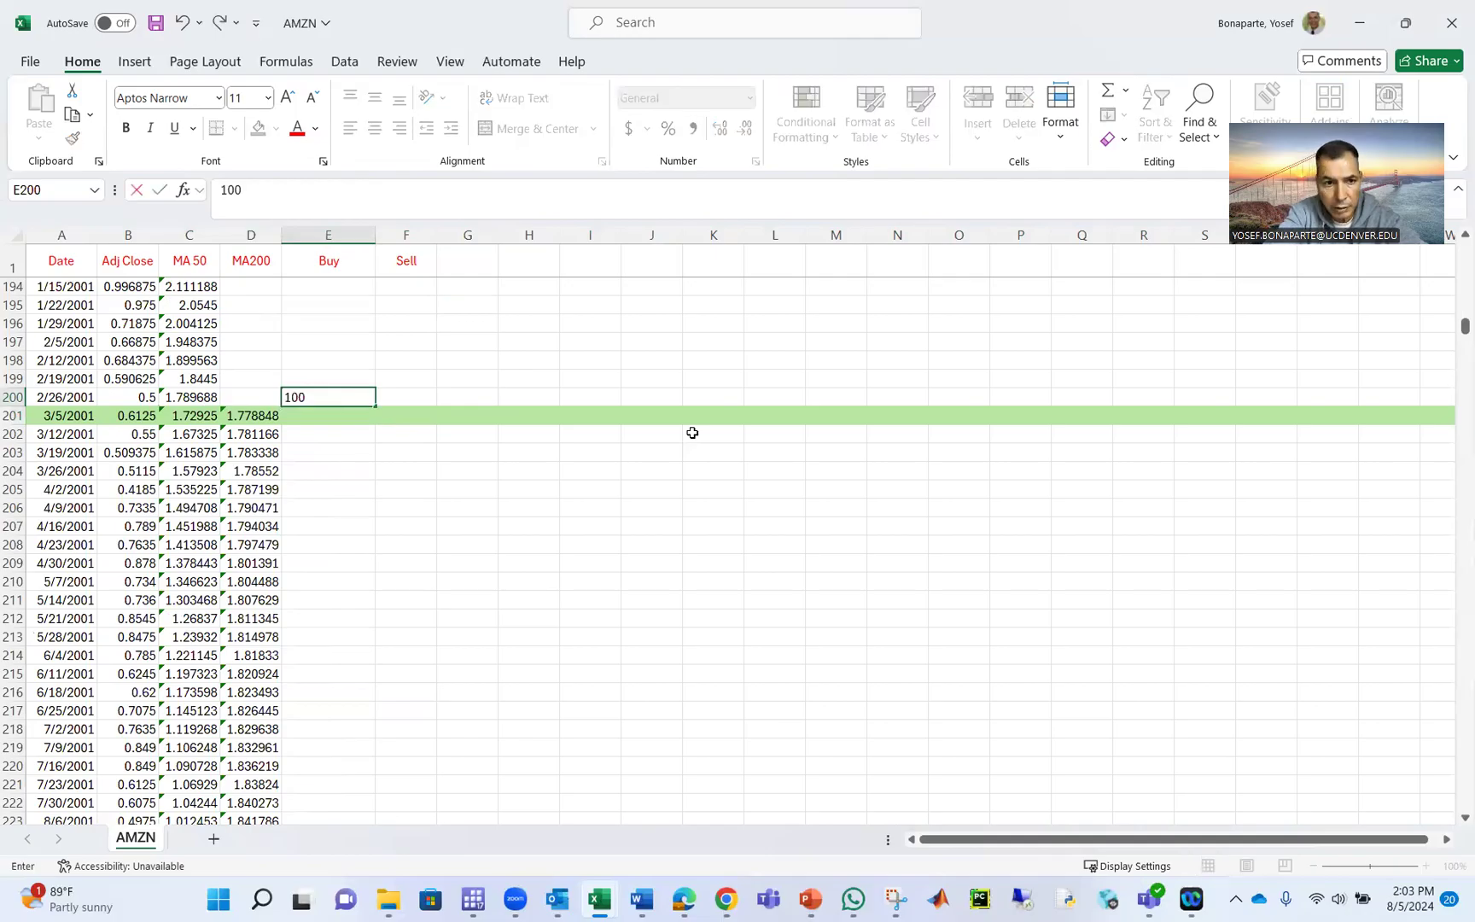
click(433, 398)
click(467, 266)
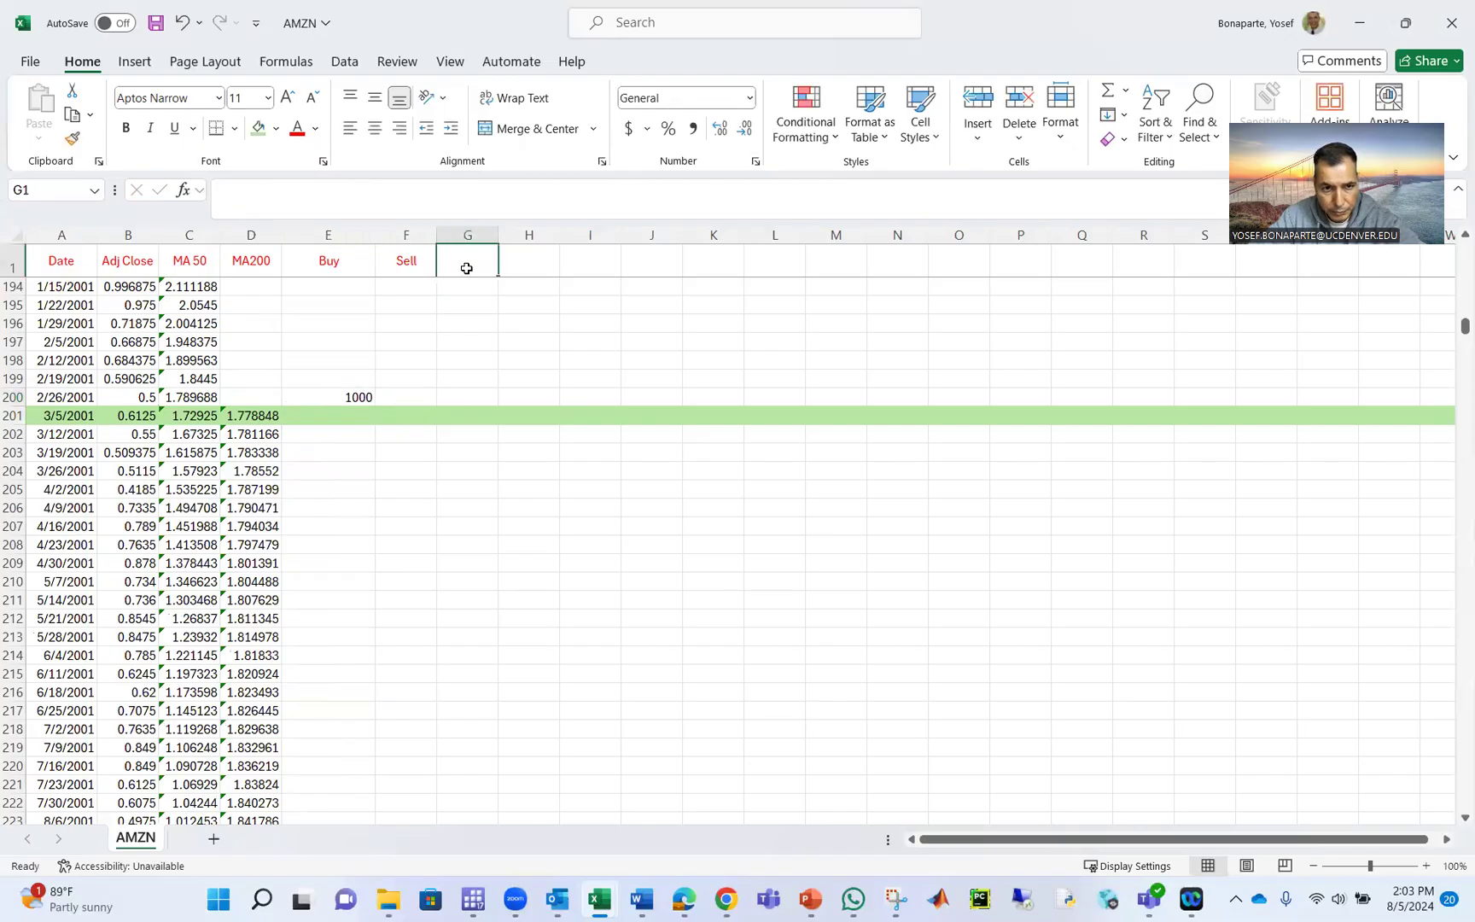
text(1000)
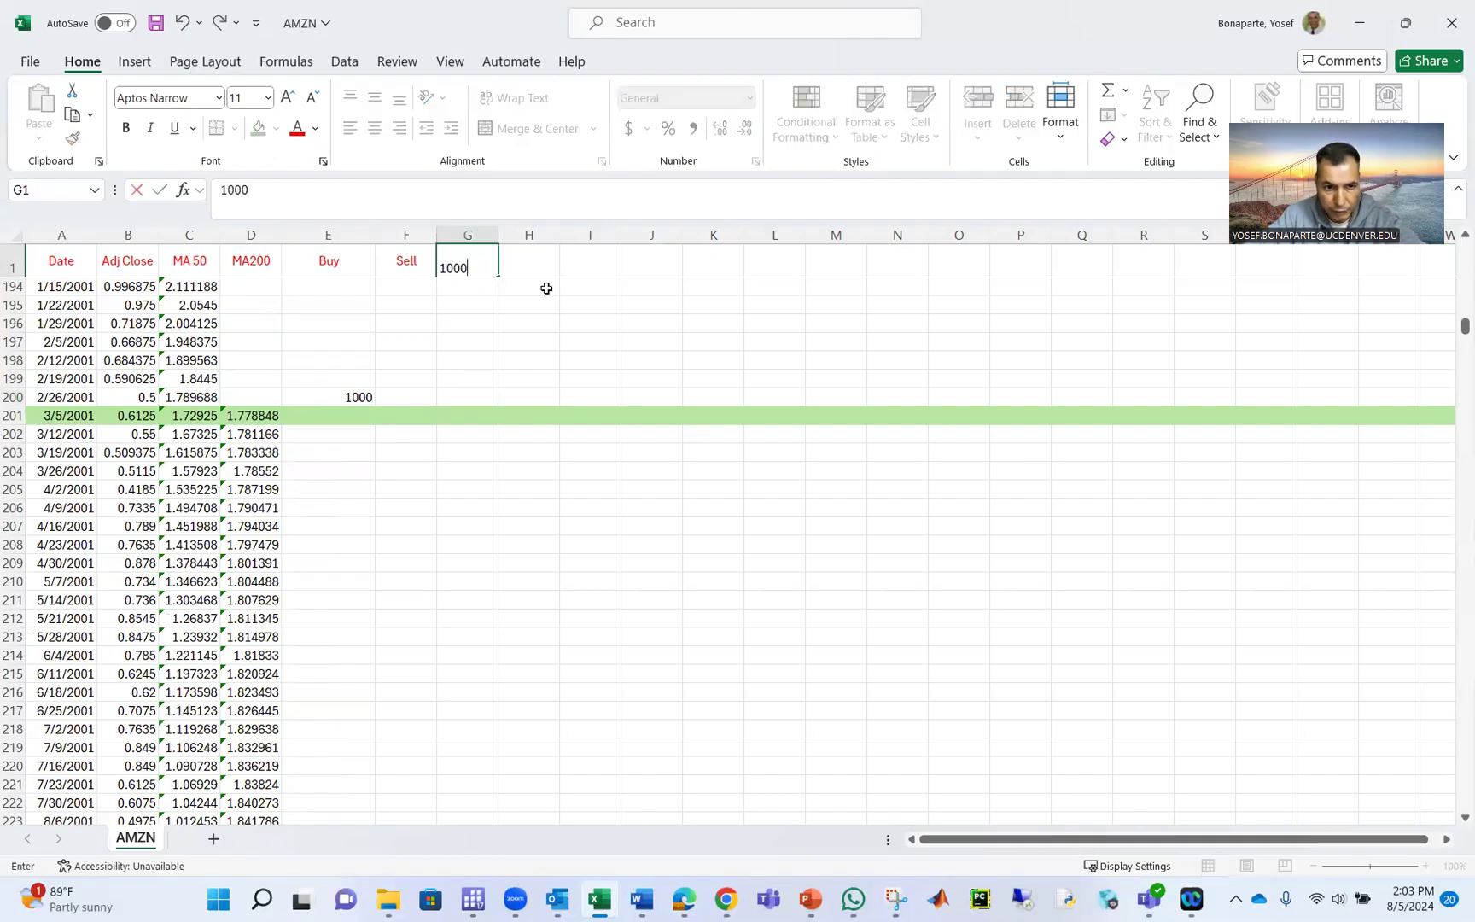
click(546, 288)
click(367, 397)
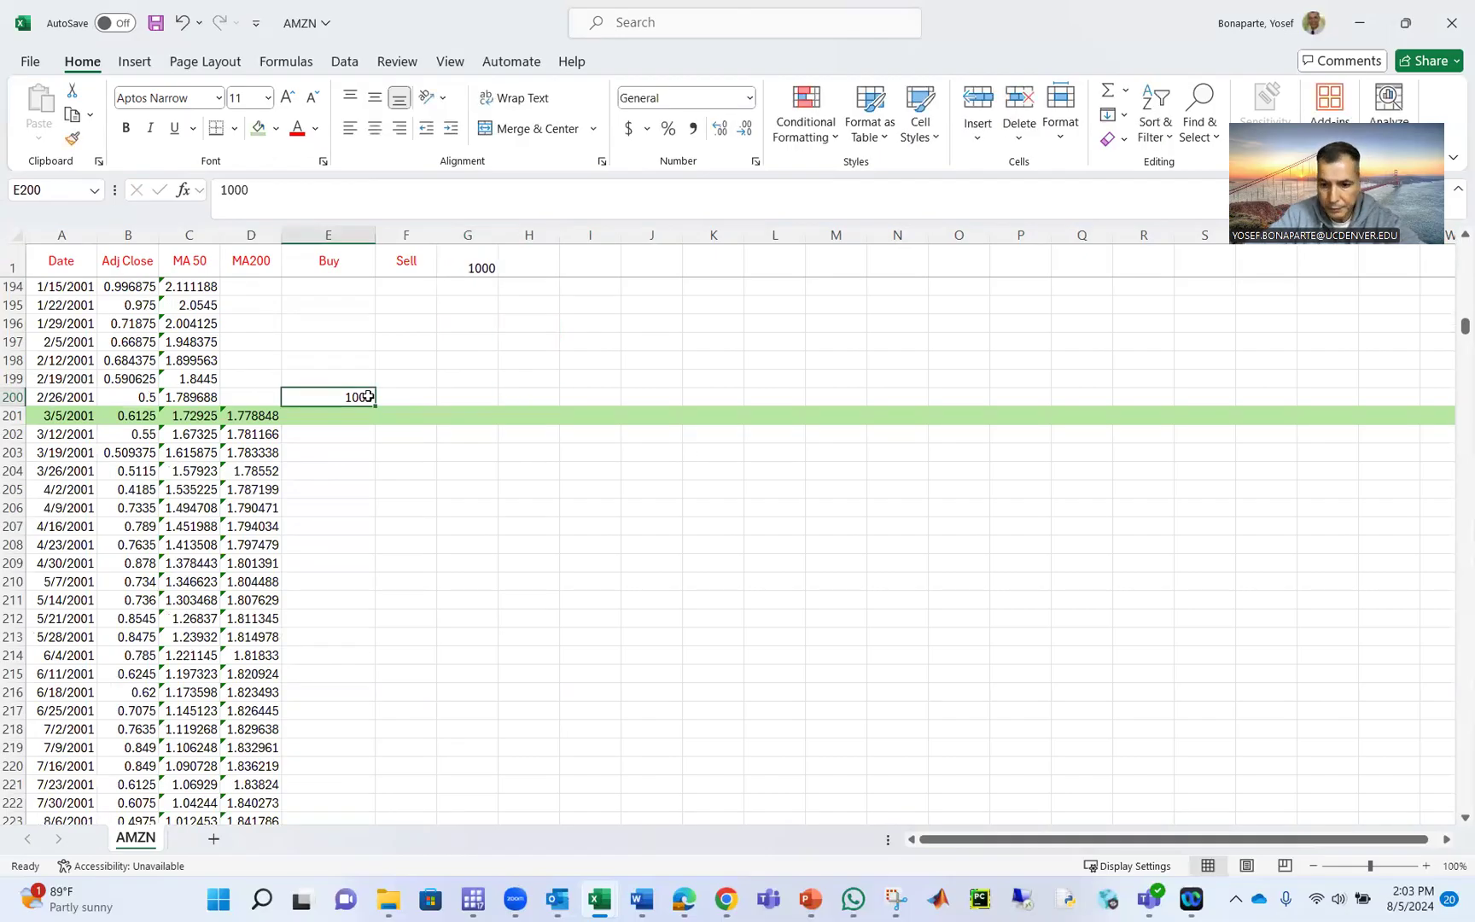
text(=)
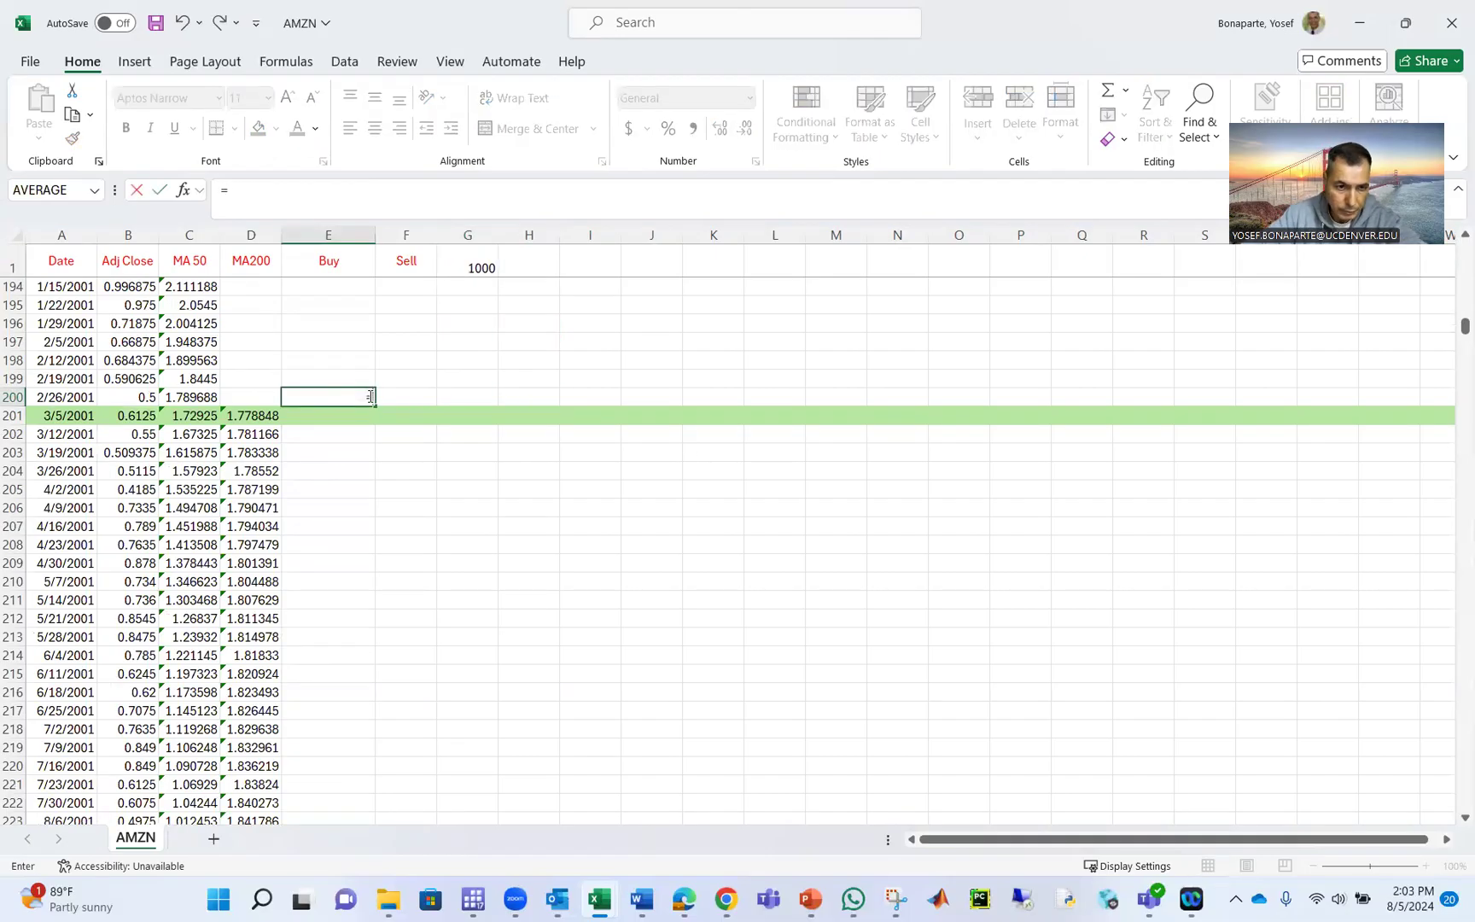
click(479, 268)
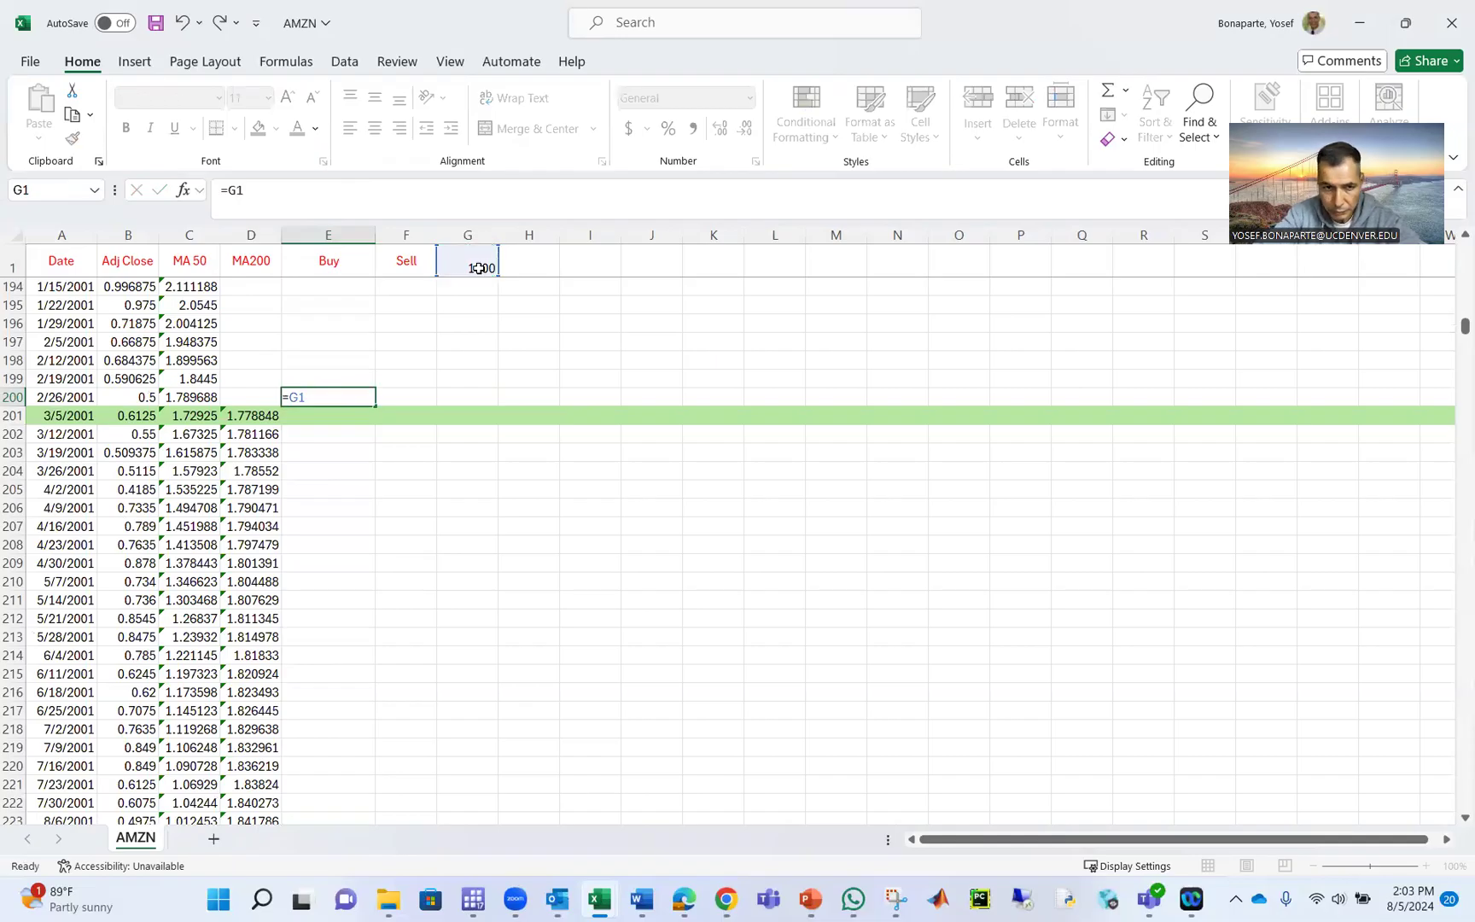
key(Return)
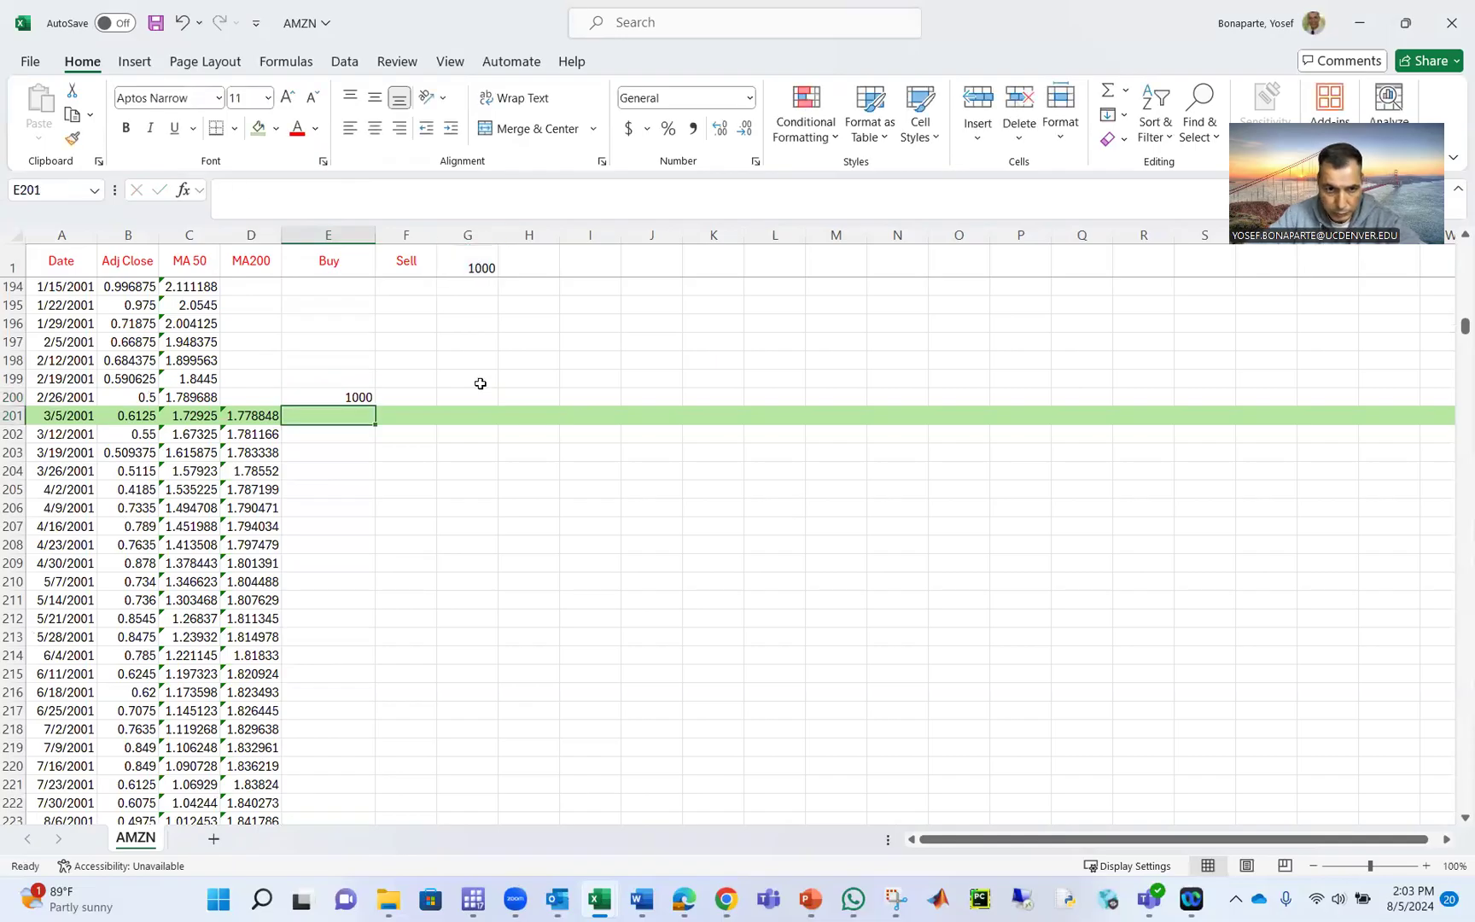
click(324, 393)
- Enter =IF(C201>D201,E200*B201/B200,E200) in E201
click(347, 414)
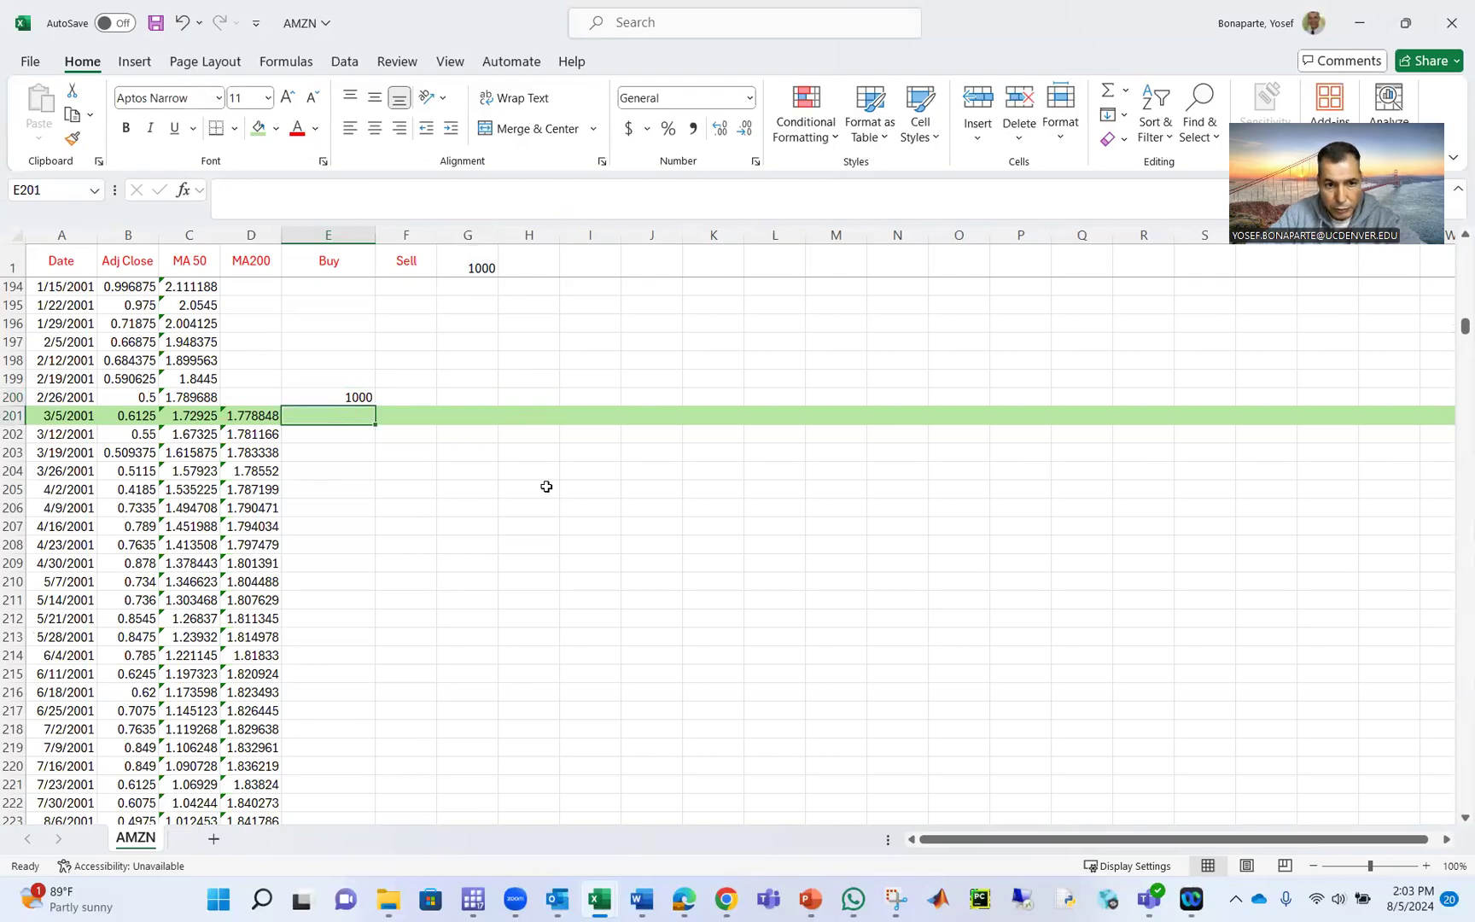
text(=if)
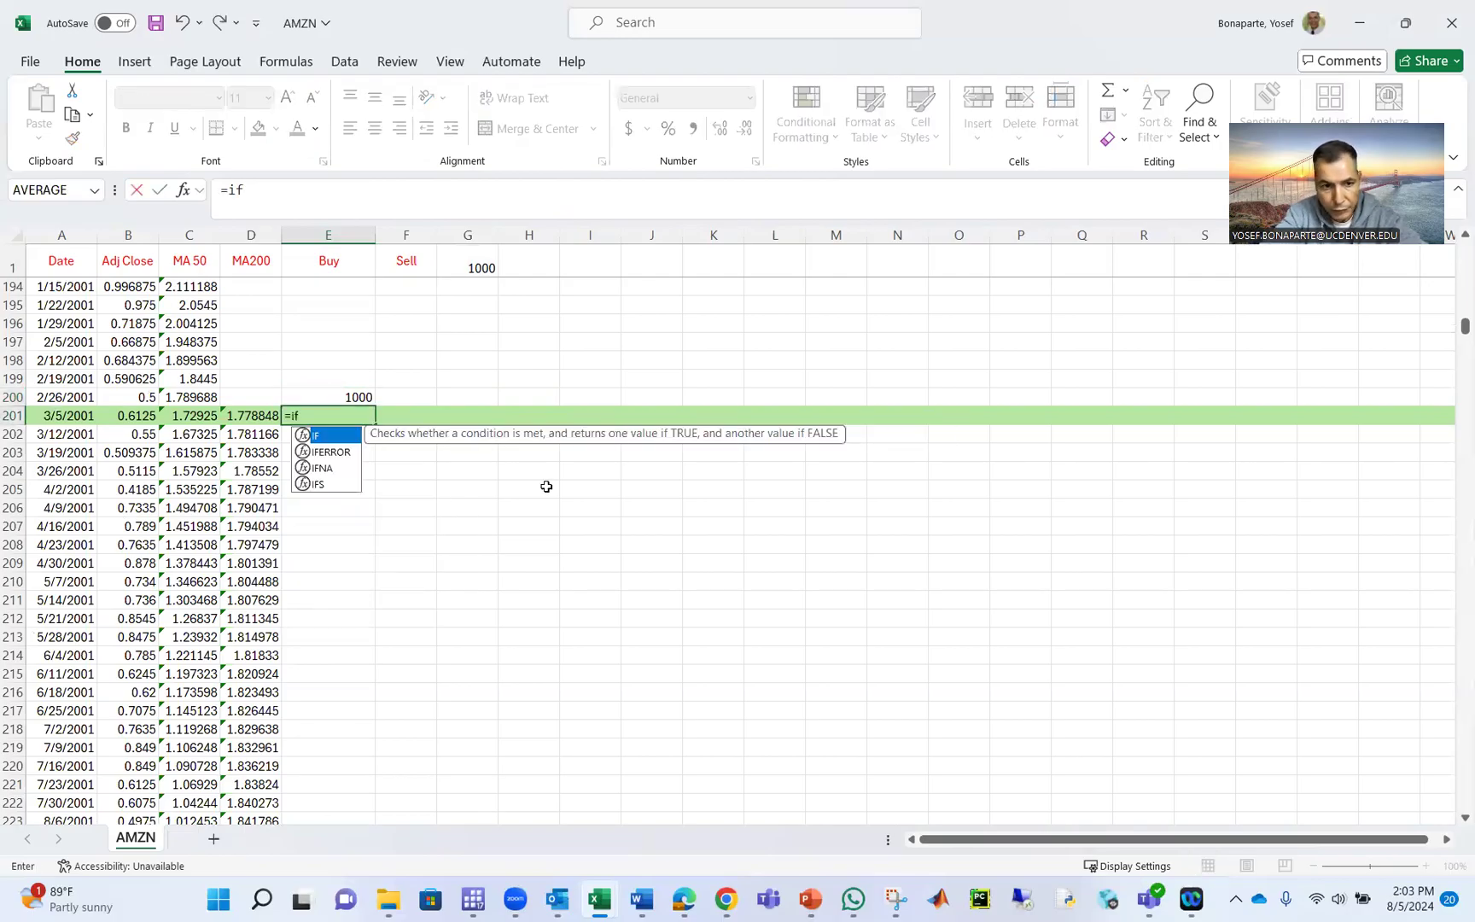
text(()
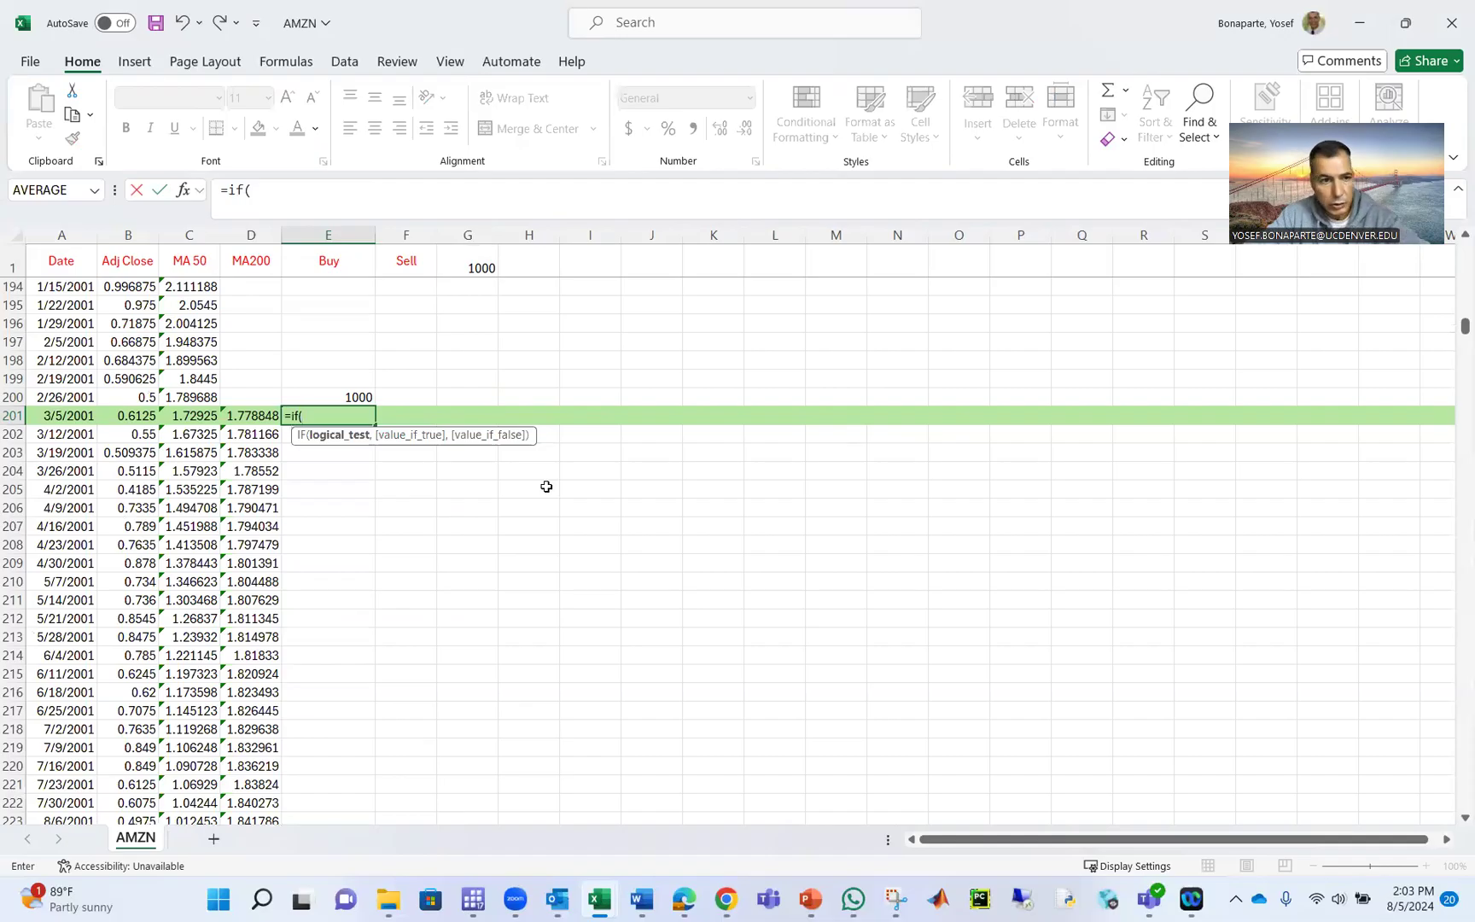
click(198, 419)
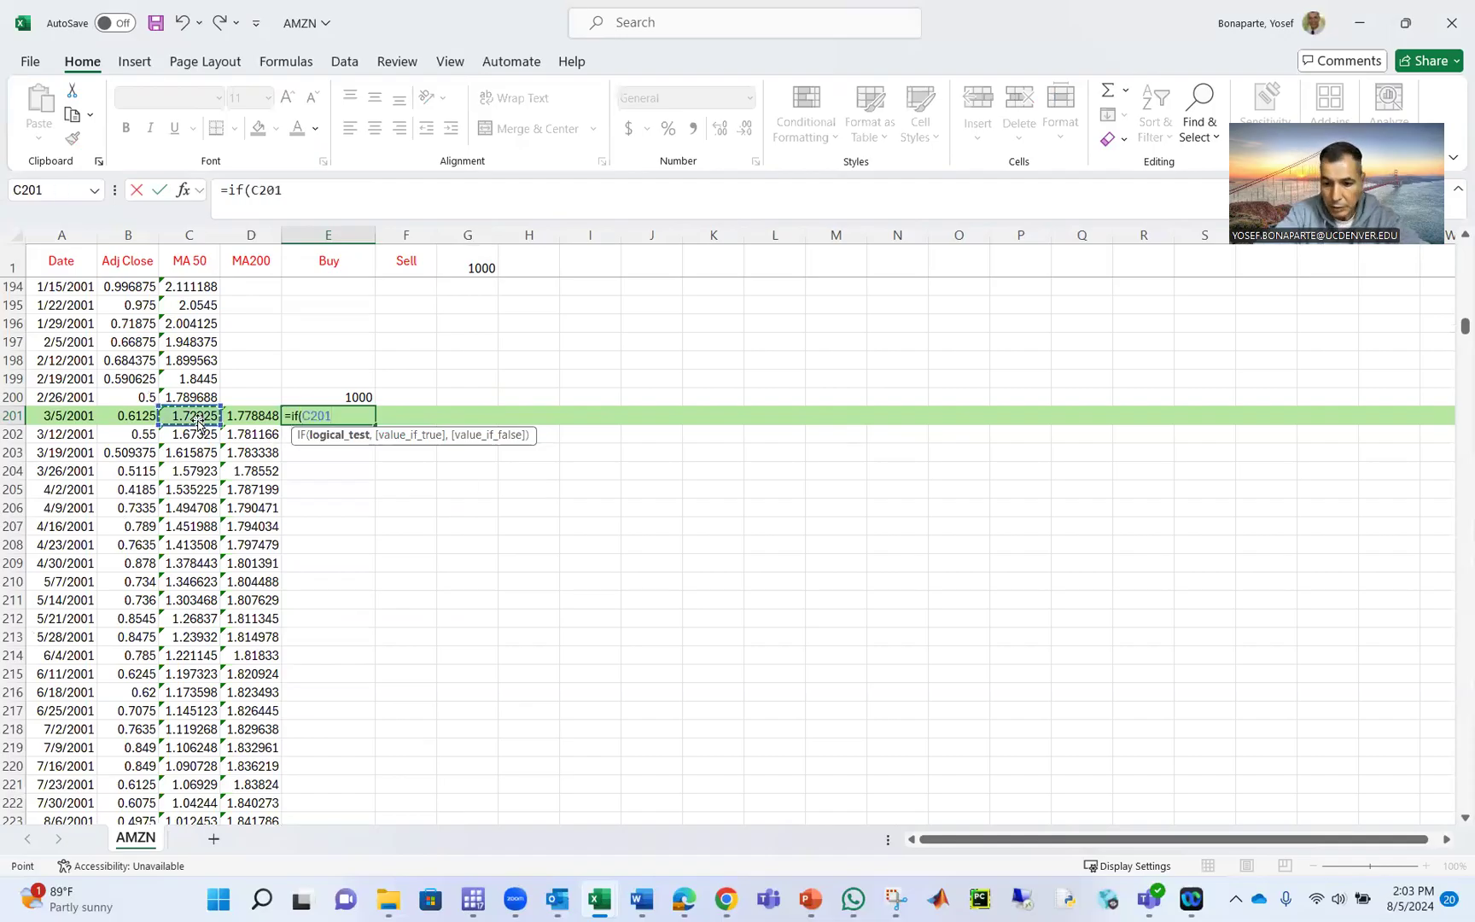
text(>)
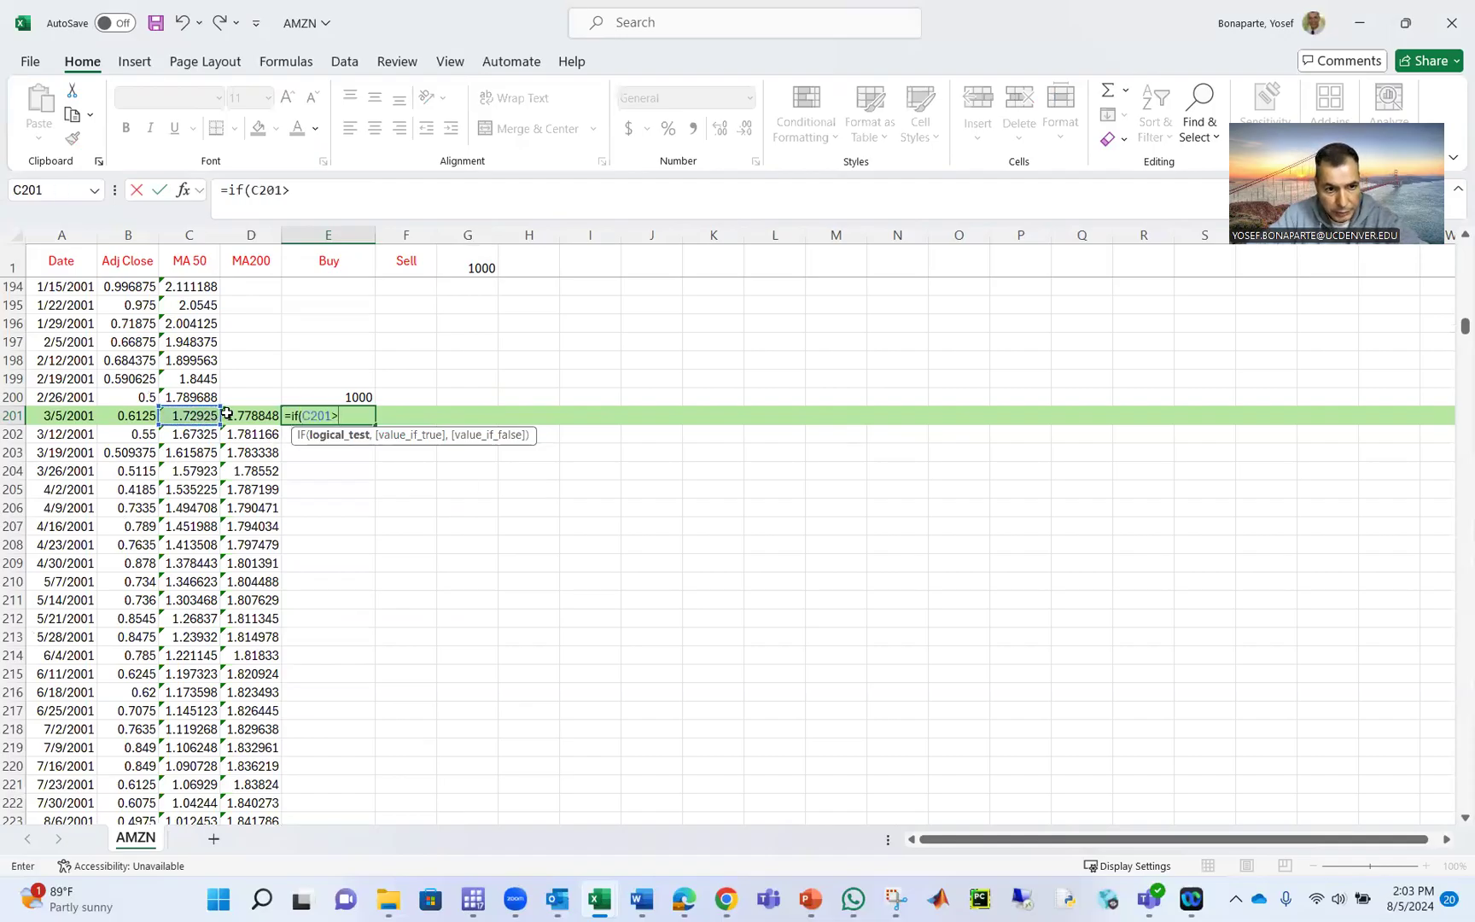
click(233, 414)
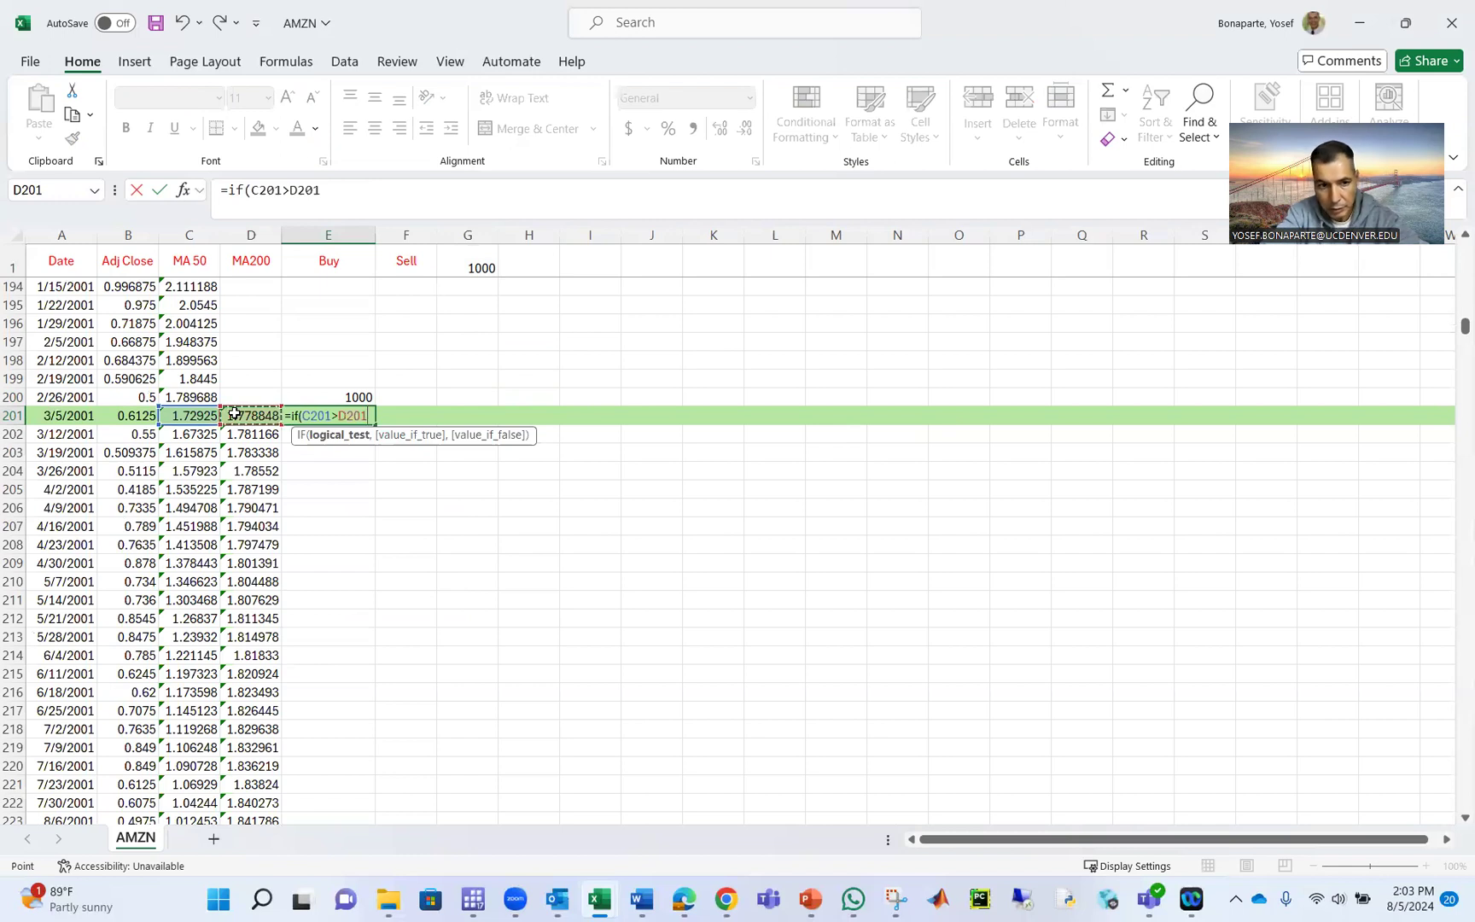
text(,)
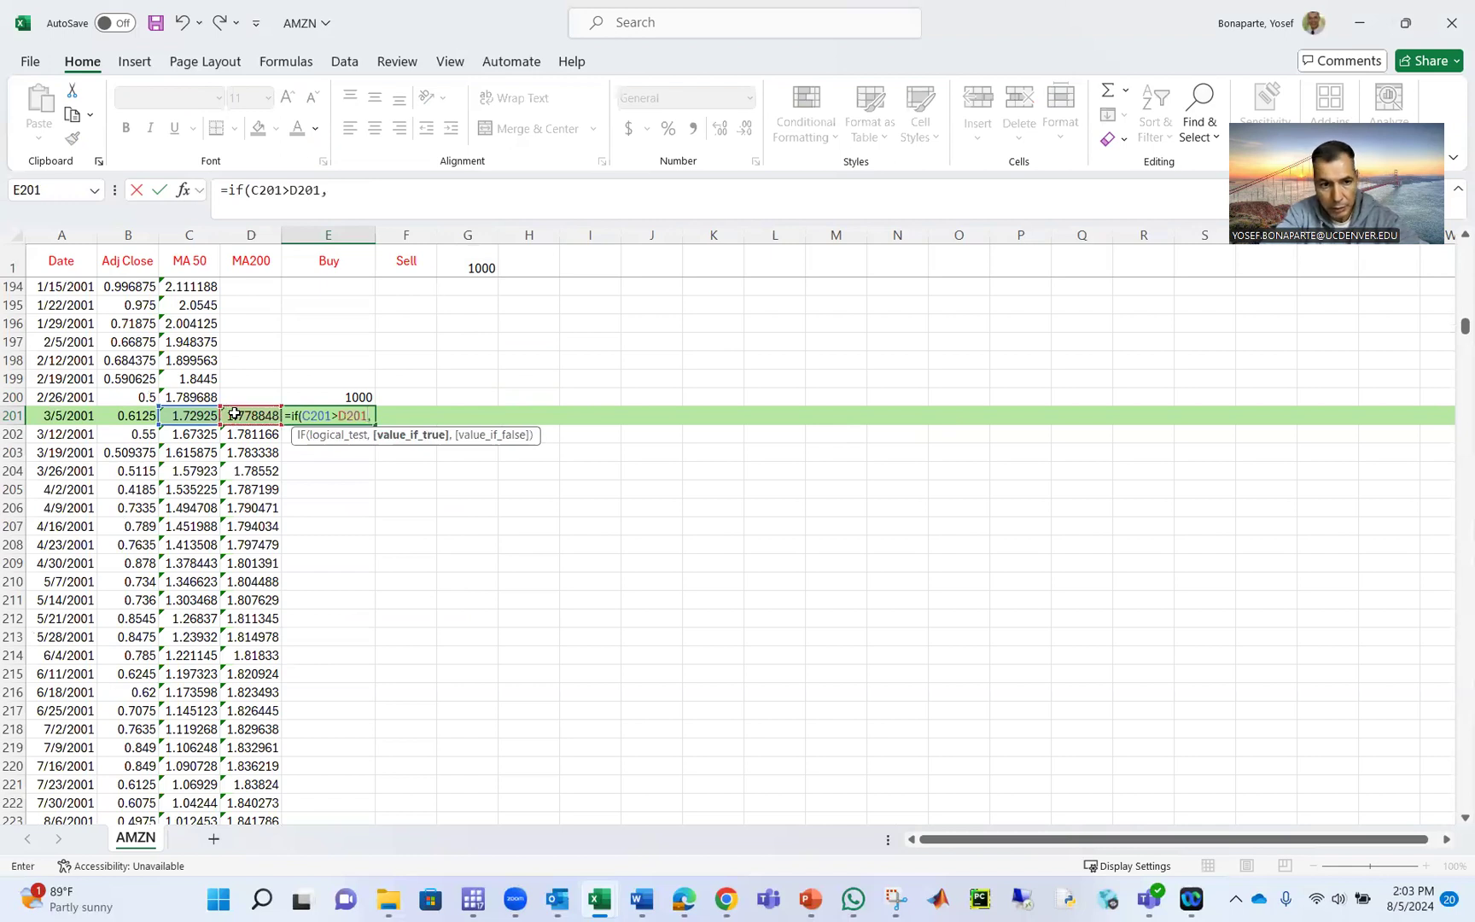
click(343, 397)
text(*)
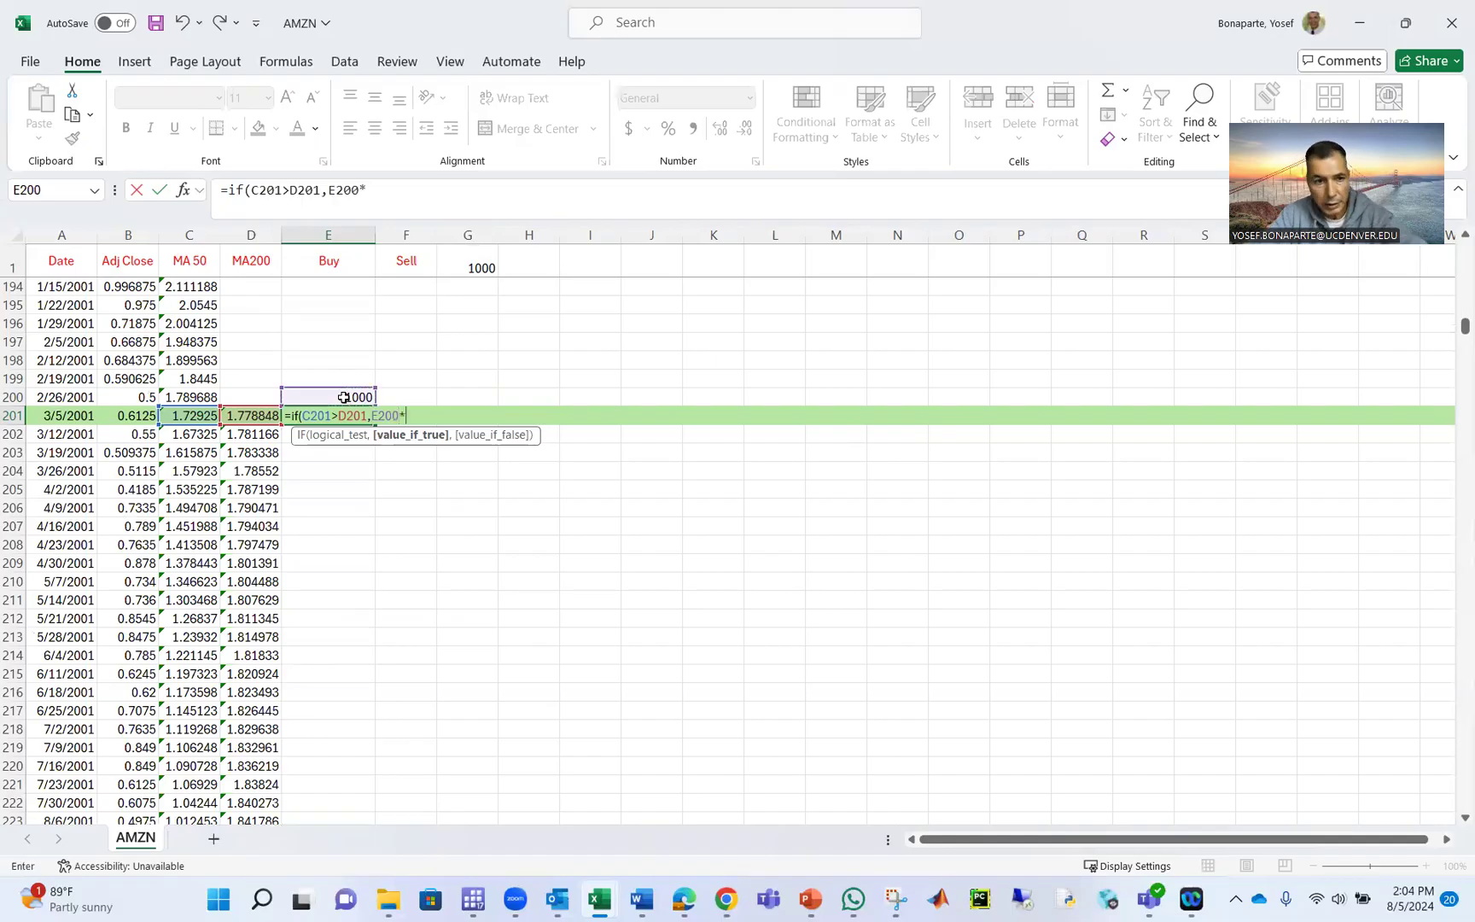
click(123, 414)
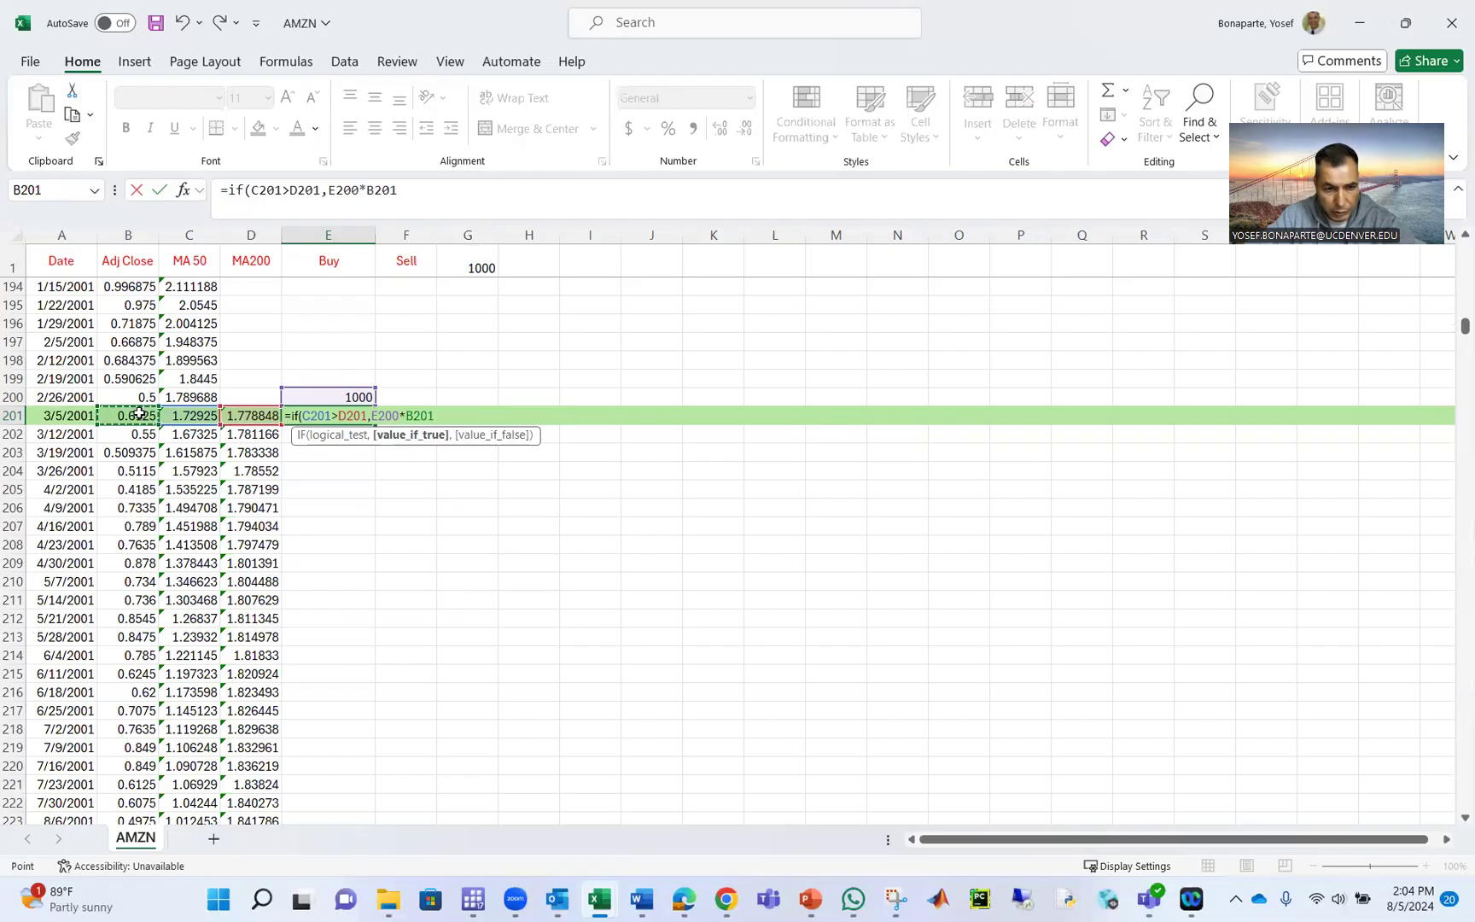
text(/)
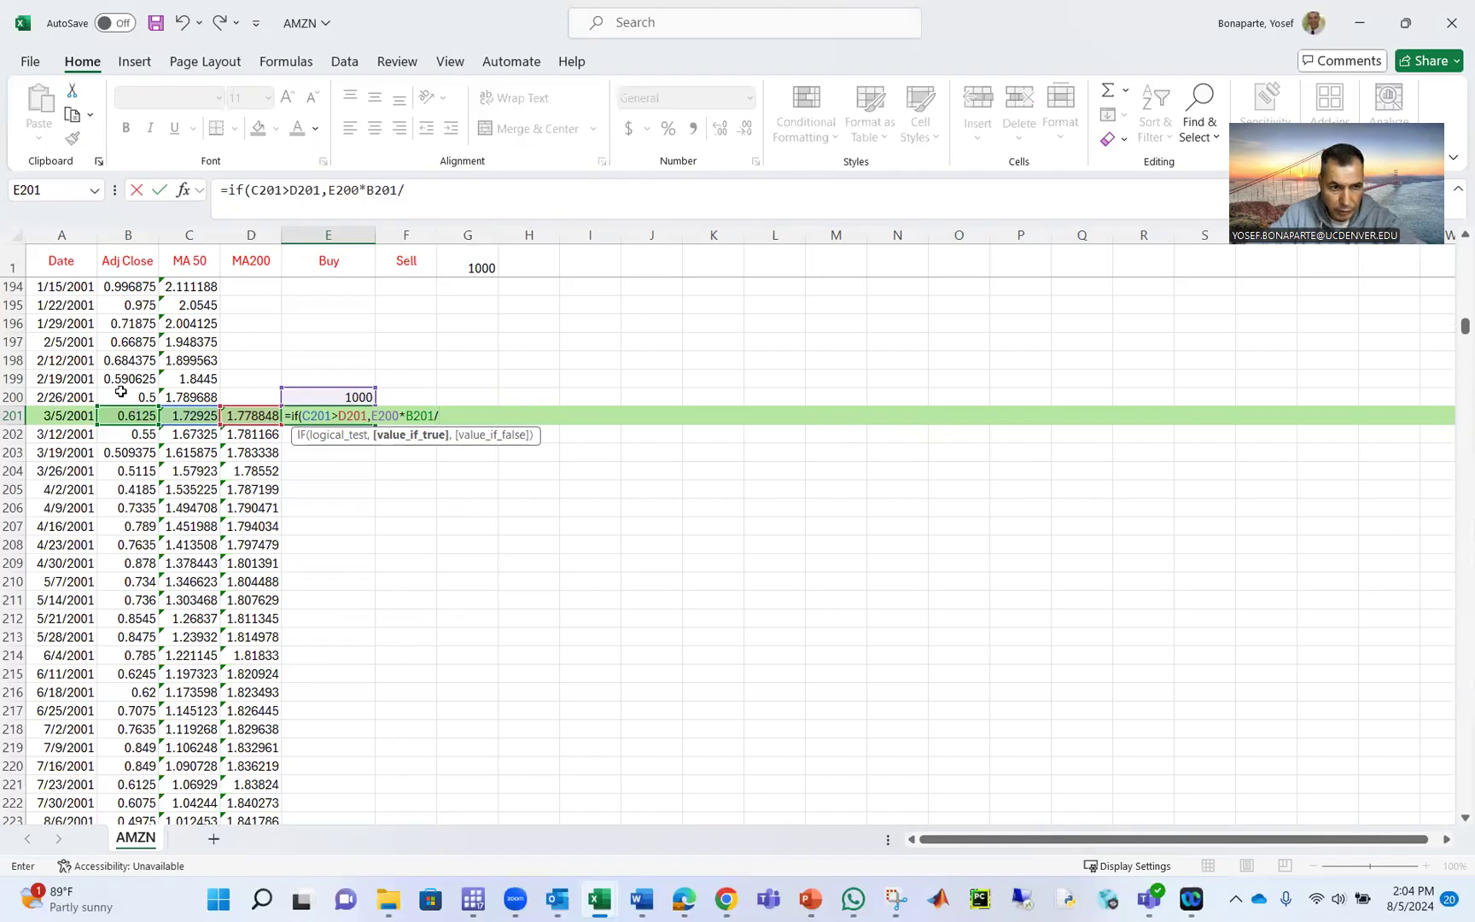
click(123, 395)
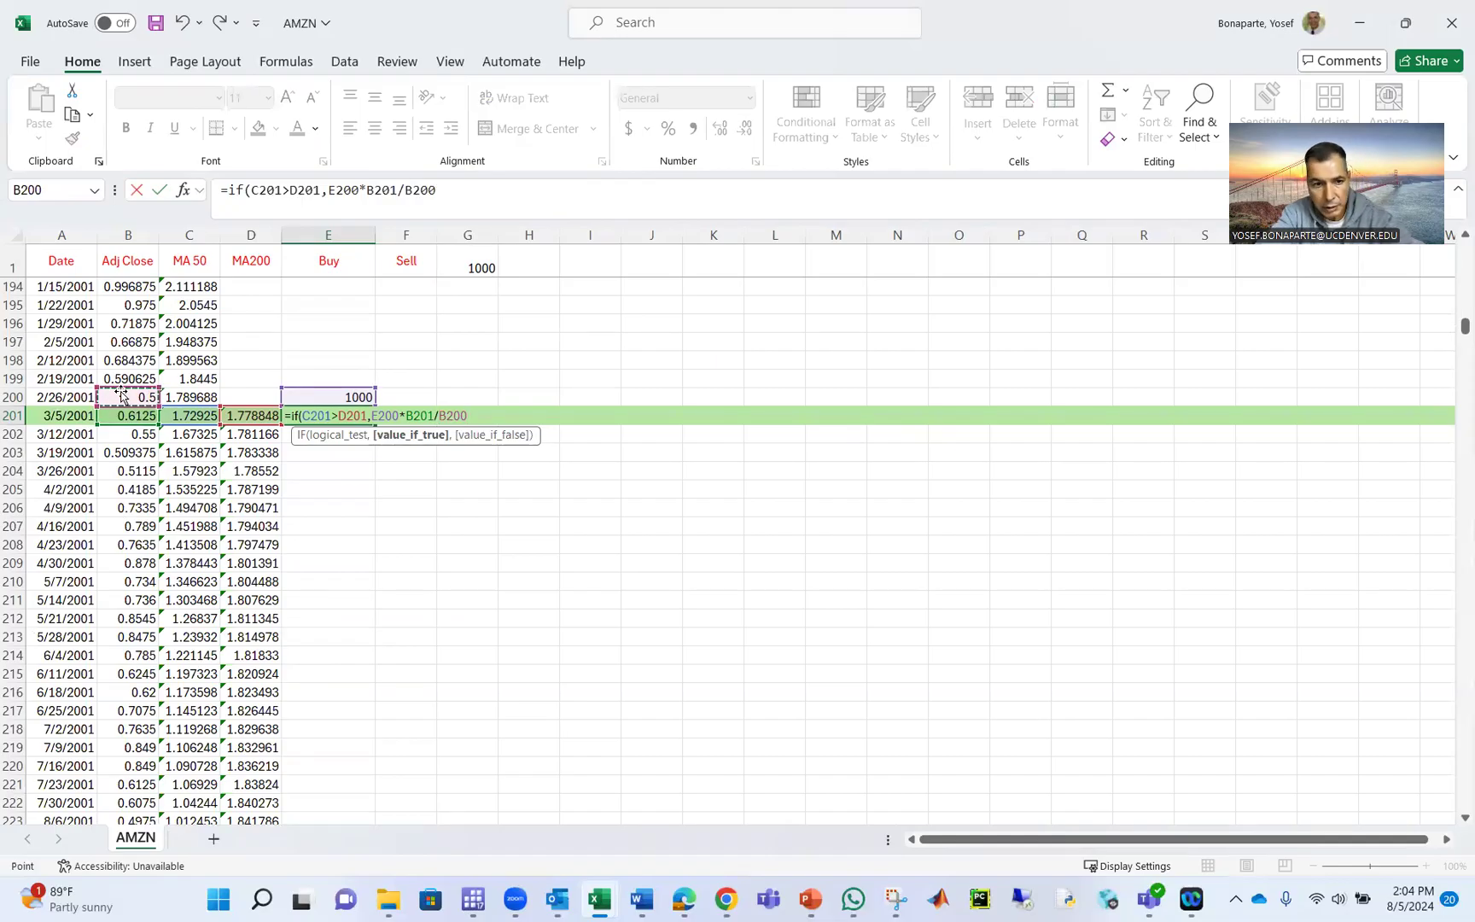
text(,)
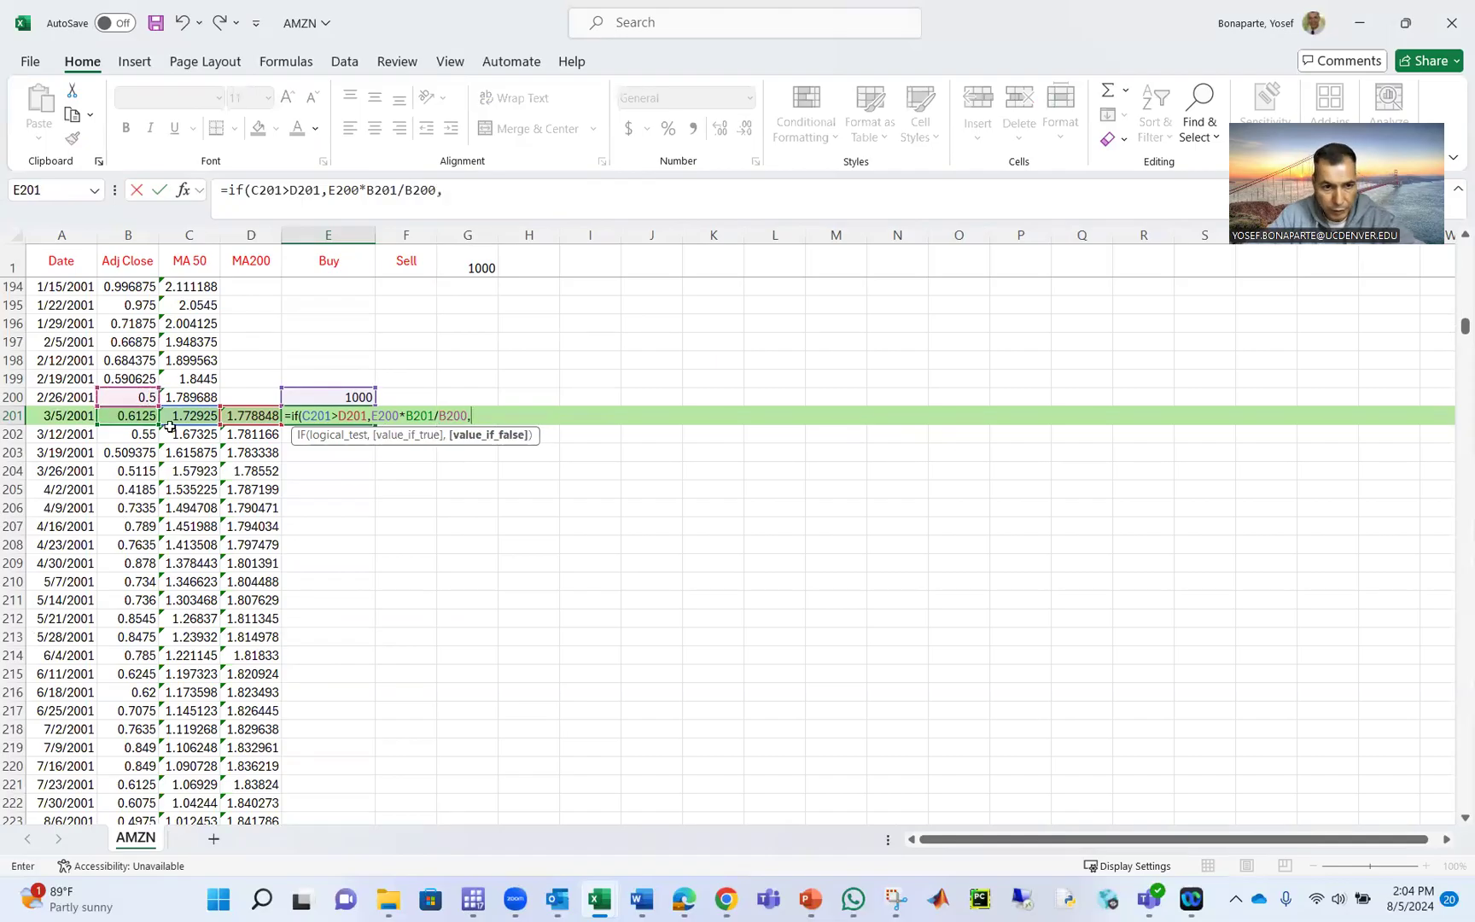
click(341, 394)
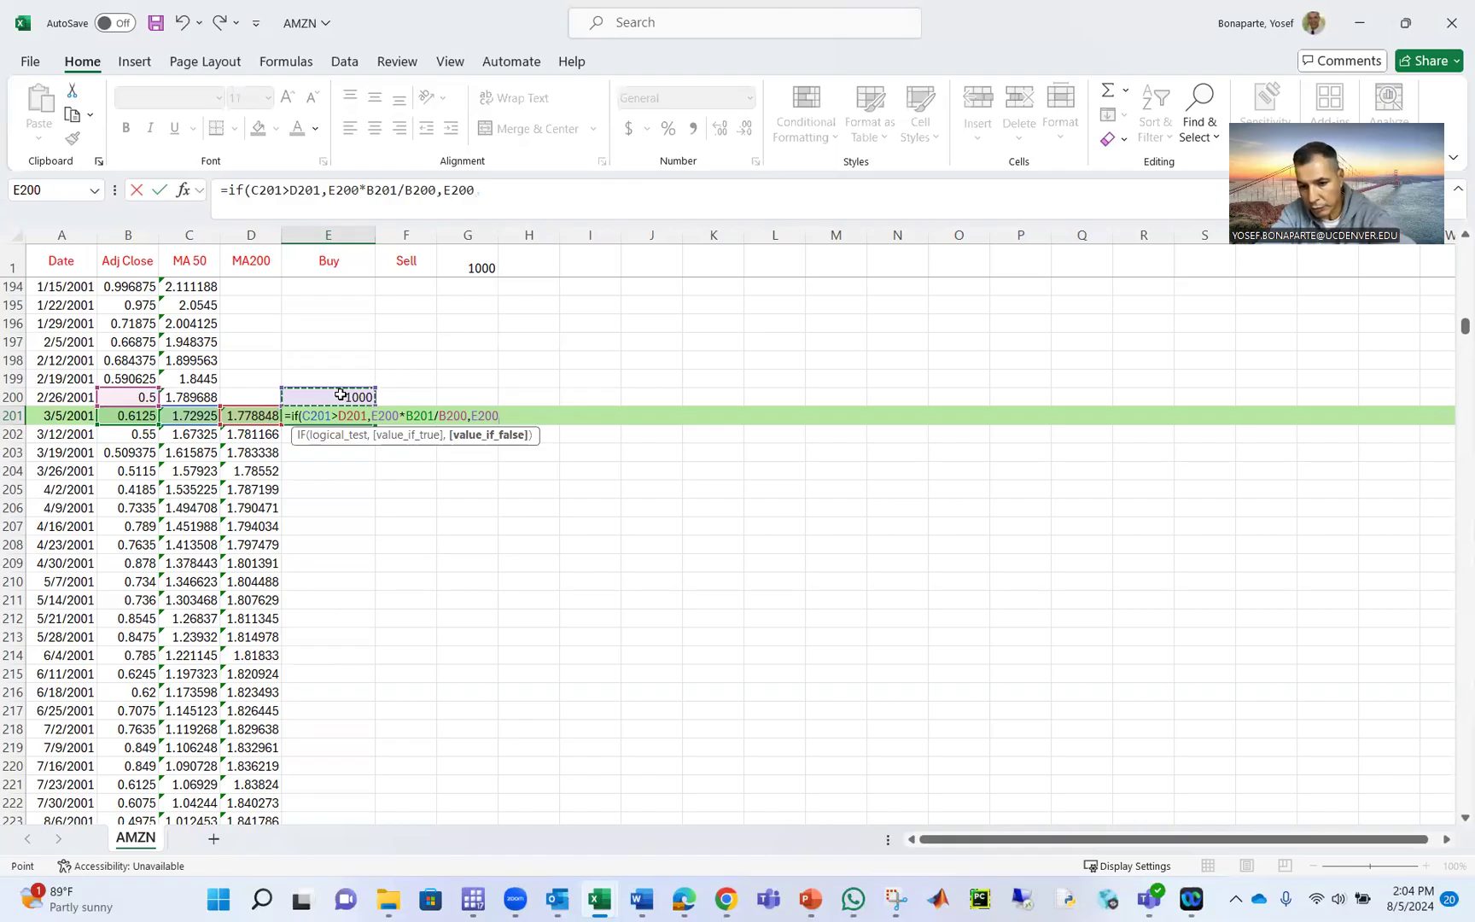
text())
key(Return)
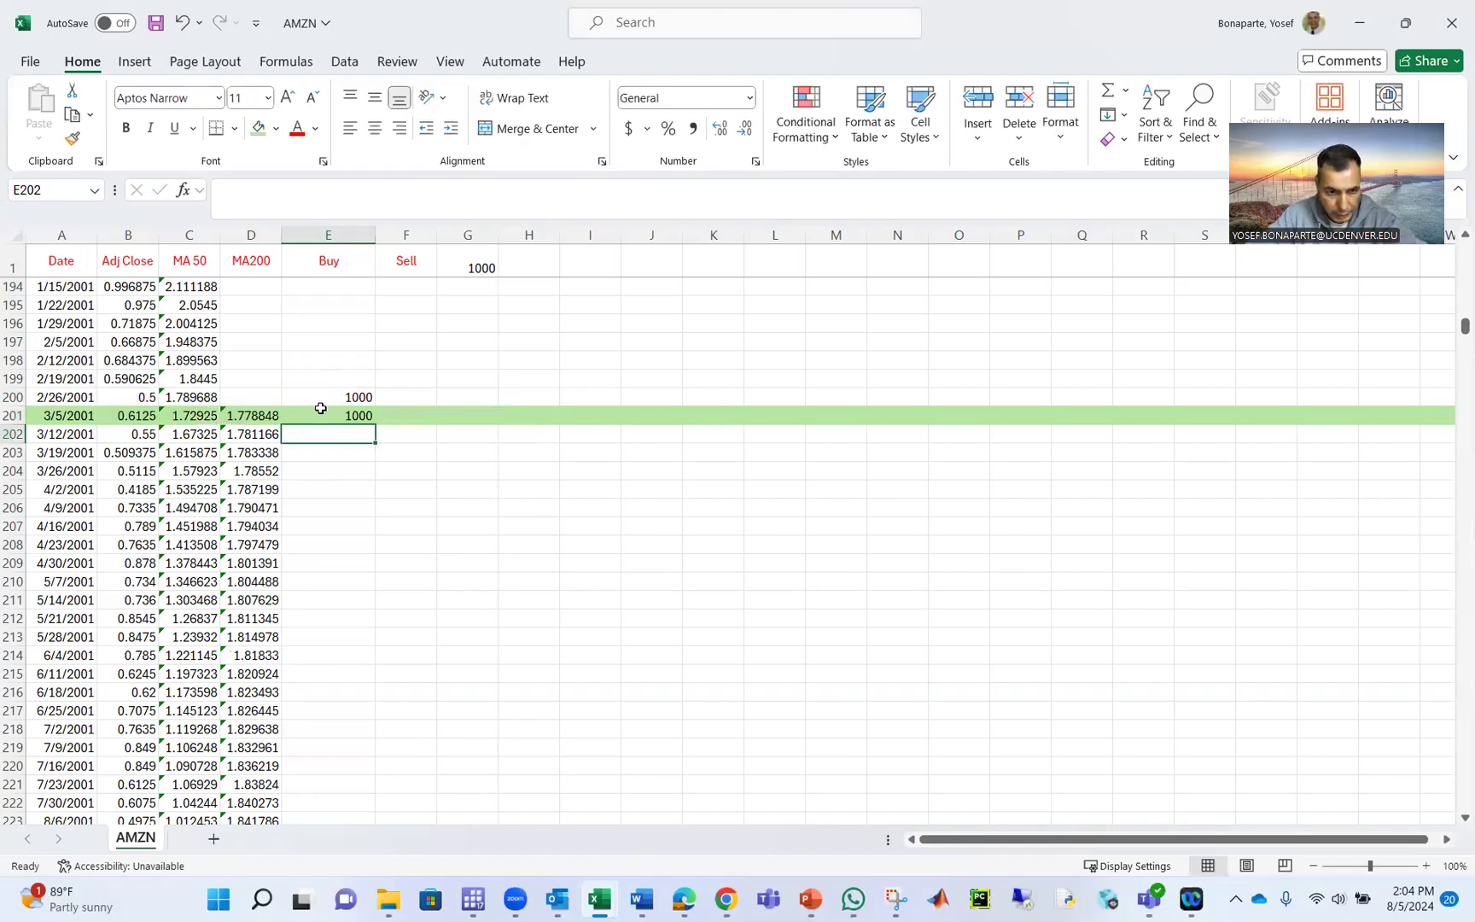
- Review row 201's MA formulas and fill the Buy formula down column E
click(320, 408)
click(230, 414)
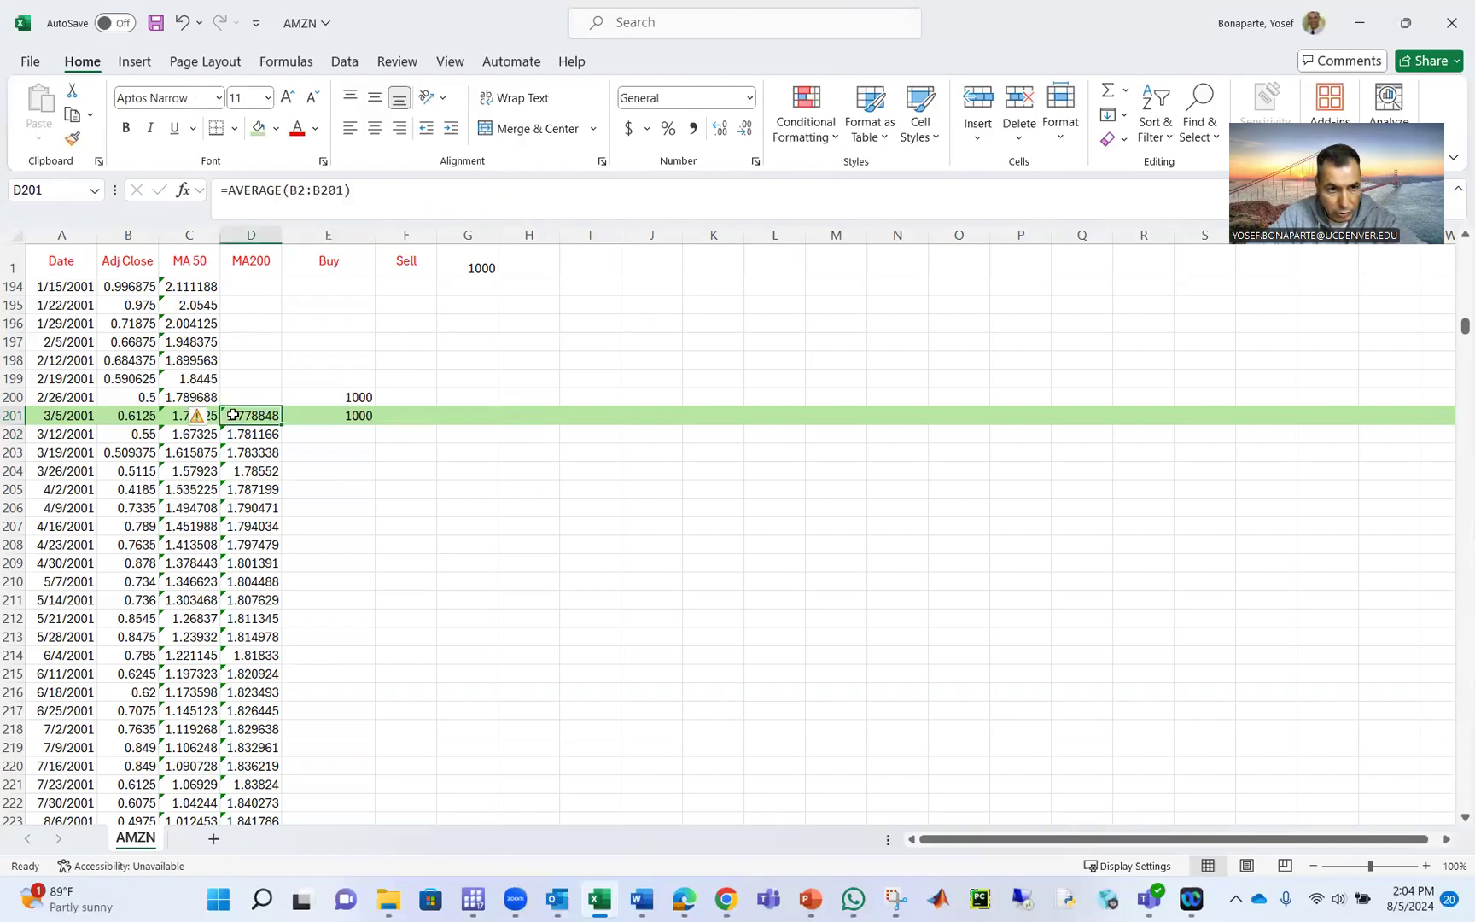
click(164, 413)
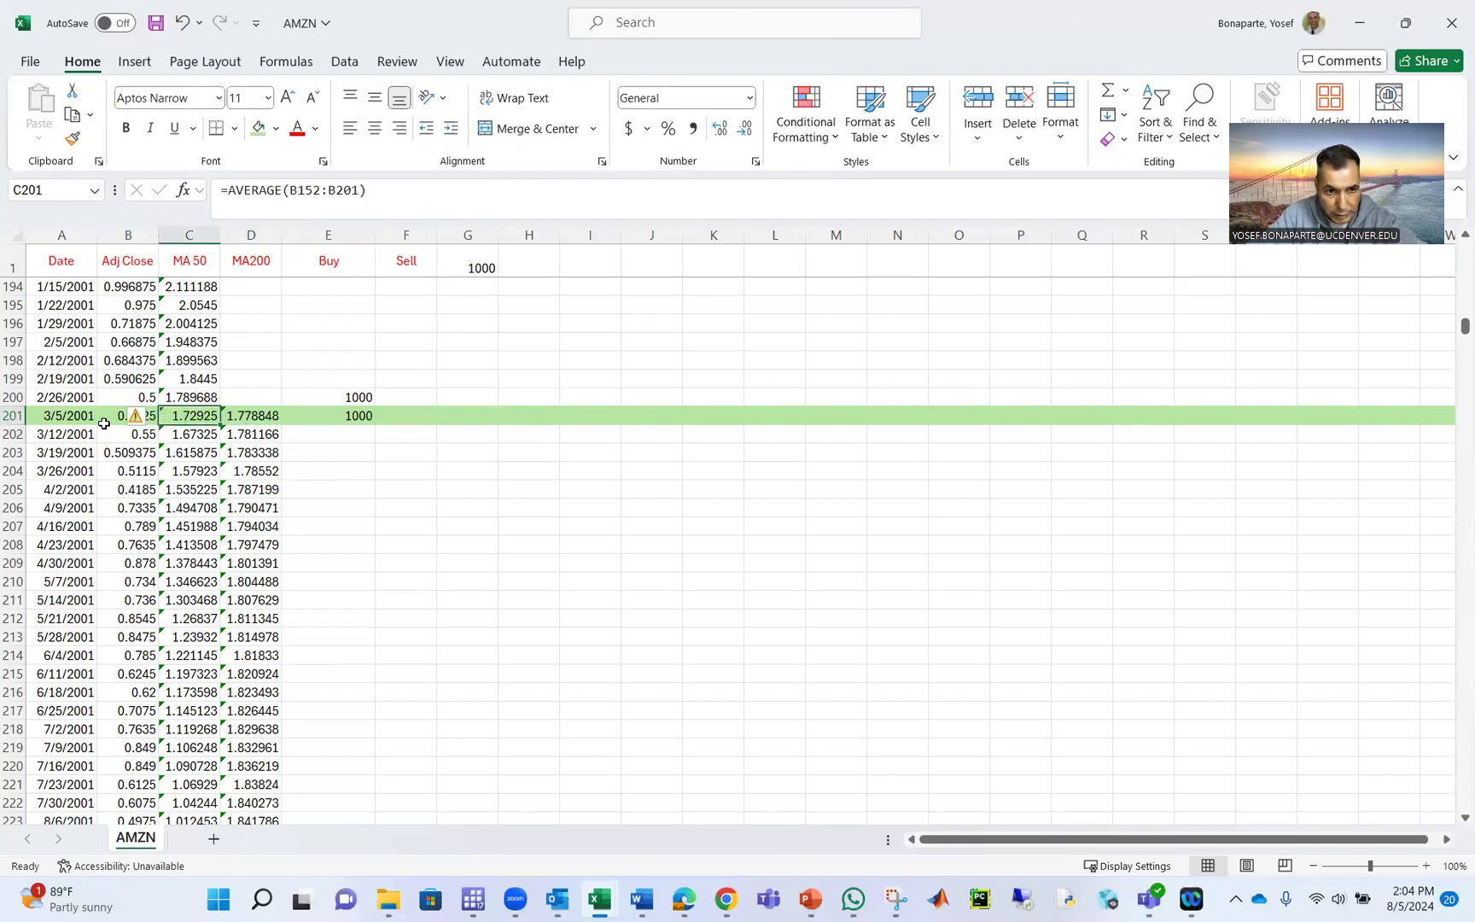
click(362, 417)
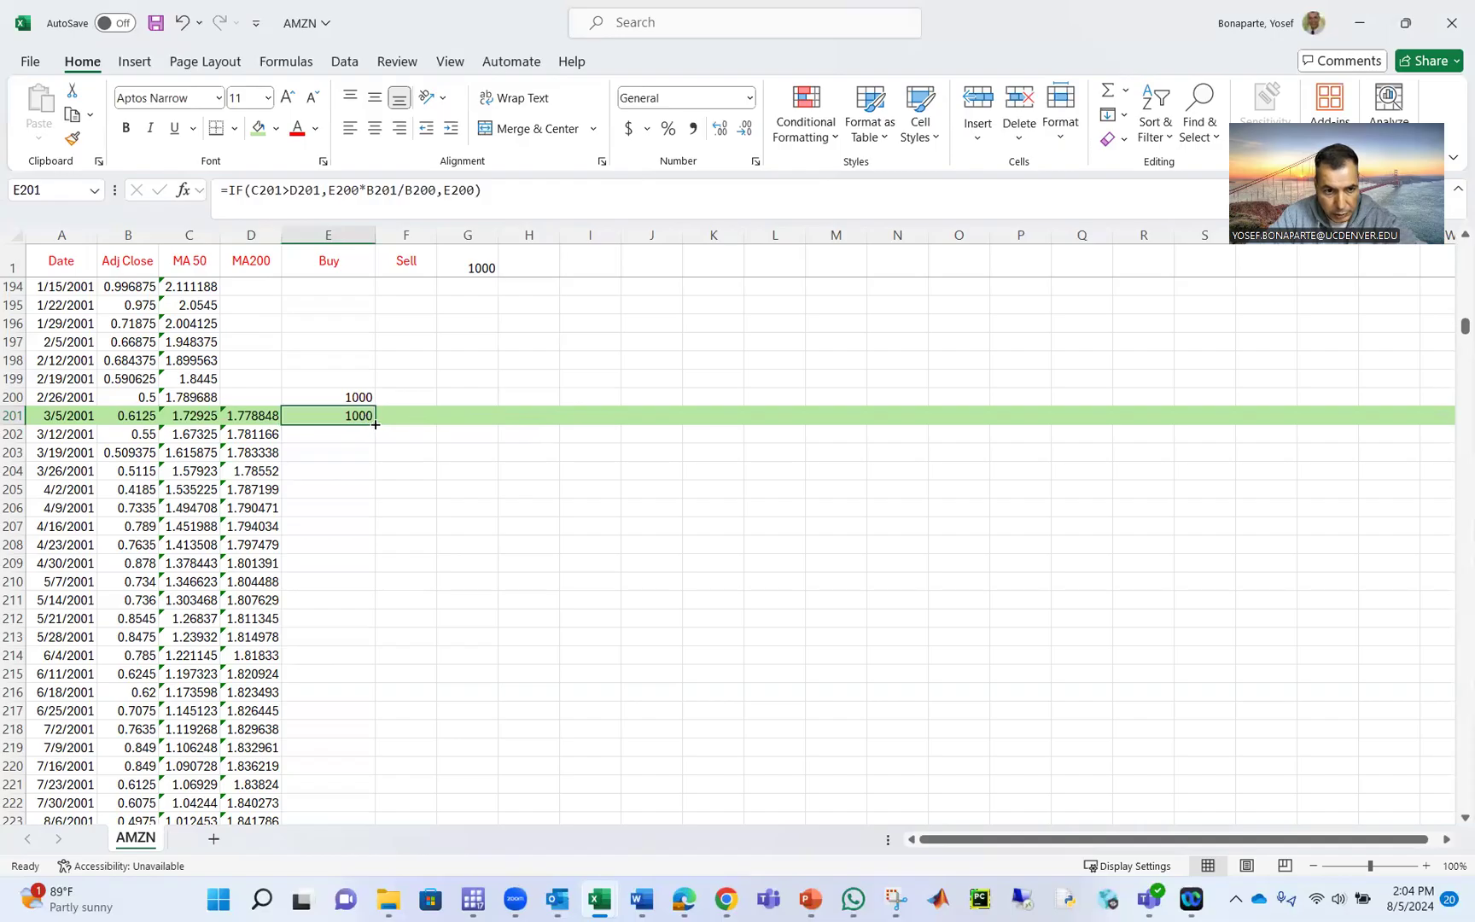
double_click(375, 424)
- Scroll through the Buy results to row 1423, ending at 14545.44 on 8/5/2024
scroll(462, 580, down, 14)
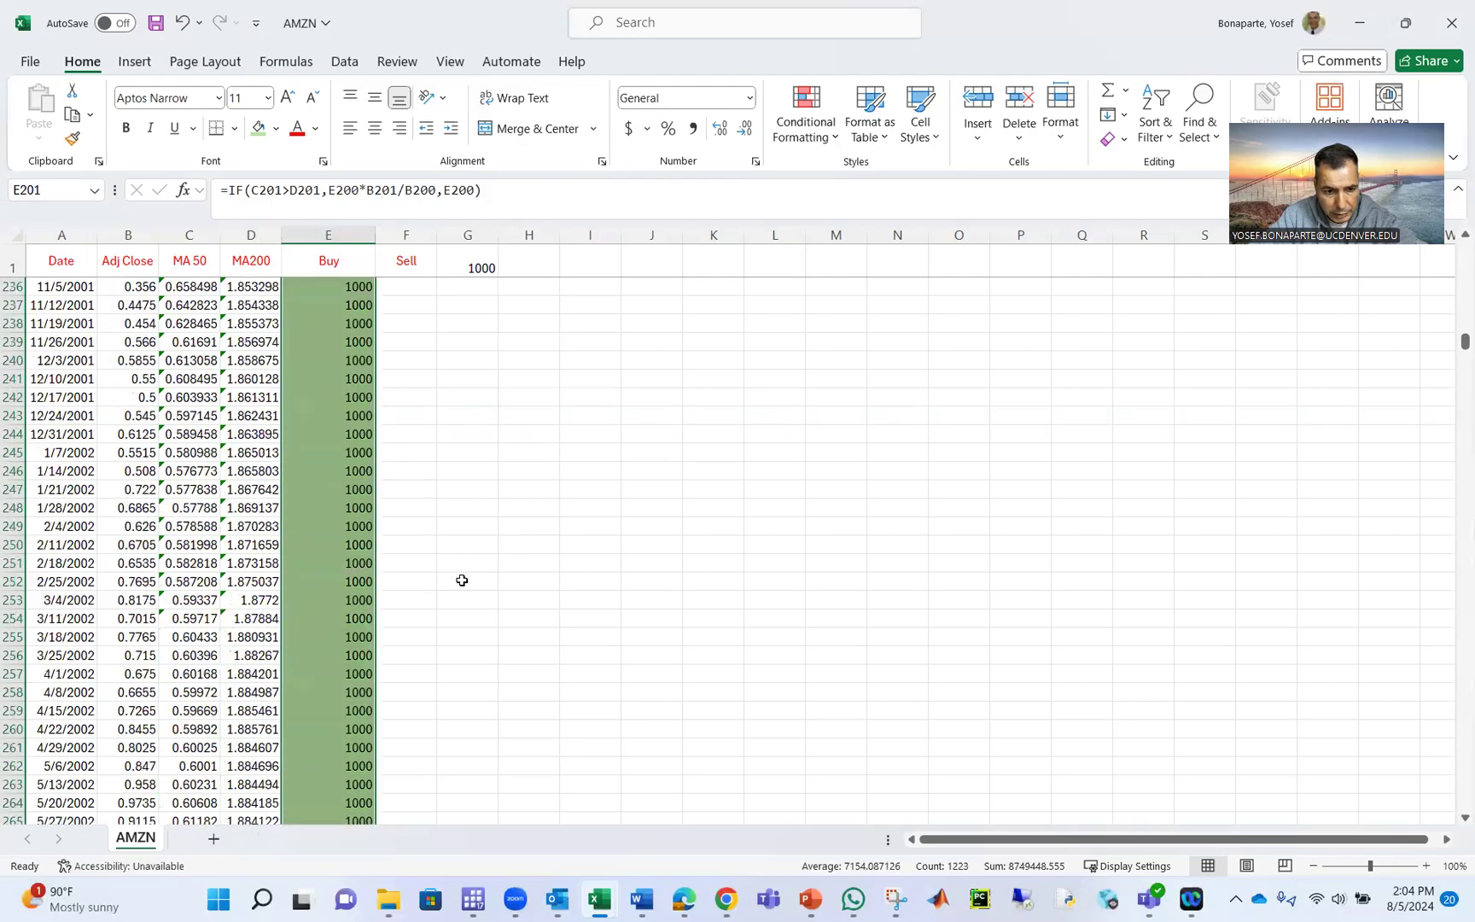
scroll(462, 580, down, 20)
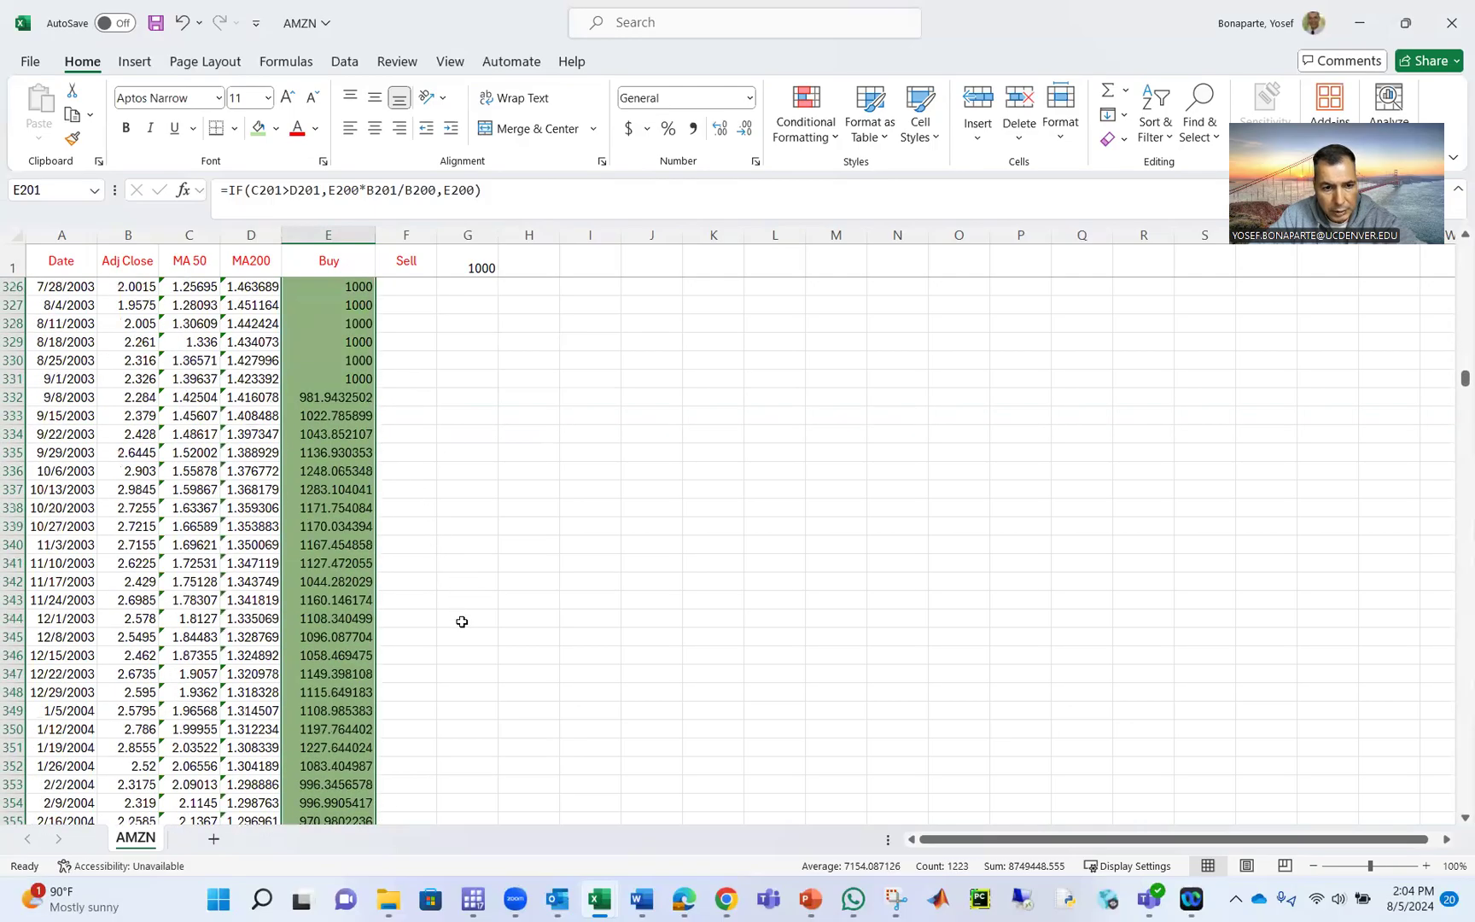
scroll(462, 621, down, 20)
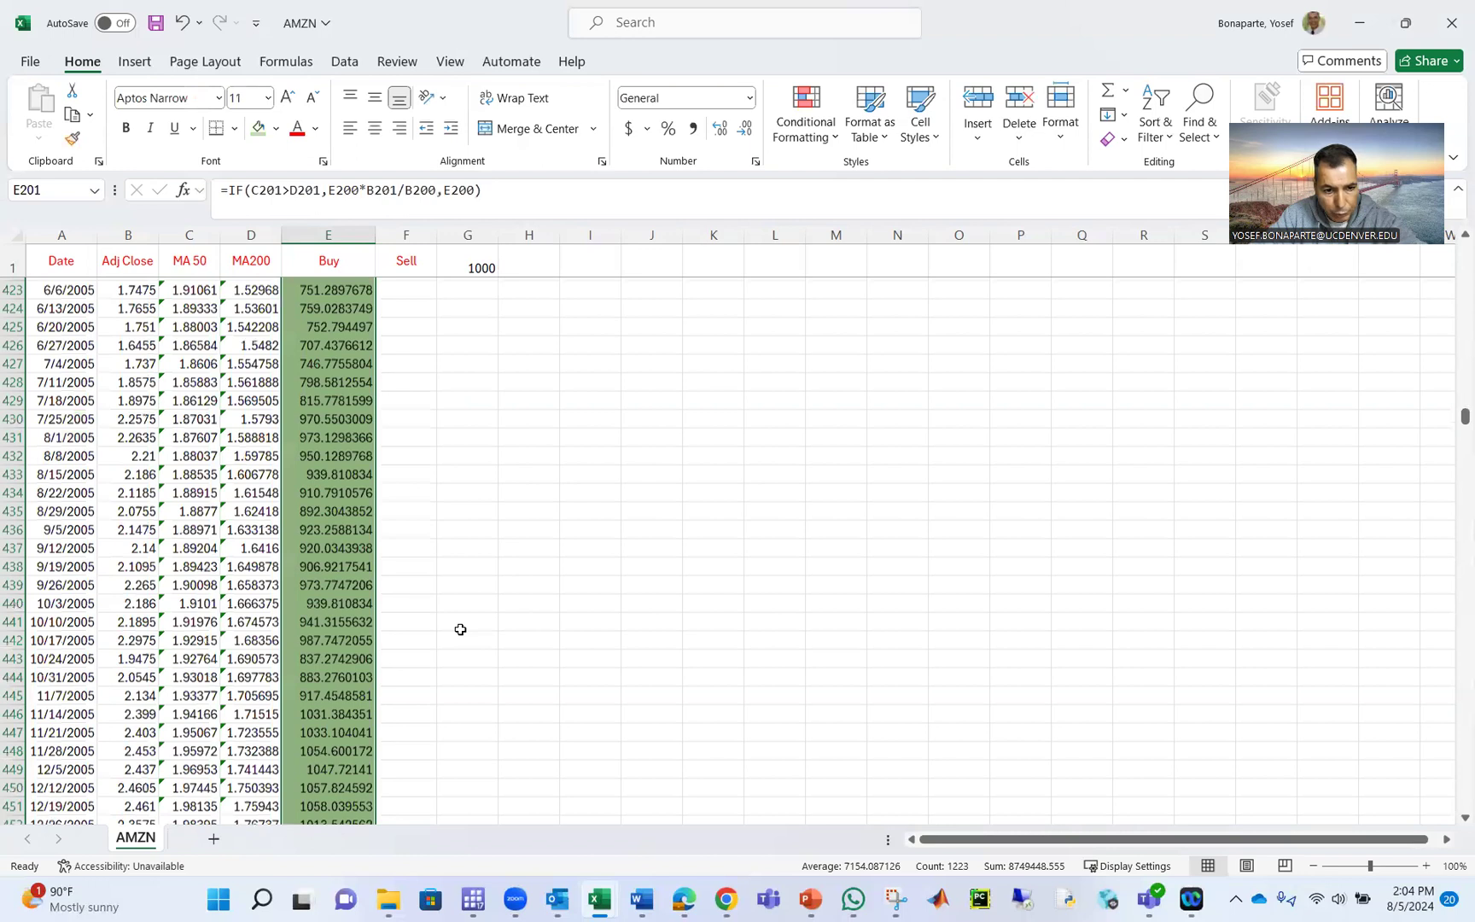
scroll(460, 629, down, 20)
scroll(467, 657, down, 20)
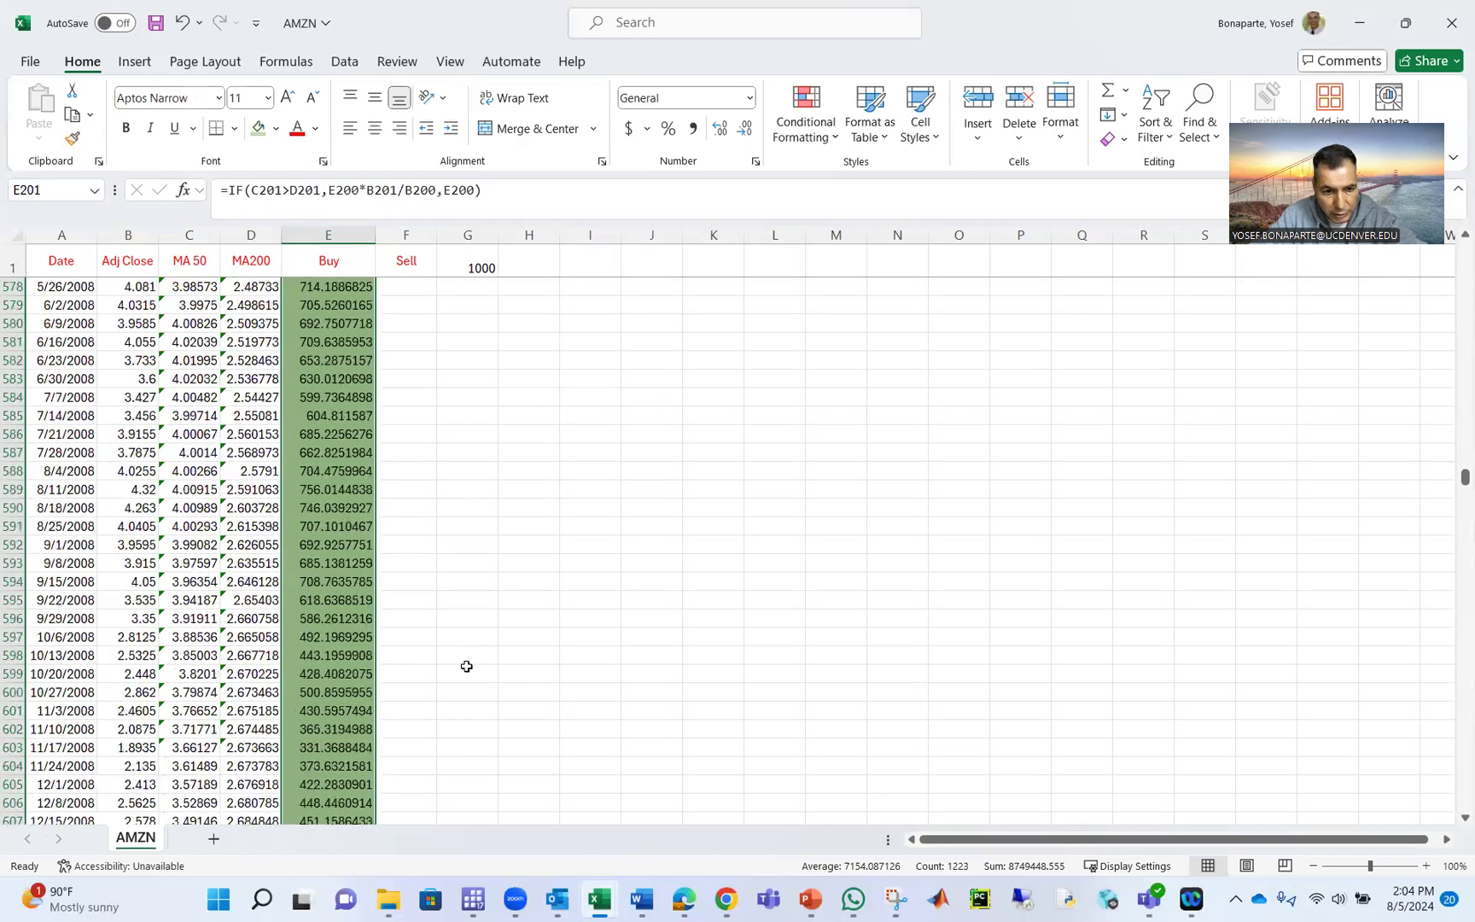
scroll(467, 665, down, 20)
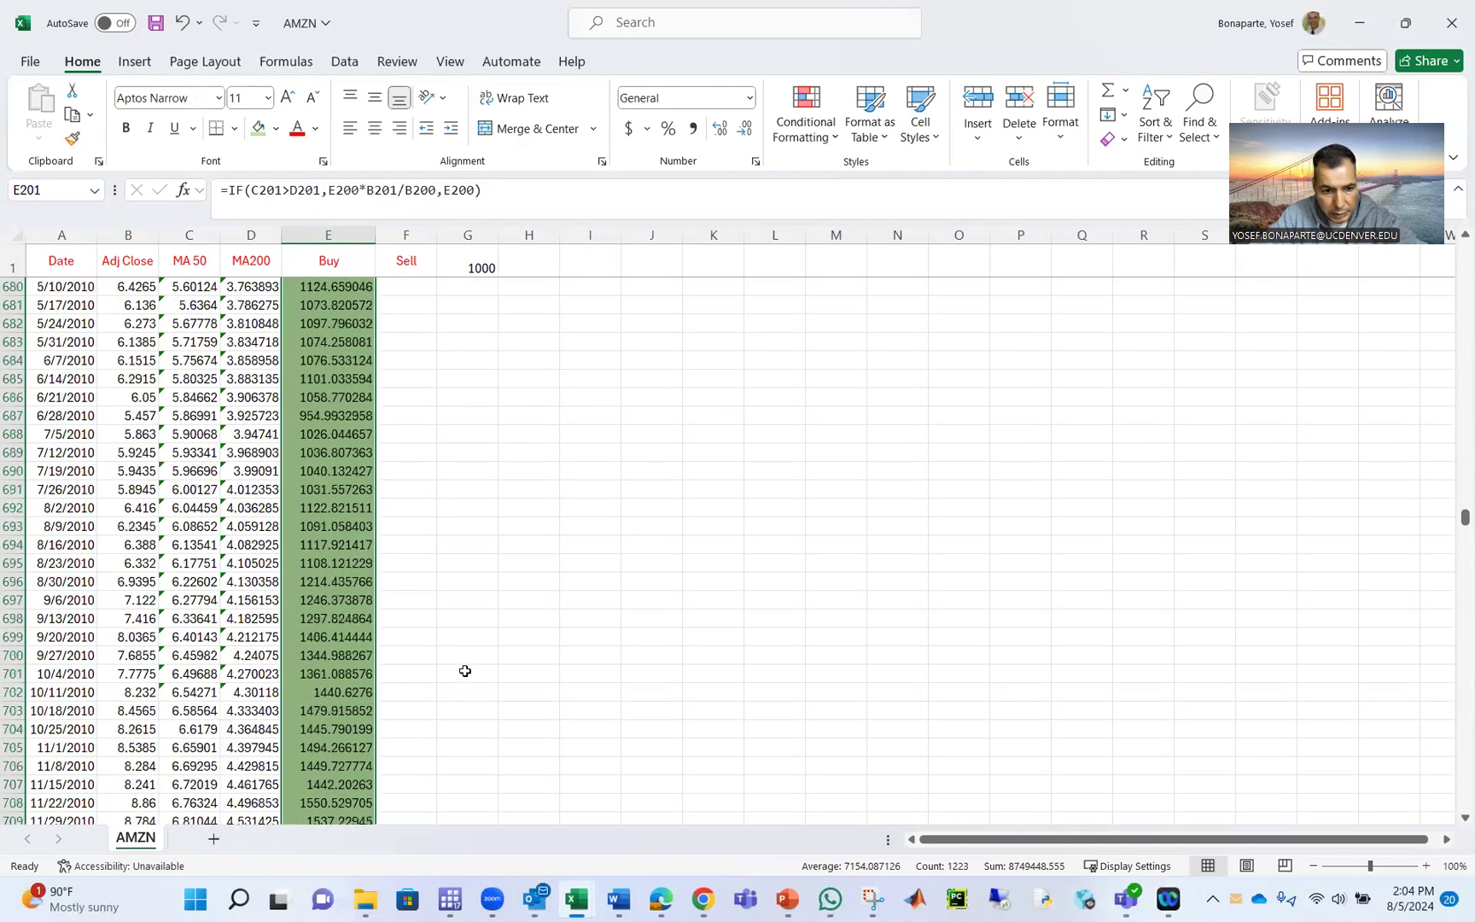
scroll(464, 670, down, 20)
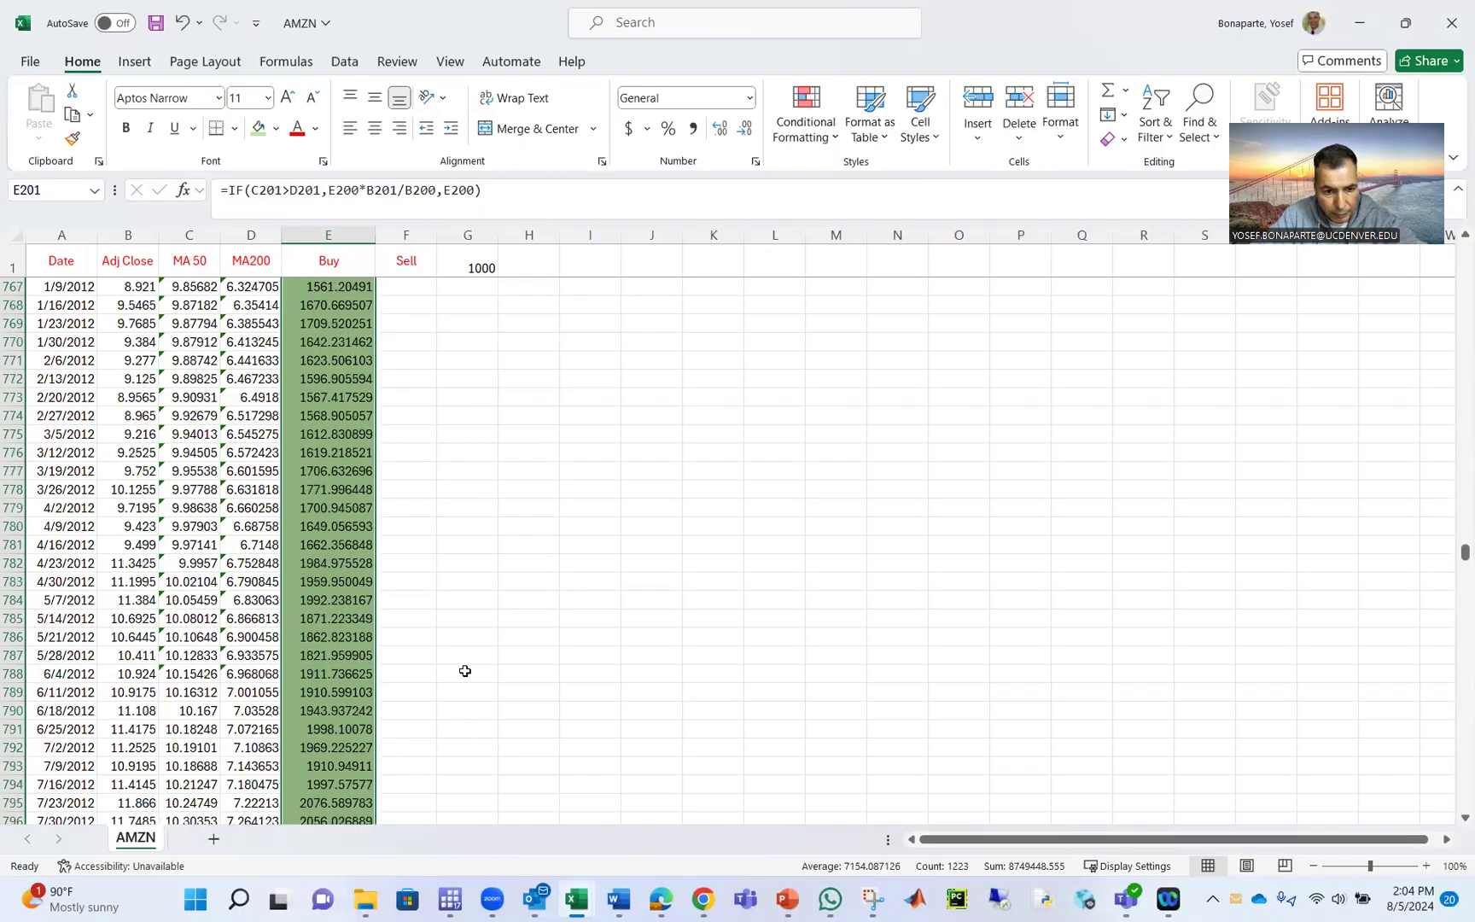
scroll(464, 673, down, 13)
scroll(464, 677, down, 20)
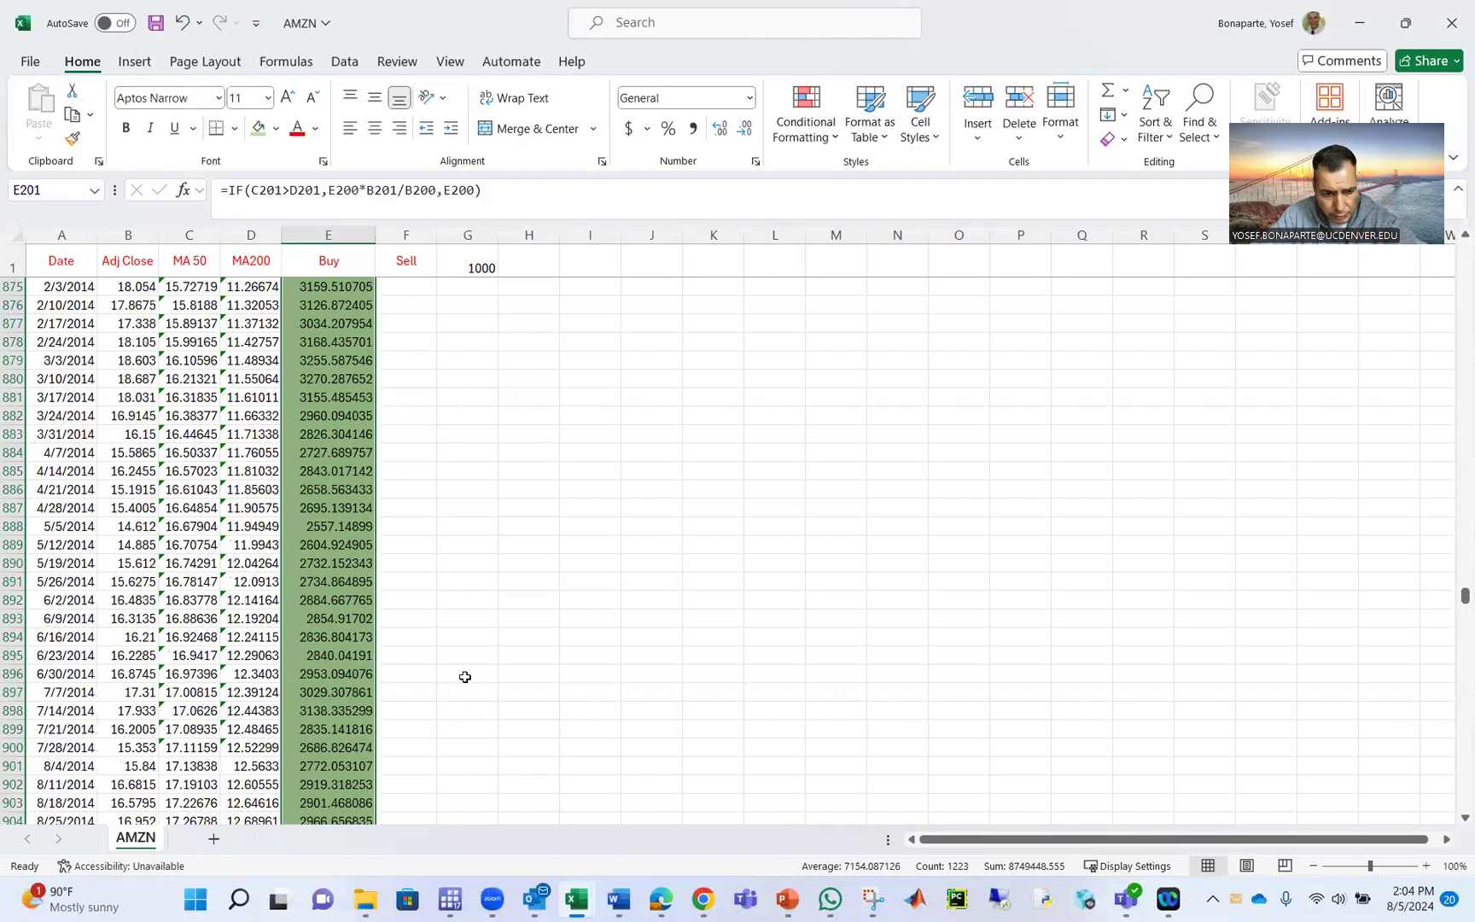
scroll(464, 675, down, 15)
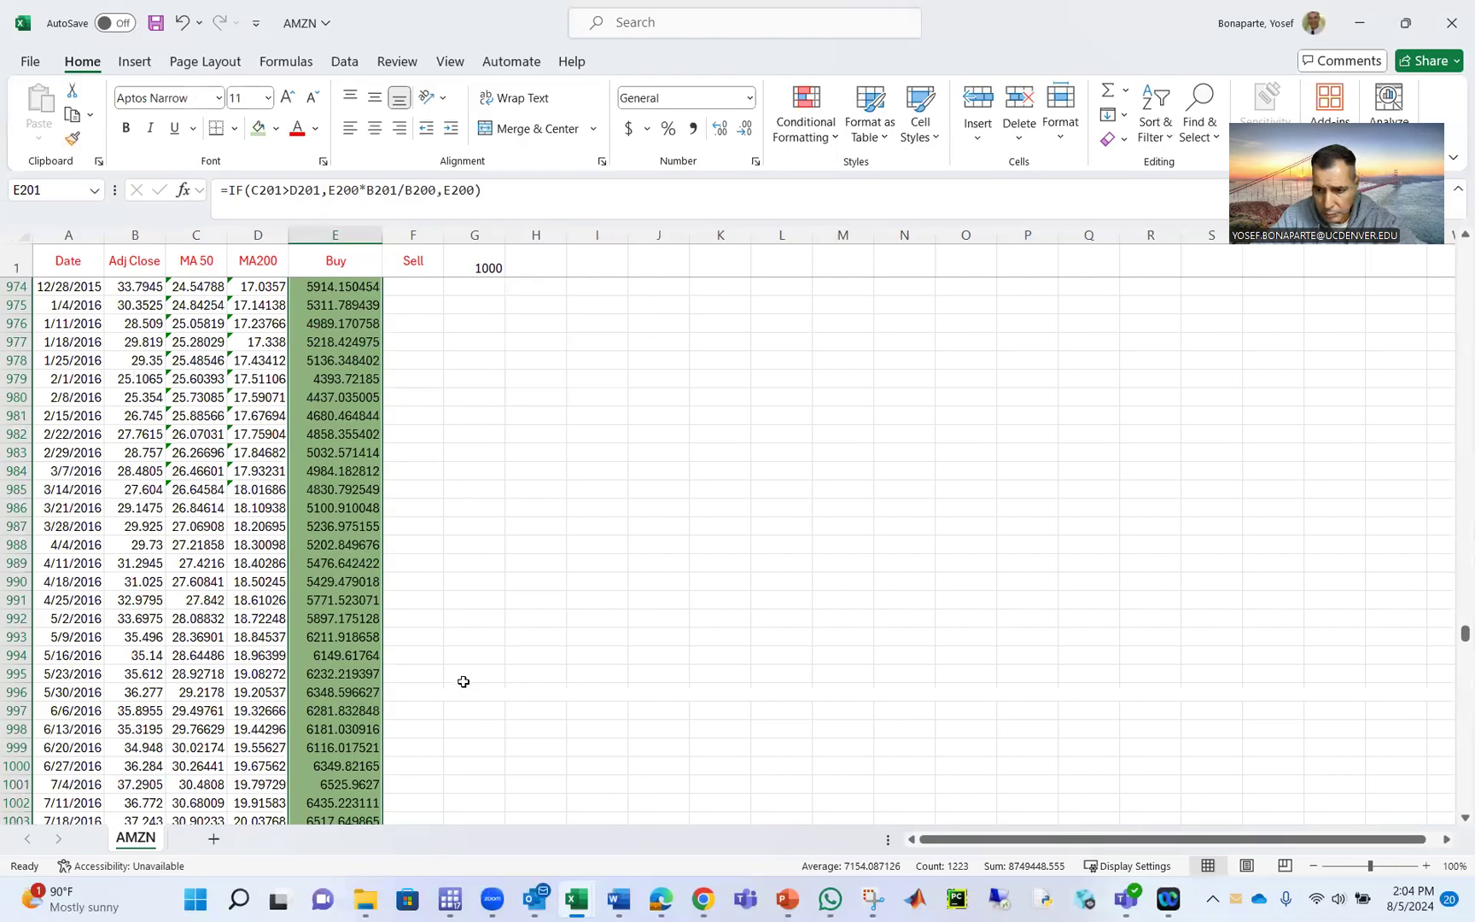
scroll(465, 677, down, 20)
scroll(461, 688, down, 20)
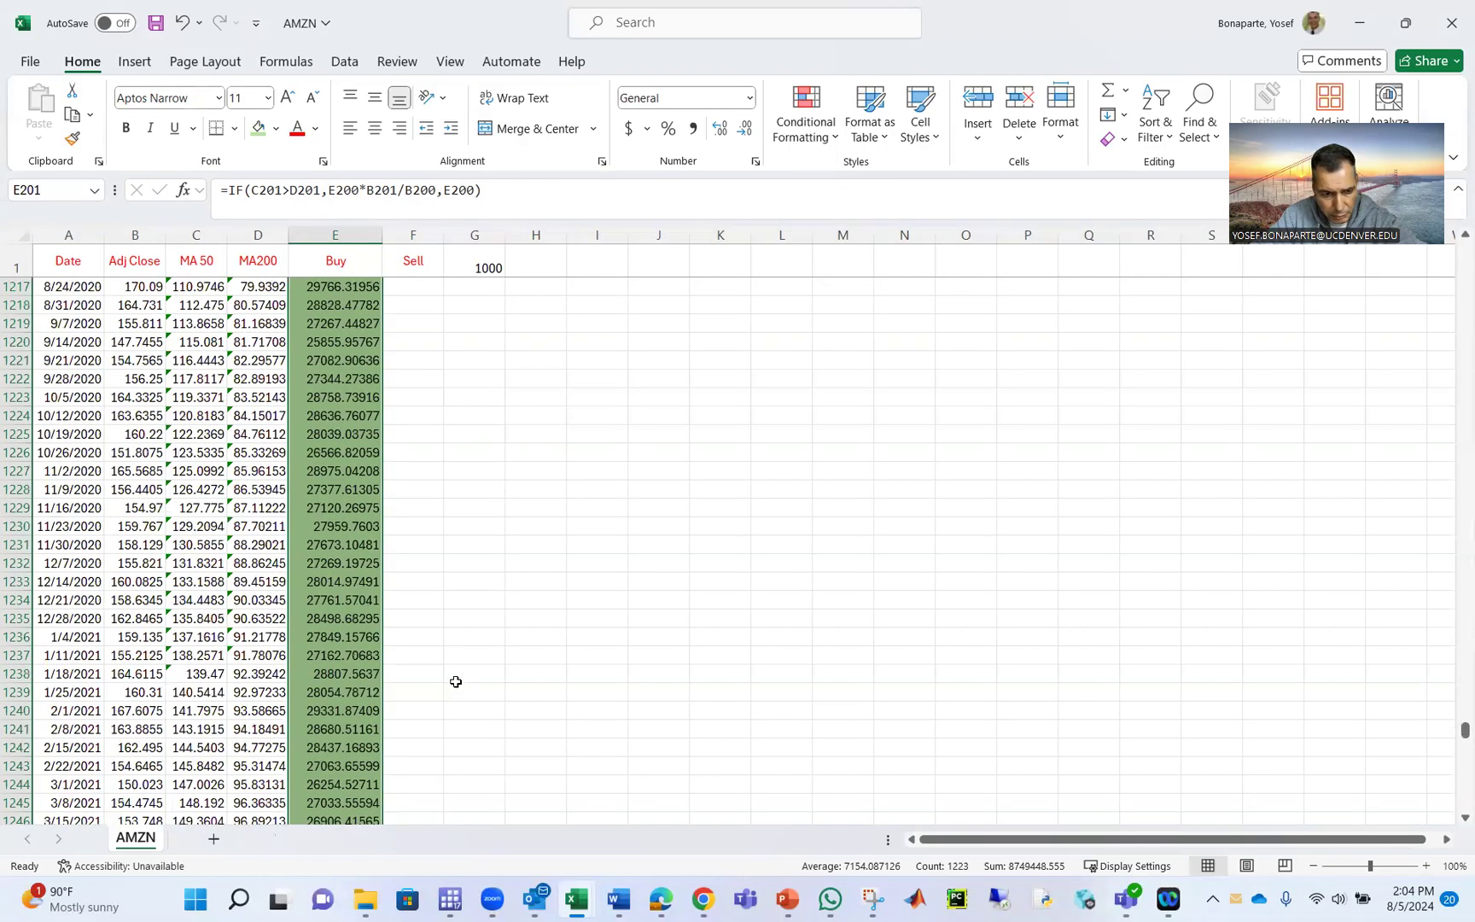
scroll(456, 681, down, 20)
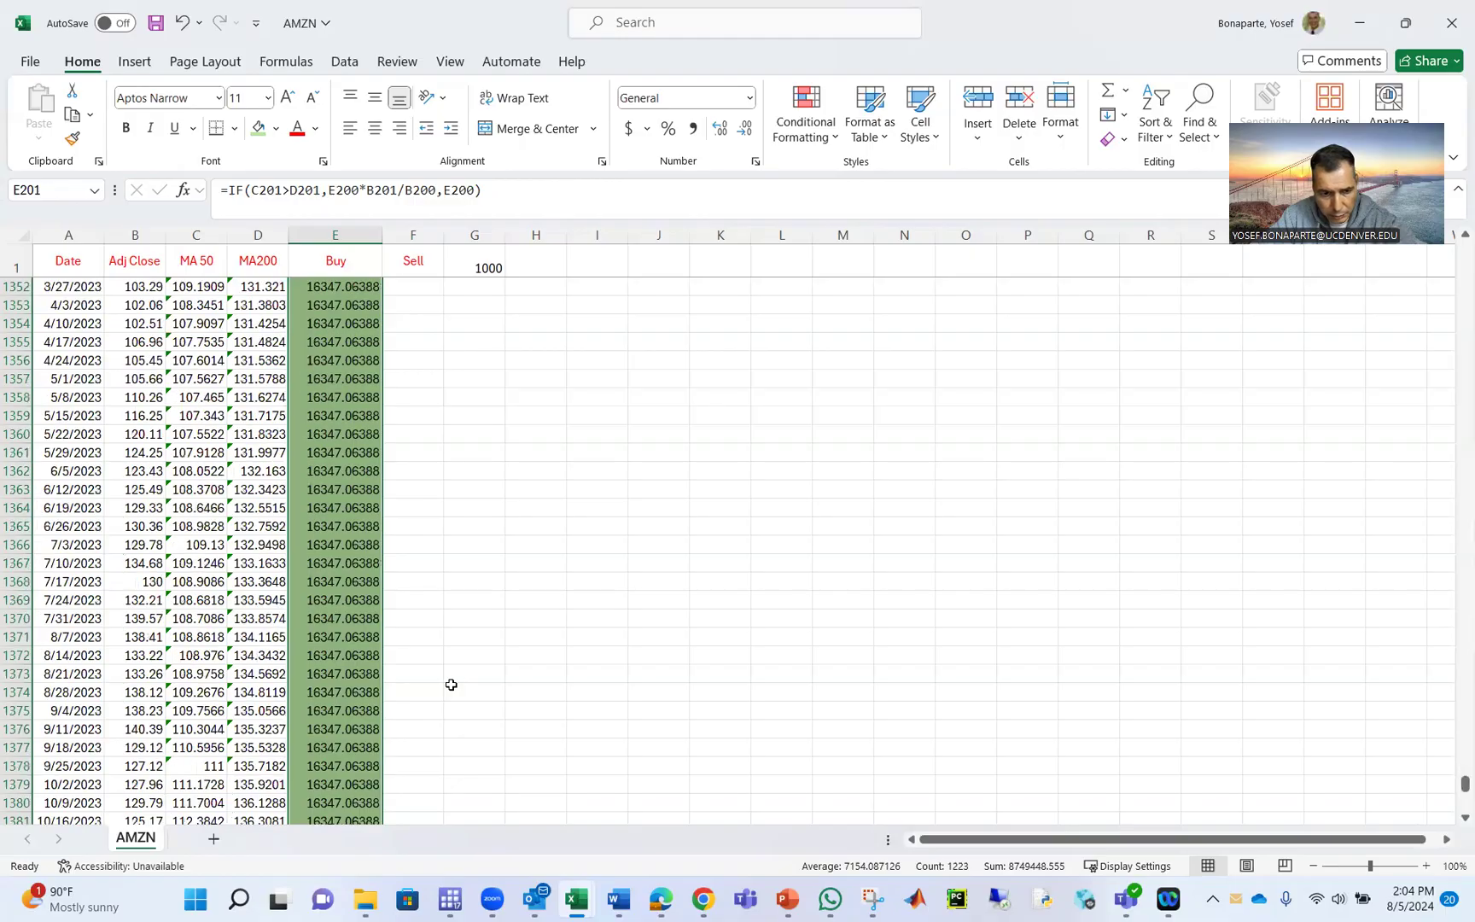
scroll(451, 678, down, 12)
key(ctrl+Down)
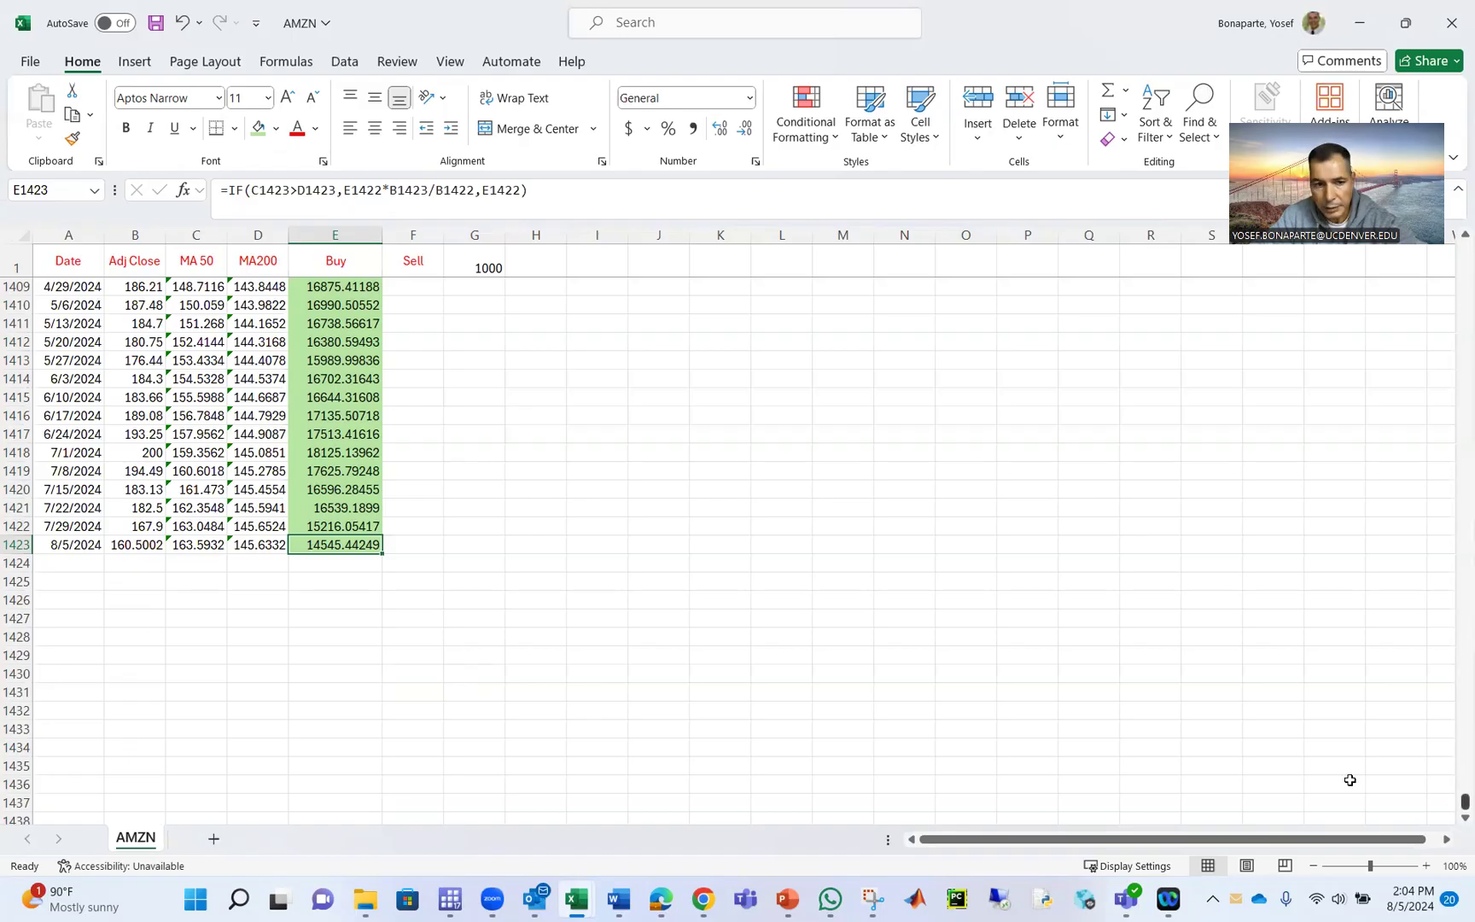
click(629, 130)
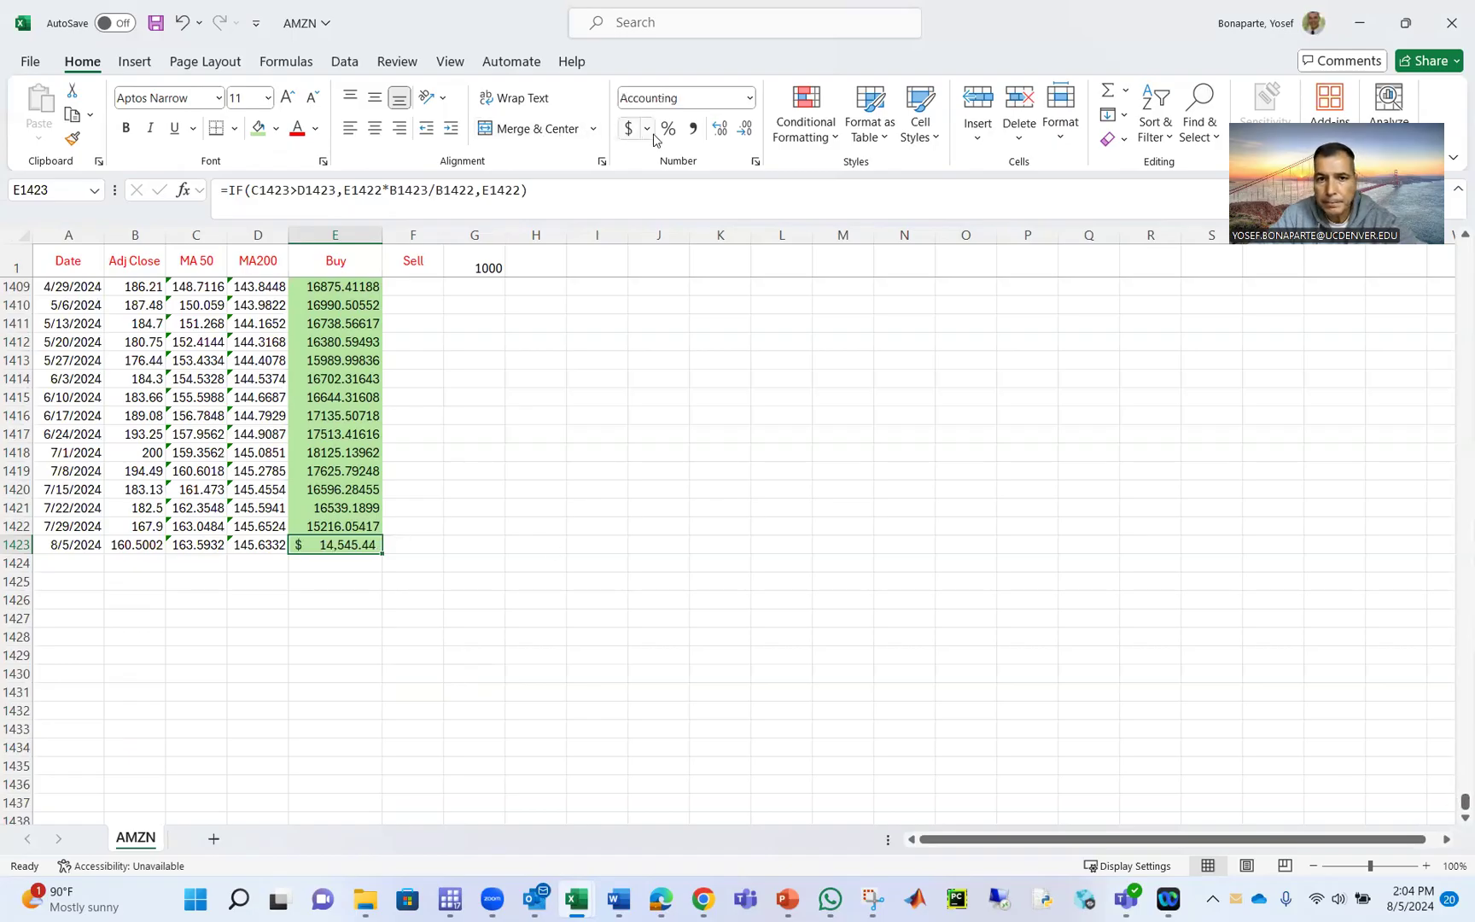
click(744, 129)
click(744, 129)
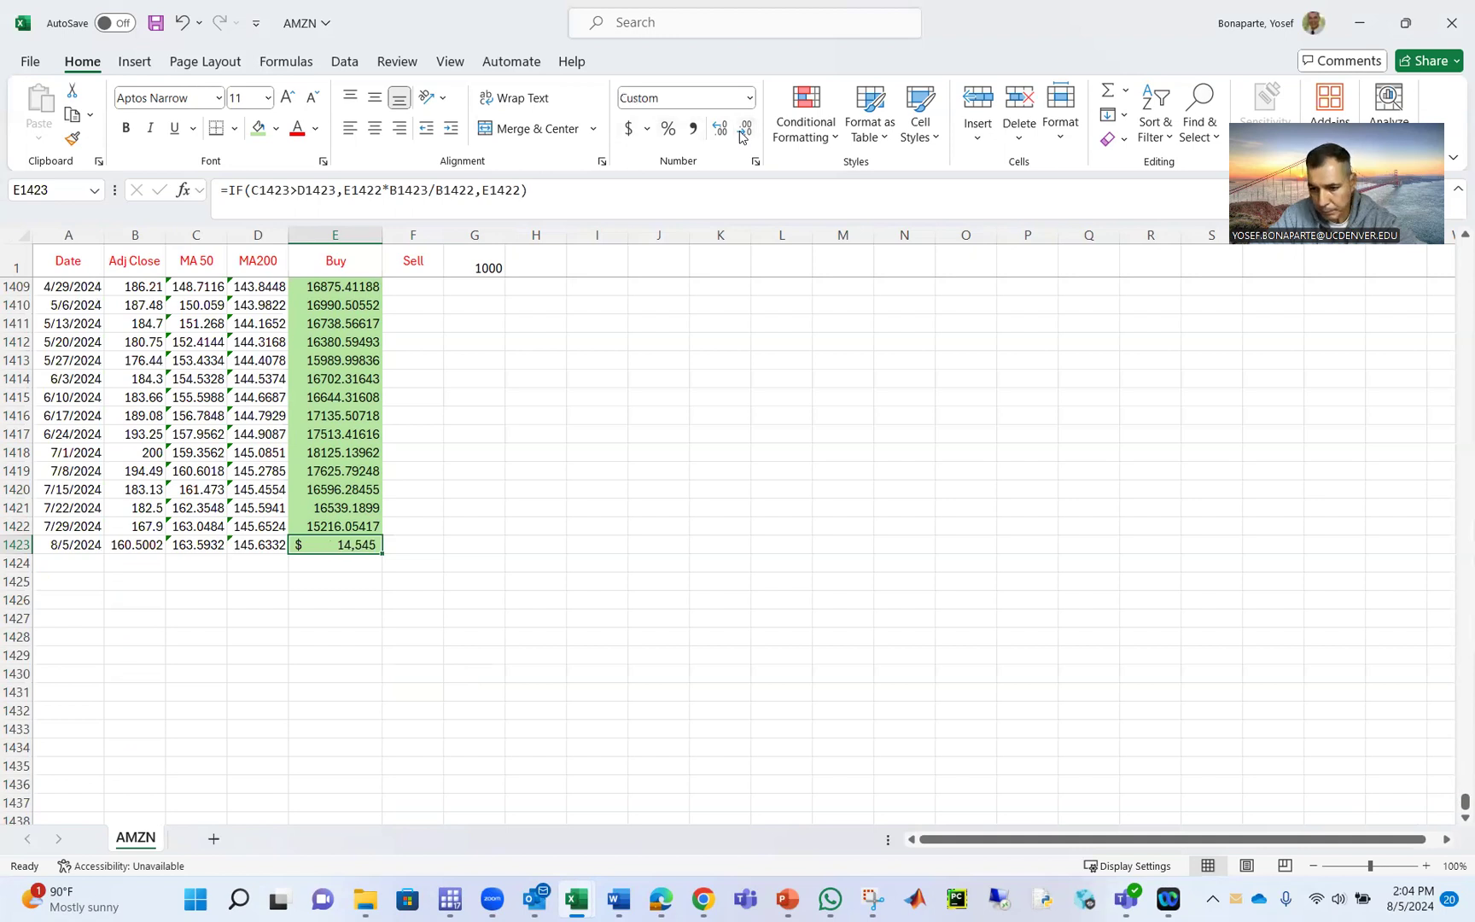
drag(1464, 802, 1464, 286)
scroll(862, 473, down, 20)
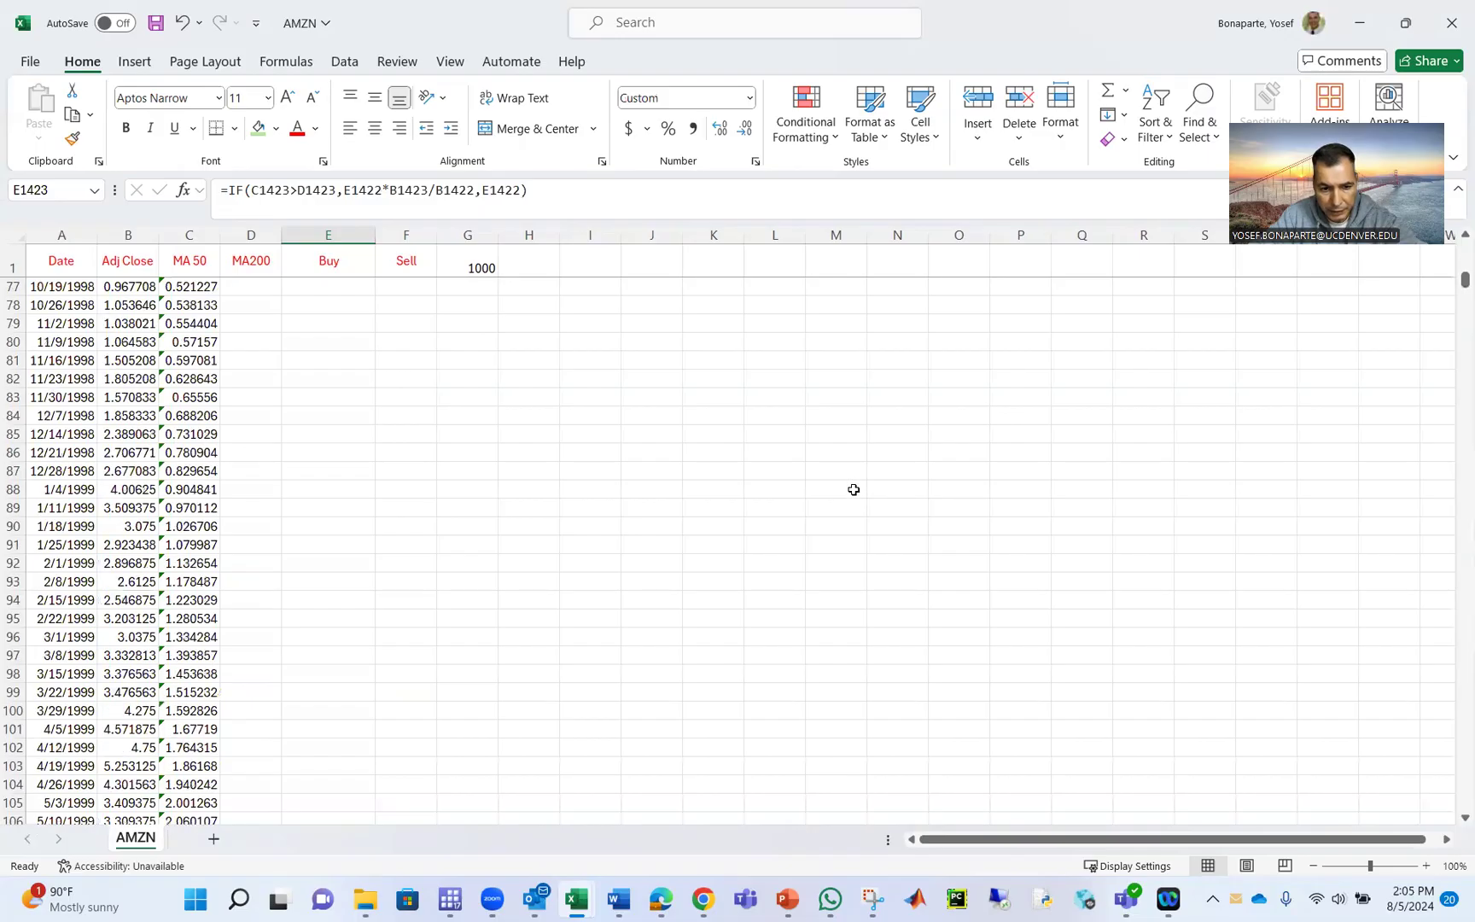
scroll(835, 245, down, 6)
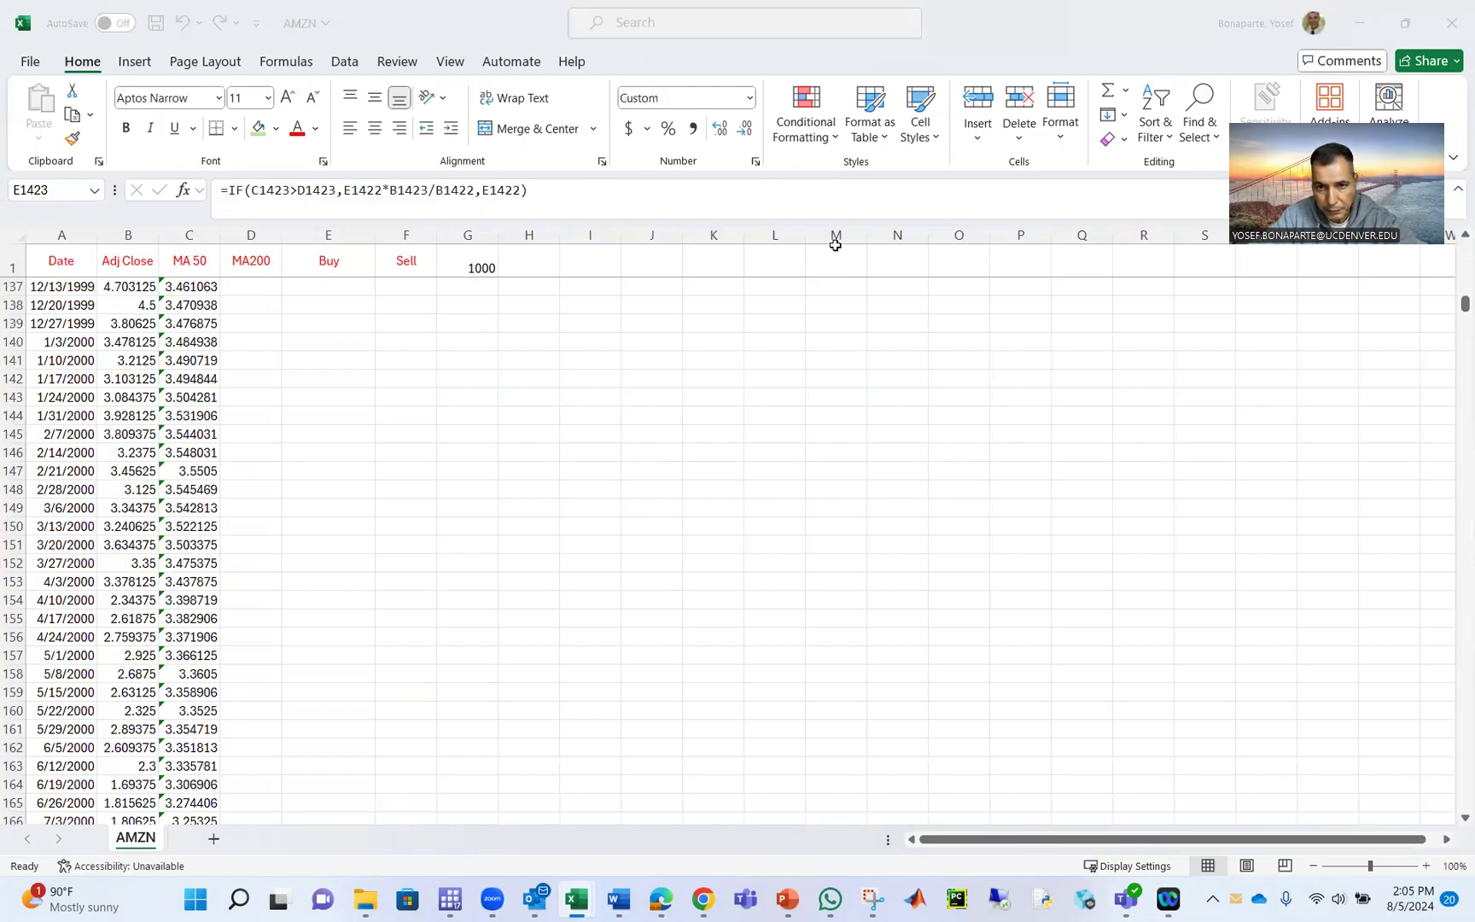
scroll(585, 454, down, 18)
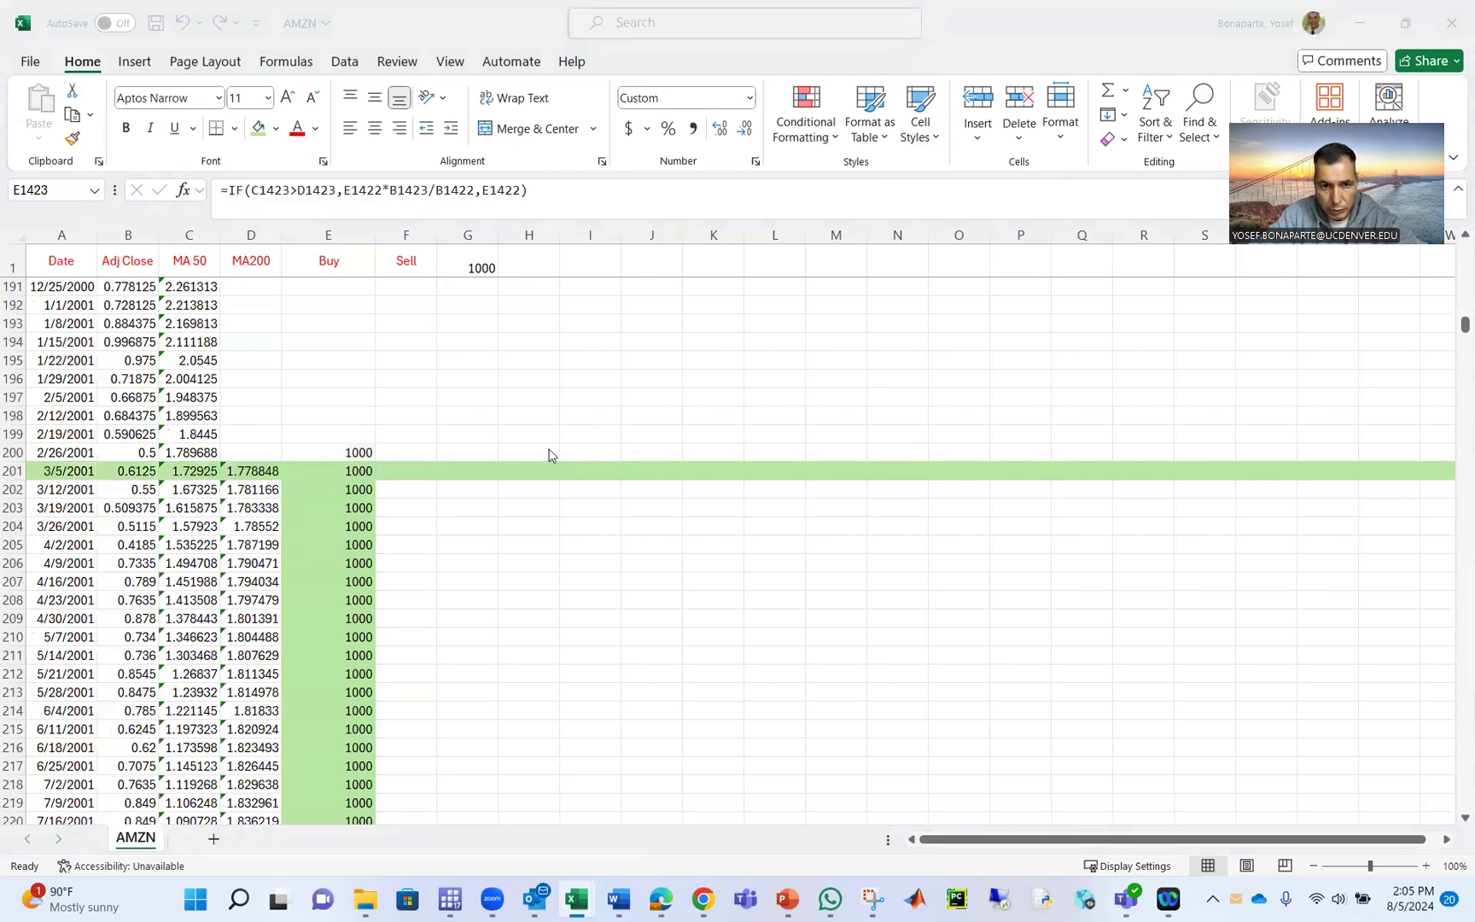
- Type the headings EMA in H1 and Buy & Hold in I1
click(558, 269)
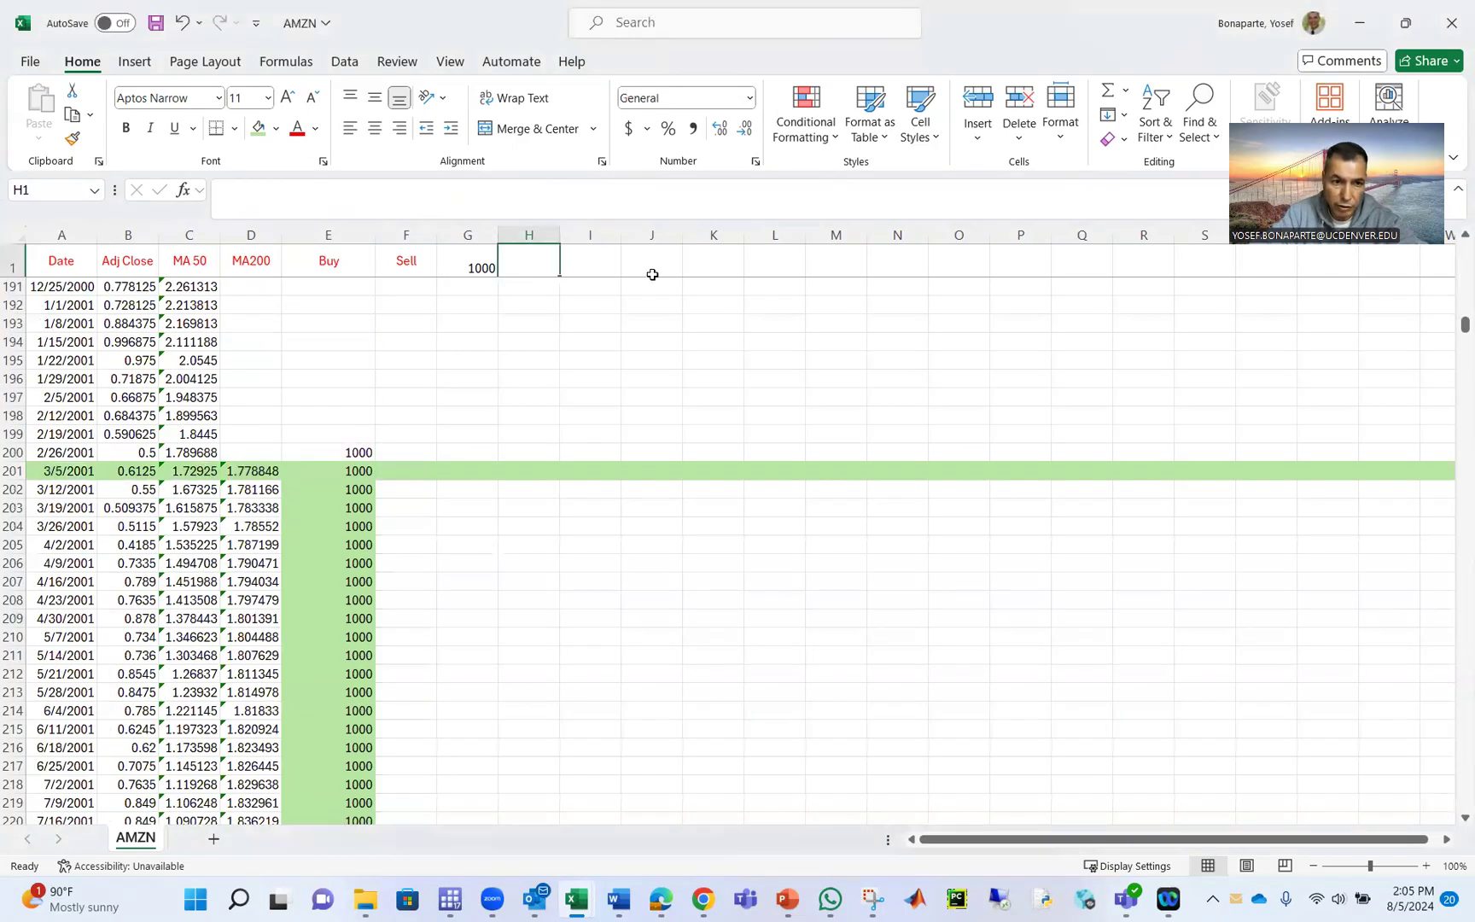
text(EMA)
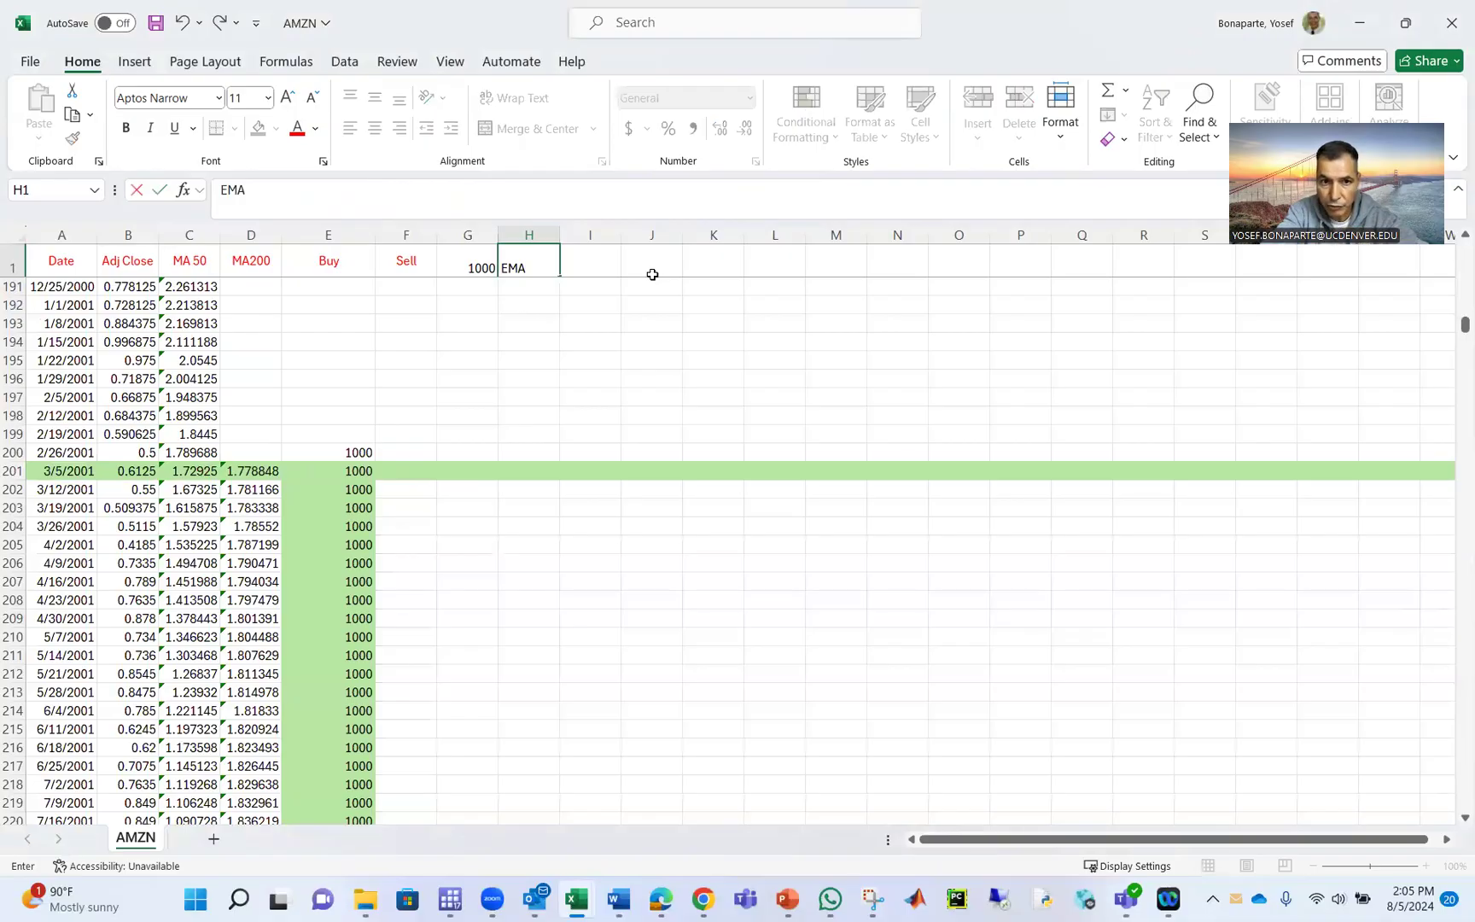
scroll(652, 274, up, 20)
key(Tab)
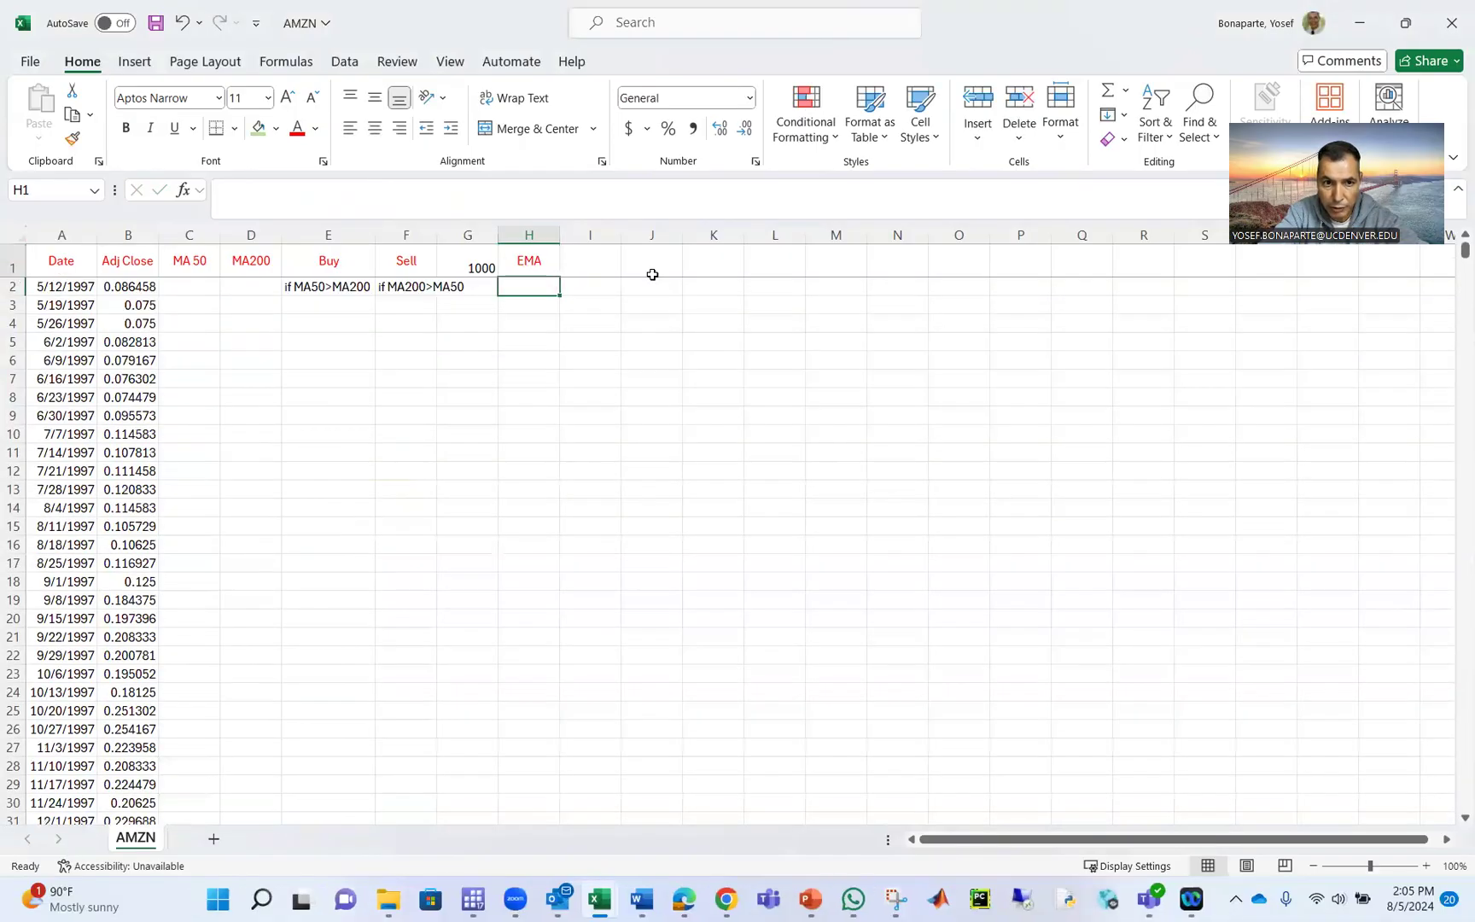
text(Buy)
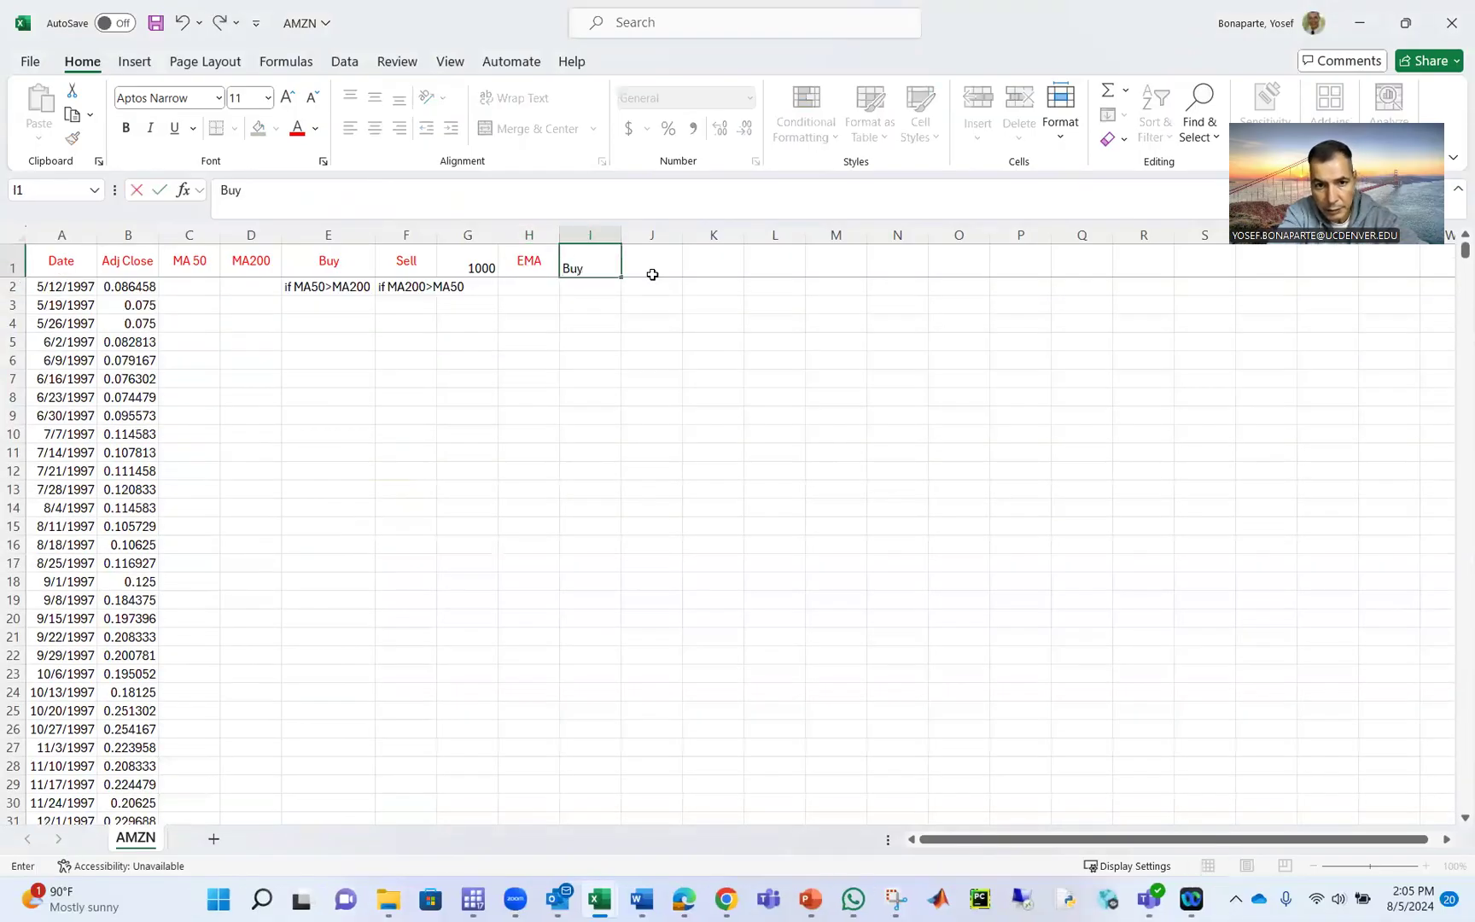
text( & Hold)
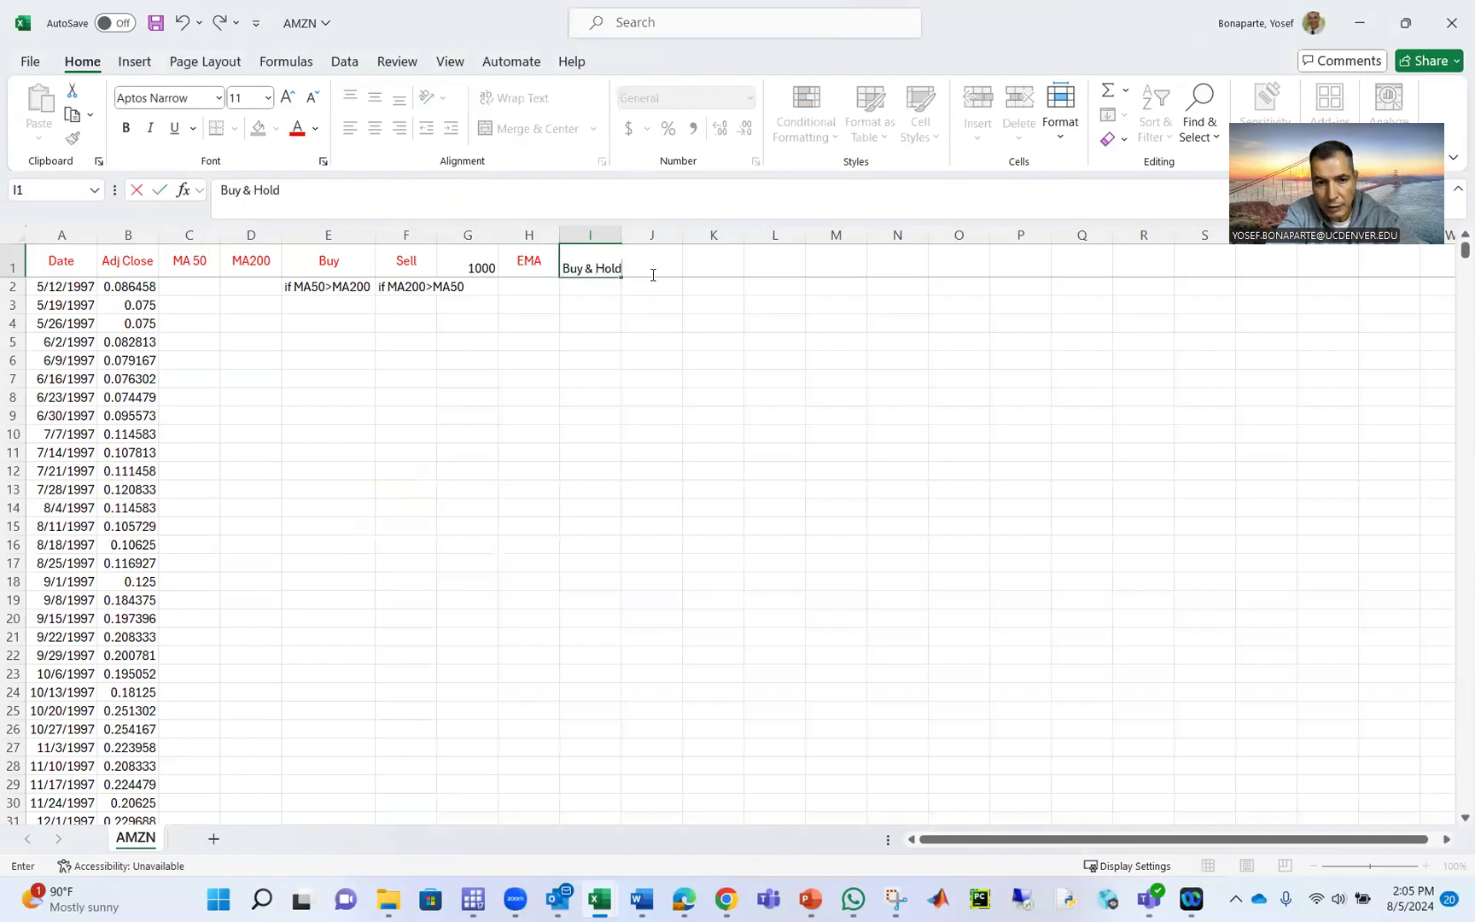
key(Return)
scroll(710, 515, down, 5)
scroll(709, 515, down, 20)
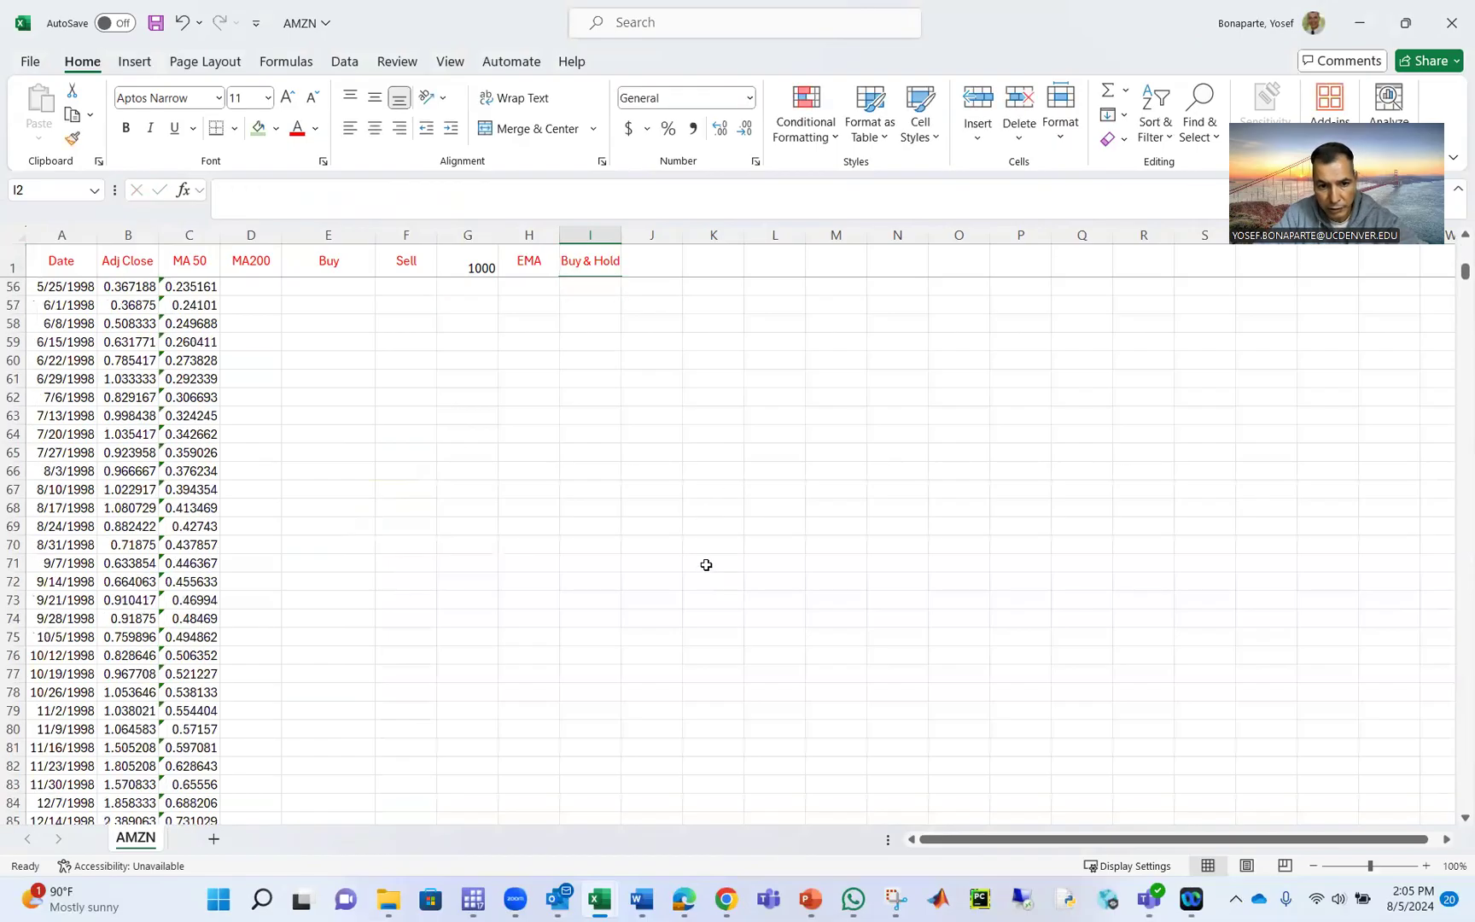
scroll(693, 556, down, 14)
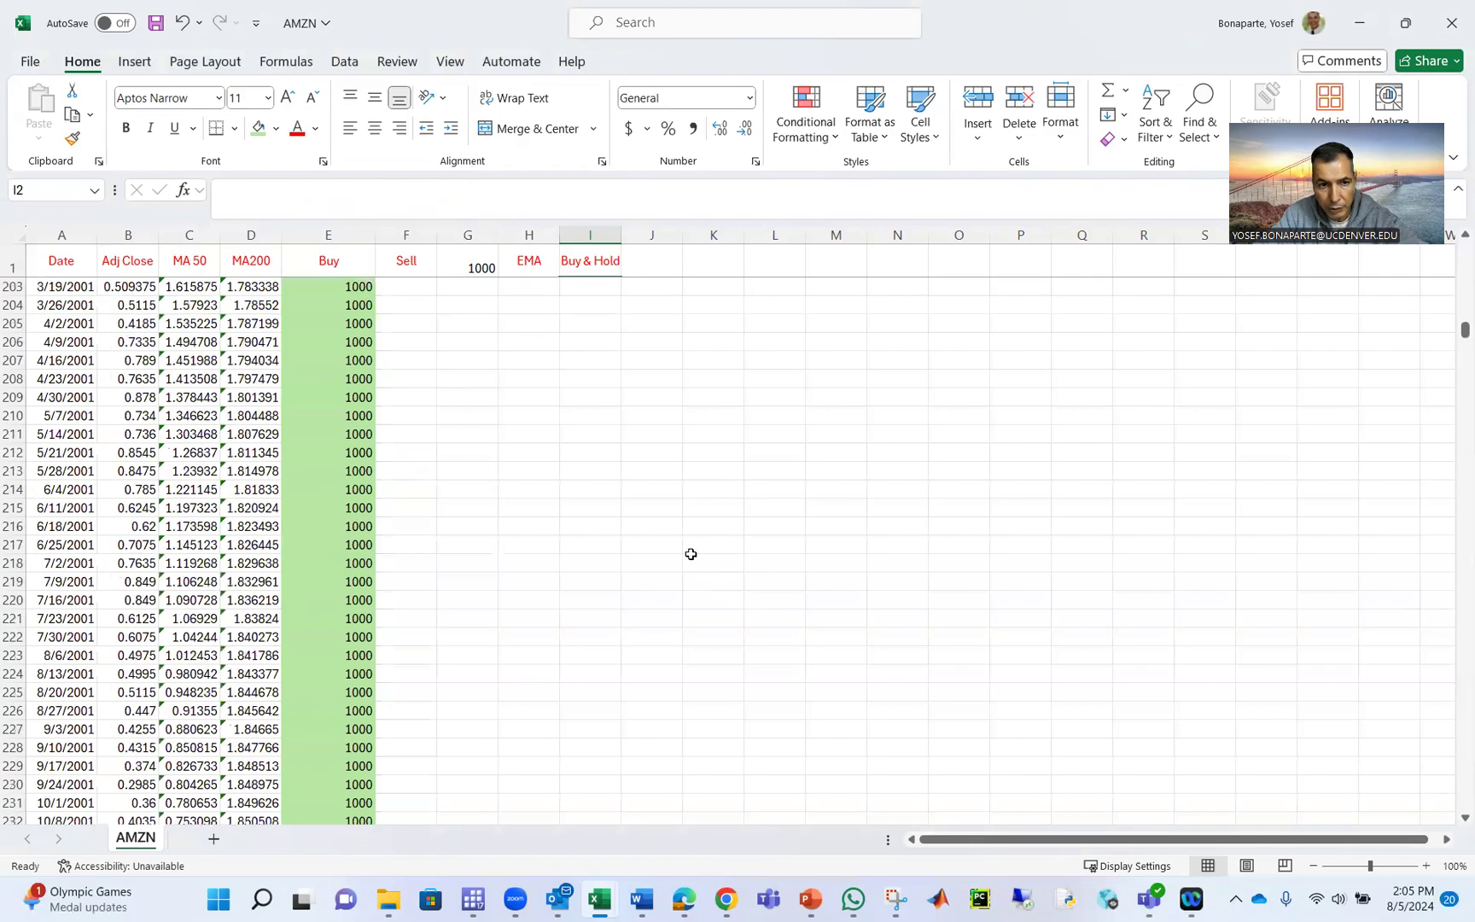
scroll(674, 548, up, 6)
- Start Buy & Hold at 1000 in I200 and enter =I200*B201/B200 in I201
click(597, 509)
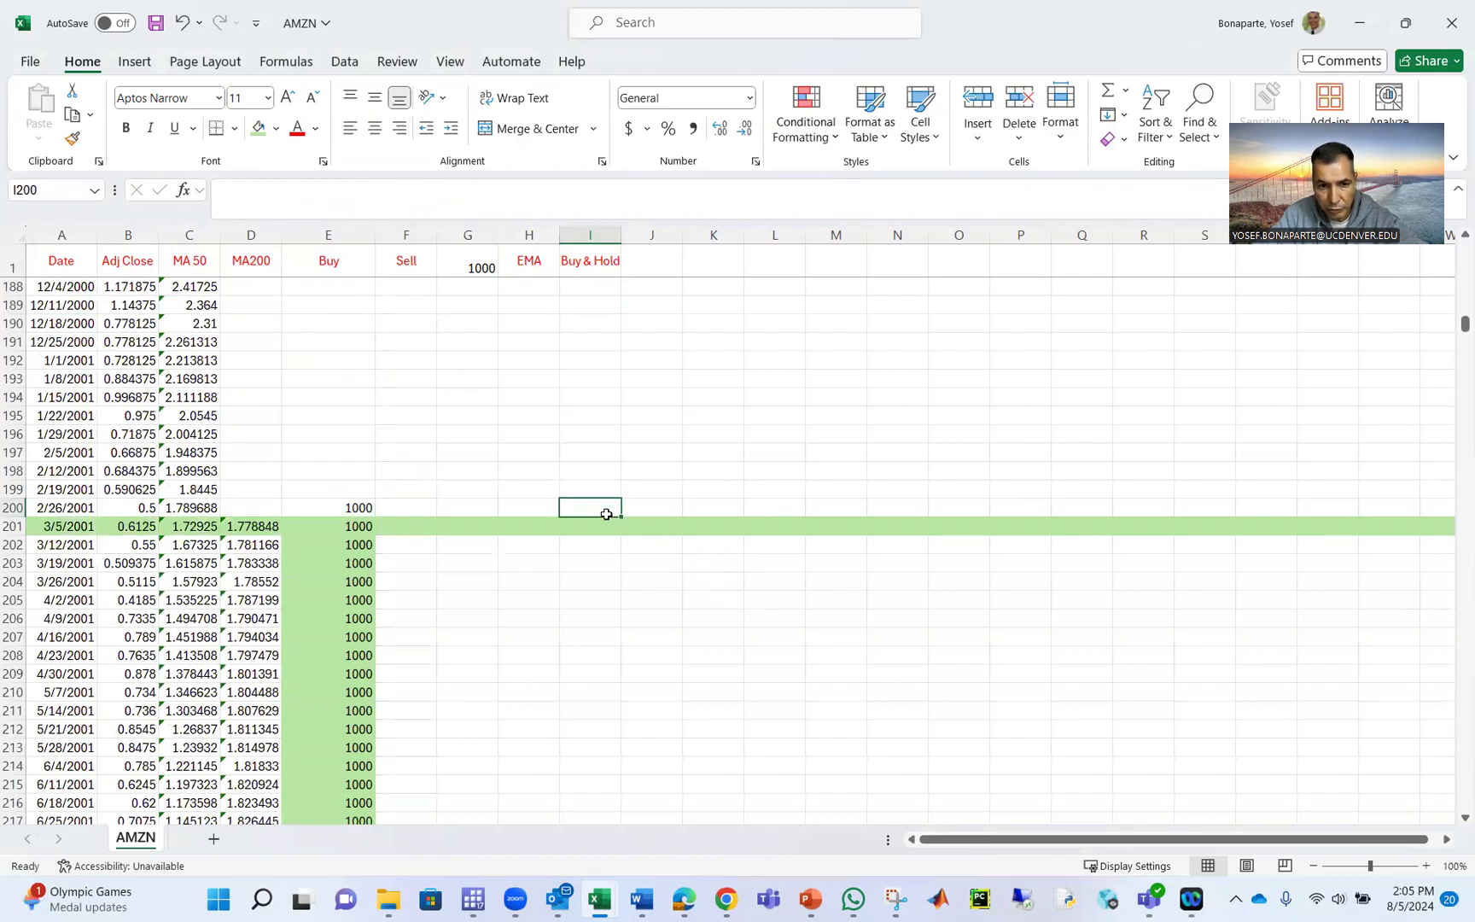
text(1000)
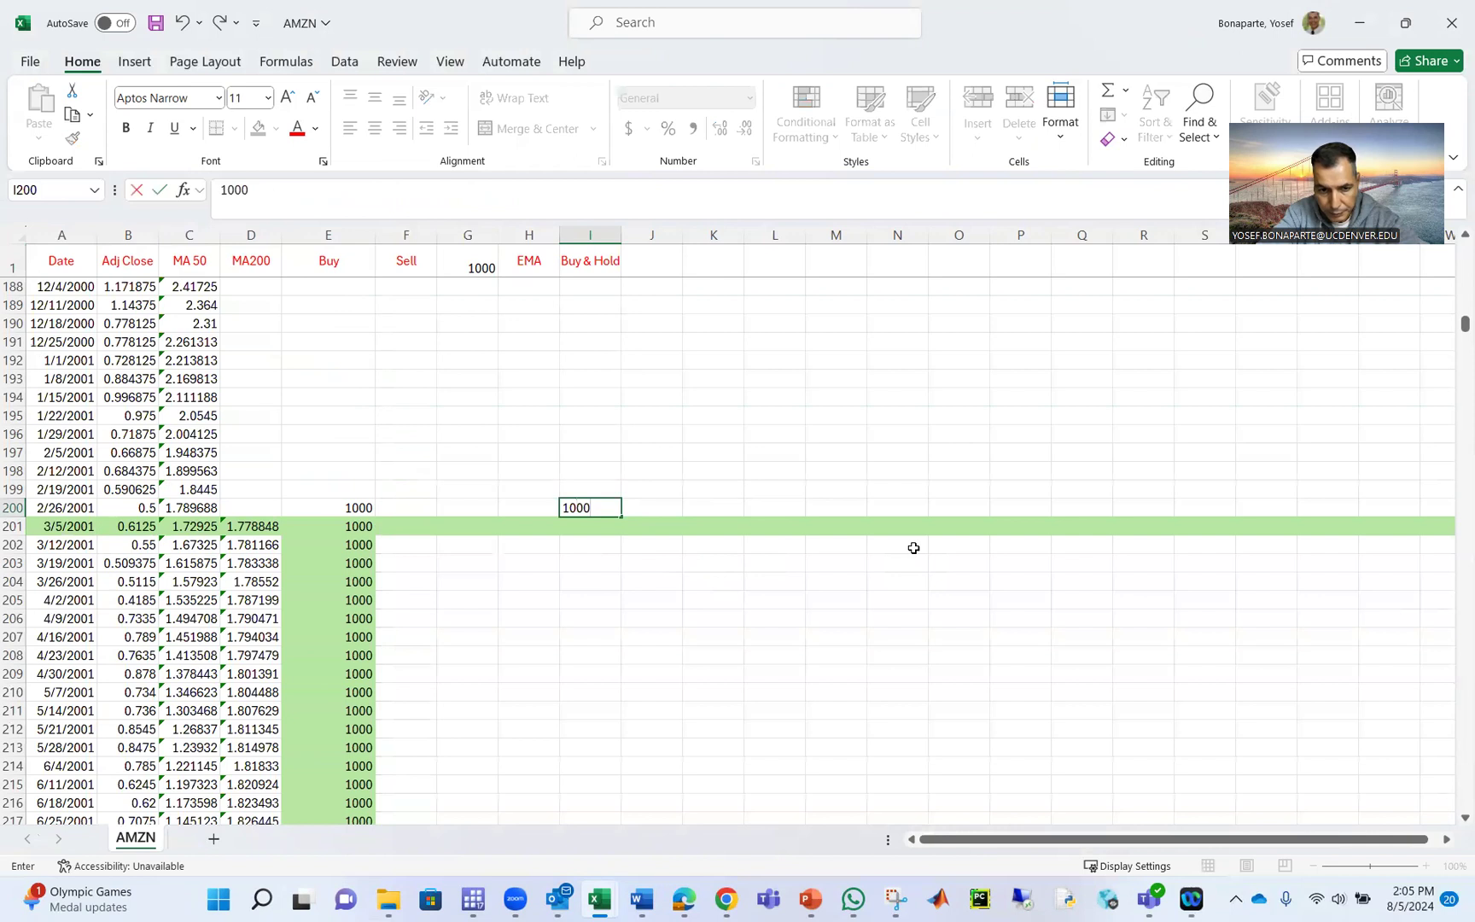
key(Return)
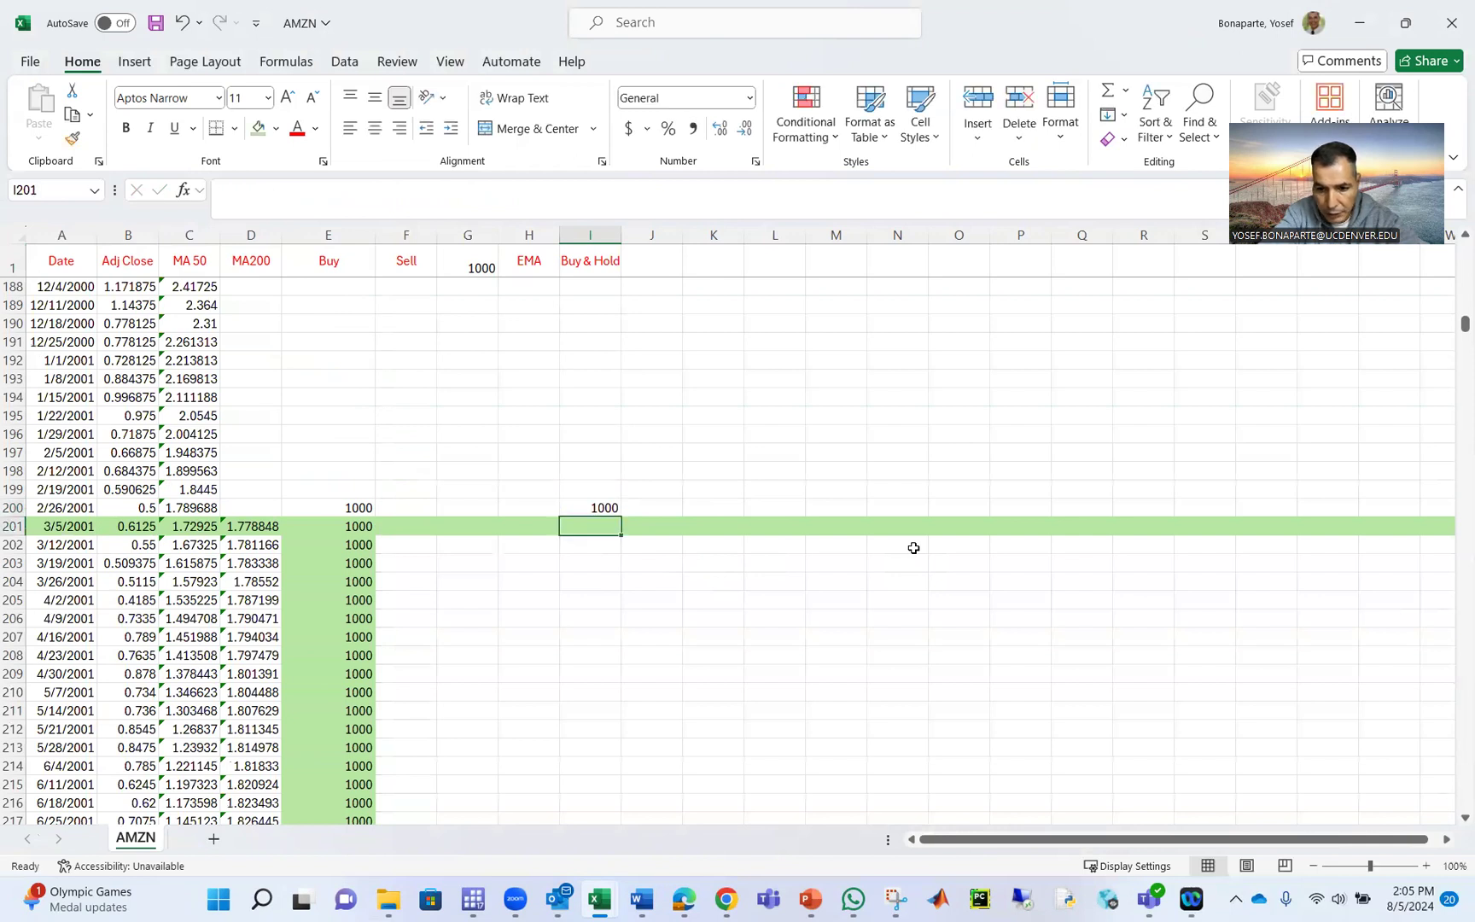
text(=)
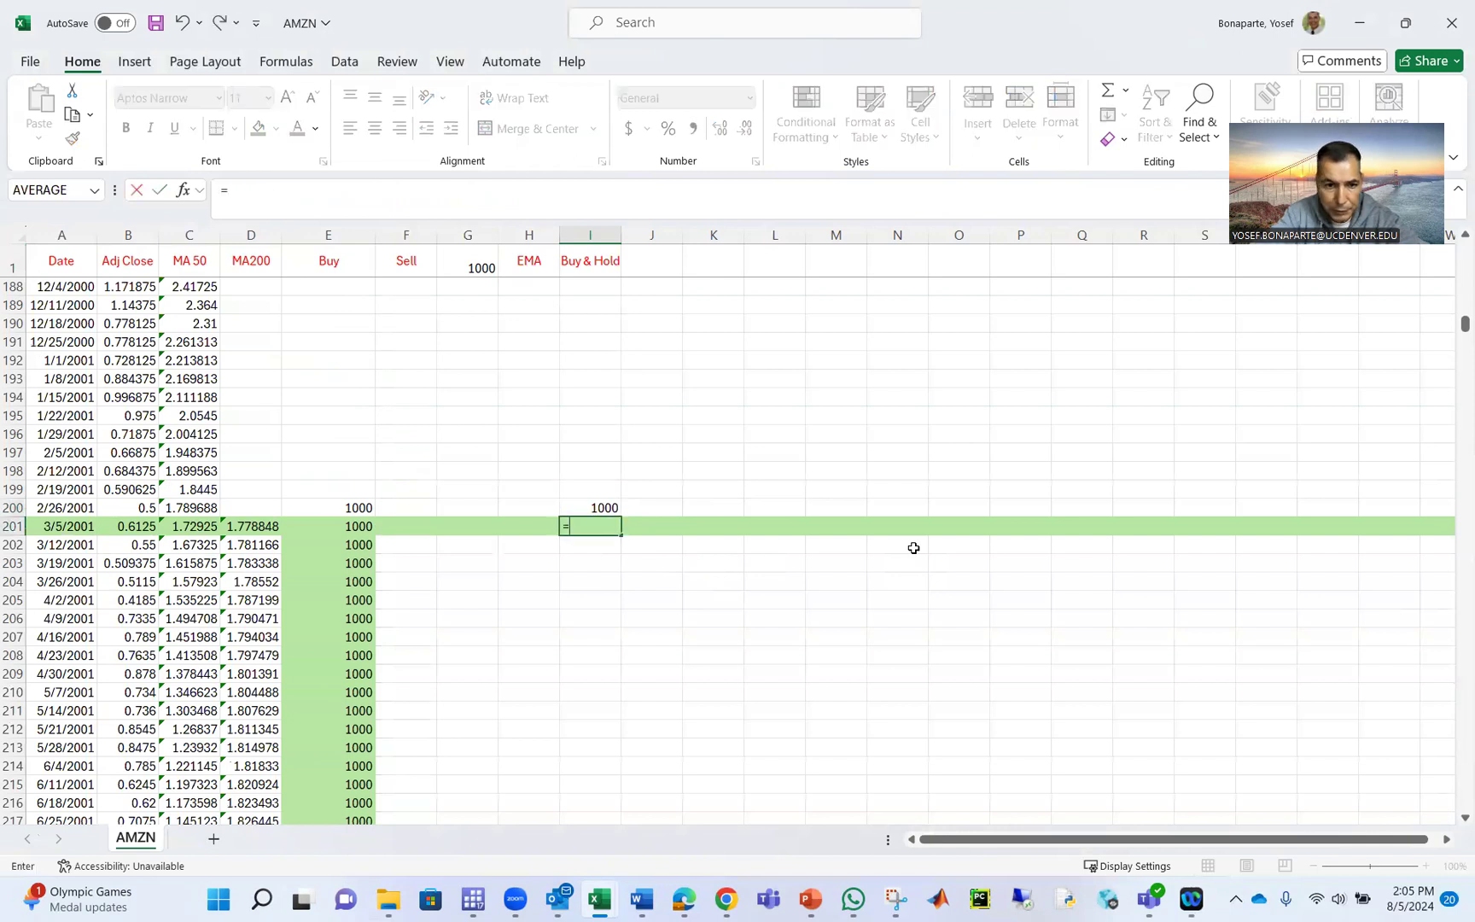
click(614, 507)
text(*)
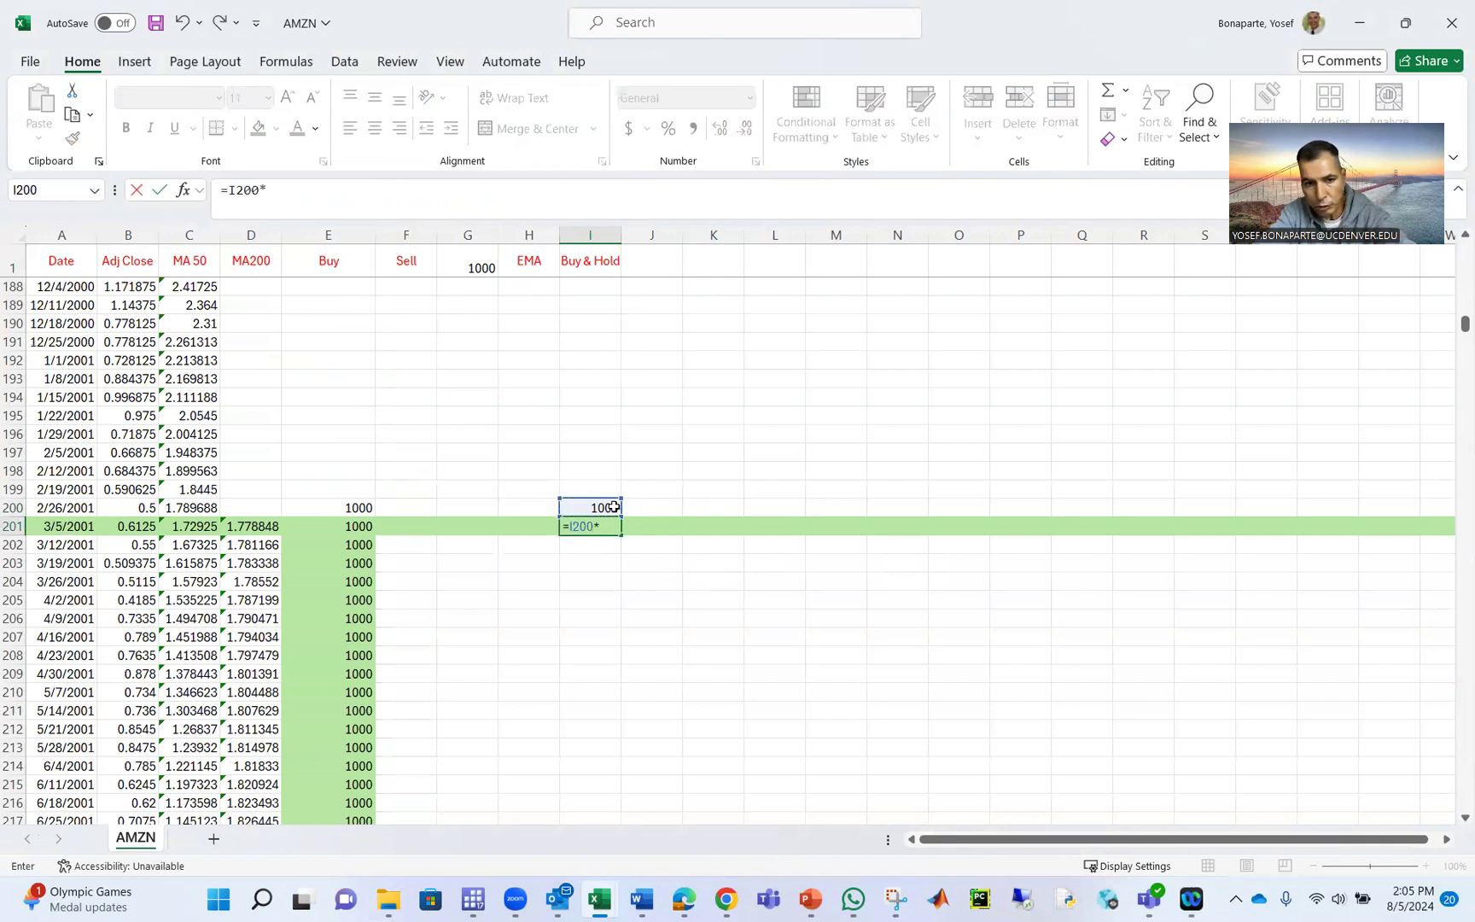
click(117, 531)
text(/)
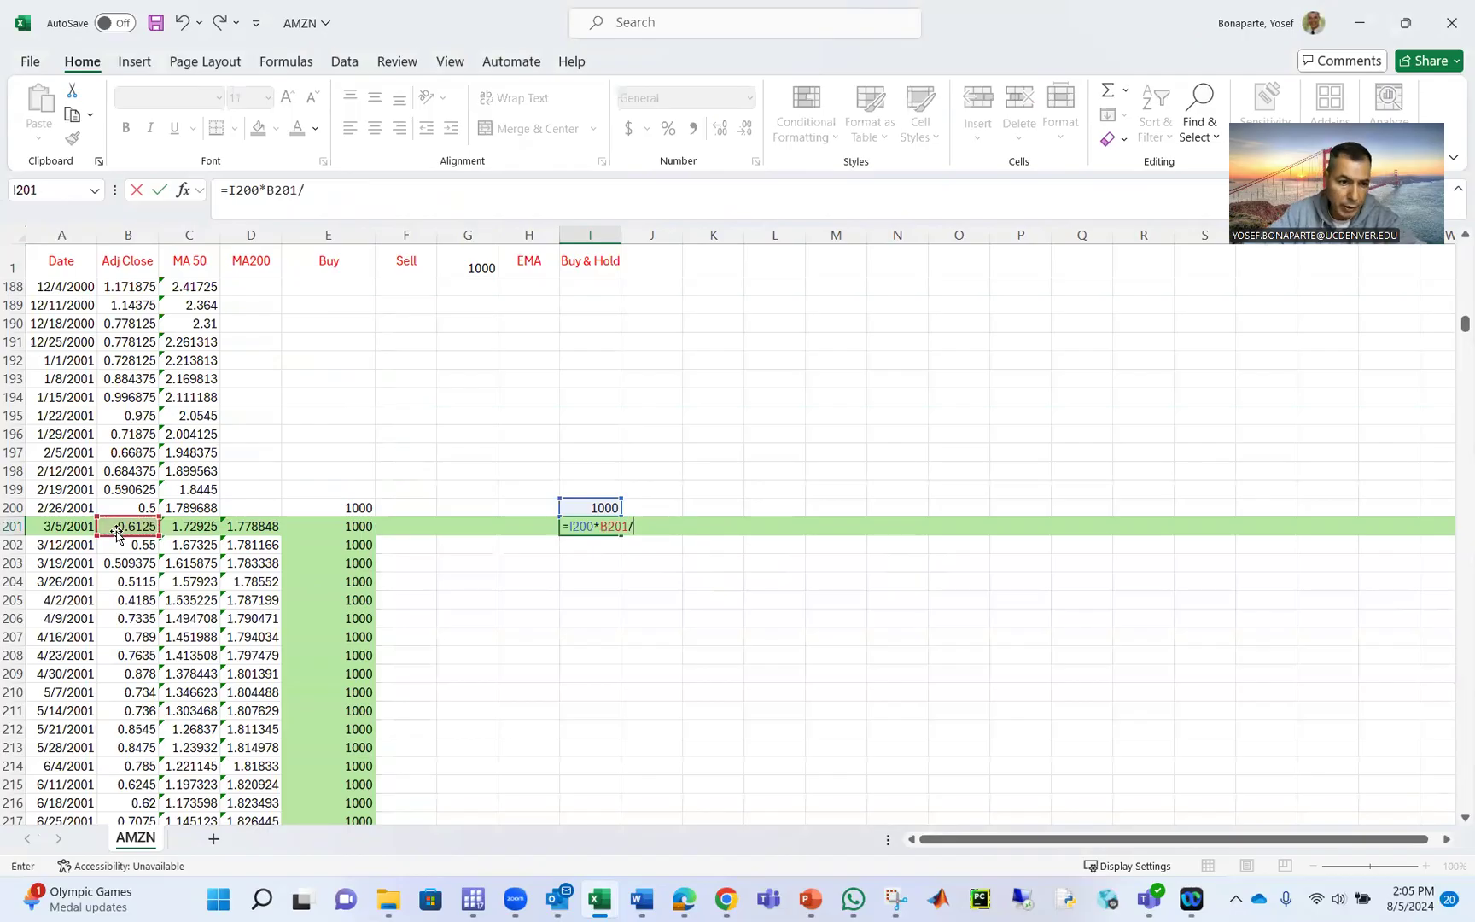
click(120, 508)
key(Return)
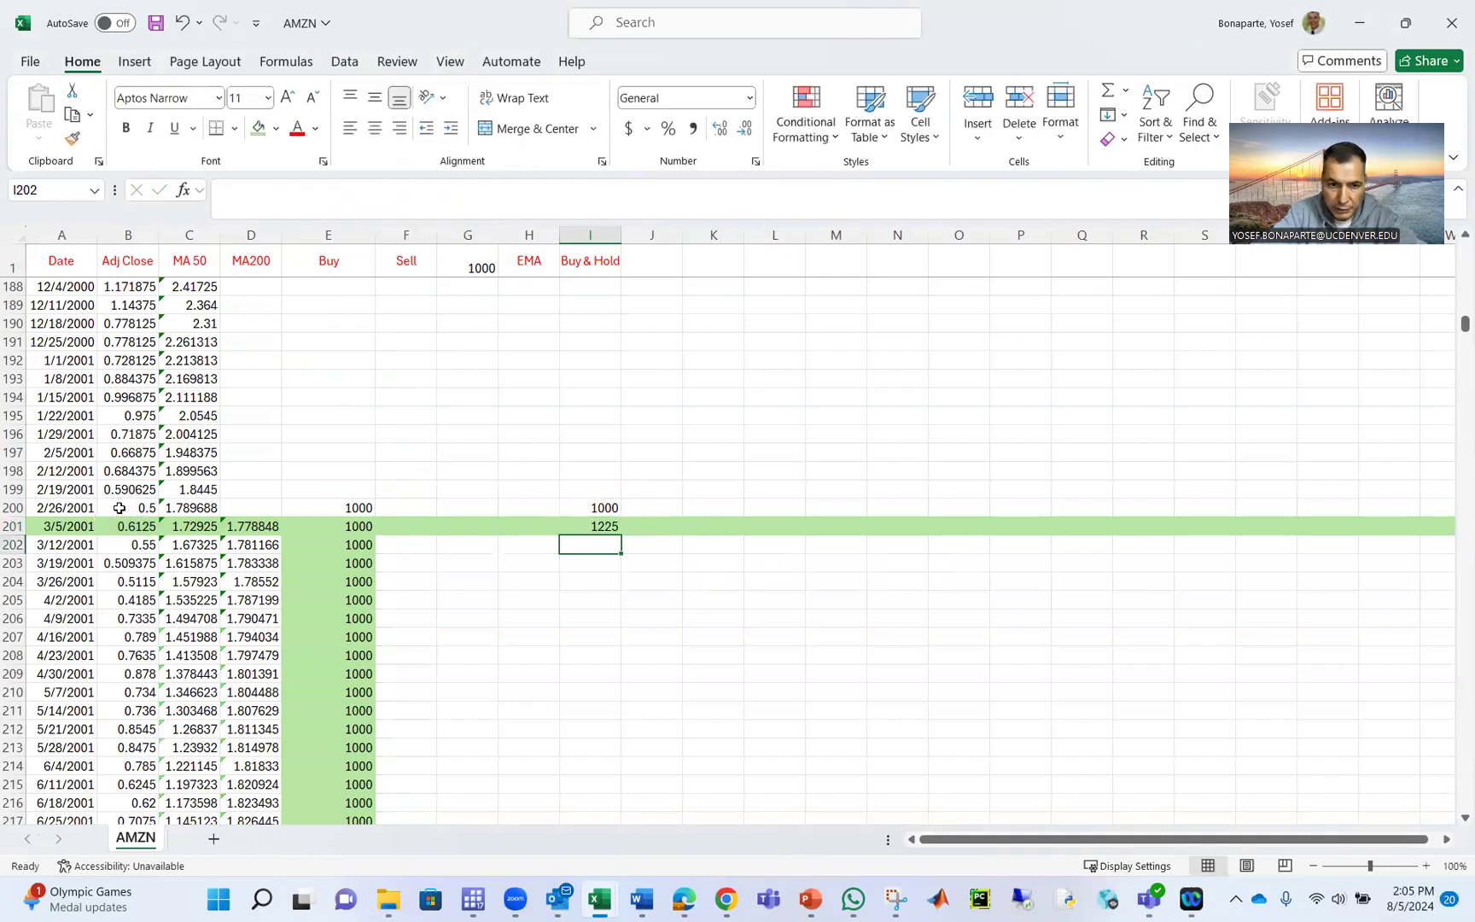
- Fill the Buy & Hold formula down to I1423 and format its $321,000.40 as Accounting
click(580, 528)
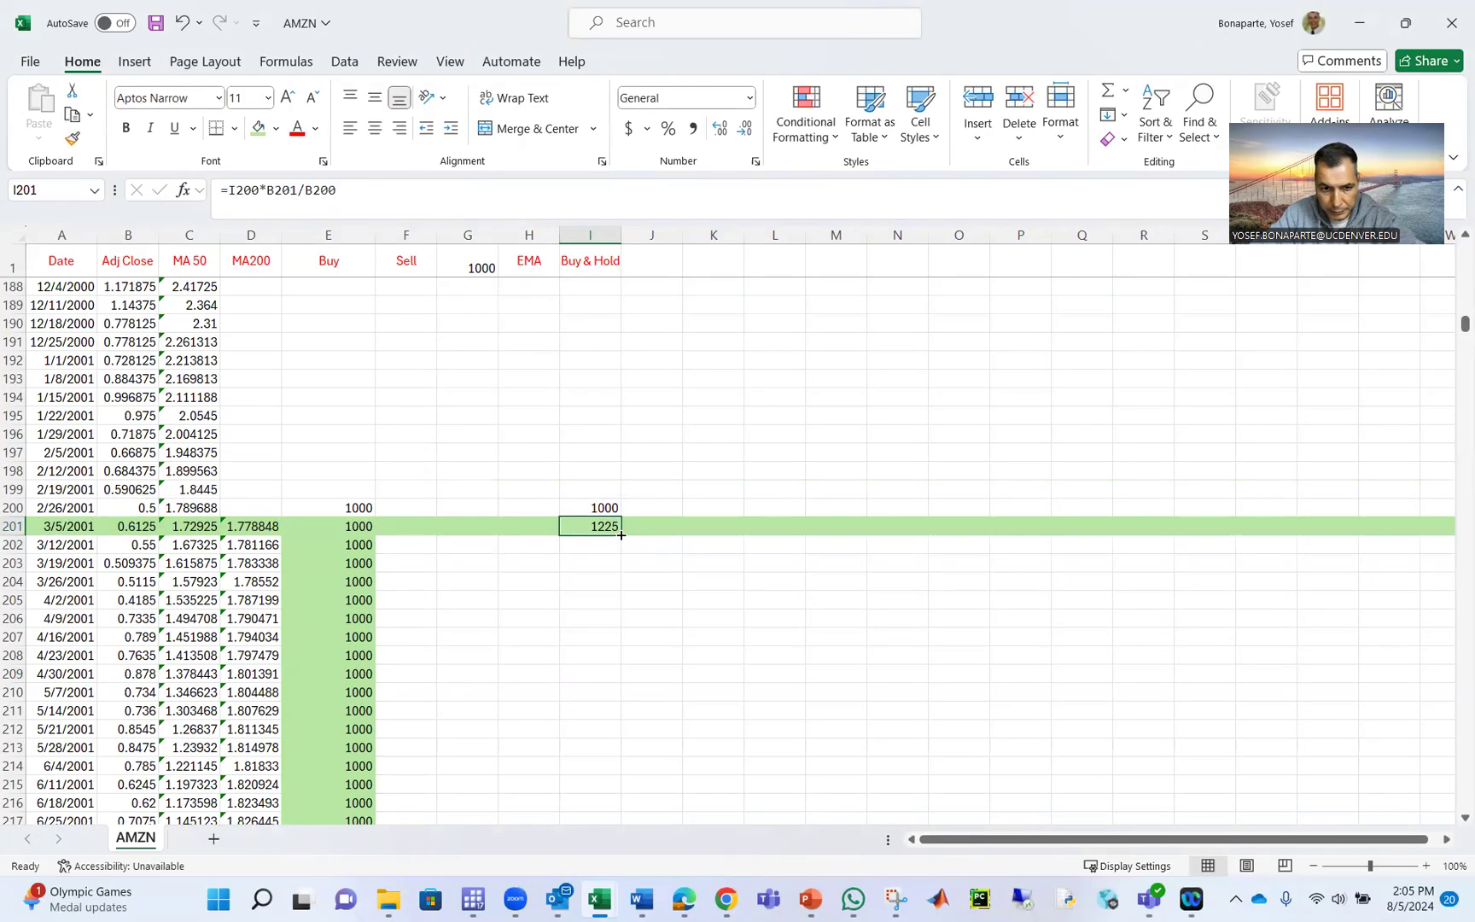
drag(620, 534, 619, 902)
drag(615, 837, 606, 778)
click(607, 767)
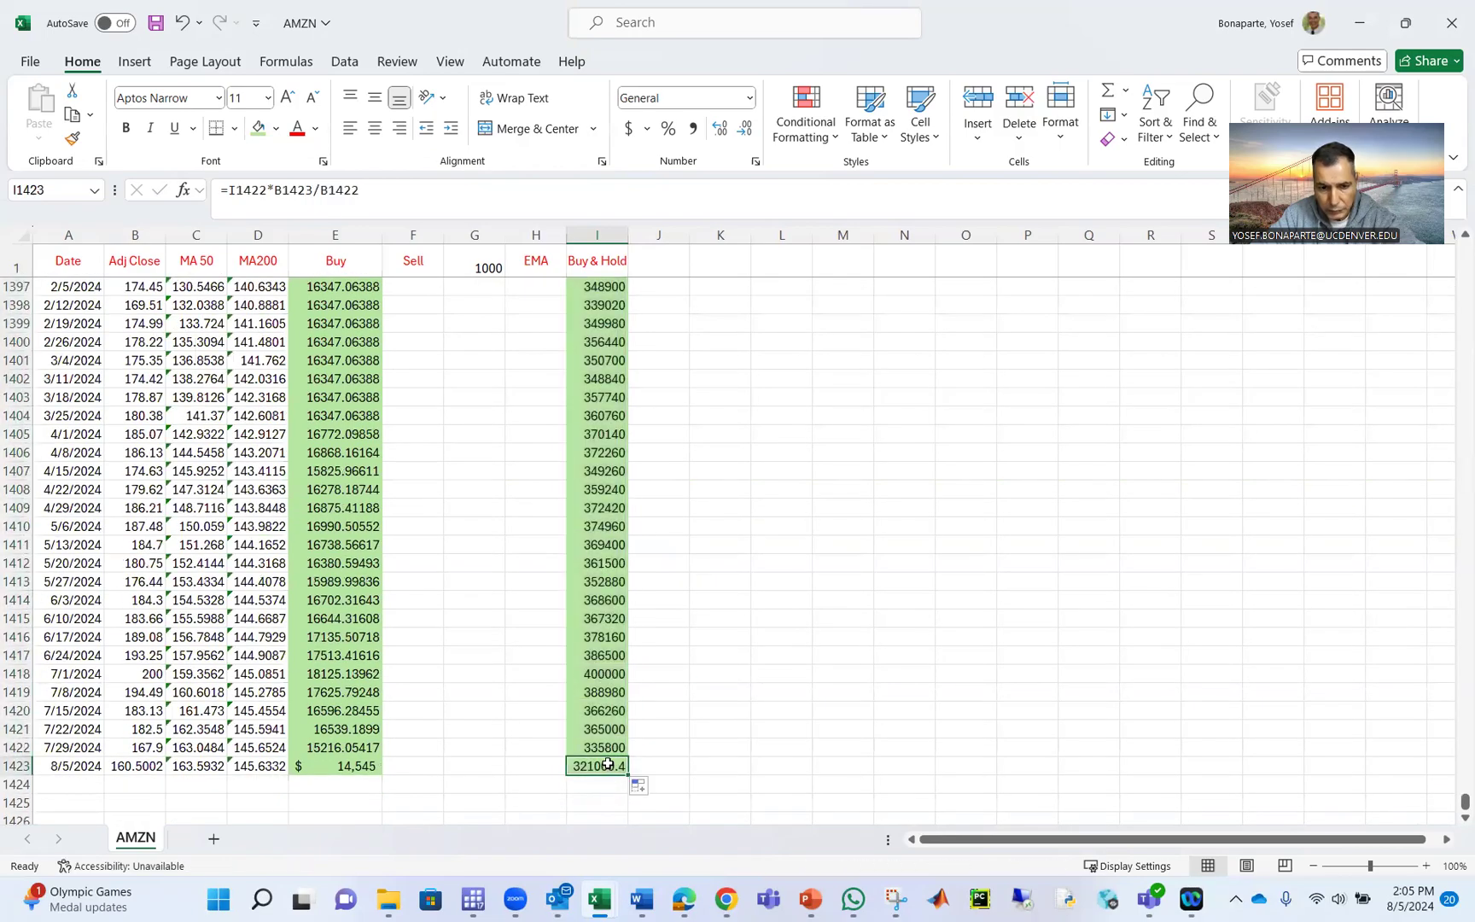
click(628, 128)
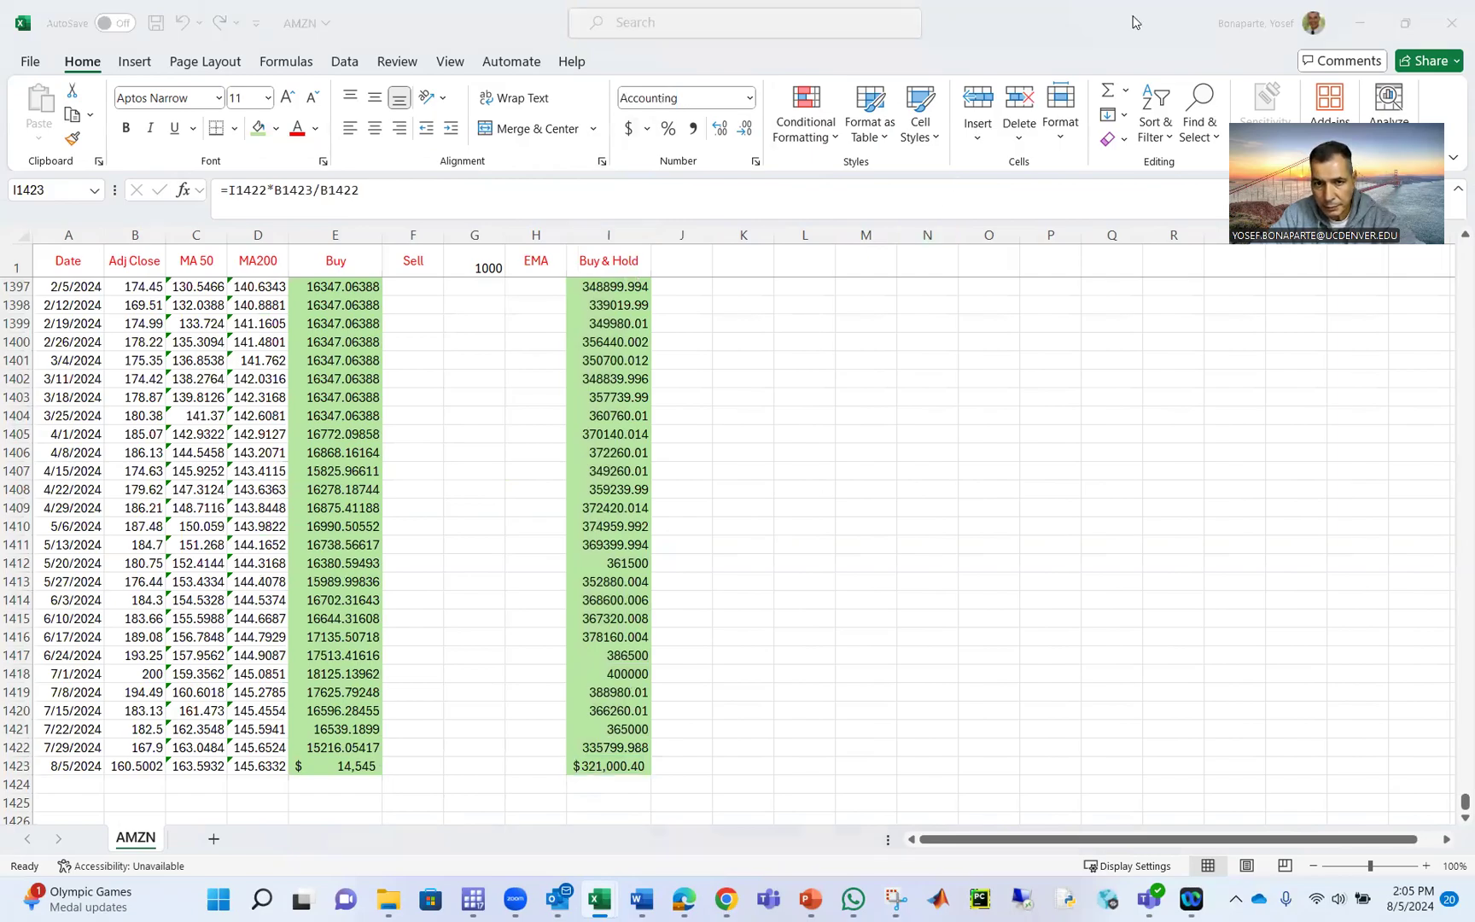
- Remove I1423's decimals to show $ 321,000 and compare it with the Buy value in E1423
click(742, 130)
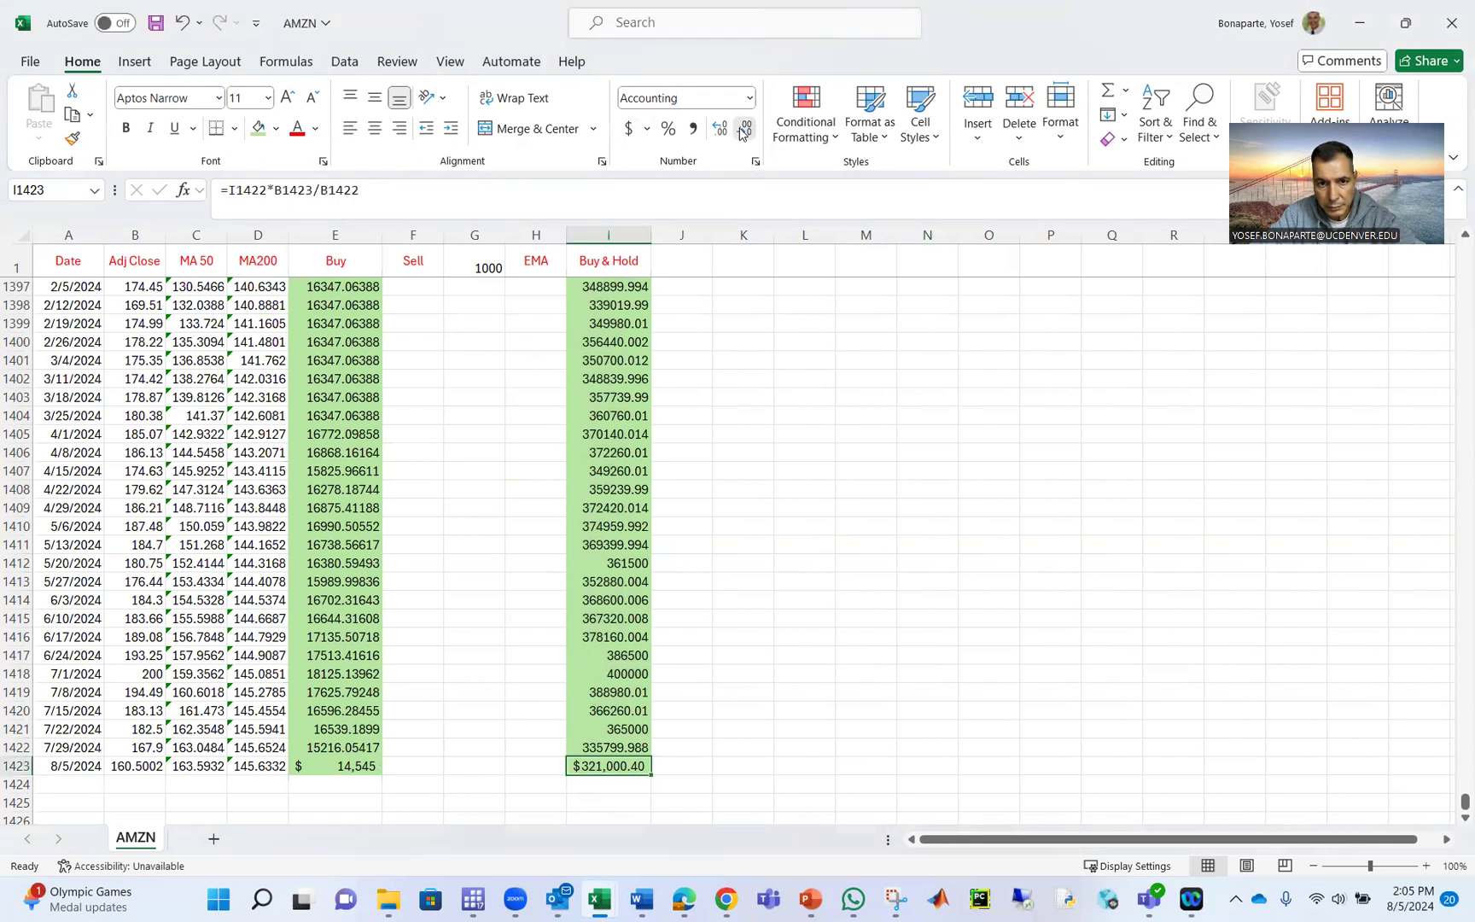
click(743, 130)
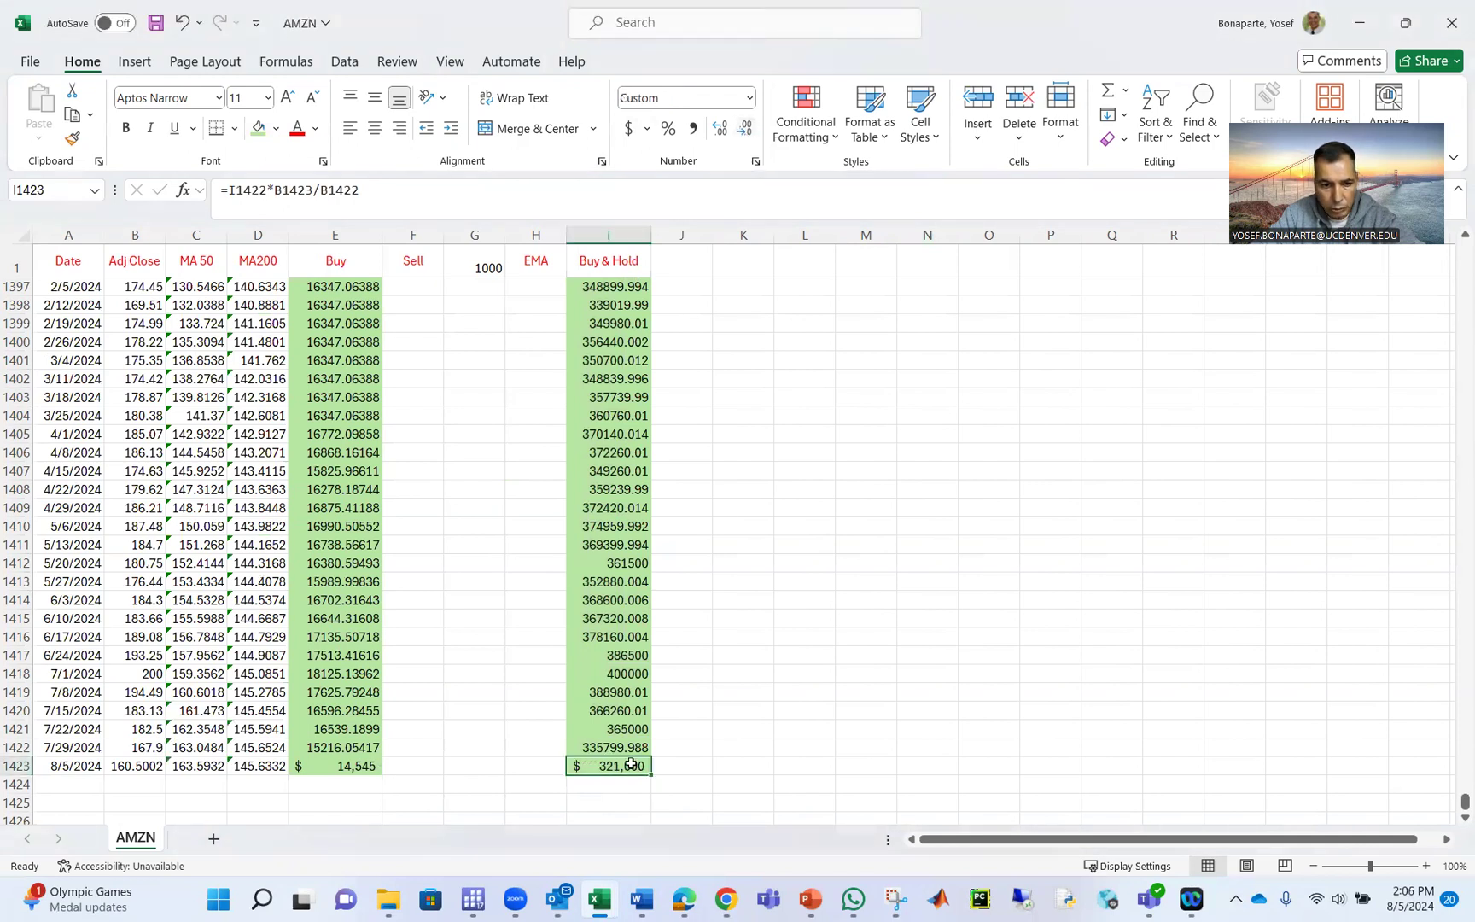
click(358, 760)
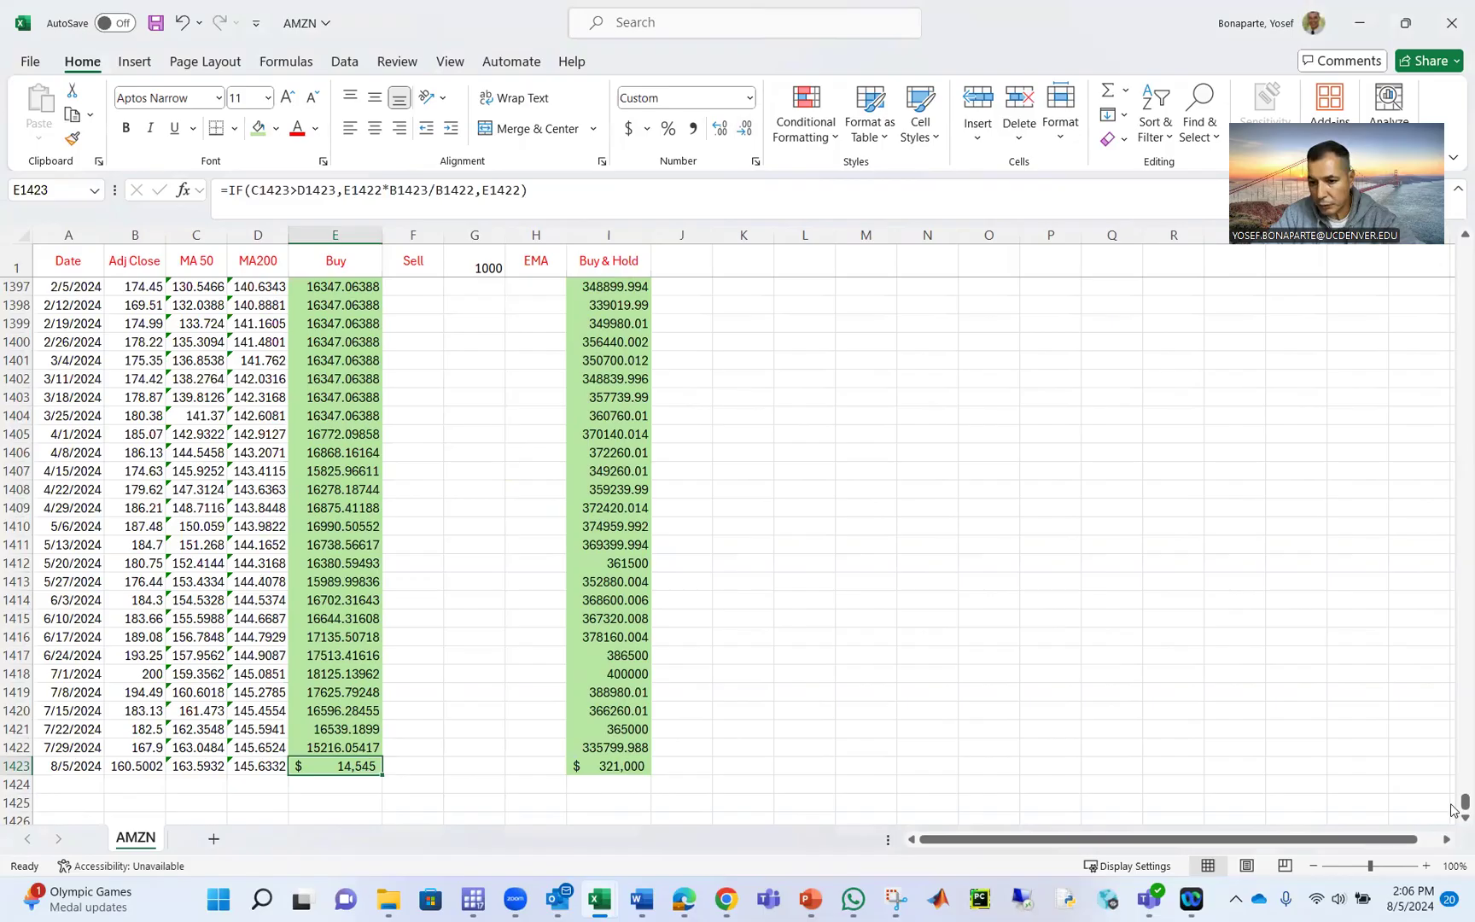
drag(1451, 806, 1451, 808)
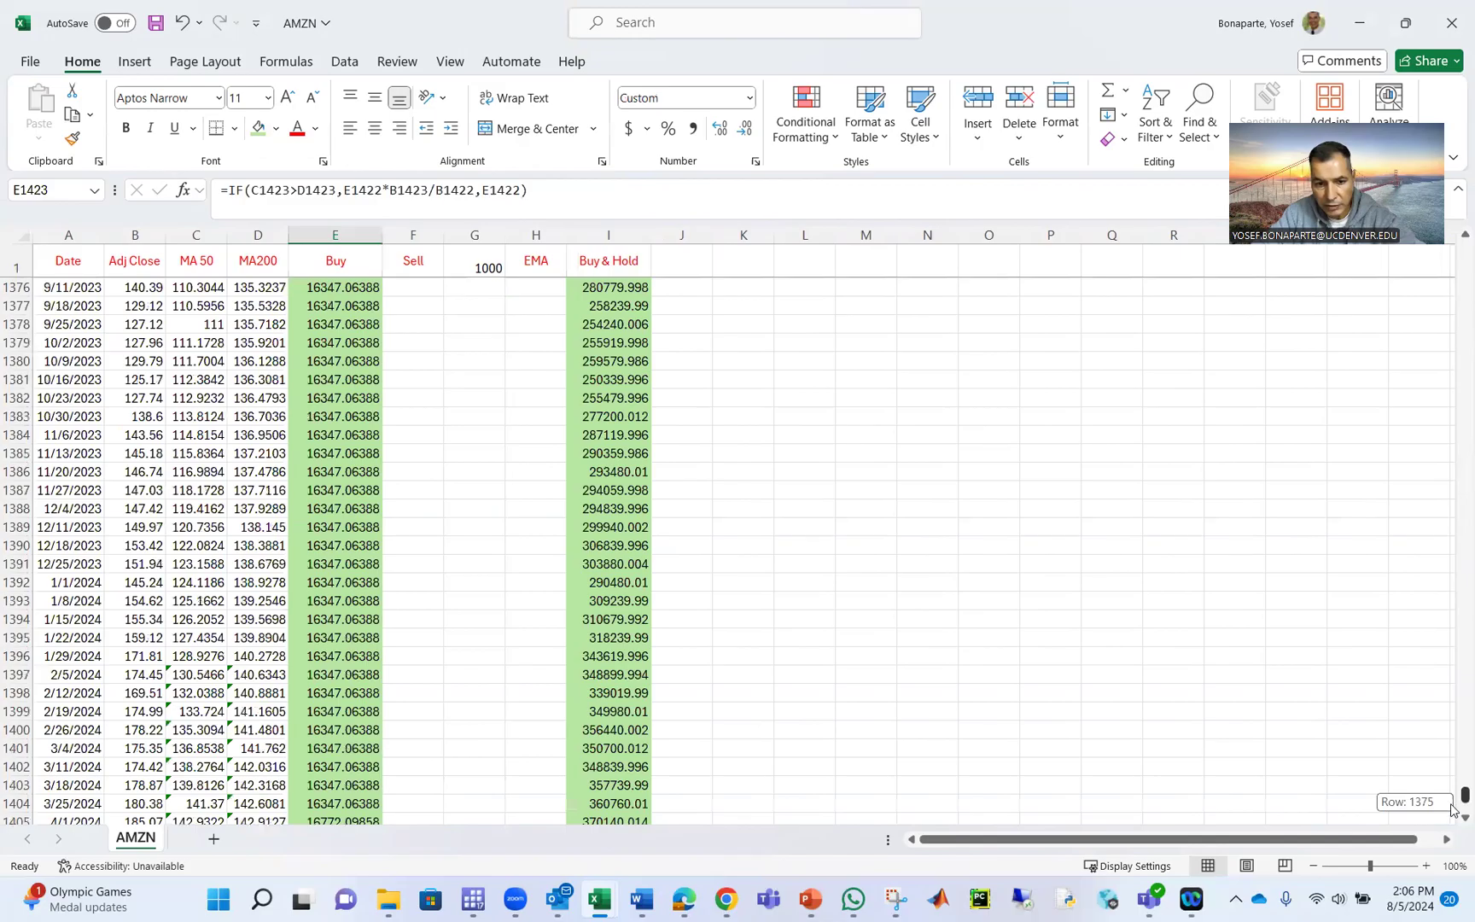
scroll(725, 742, down, 7)
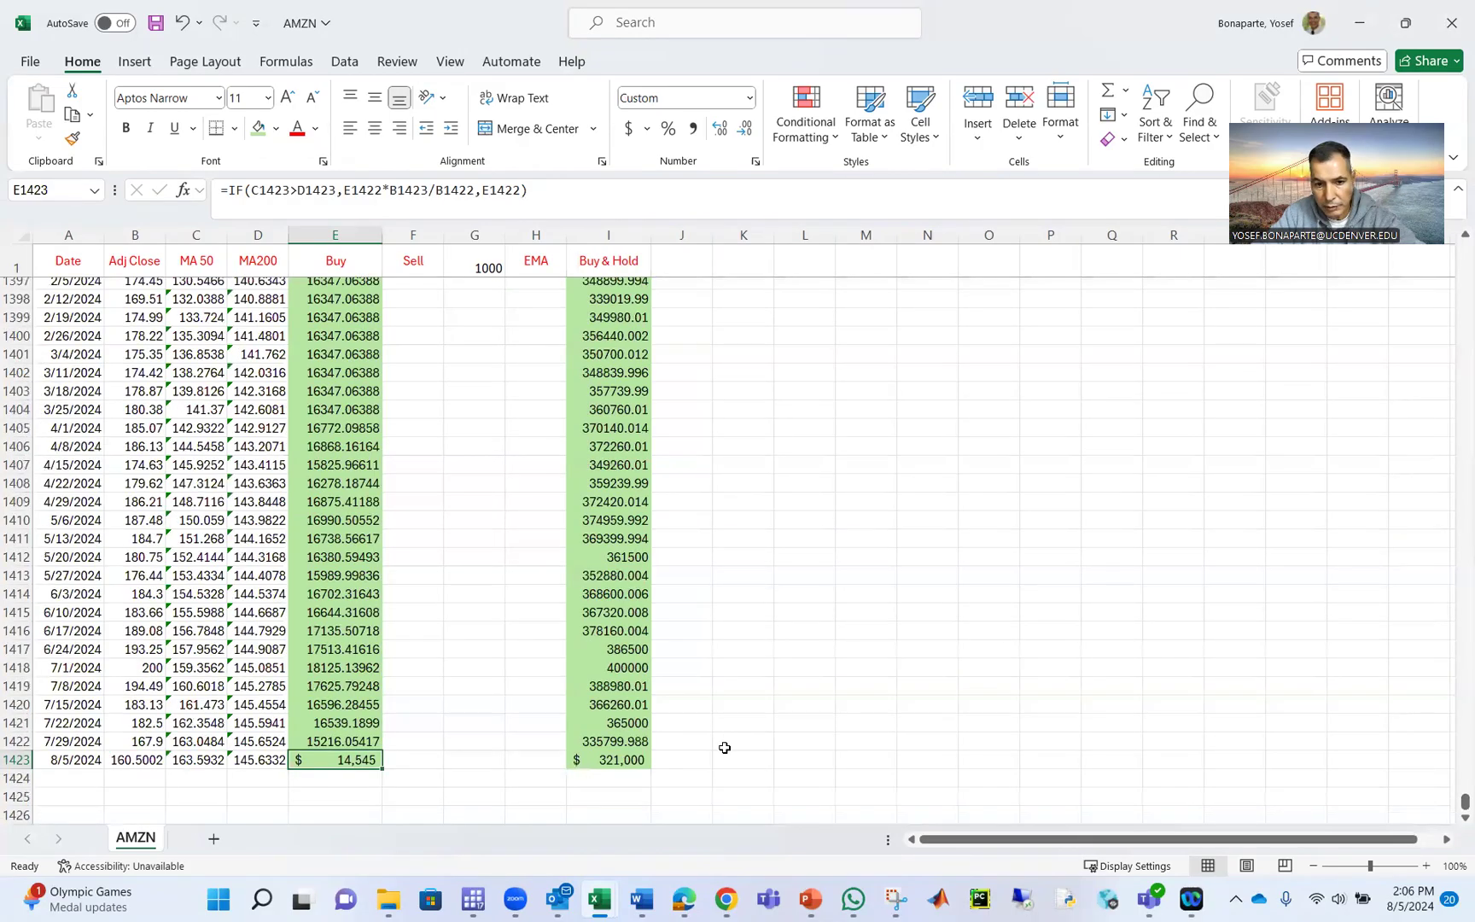
click(646, 762)
click(362, 757)
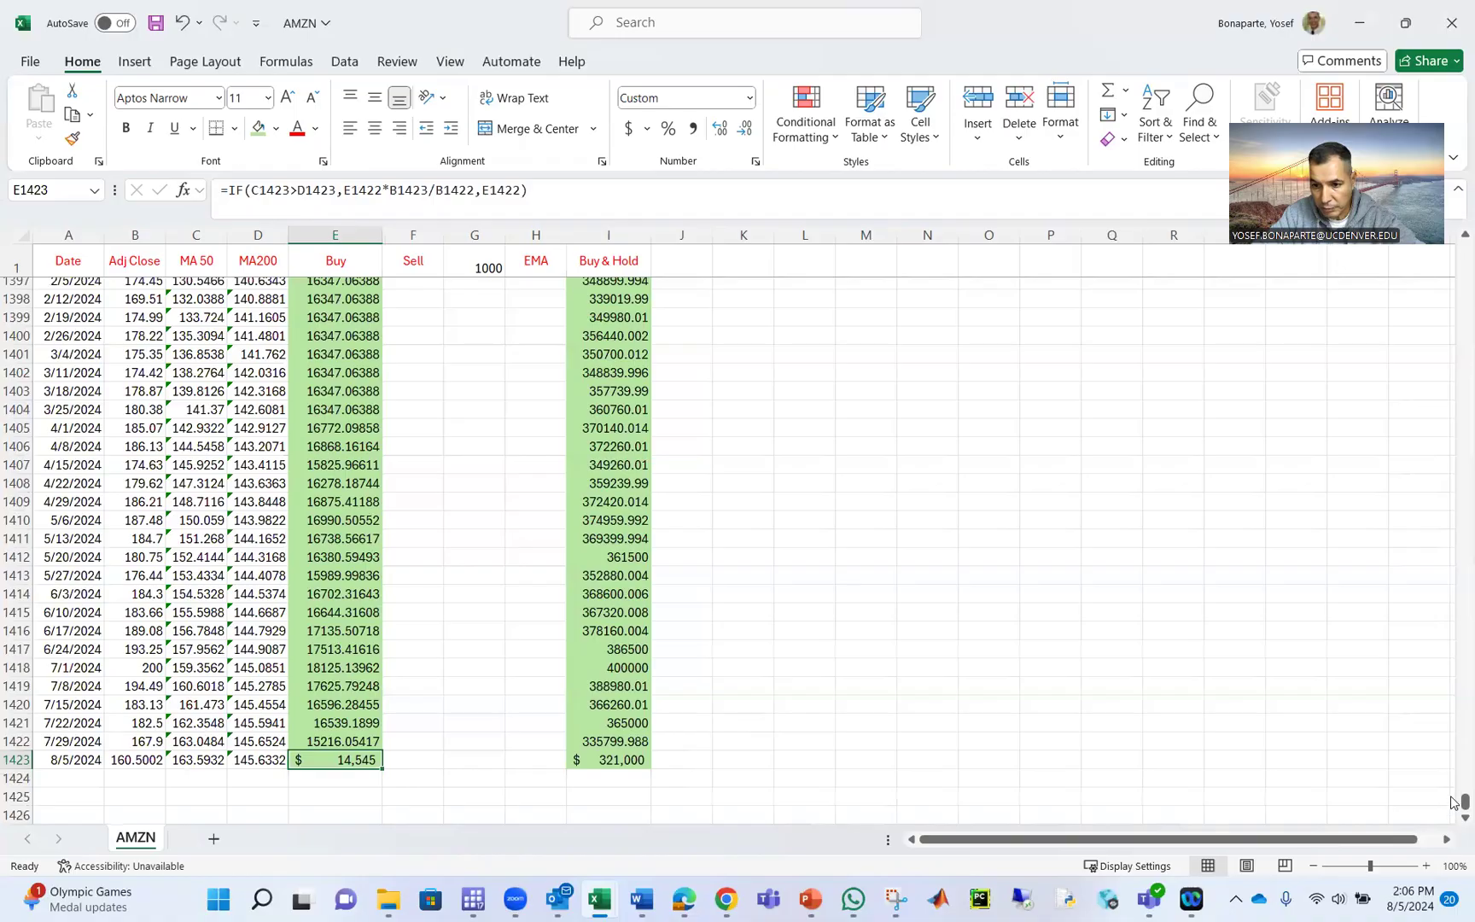
- Scroll back up to where Buy & Hold reaches 1225 while Buy stays at 1000
scroll(982, 547, up, 20)
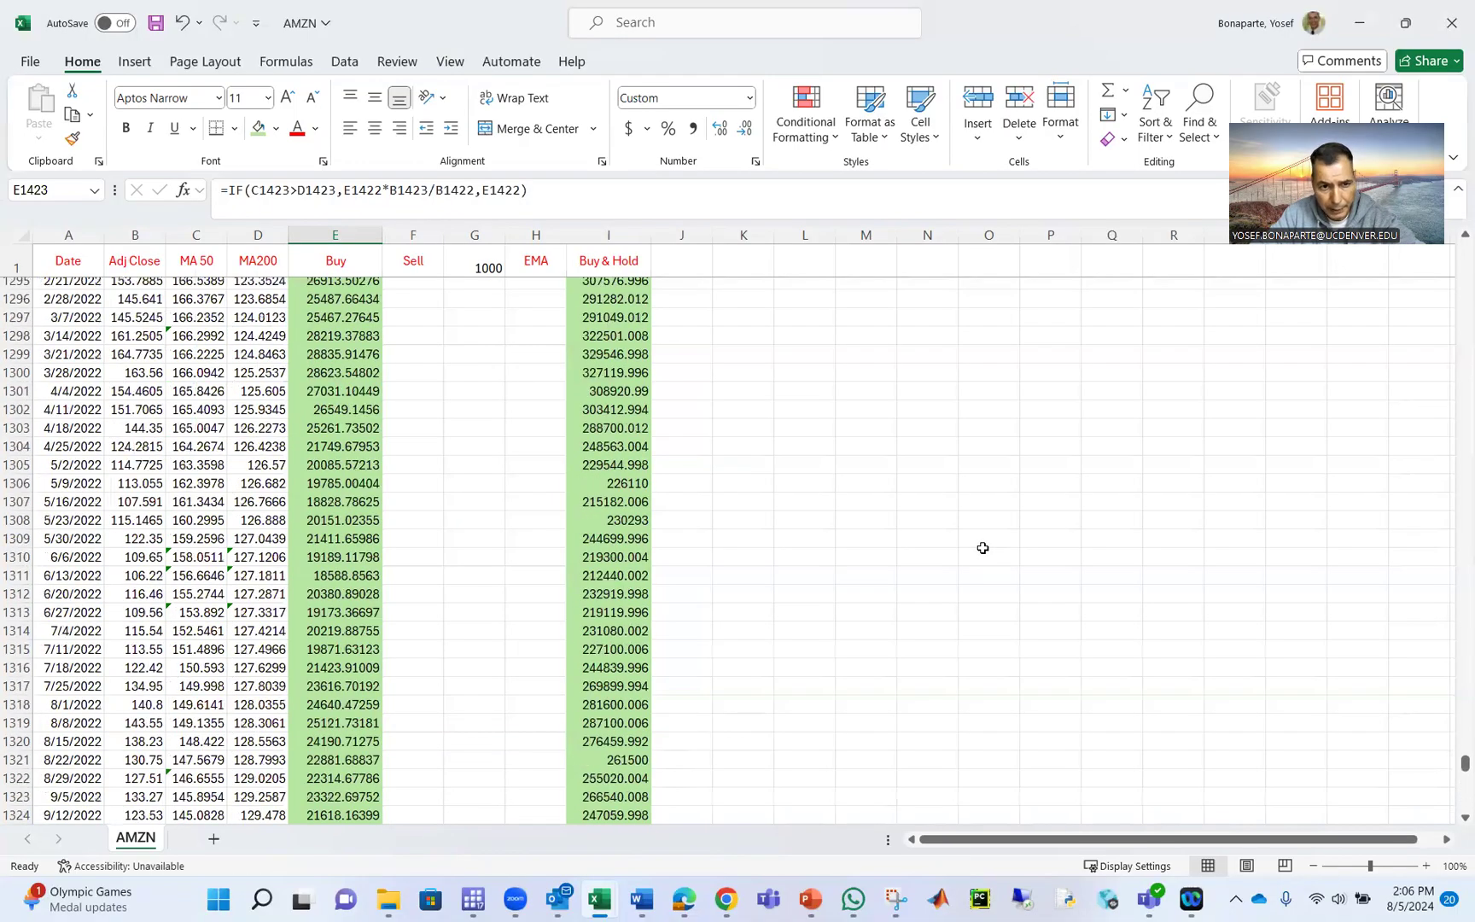
scroll(982, 548, up, 20)
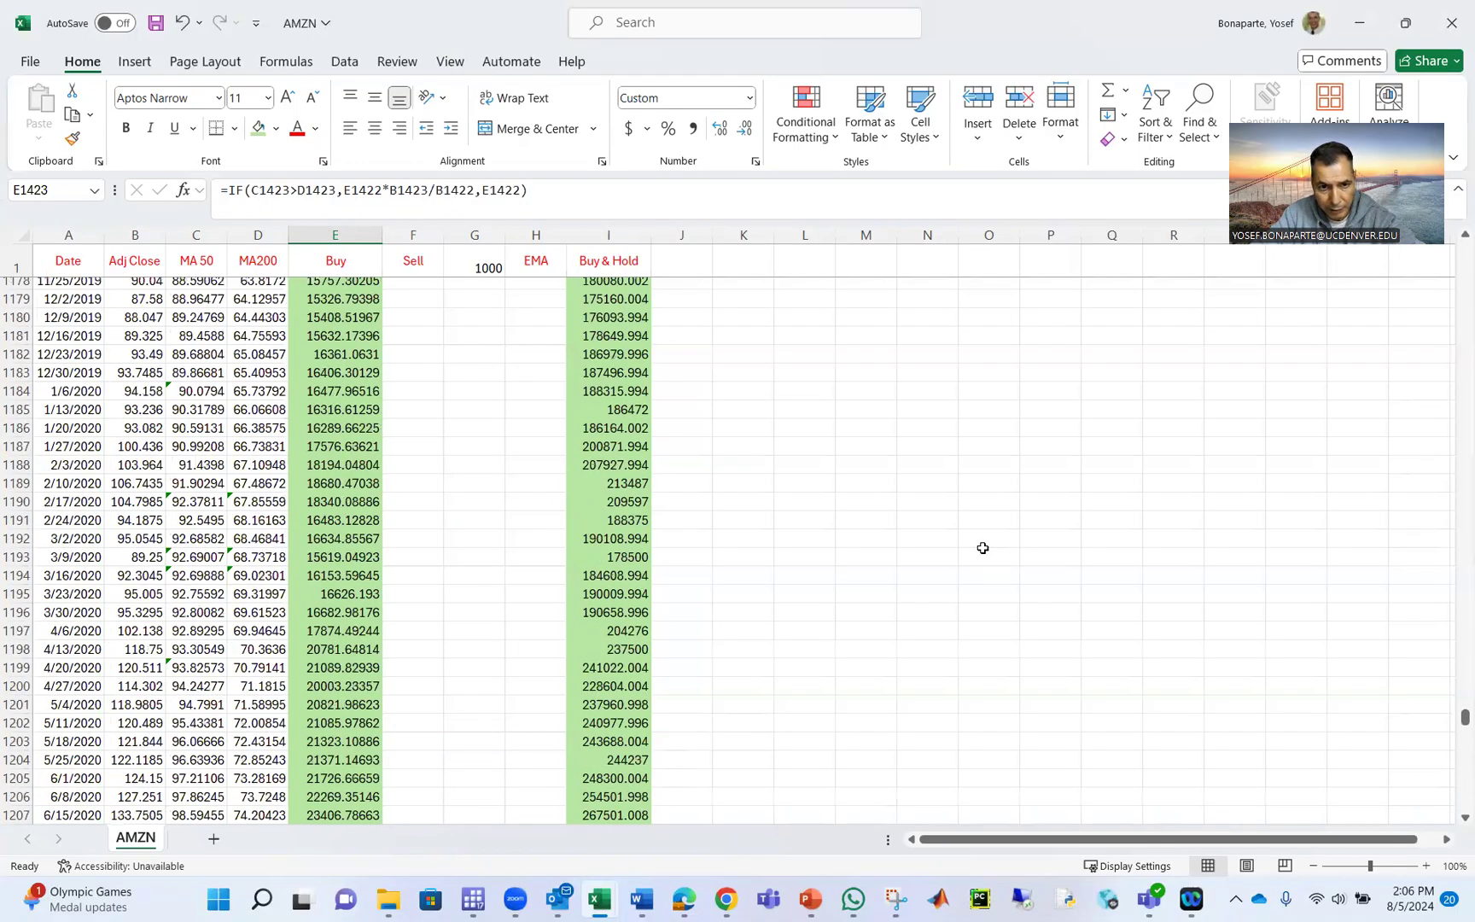
scroll(982, 548, up, 20)
scroll(982, 548, up, 20)
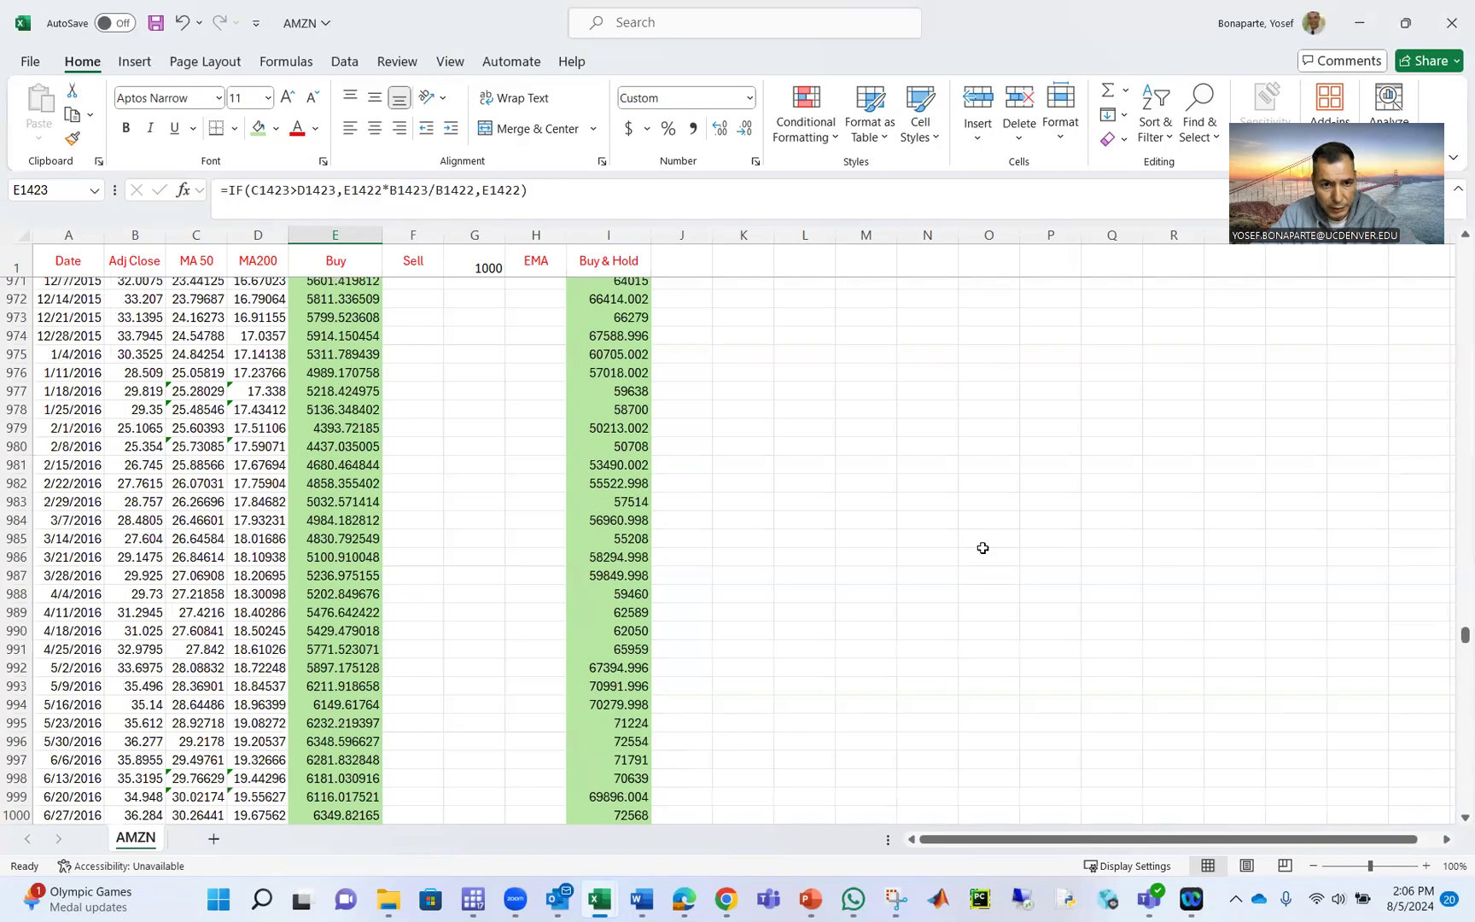
scroll(982, 548, up, 5)
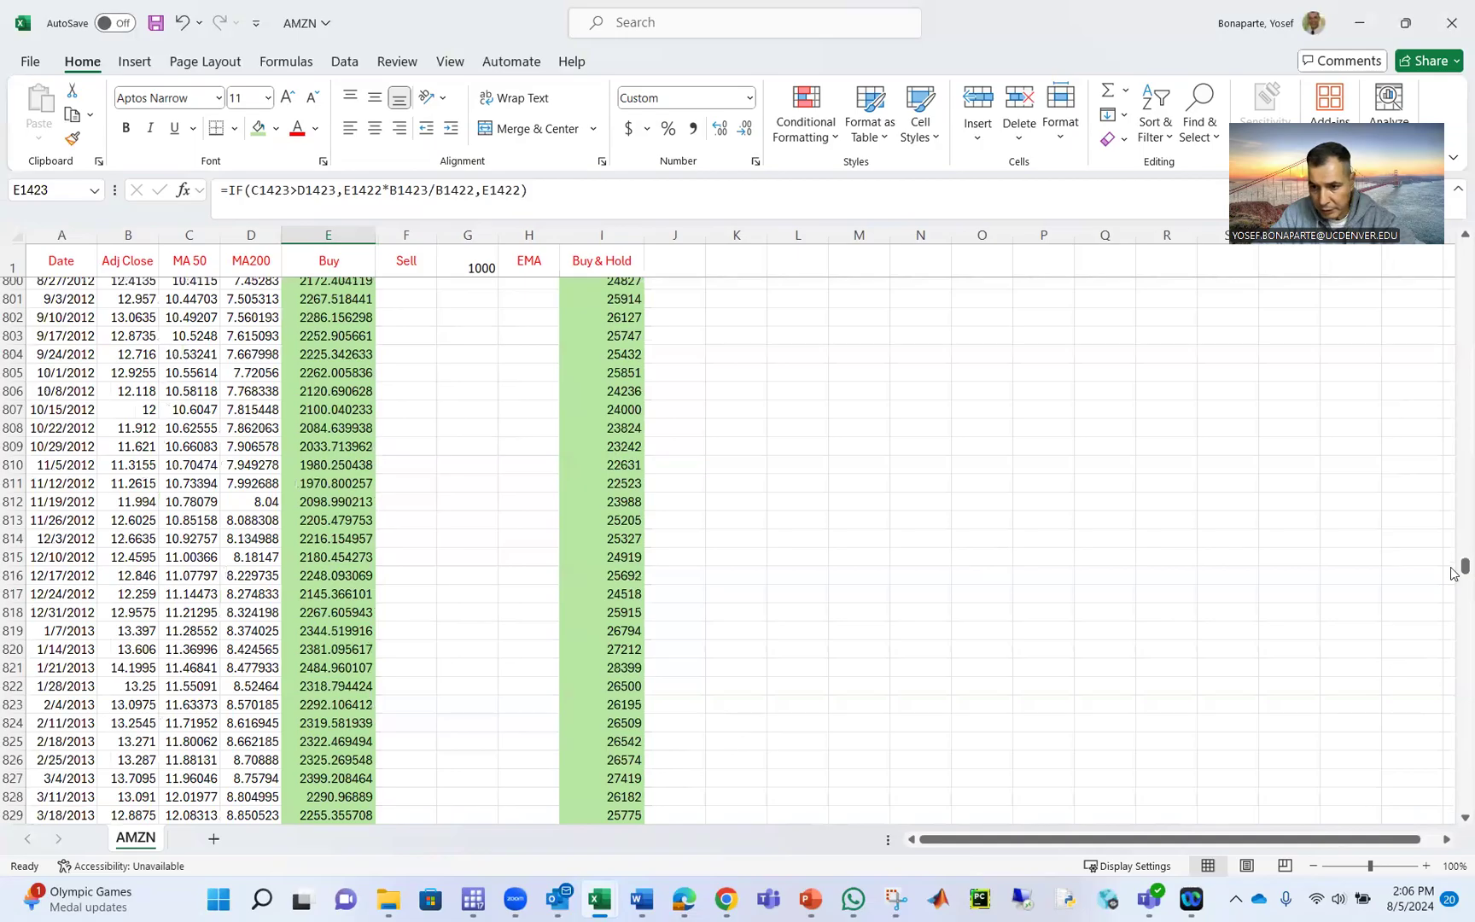
drag(1454, 575, 489, 496)
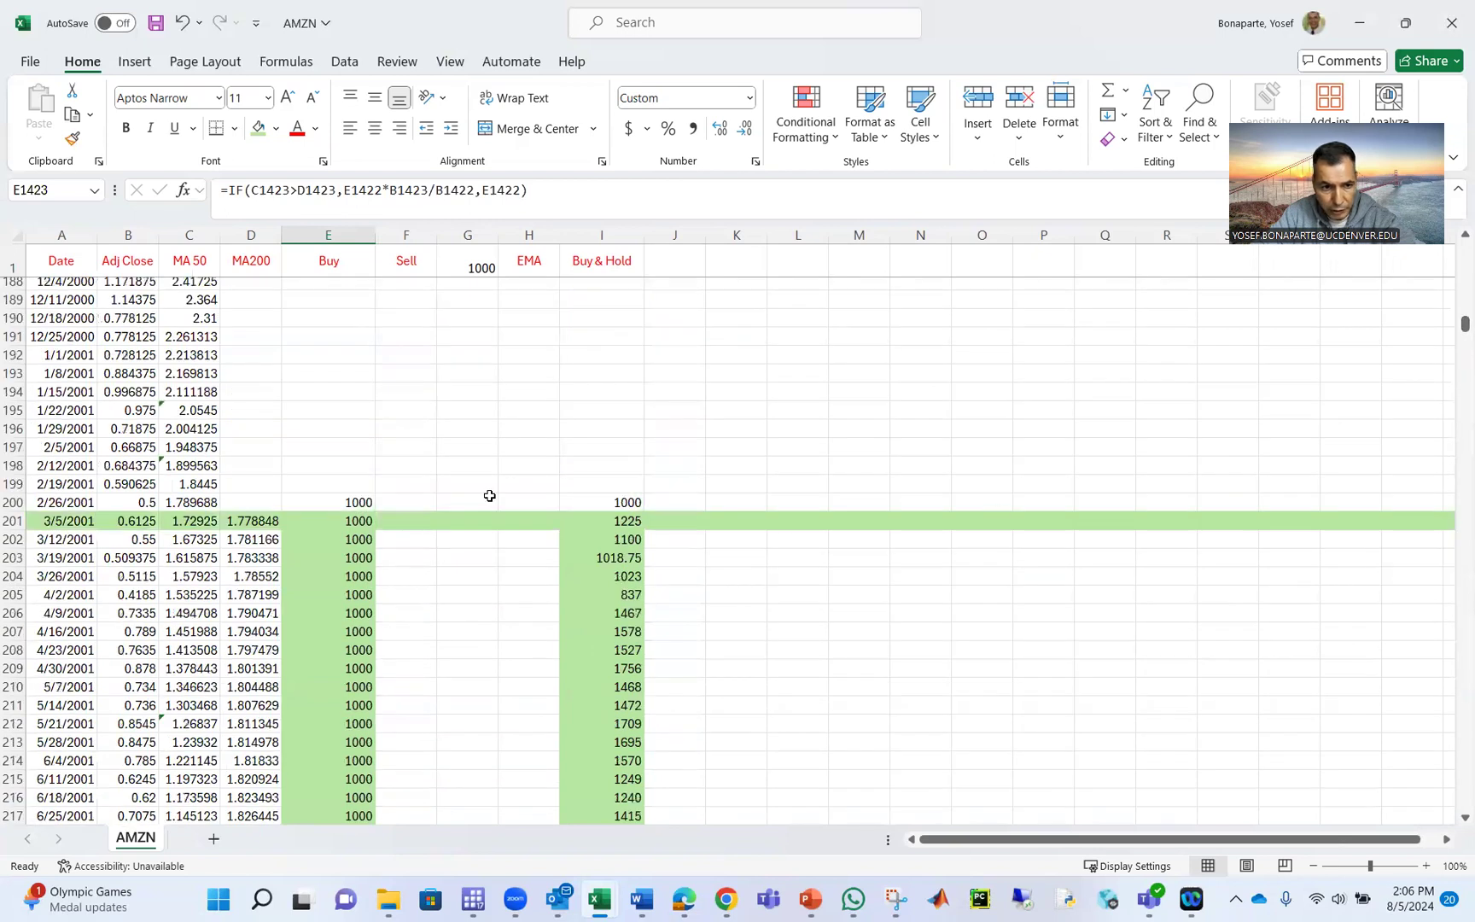
- Change E201 to =IF(C201-D201>-0.1,E200*B201/B200,E200) so Buy triggers above a -0.1 gap
click(346, 525)
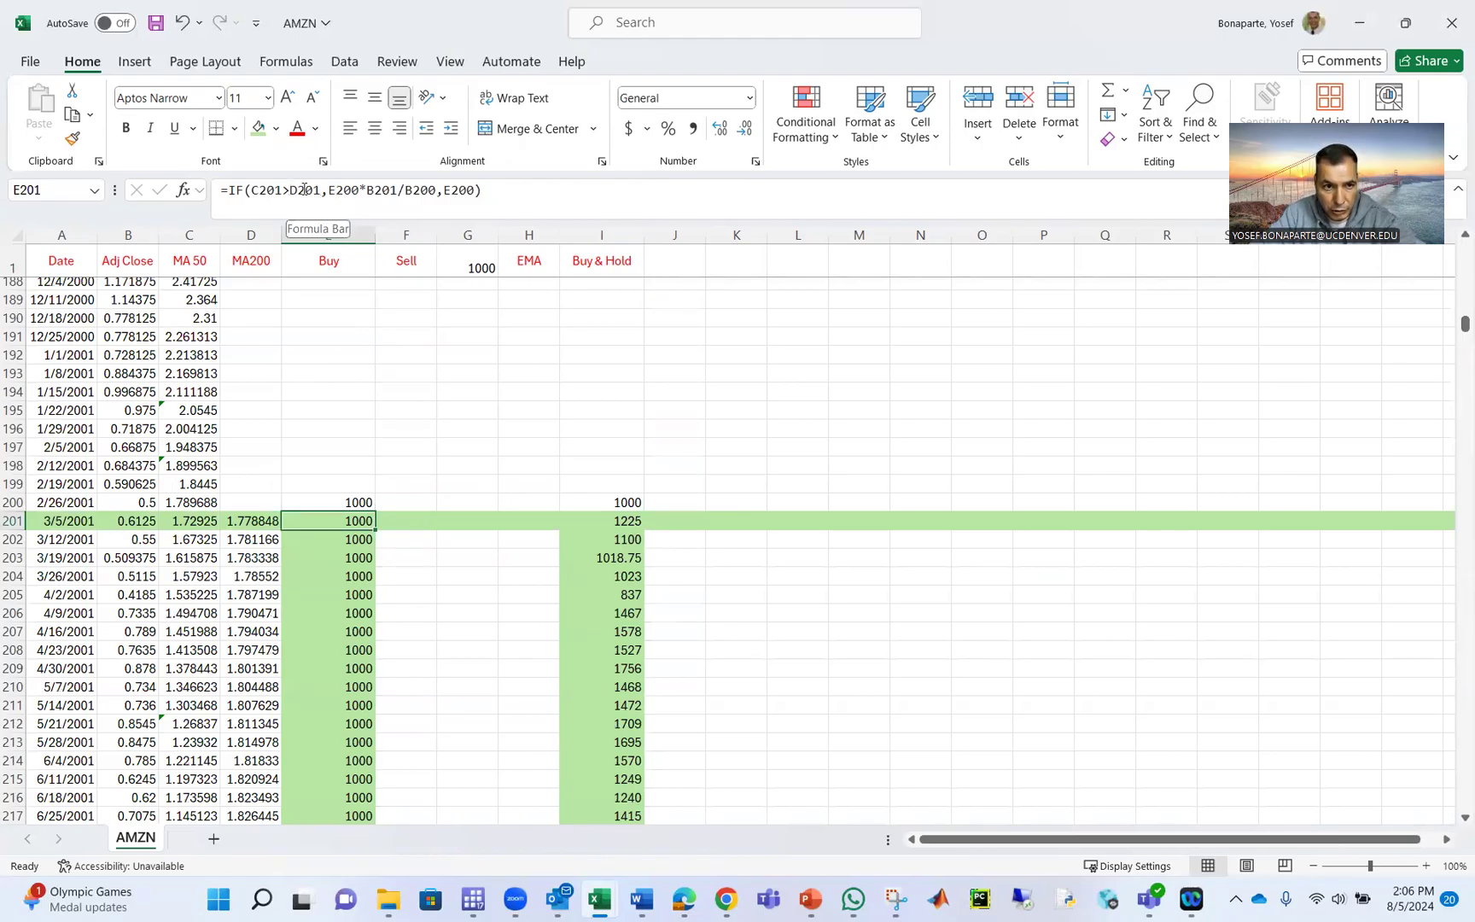
click(288, 190)
key(BackSpace)
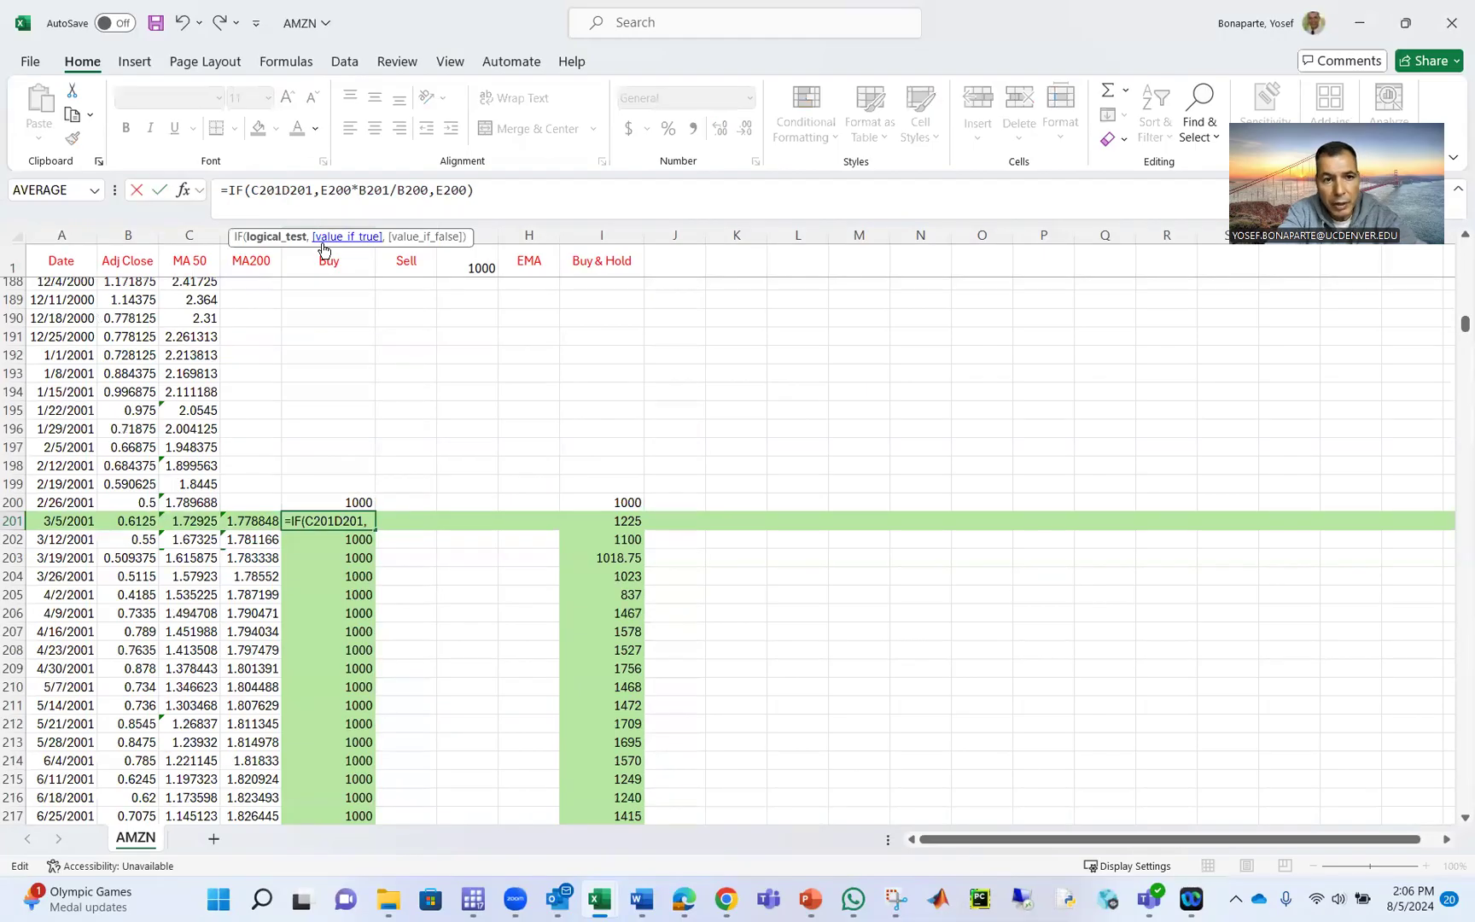
text(-D201)
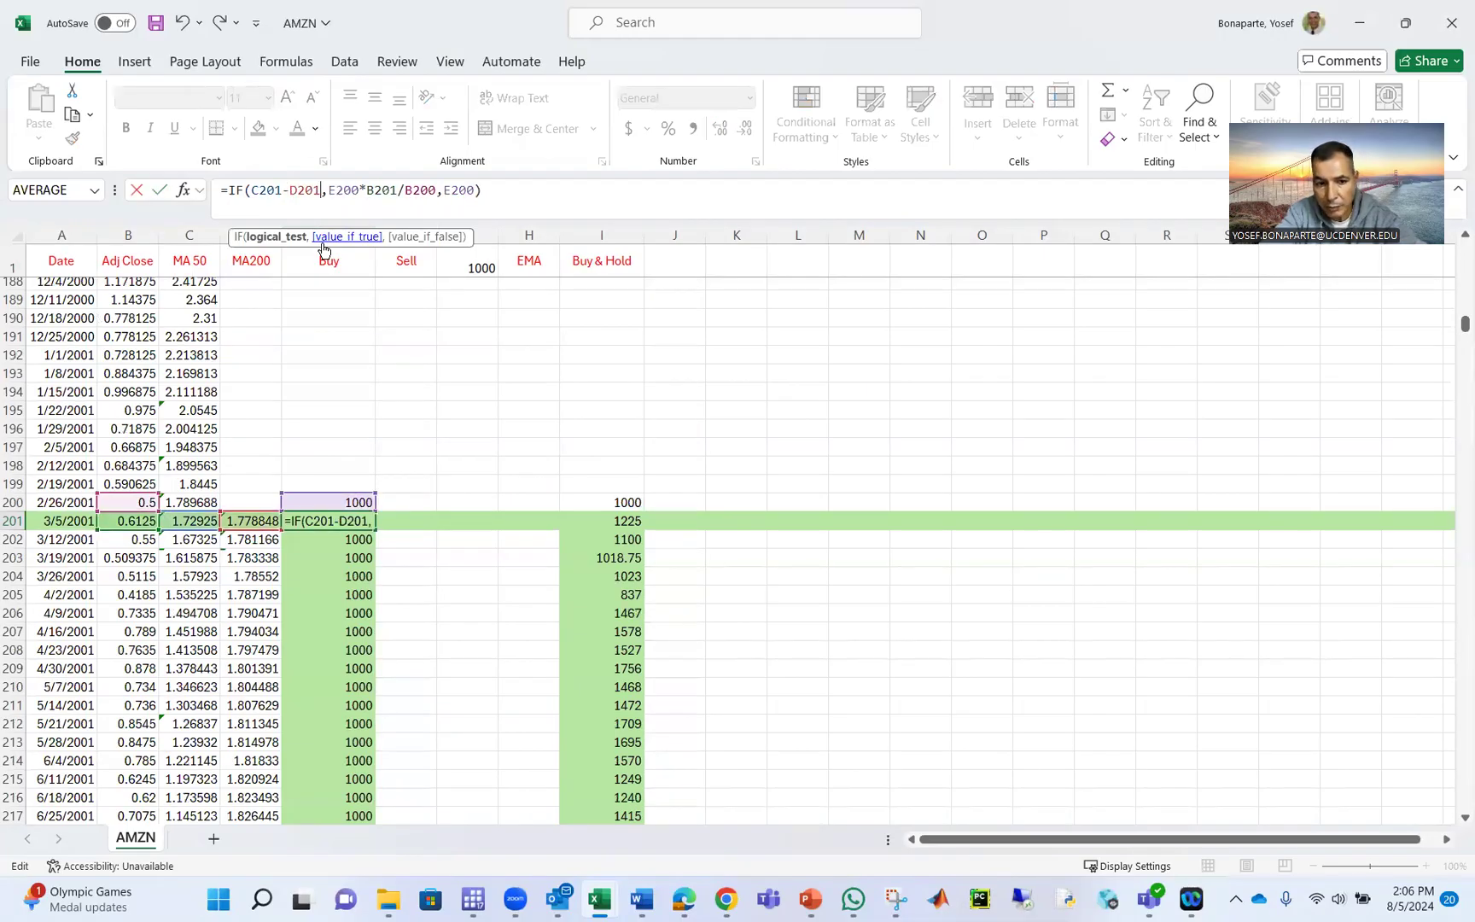
text(>.1)
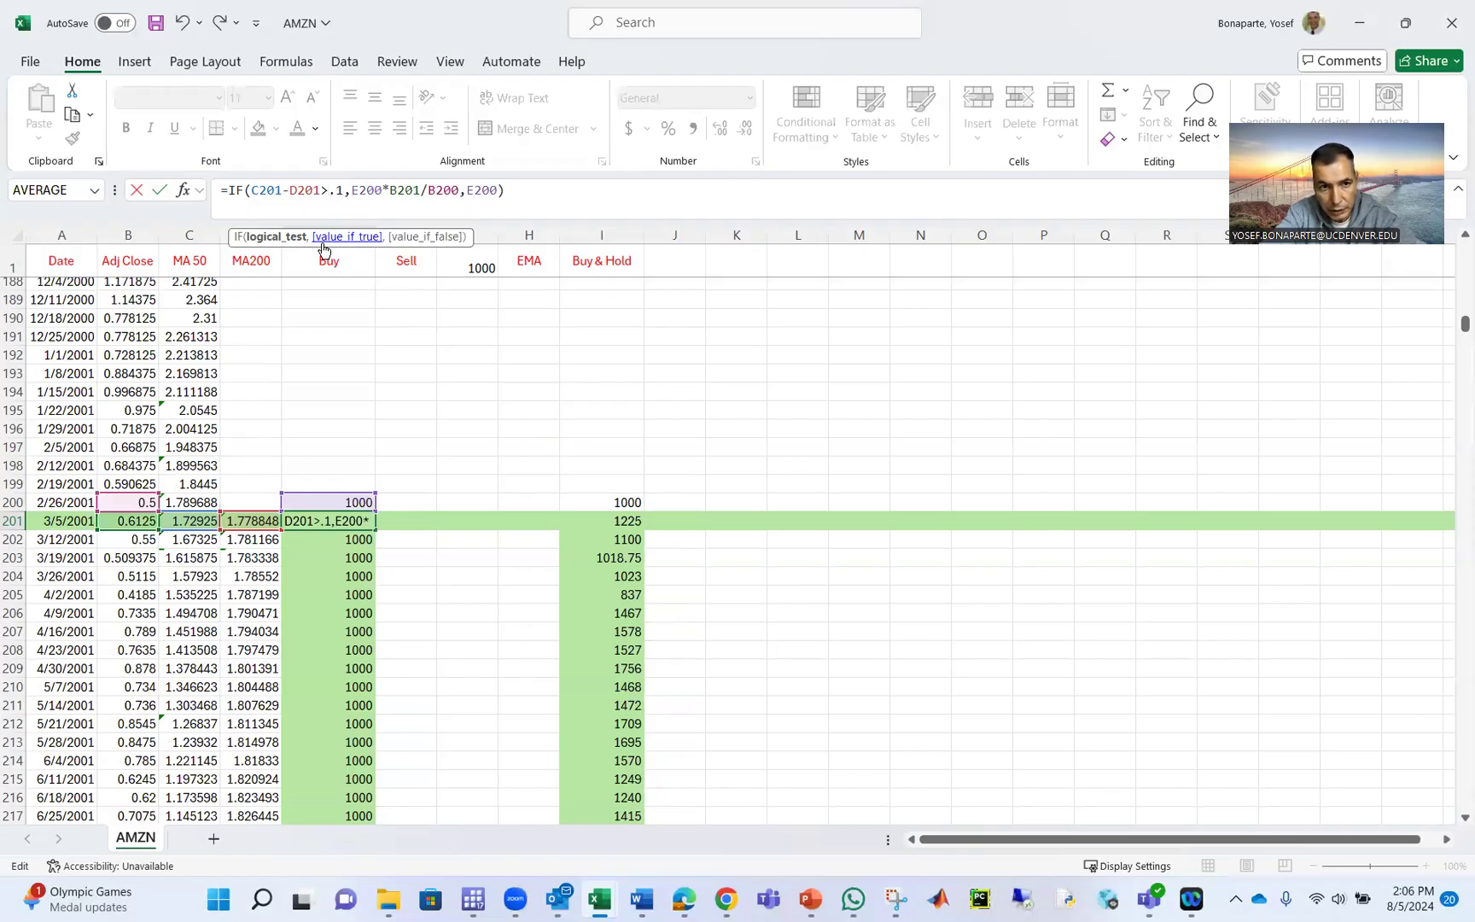
key(Left)
key(Left)
text(-)
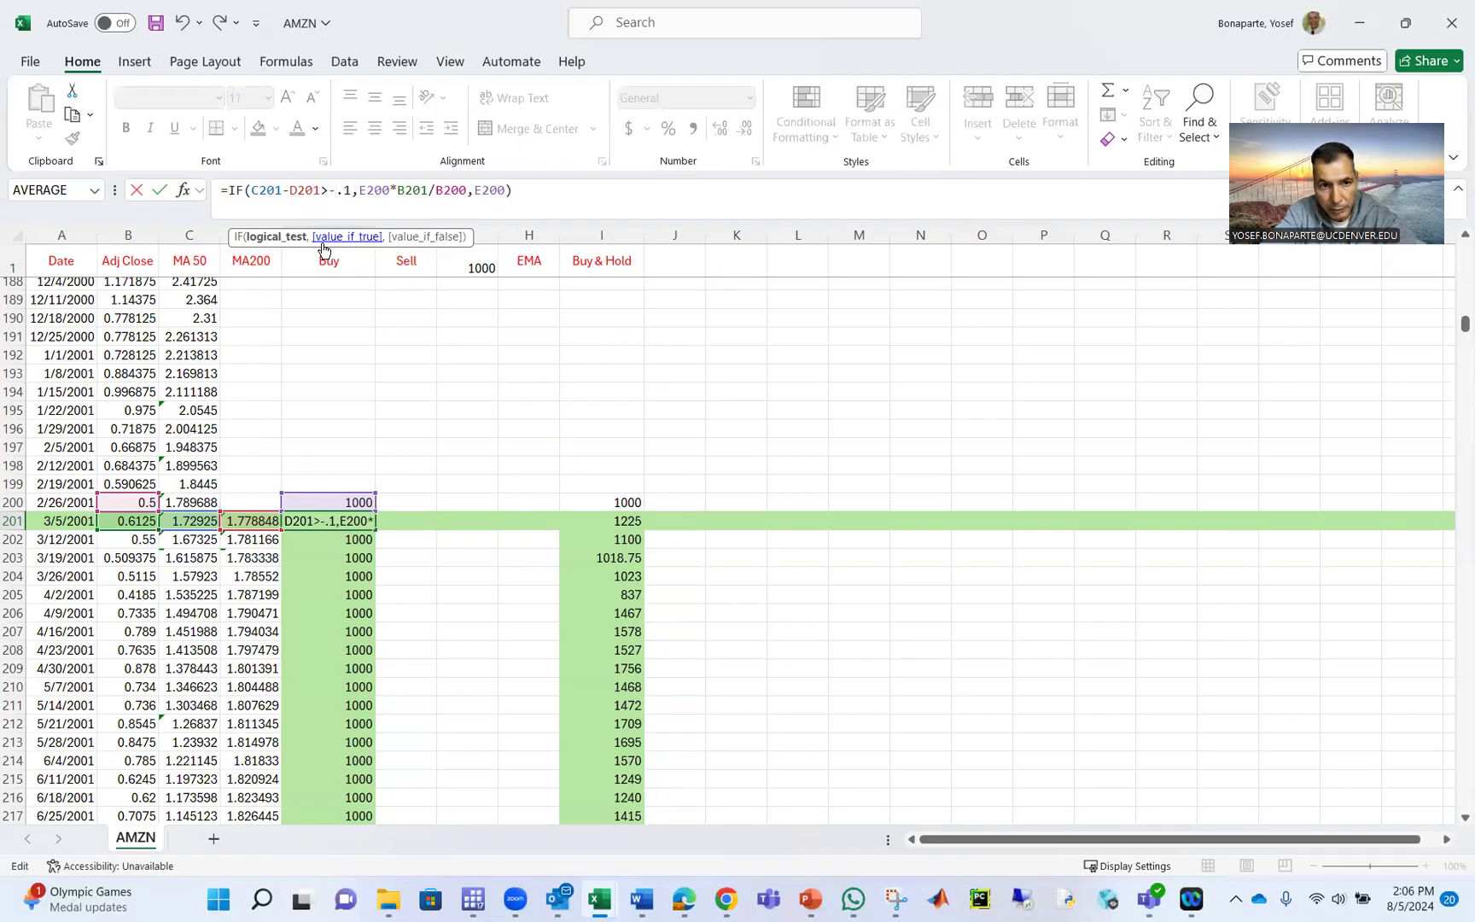
key(Return)
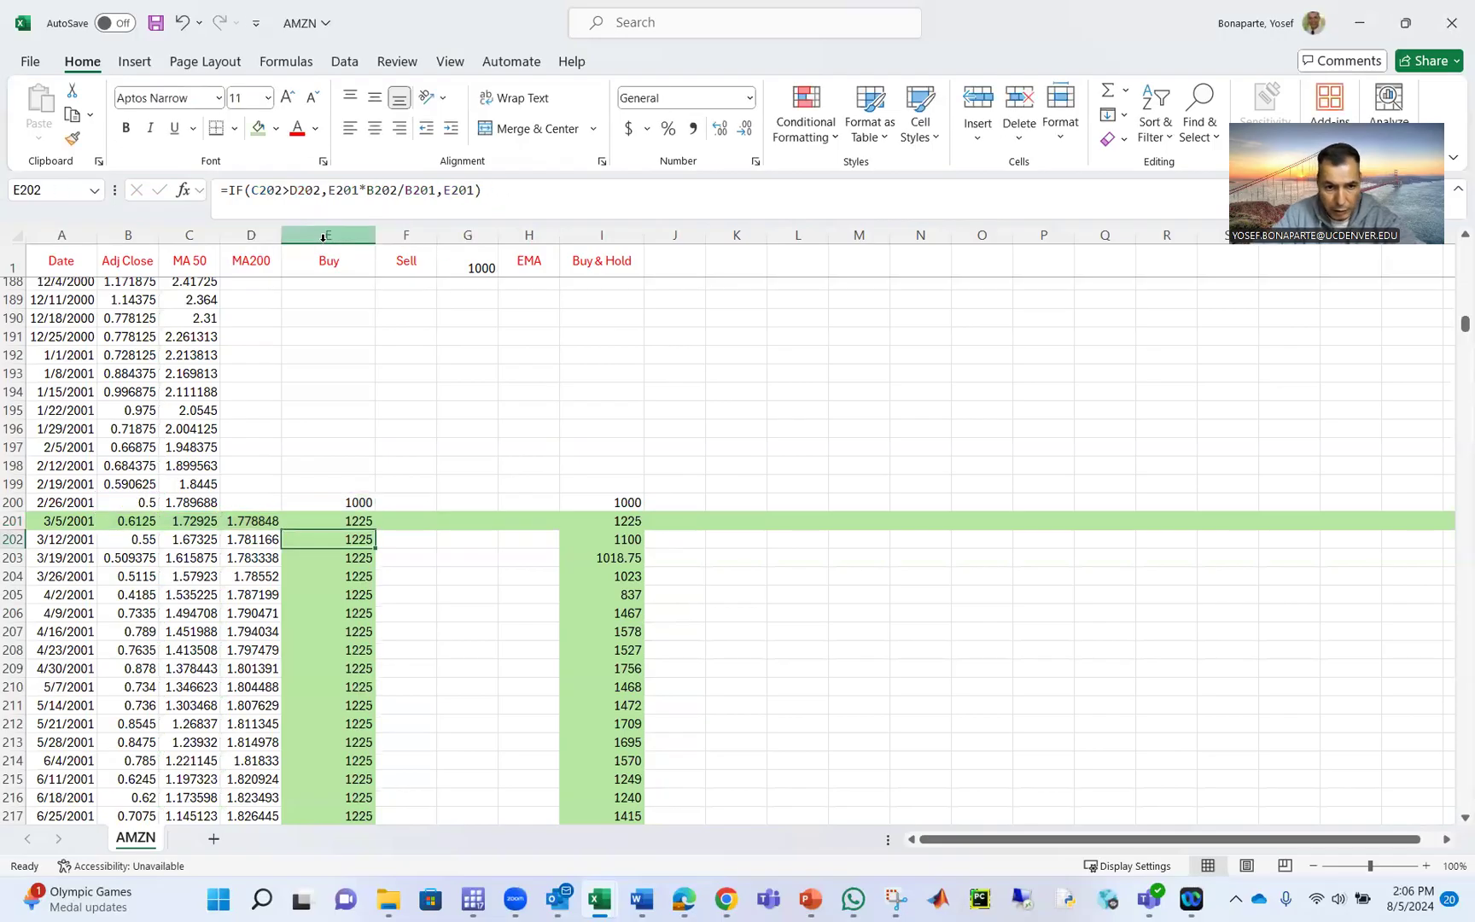
click(305, 518)
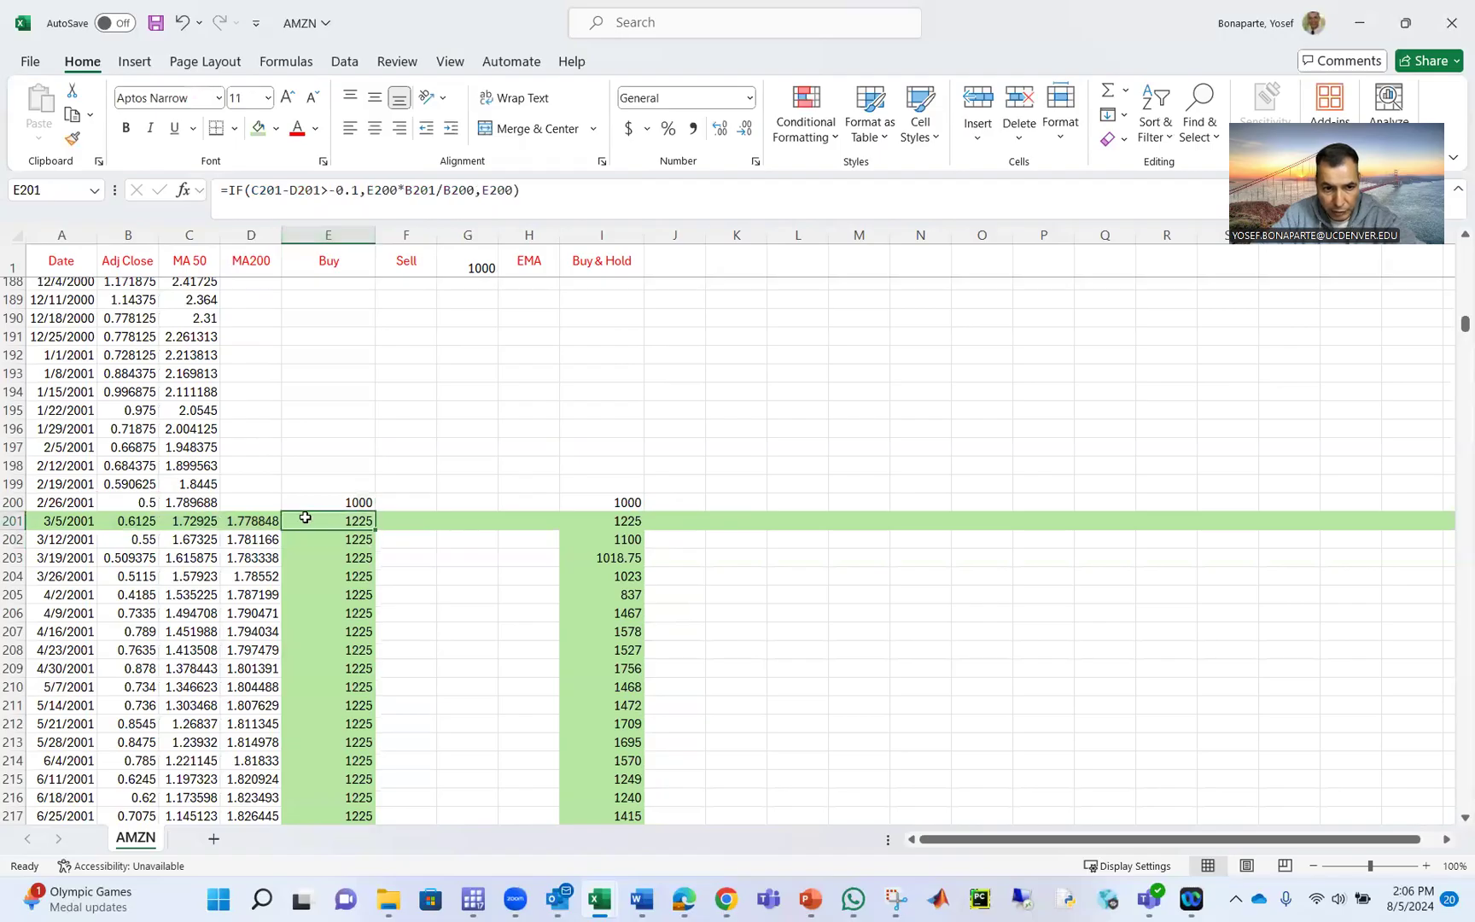
- Fill the E201 Buy formula down the column and scroll to the final row, 1423
double_click(377, 527)
scroll(503, 584, down, 20)
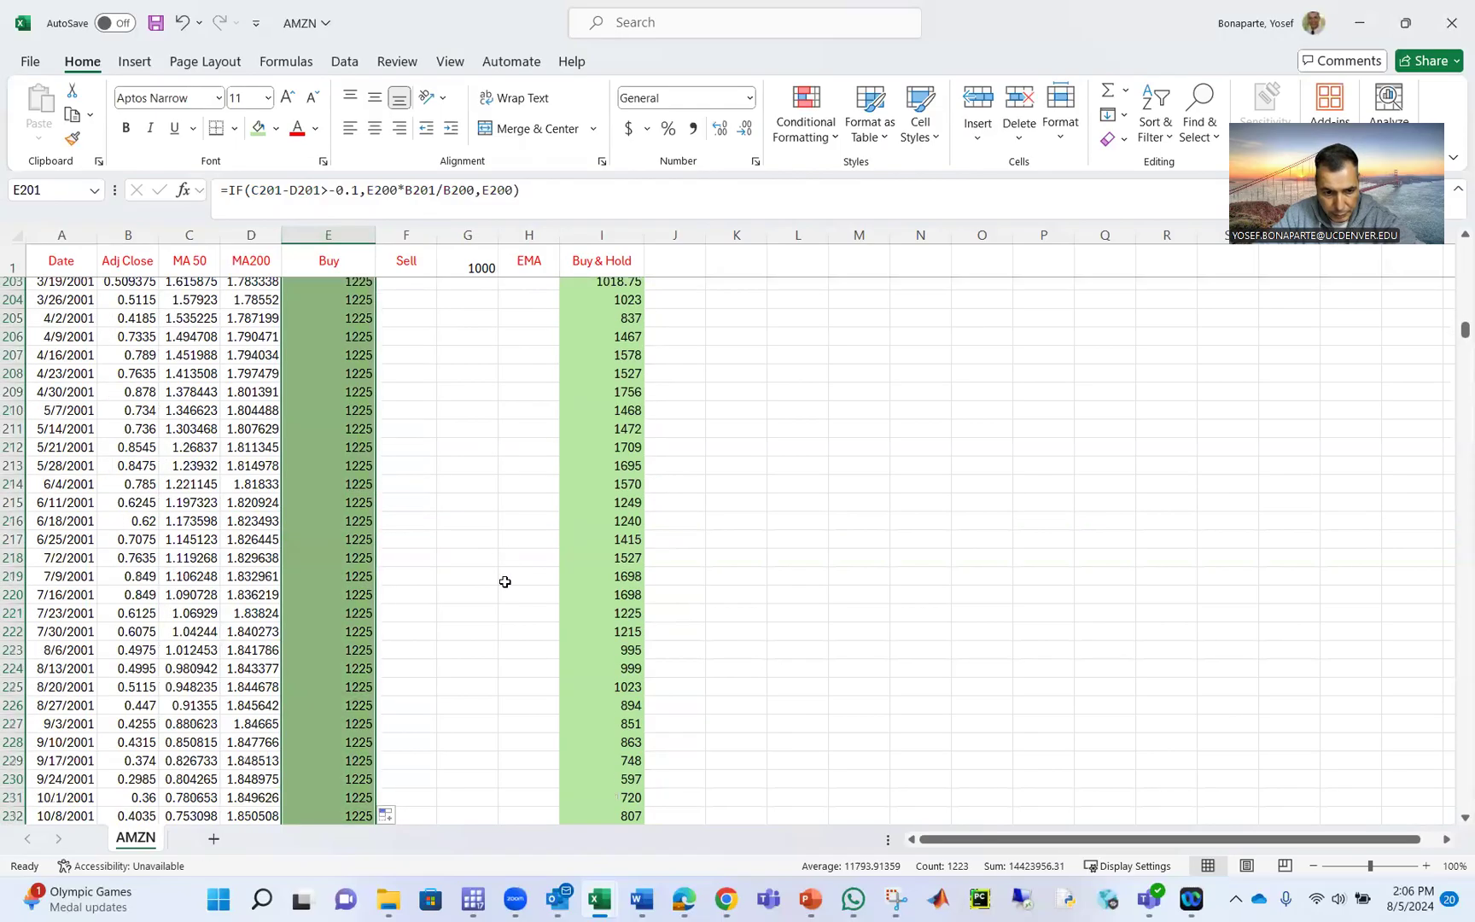
scroll(504, 586, down, 20)
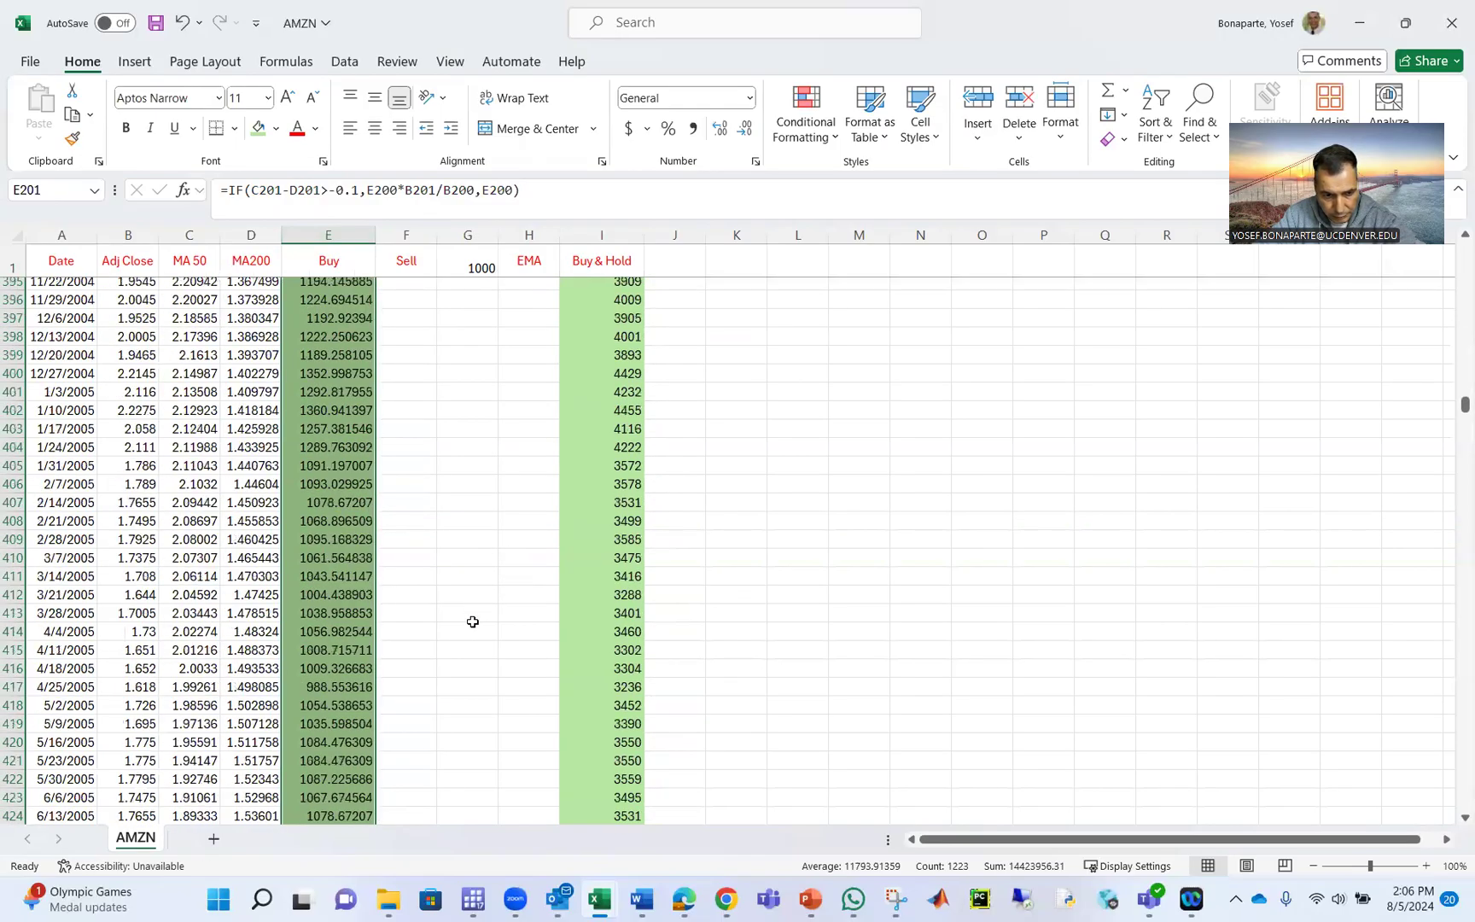
scroll(464, 623, down, 20)
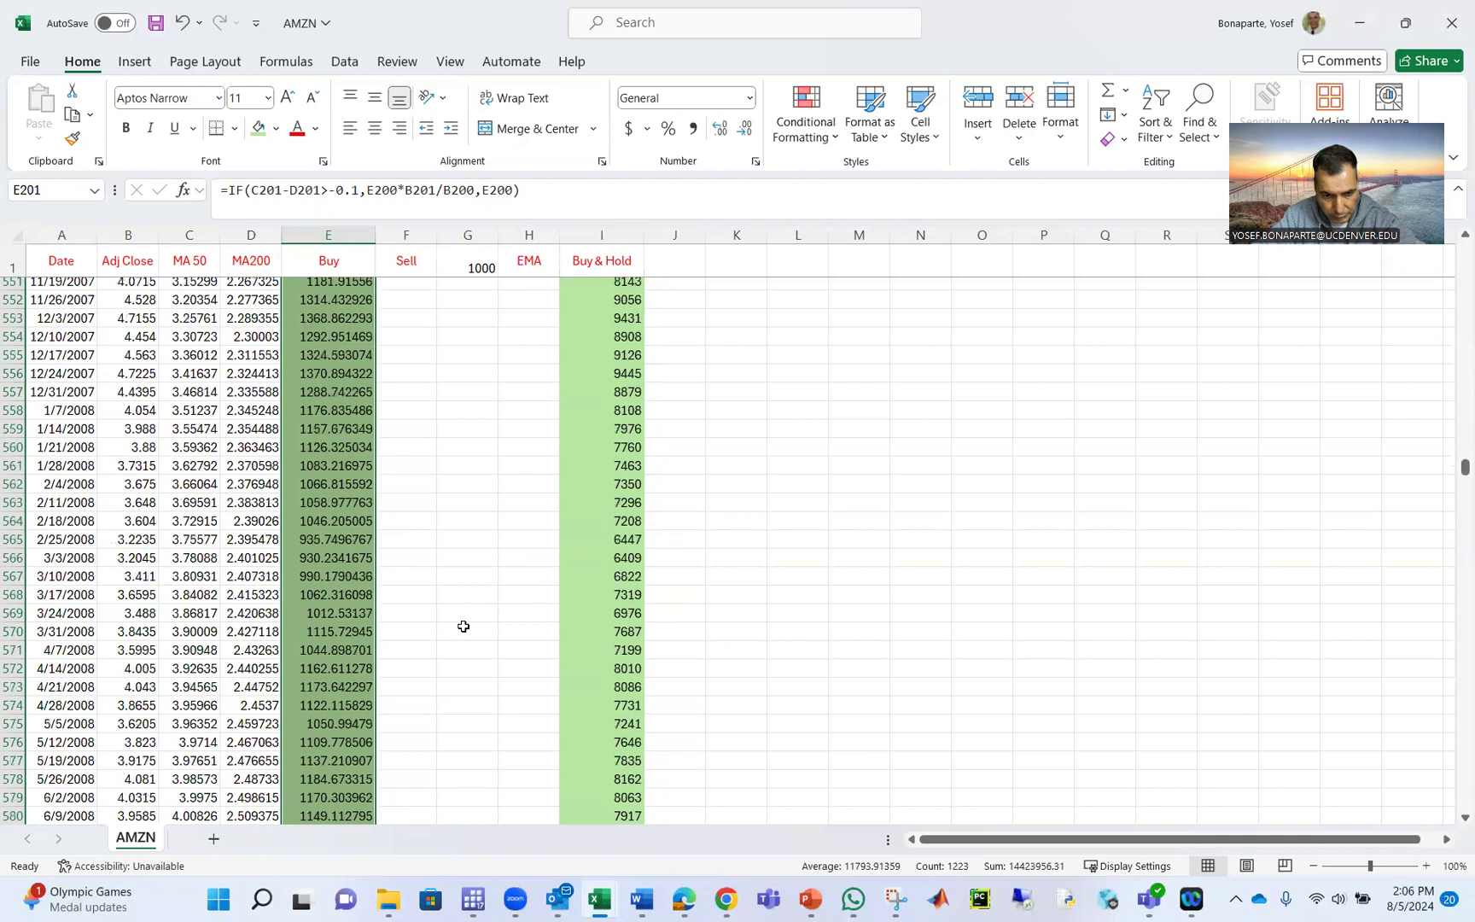
scroll(452, 629, down, 20)
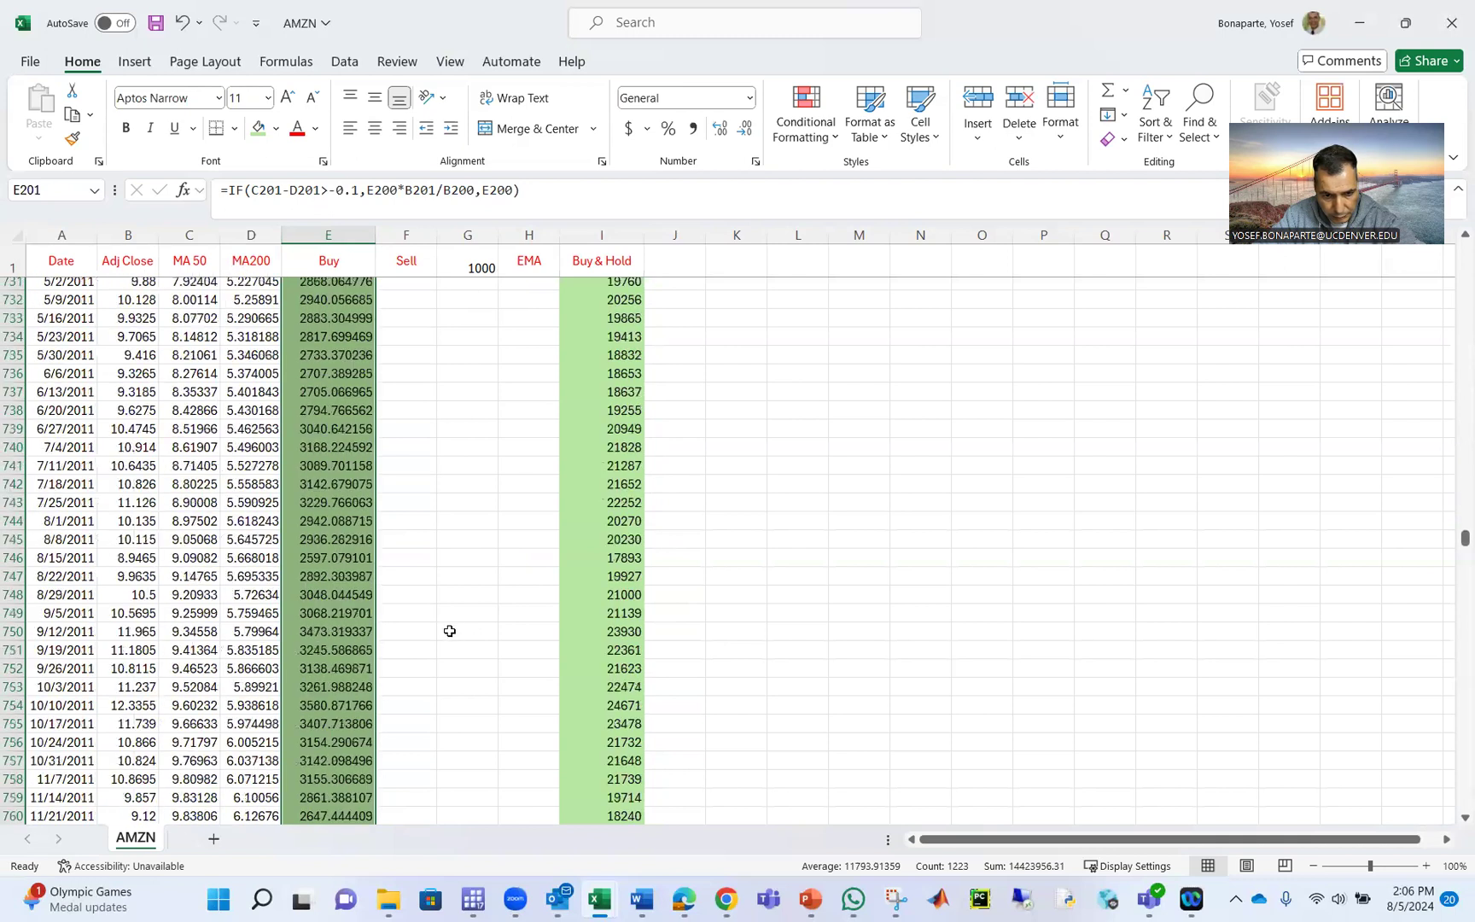
scroll(448, 636, down, 20)
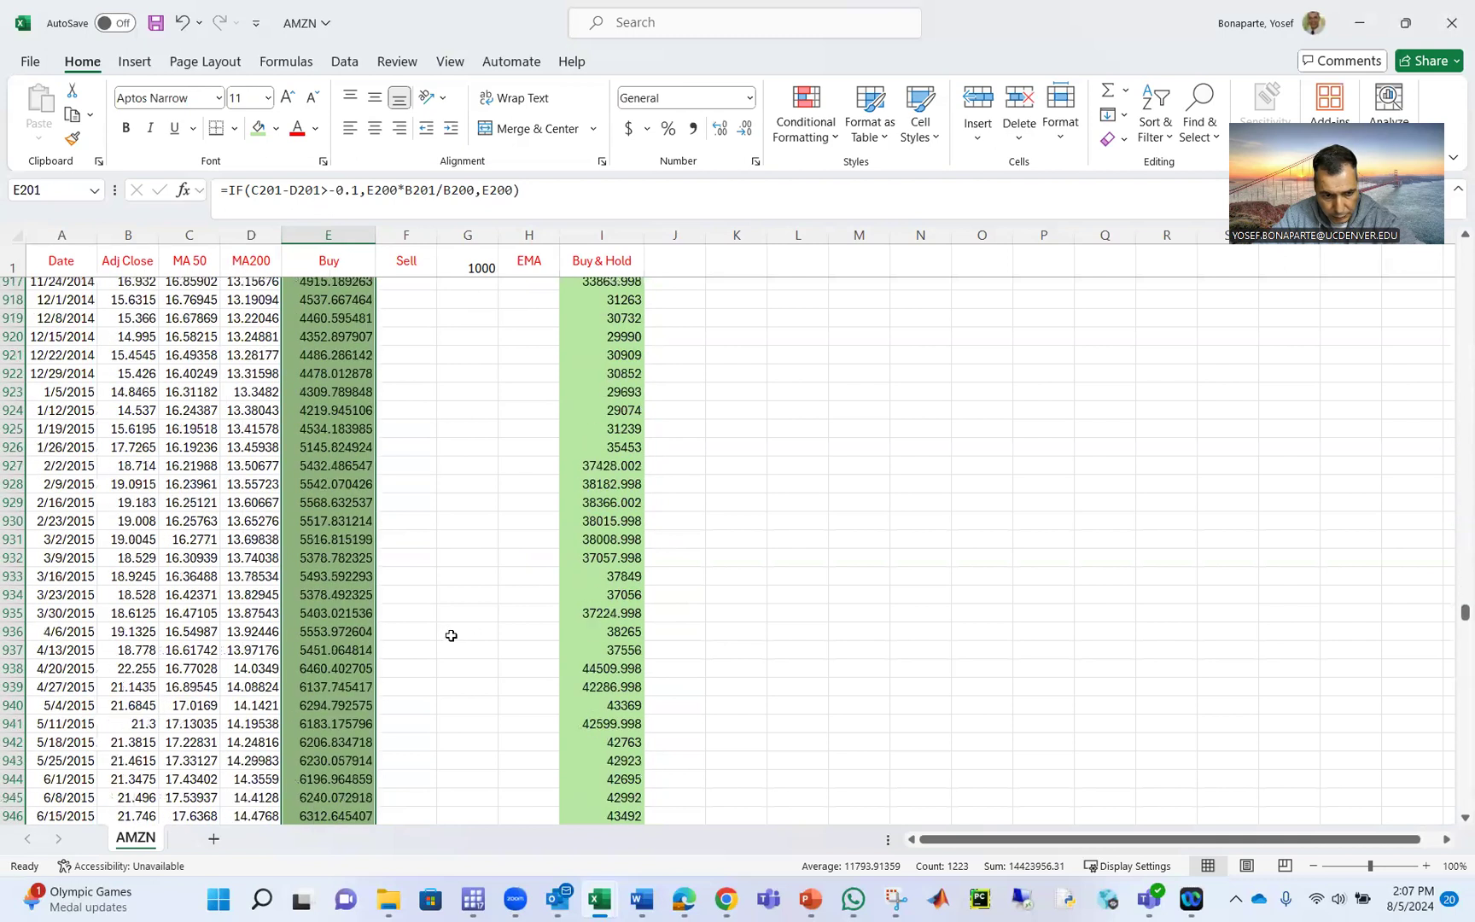
scroll(453, 641, down, 20)
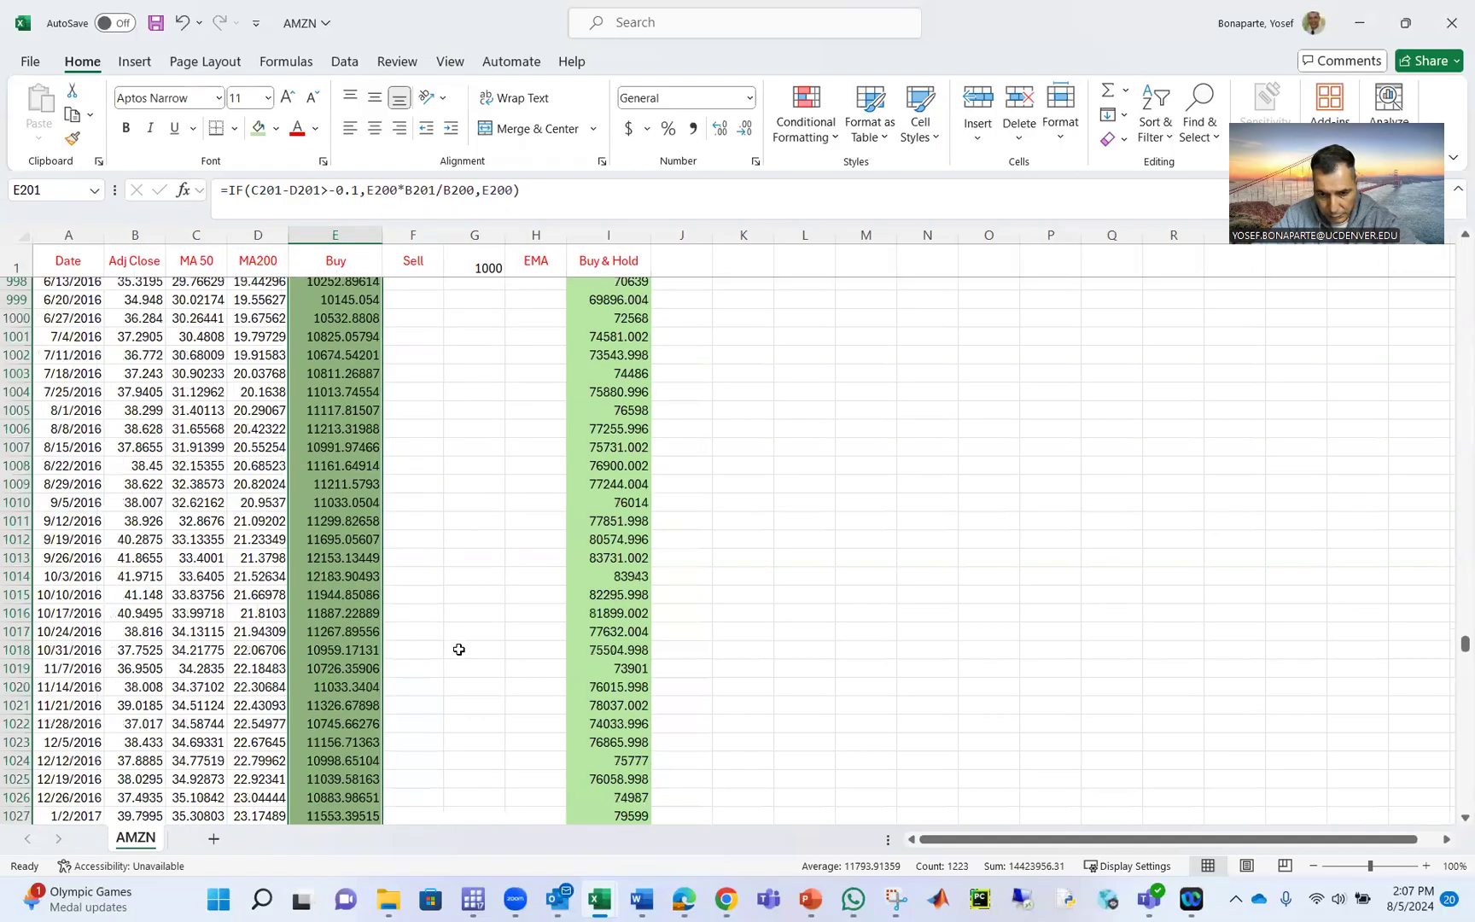
scroll(458, 650, down, 20)
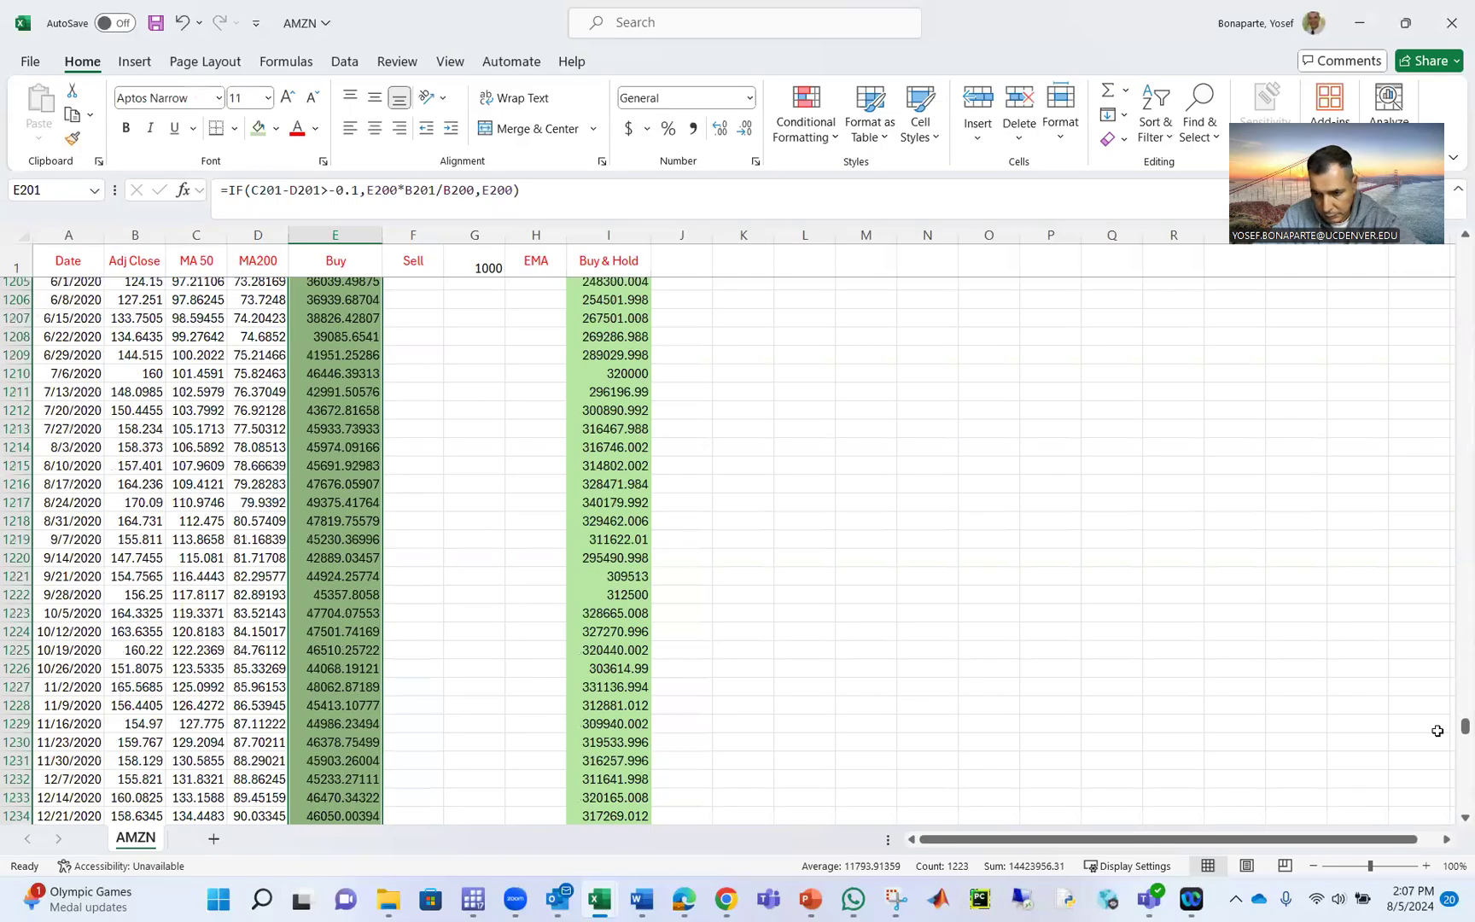
drag(1464, 726, 1443, 804)
- Copy the final-row results E1423:I1423, including Buy & Hold's $321,000
click(332, 798)
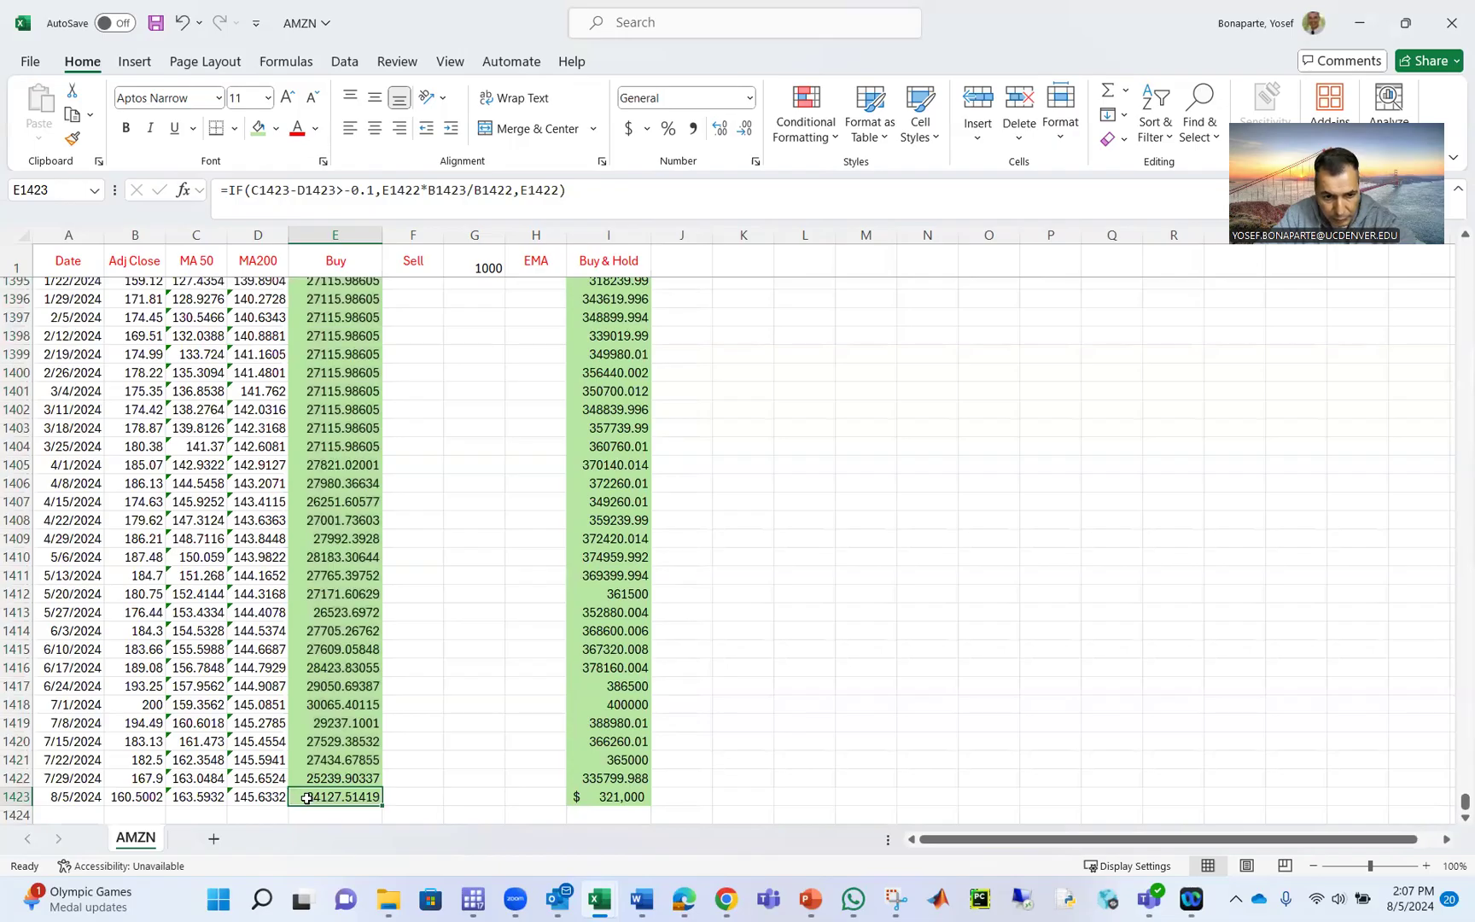
drag(311, 798, 589, 796)
key(ctrl+c)
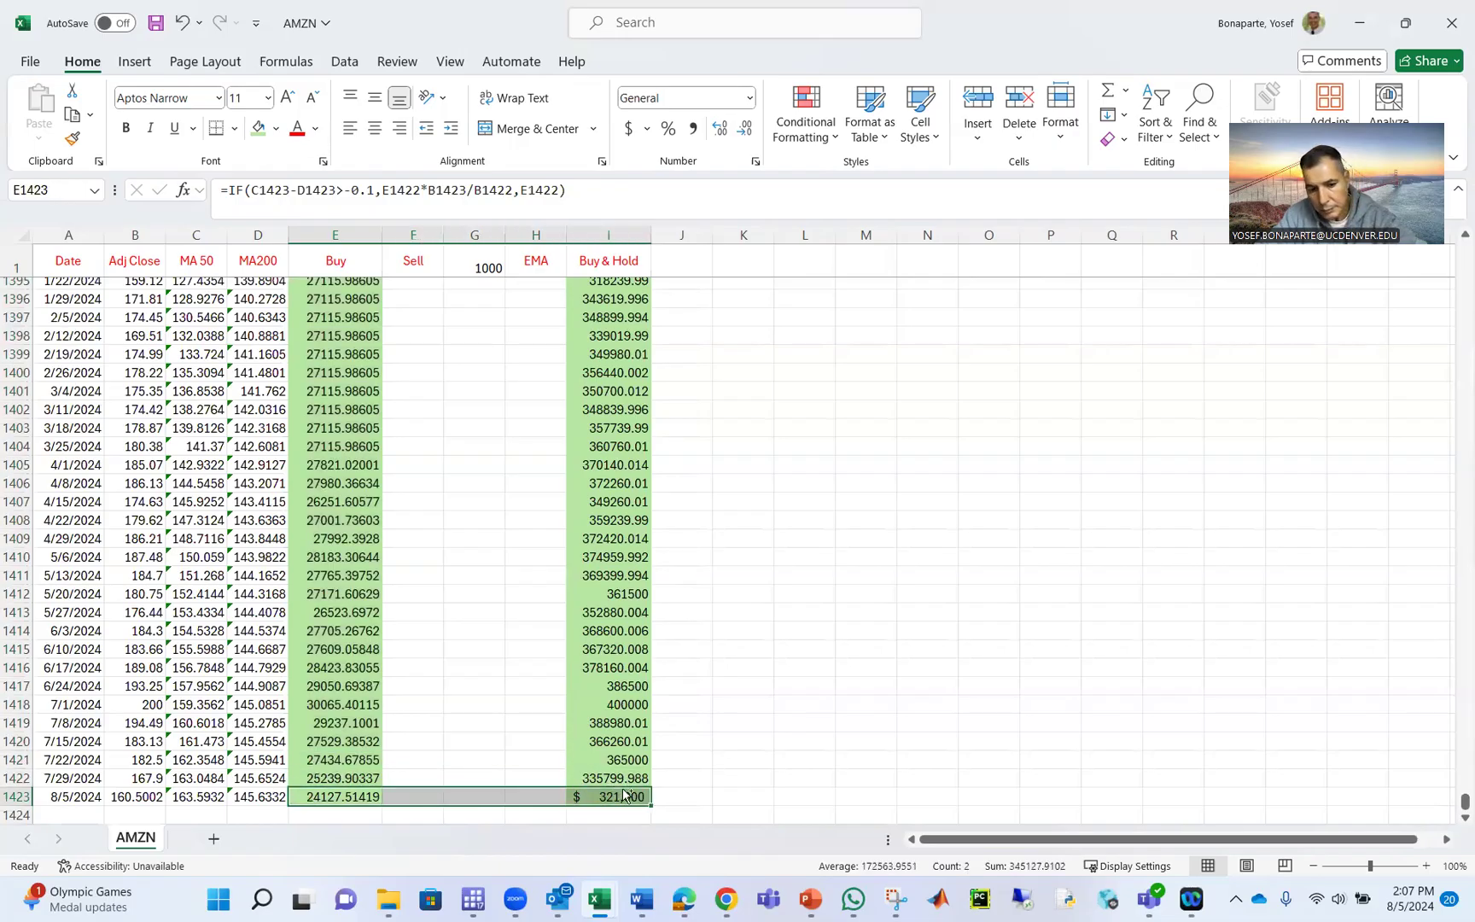
drag(1463, 802, 1443, 638)
drag(1444, 577, 1454, 327)
- Paste the copied results into row 198, then clear the pasted values in I198 and E198
right_click(357, 431)
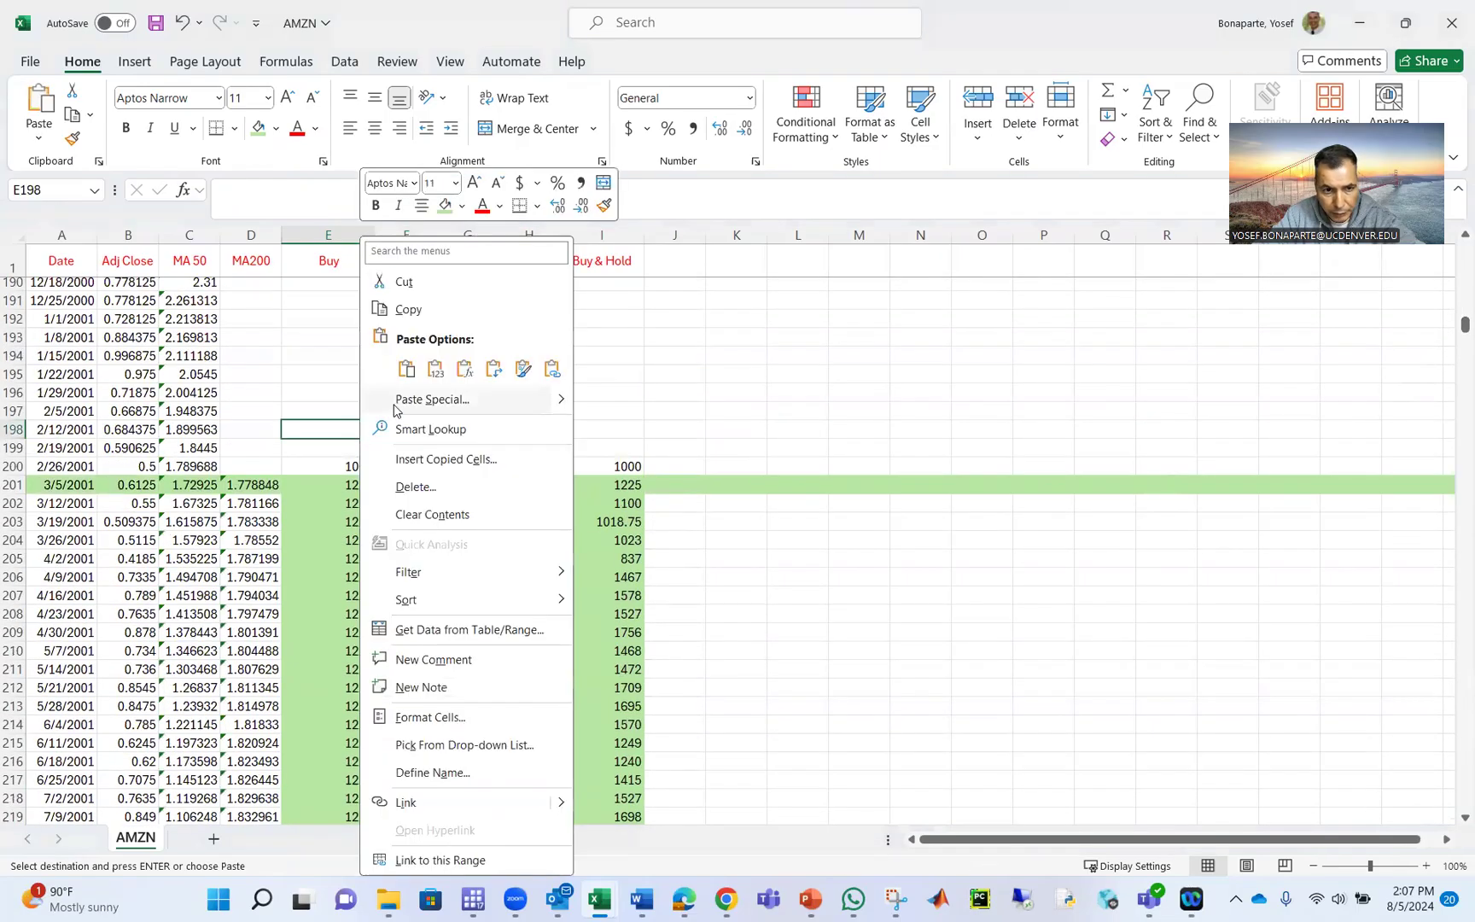
click(406, 368)
click(586, 424)
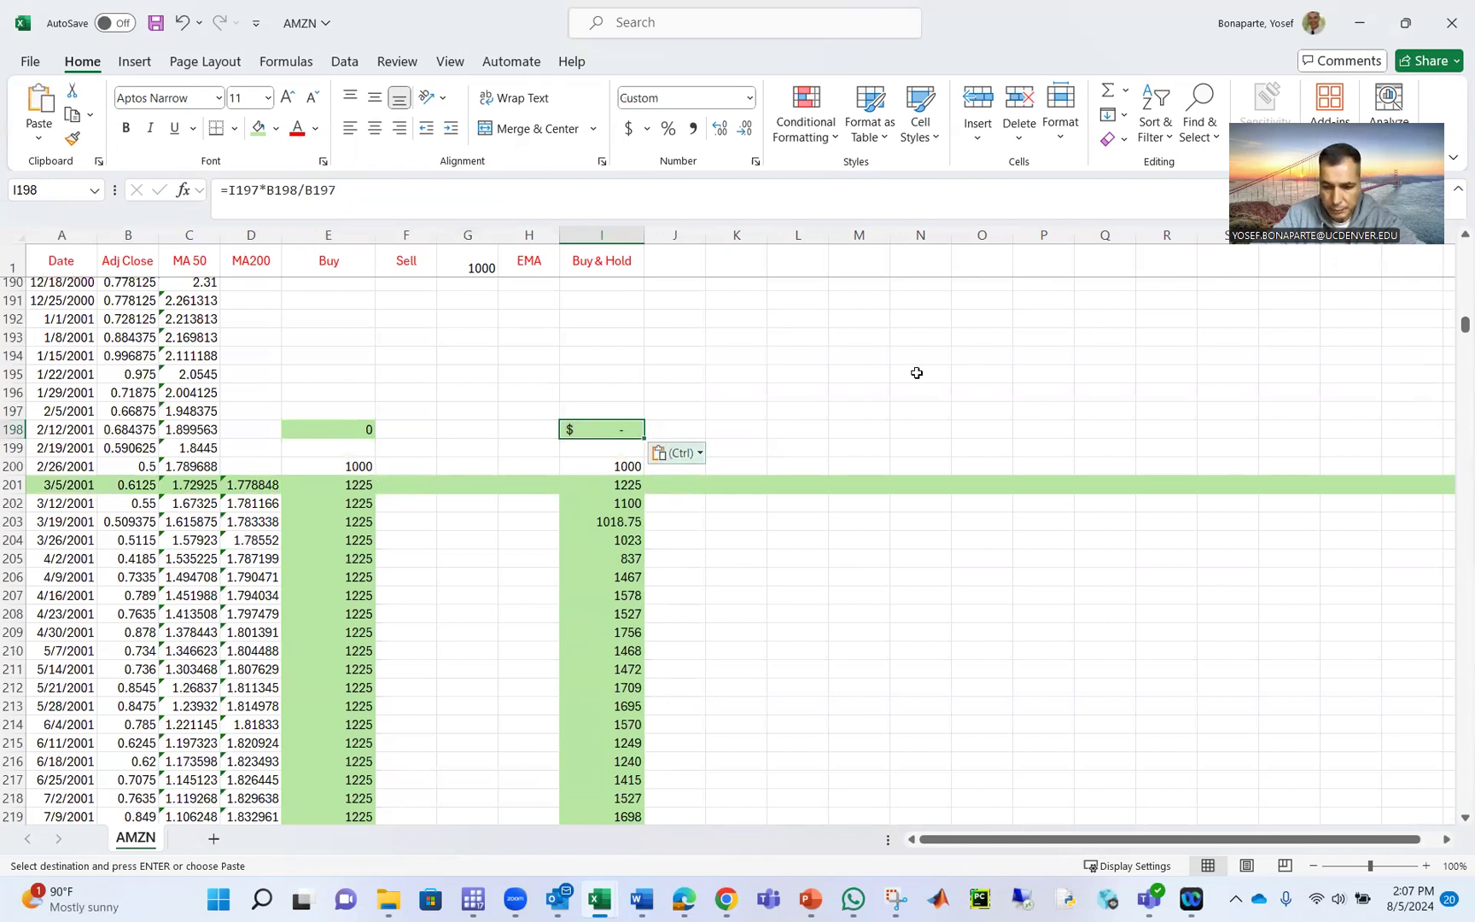
key(Delete)
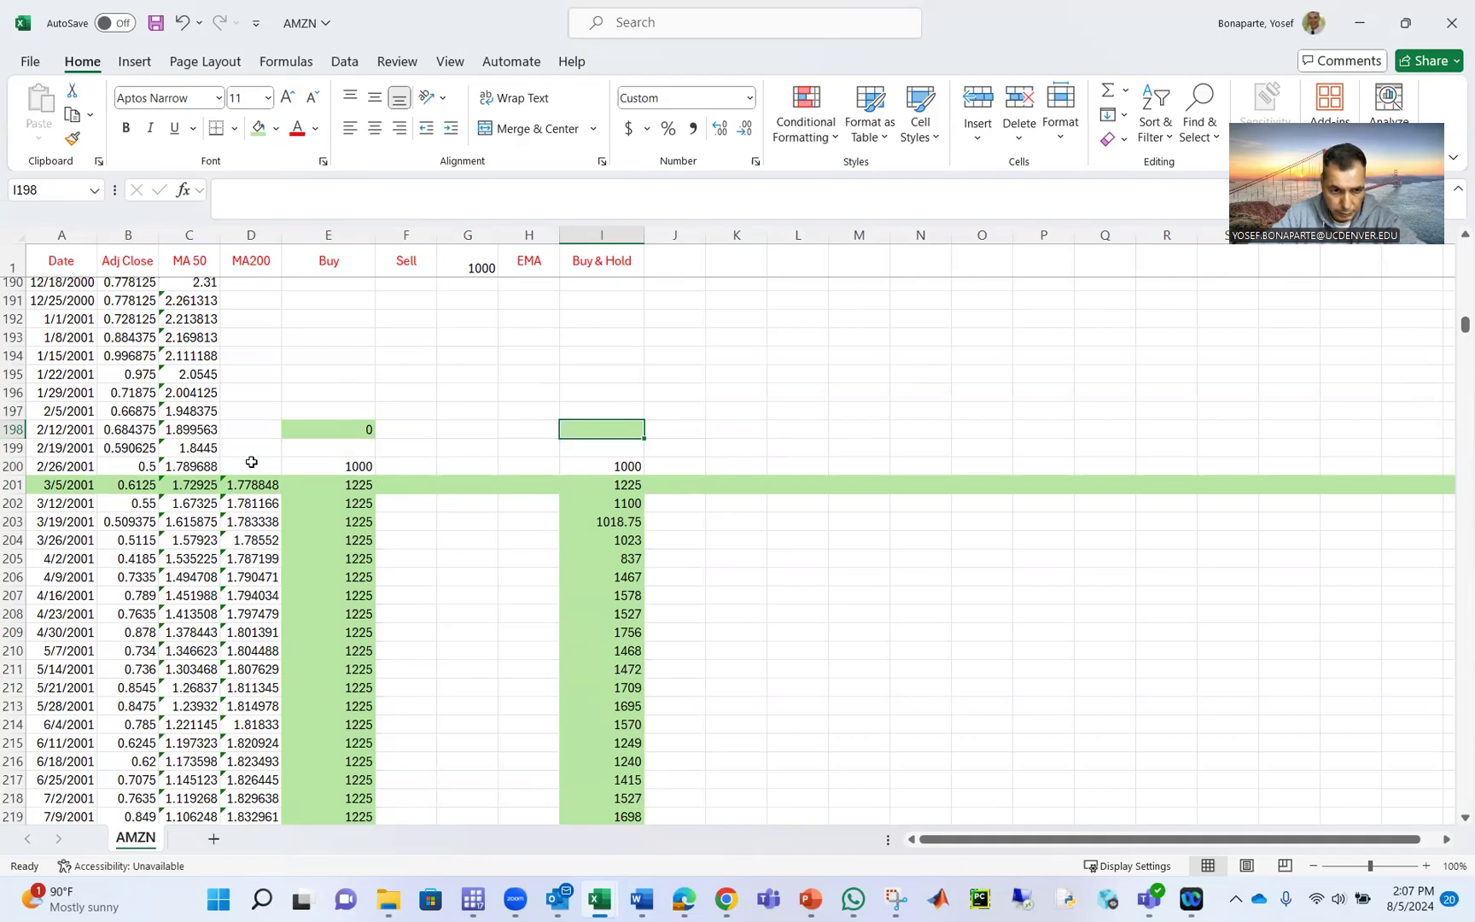
click(295, 416)
click(293, 429)
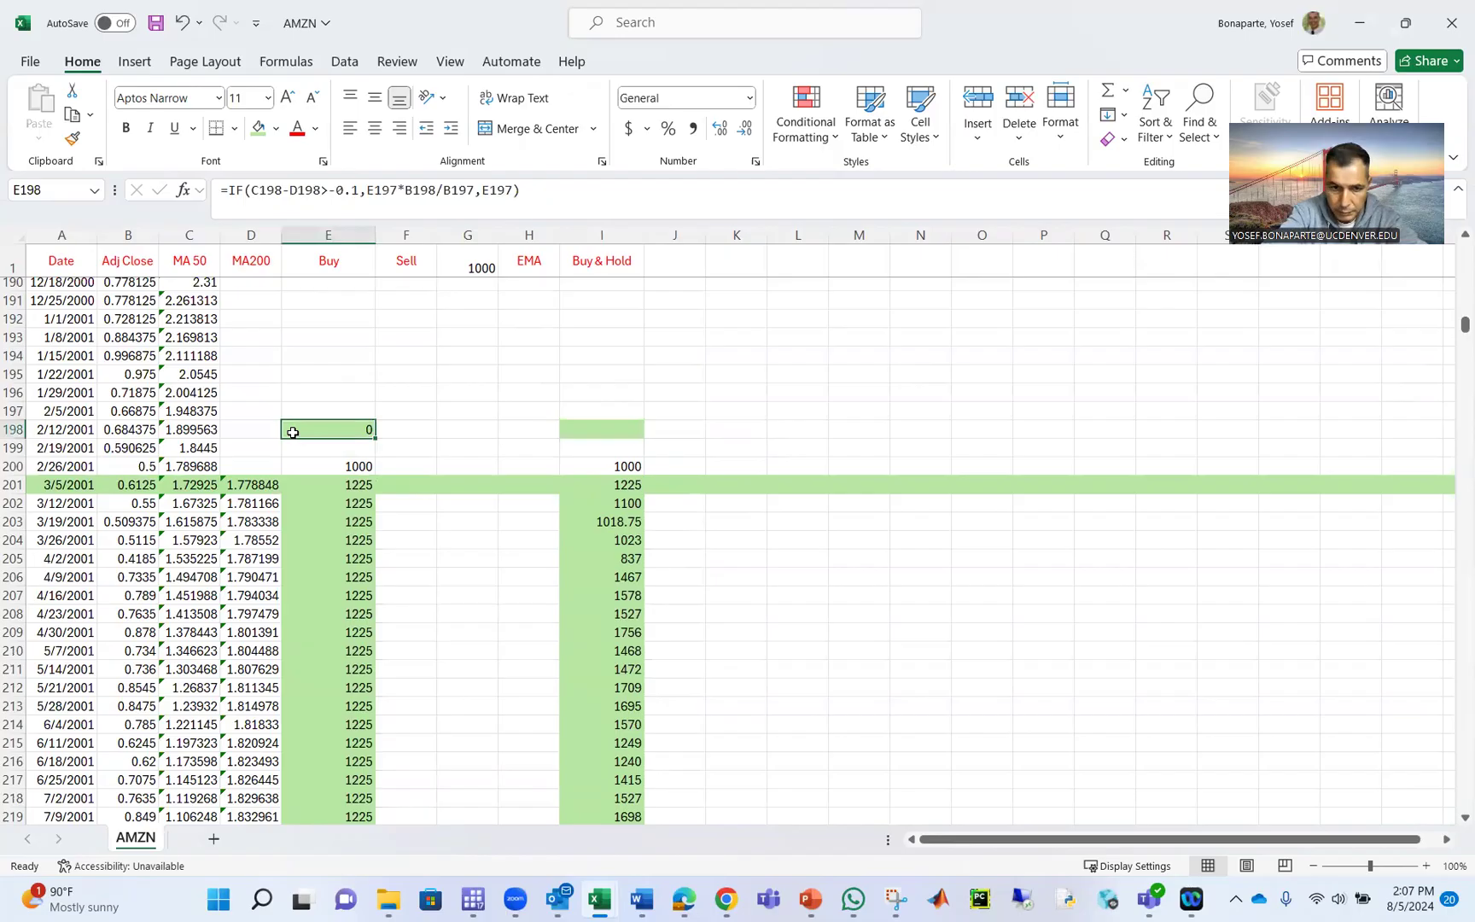
key(Delete)
- Link E198 to =E1423, fill it across to I198, and clear F198:H198
text(=)
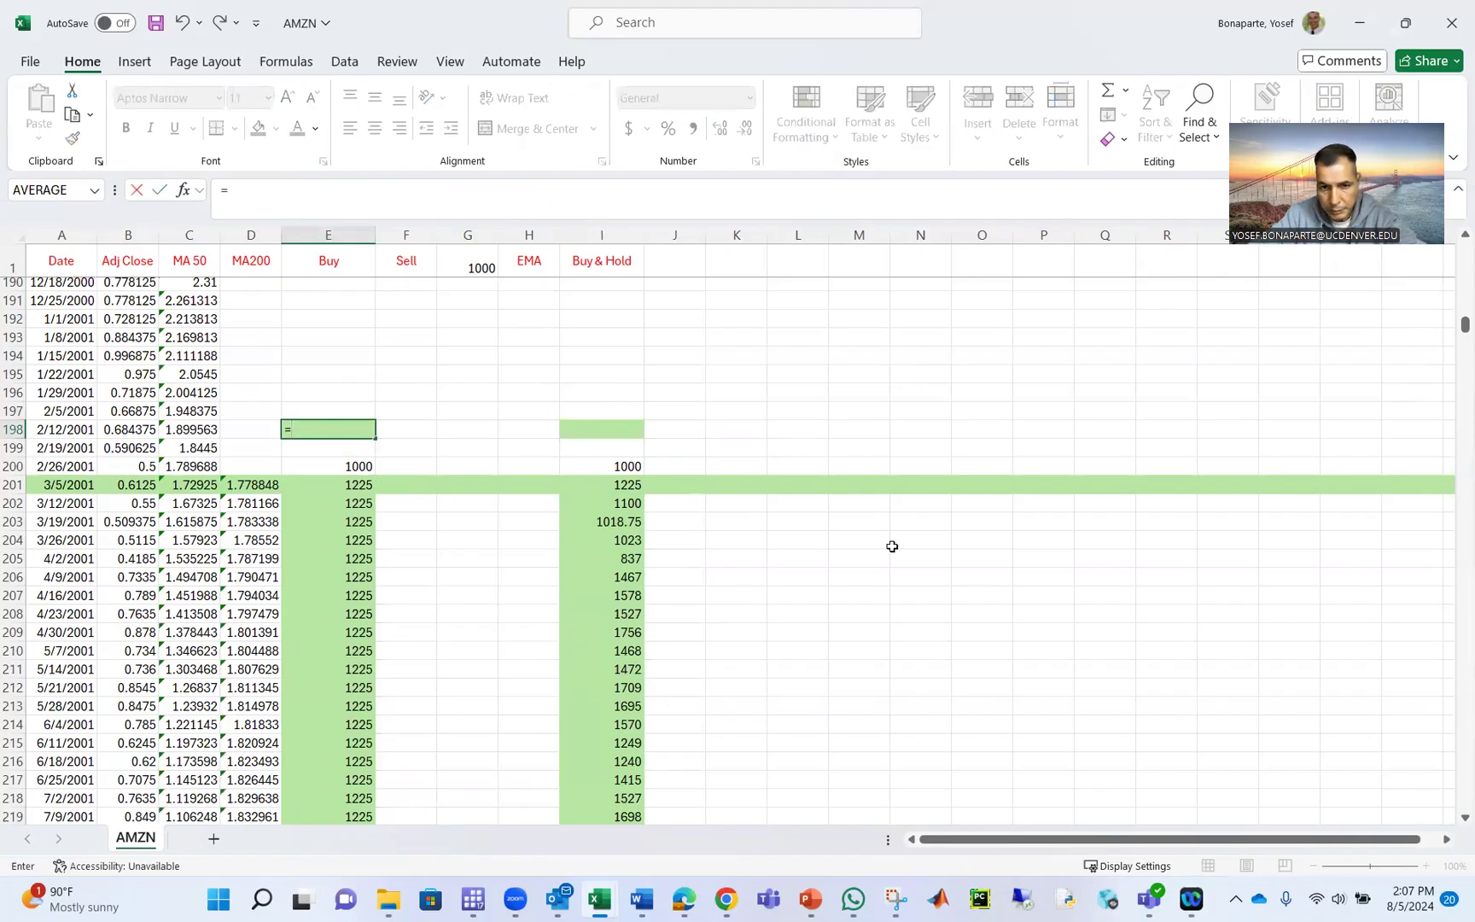
drag(1453, 331, 1455, 832)
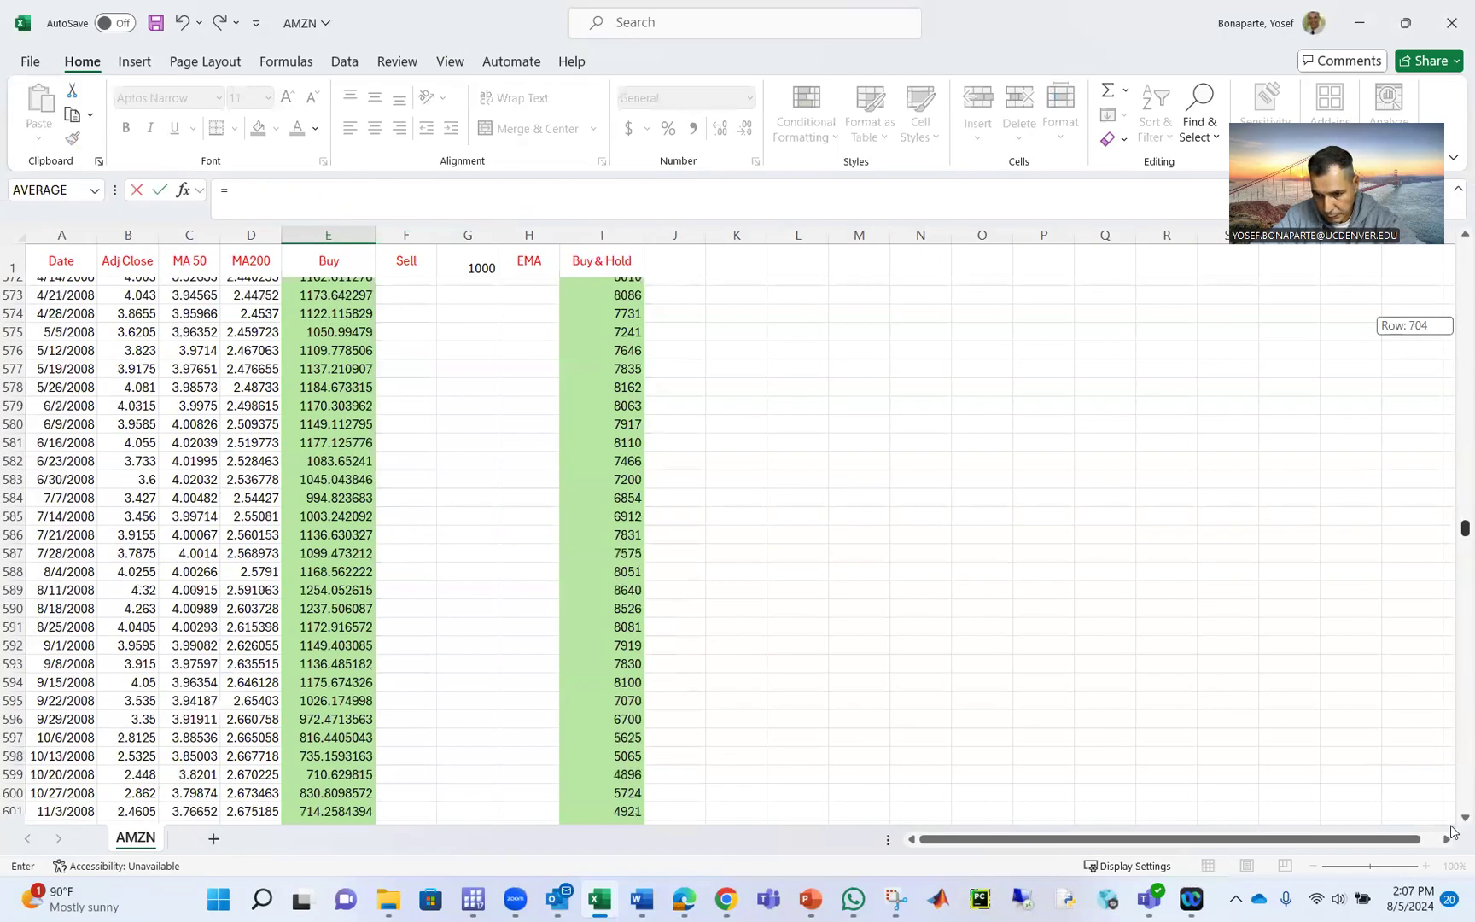
click(367, 797)
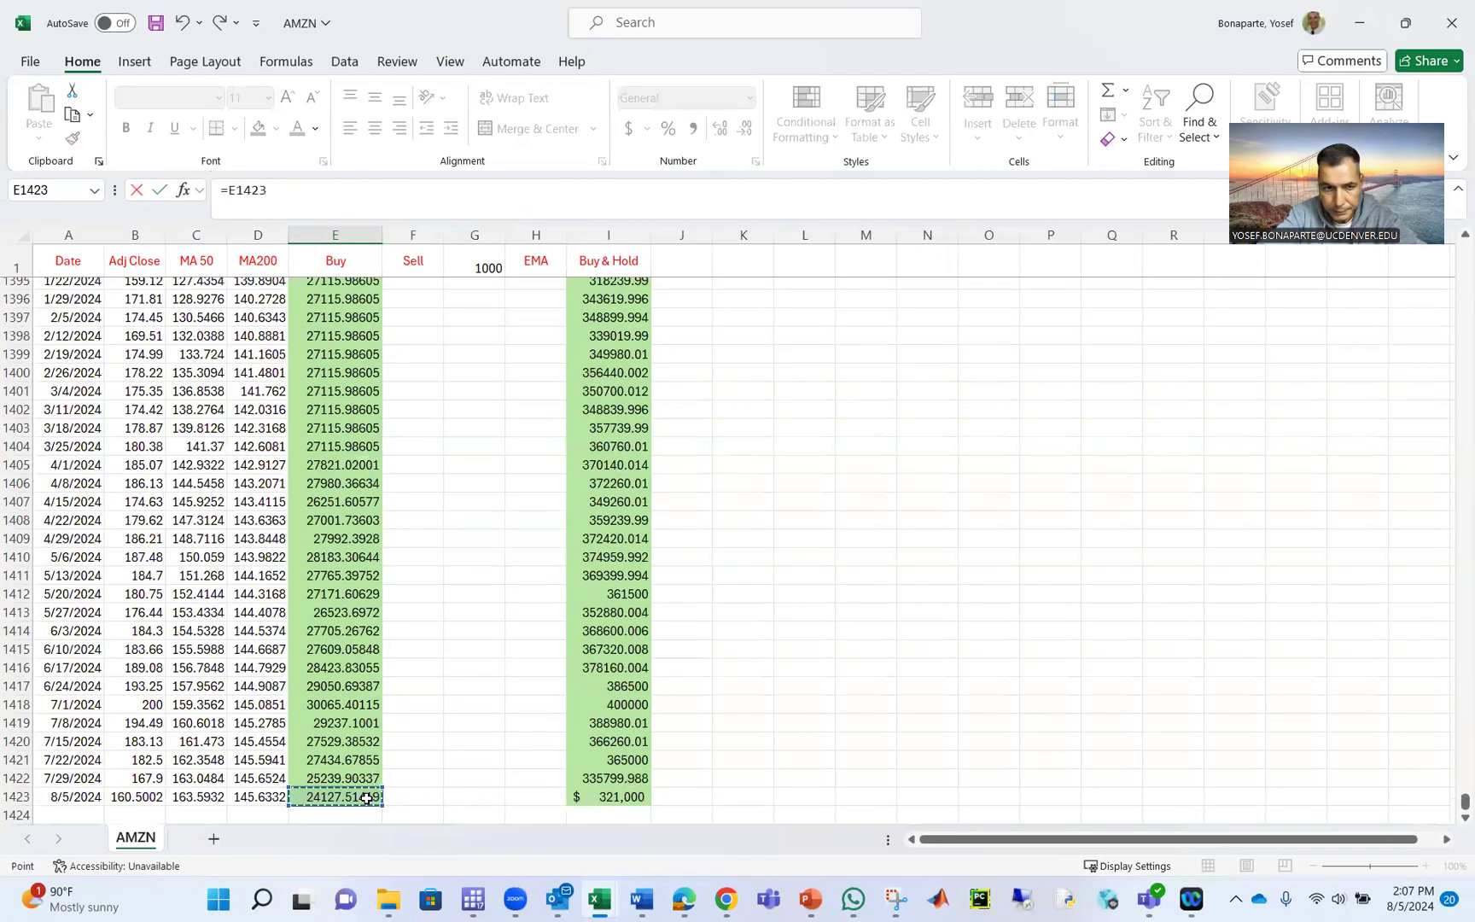
key(Return)
scroll(336, 535, up, 6)
click(341, 599)
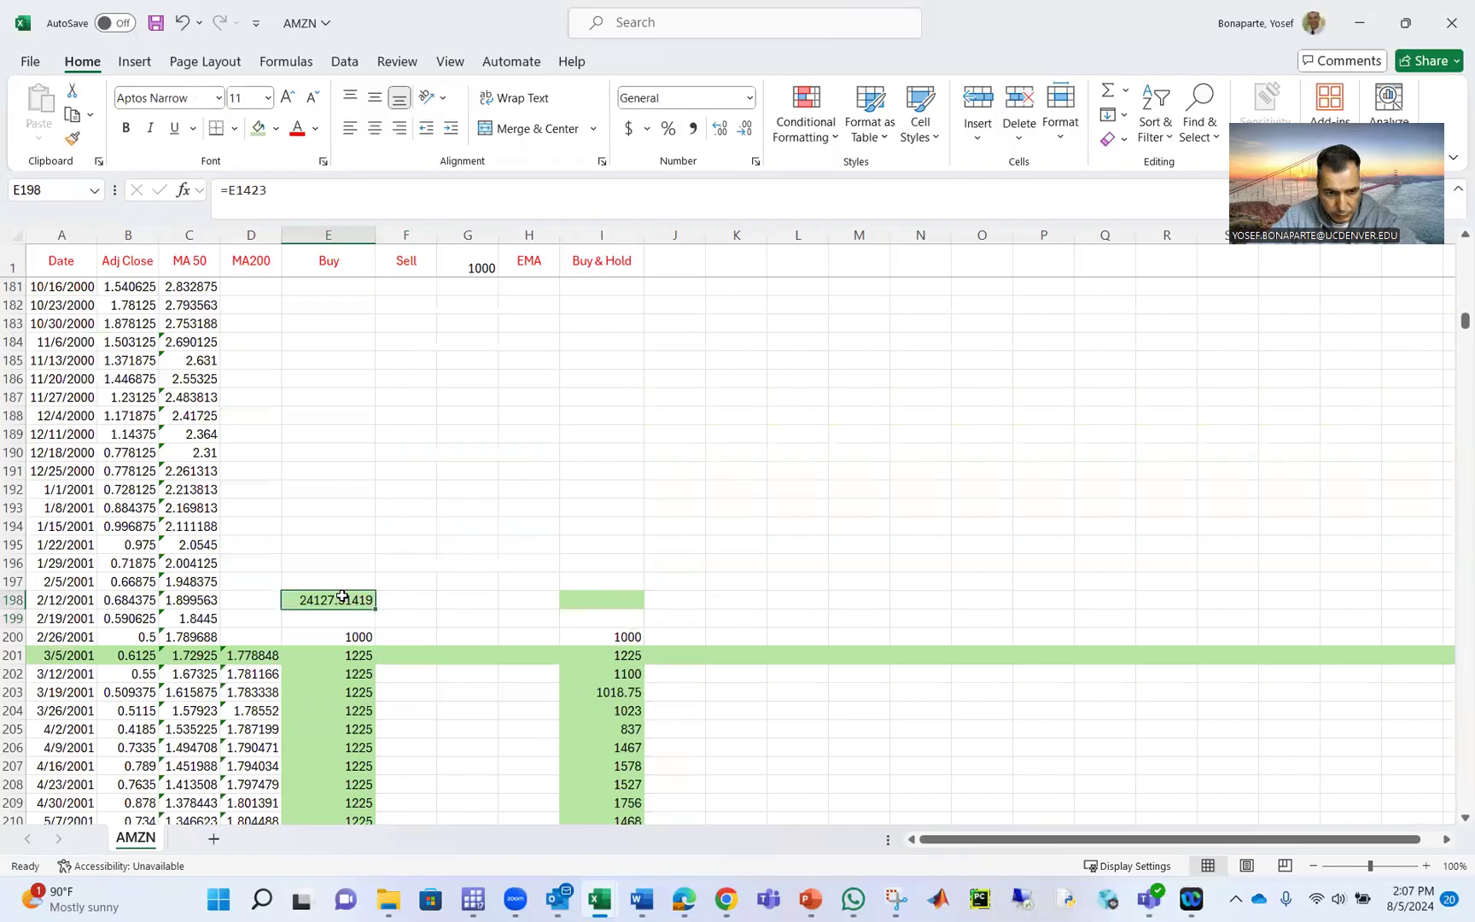
click(381, 611)
click(370, 602)
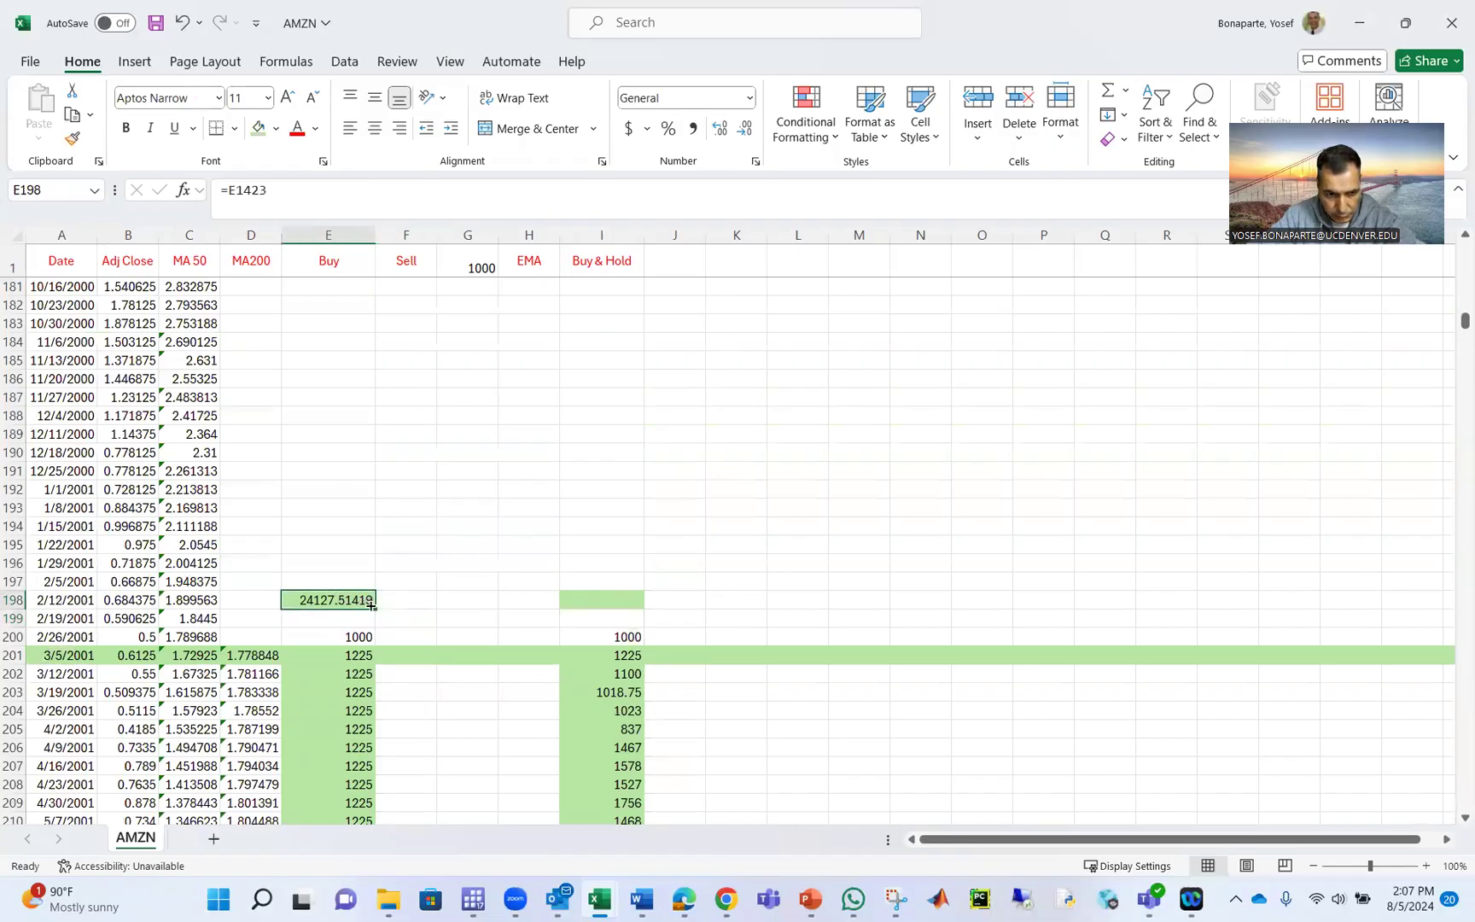
drag(376, 608, 606, 599)
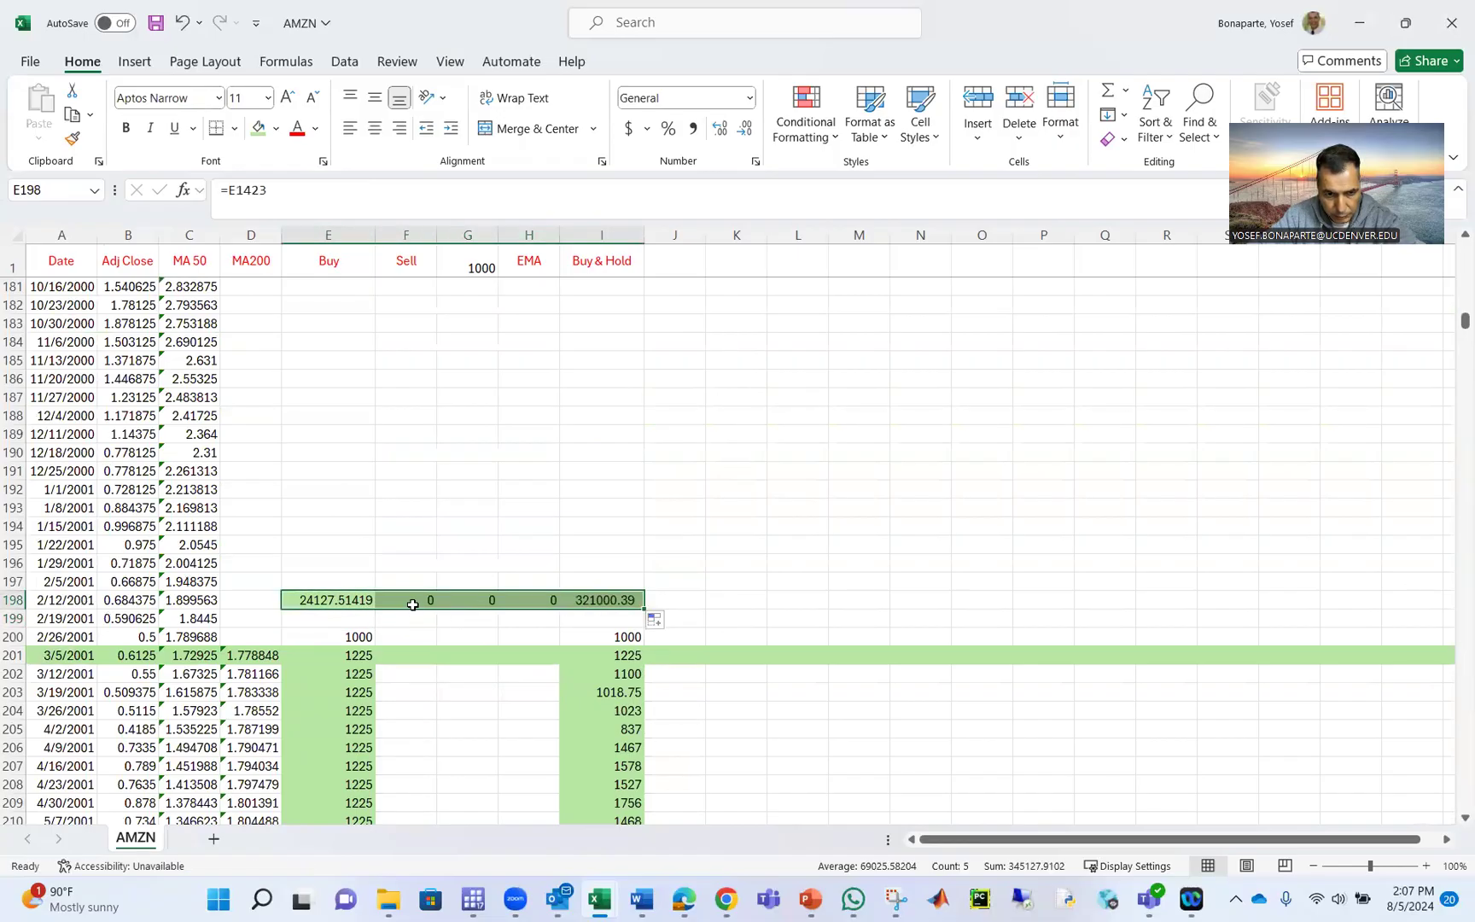
drag(412, 604, 511, 602)
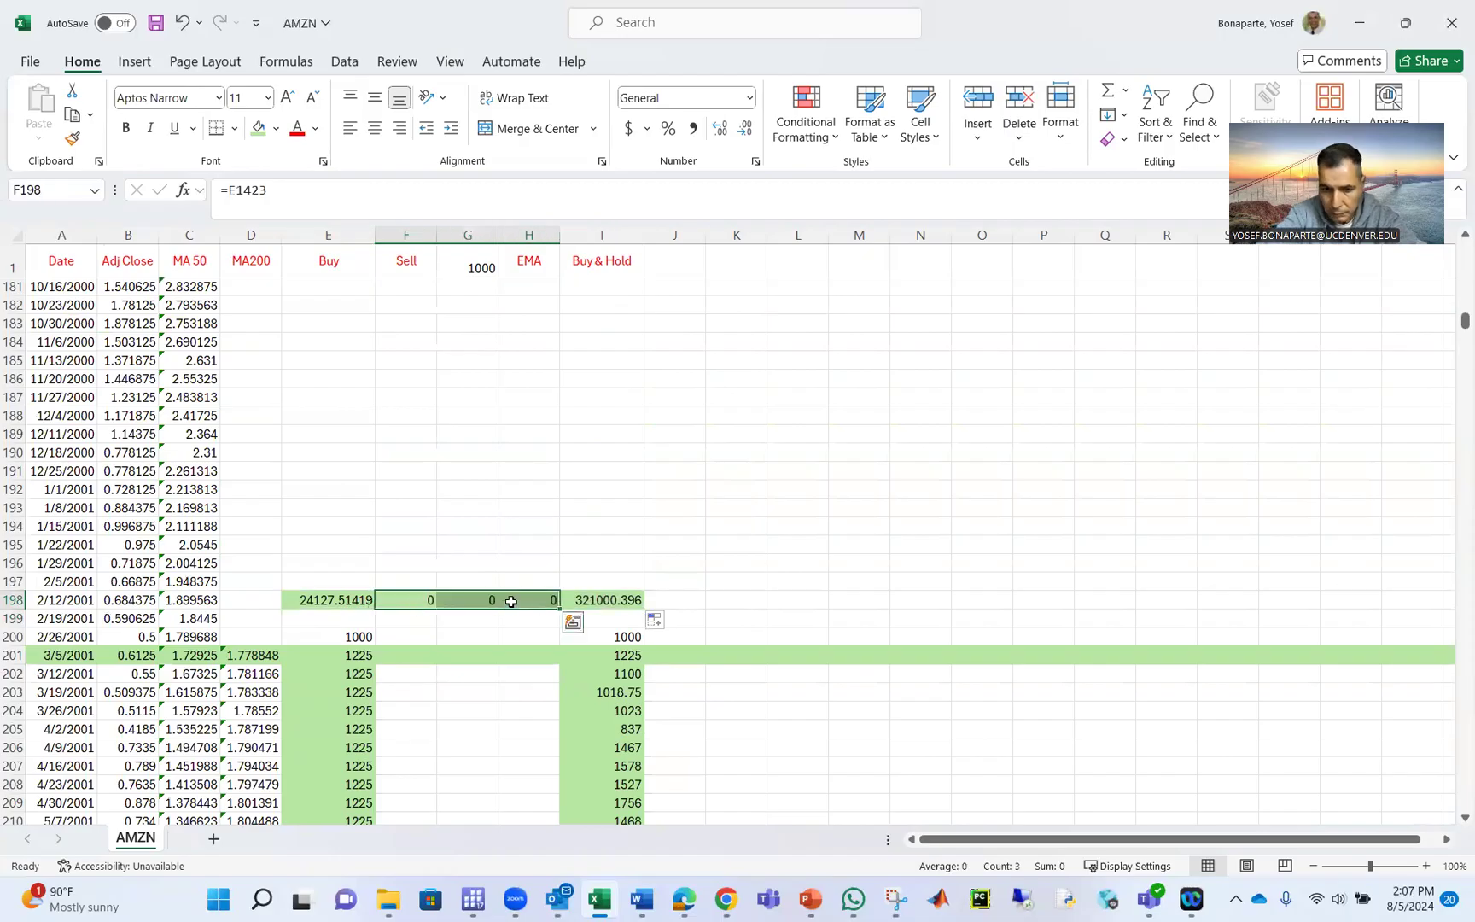
key(Delete)
- Format E198:I198 as whole-dollar Accounting: Buy $24,128 versus Buy & Hold $321,000
drag(356, 597, 578, 603)
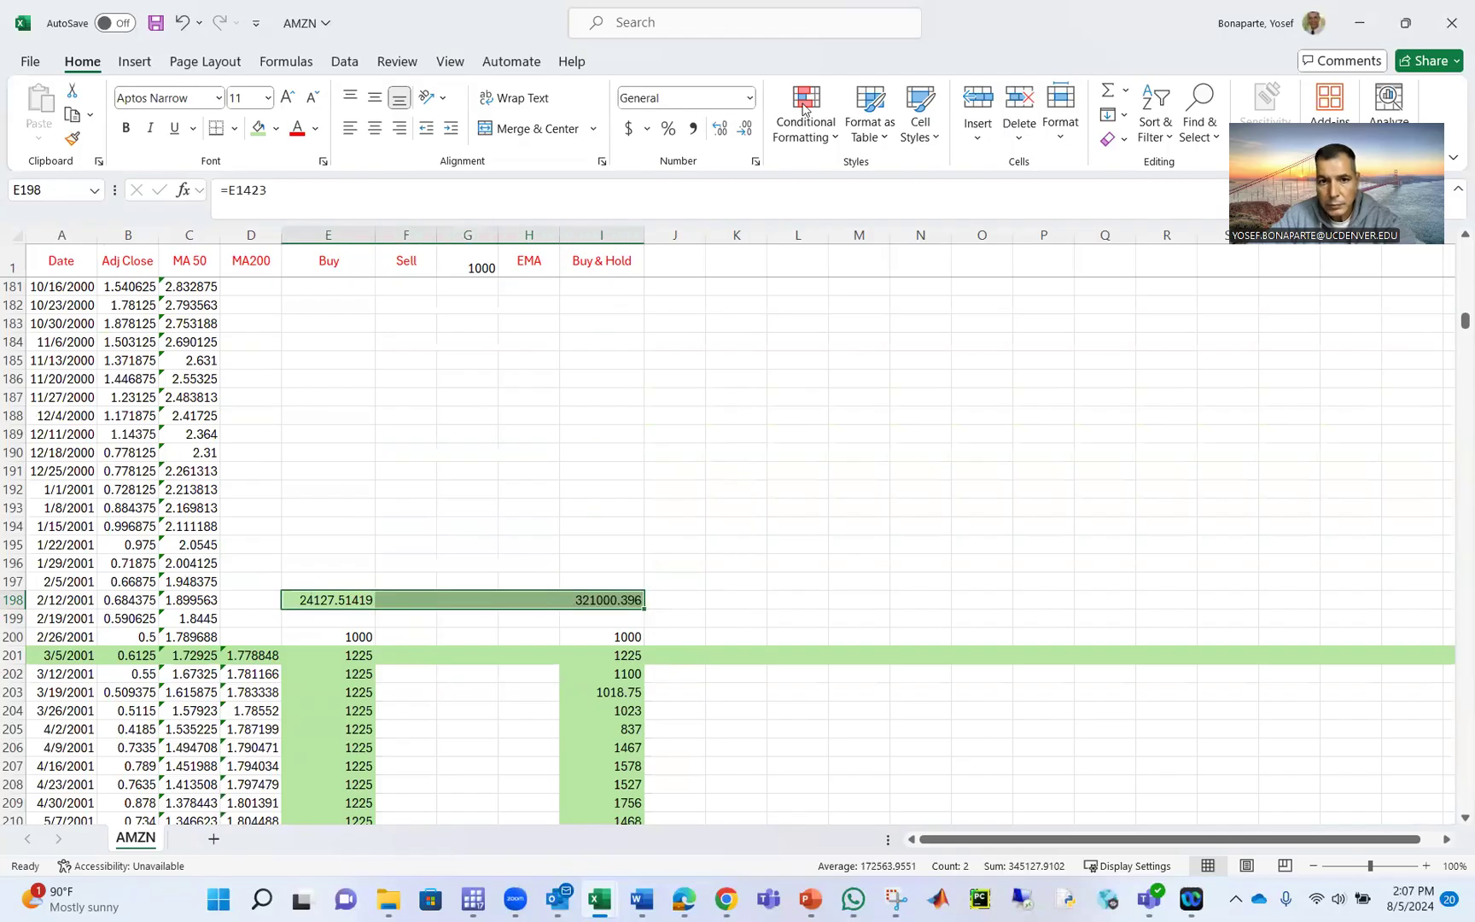
click(635, 135)
click(742, 132)
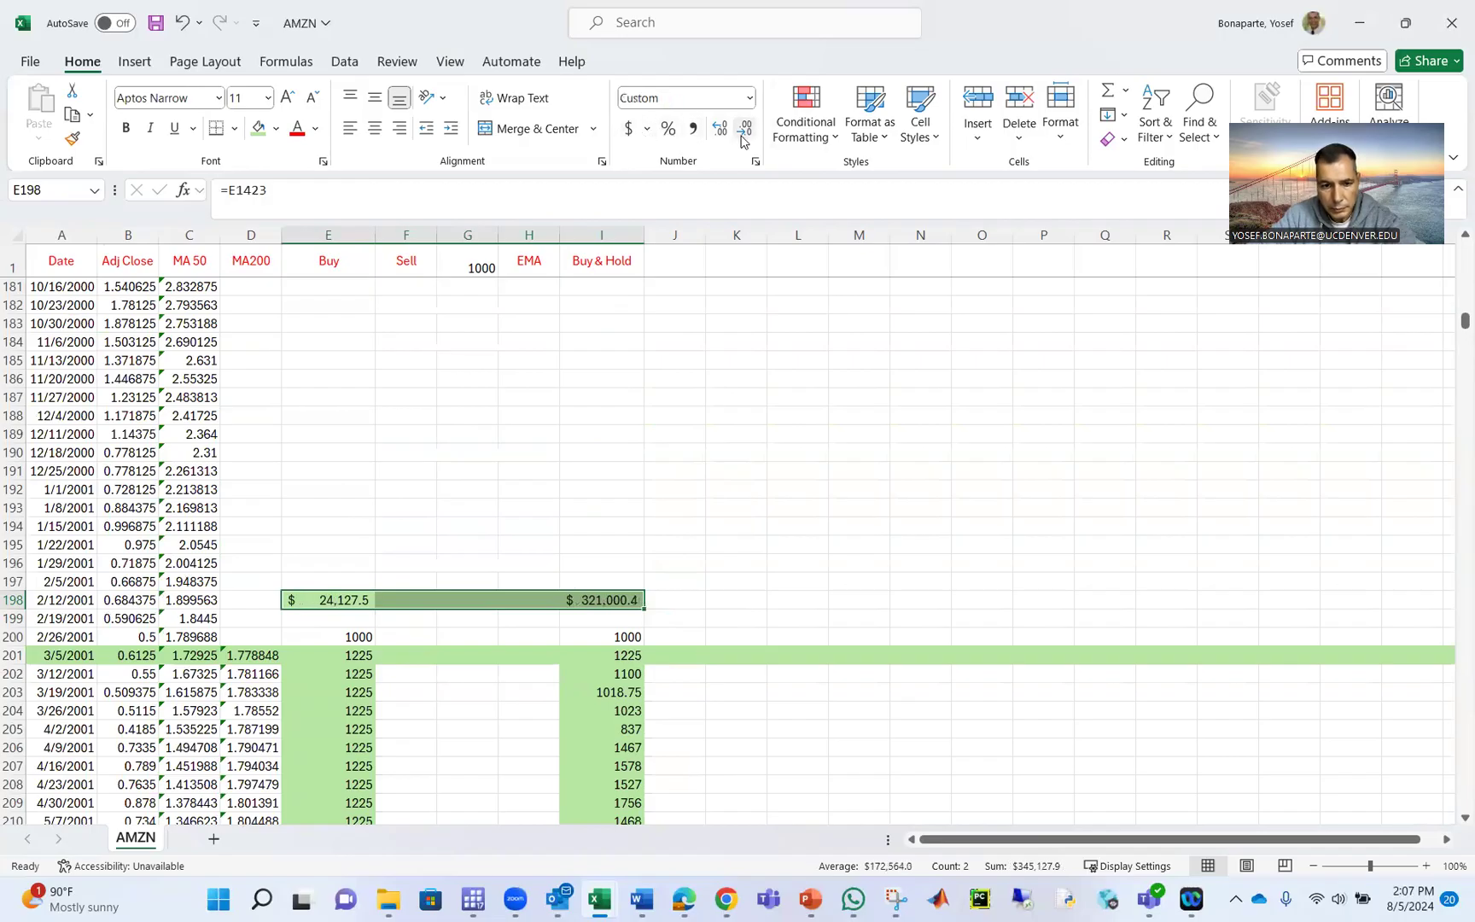
click(742, 132)
click(687, 434)
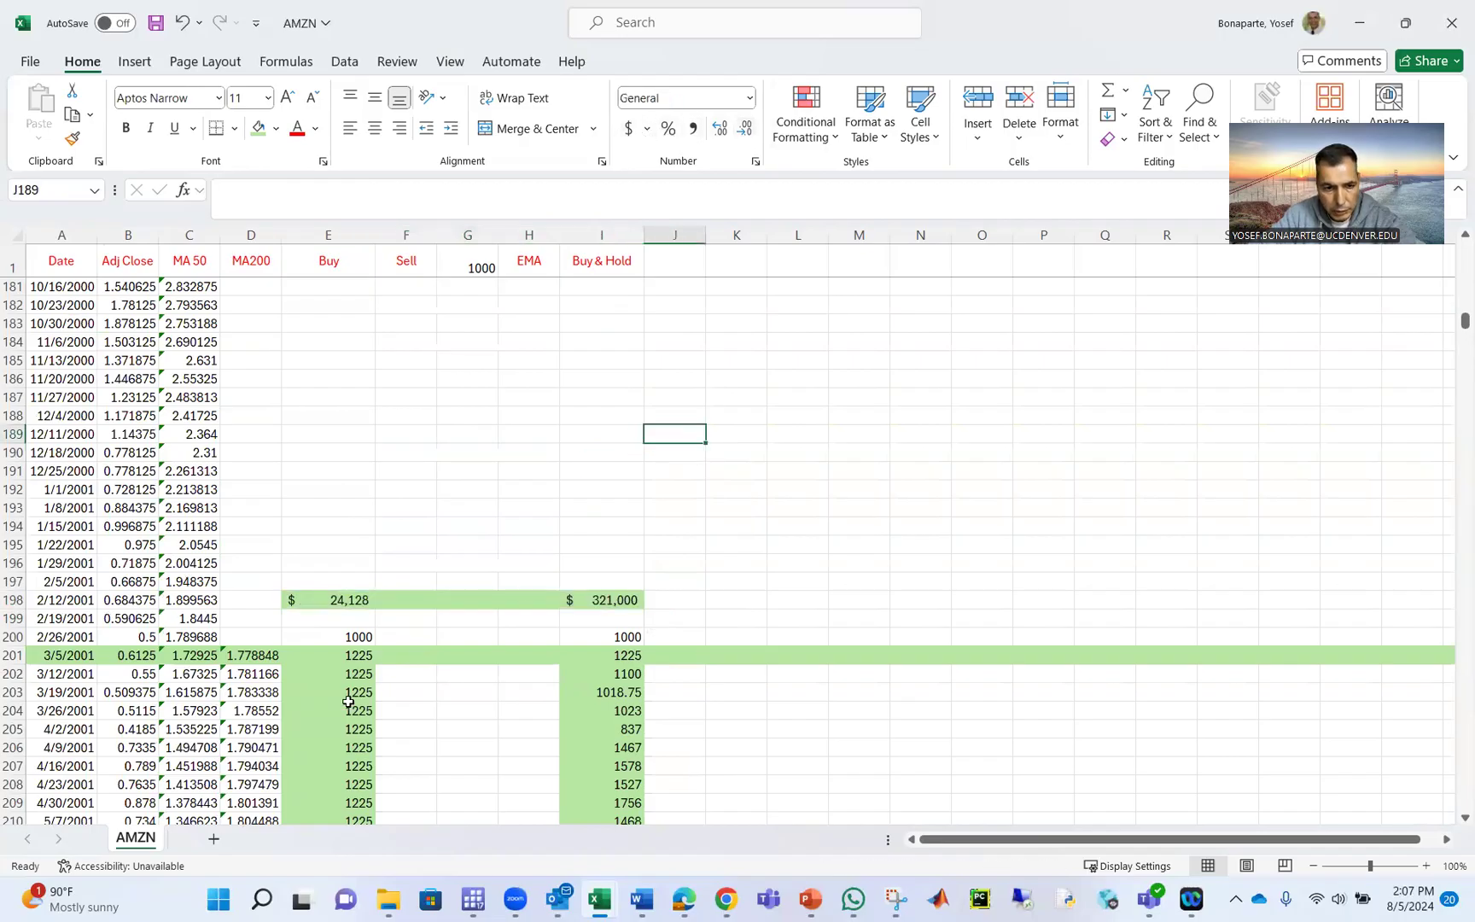
- Revise E201's MA50–MA200 threshold to -0.5 and fill the formula down column E
click(350, 657)
click(358, 189)
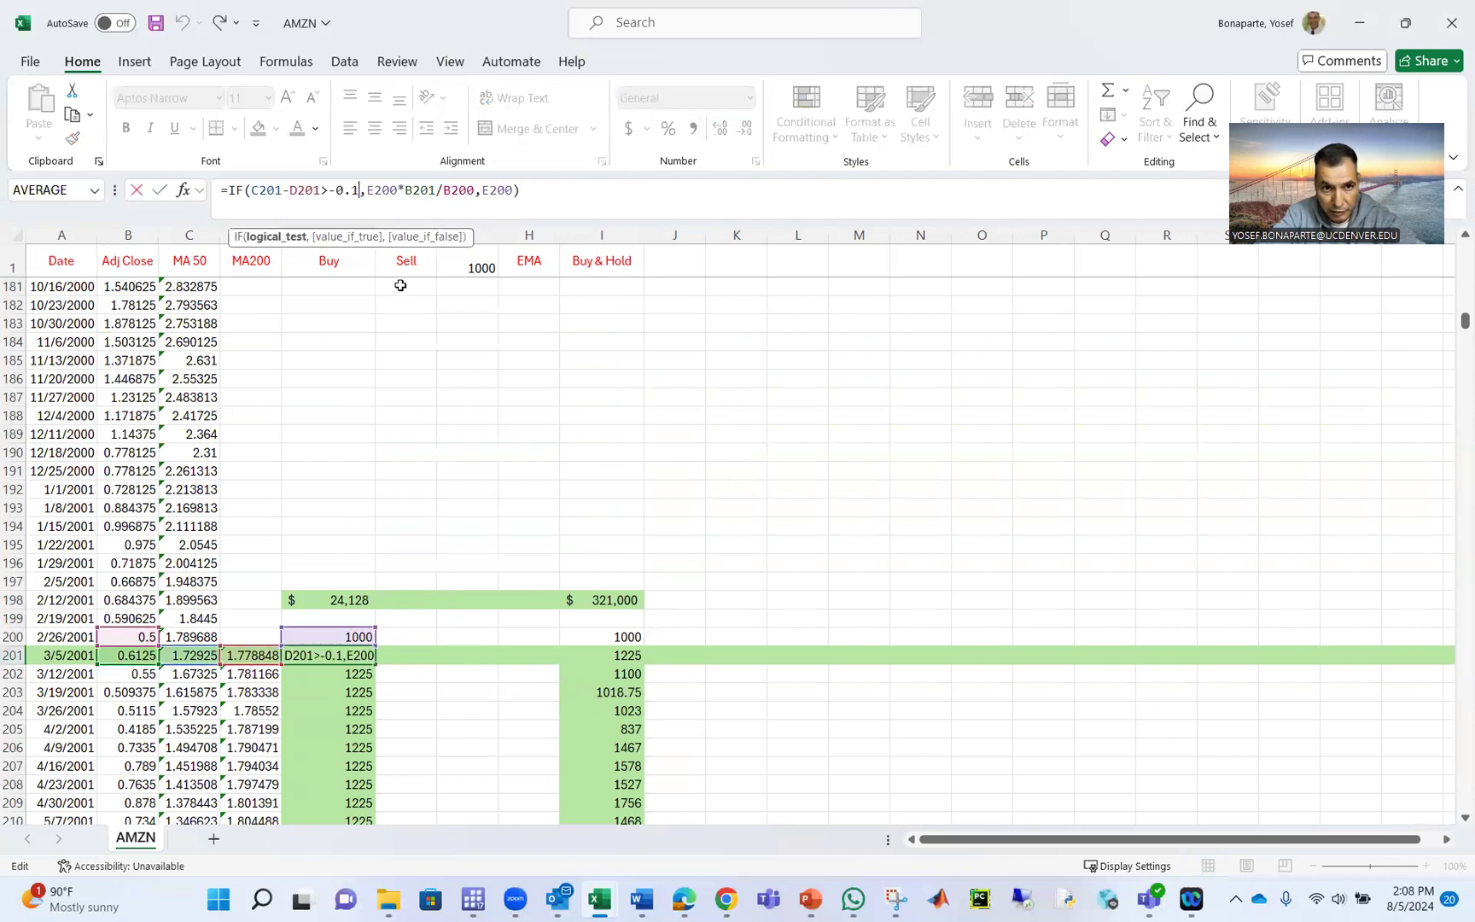
key(shift+Left)
text(1)
key(Return)
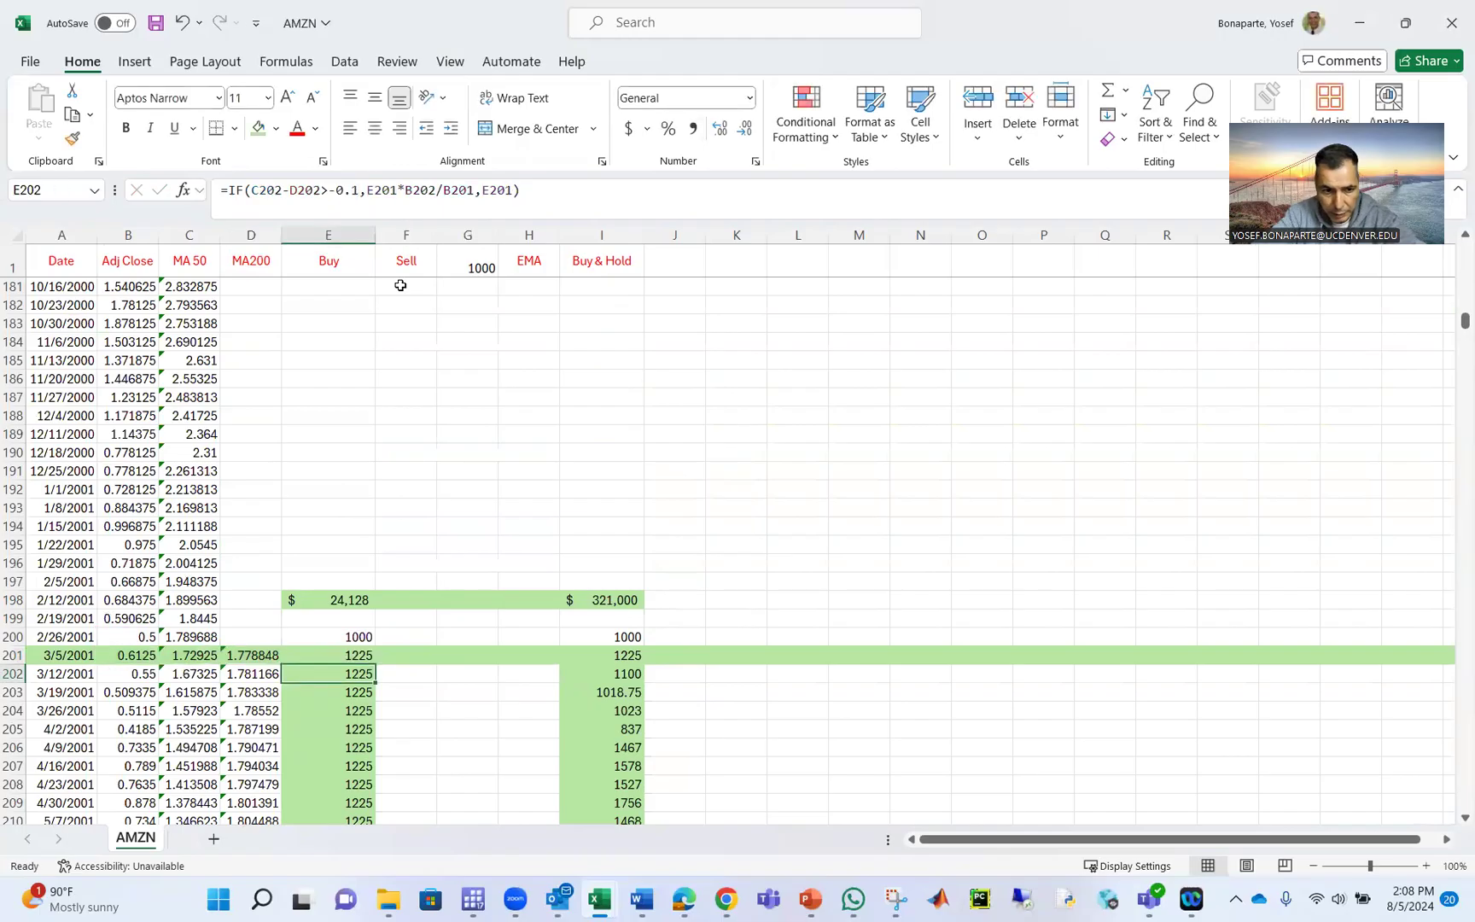
click(363, 656)
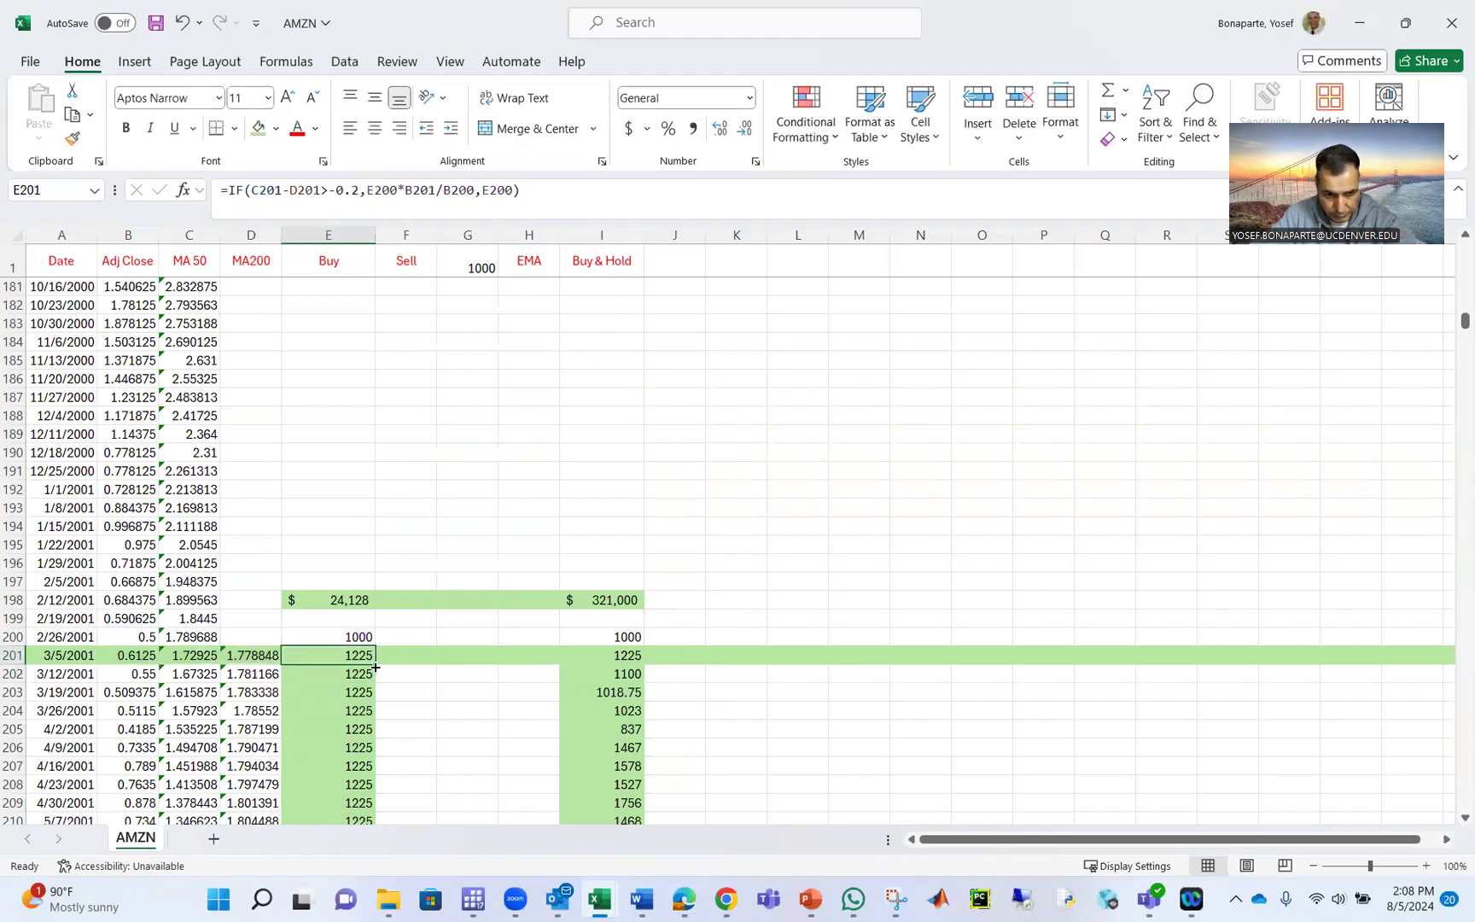
double_click(376, 668)
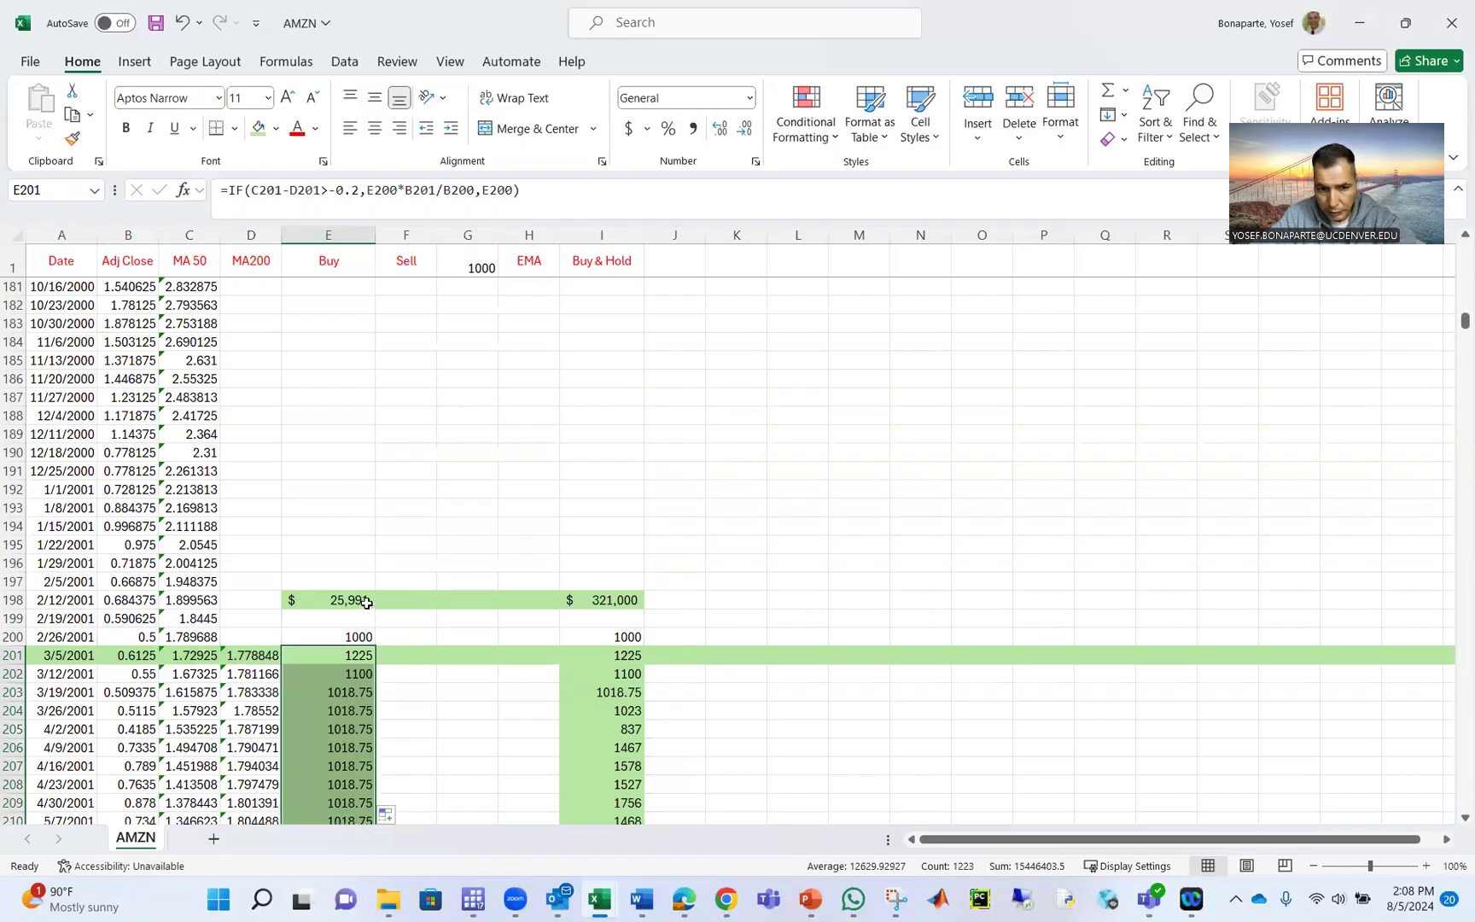
click(362, 187)
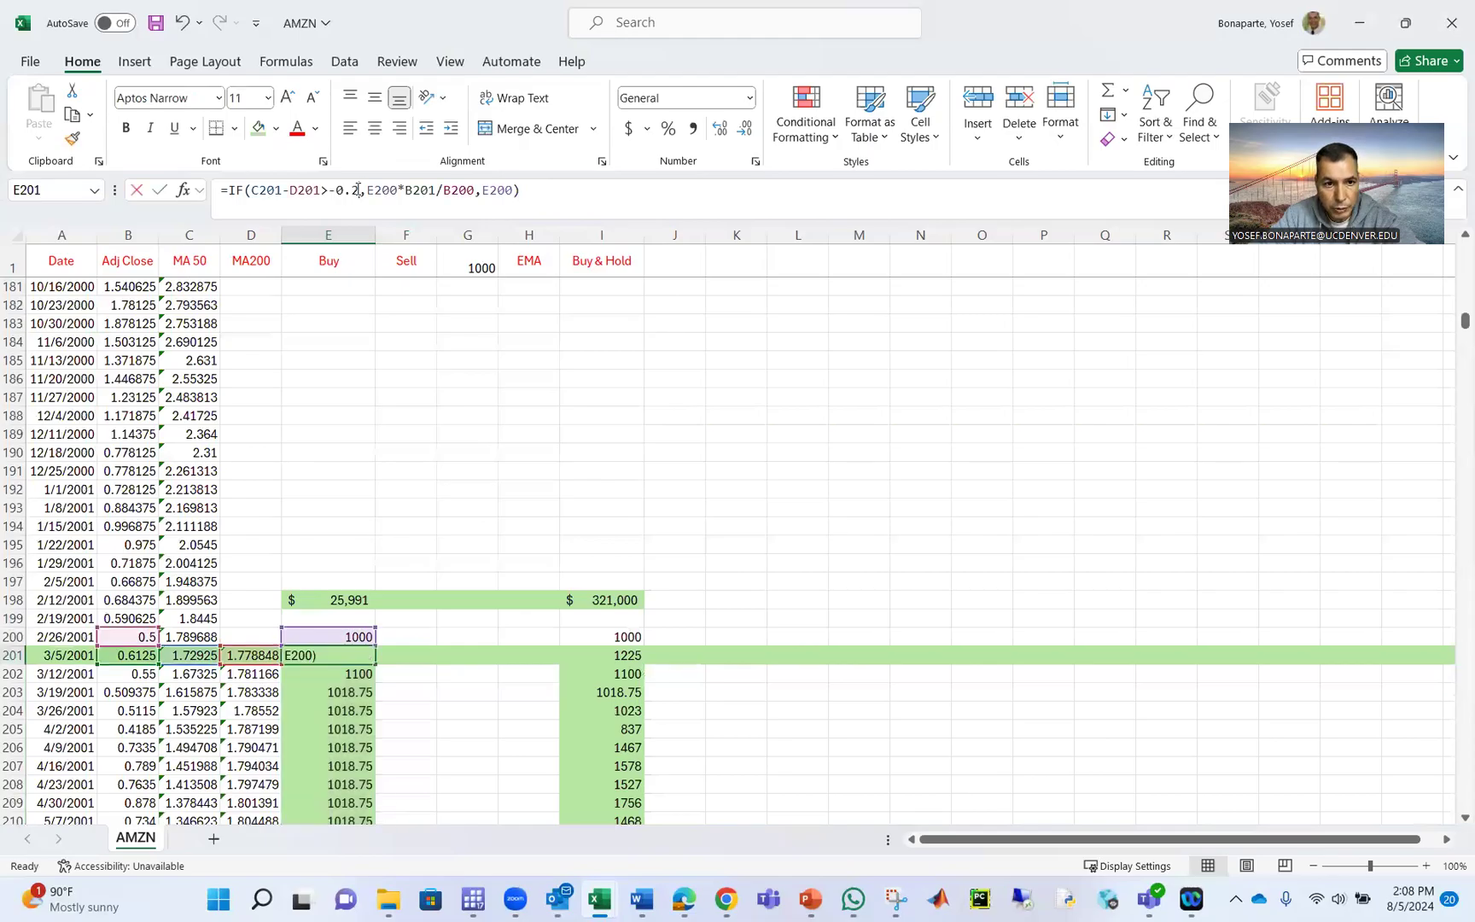
key(BackSpace)
text(5)
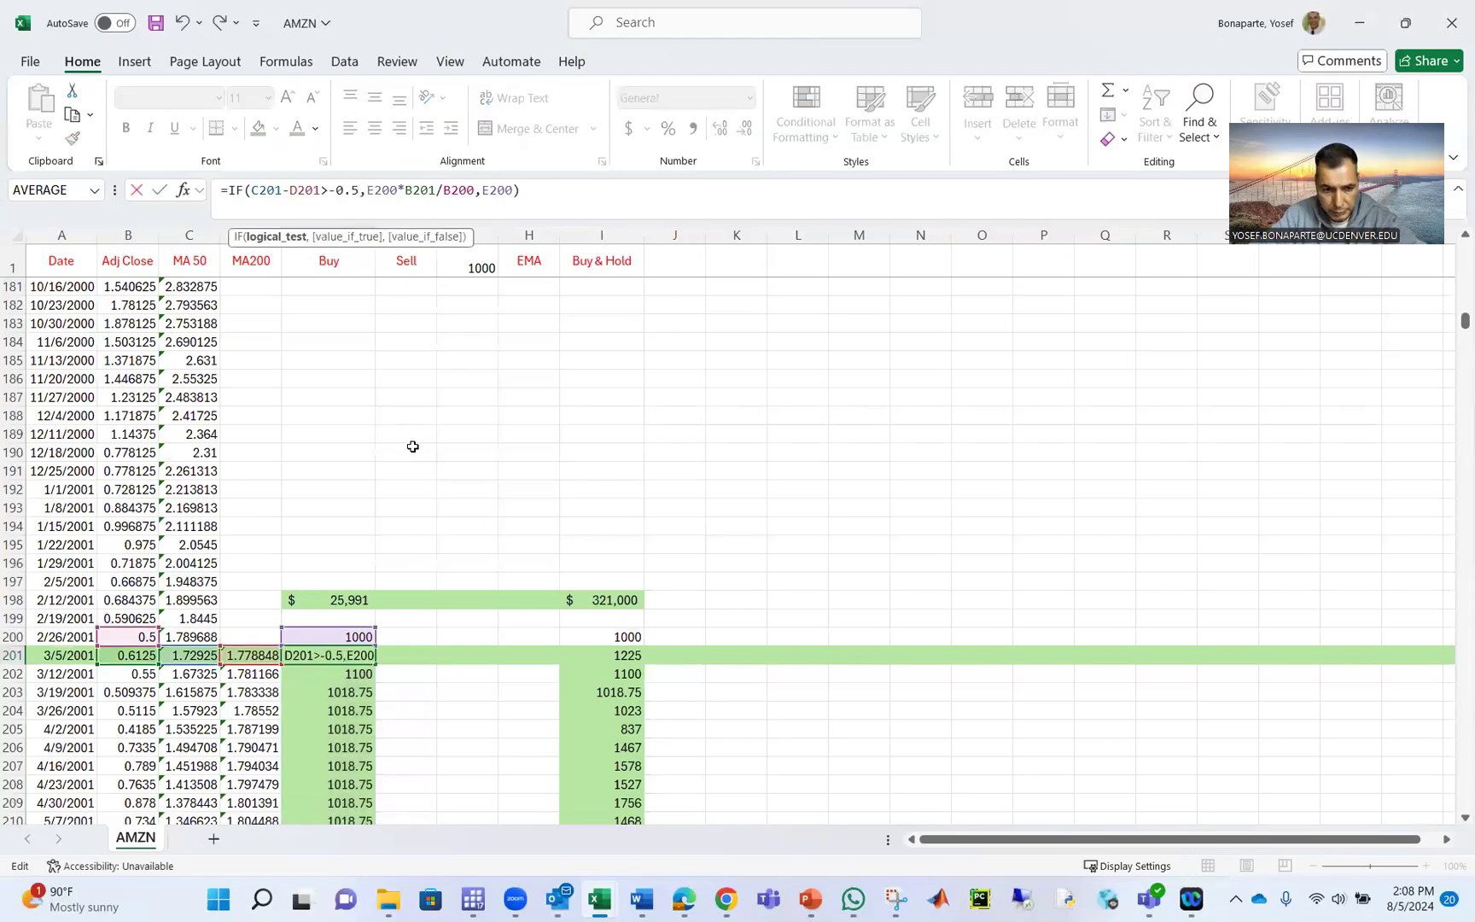
click(411, 448)
click(372, 657)
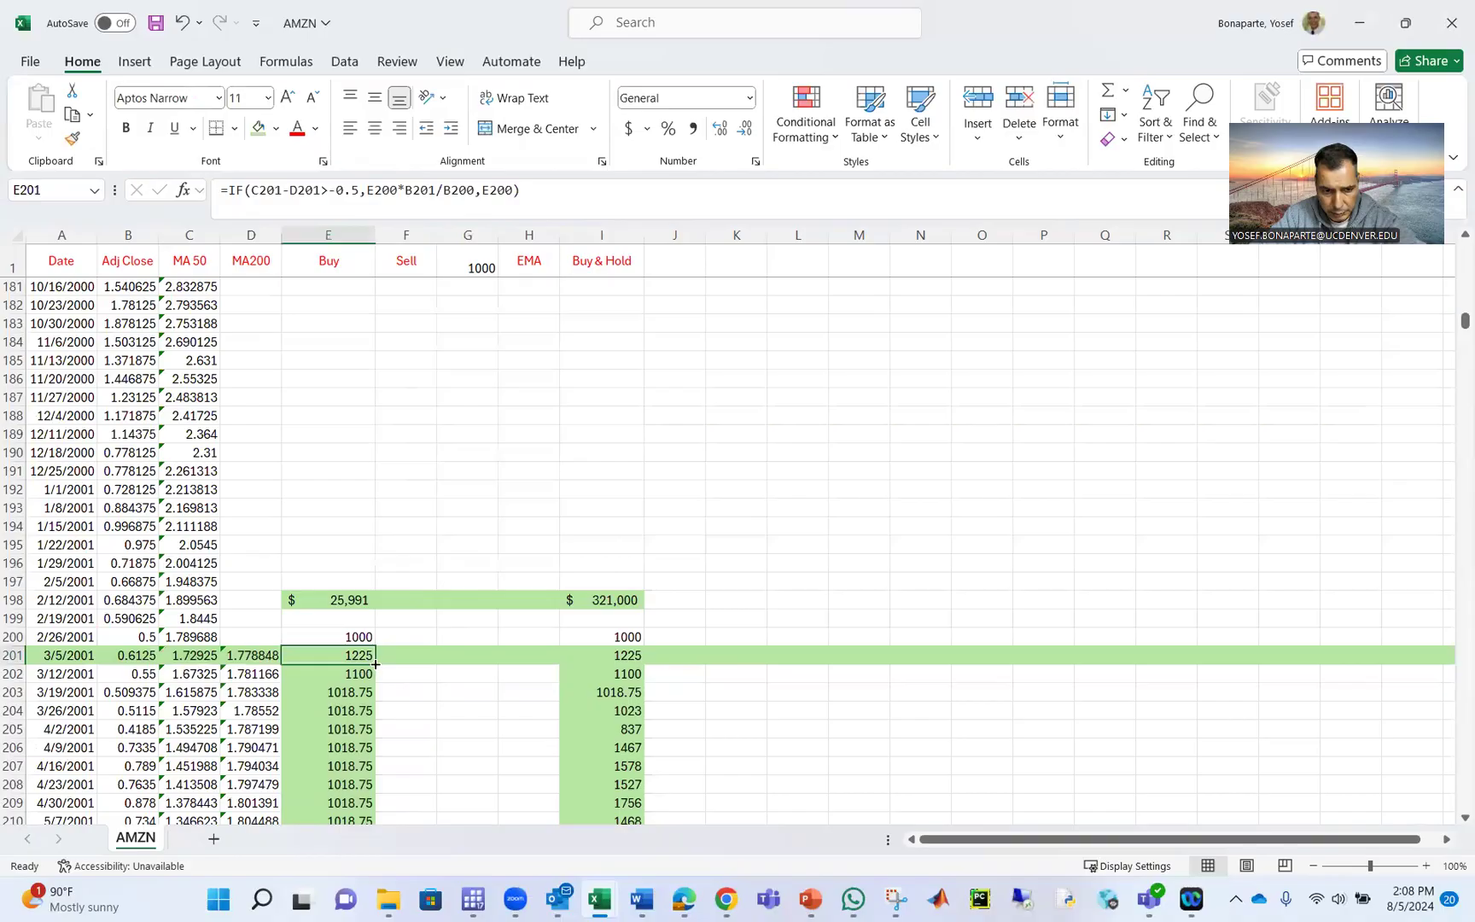
double_click(376, 664)
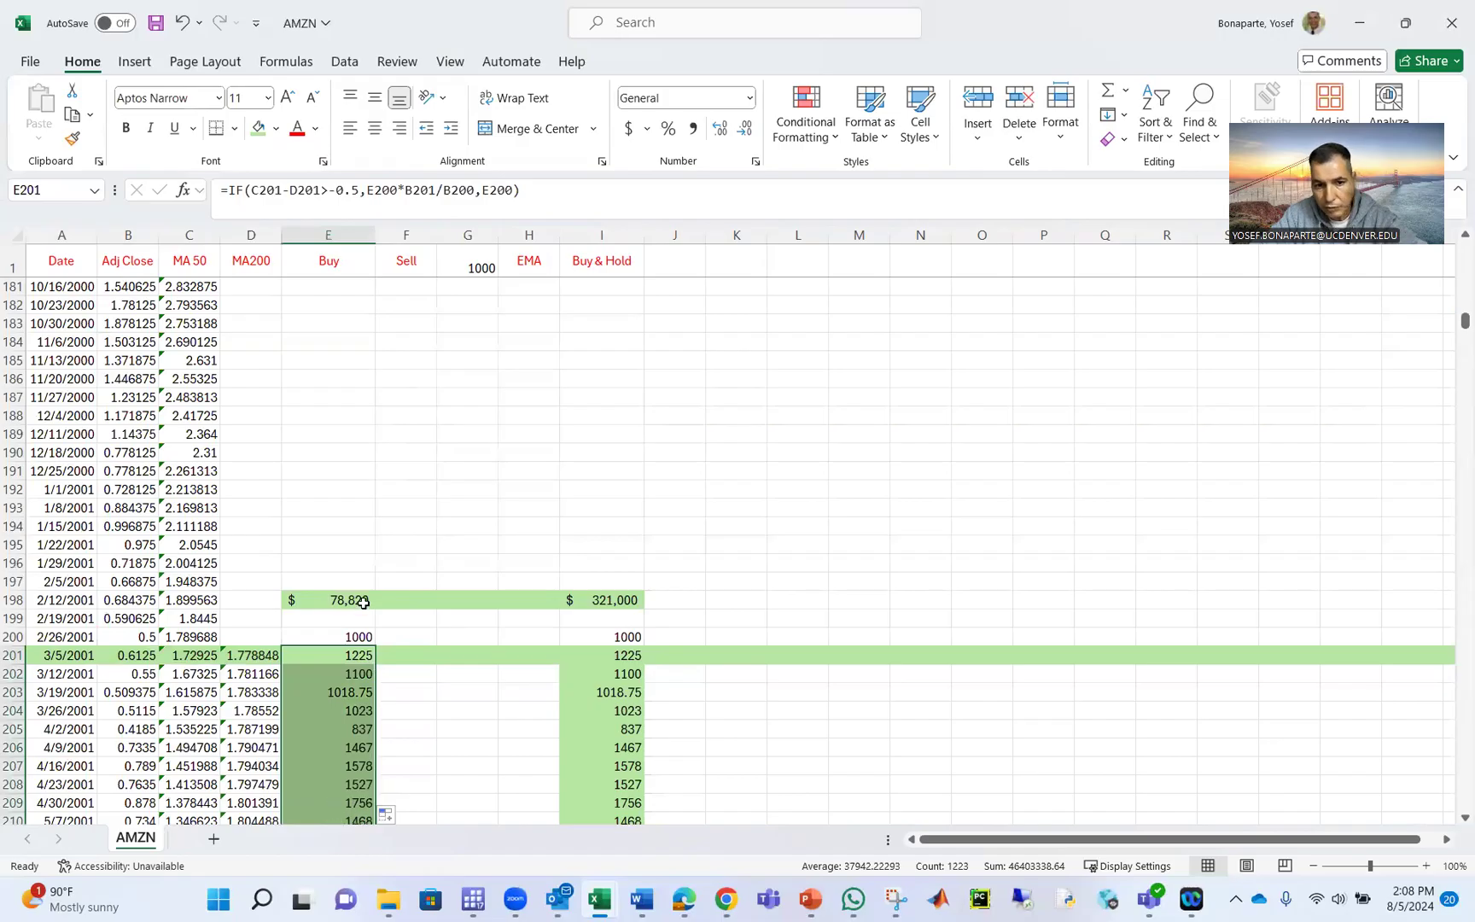
- Change the threshold to -1.5, fill it down column E, and check the E198 total
double_click(340, 190)
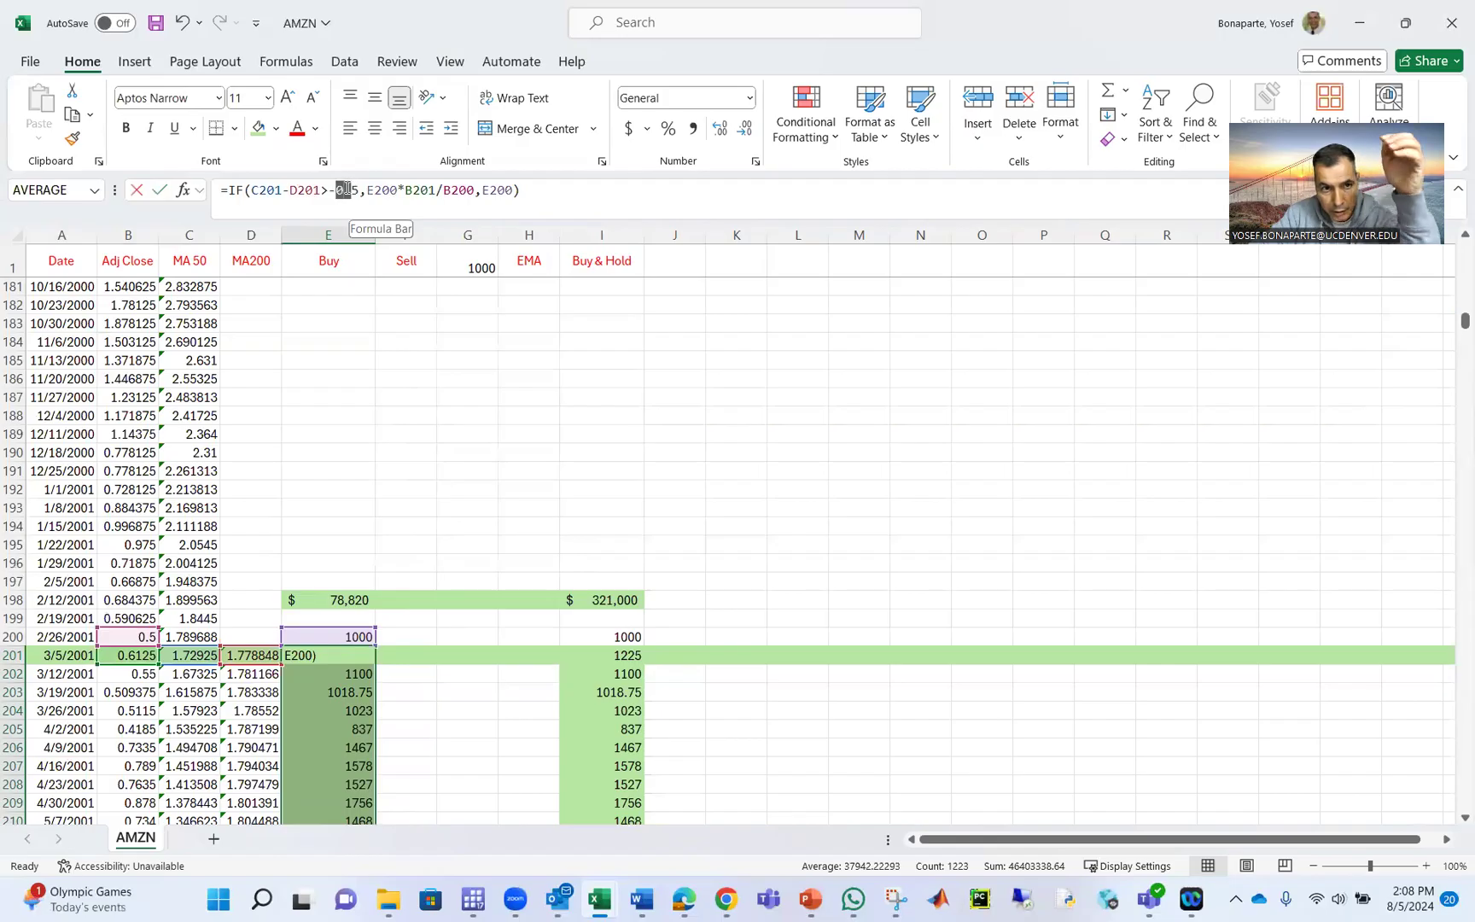
text(1)
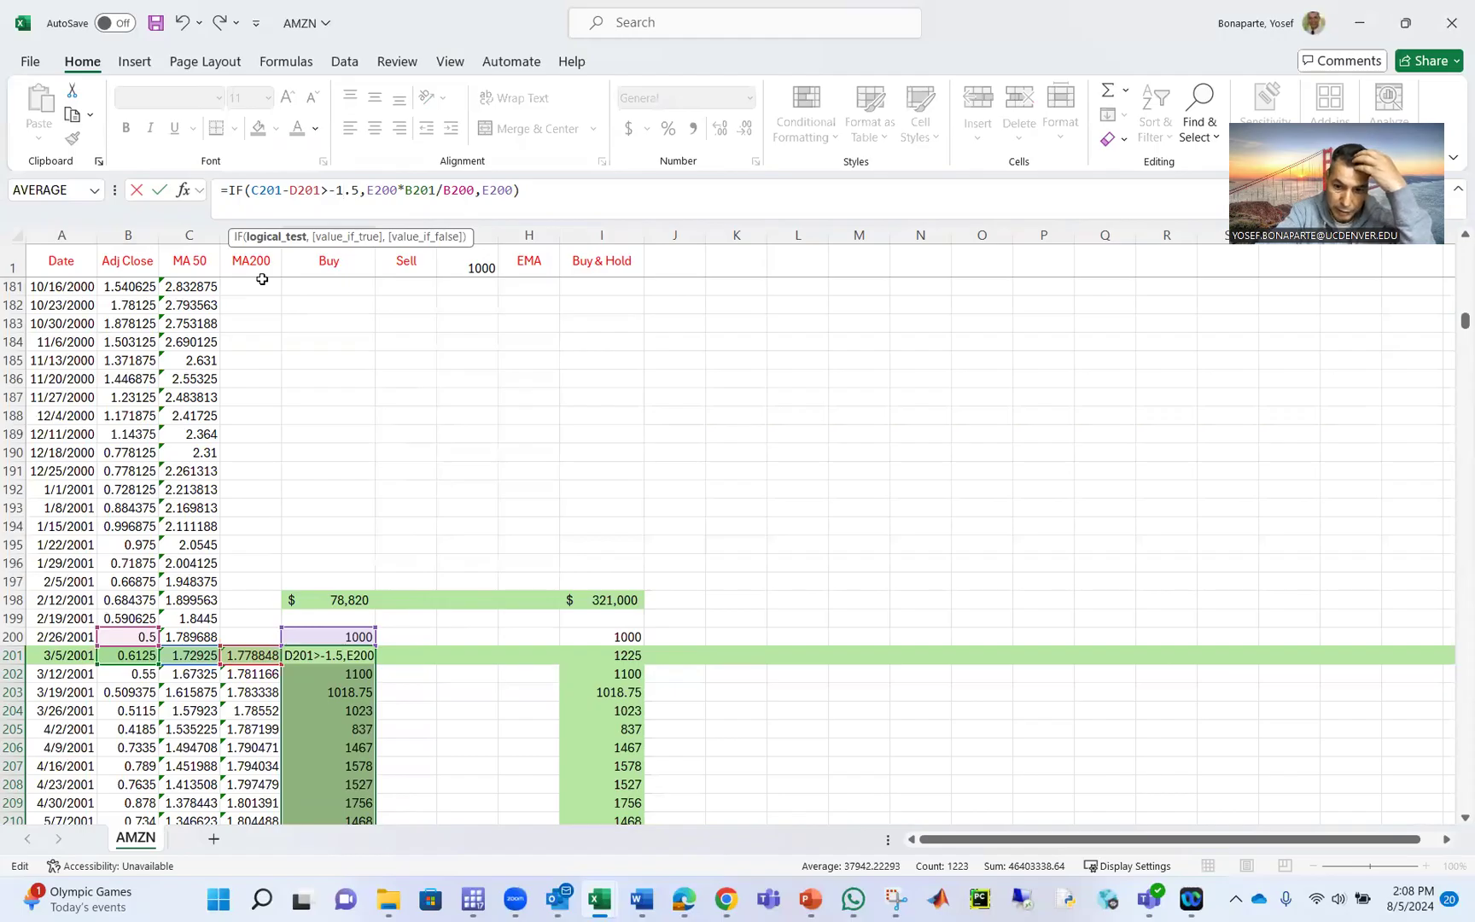
key(Return)
click(351, 657)
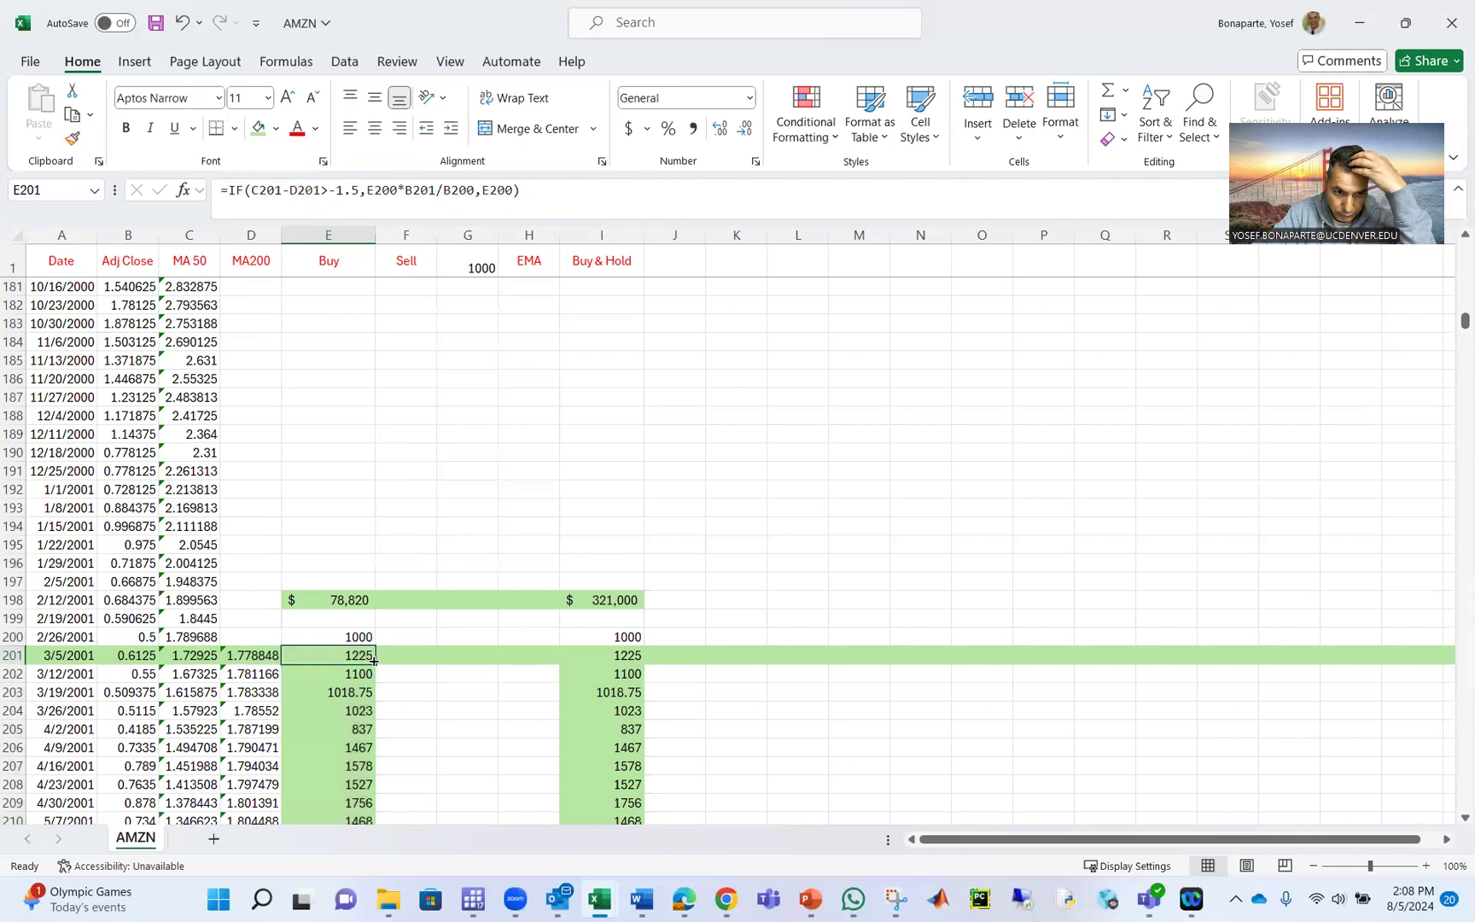
double_click(373, 660)
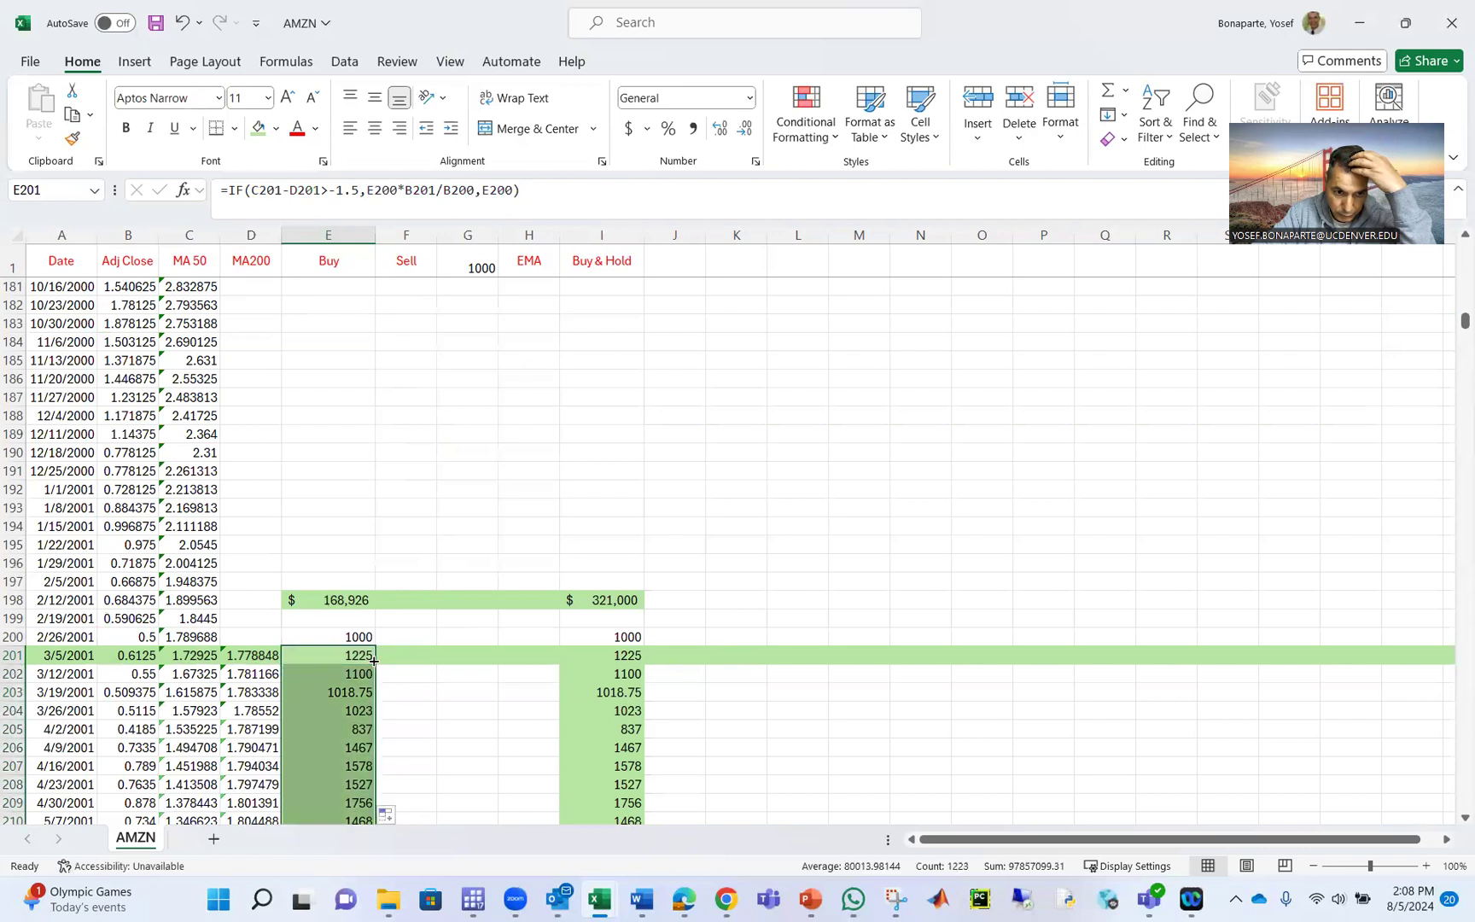
click(362, 598)
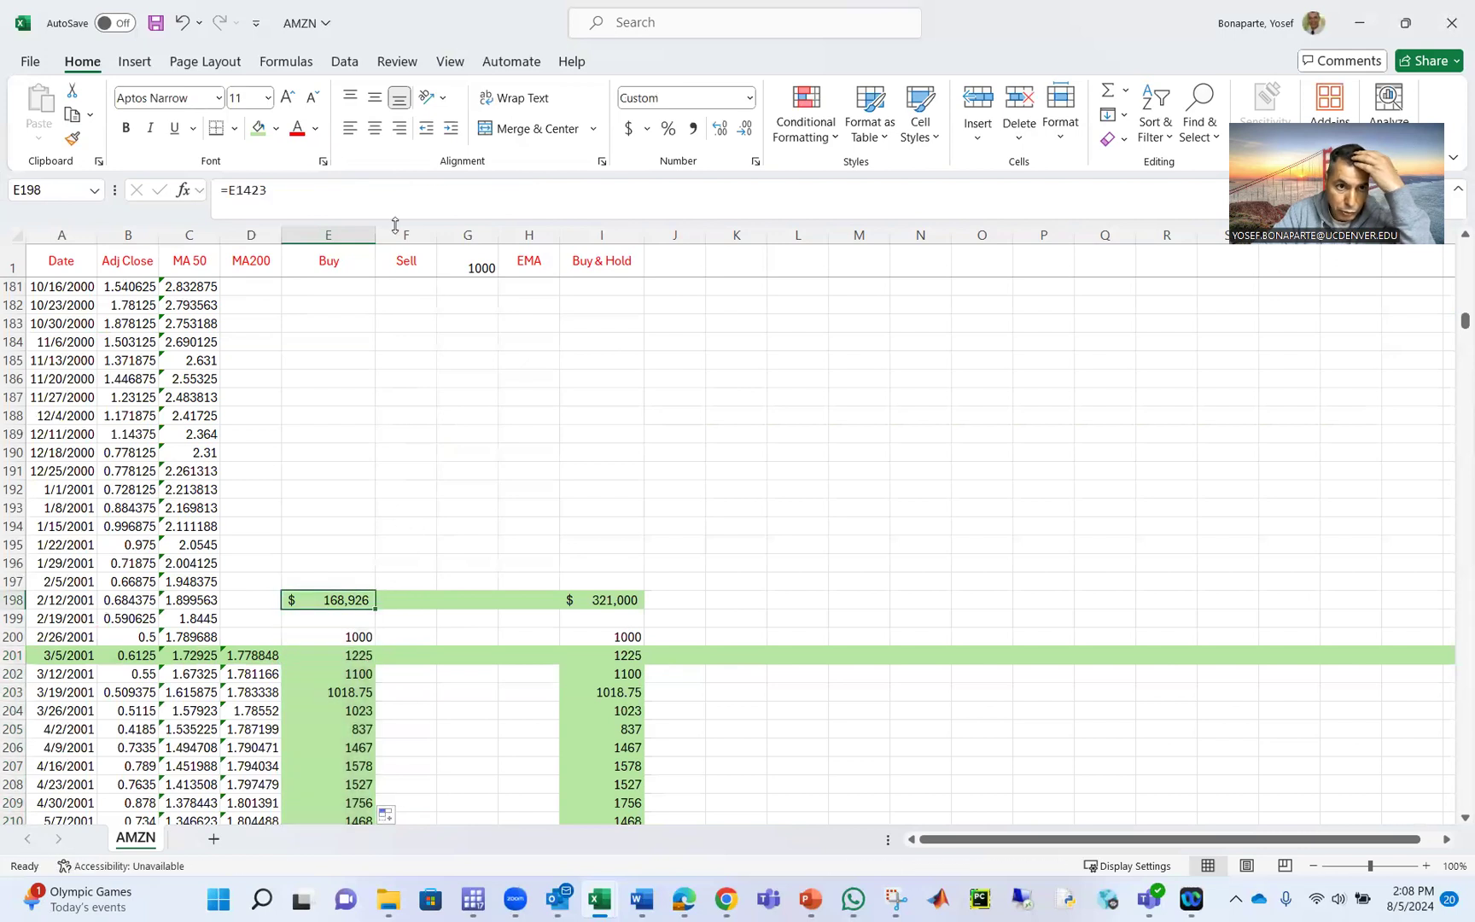
click(362, 653)
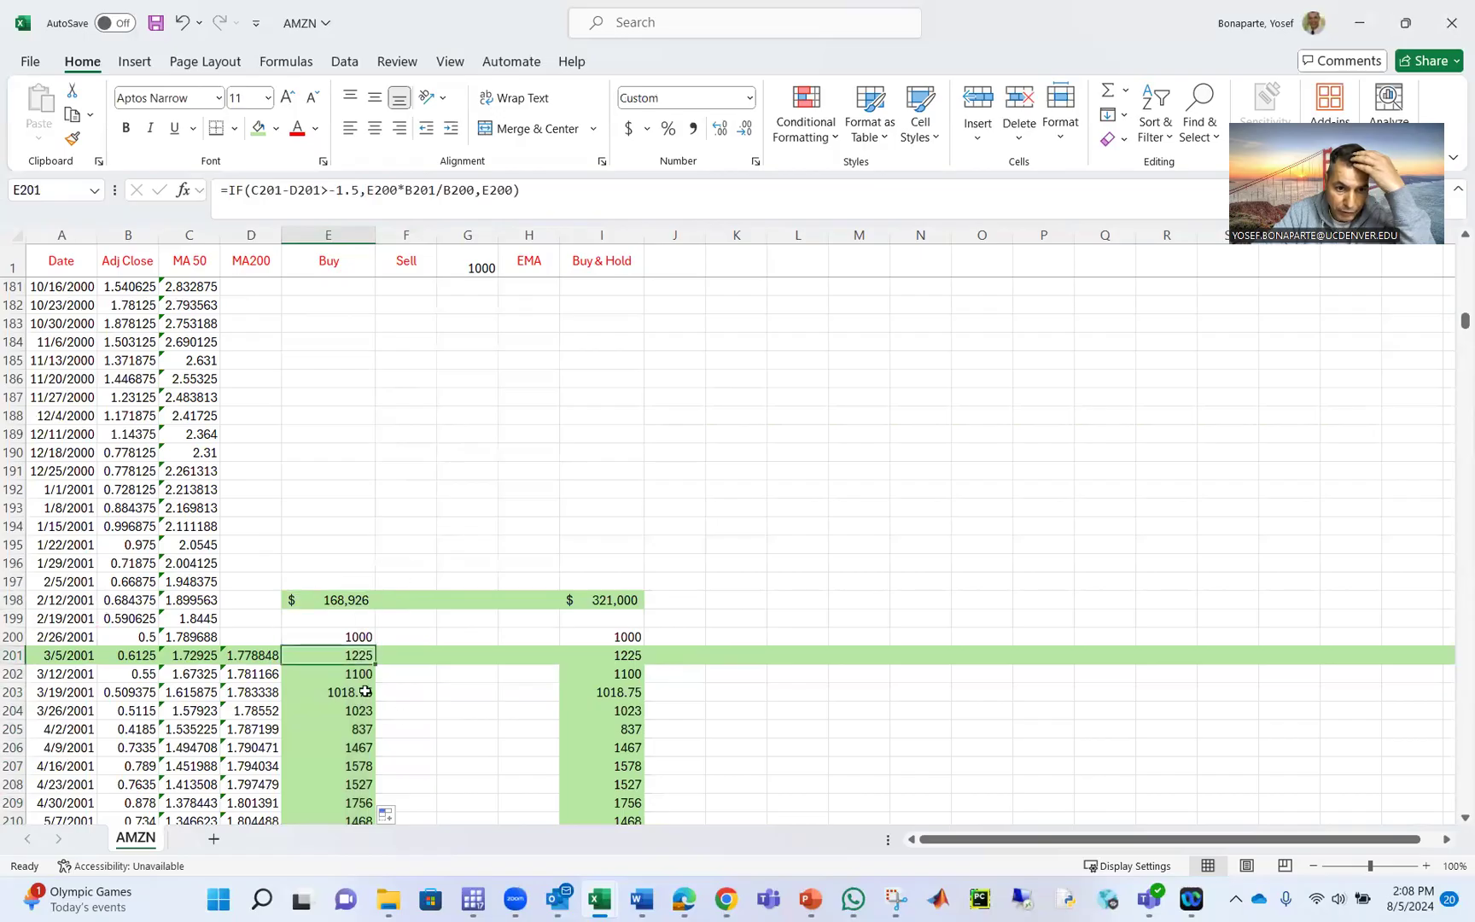
double_click(375, 660)
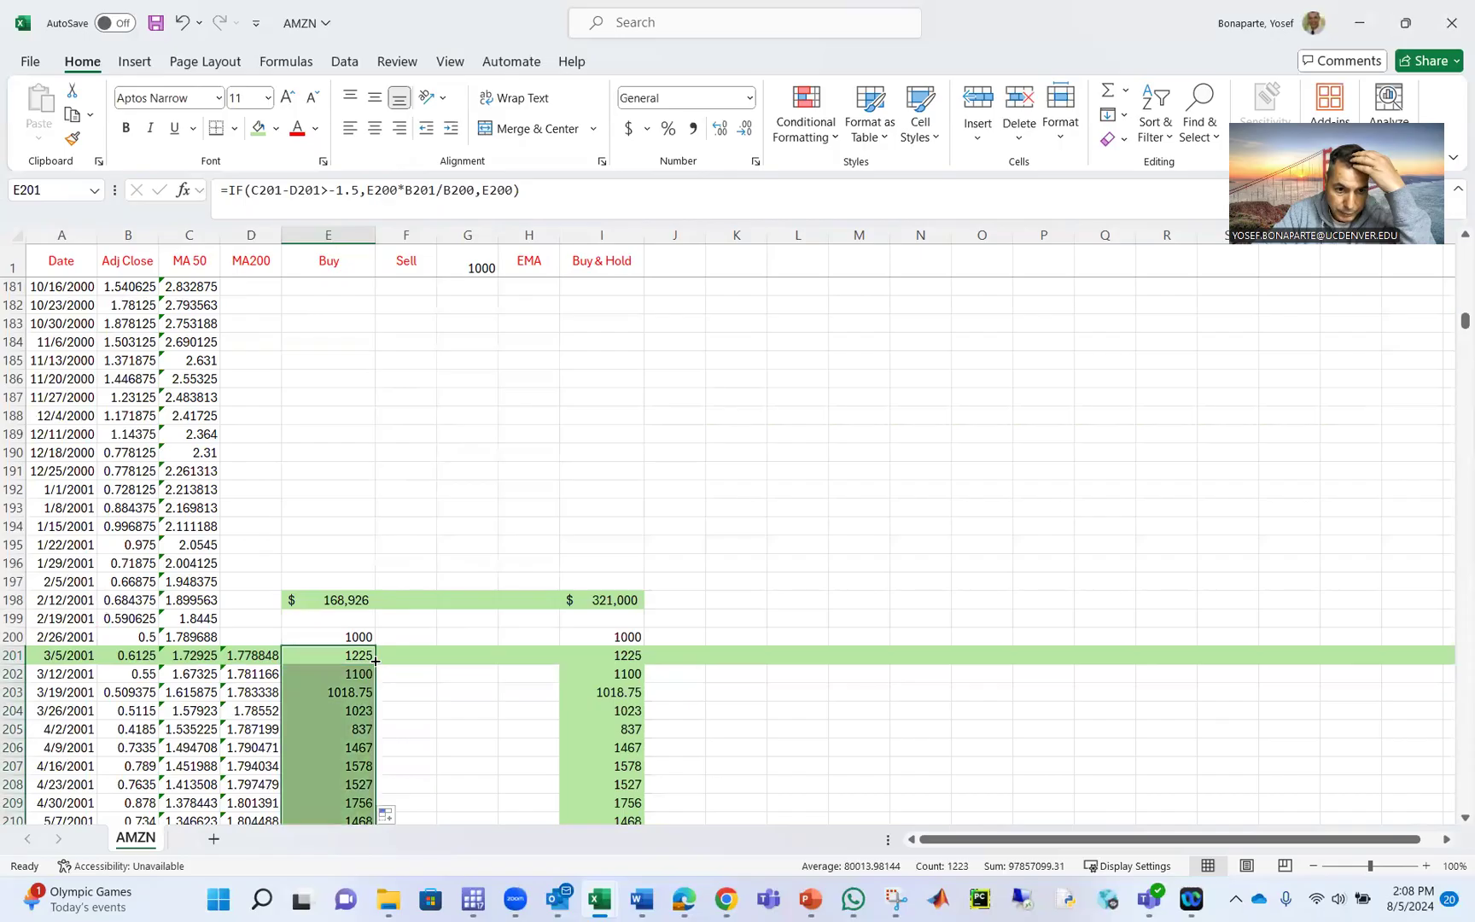
click(366, 692)
click(371, 657)
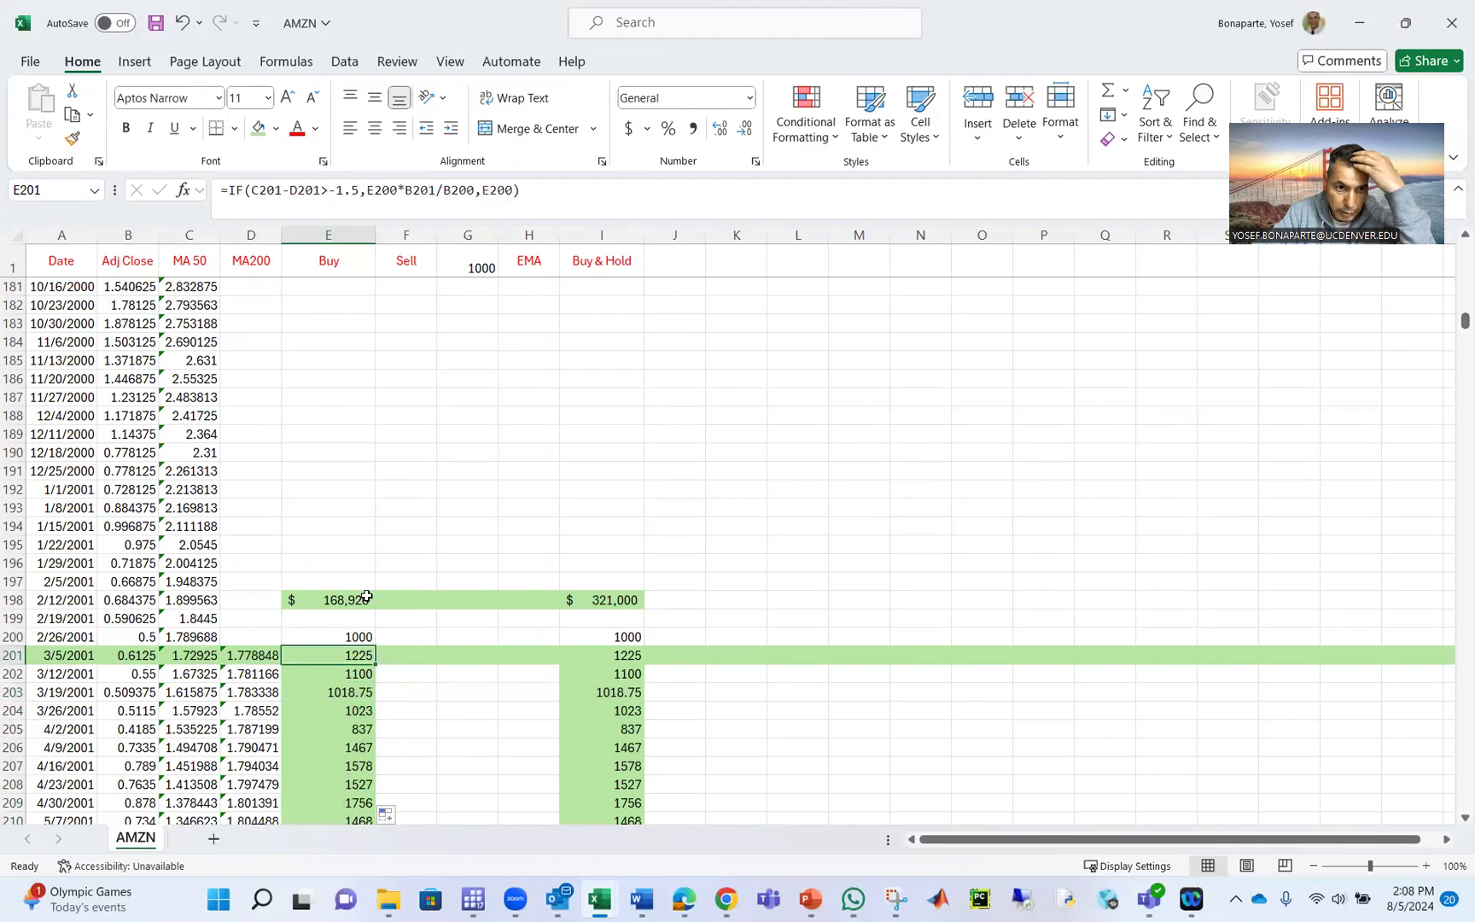
- Change the threshold to -2.5 and fill down, raising the Buy result to $159,881
click(340, 192)
key(BackSpace)
text(2)
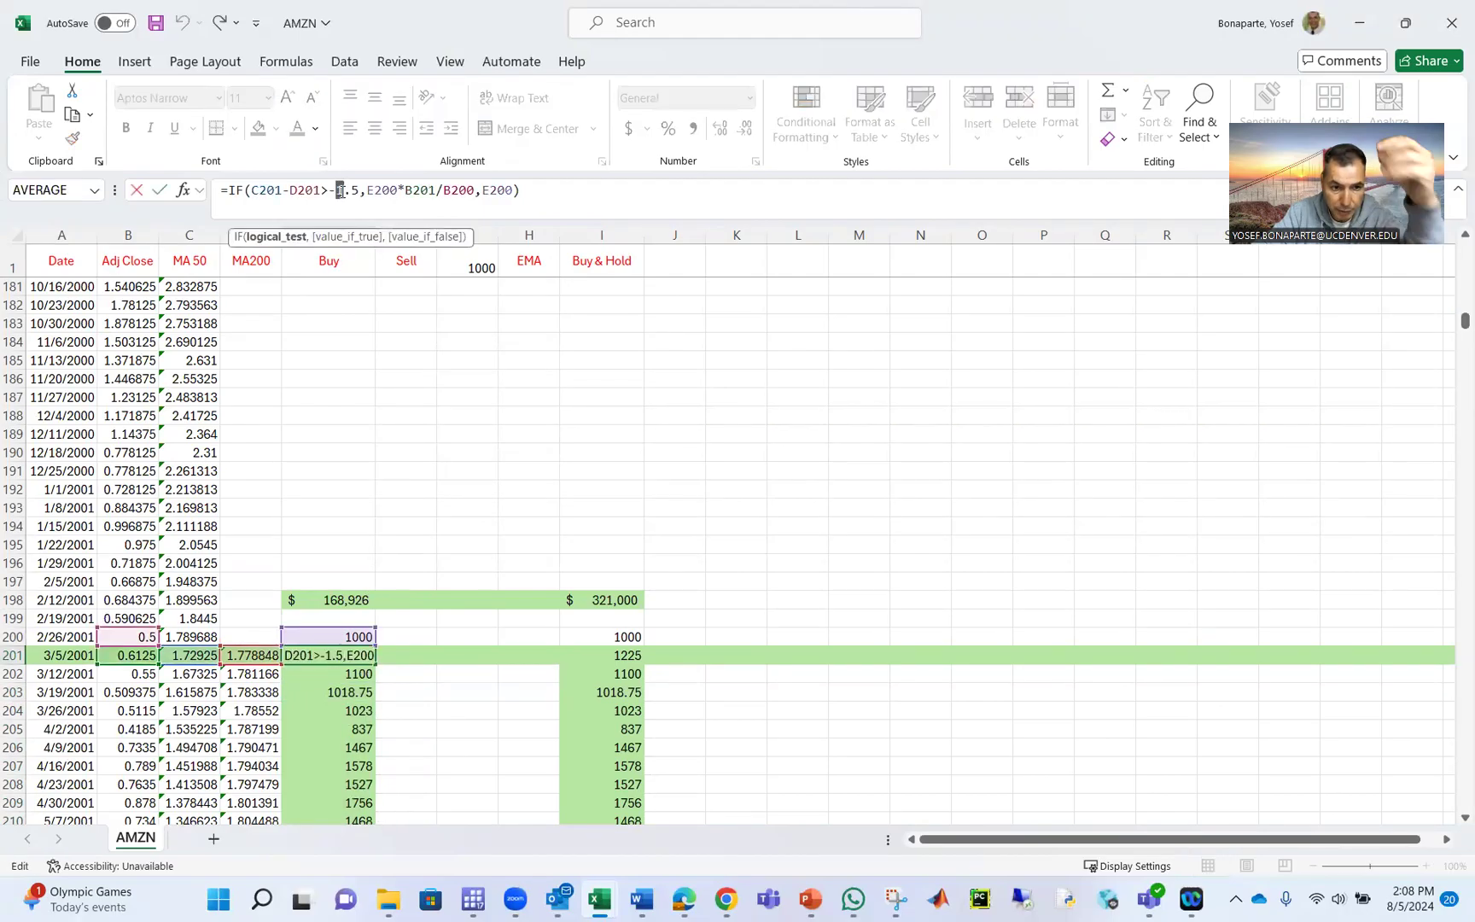
key(Return)
click(611, 359)
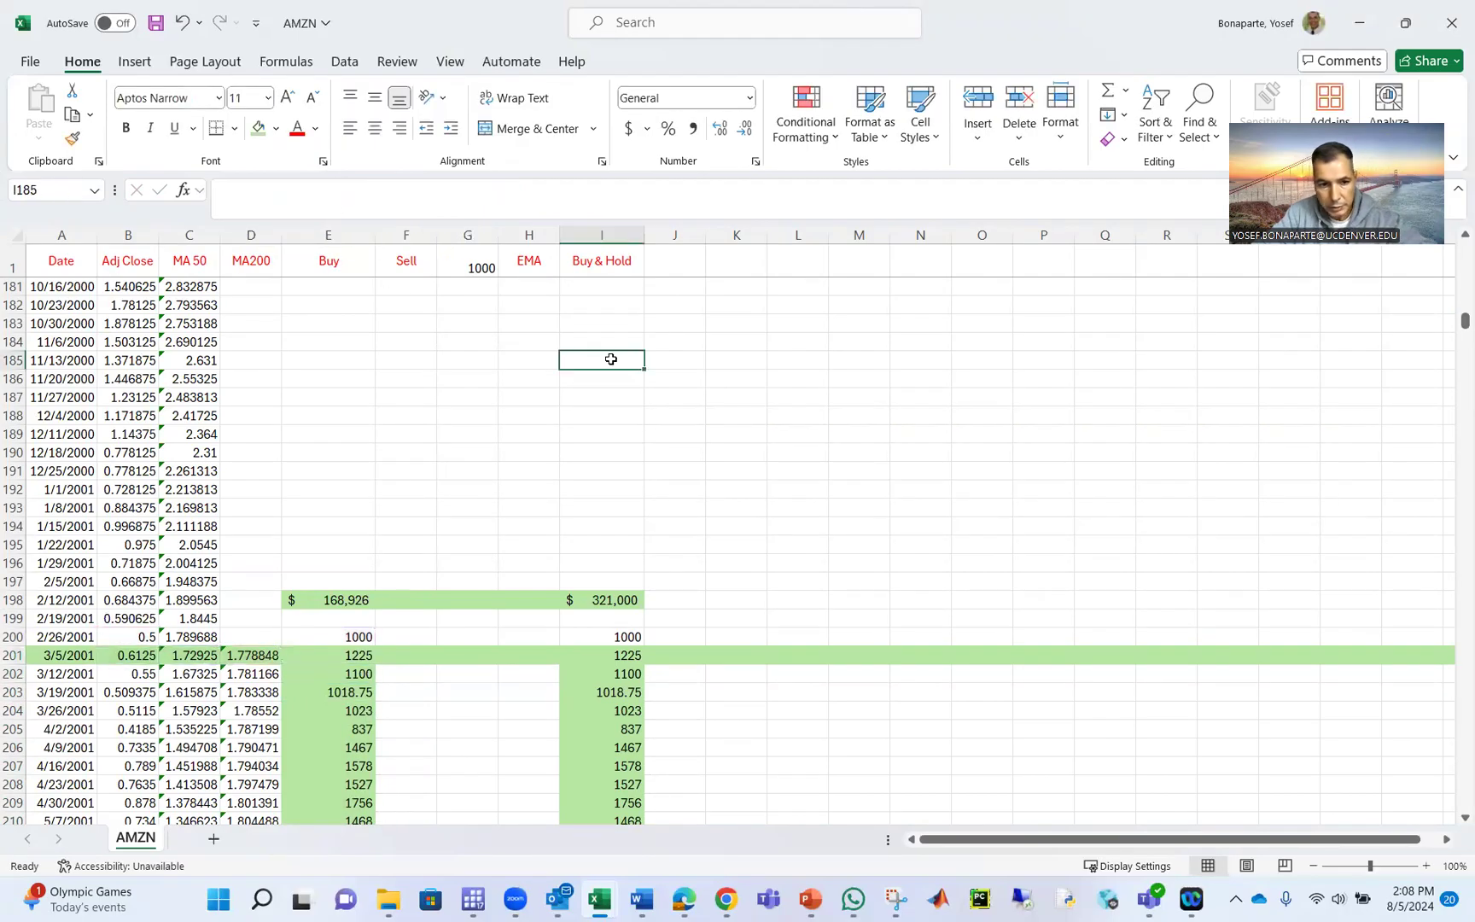
click(366, 655)
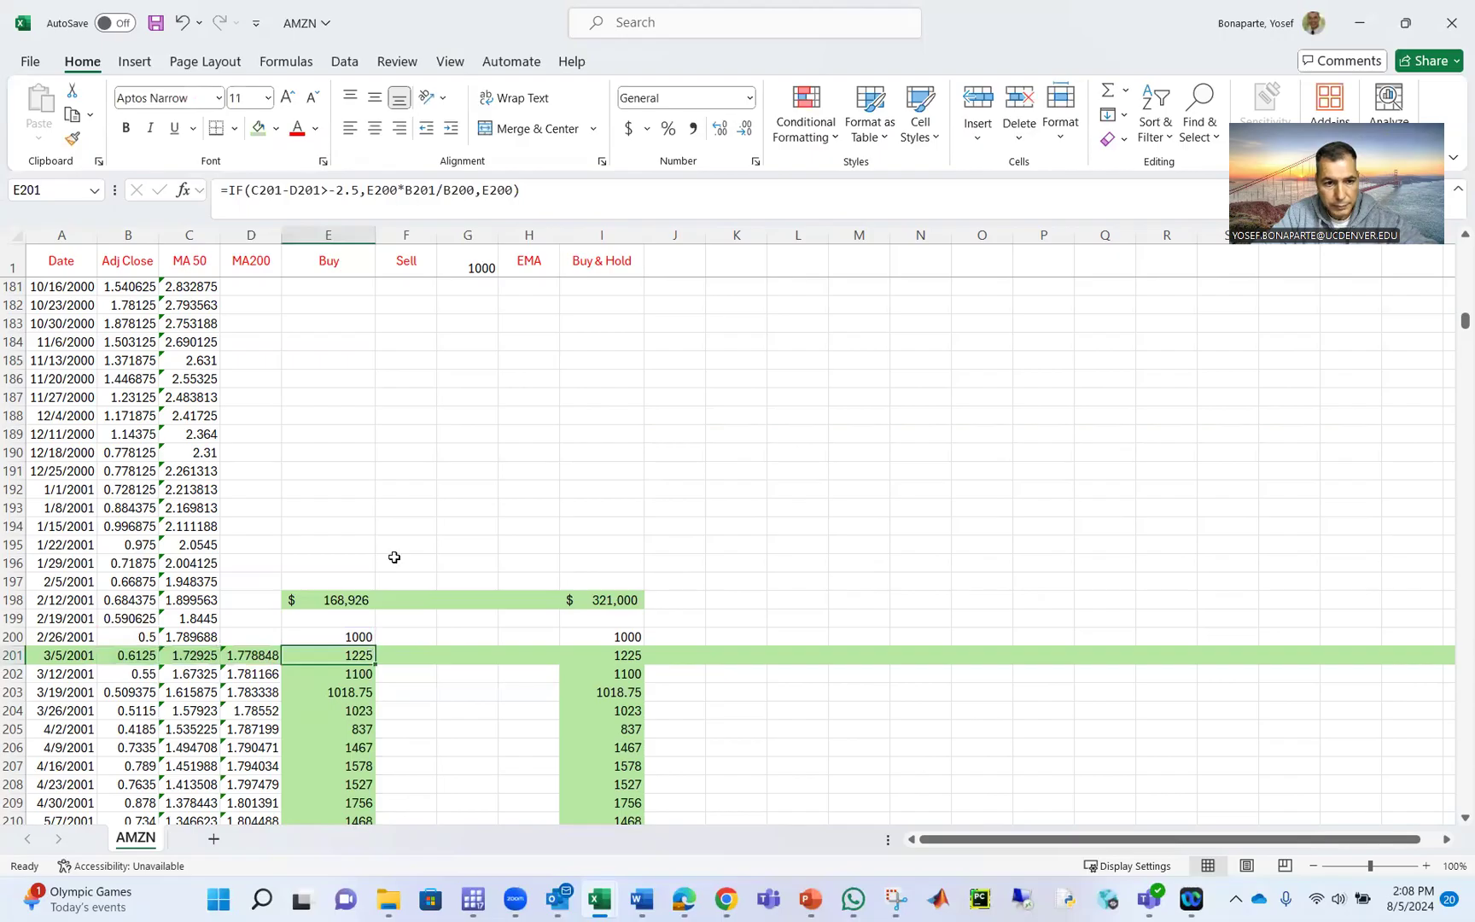
double_click(372, 663)
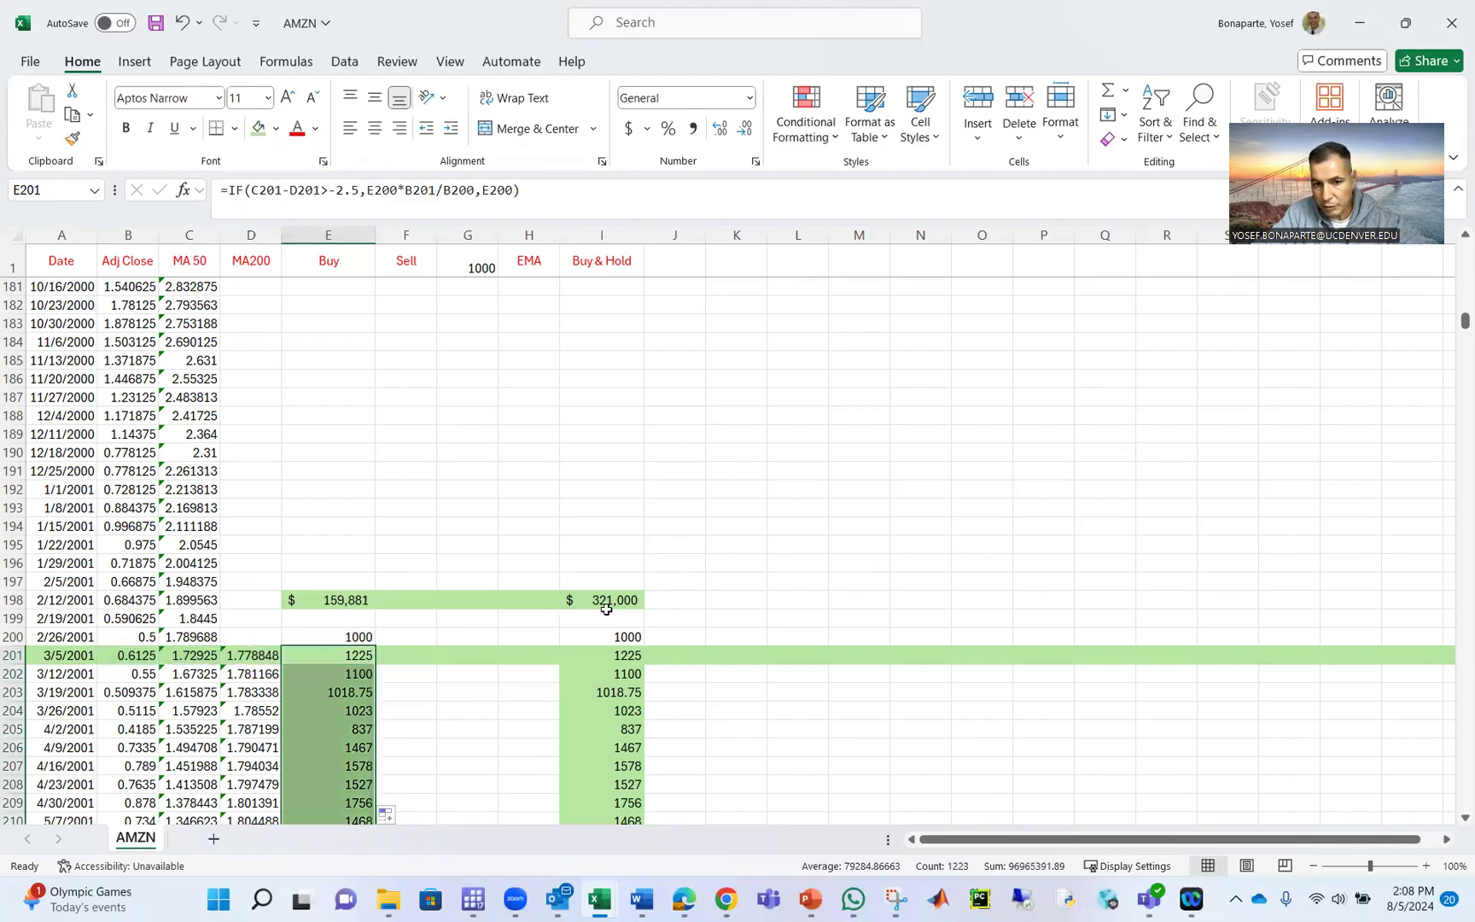
click(727, 561)
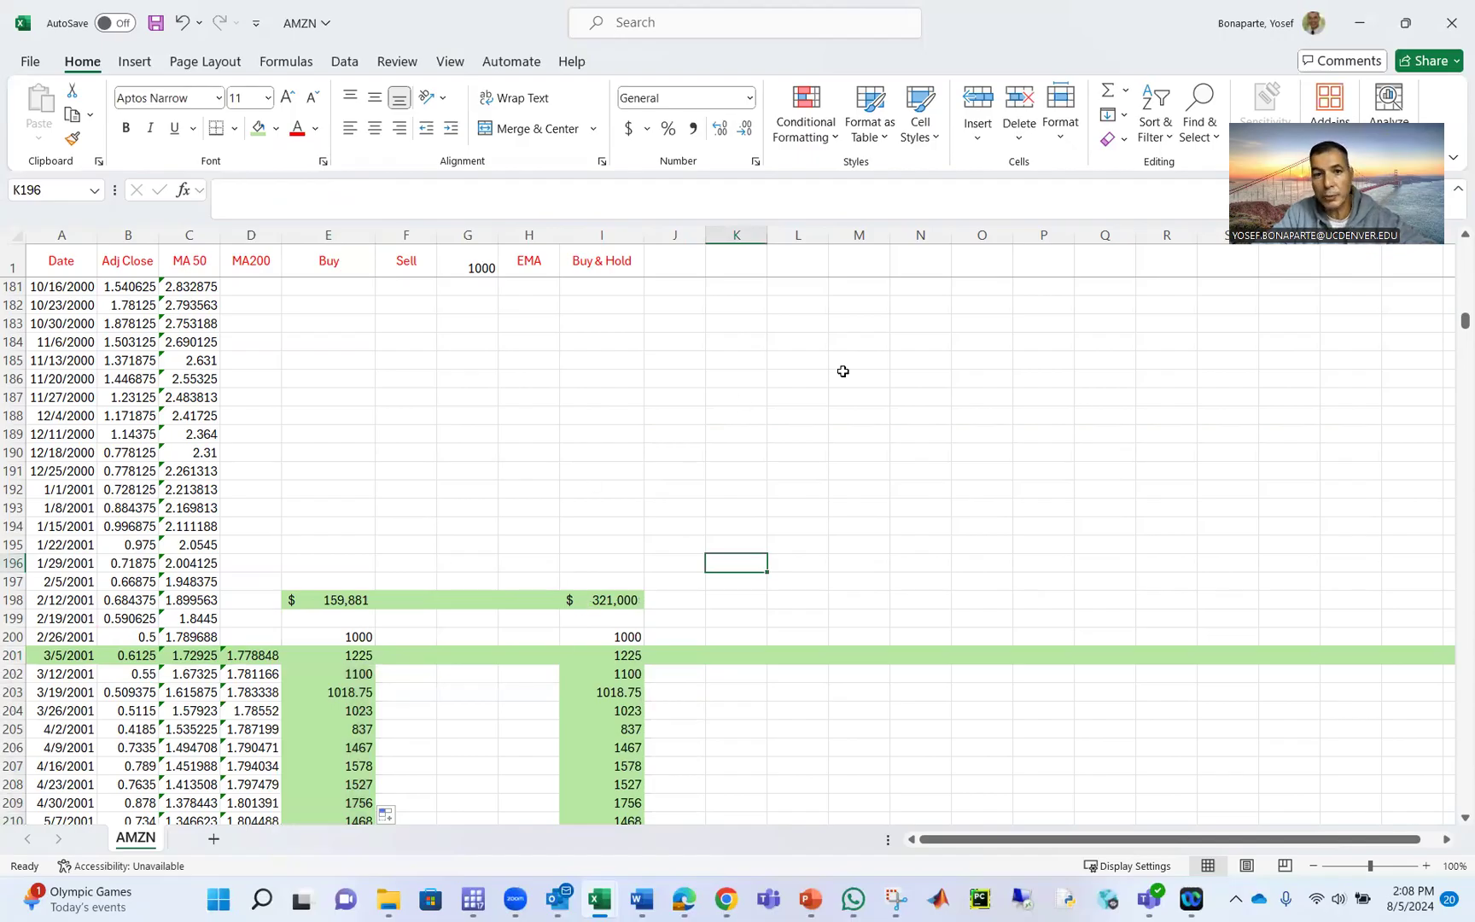
click(778, 407)
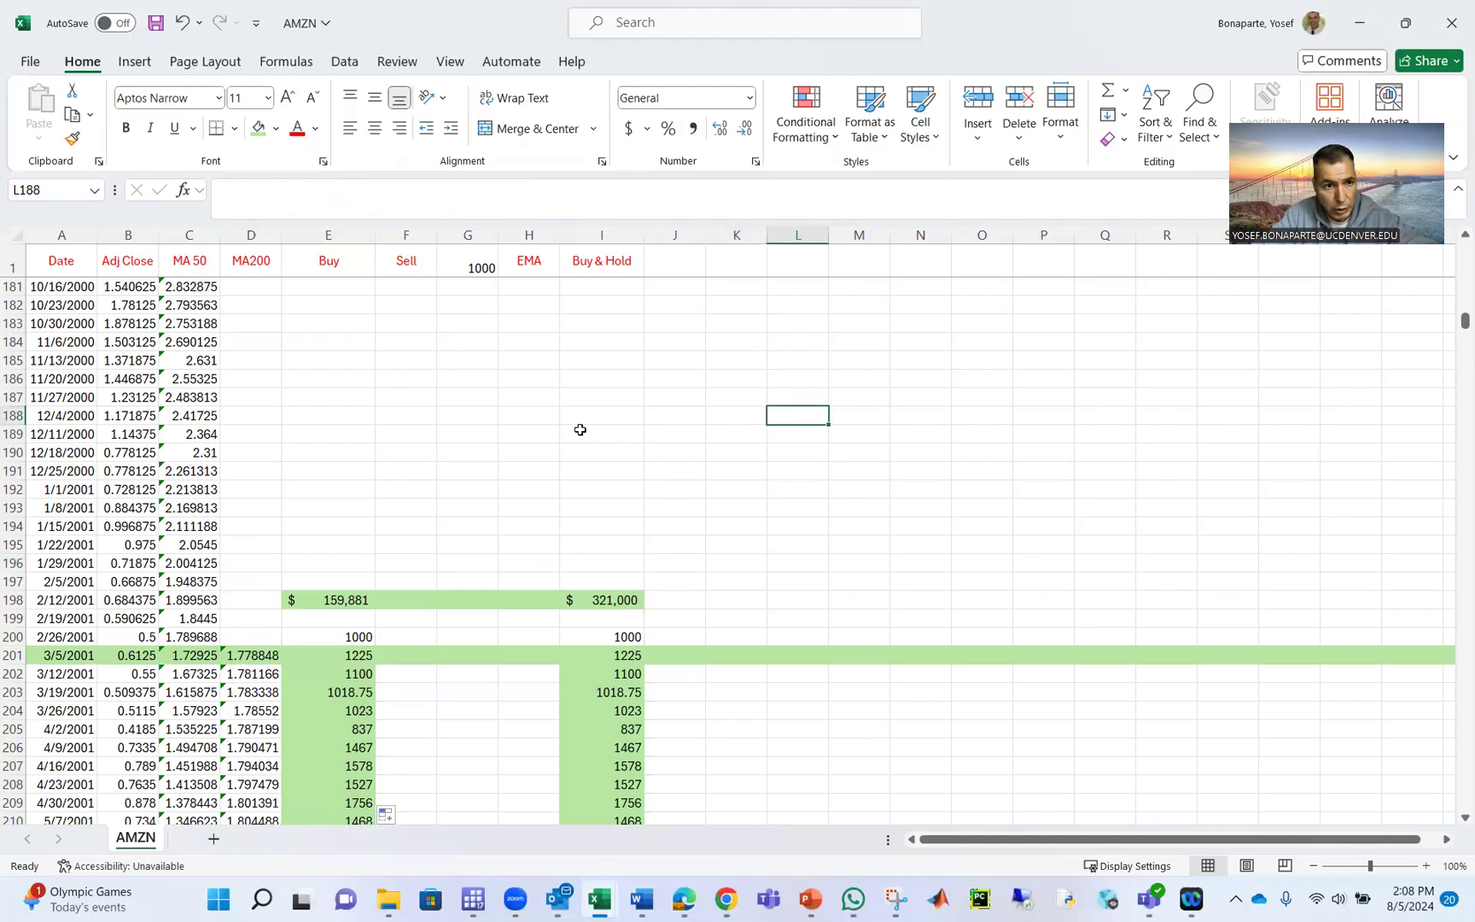
- Look up the QQQ, AAPL and NVDA quotes on Yahoo Finance, then open the MSFT quote page
click(724, 898)
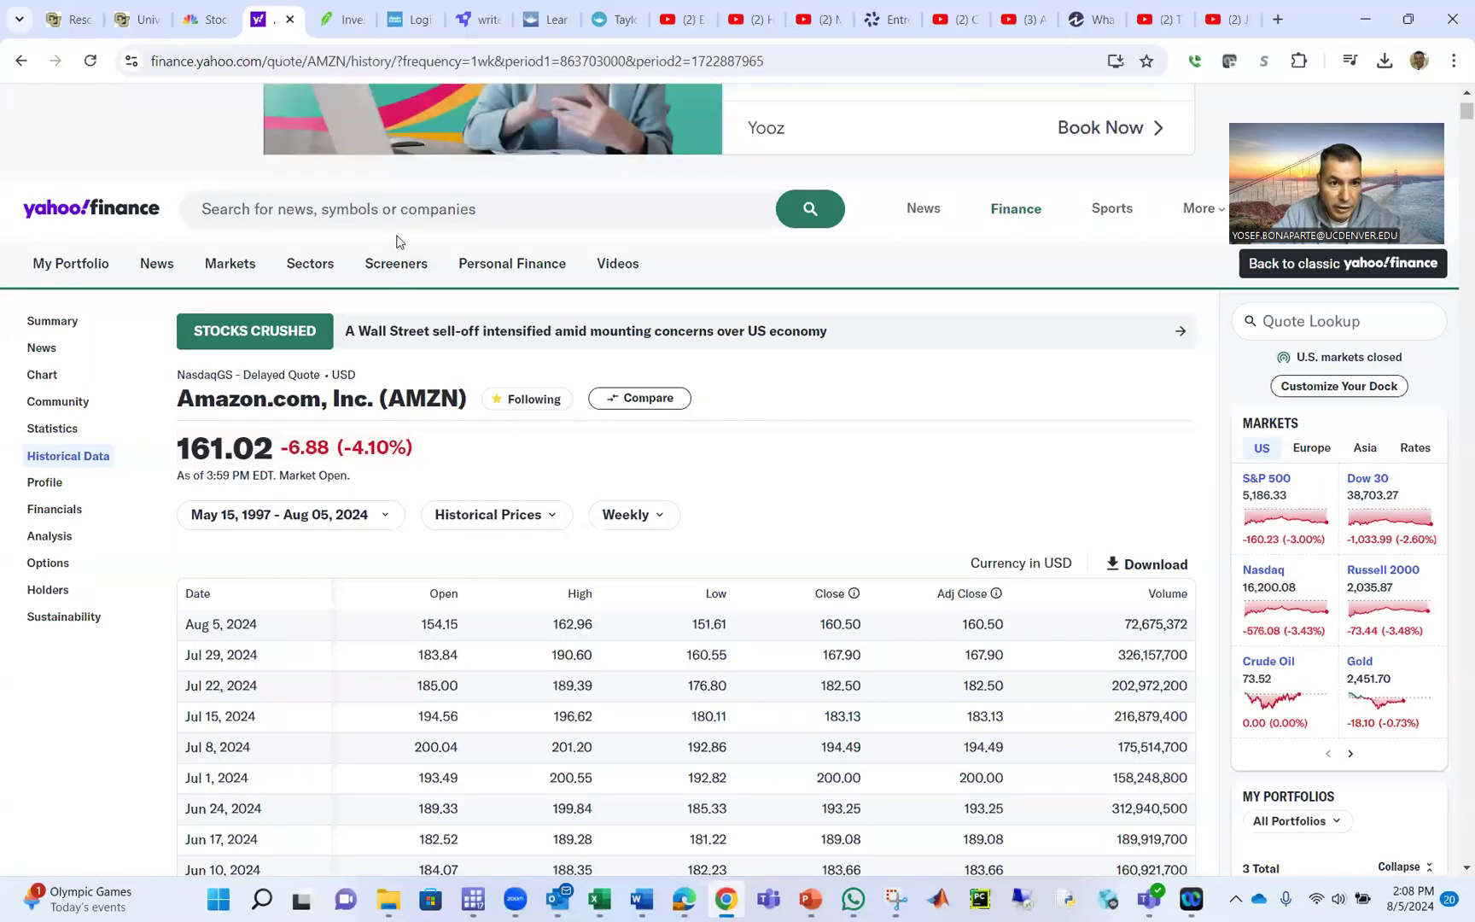
click(440, 209)
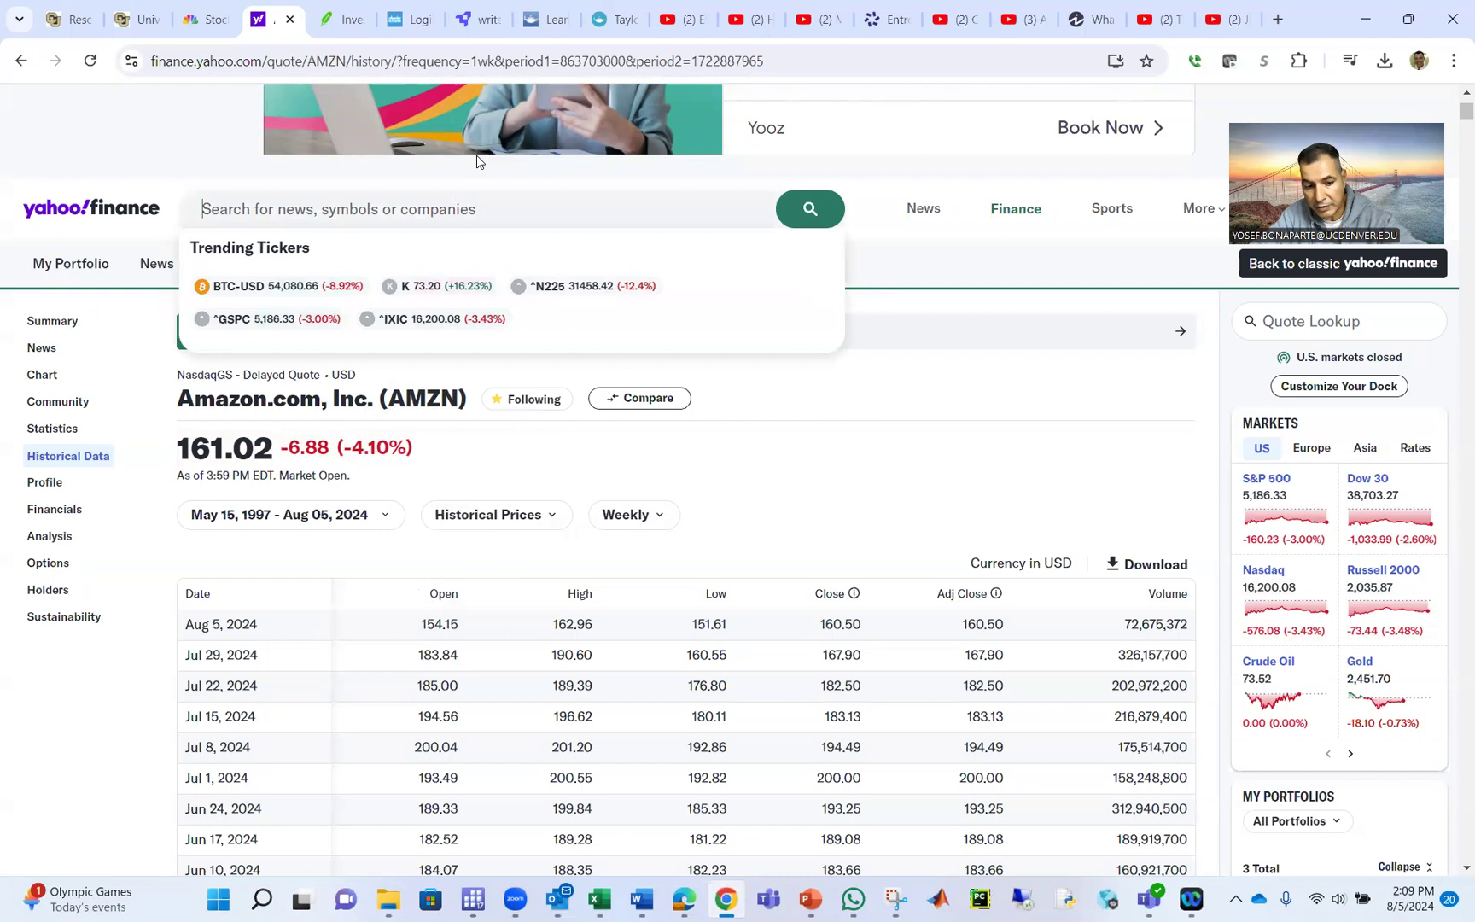
text(QQQ)
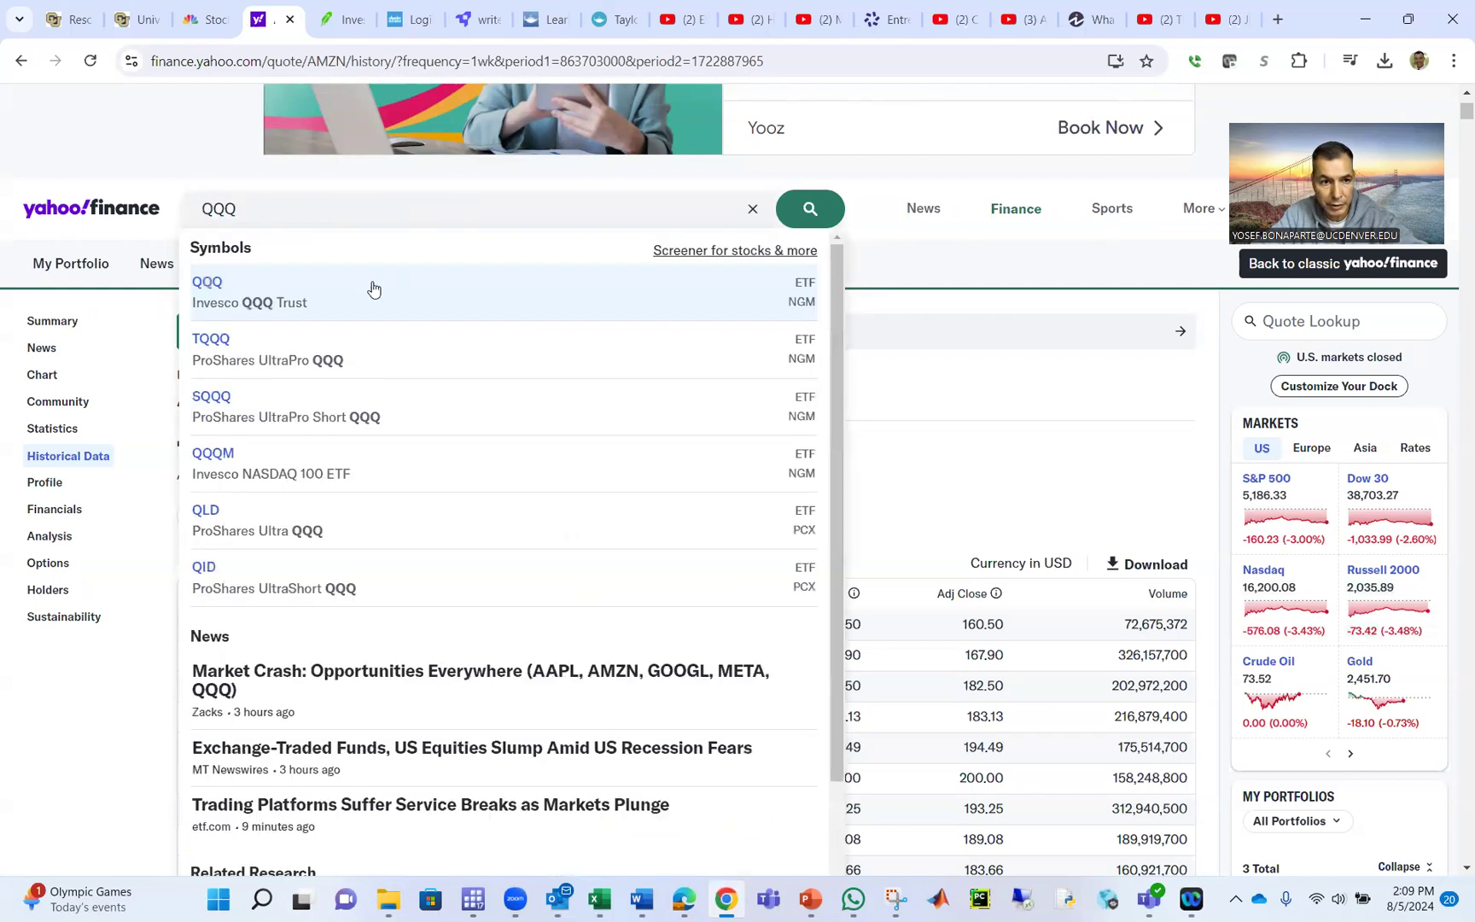
click(372, 289)
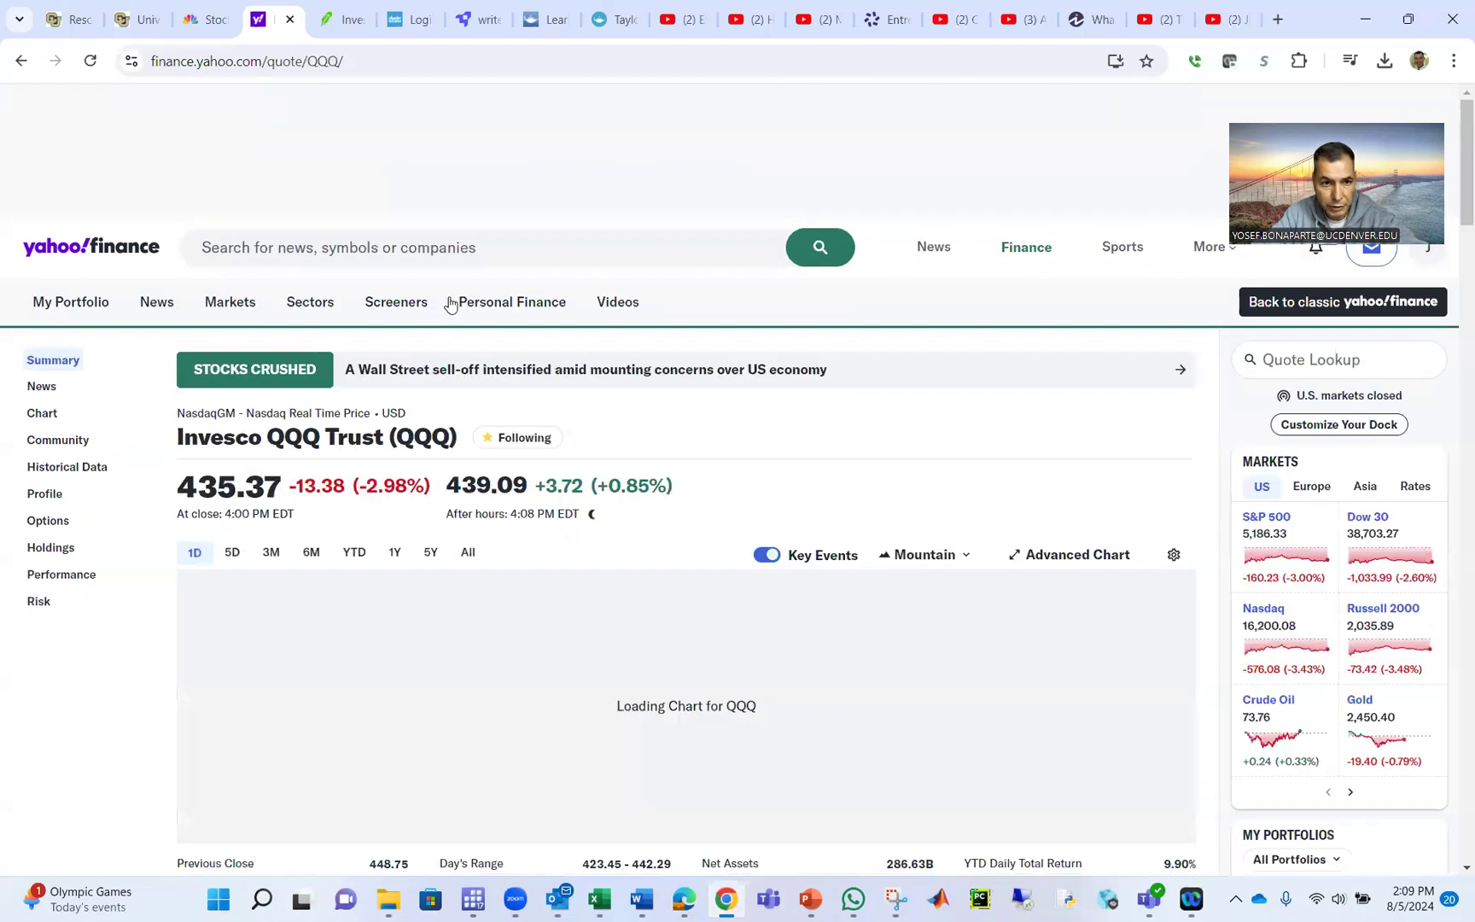
click(468, 248)
text(AAPL)
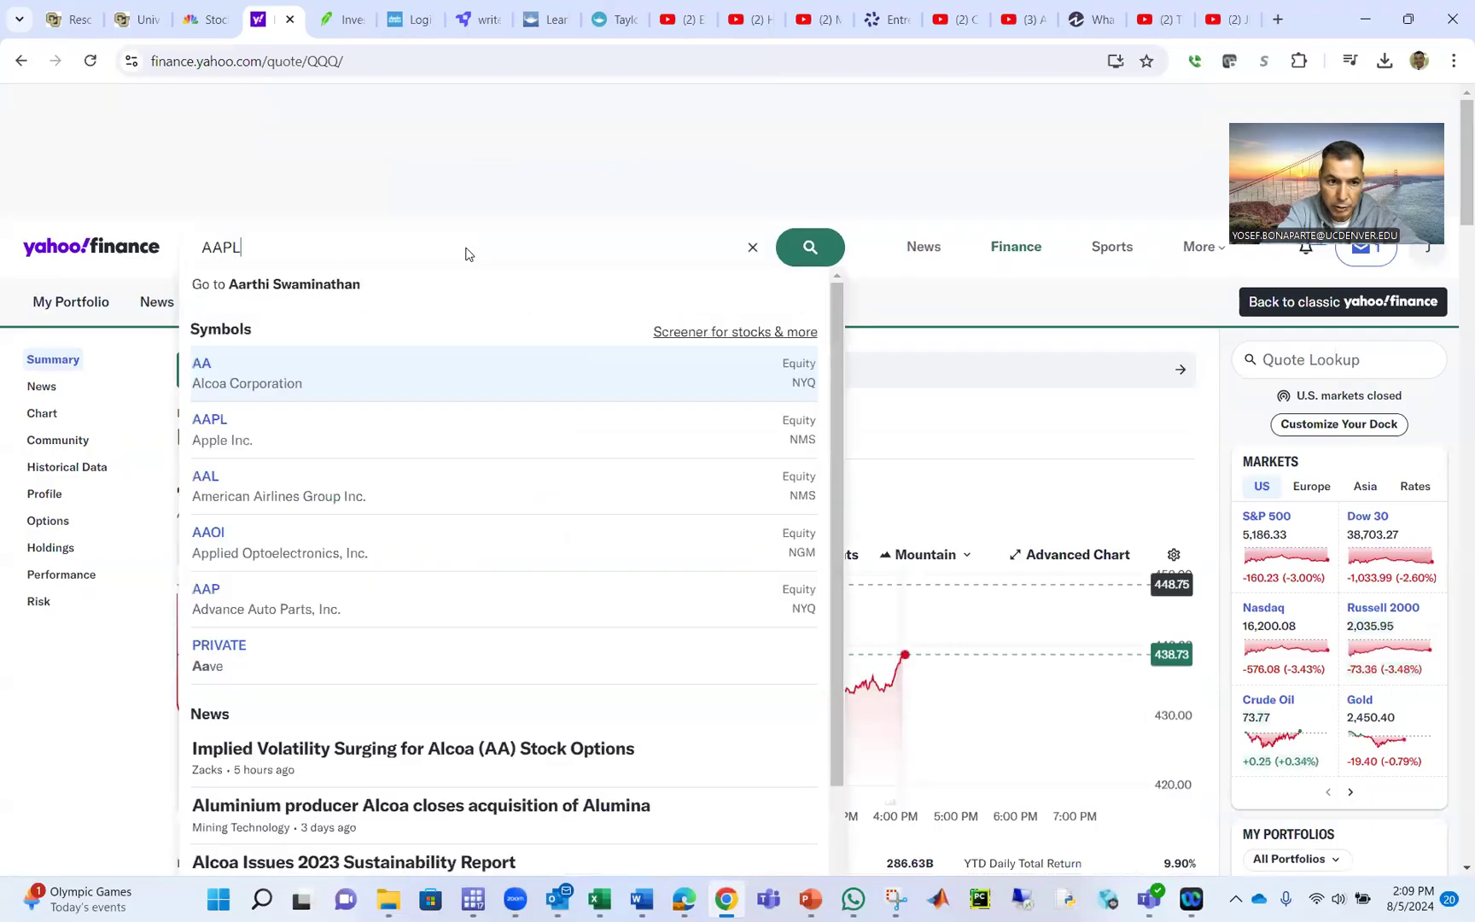
click(466, 318)
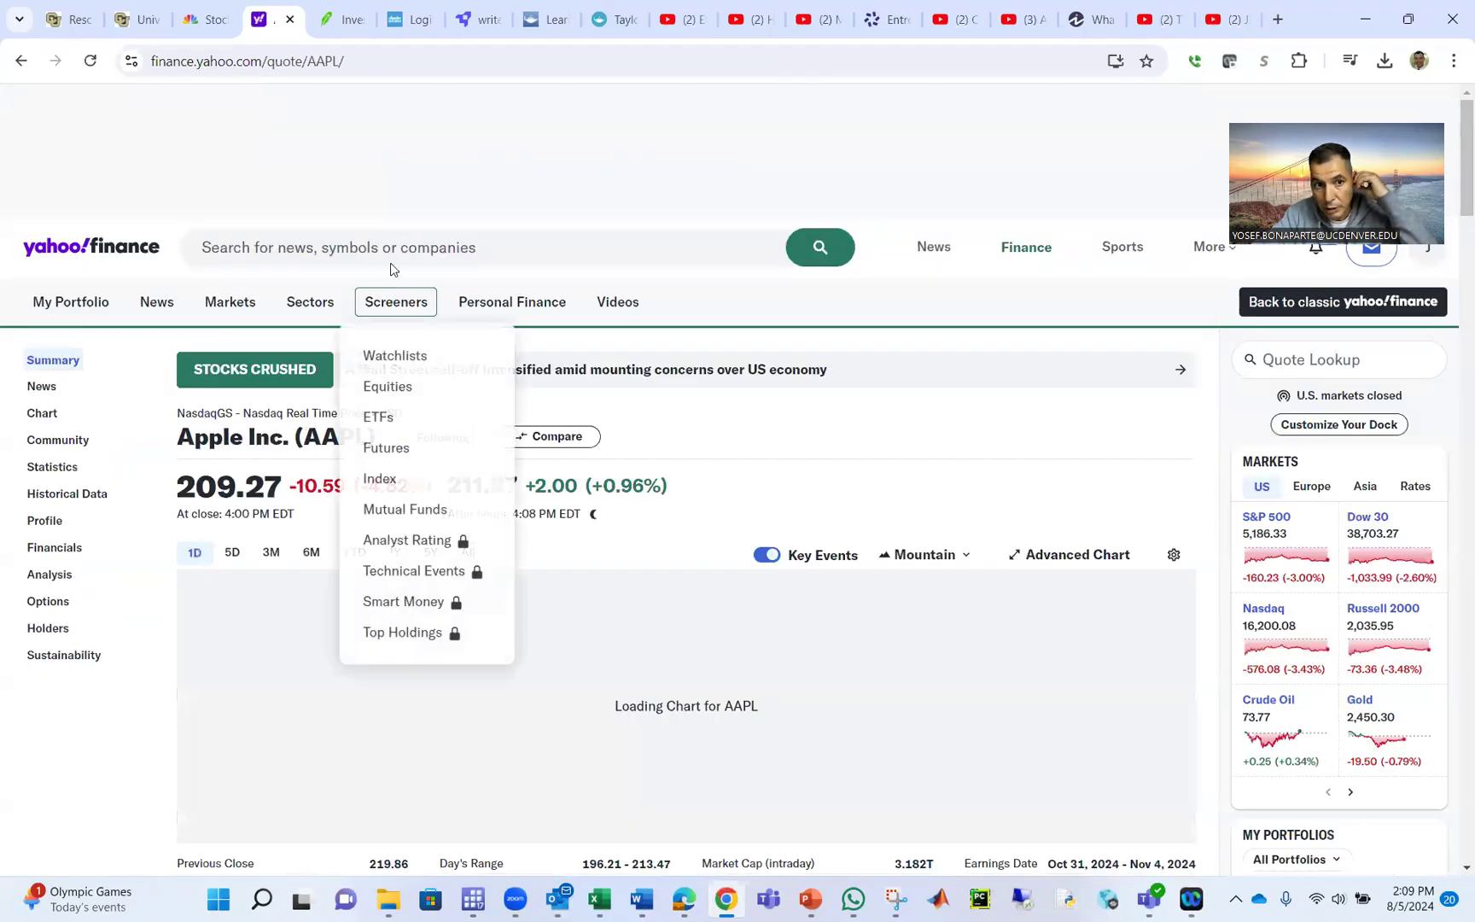
click(391, 248)
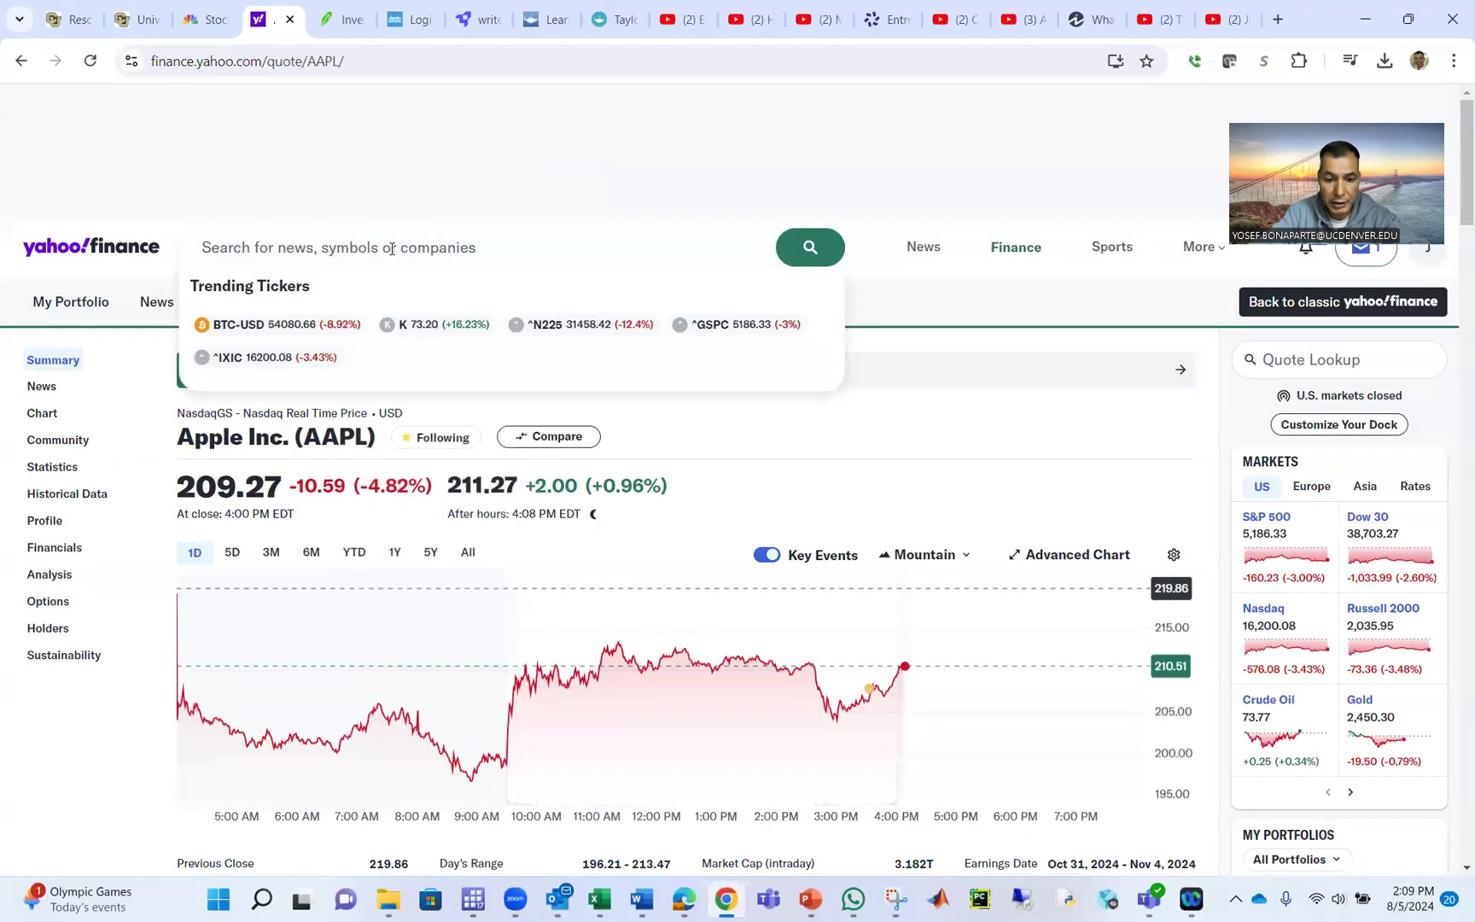
text(NVDA)
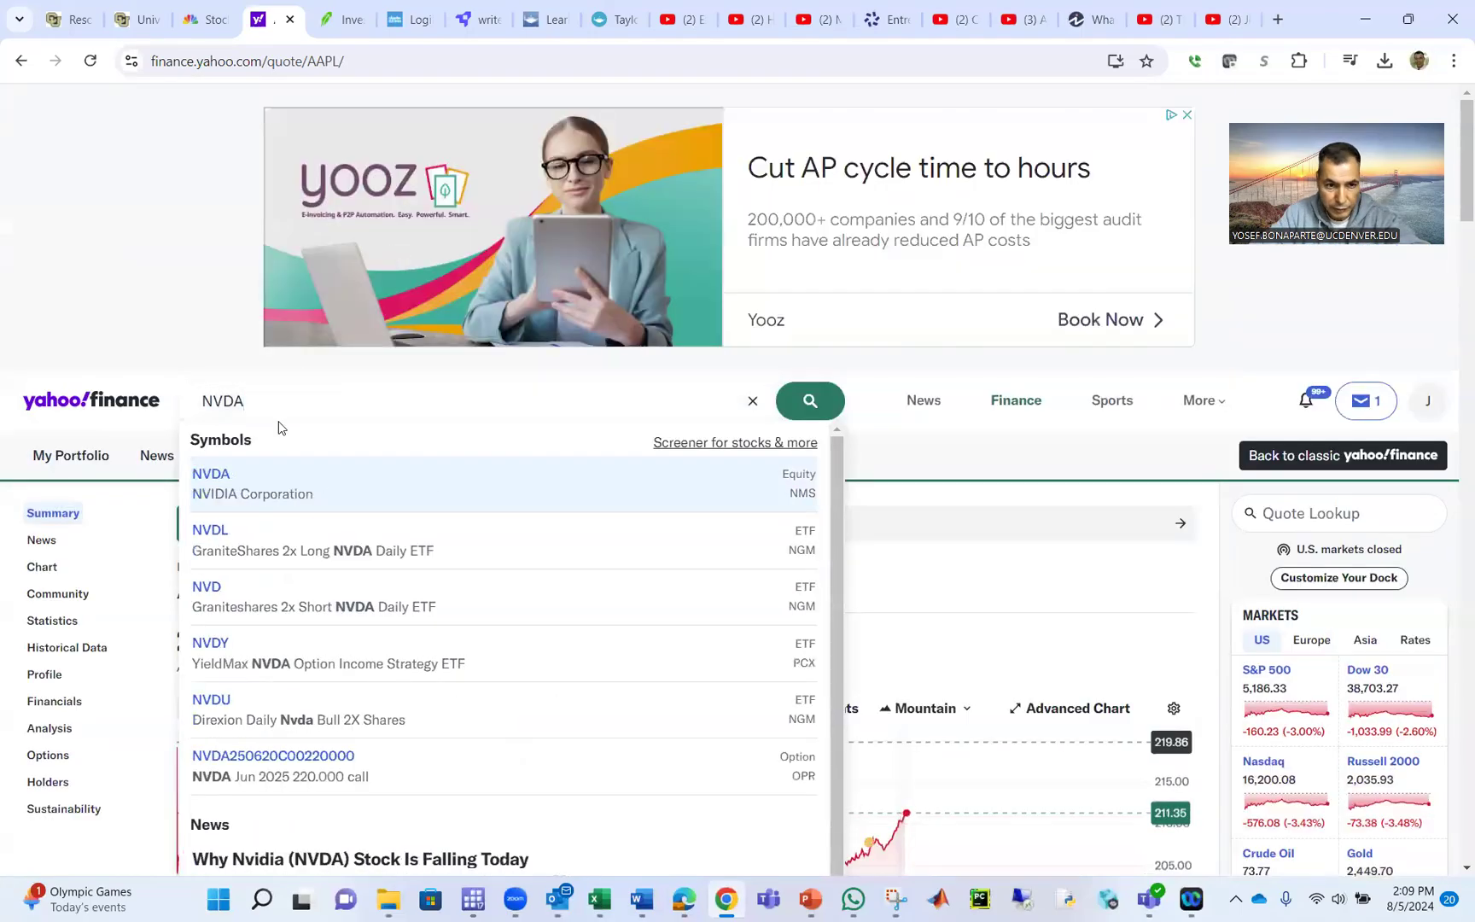
click(276, 487)
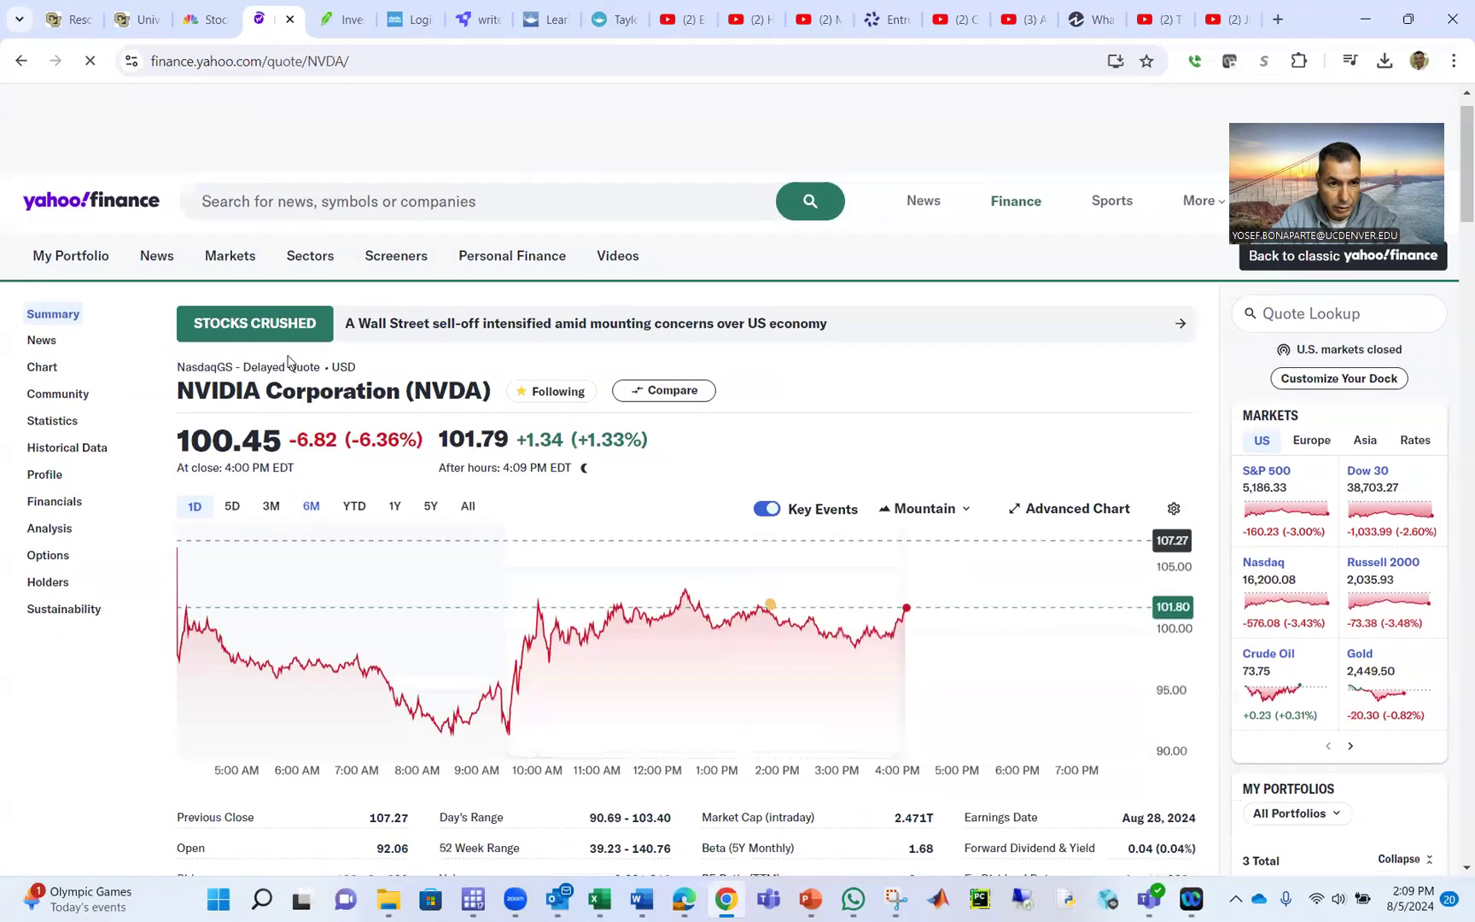
click(270, 249)
text(MSFT)
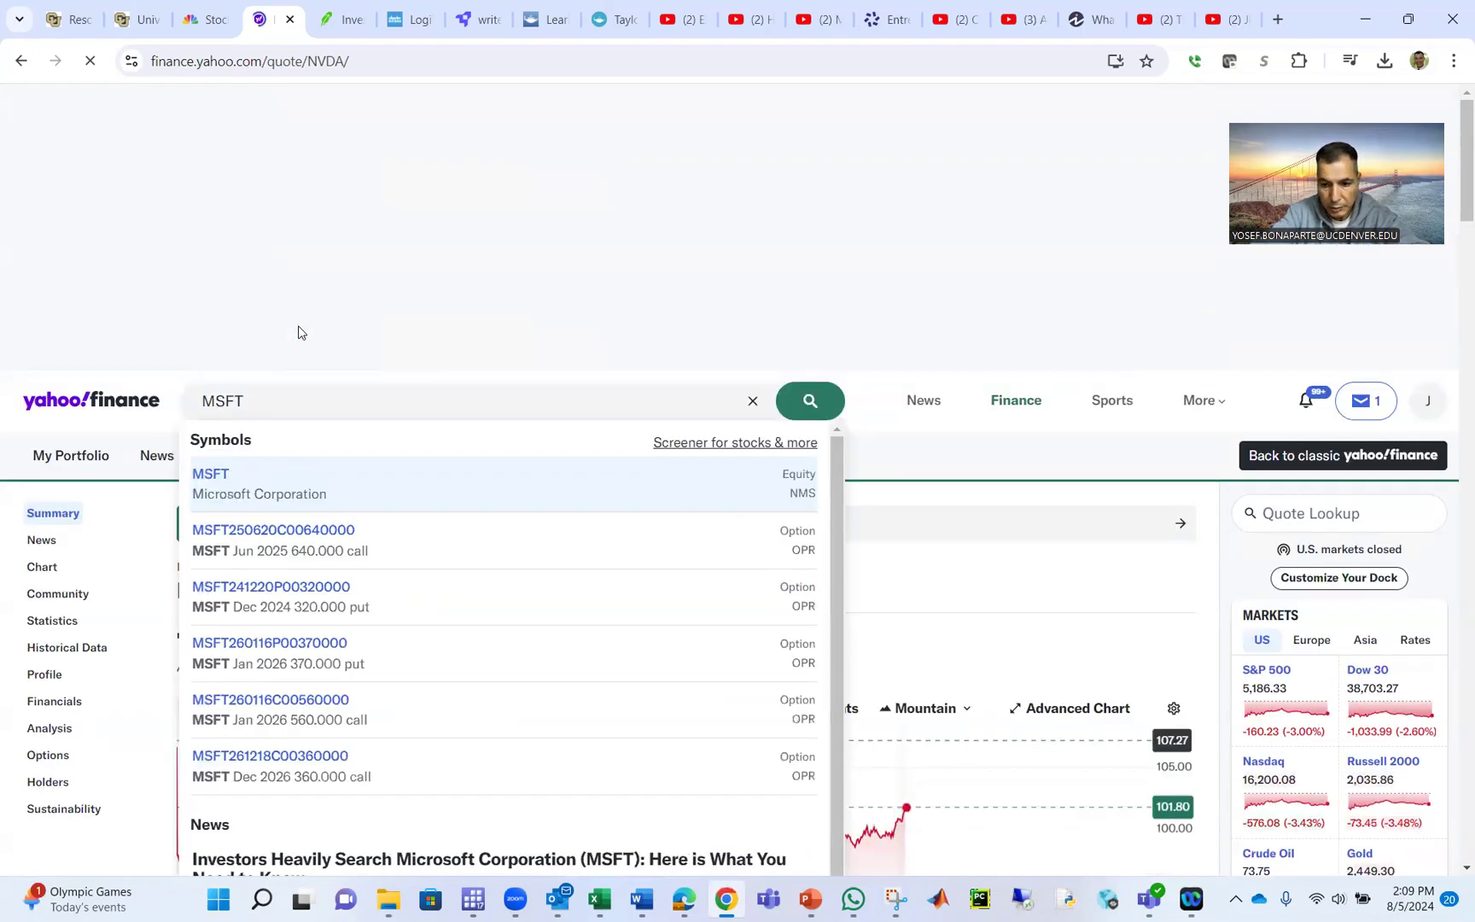
click(355, 474)
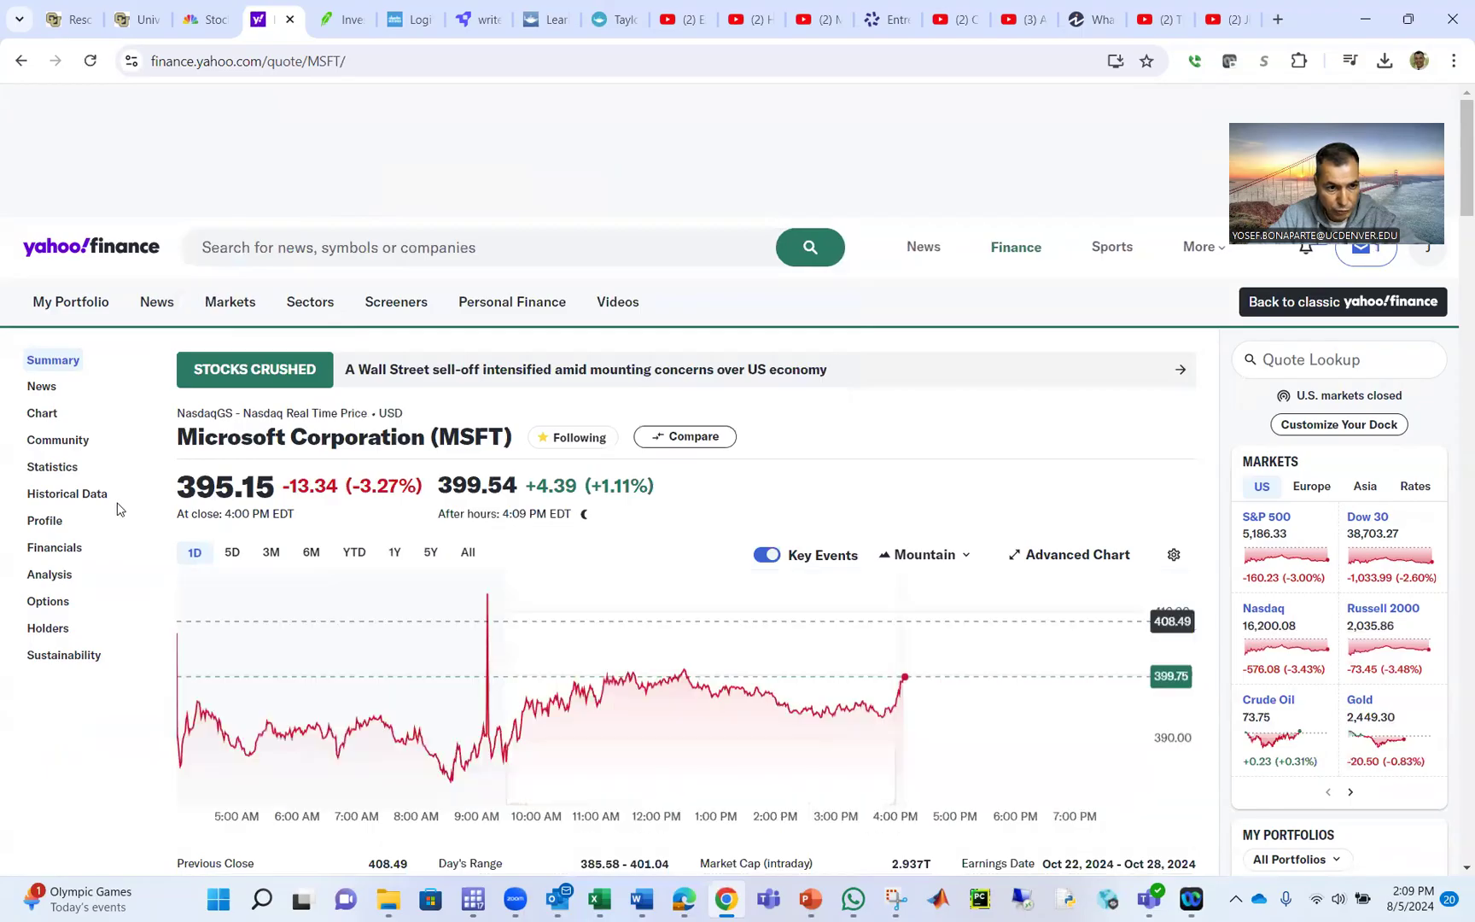
- Download MSFT's weekly historical prices over the Max date range as a CSV
click(104, 501)
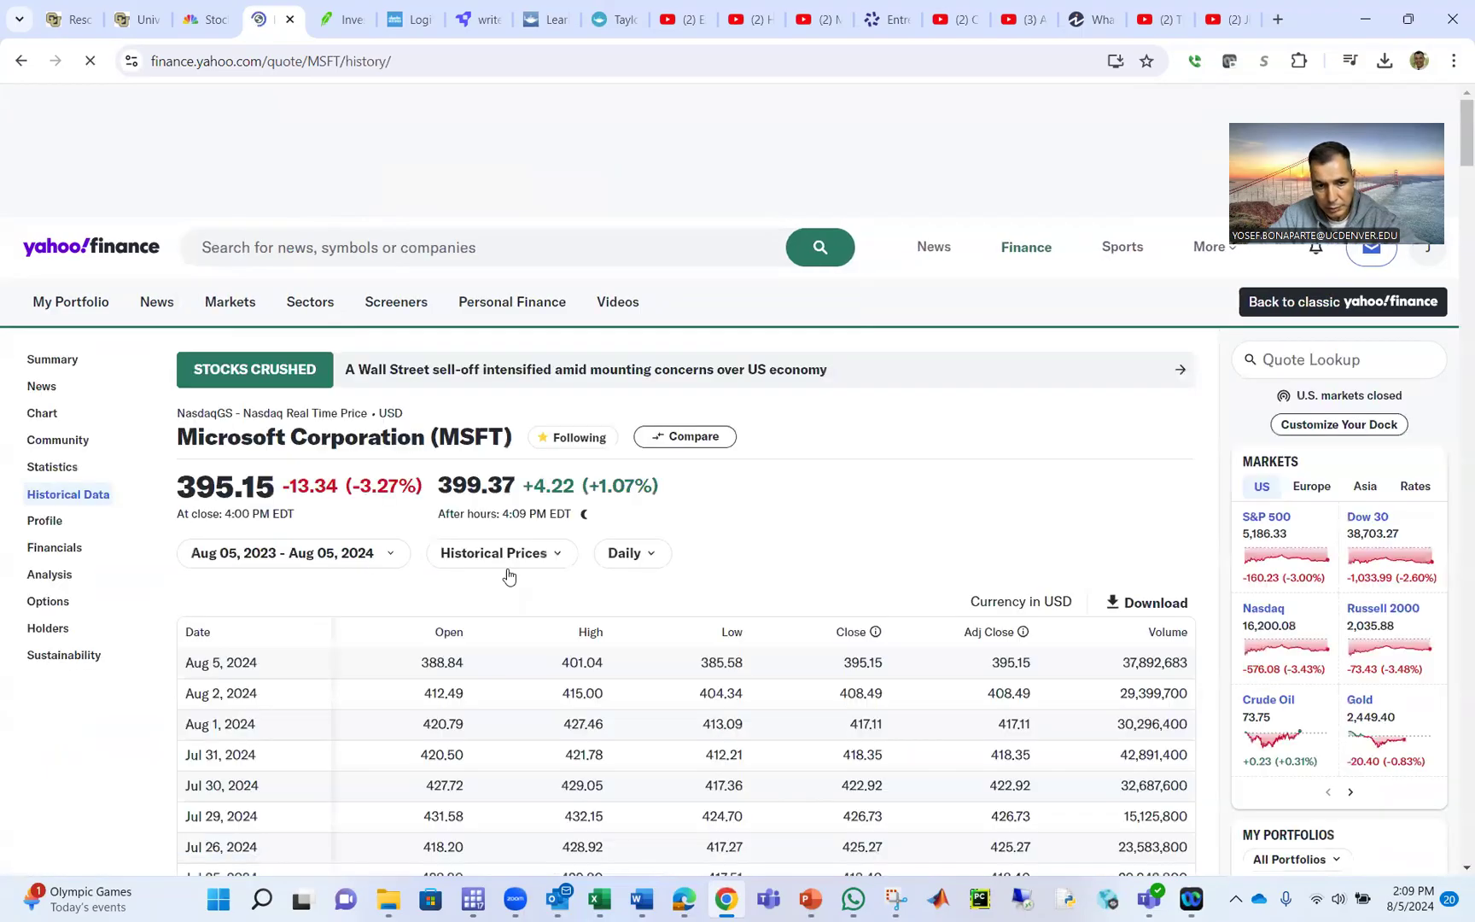
click(636, 553)
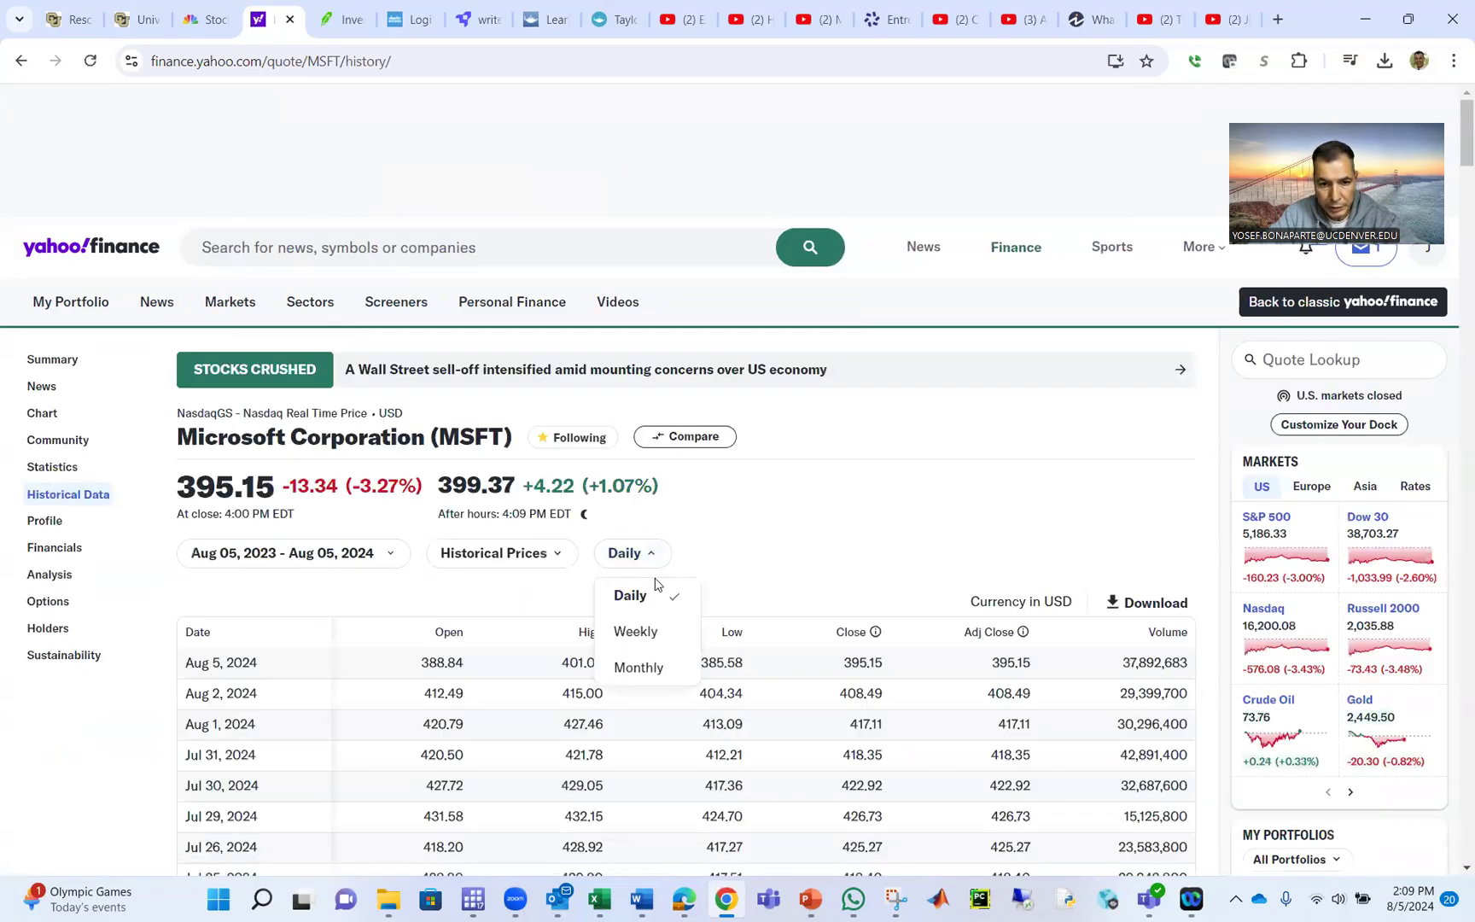
click(641, 629)
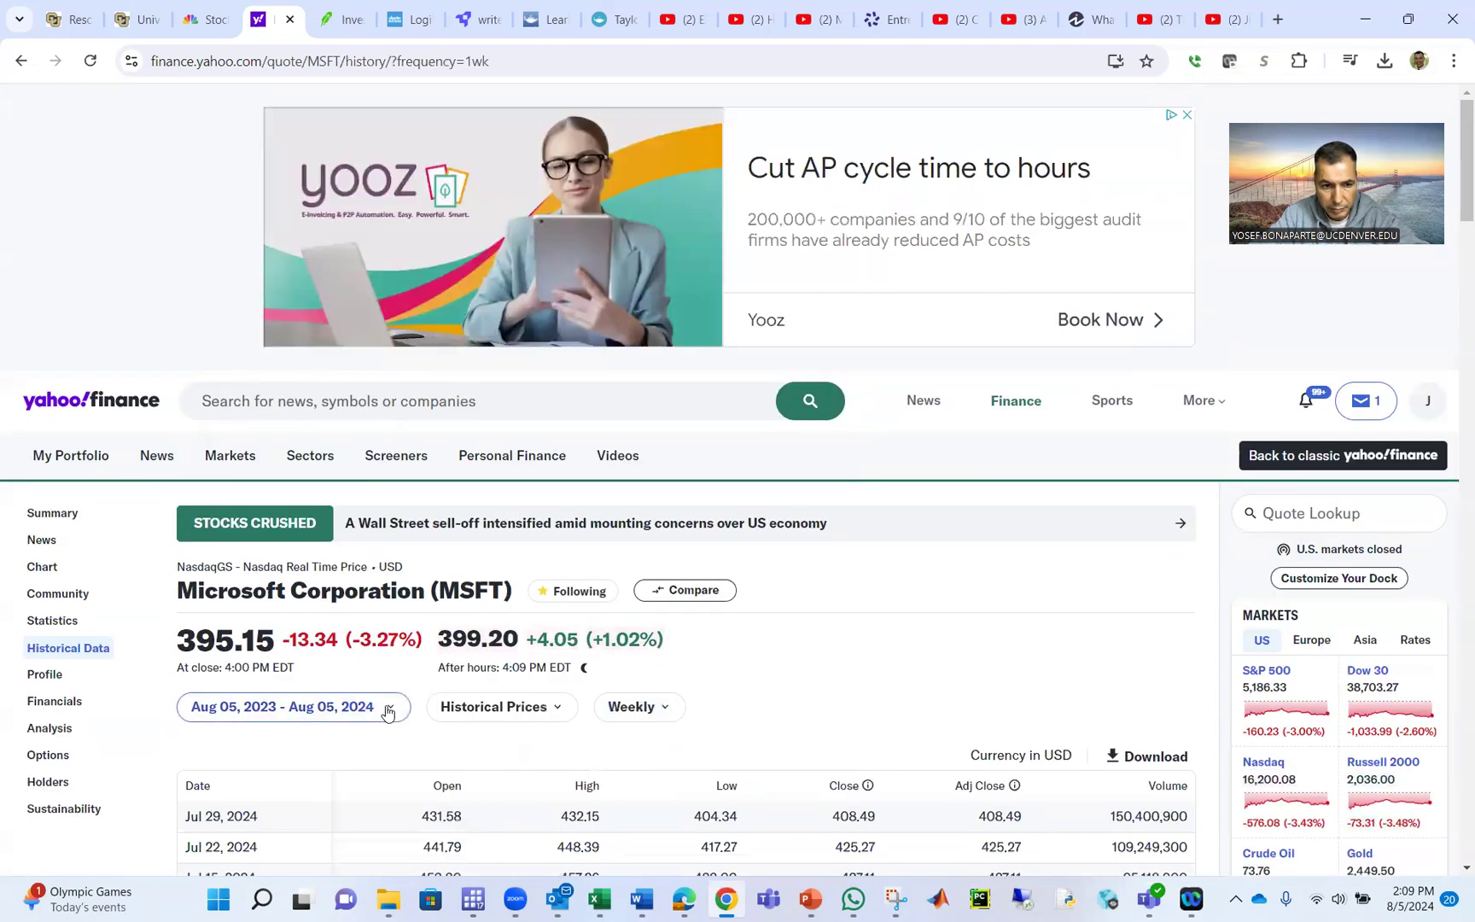
click(387, 707)
click(379, 815)
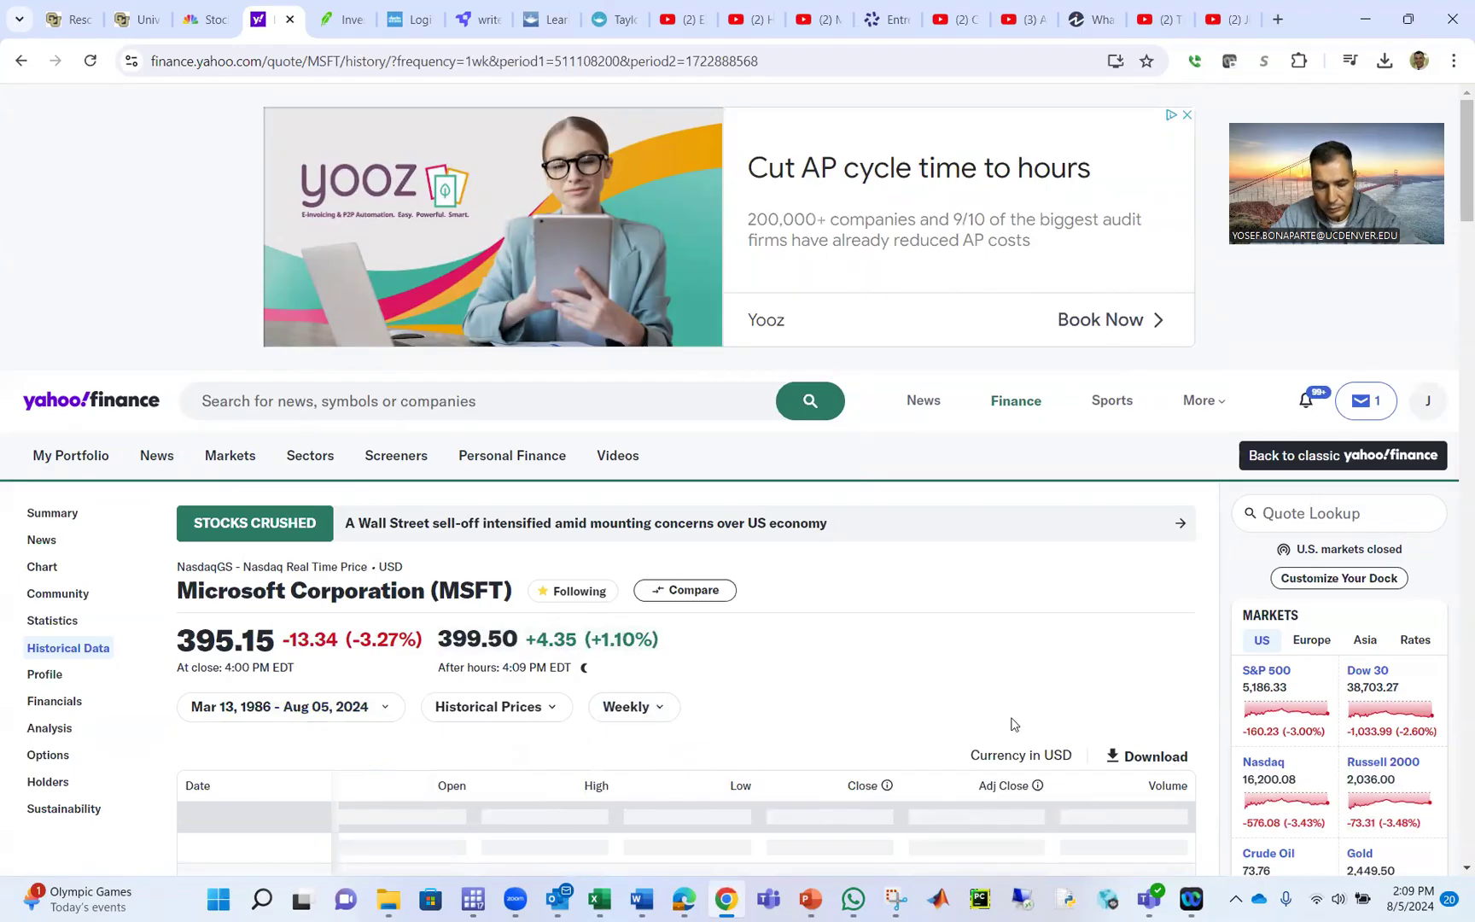
click(1135, 758)
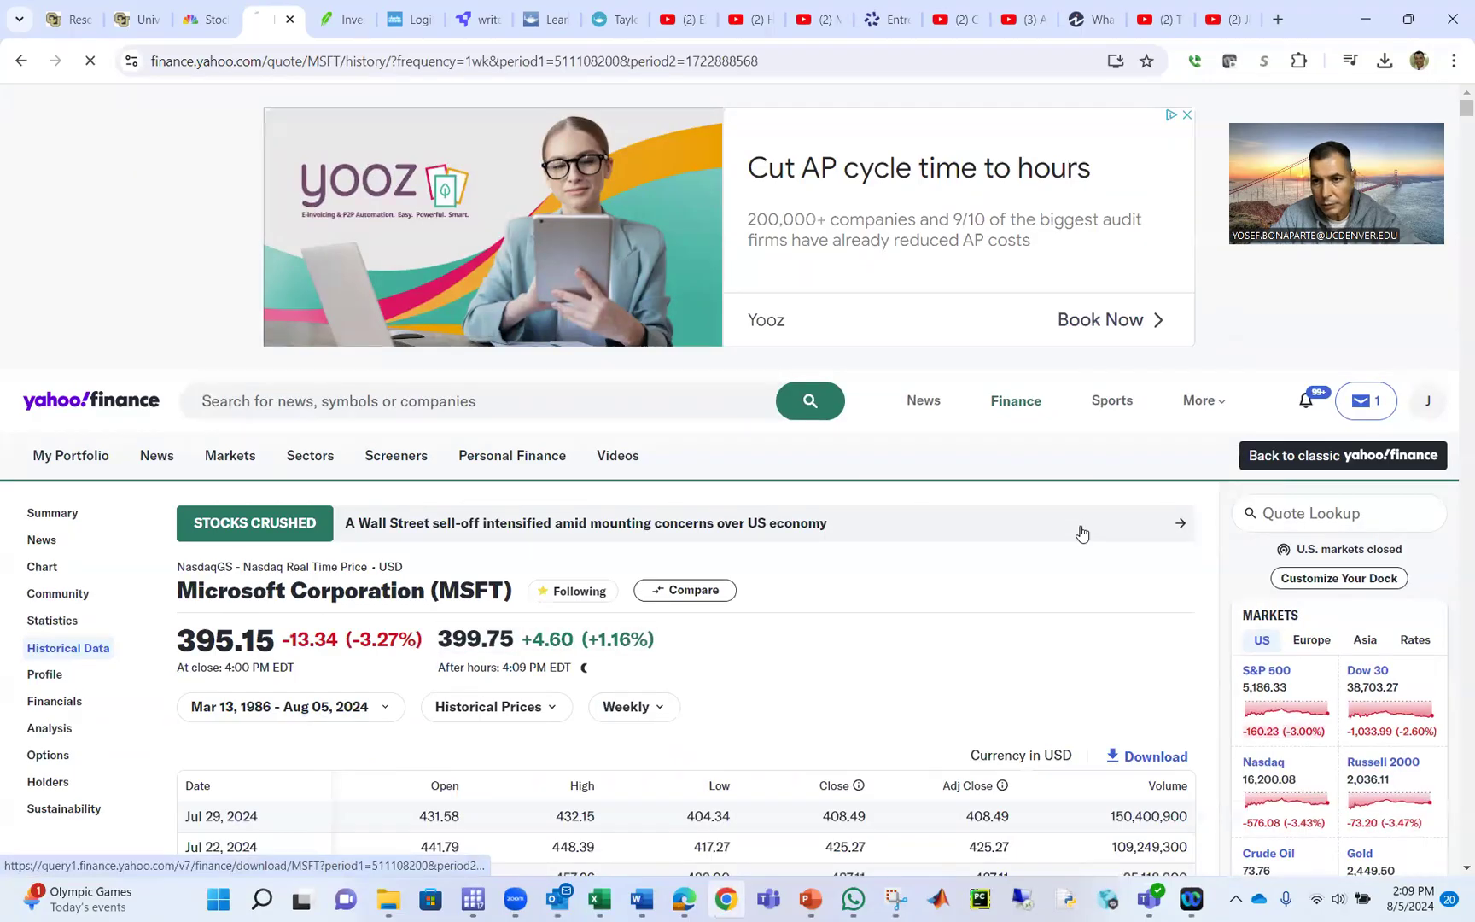
key(alt+Tab)
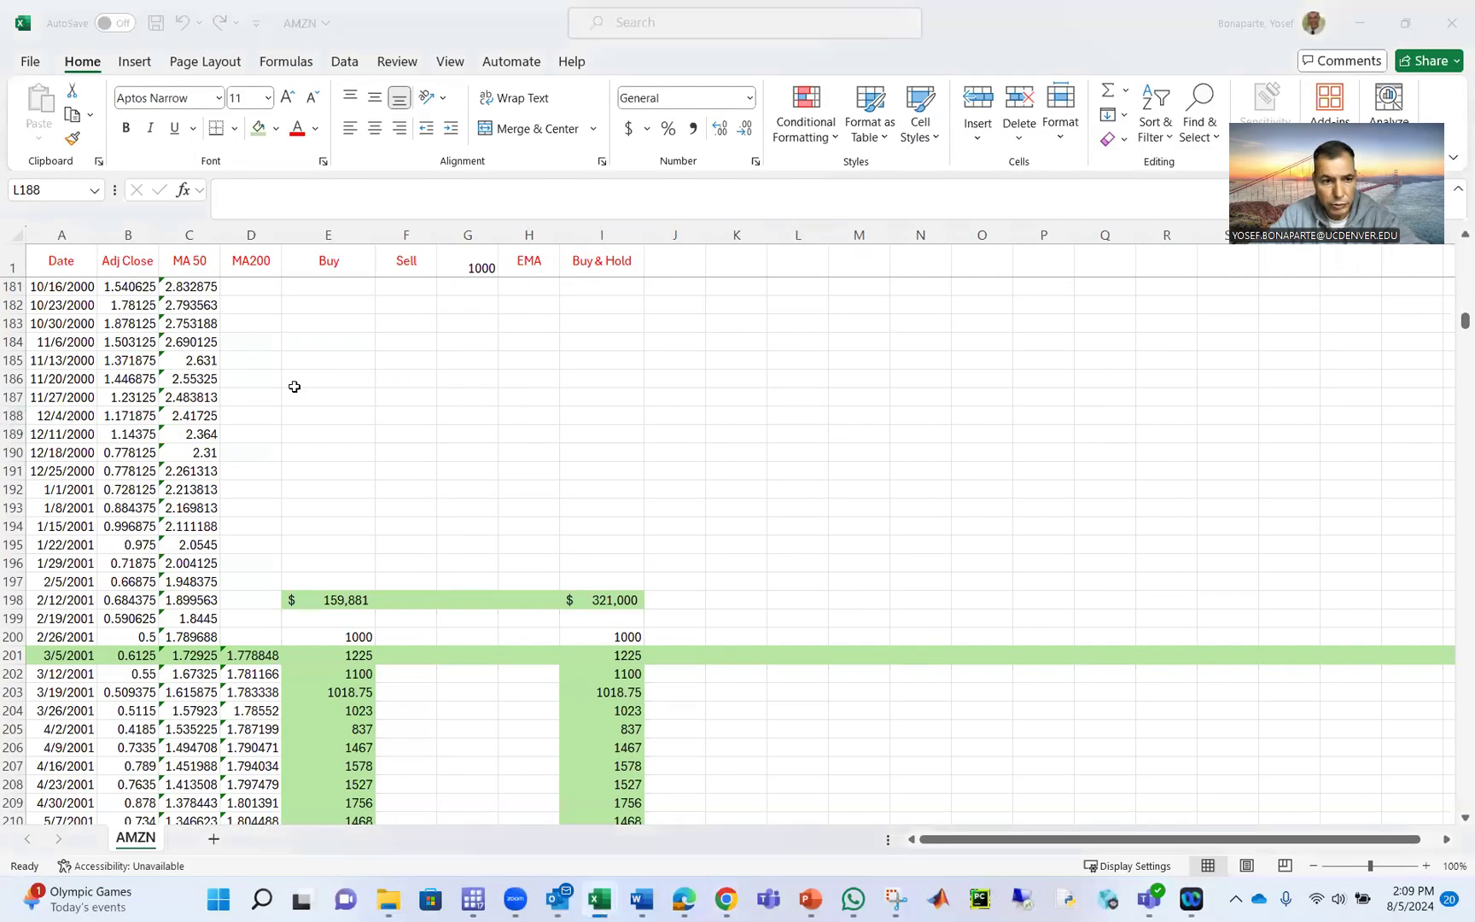
- Autofit the MSFT Date column and look over the dates in the AMZN workbook
click(86, 234)
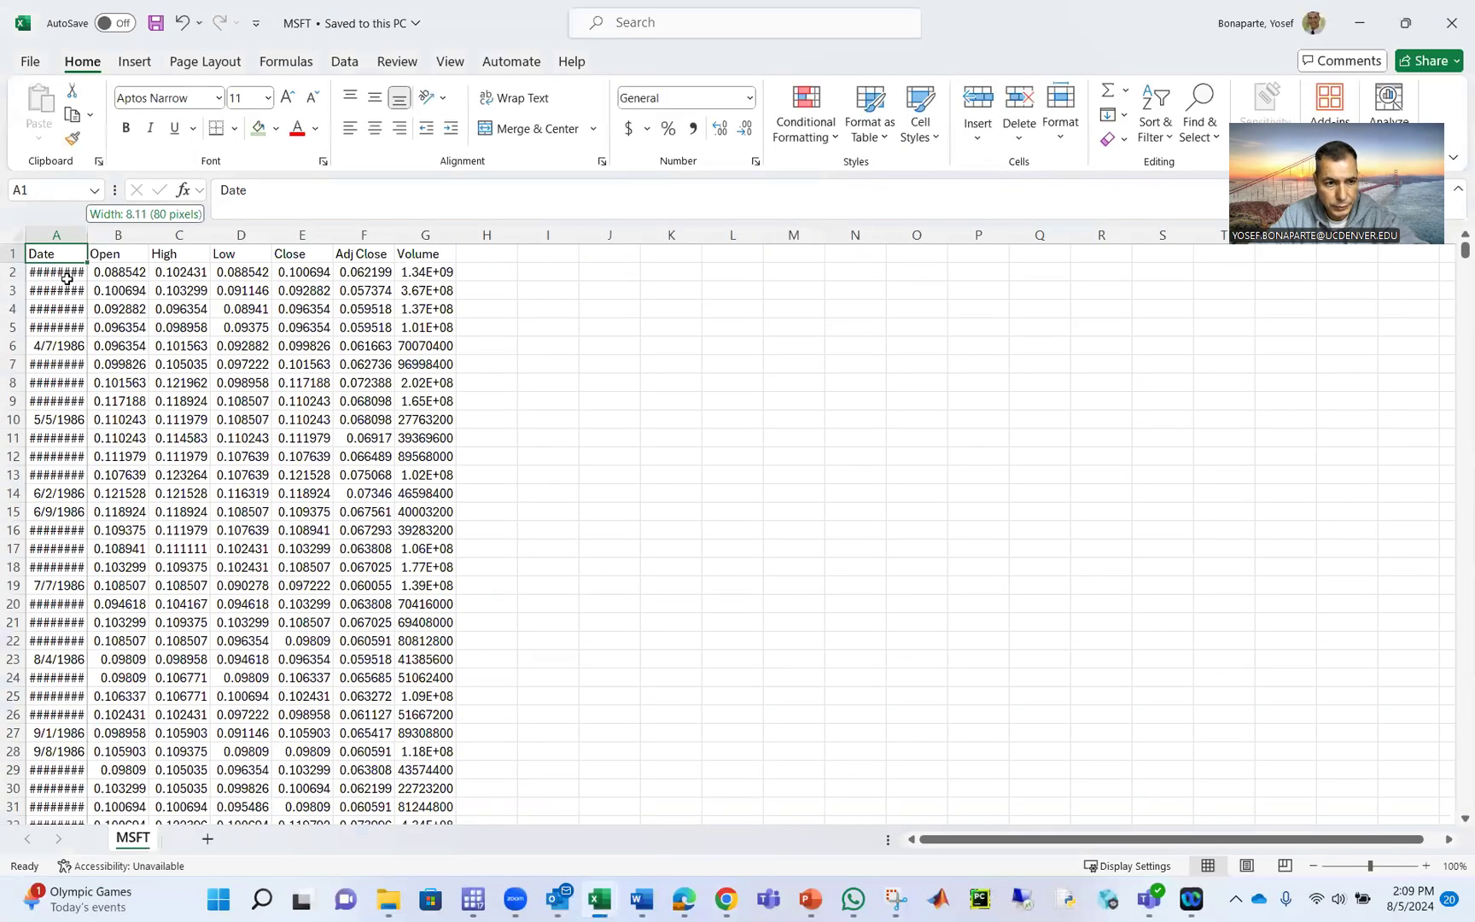
mouse_move(613, 903)
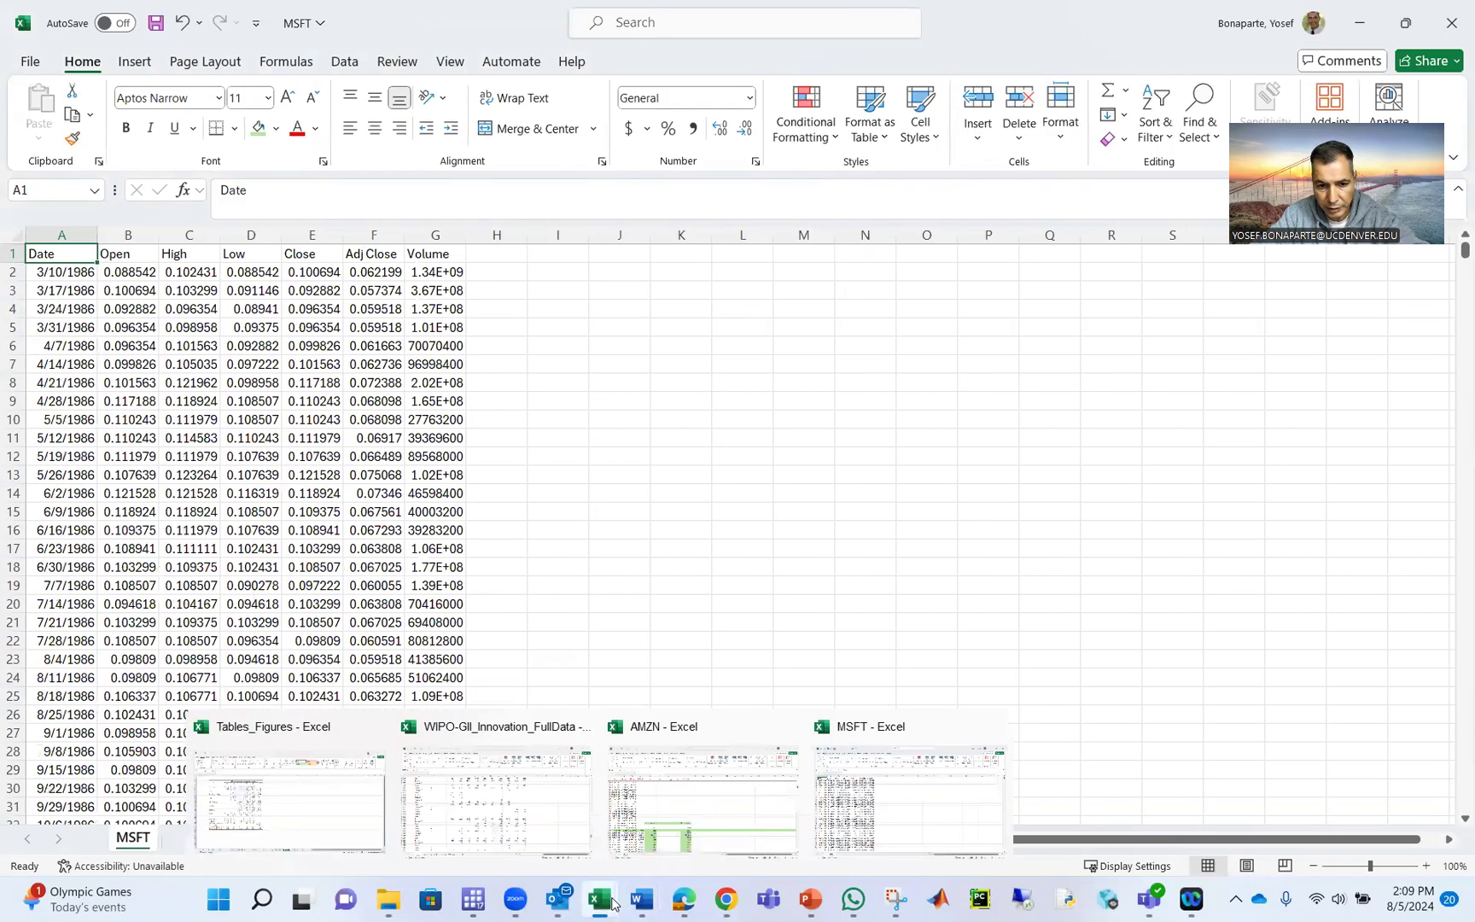
click(668, 810)
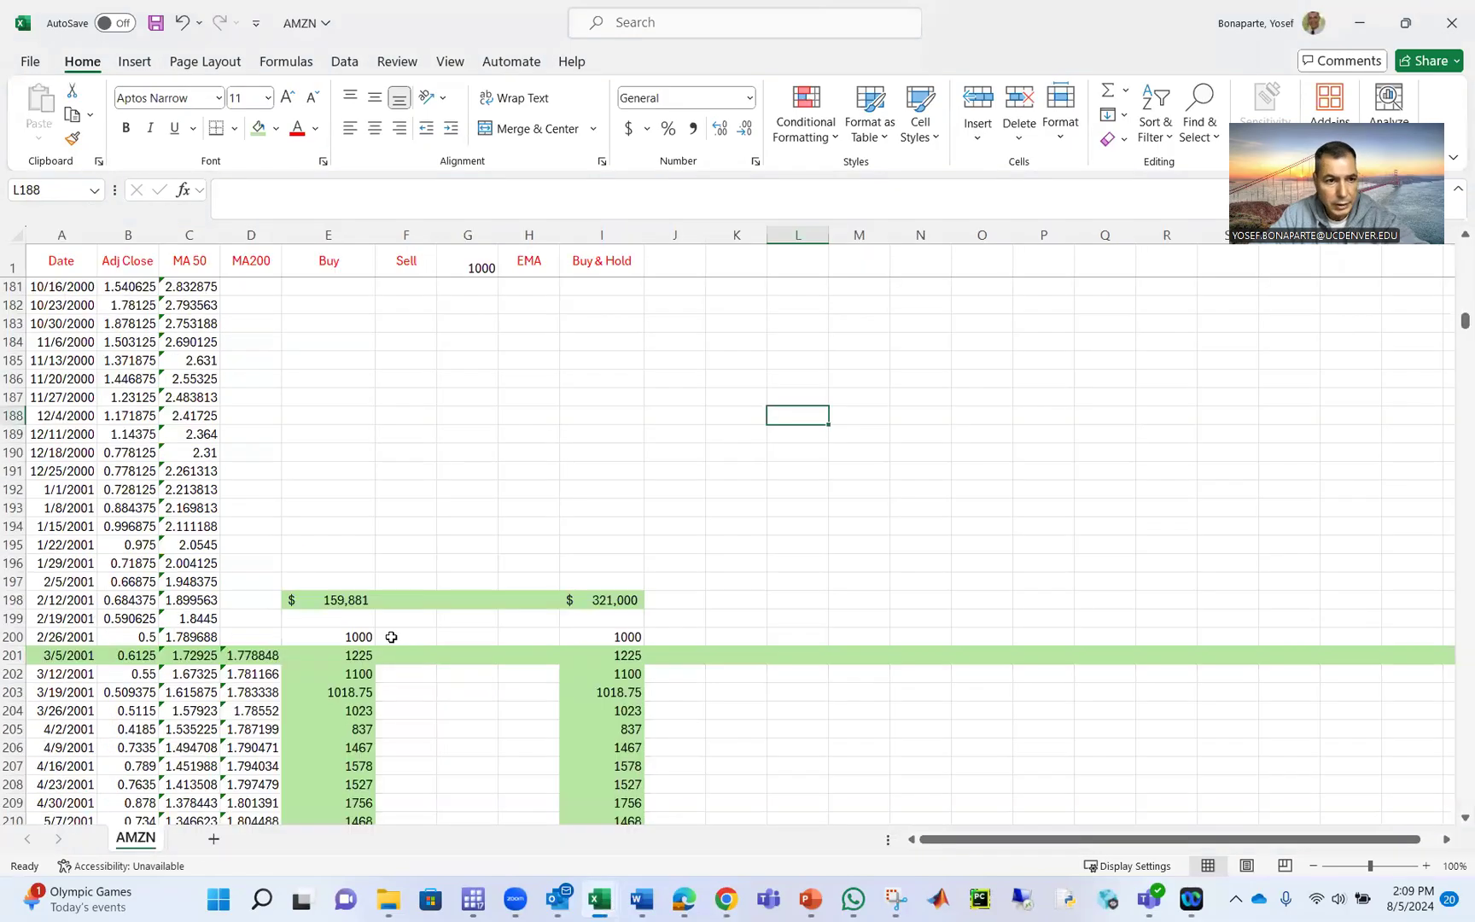
click(43, 286)
scroll(43, 286, up, 11)
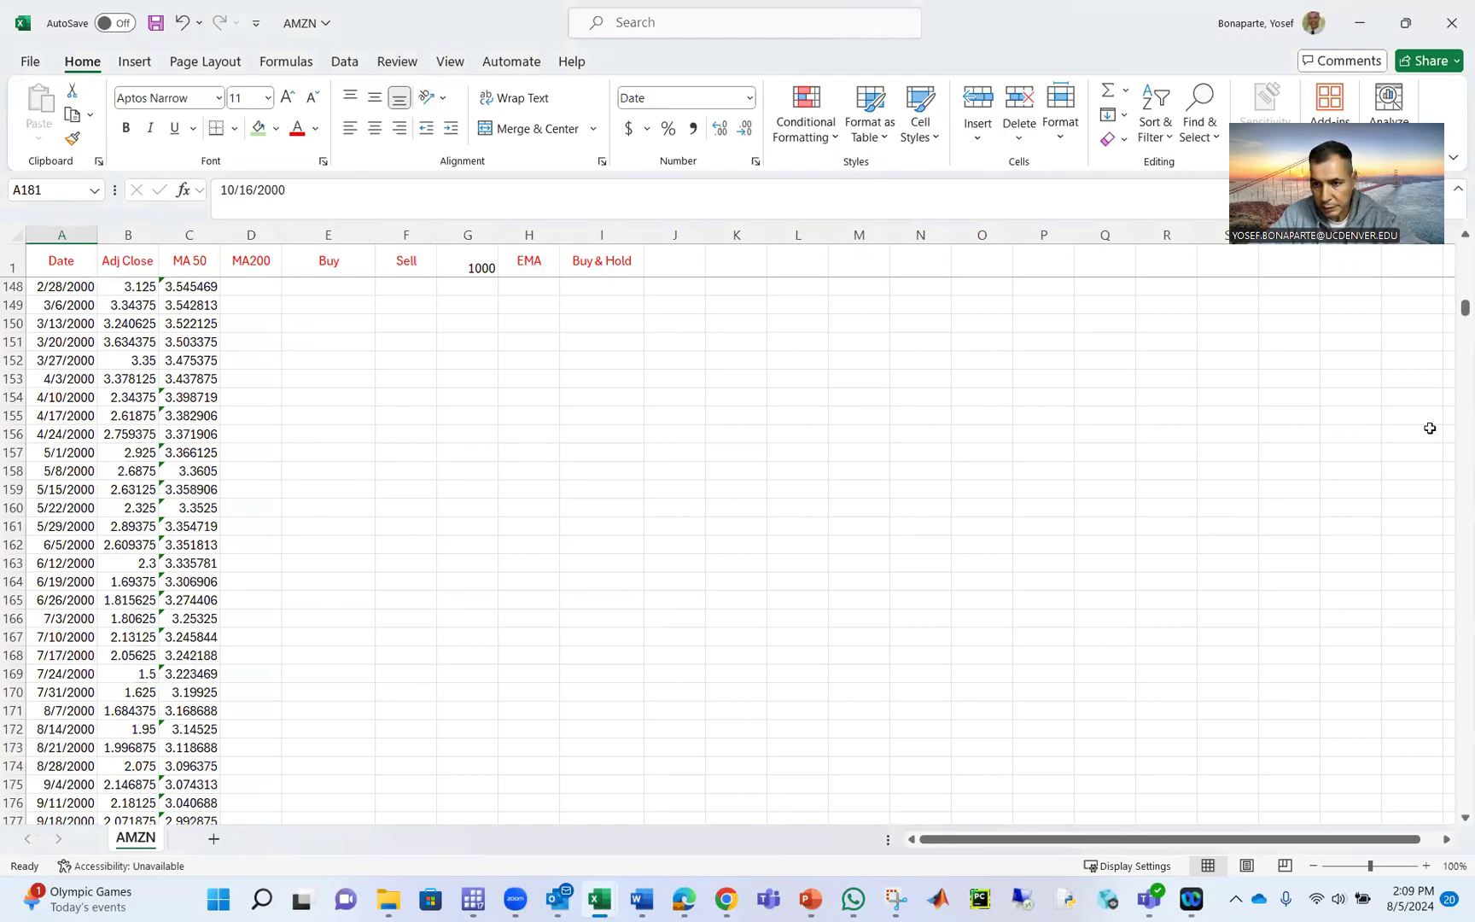
scroll(1065, 540, up, 20)
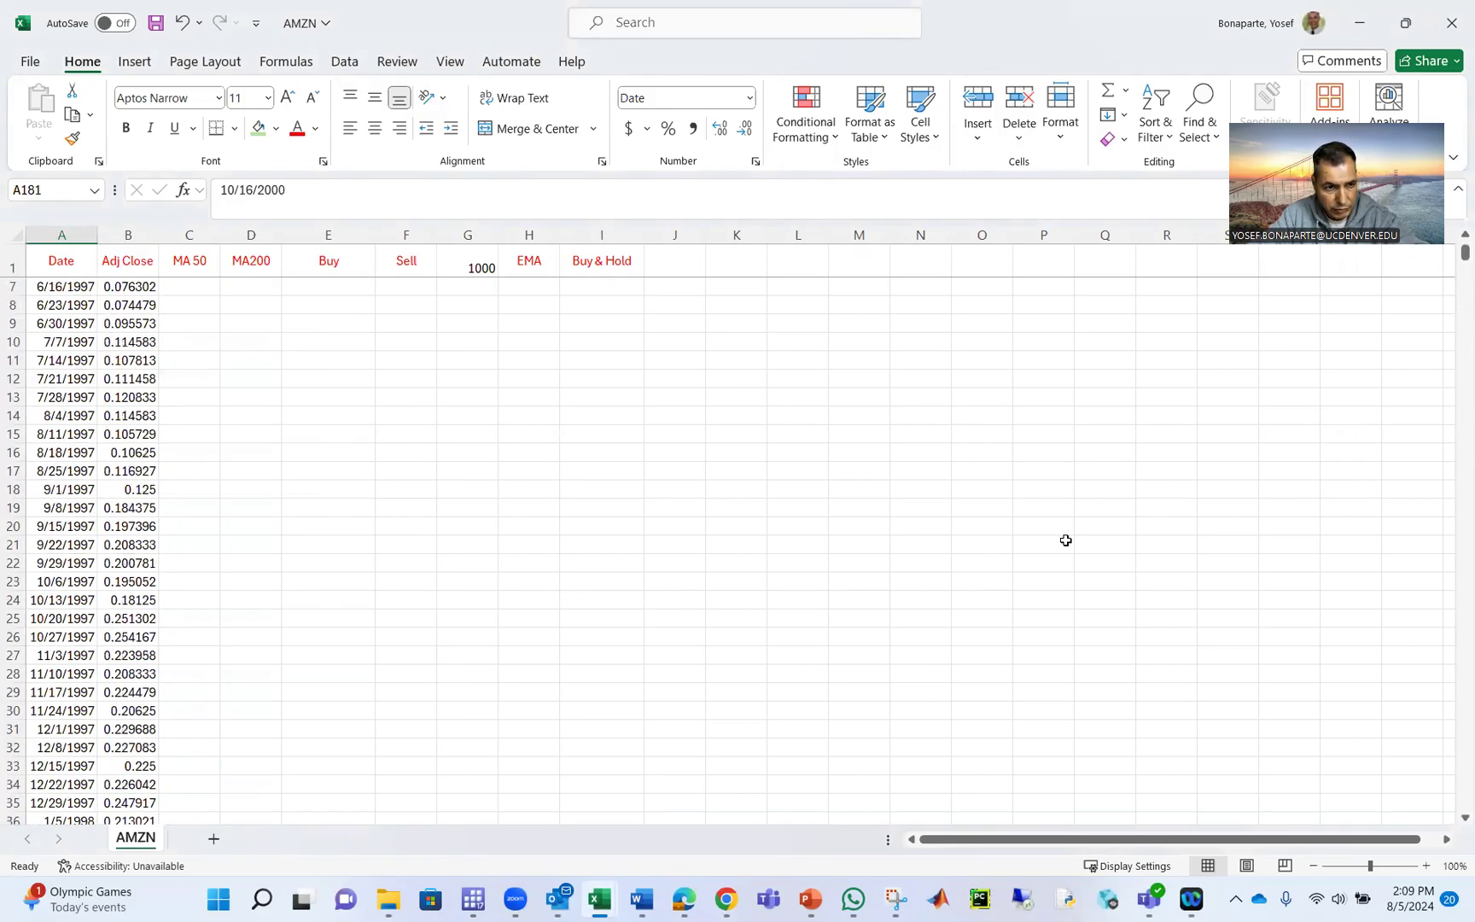
scroll(1066, 541, up, 2)
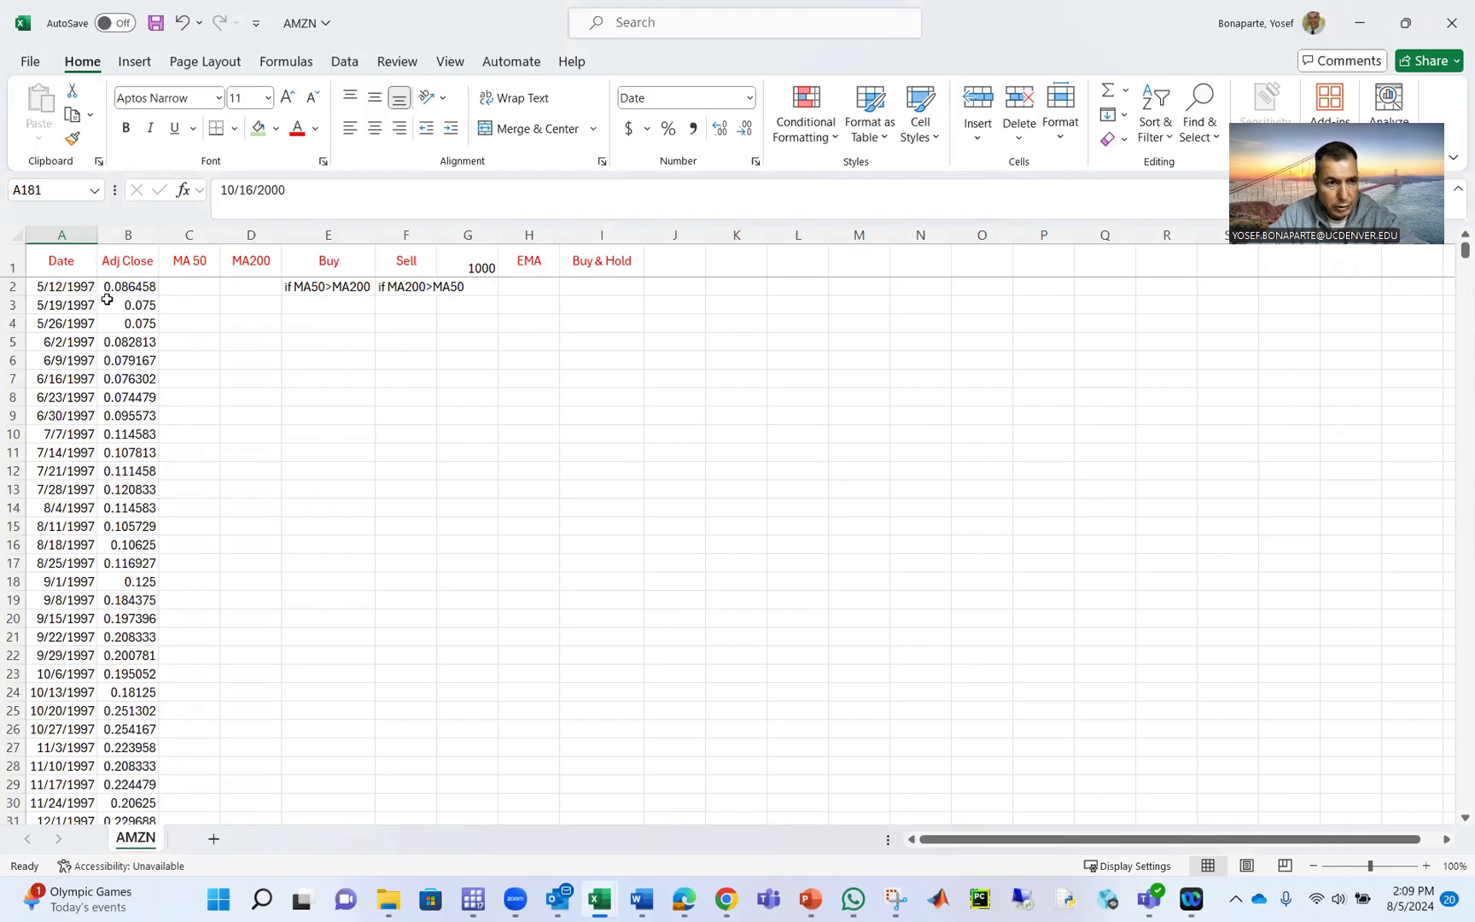
- Compare the AMZN and MSFT workbooks and scroll through the MSFT weekly data
mouse_move(600, 903)
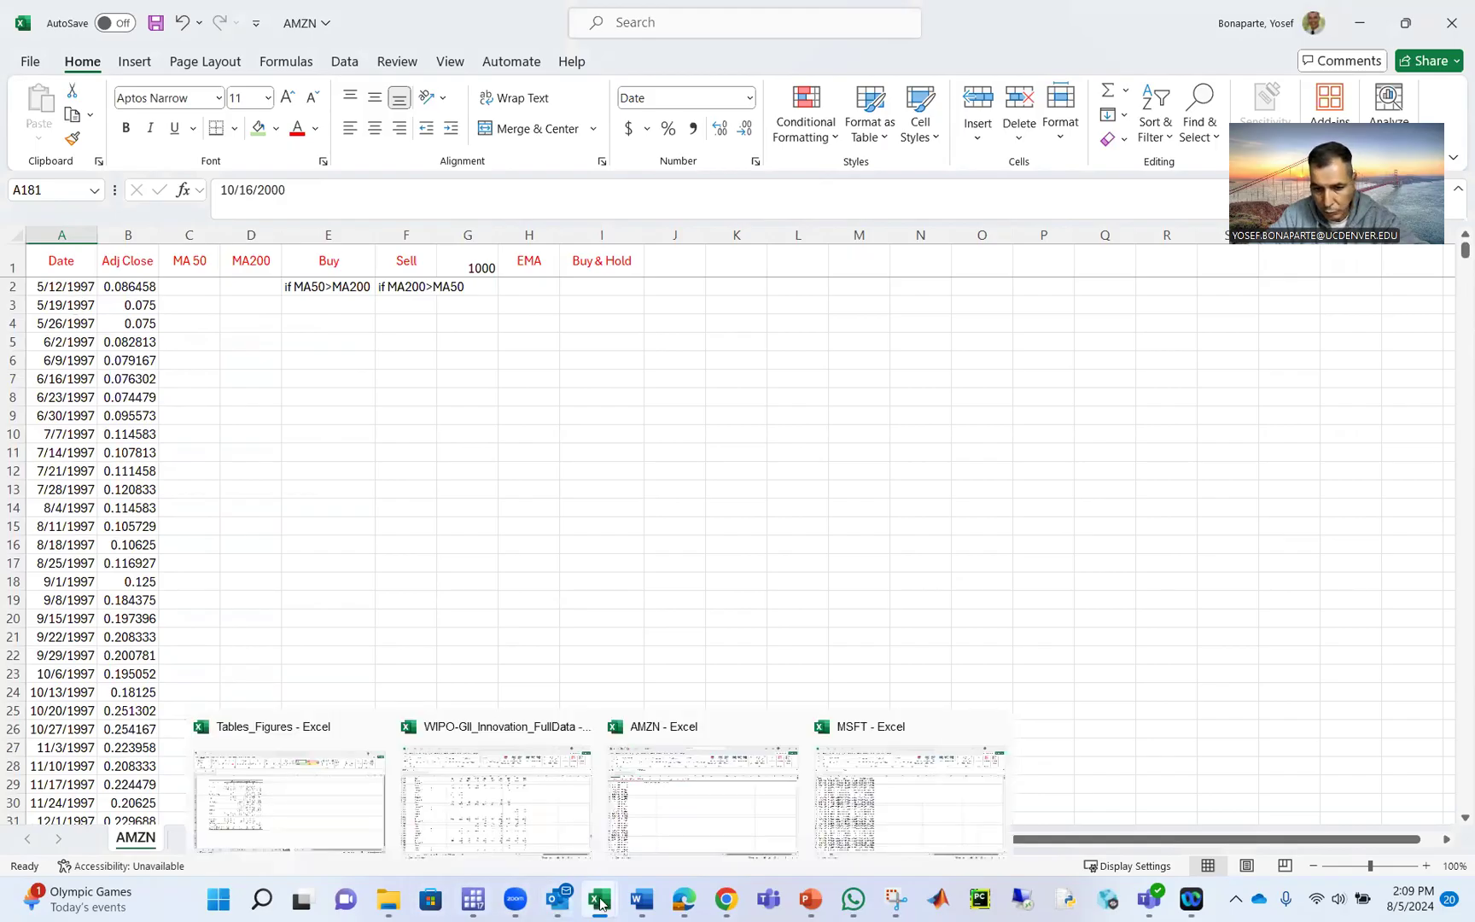
click(848, 783)
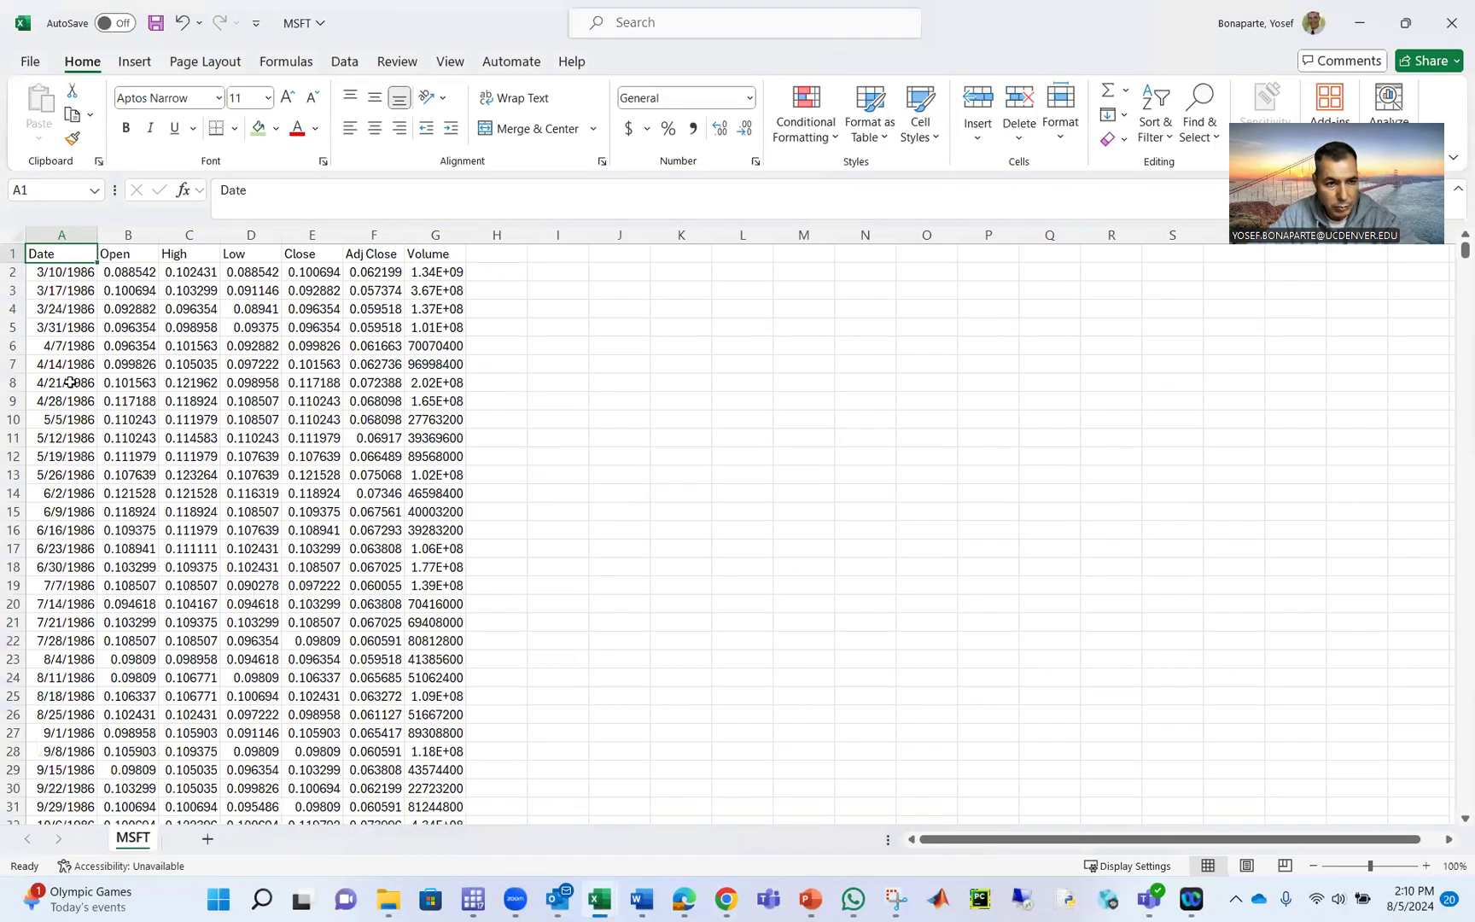
mouse_move(600, 901)
click(713, 808)
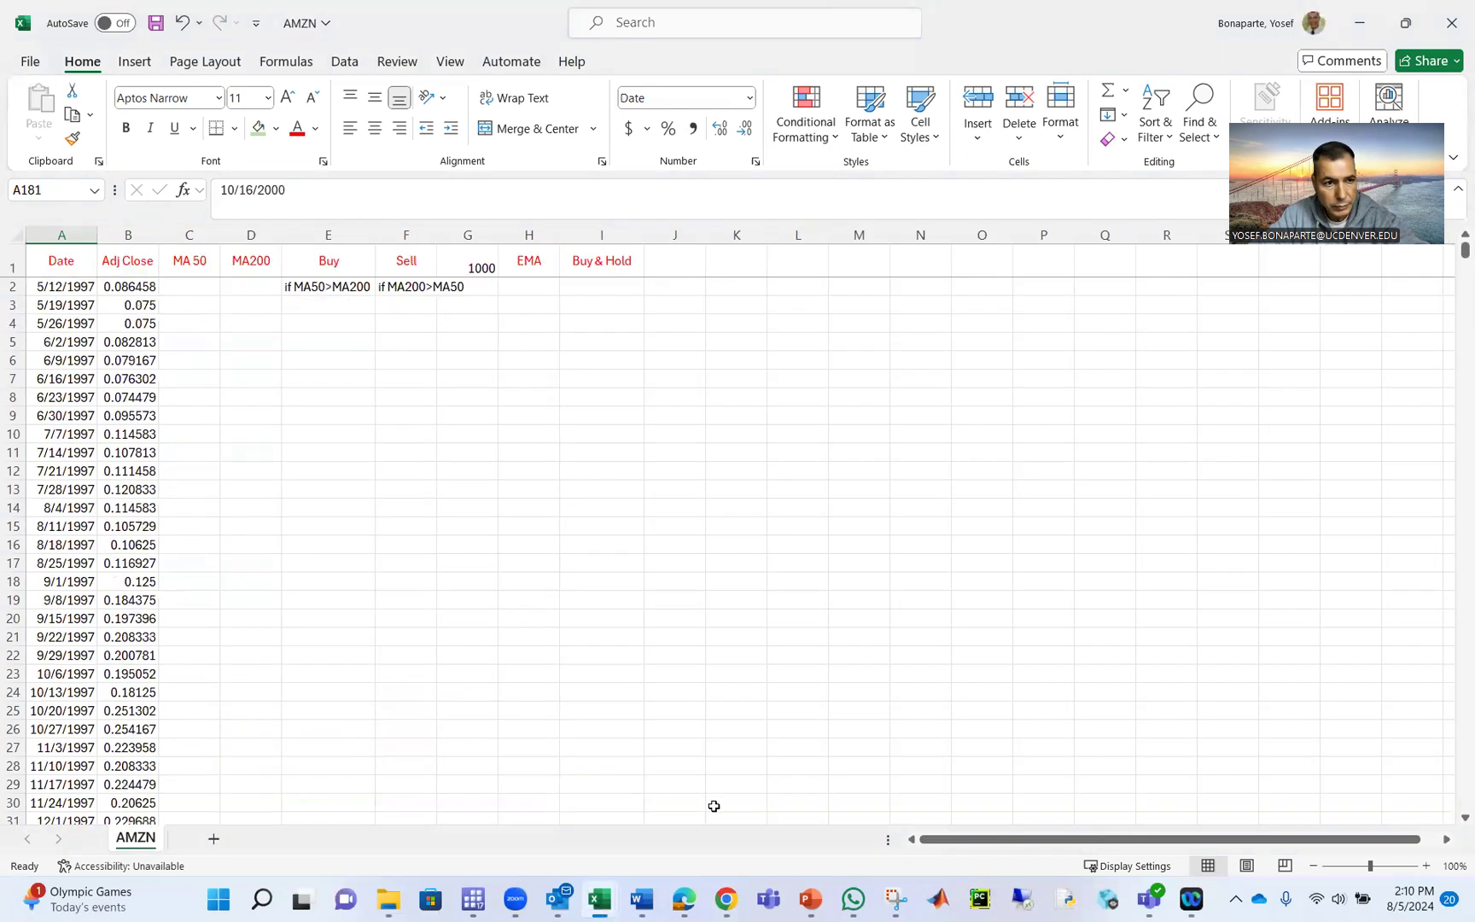
mouse_move(599, 901)
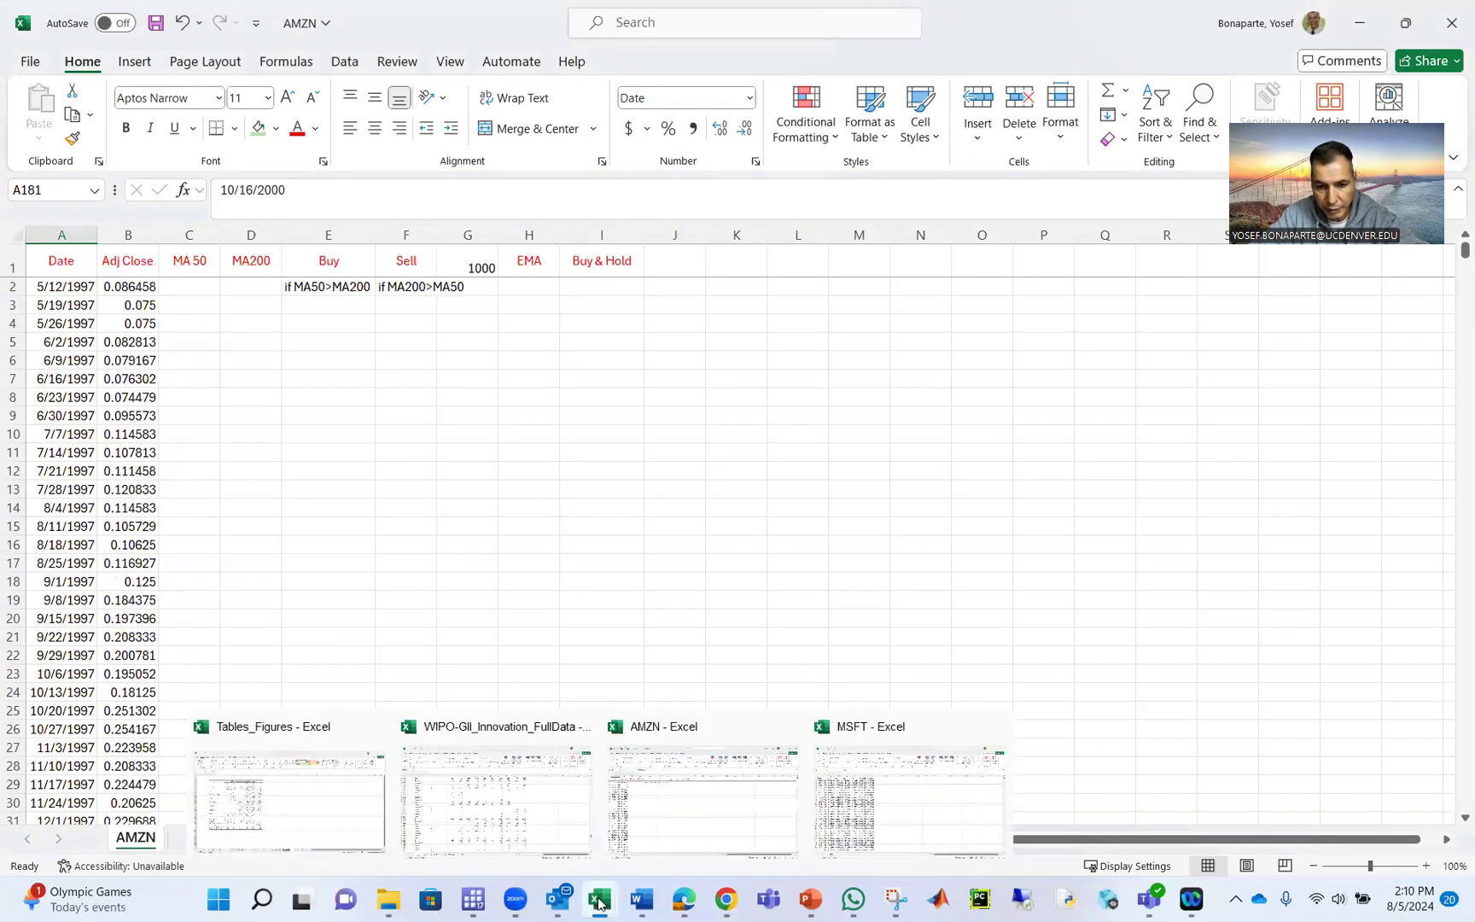
click(836, 815)
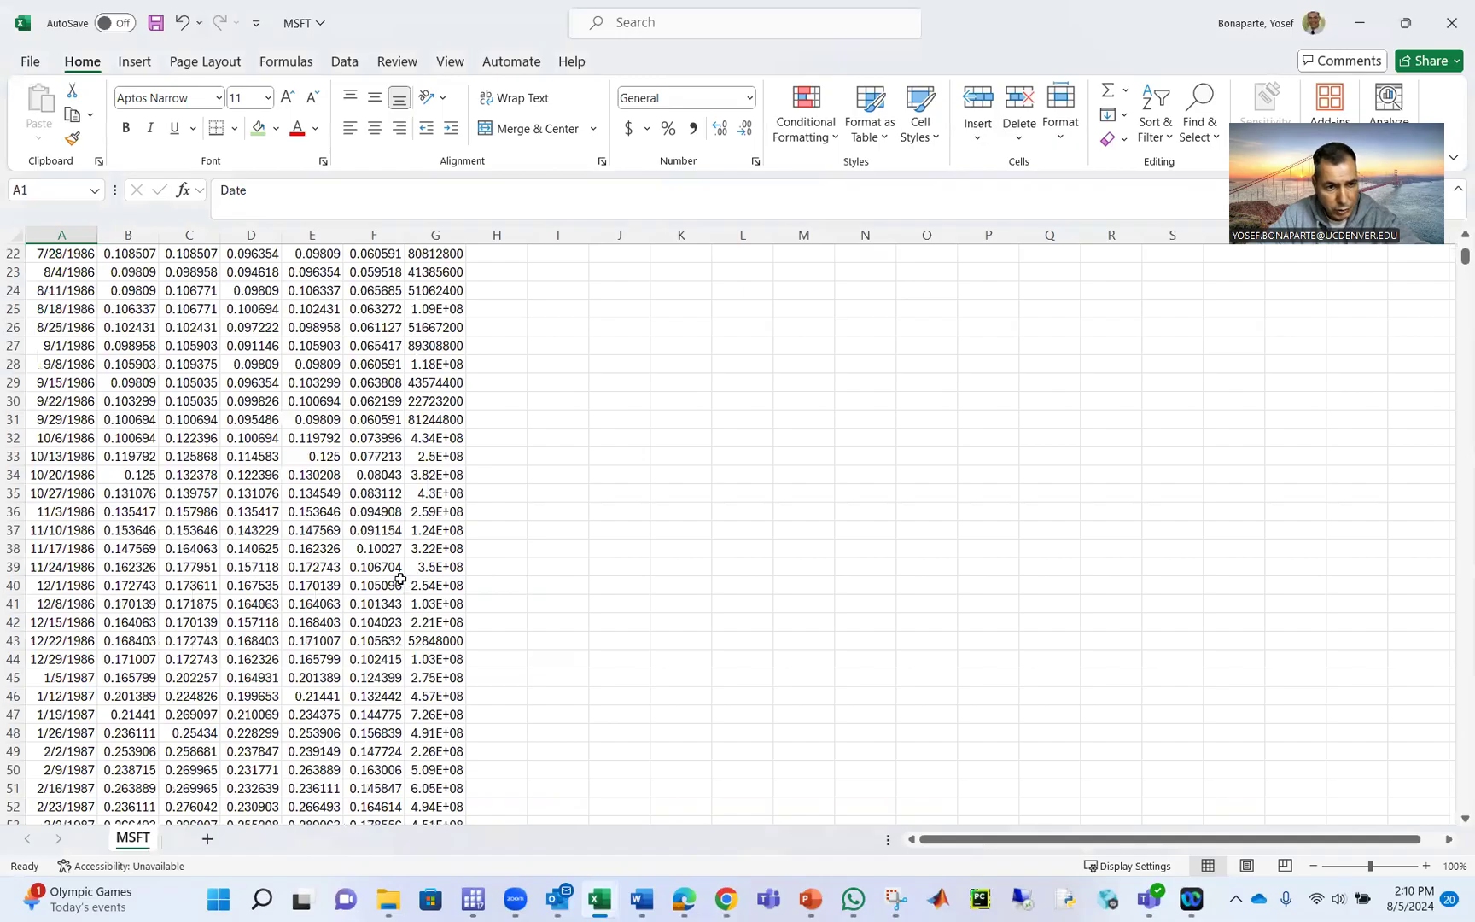
scroll(414, 572, down, 20)
scroll(395, 579, down, 12)
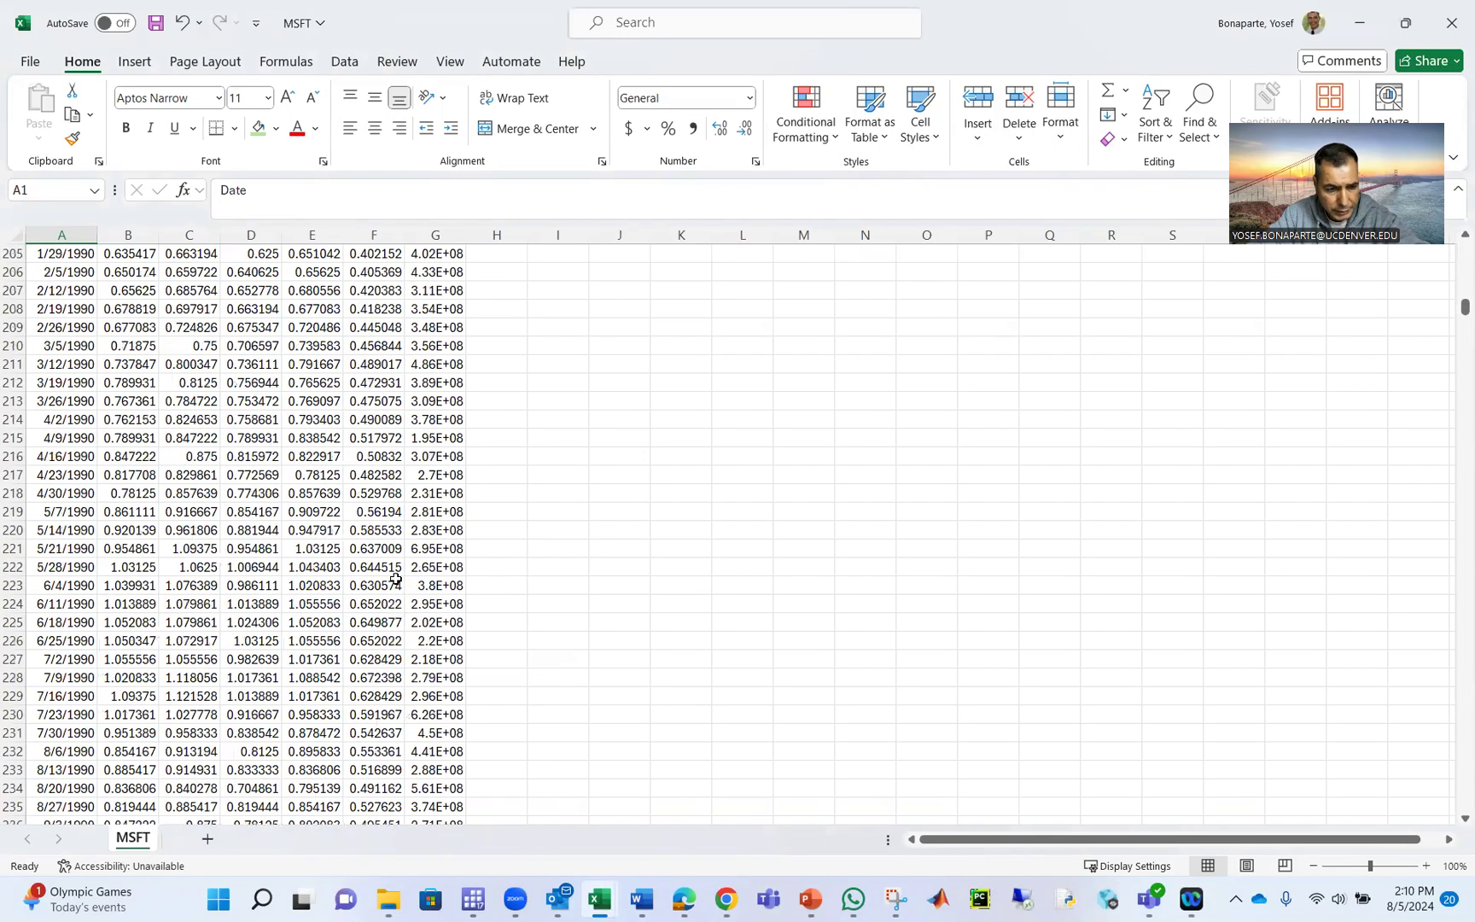
scroll(396, 579, down, 16)
scroll(395, 579, down, 14)
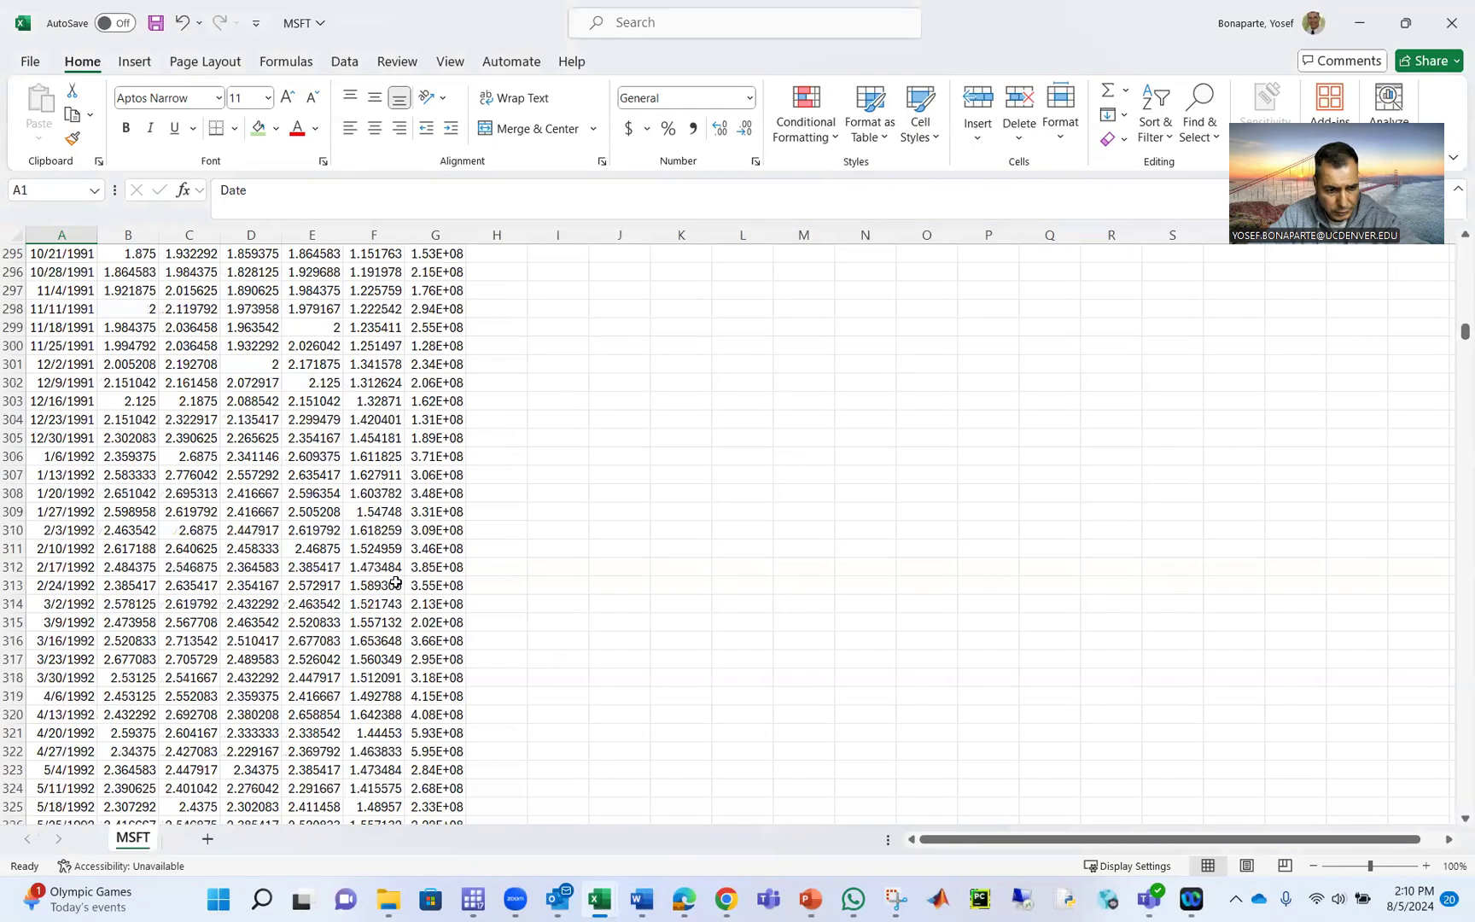
scroll(395, 581, down, 20)
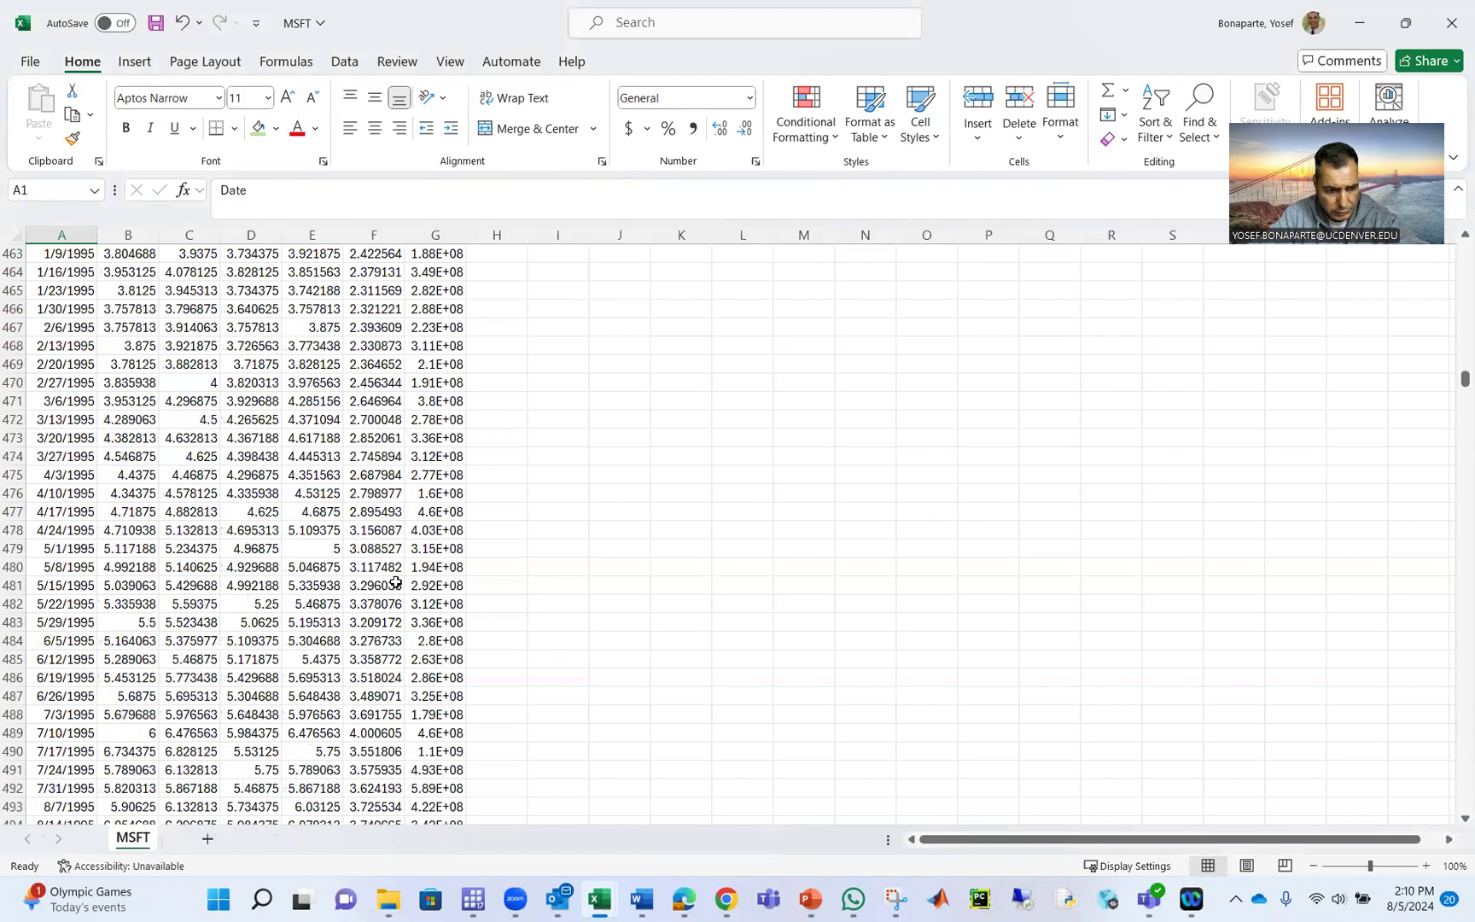
scroll(395, 583, down, 20)
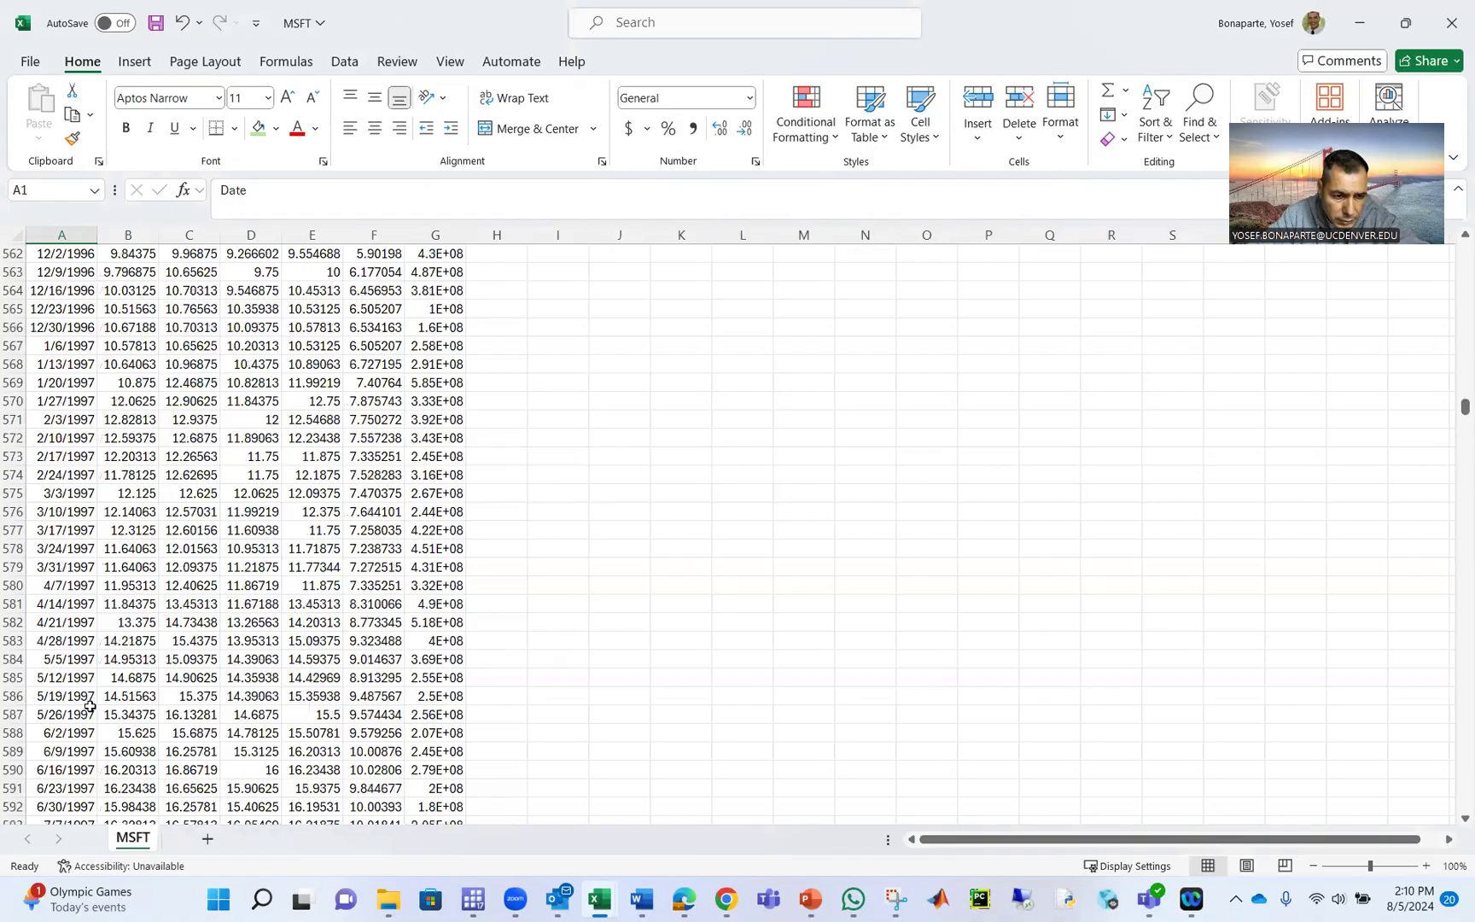
- Copy MSFT Adj Close from F585 downward and paste values into AMZN's Adj Close at B2
click(362, 679)
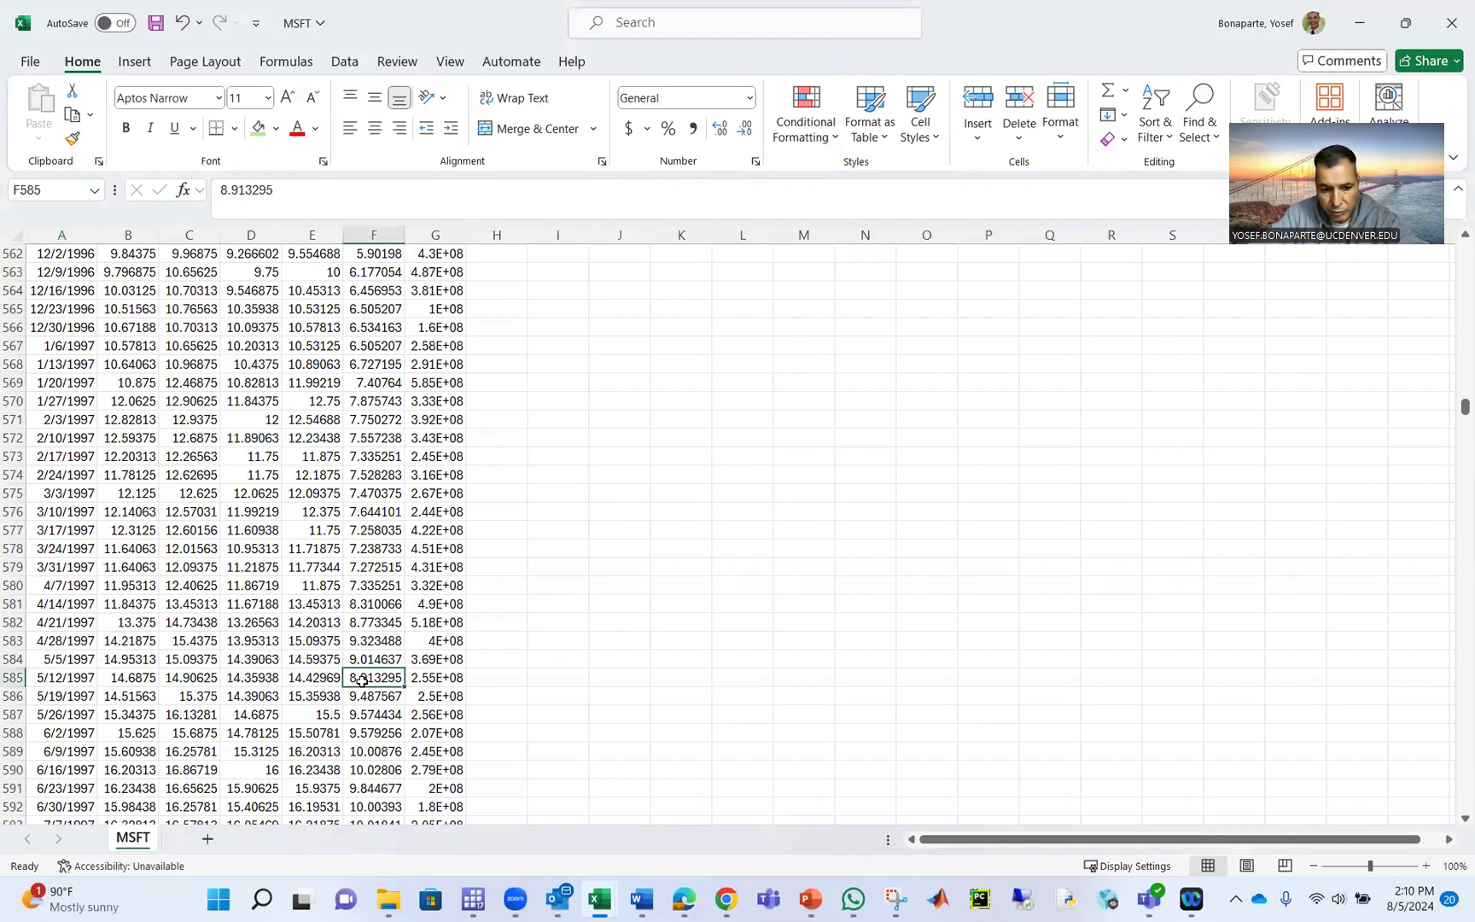
key(ctrl+shift+Down)
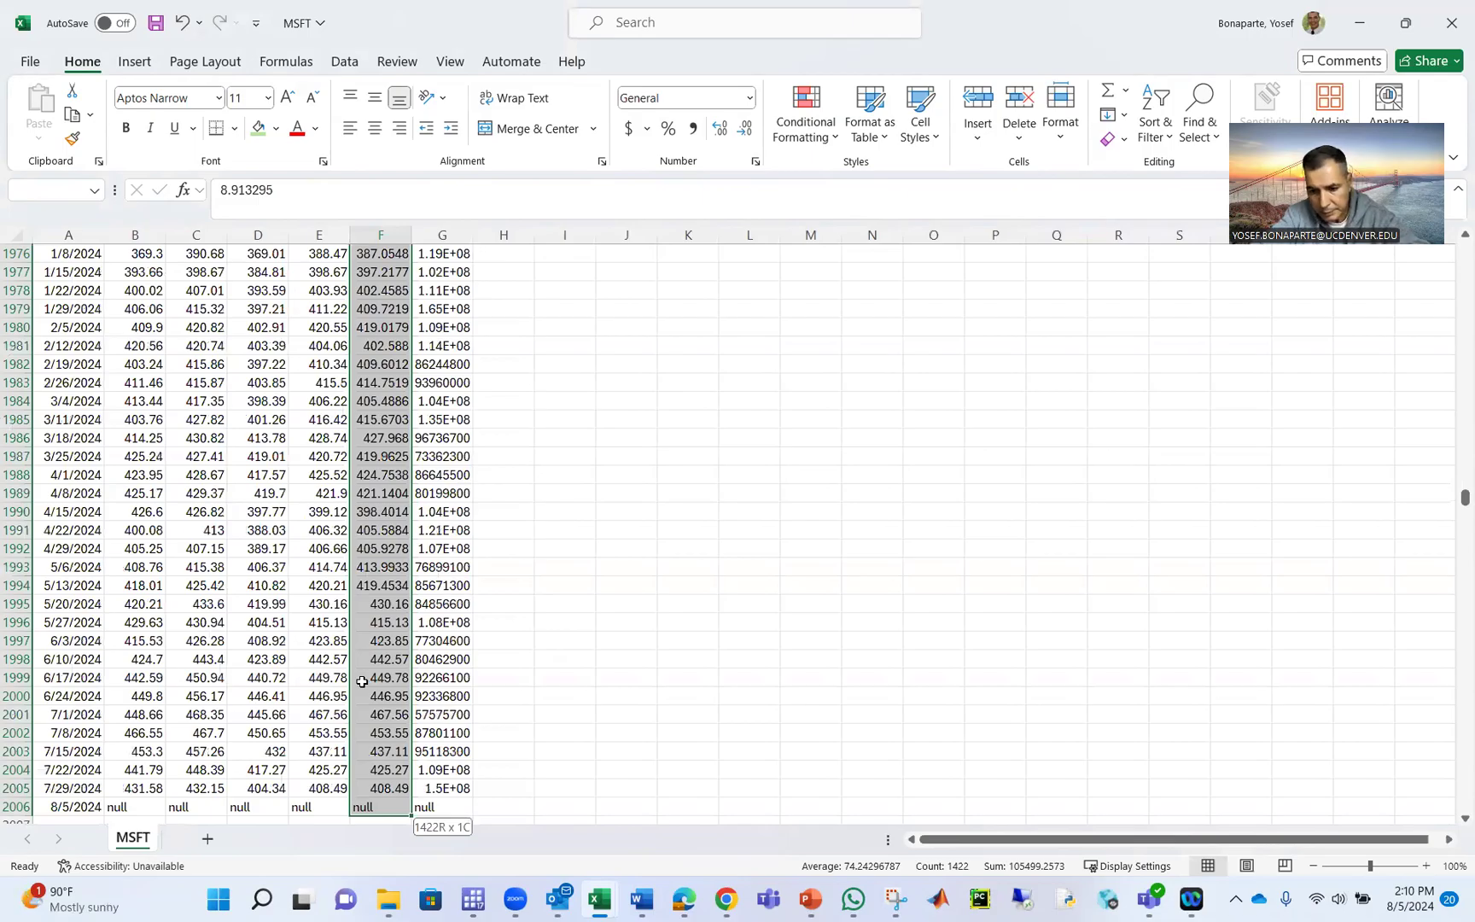
key(ctrl+c)
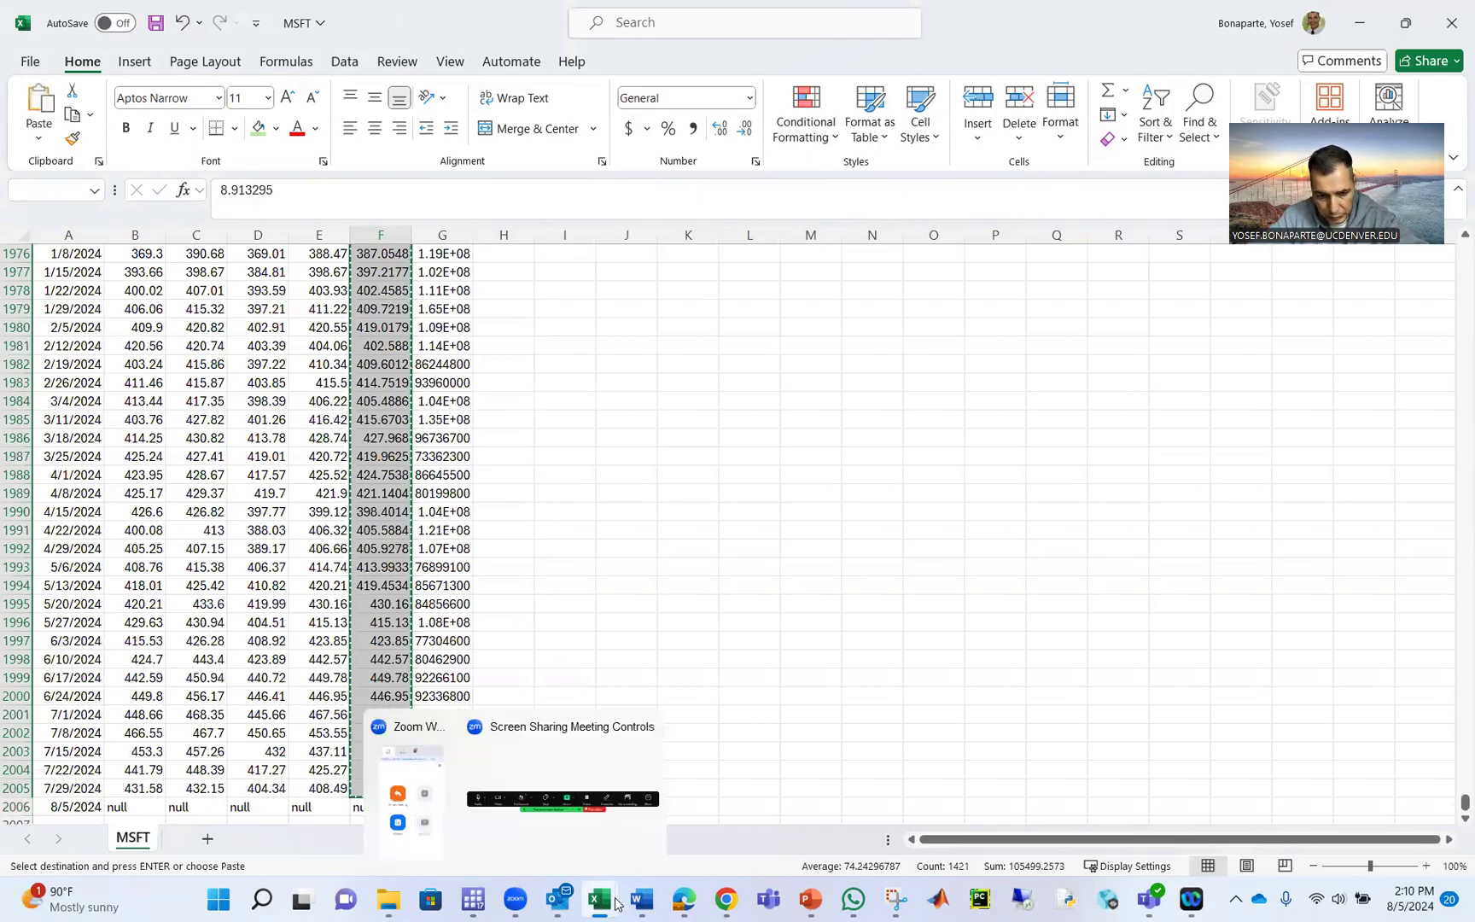
mouse_move(602, 901)
click(676, 834)
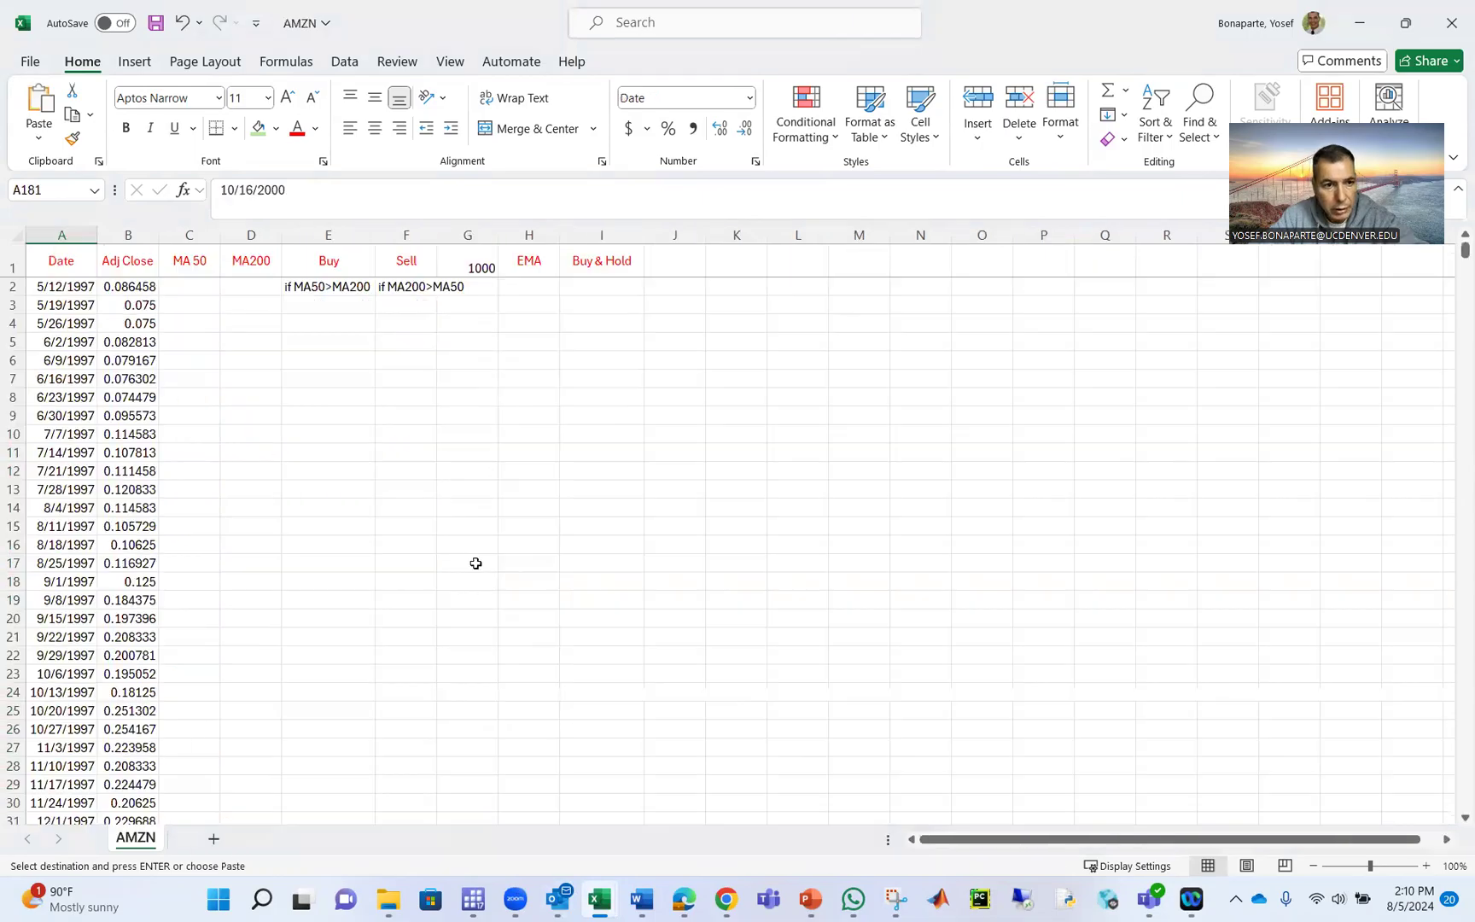
right_click(145, 288)
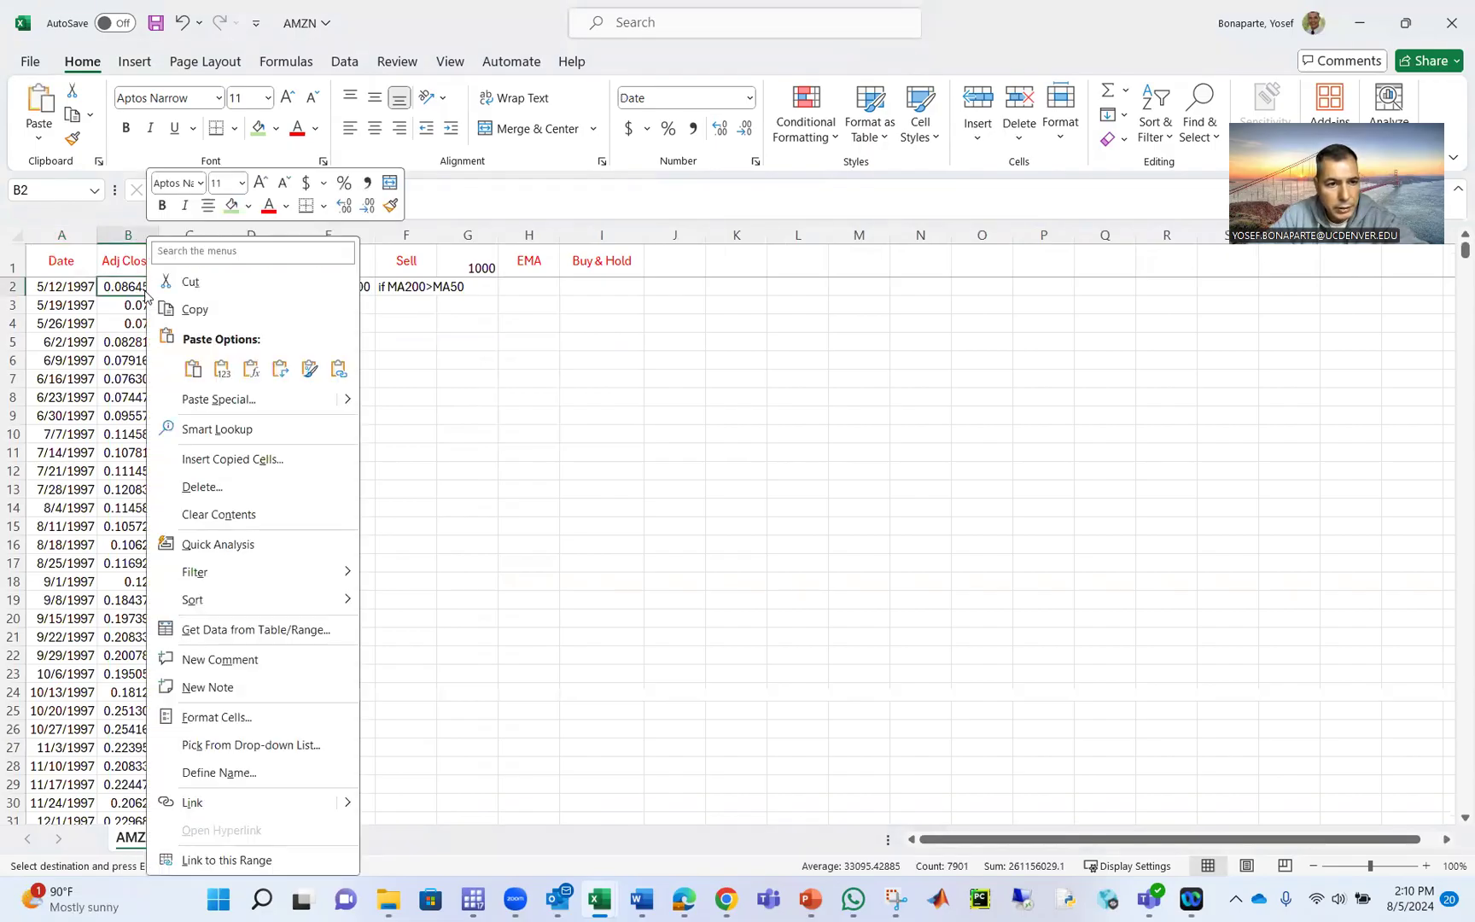
click(222, 373)
scroll(392, 568, down, 20)
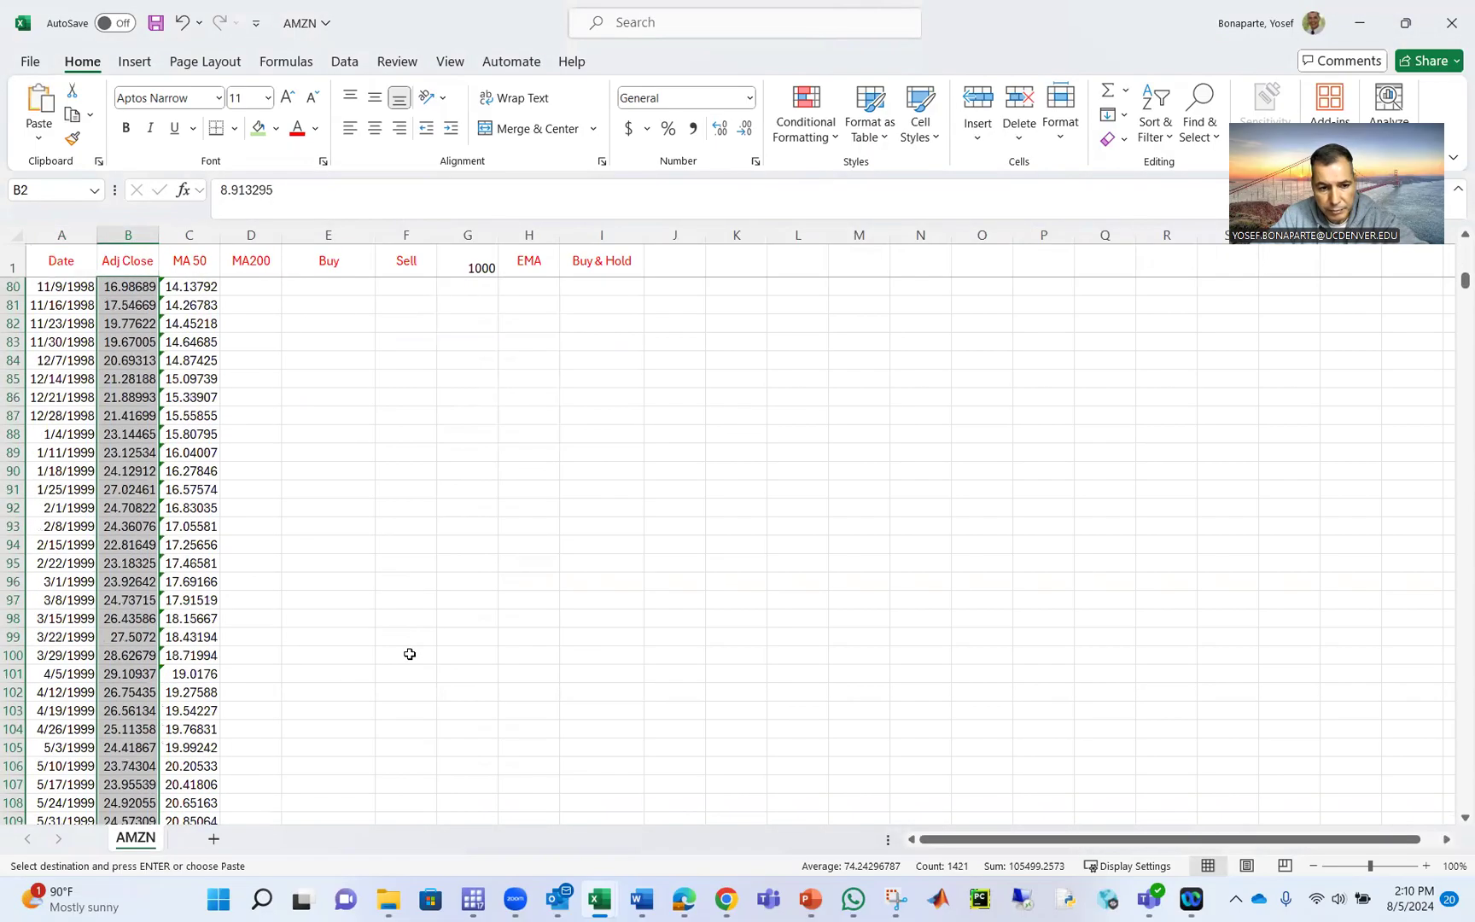
scroll(410, 666, down, 20)
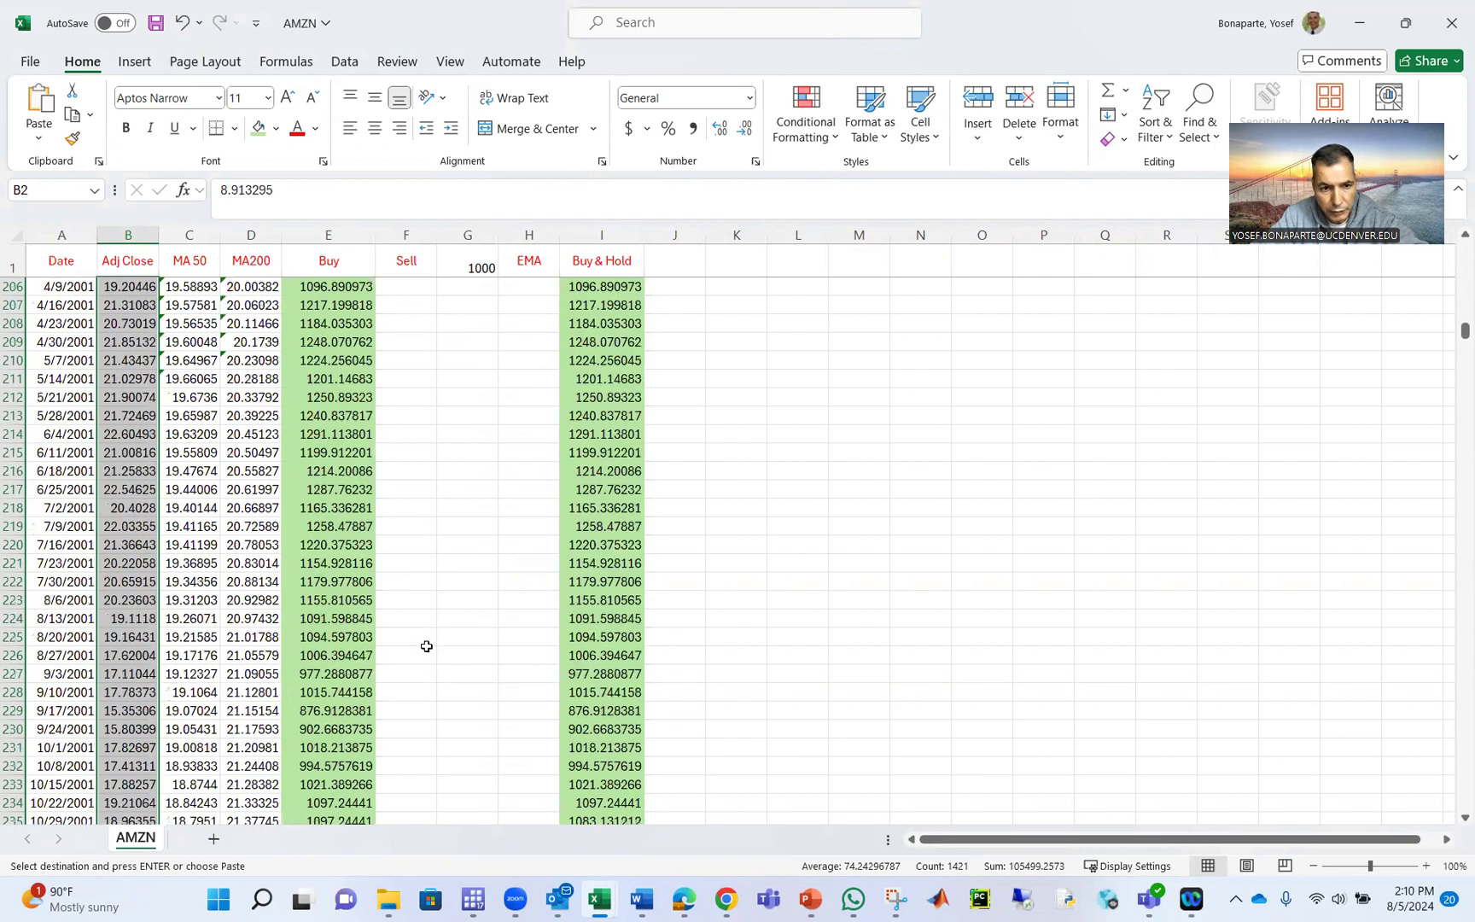
scroll(426, 646, up, 9)
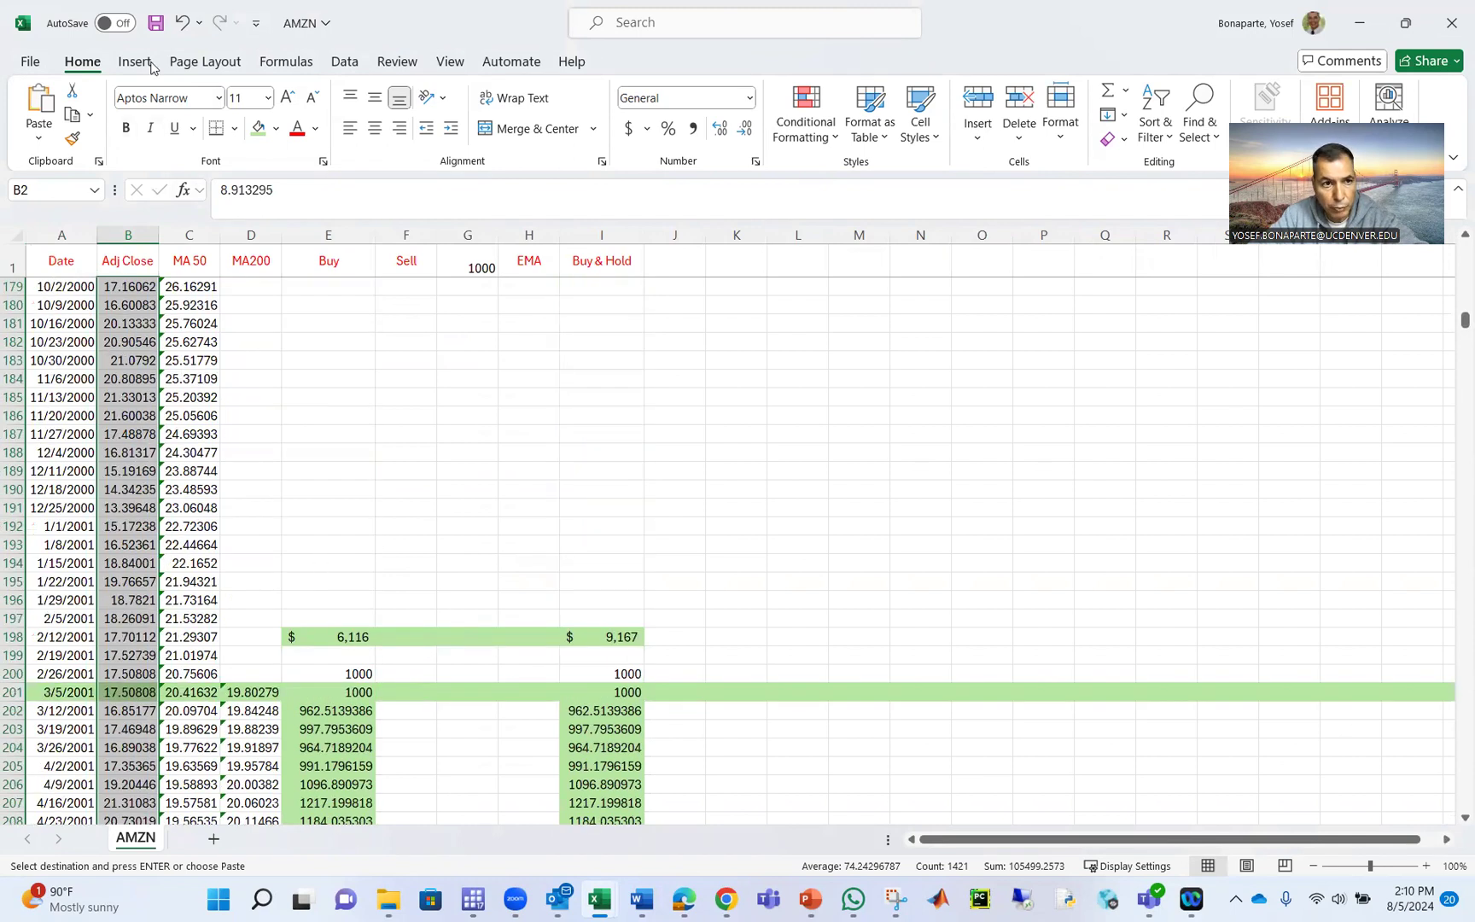
- Undo the MSFT price paste and close the MSFT workbook without saving
click(179, 24)
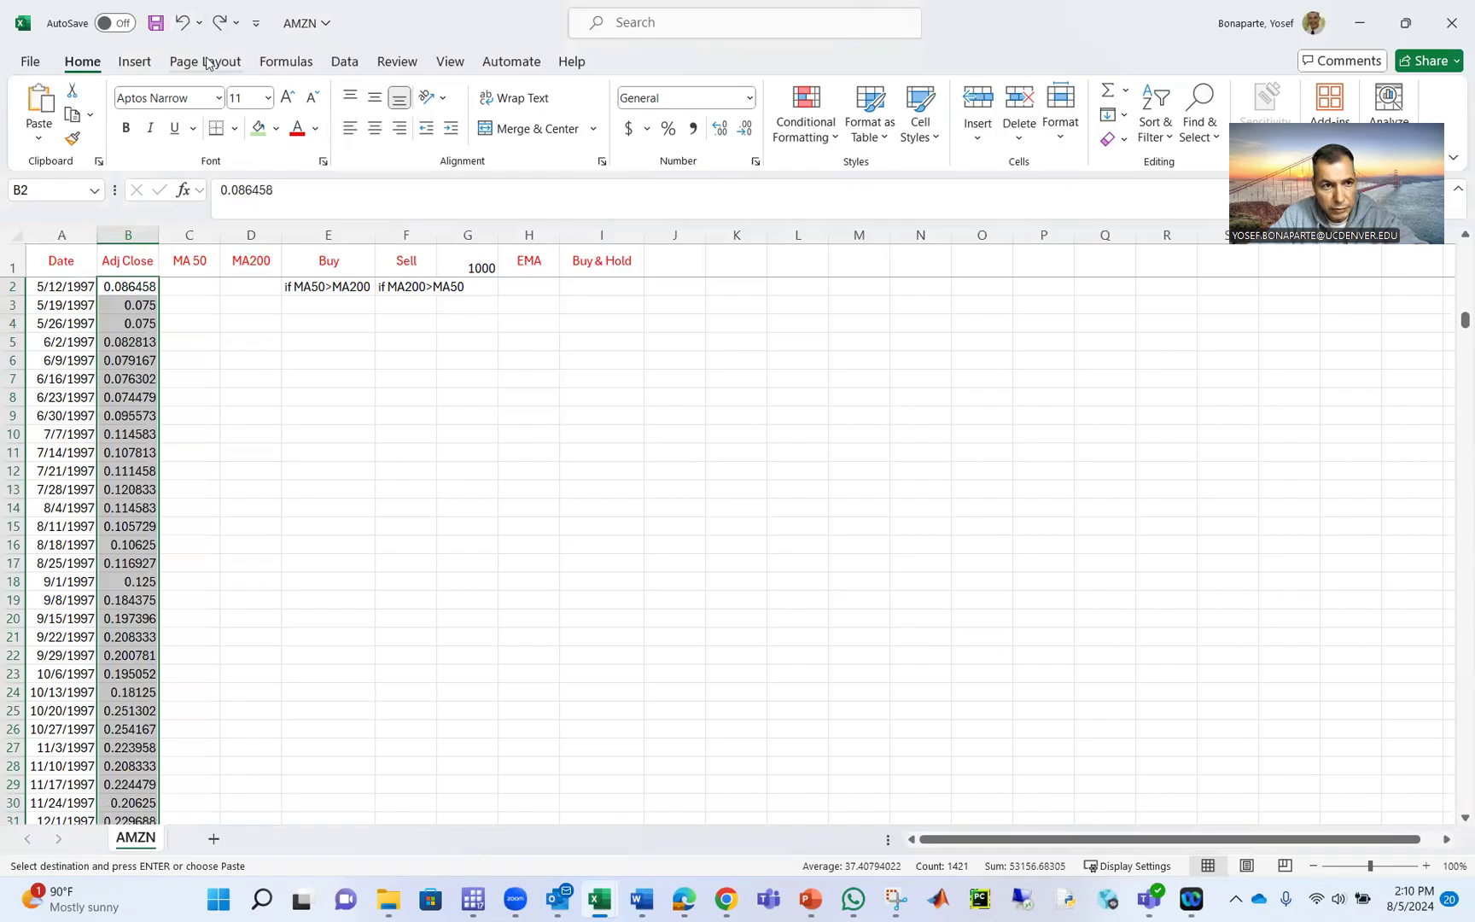
click(184, 26)
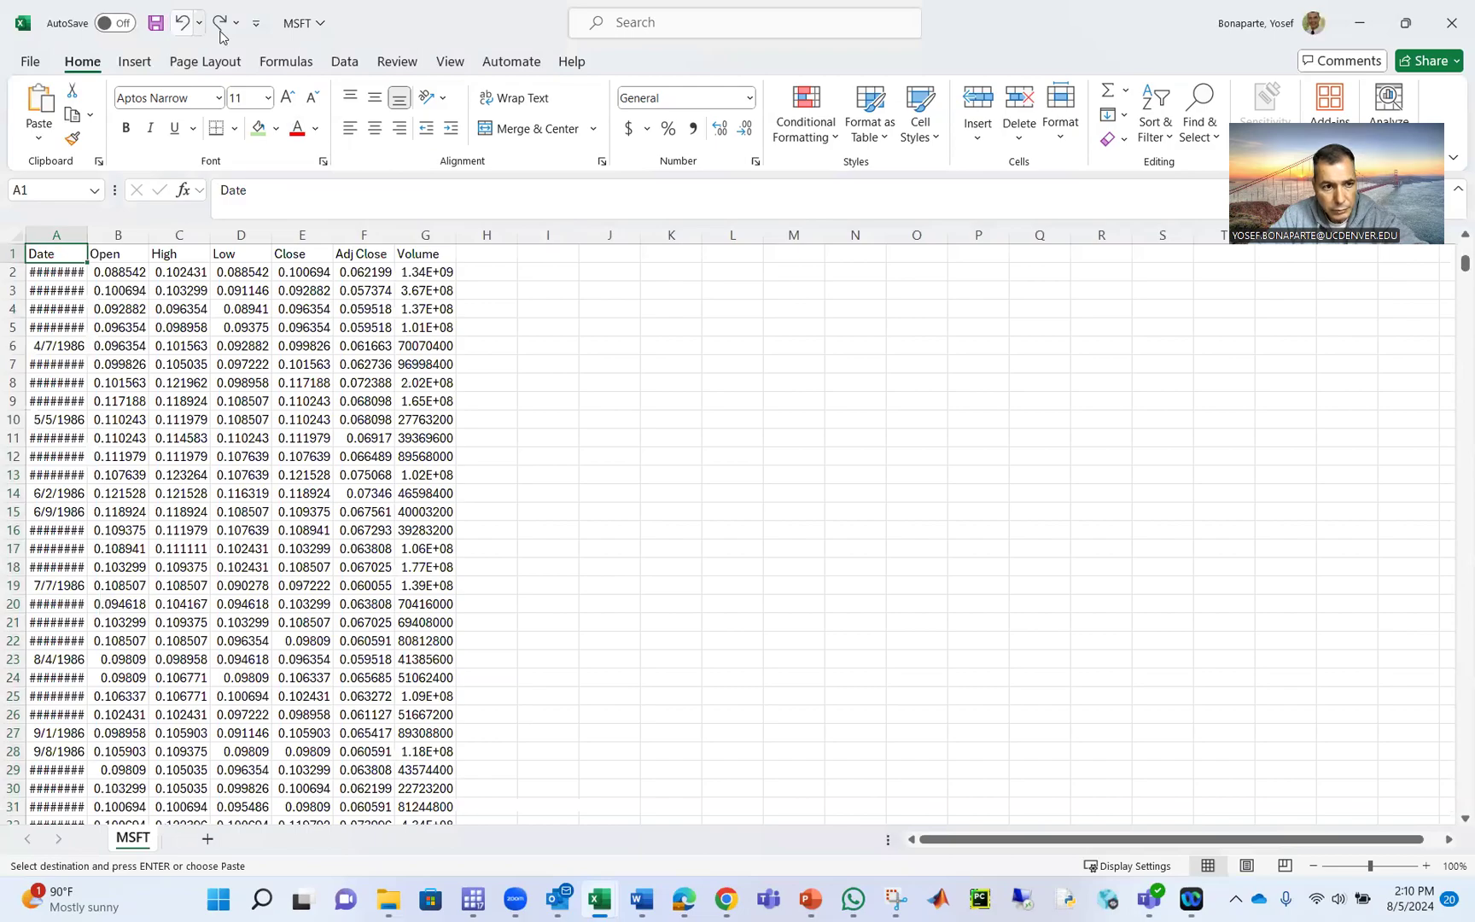
click(1451, 23)
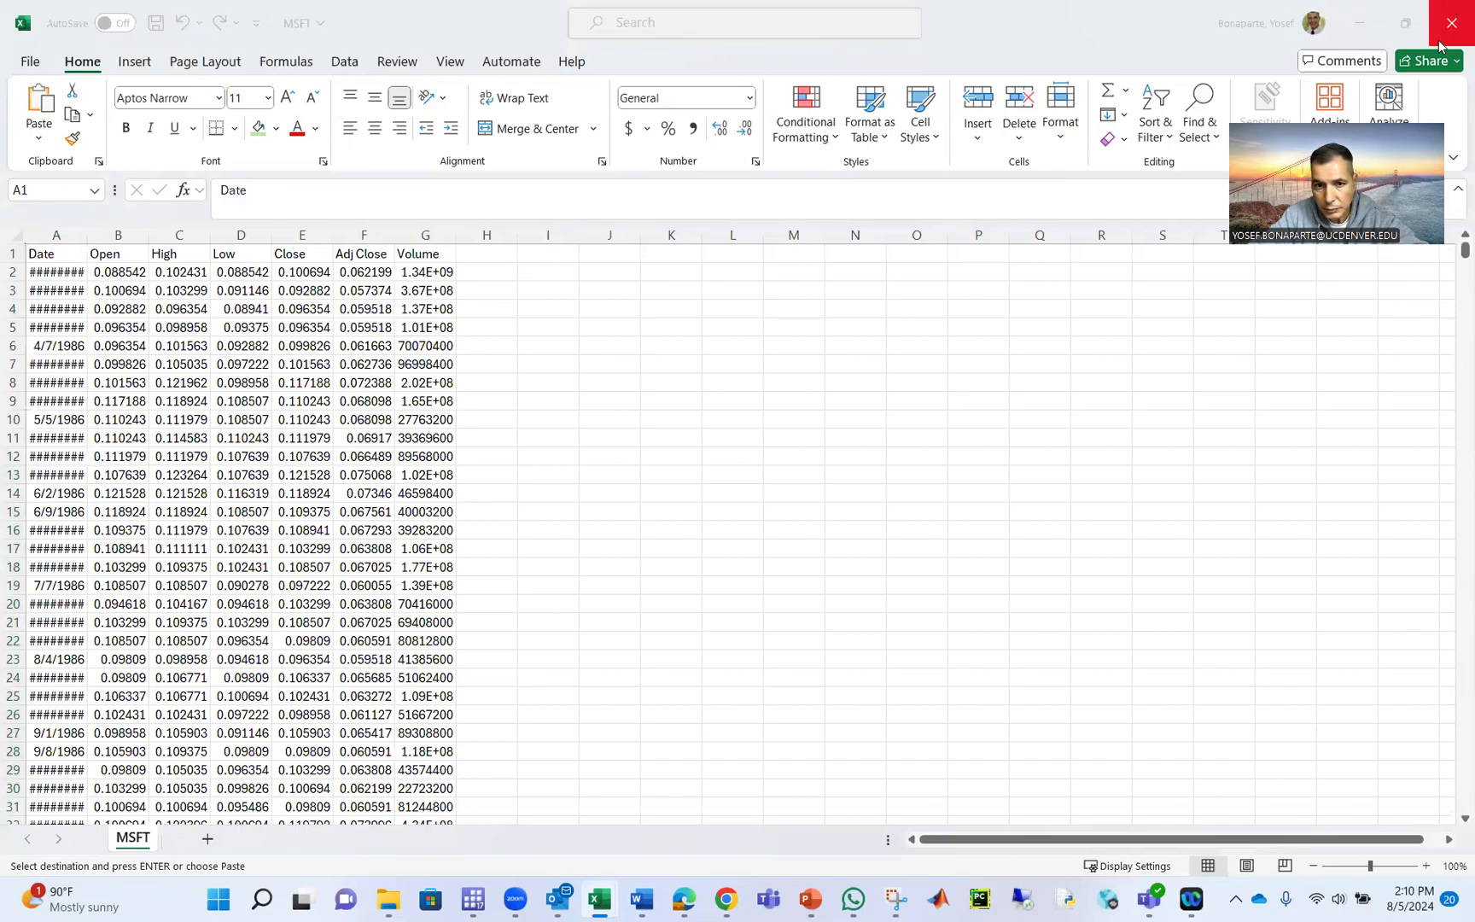
click(893, 705)
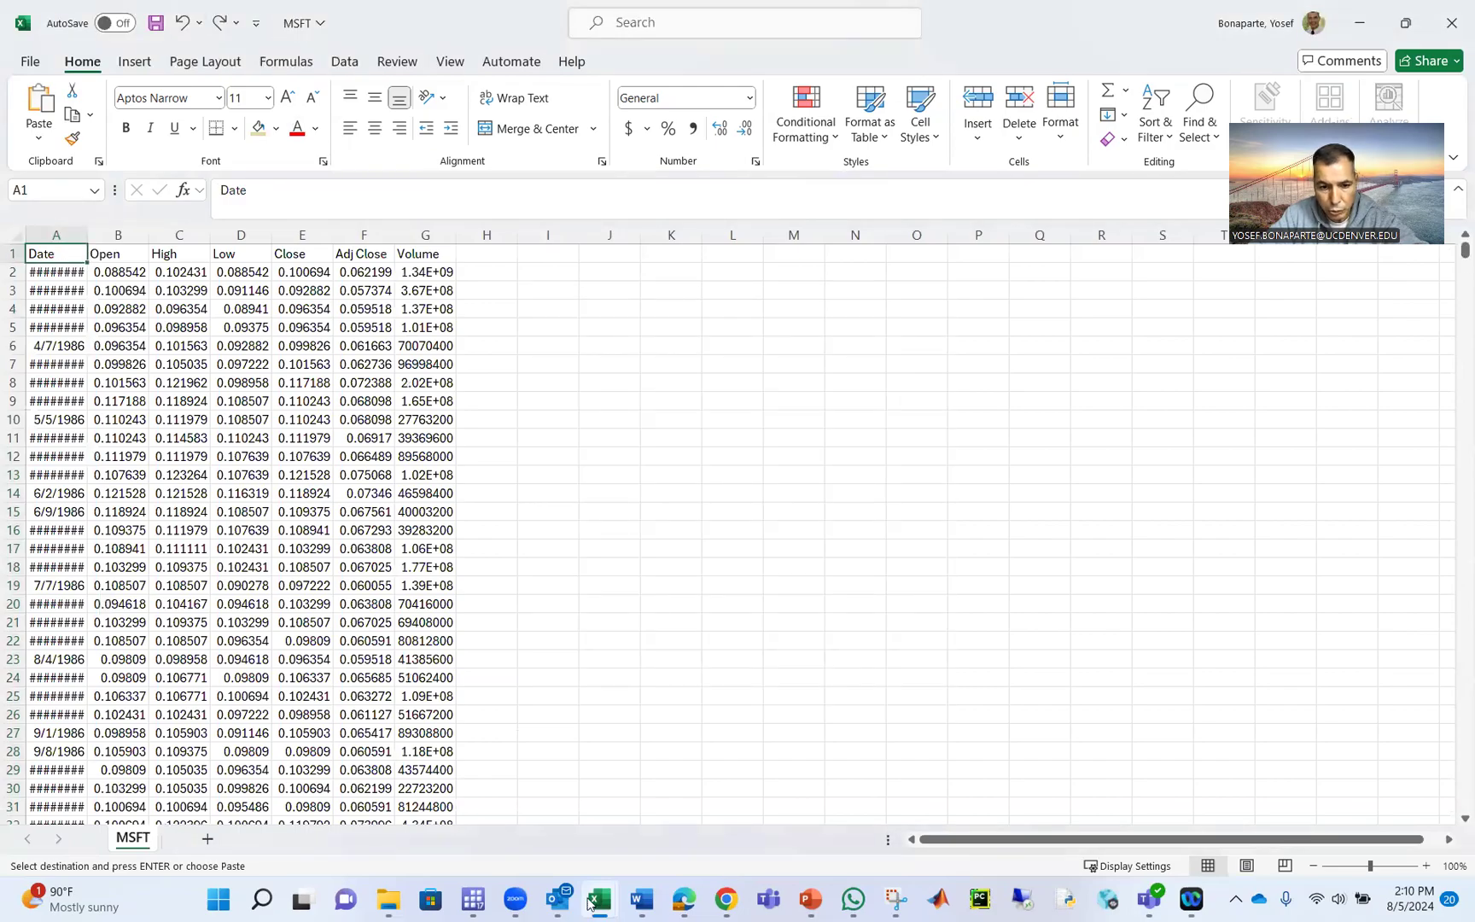
- Return to the AMZN workbook, then view the Golden Cross presentation's title slide
mouse_move(599, 898)
click(679, 821)
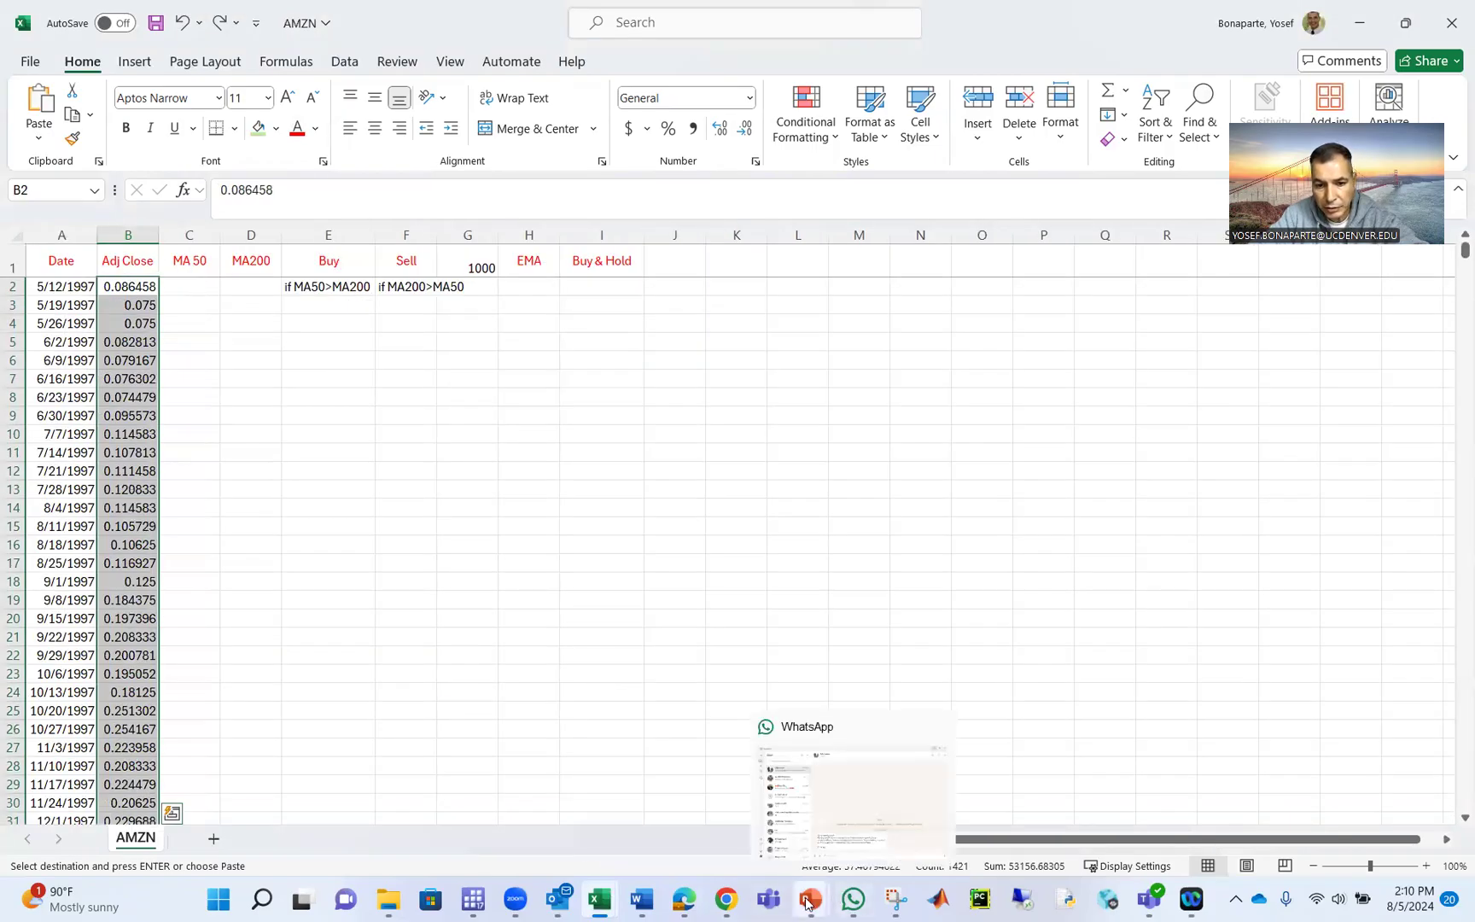
mouse_move(810, 901)
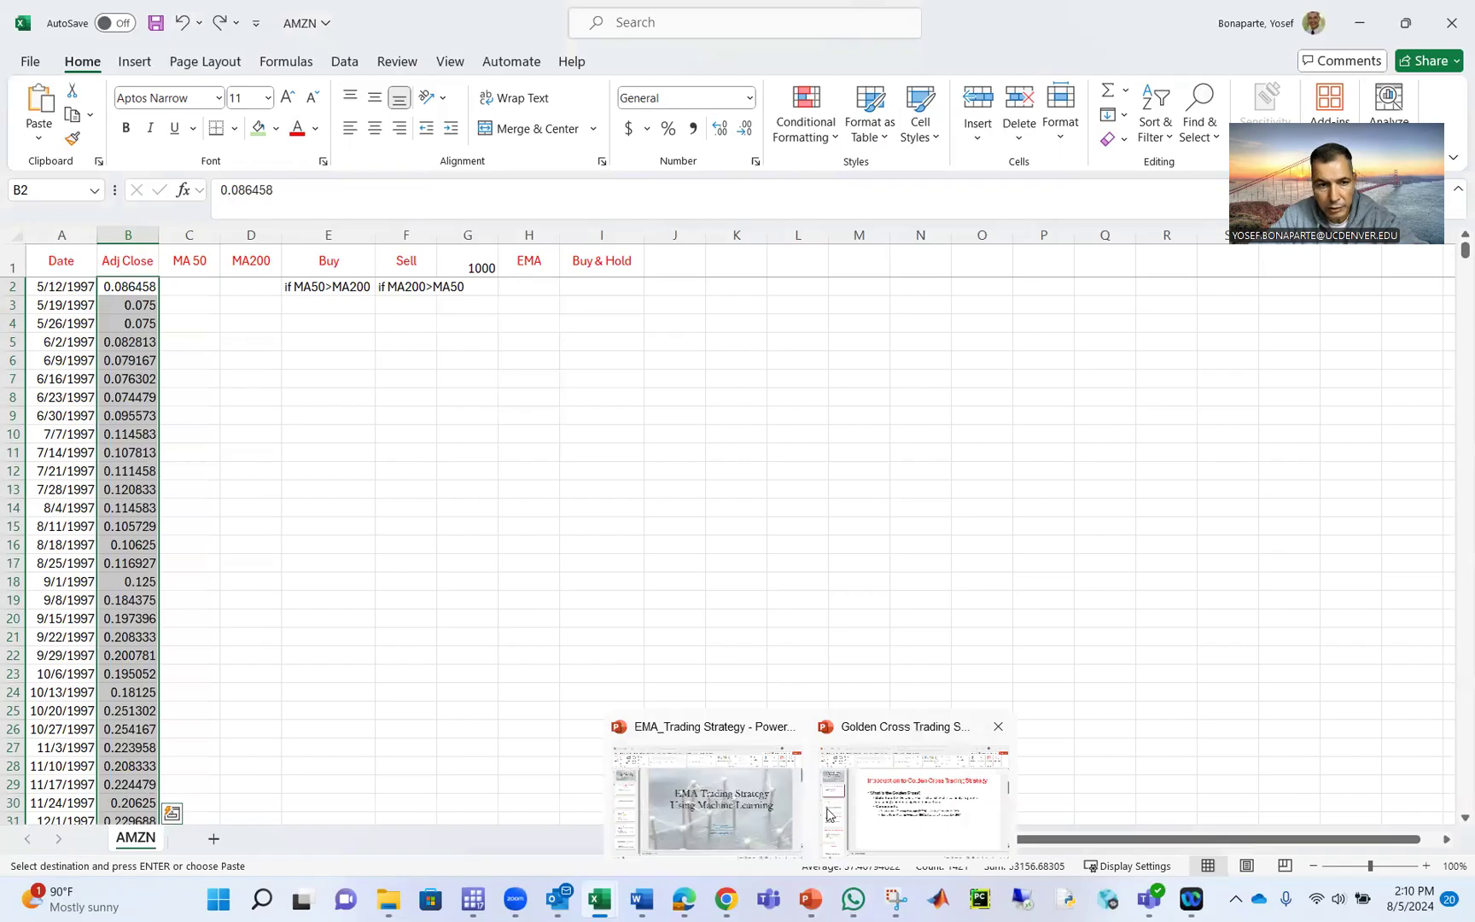
click(827, 813)
click(111, 271)
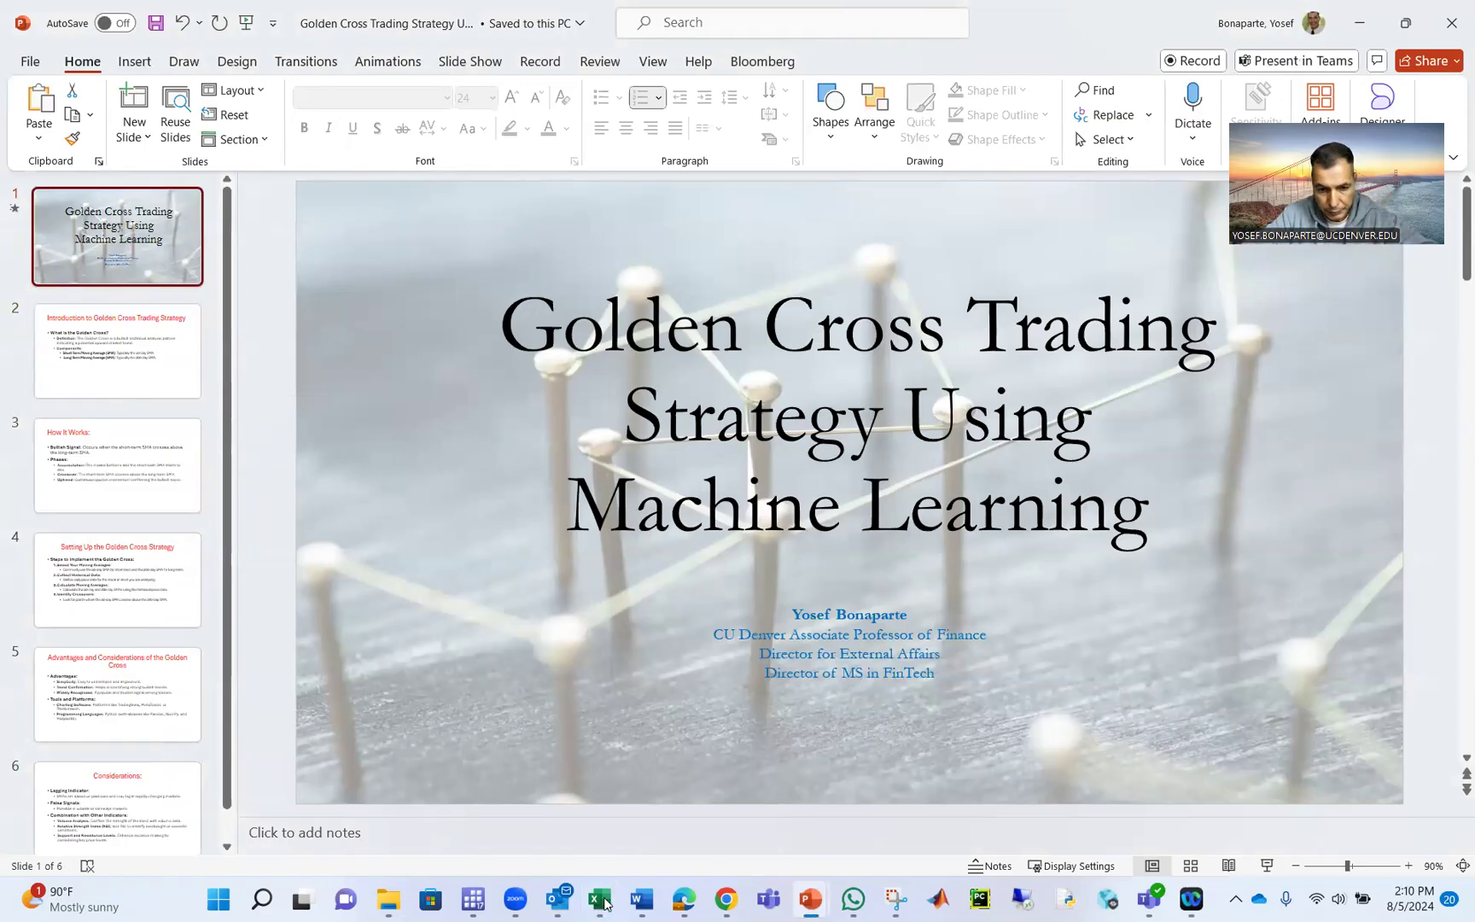
- Enter 'Machine learning does the backtesting for your GoldenCross trading strategy' in AMZN cell I3
mouse_move(604, 902)
click(636, 823)
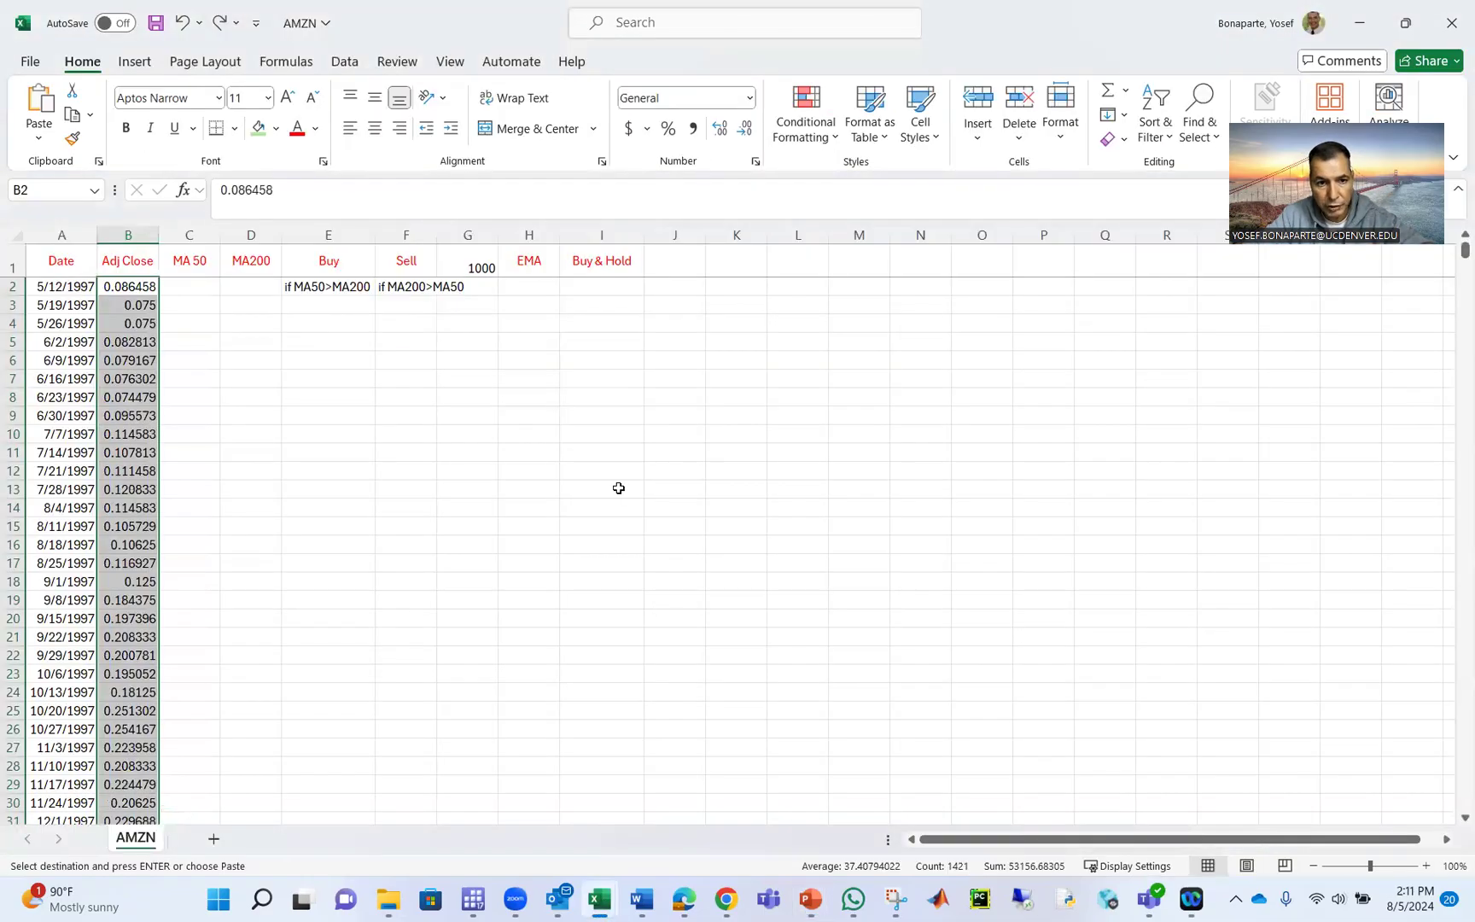
click(591, 309)
text(Mac)
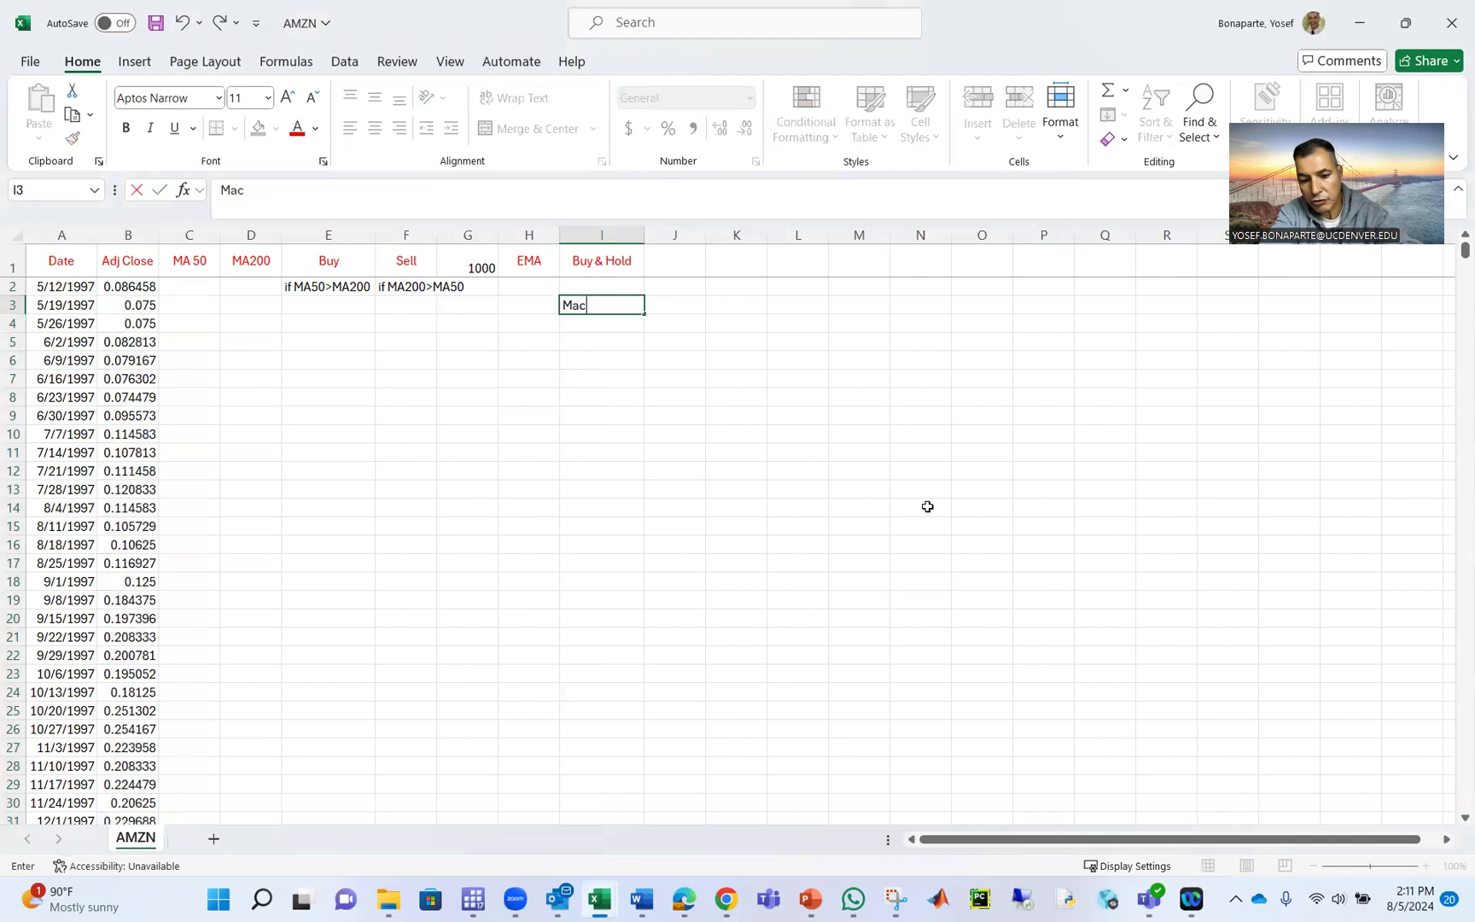
text(hine learnin)
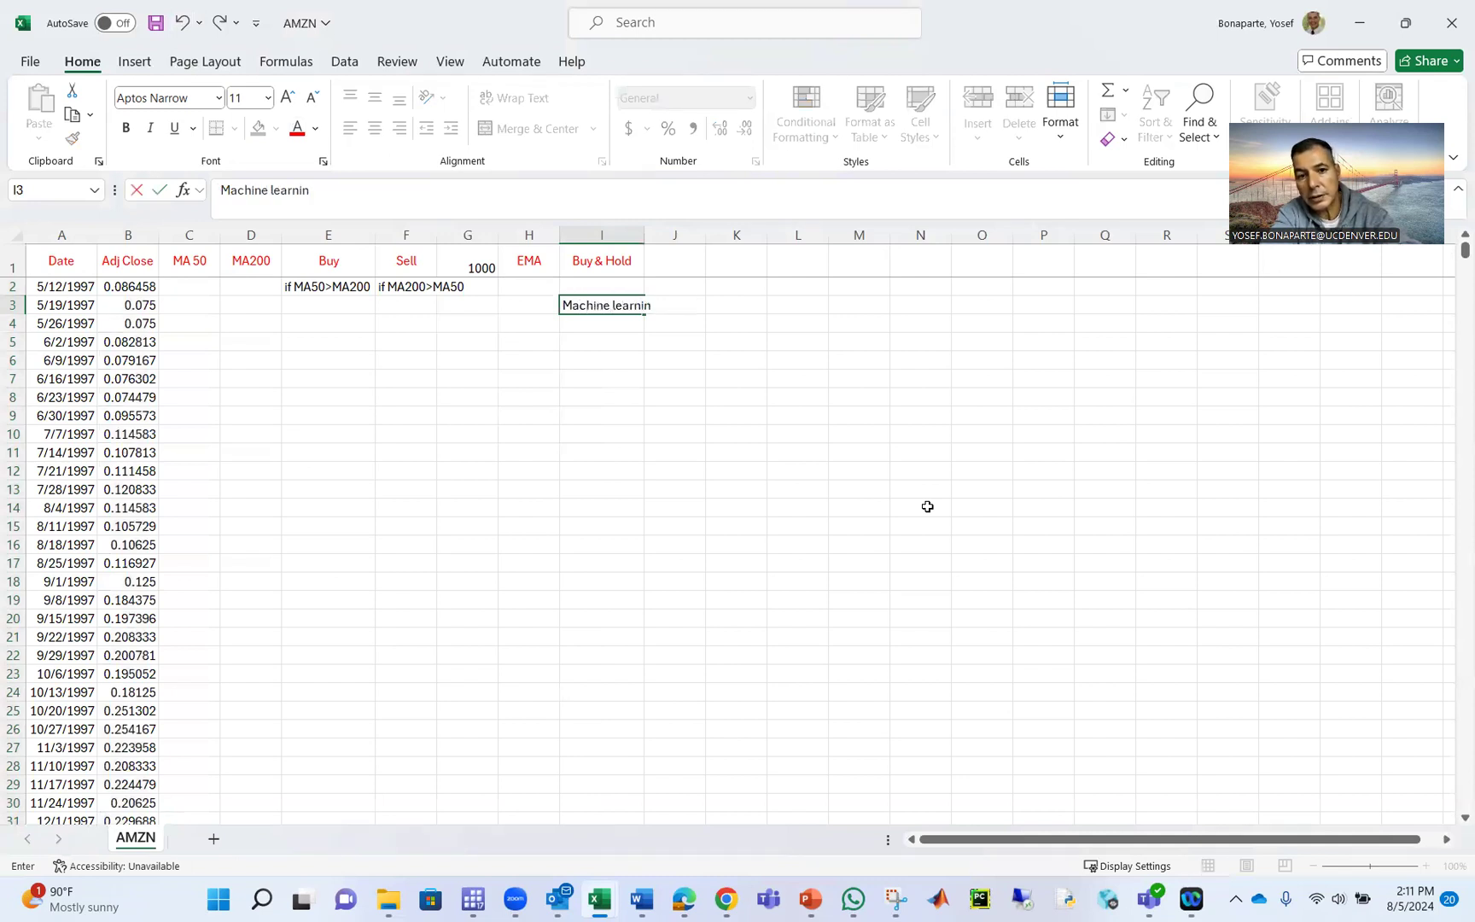
text(g does the )
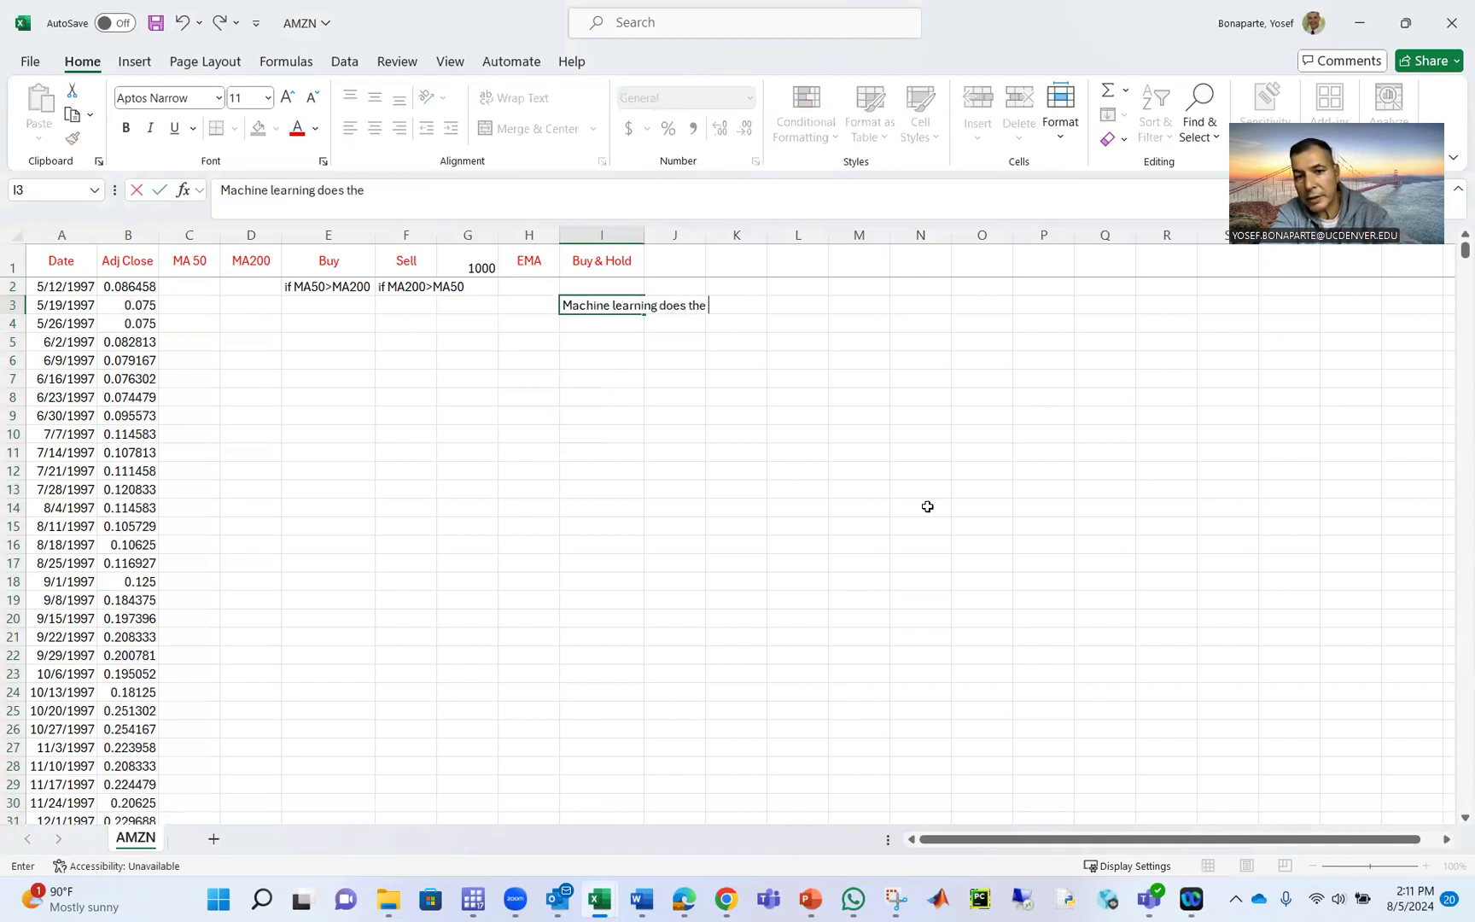
text(backtesting )
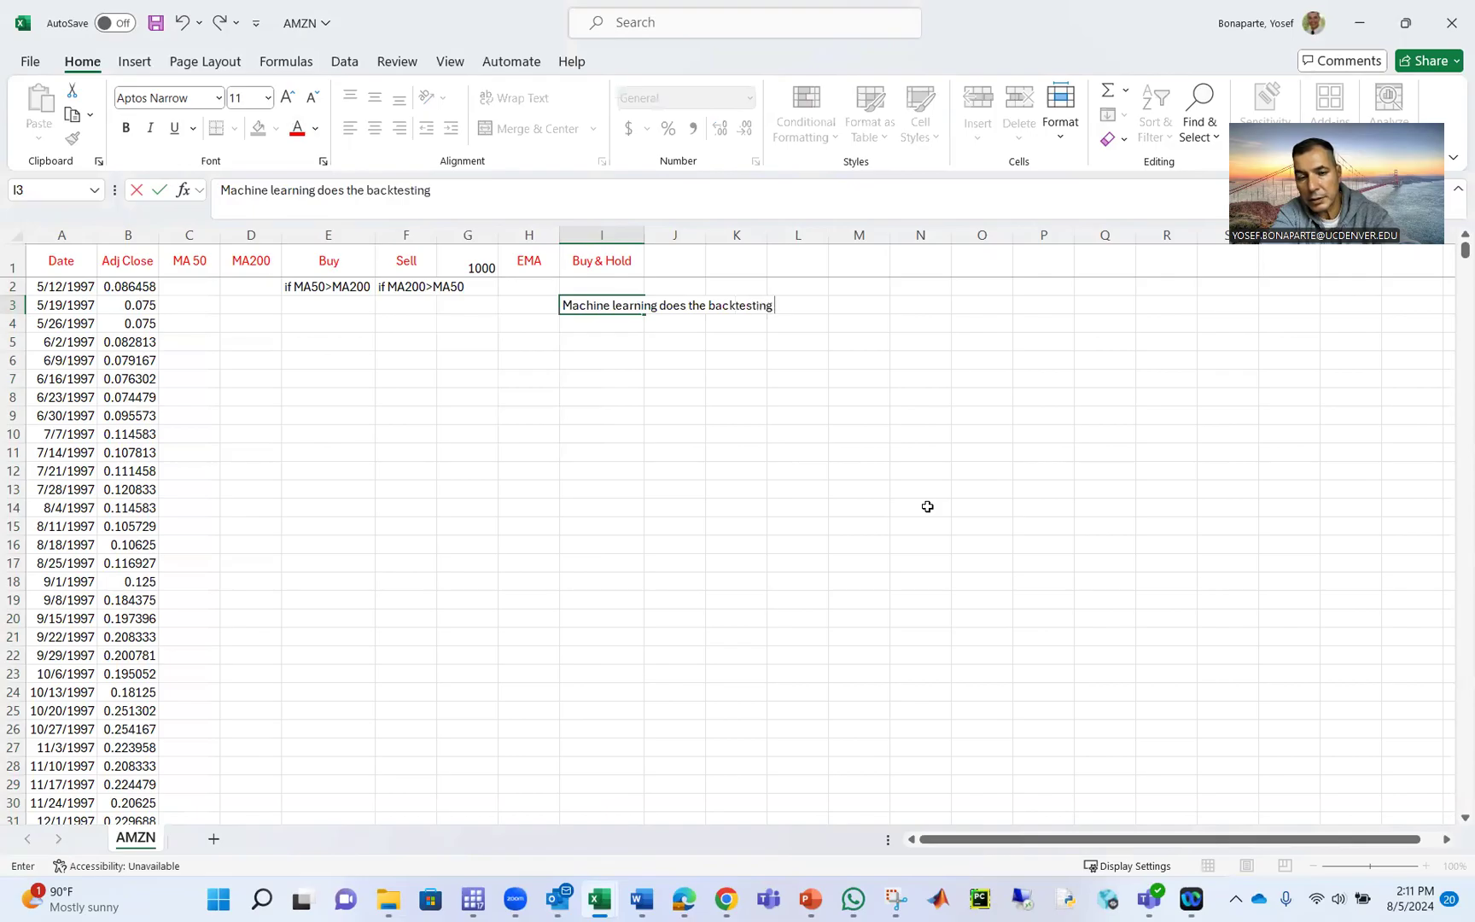
text(for your)
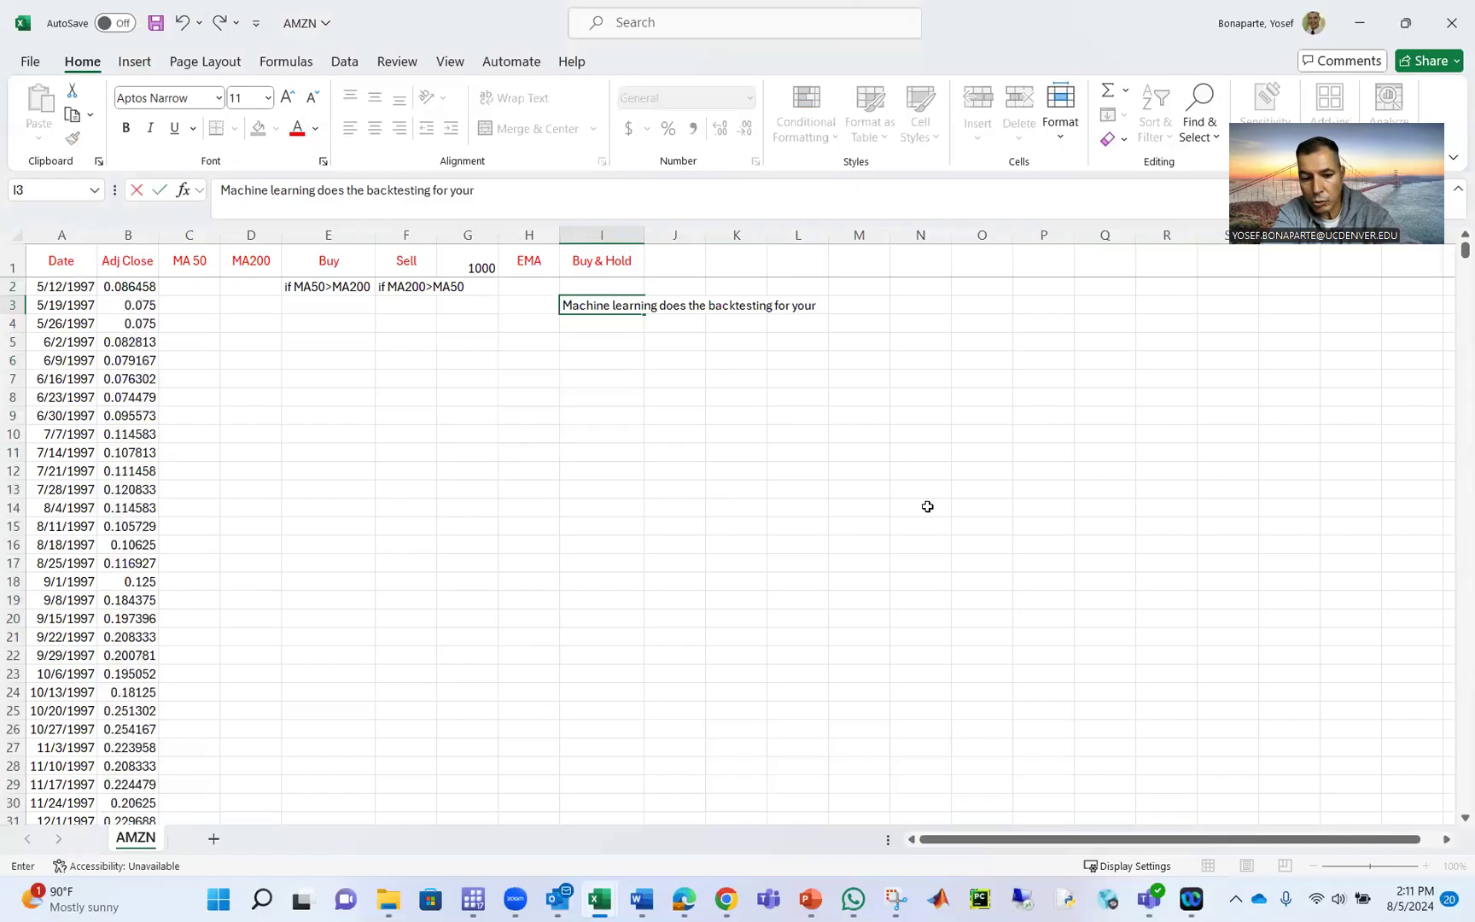
text( Golden)
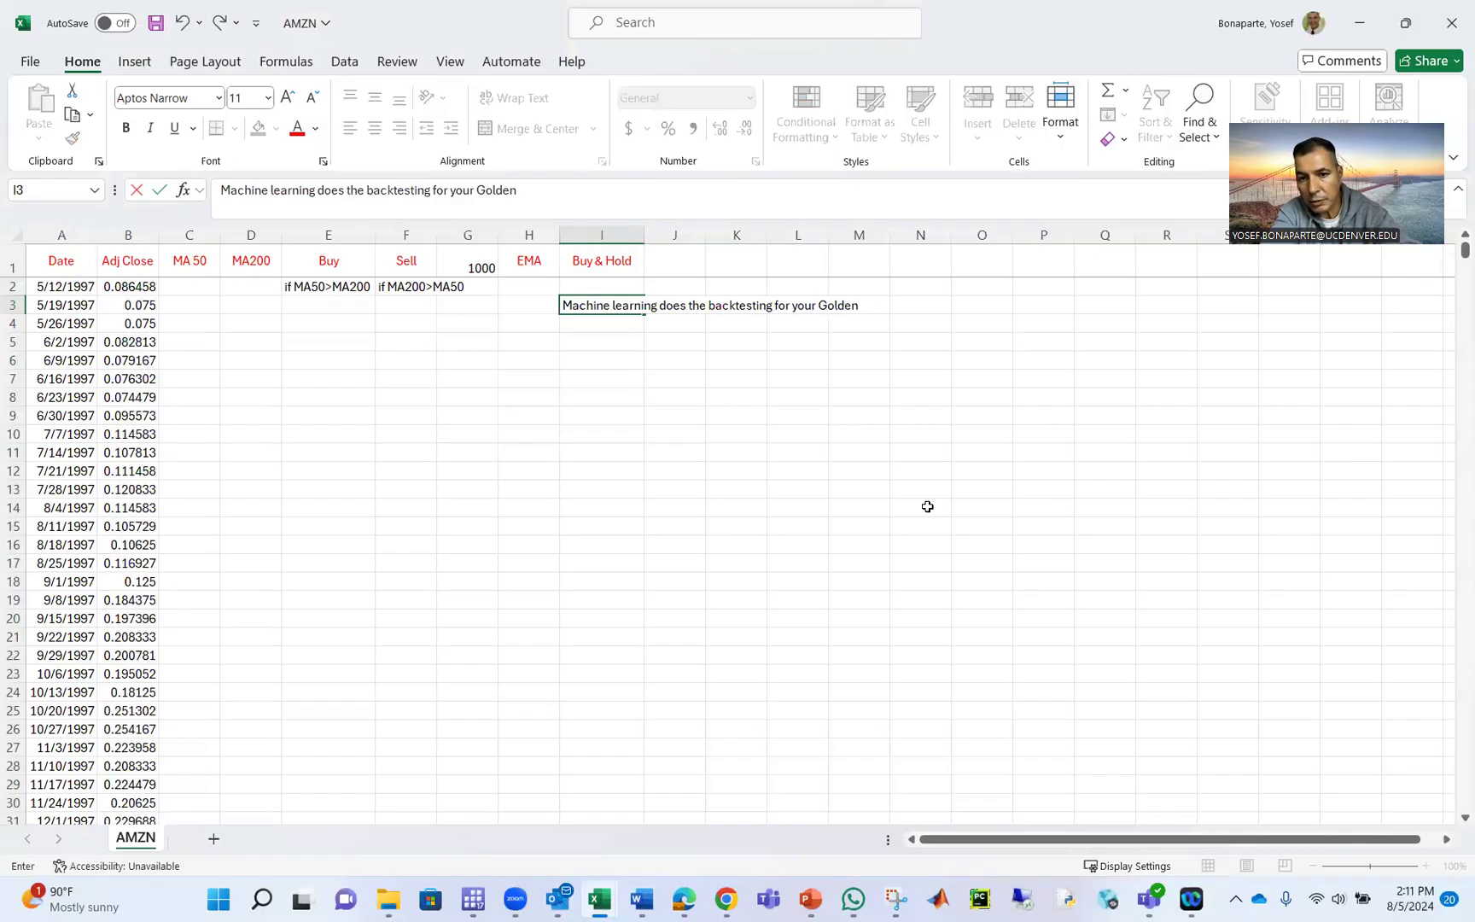
text(Cross trading strategy)
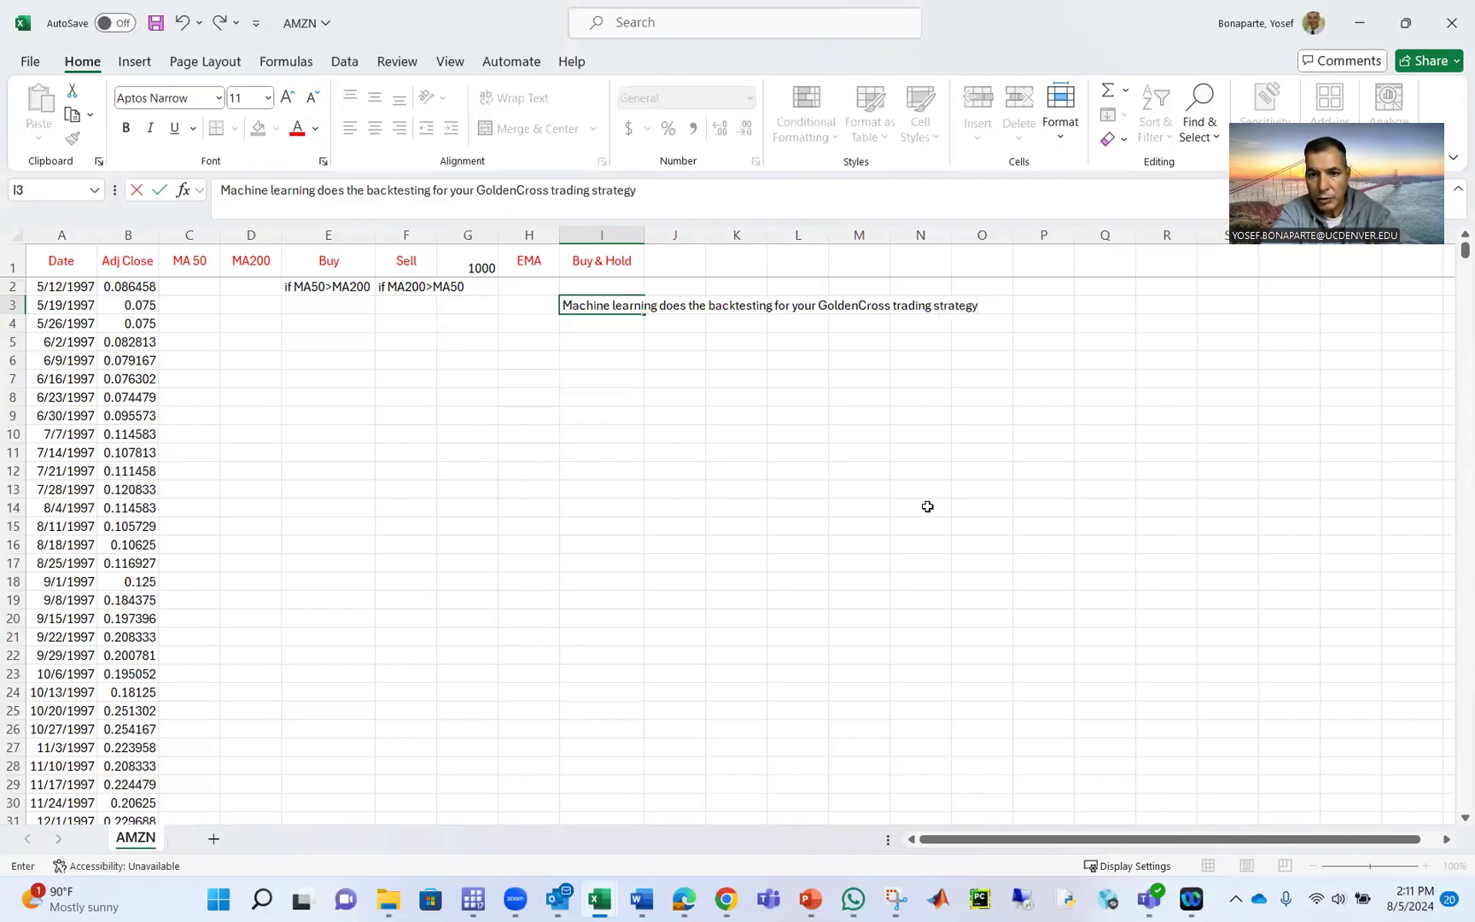
key(Return)
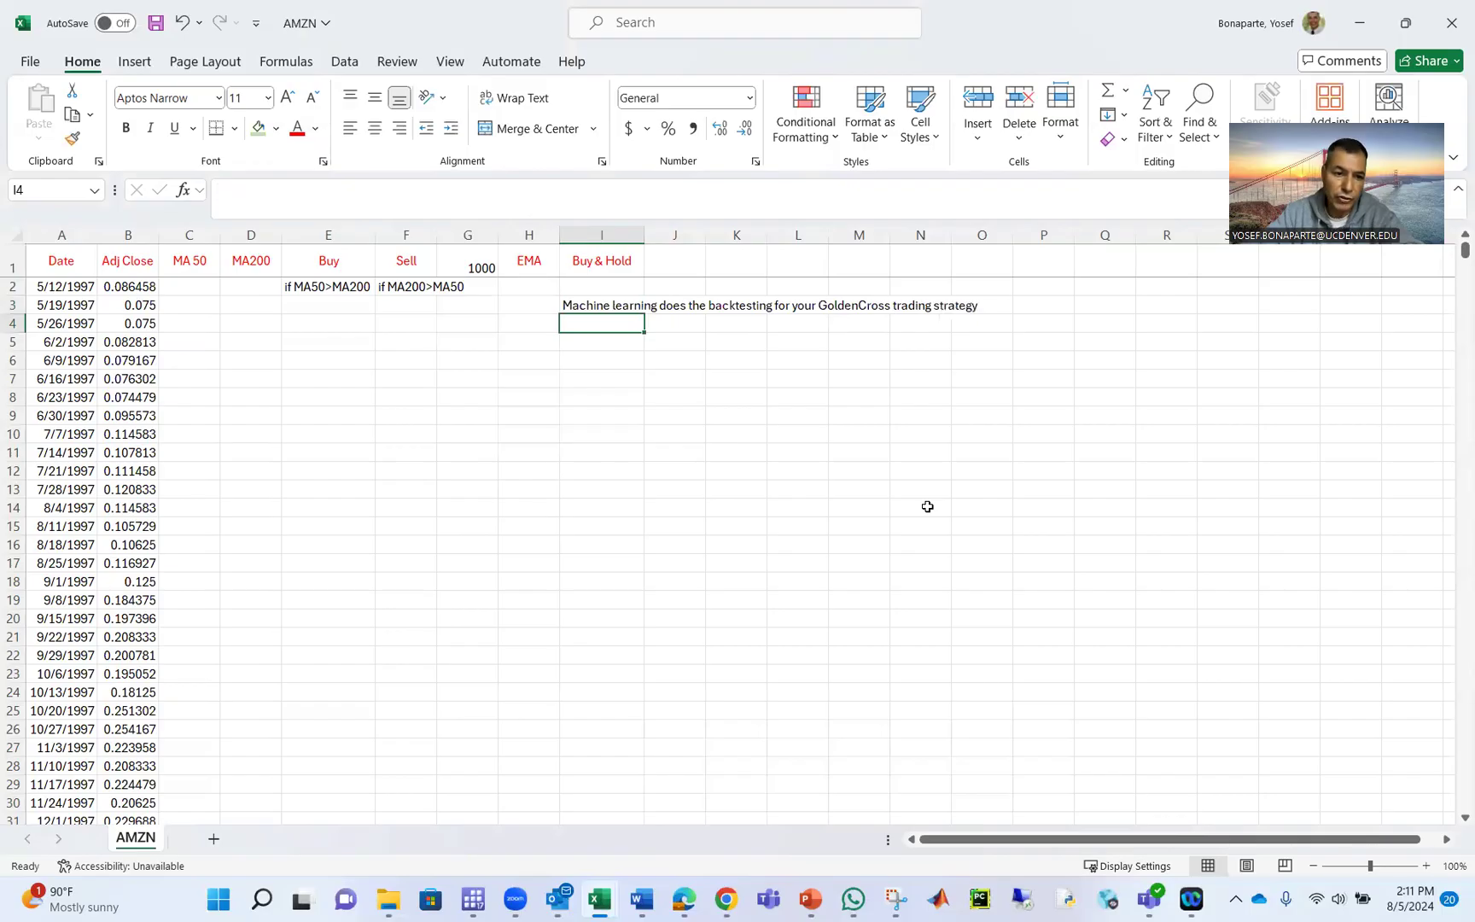
scroll(553, 632, down, 20)
scroll(348, 705, down, 20)
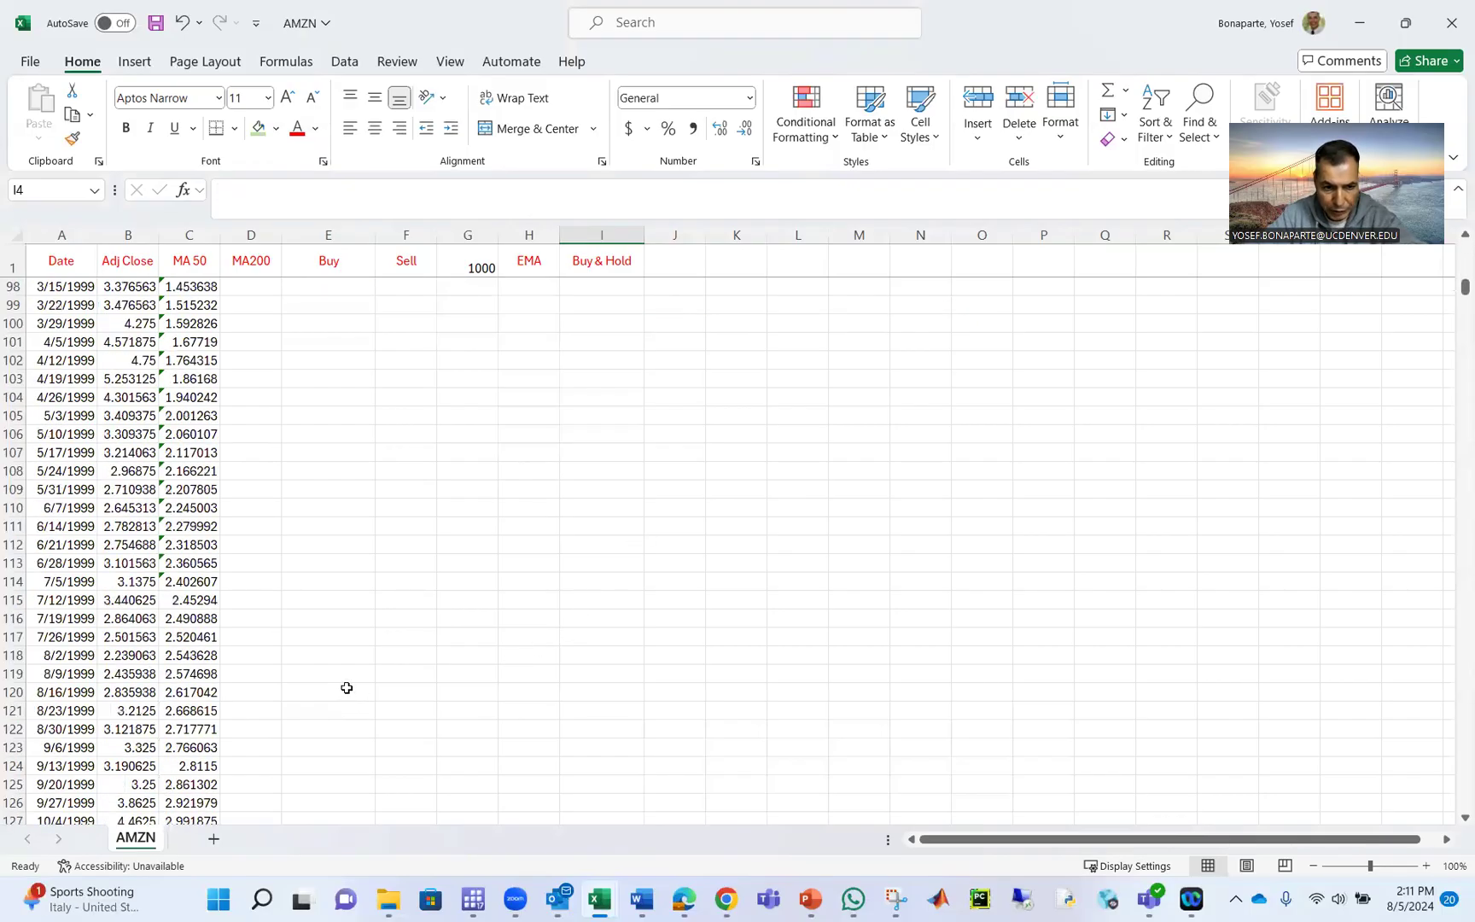
scroll(358, 655, up, 6)
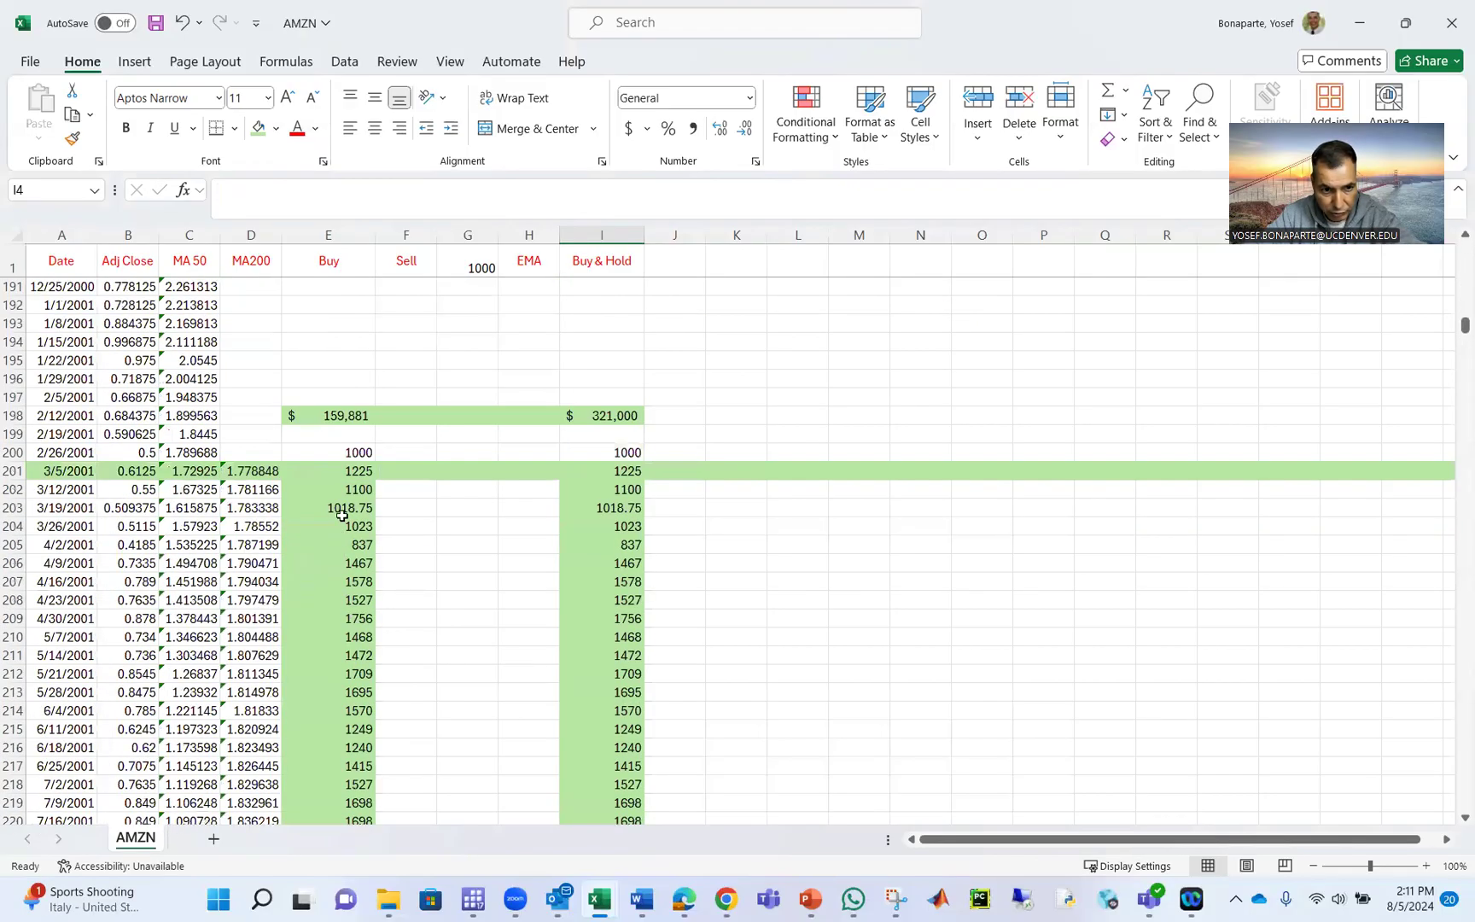
click(352, 470)
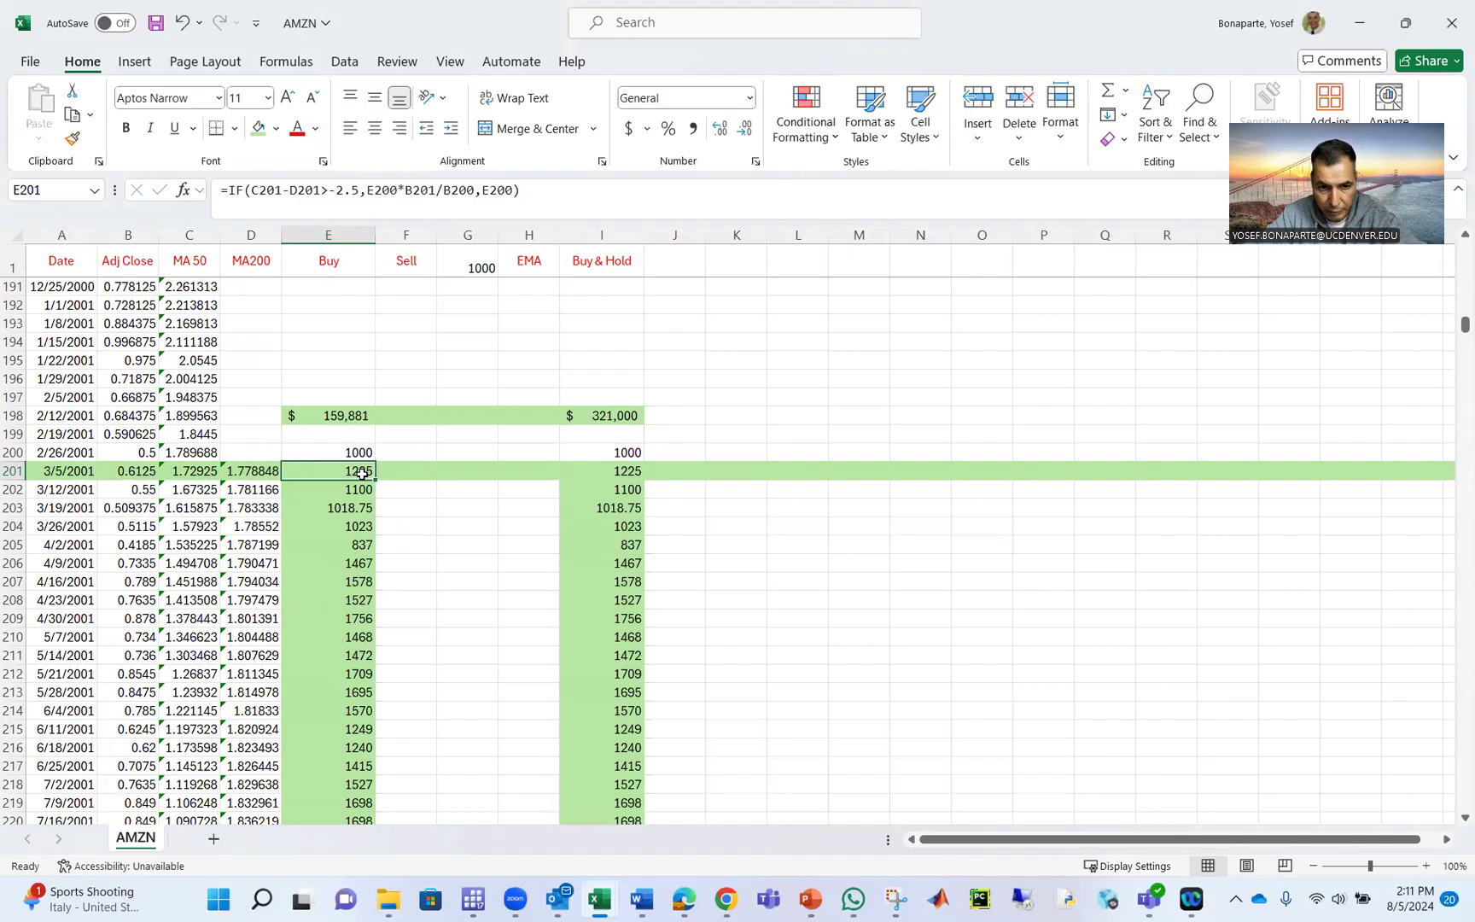
click(584, 471)
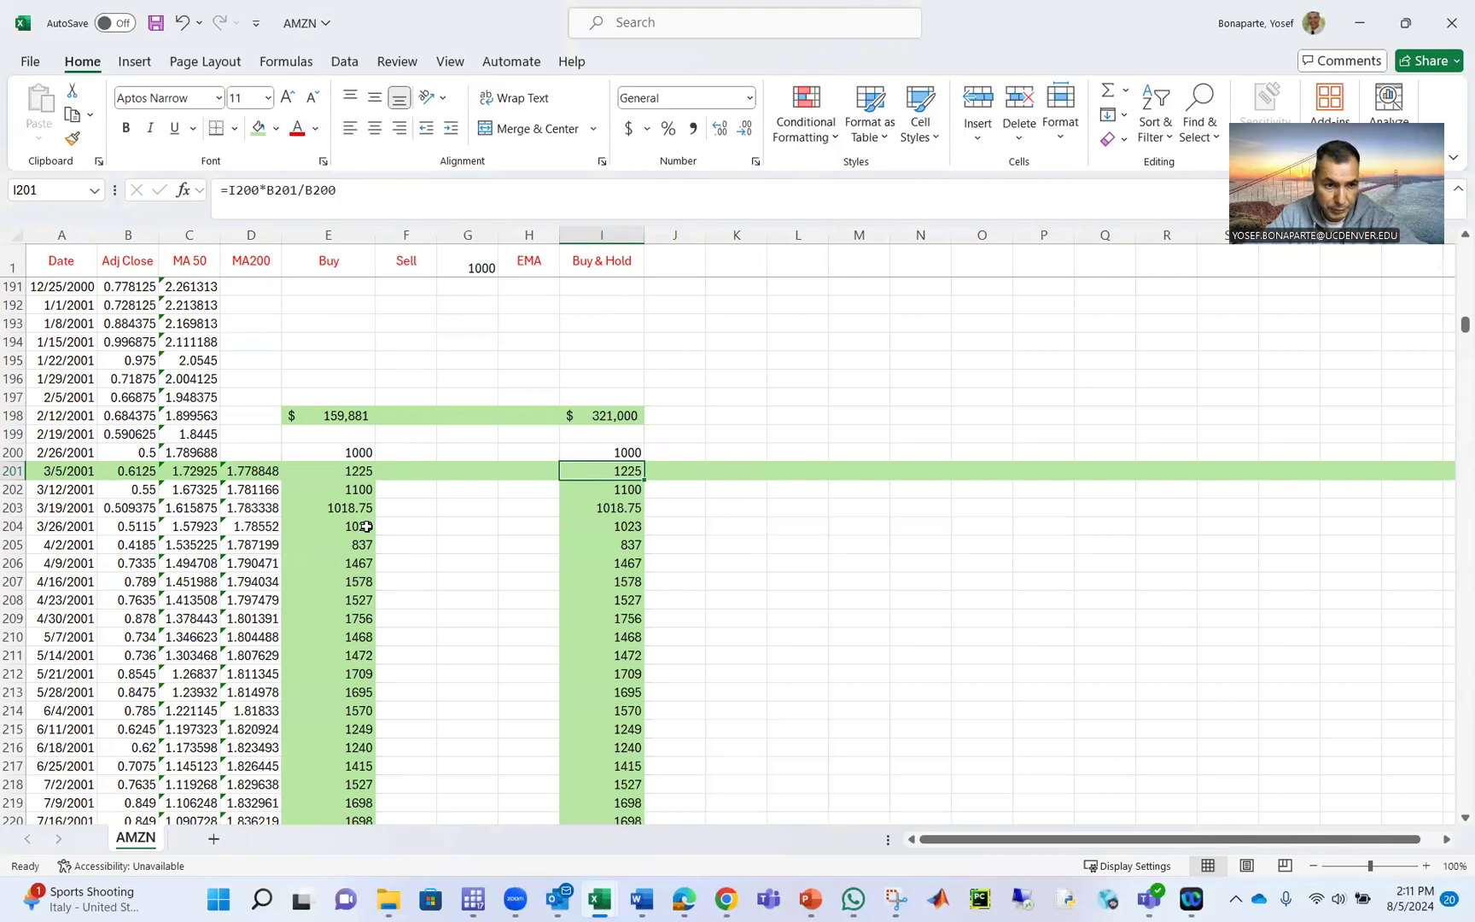
click(342, 494)
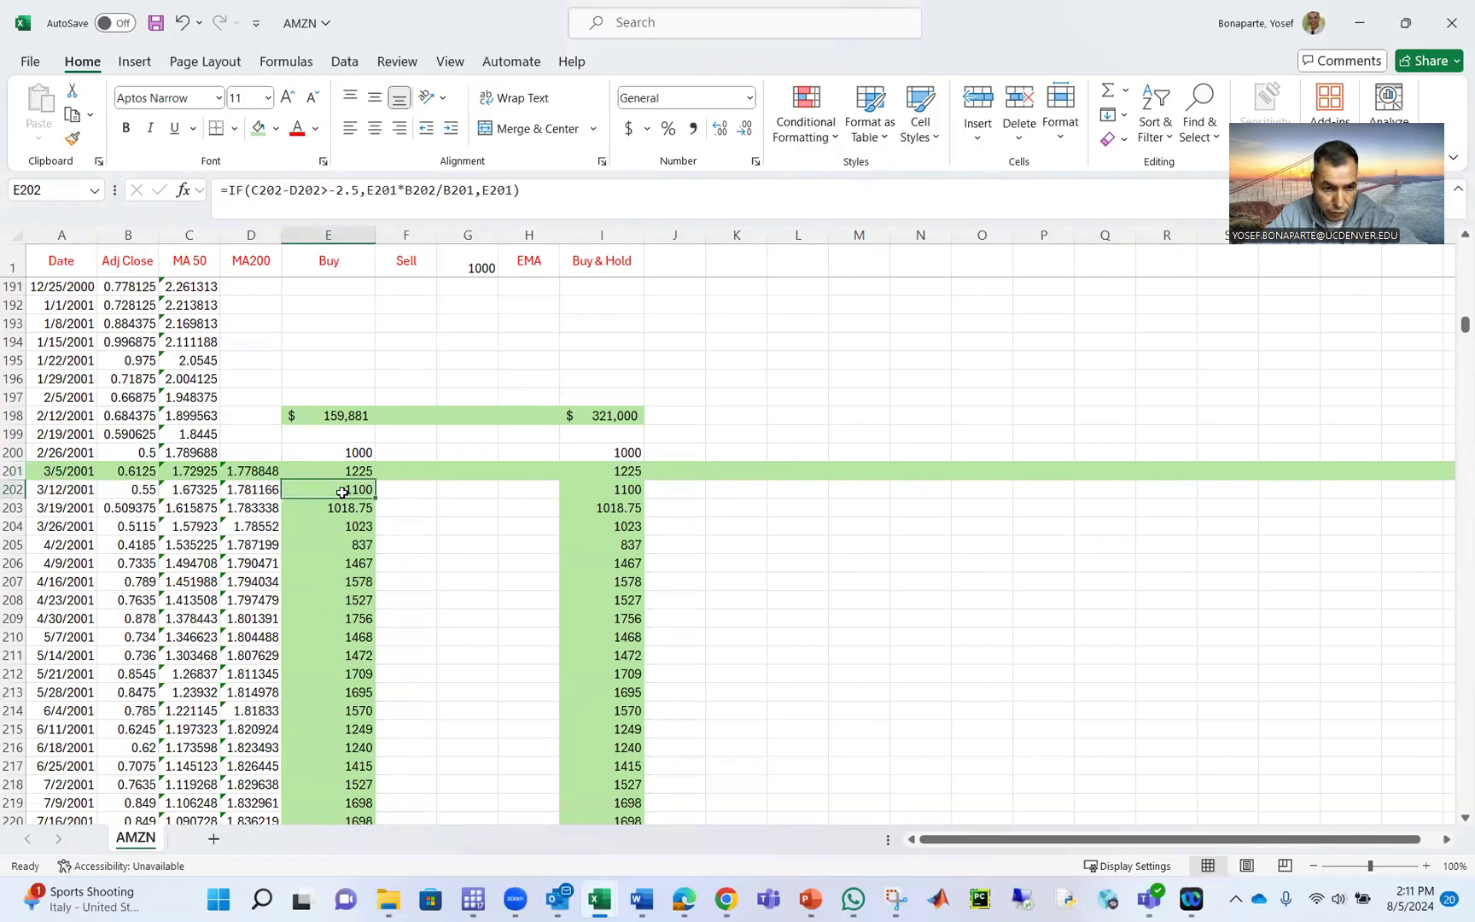
click(343, 508)
click(343, 526)
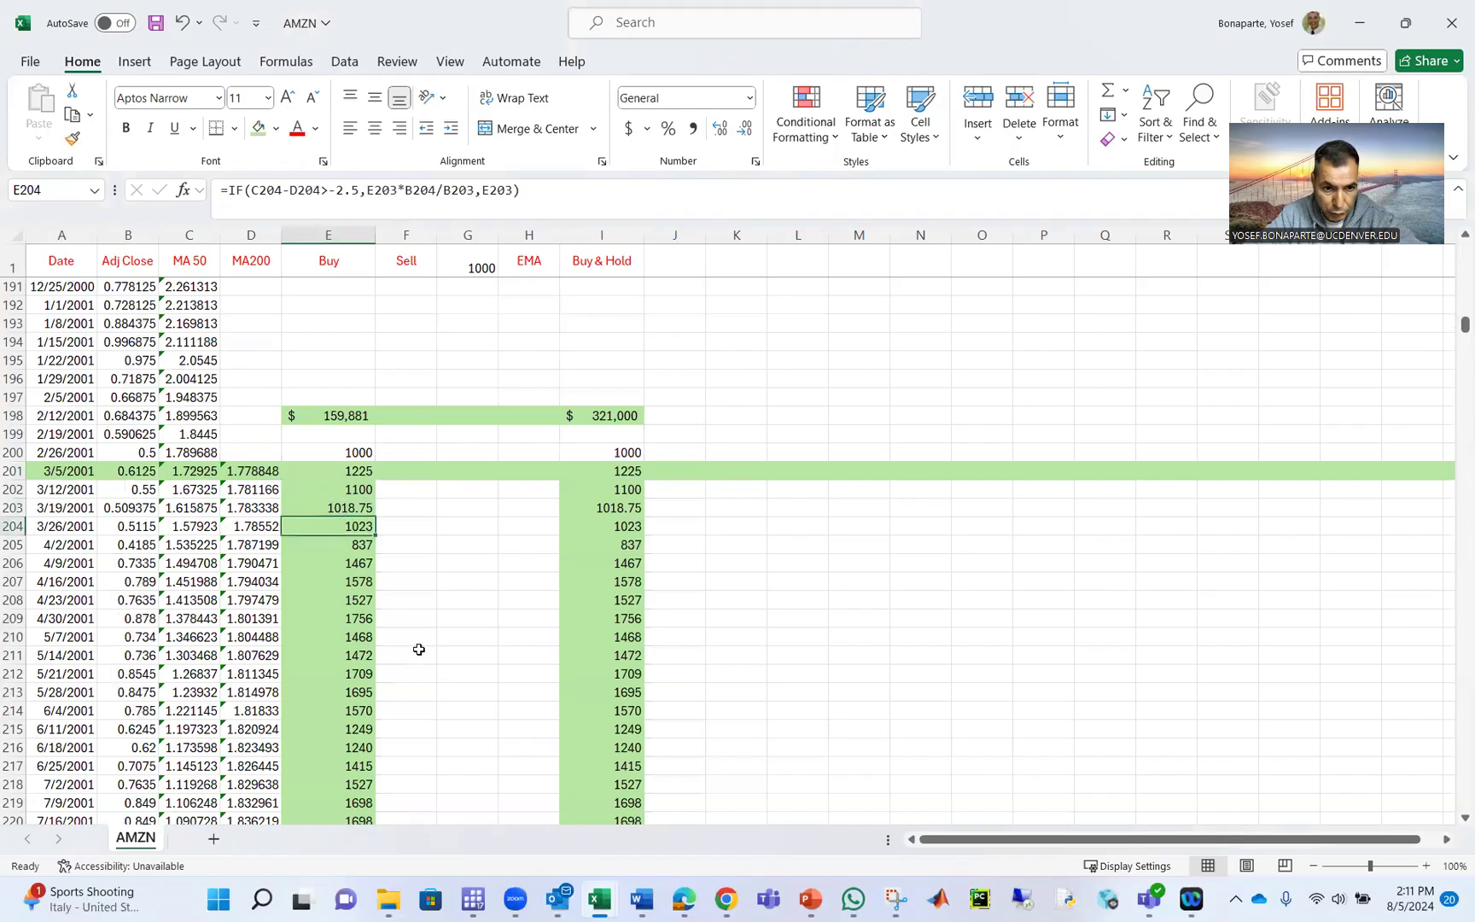
scroll(389, 750, down, 11)
scroll(388, 750, up, 17)
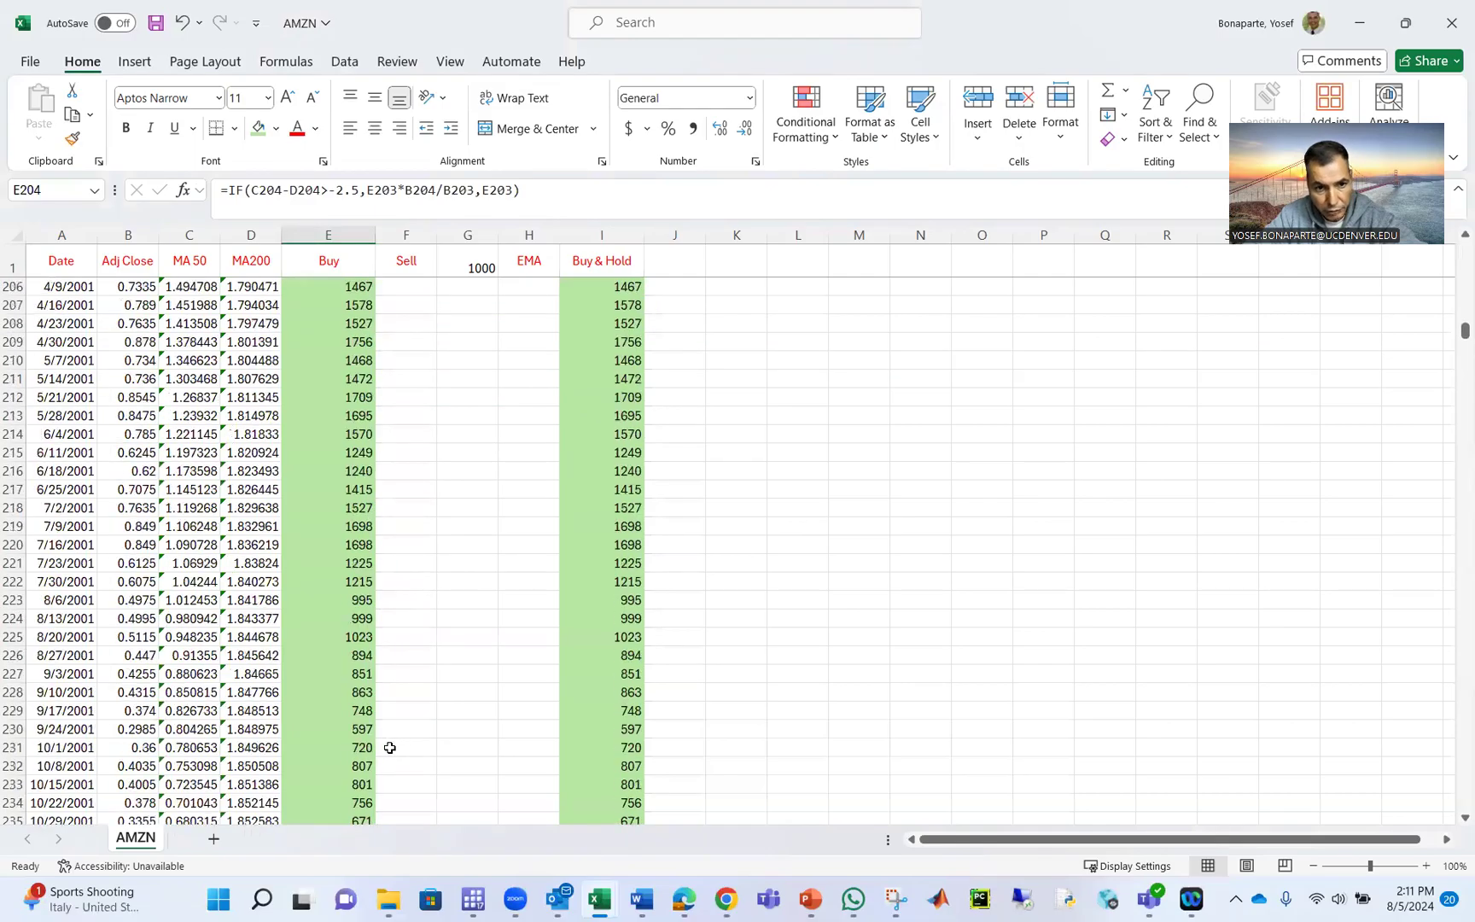
click(346, 748)
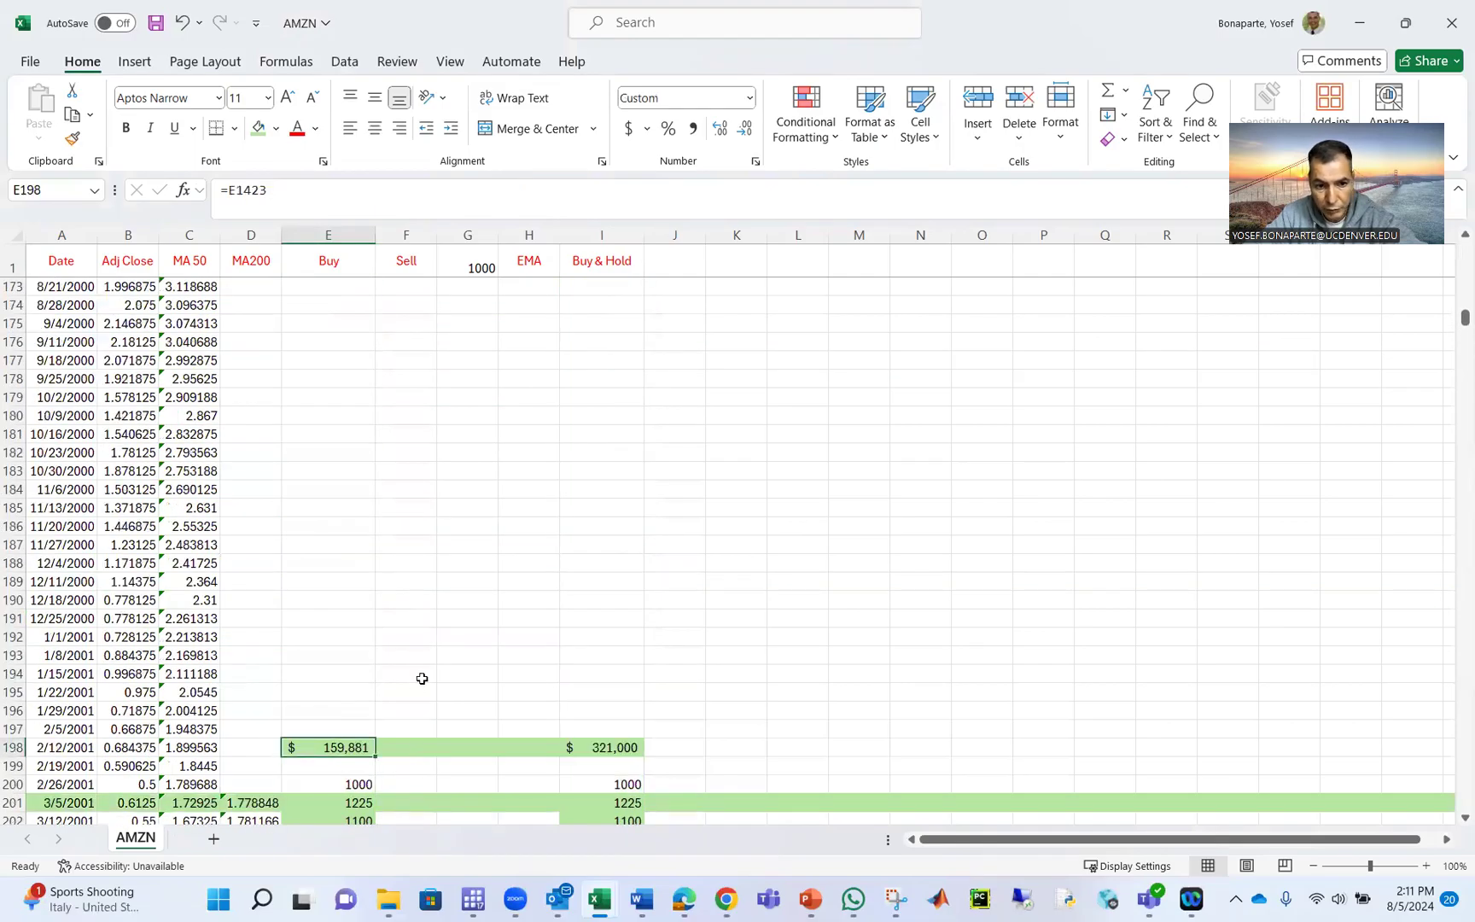
scroll(421, 679, down, 1)
scroll(659, 742, down, 1)
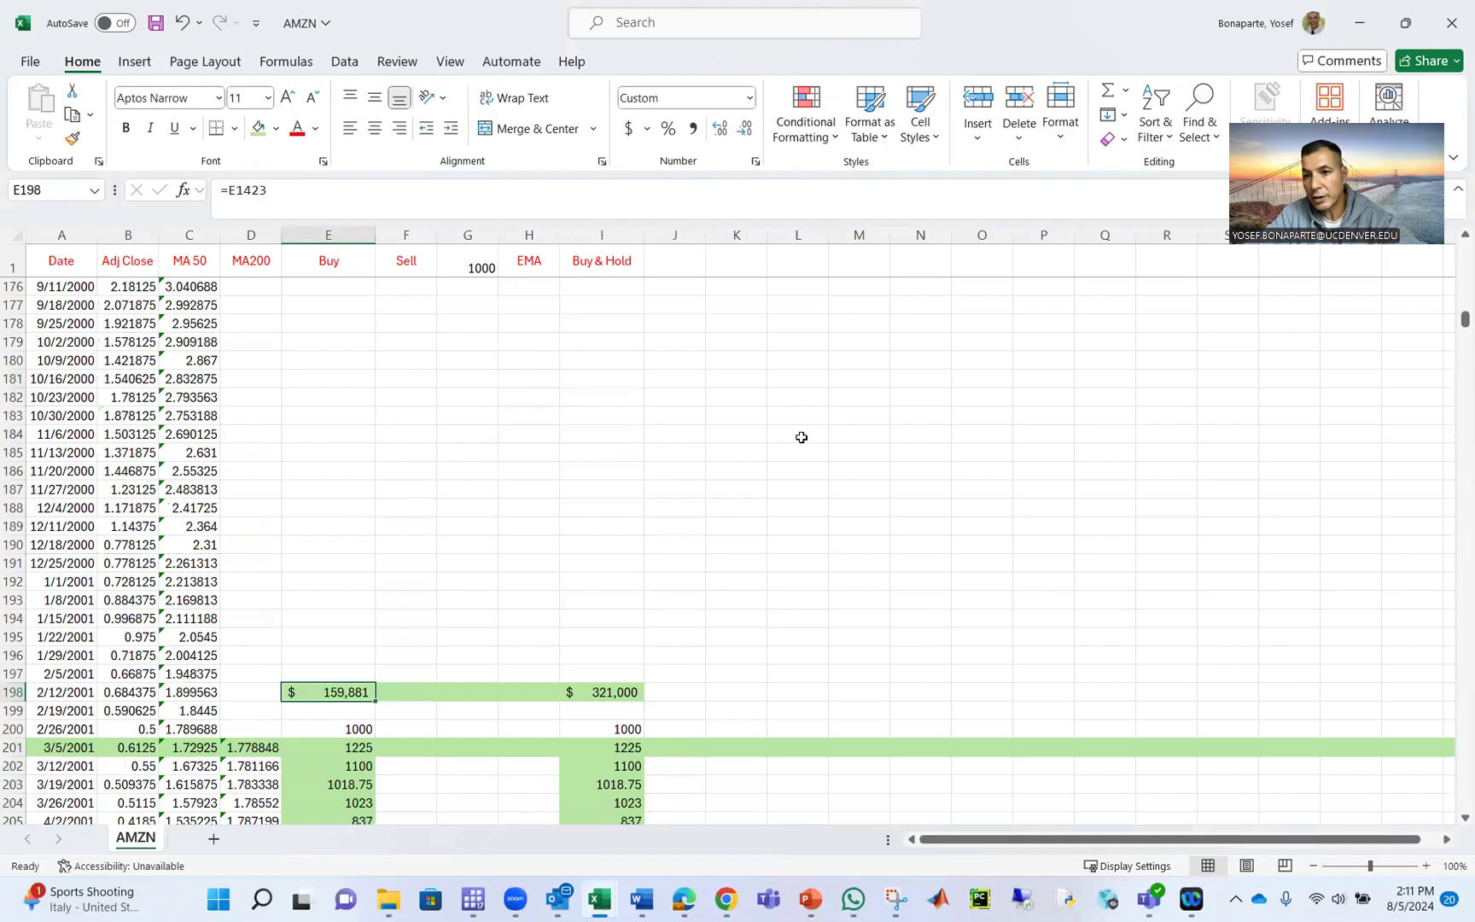